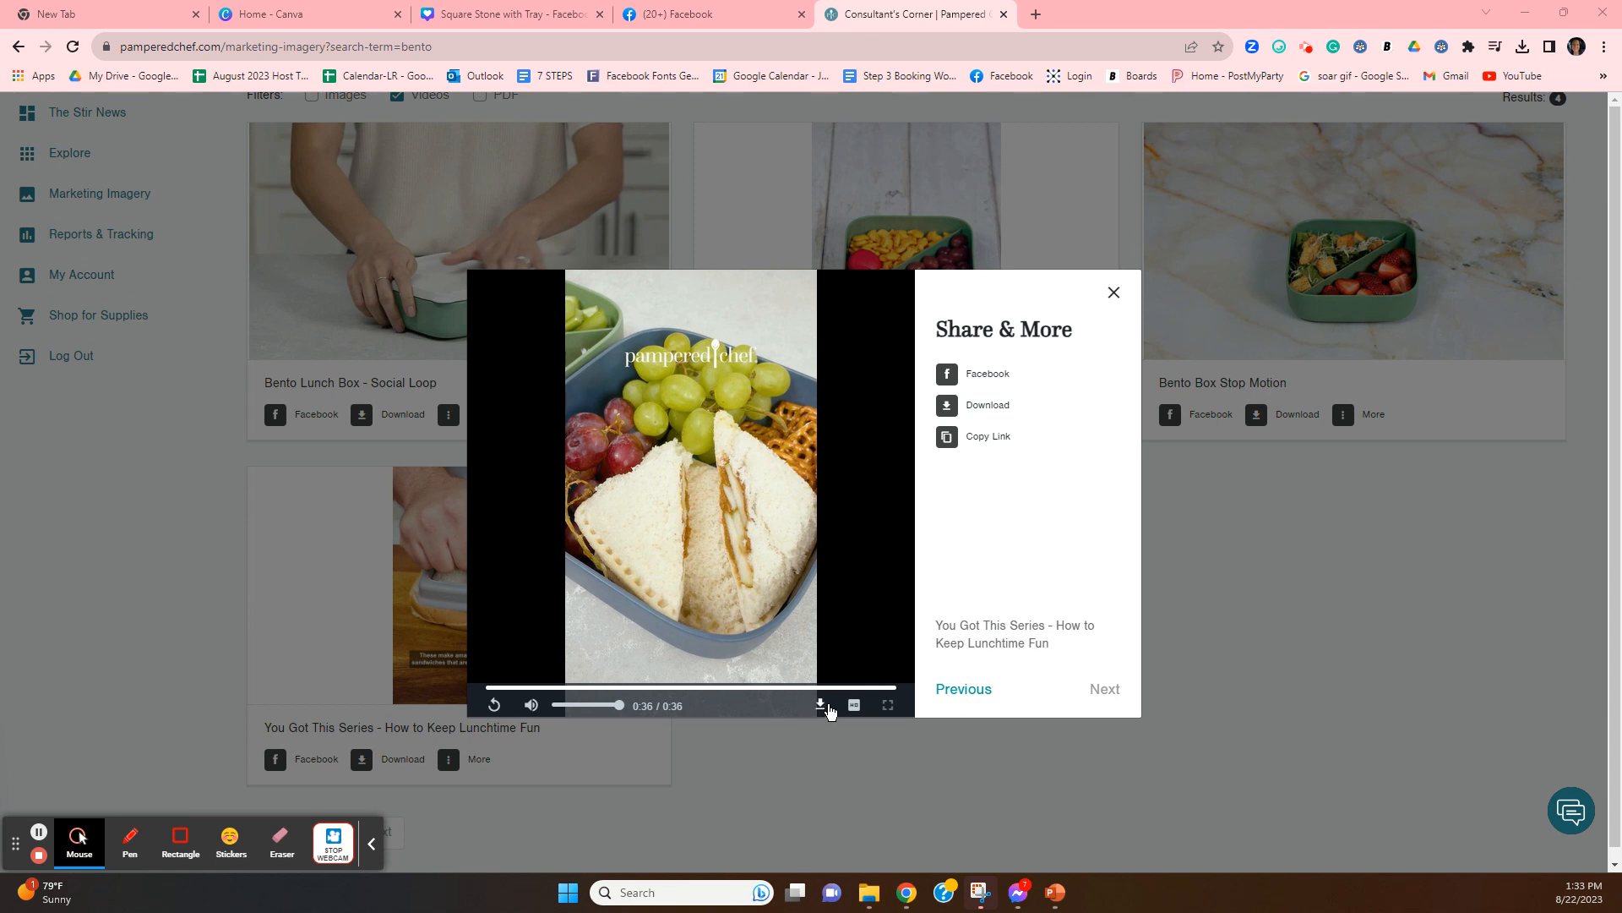
# Download the How to Keep Lunchtime Fun video to Downloads as video-you-got-this-series-how-to-keep-lunchtime-fun-usca (1) in MP4 format
pyautogui.click(973, 414)
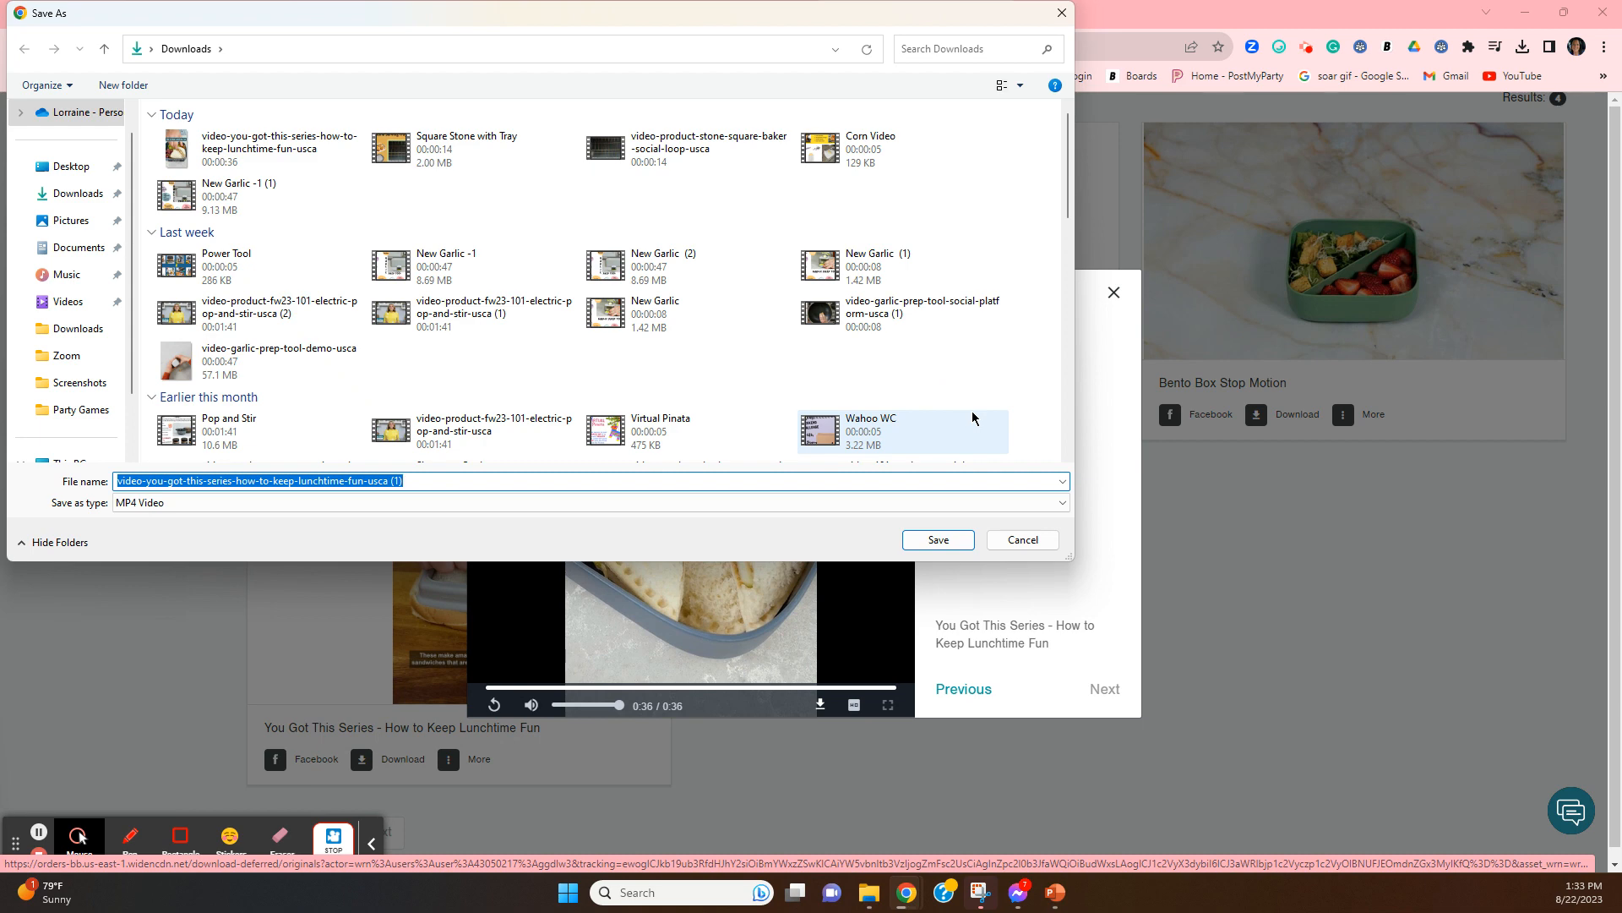
pyautogui.click(961, 546)
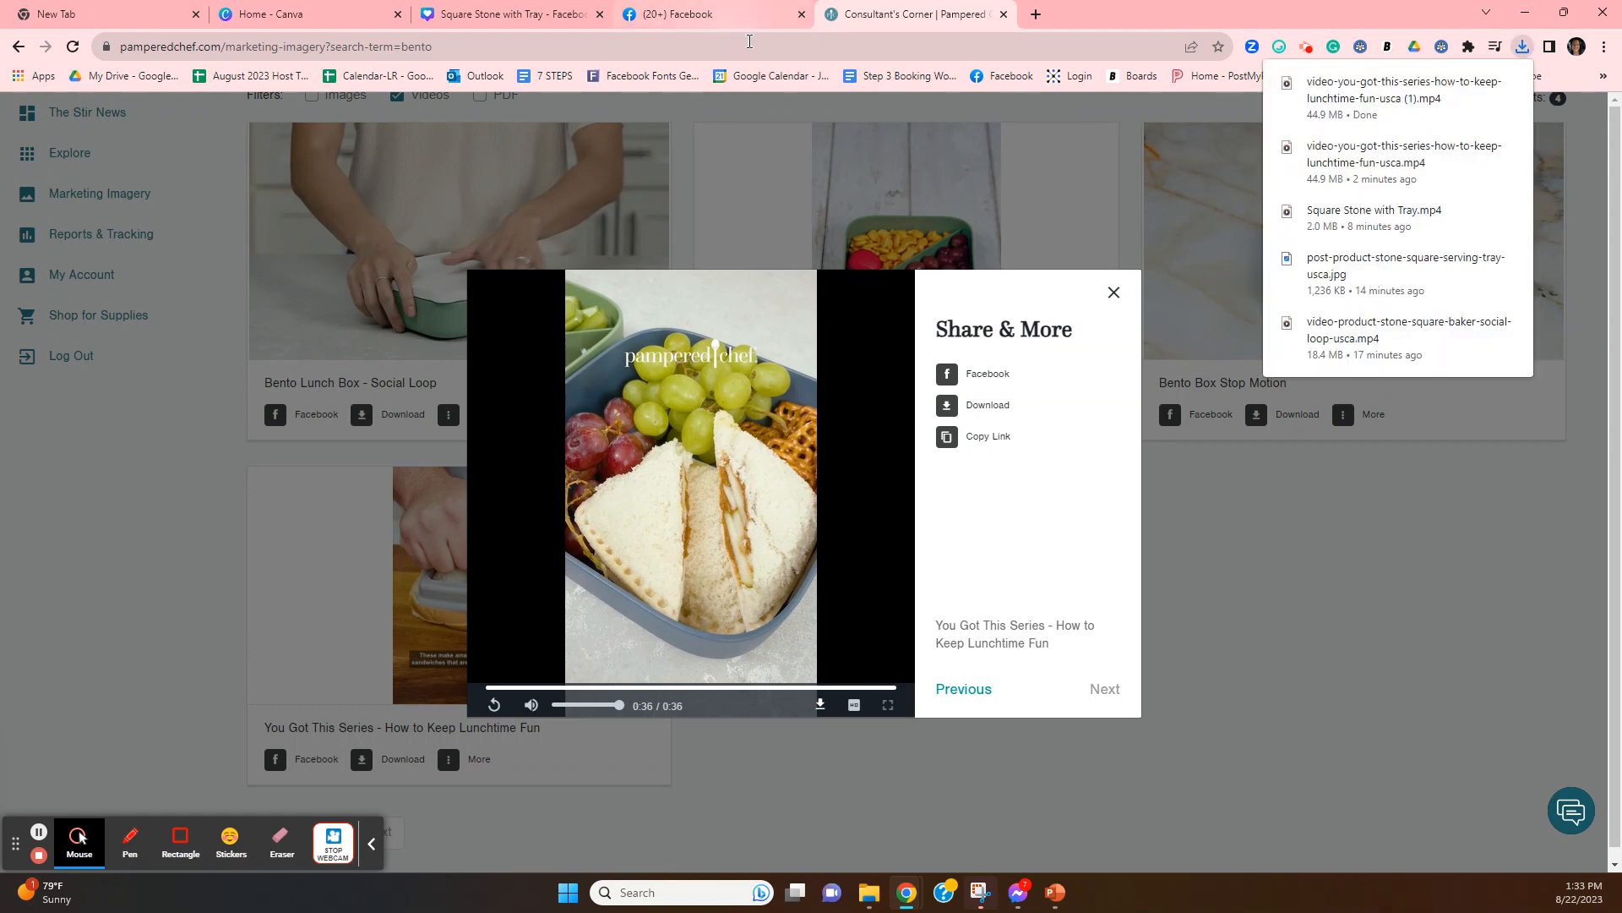
# Switch to Canva and create a blank Facebook Post (Landscape) design
pyautogui.click(286, 17)
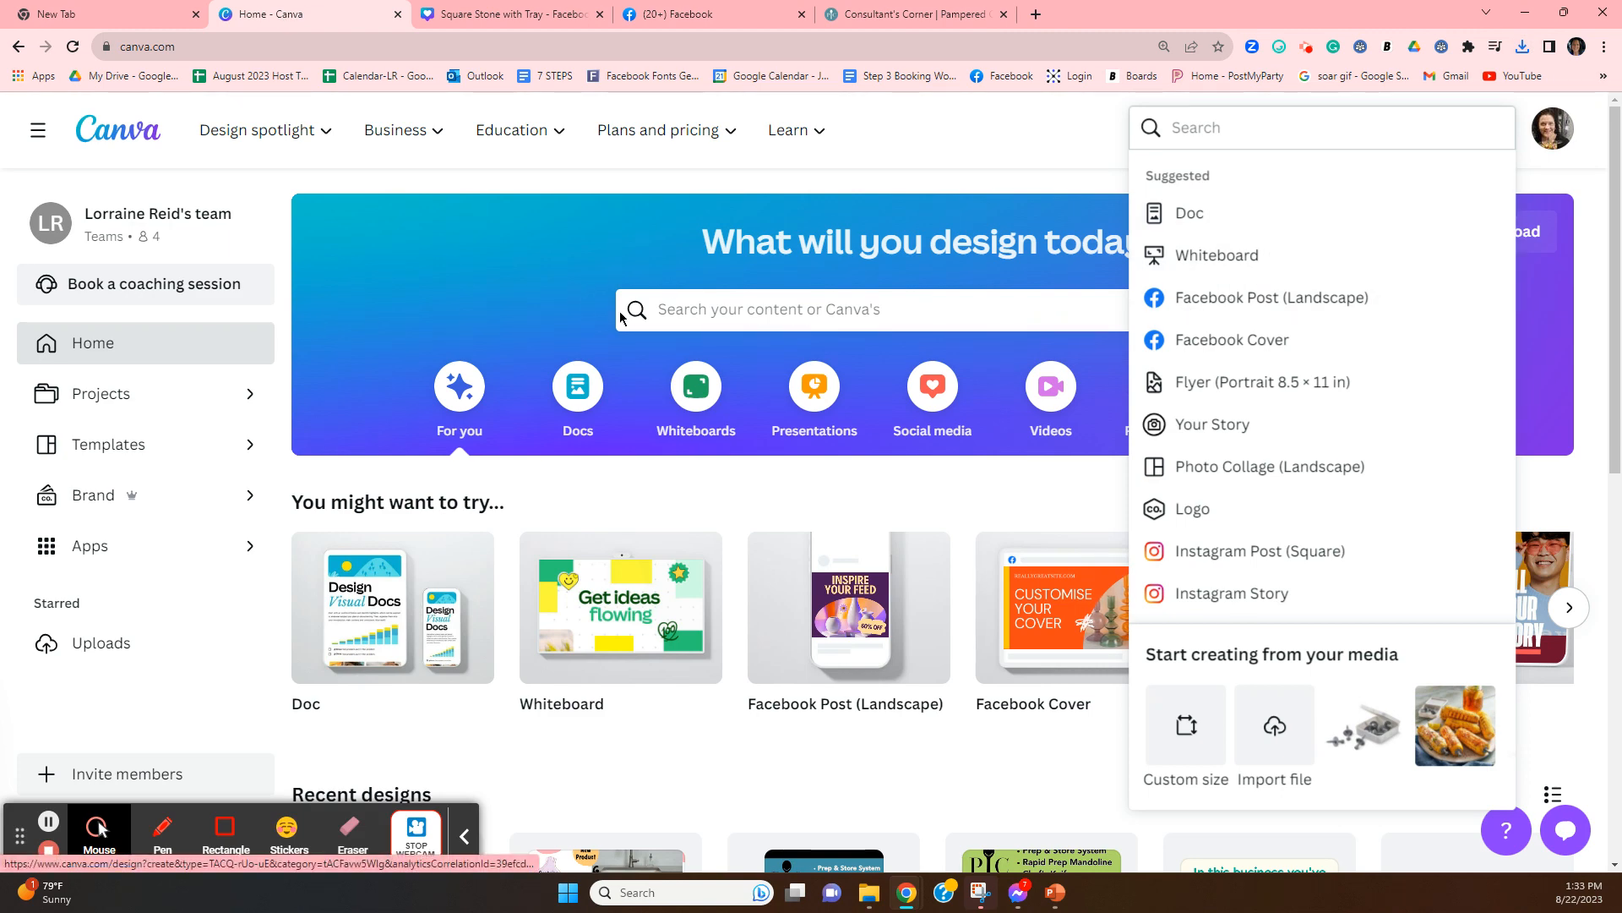
pyautogui.click(1017, 137)
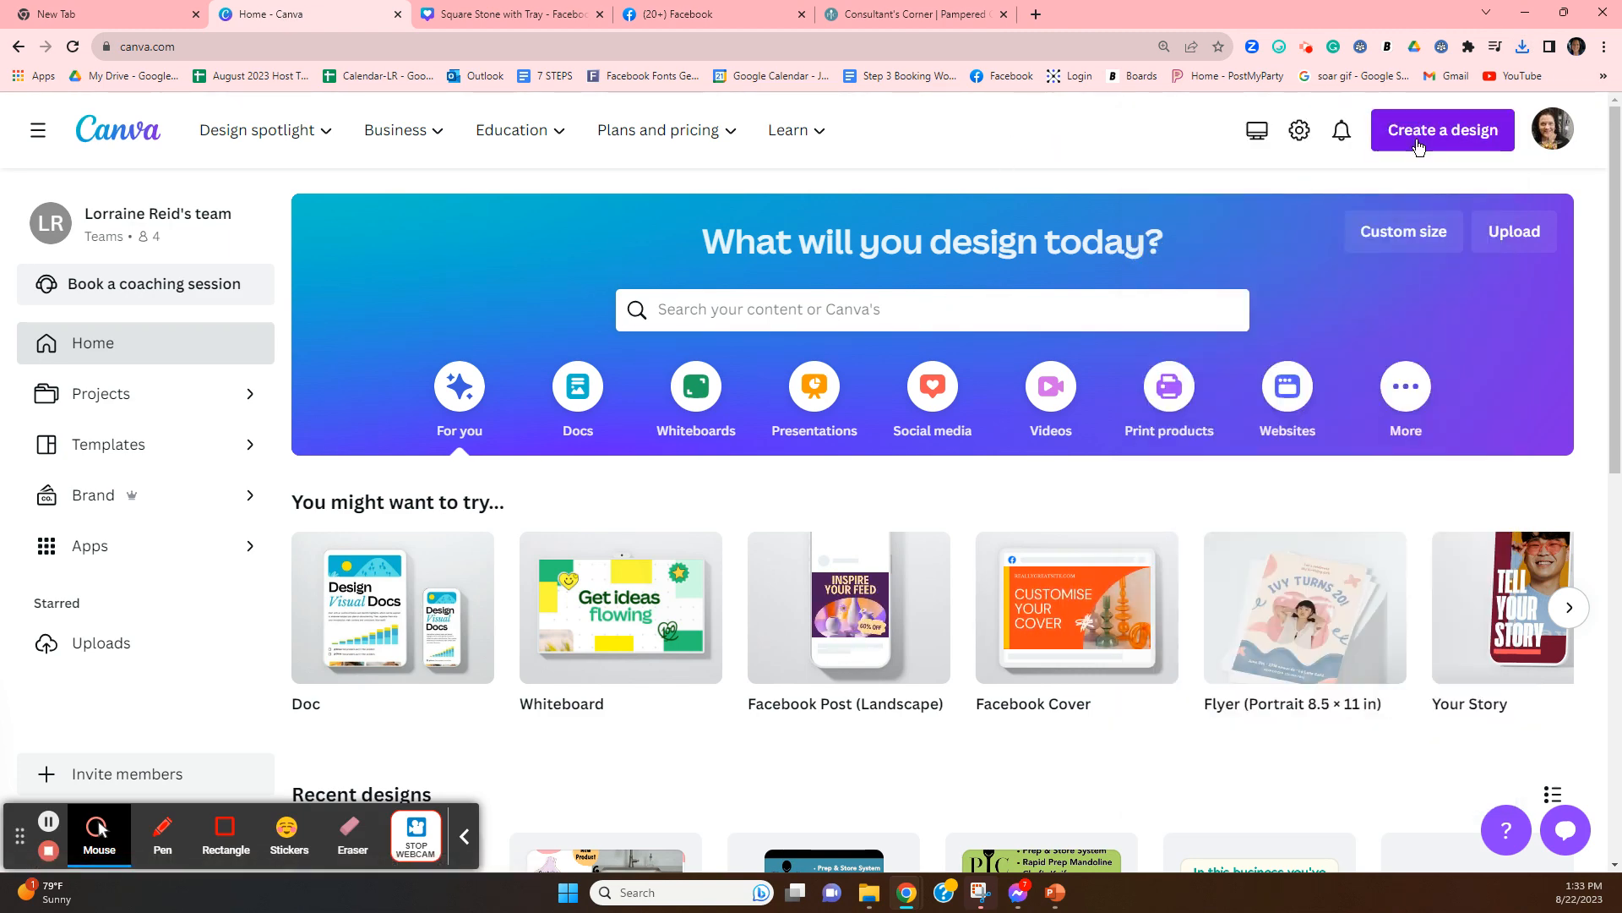
pyautogui.click(1419, 144)
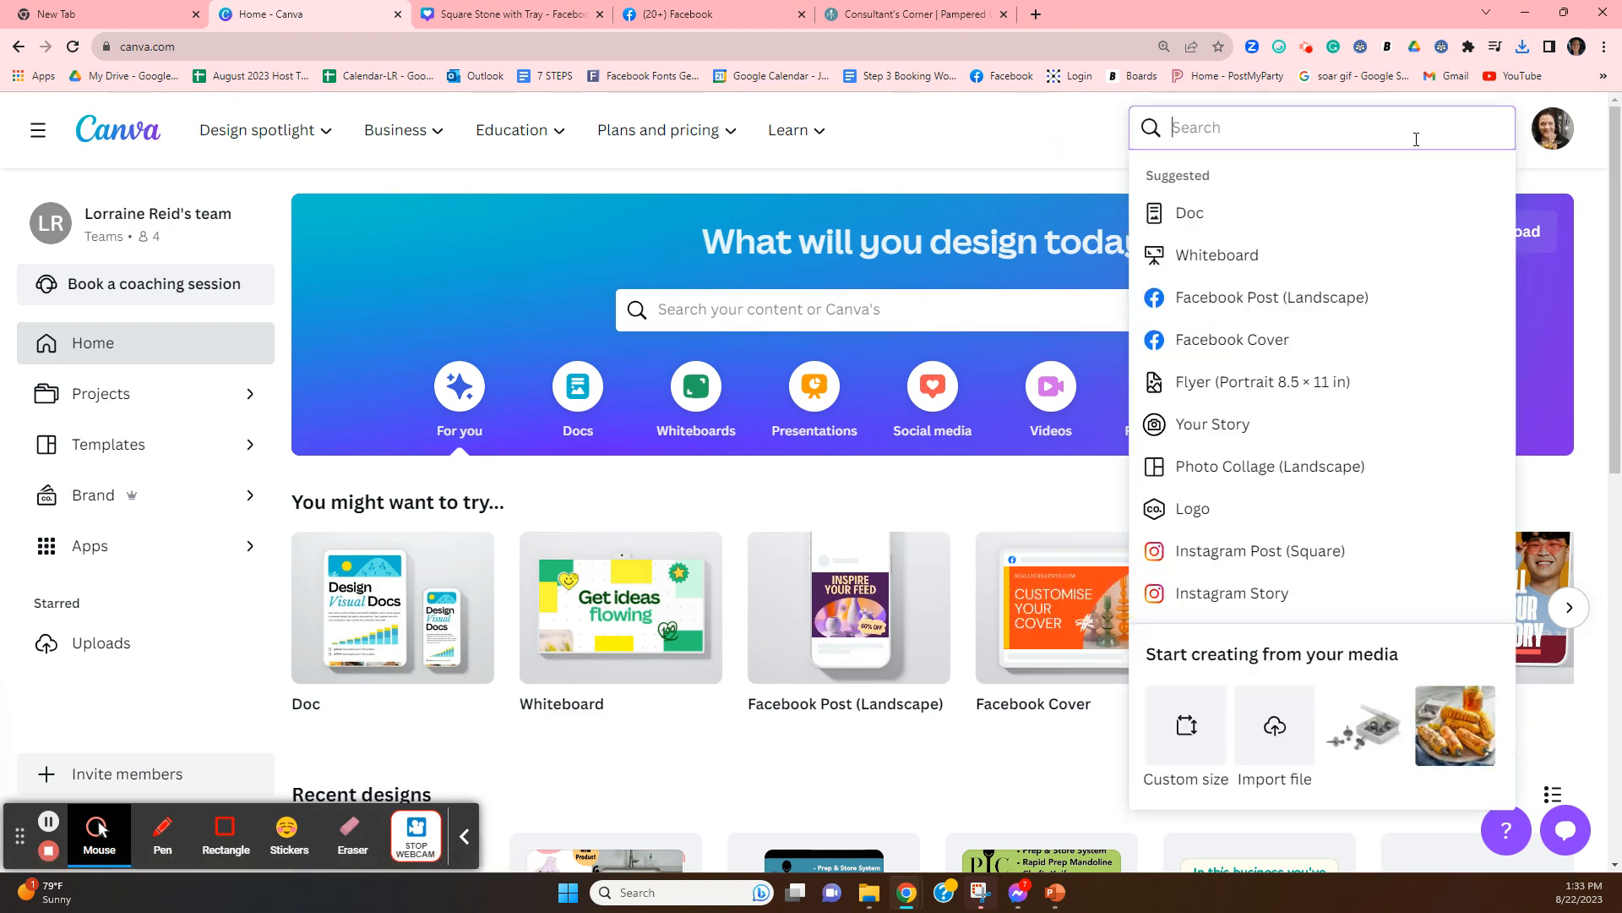
pyautogui.click(1308, 308)
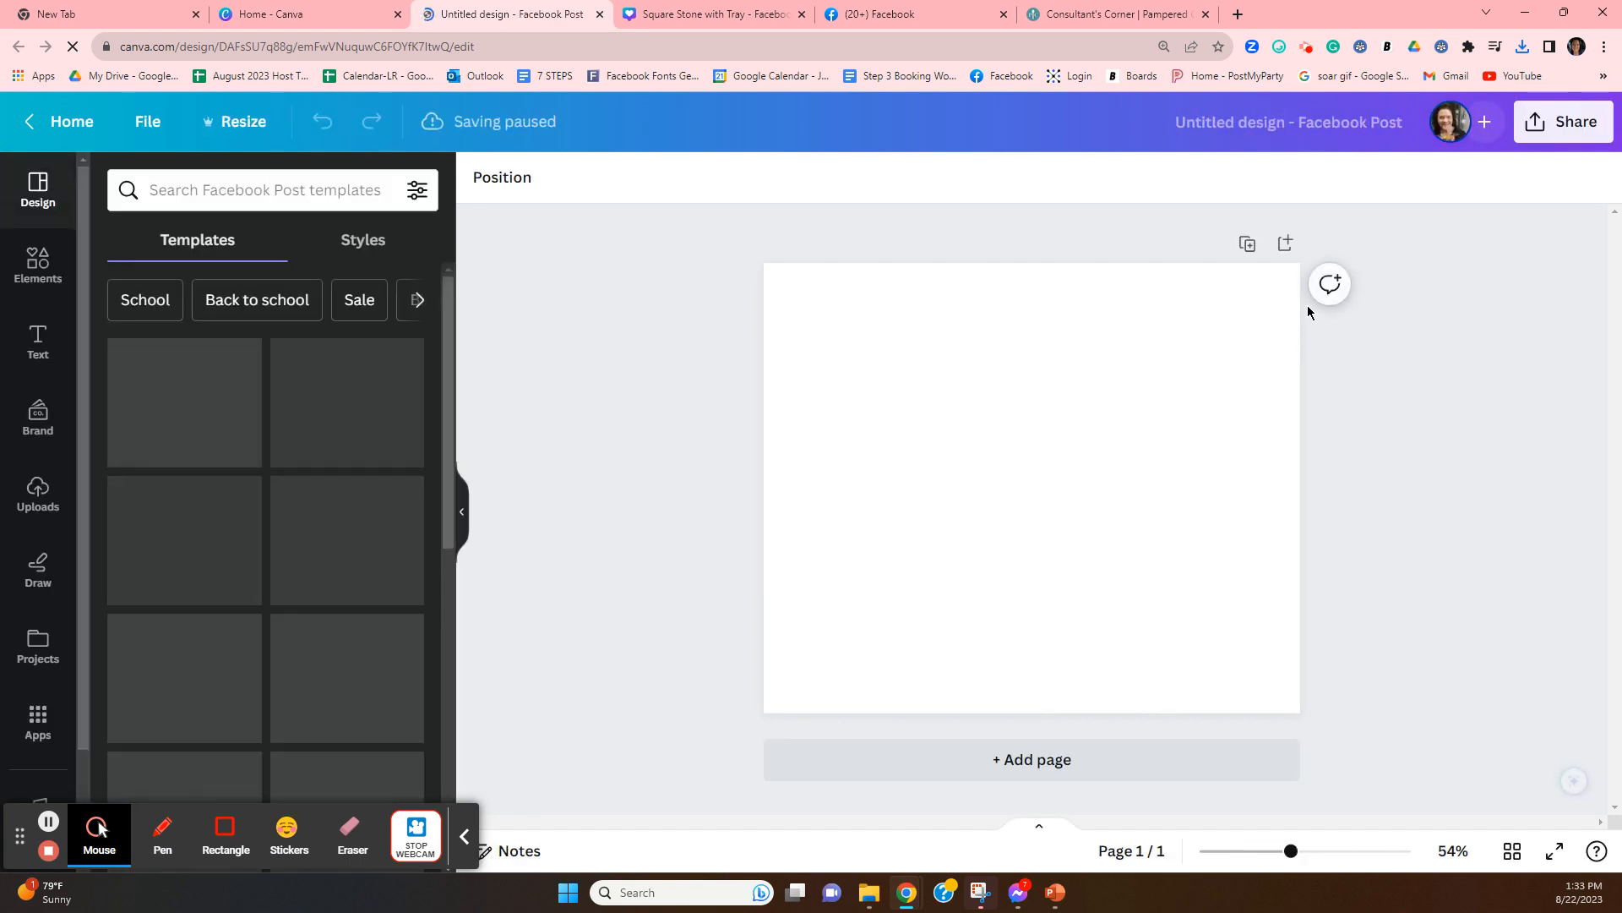
# Rename the design as "Back School - Bento Cut N Seal"
pyautogui.click(1251, 134)
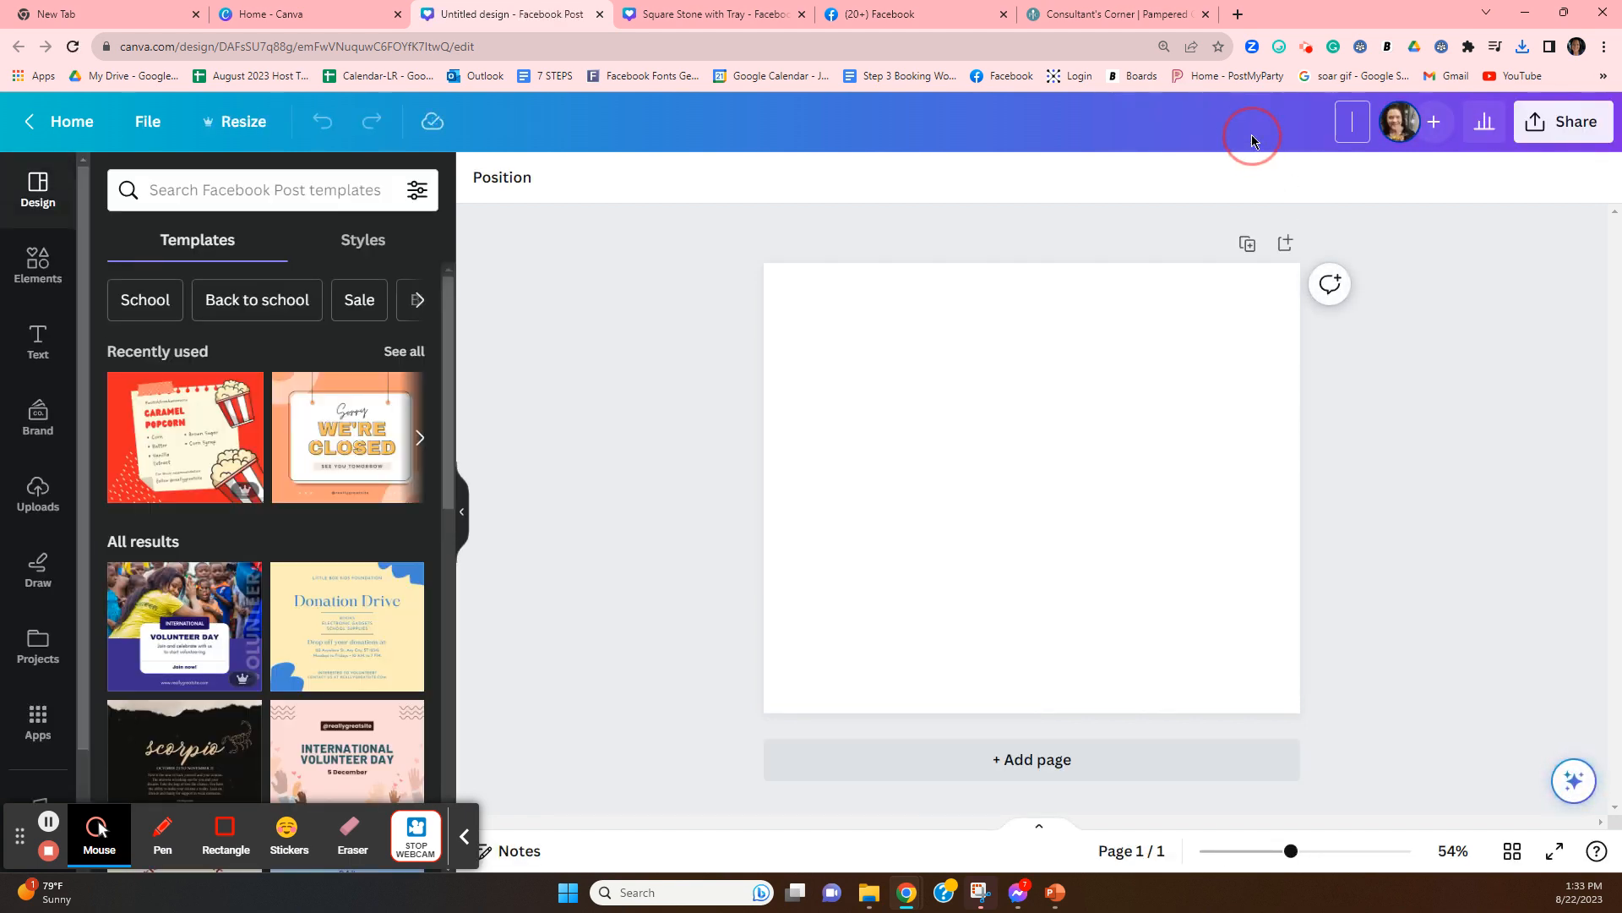
pyautogui.write('Back School - Beton')
pyautogui.press('BackSpace')
pyautogui.press('BackSpace')
pyautogui.press('BackSpace')
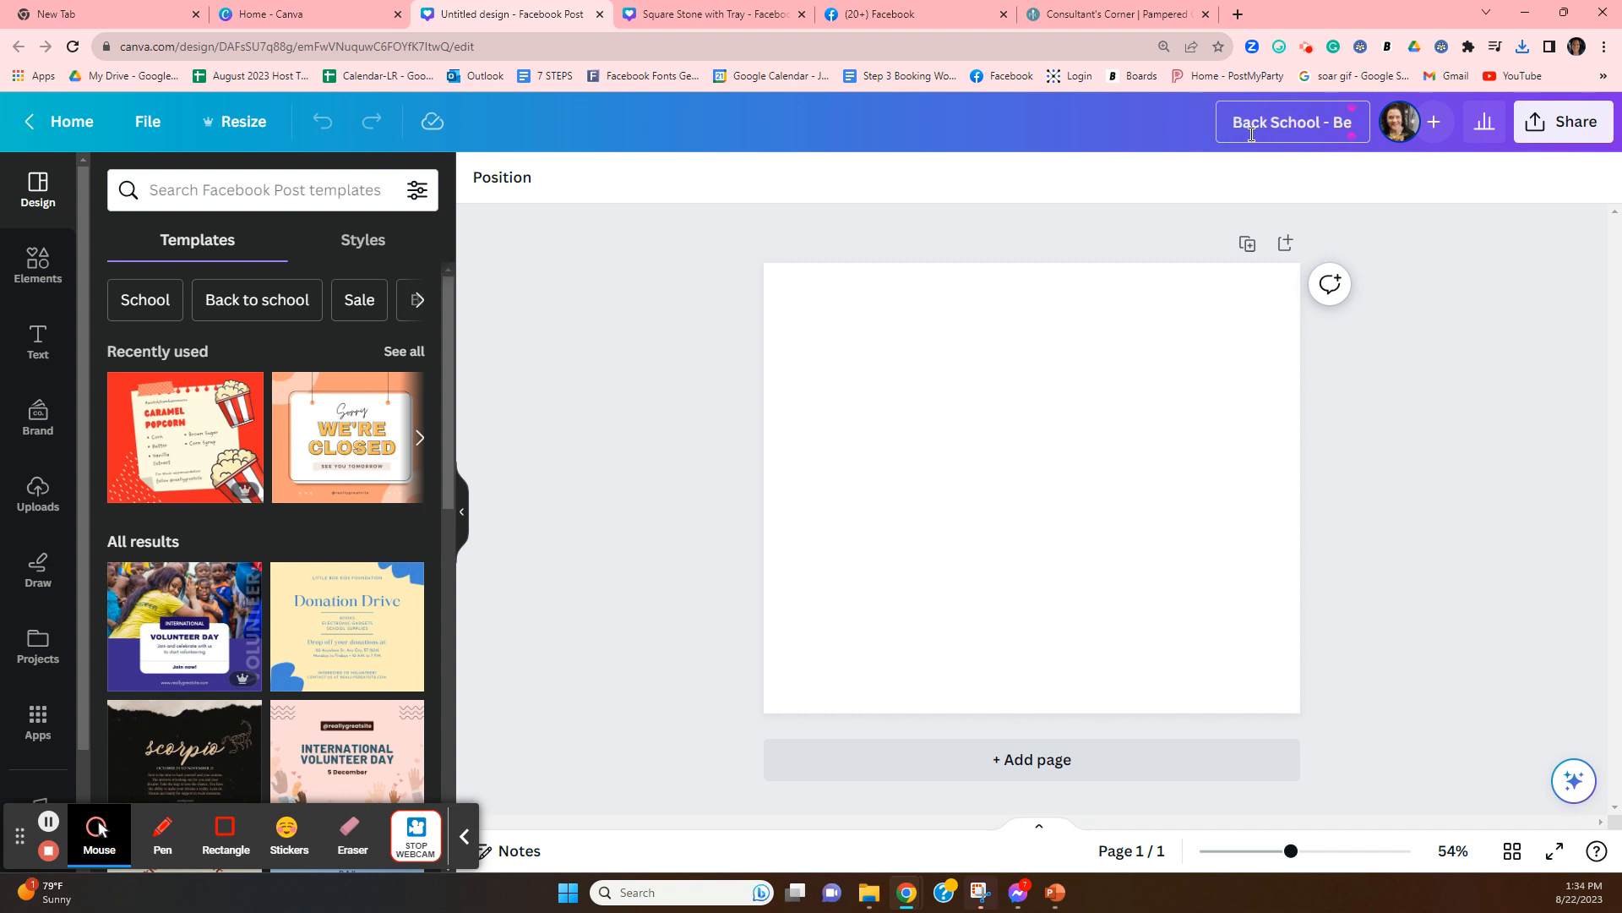
pyautogui.write('nton')
pyautogui.press('BackSpace')
pyautogui.write('Cut')
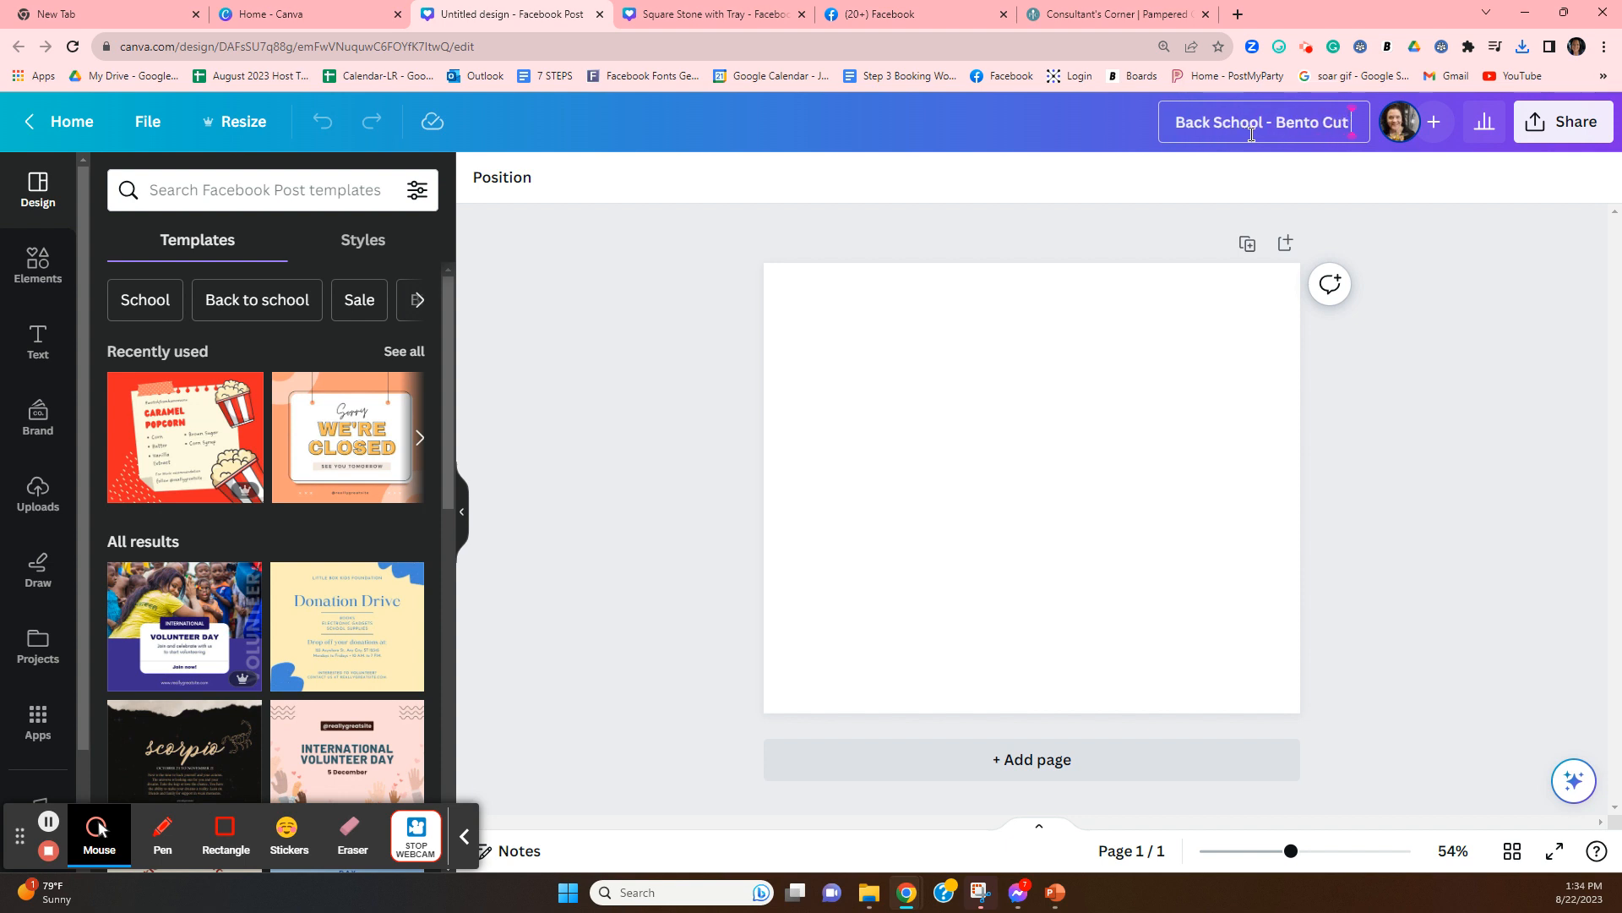
pyautogui.write(' N Seal')
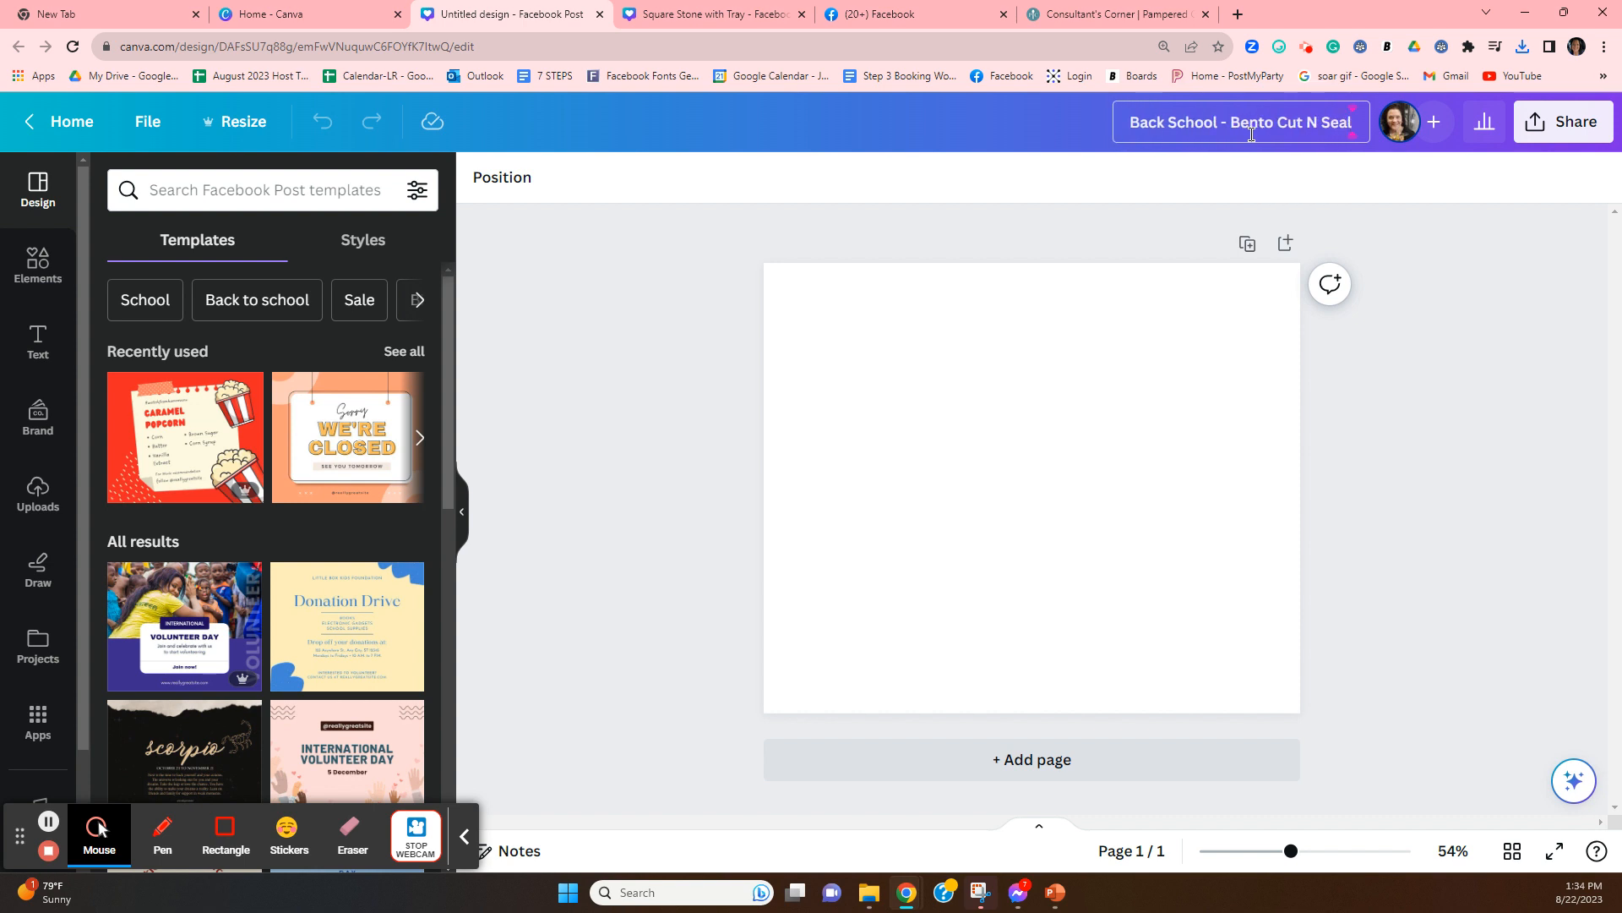
pyautogui.click(1052, 359)
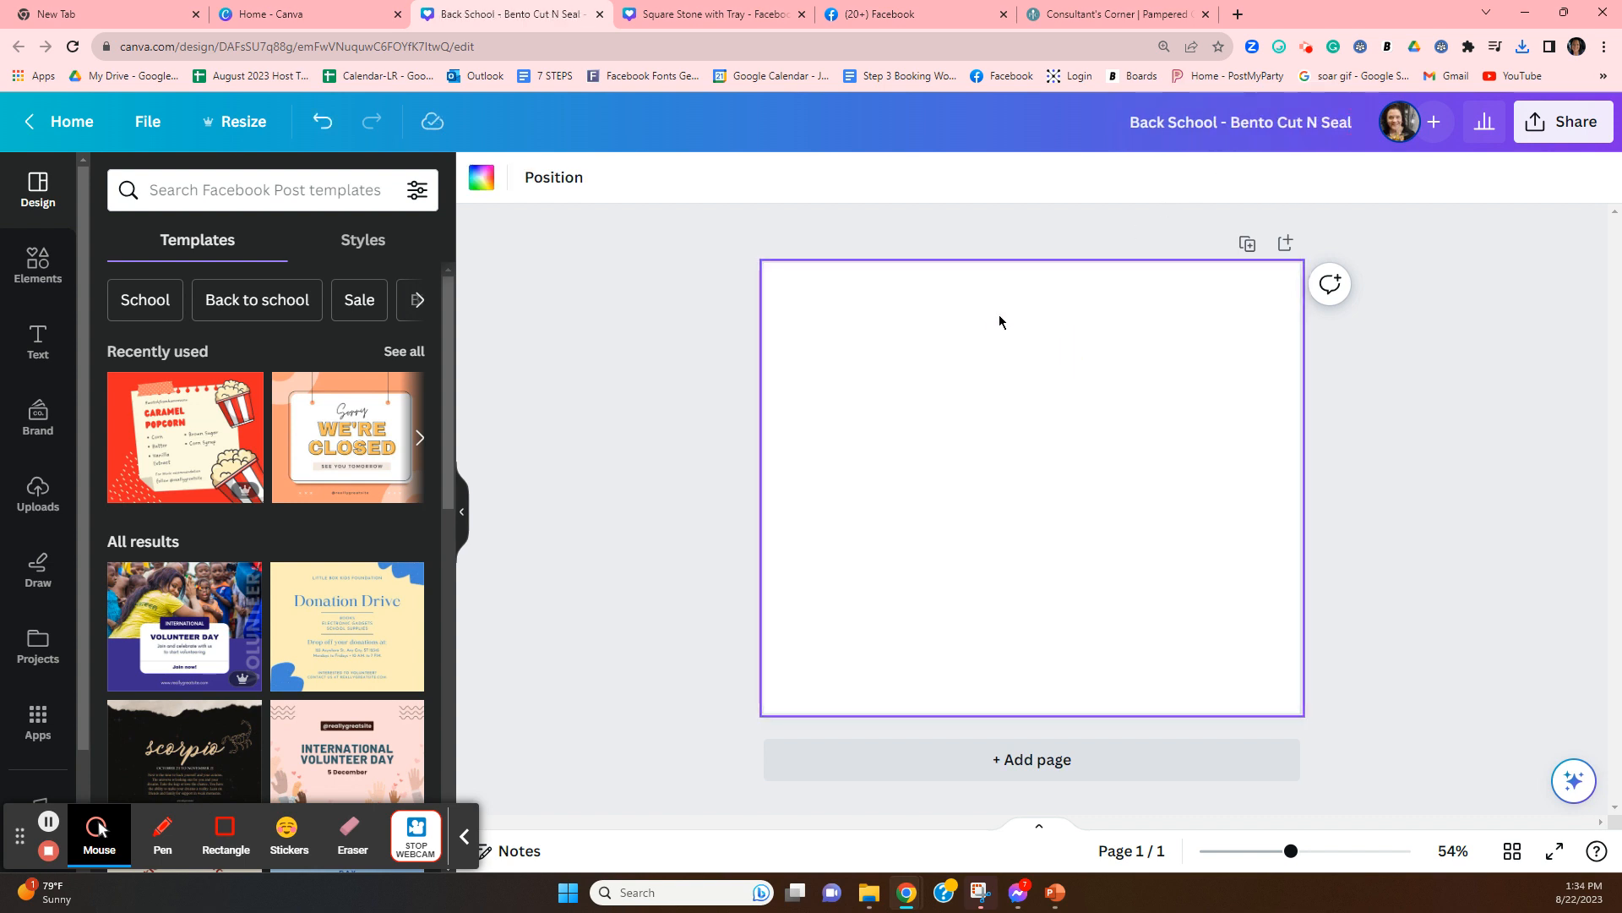
# Browse the Back to school templates and apply the Brown White Collage Summer Giveaway template to the page
pyautogui.click(218, 307)
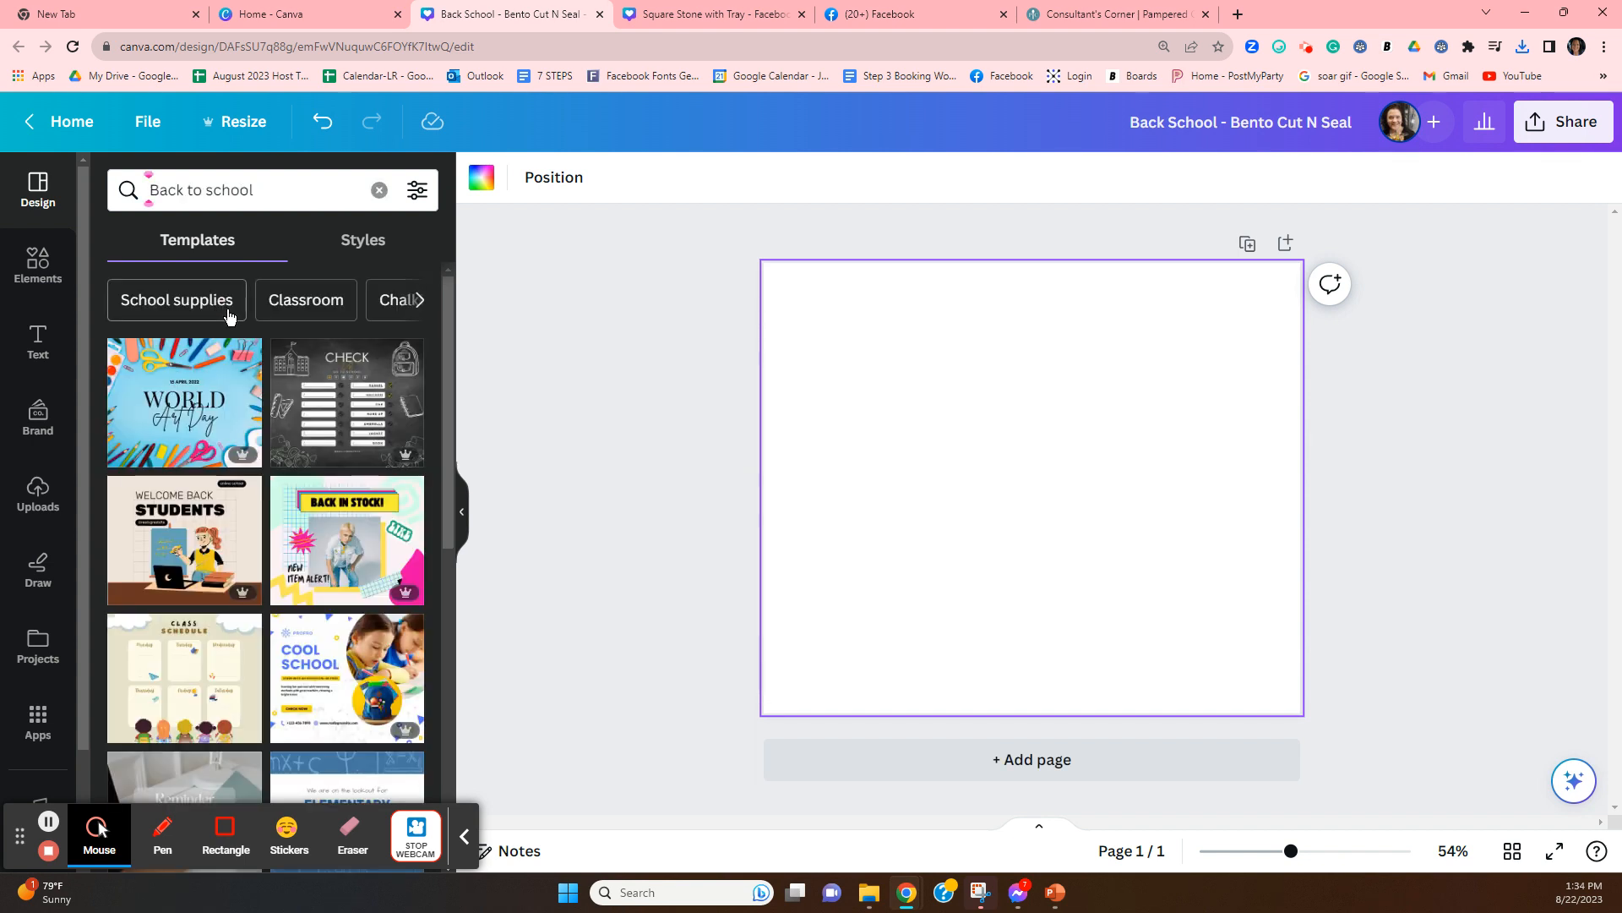
pyautogui.scroll(-6, 321, 491)
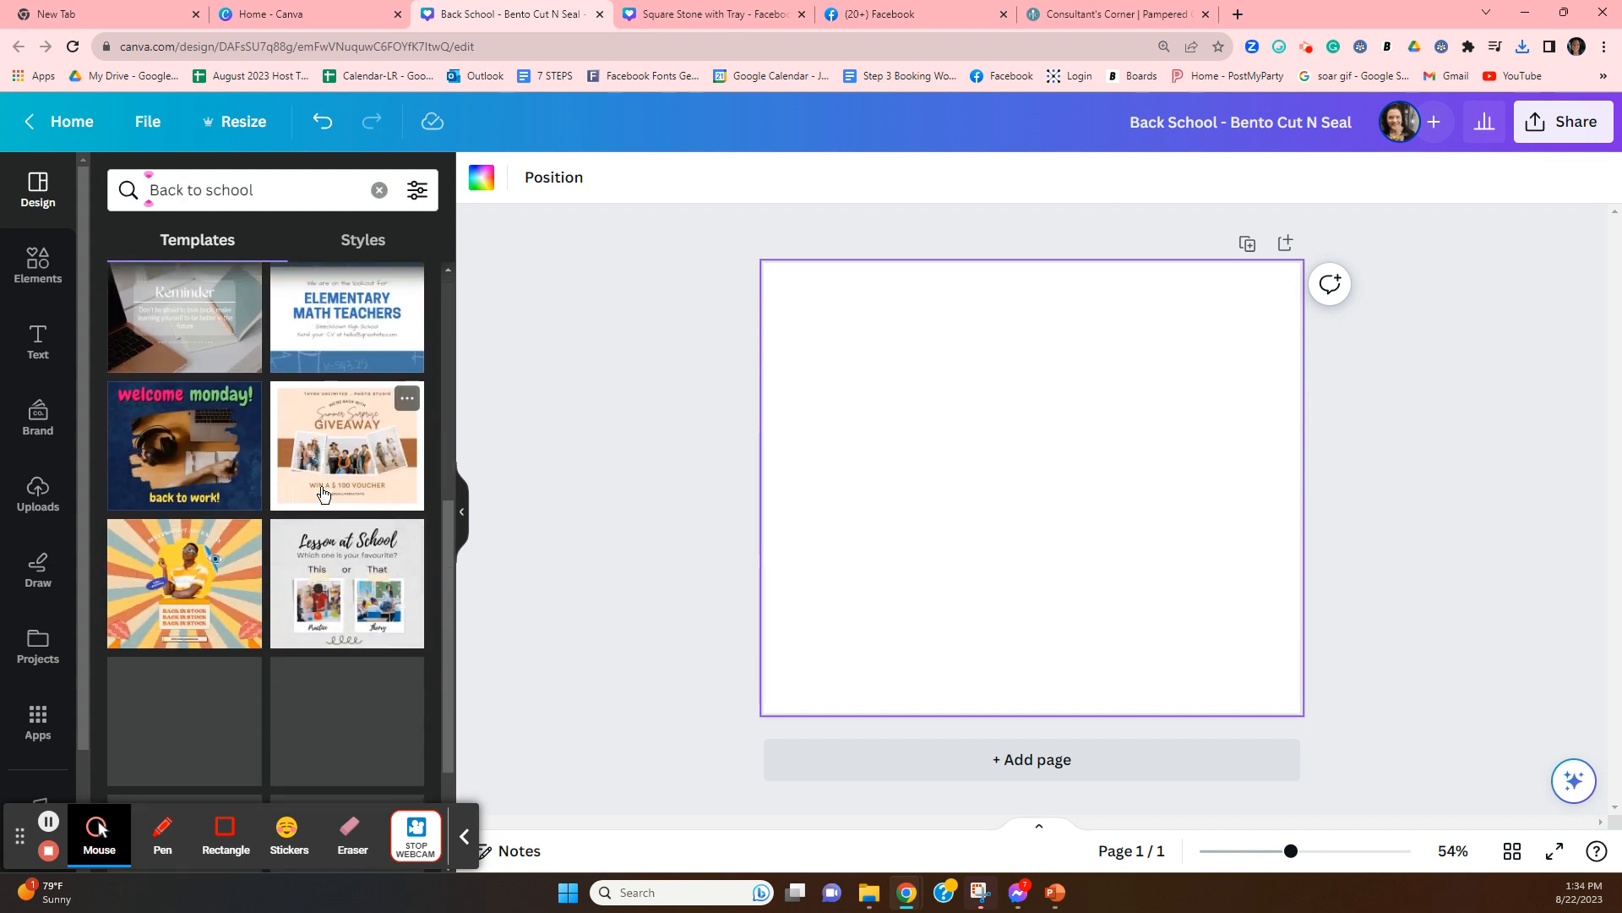
pyautogui.scroll(-5, 321, 492)
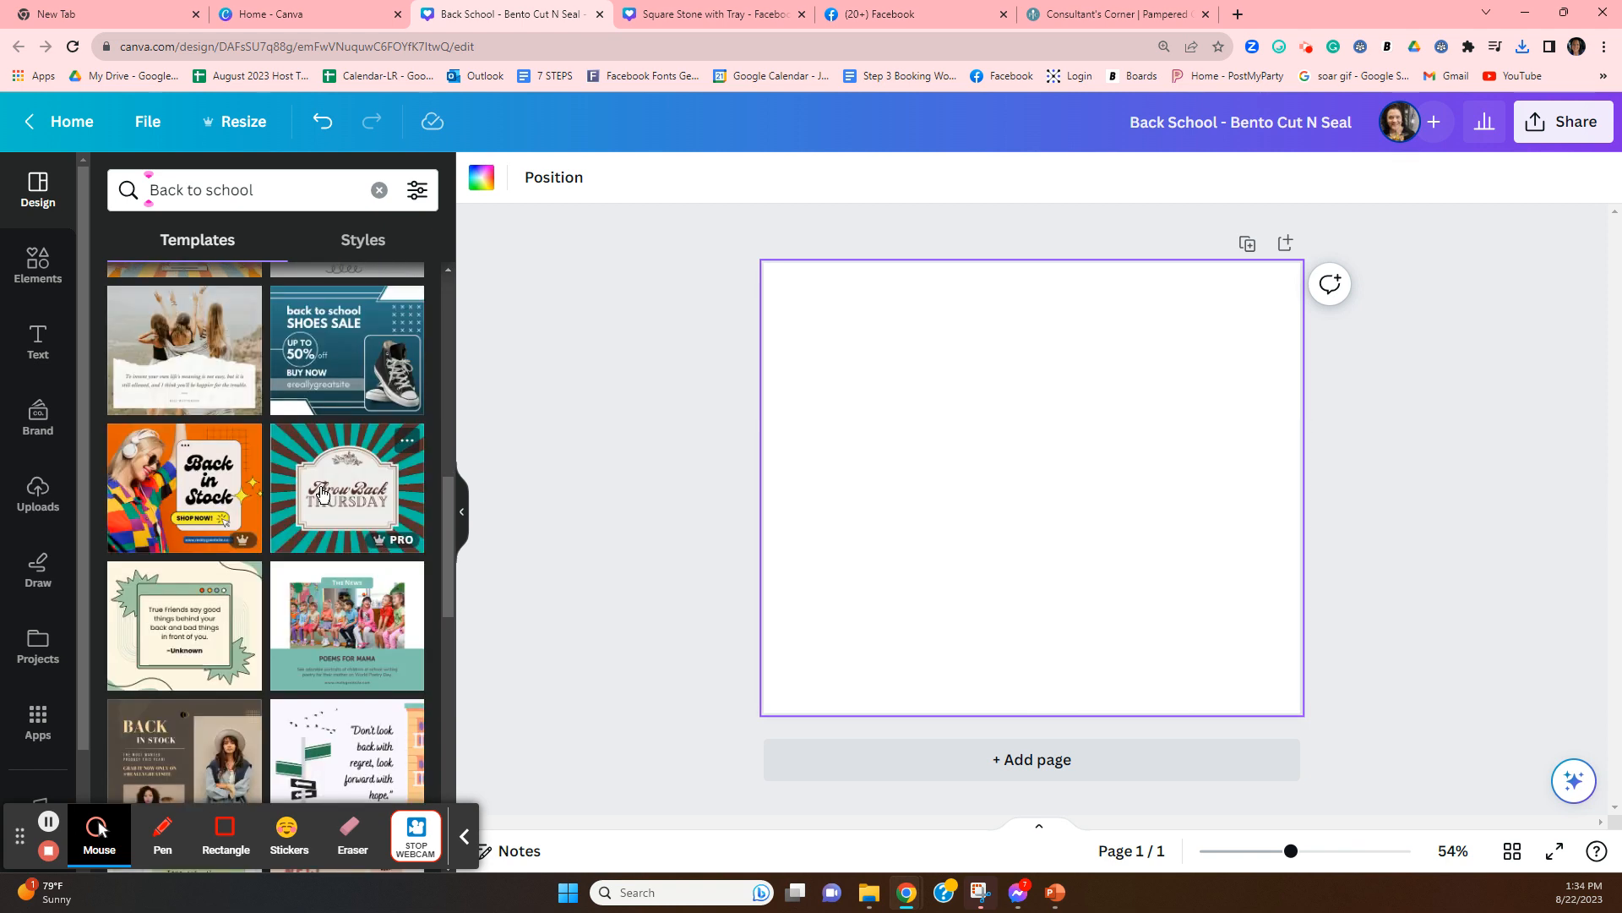
pyautogui.scroll(-10, 321, 494)
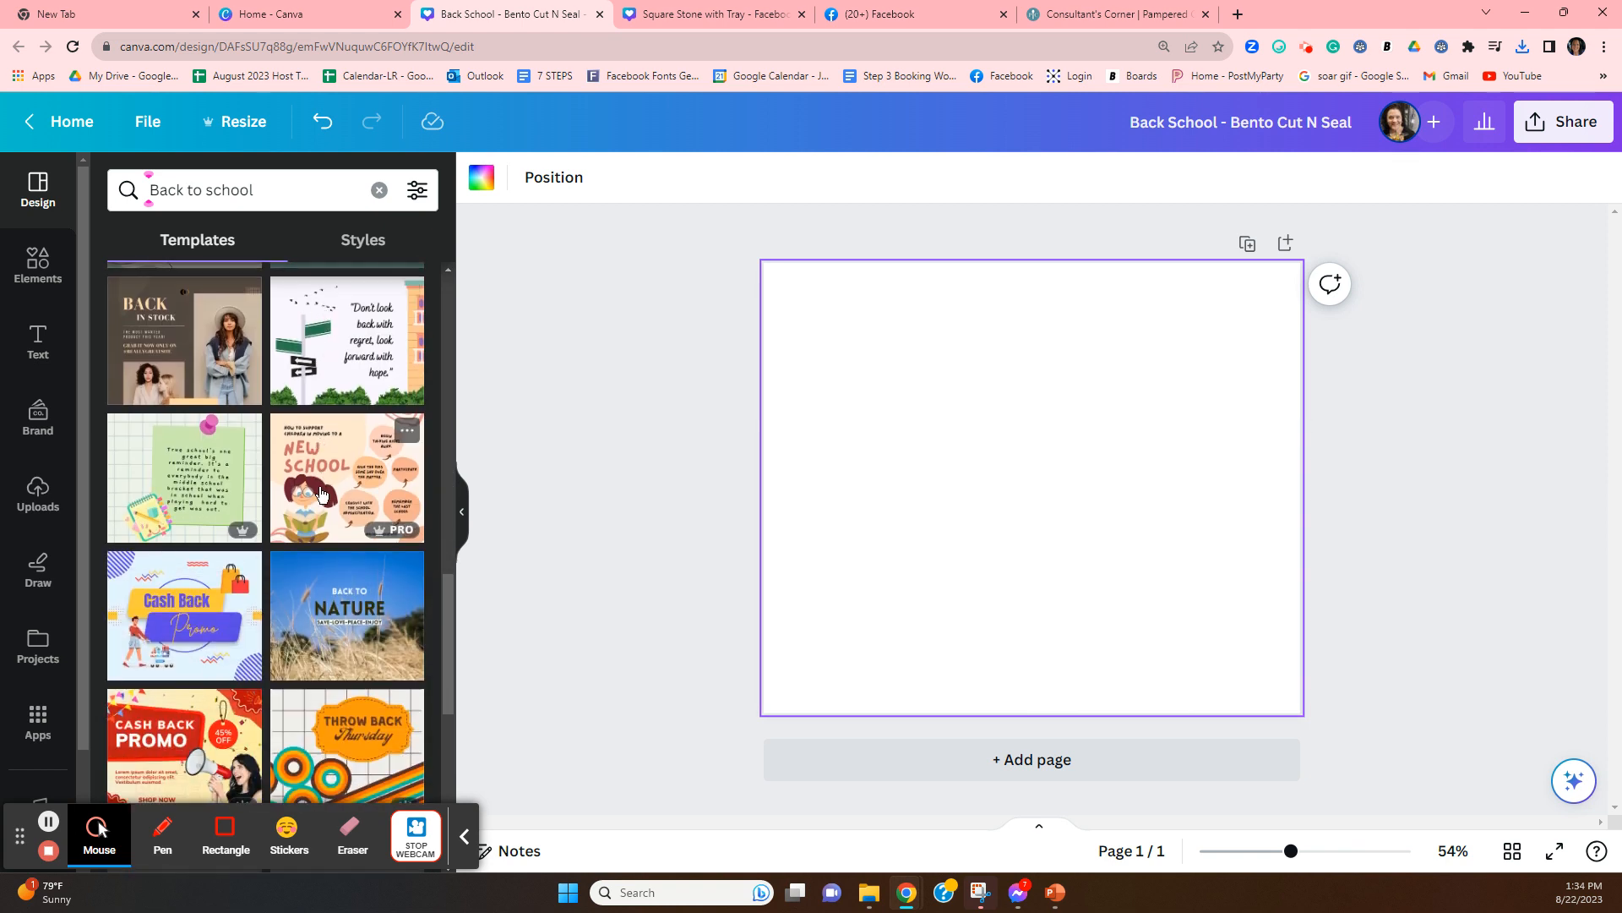
pyautogui.scroll(-2, 317, 493)
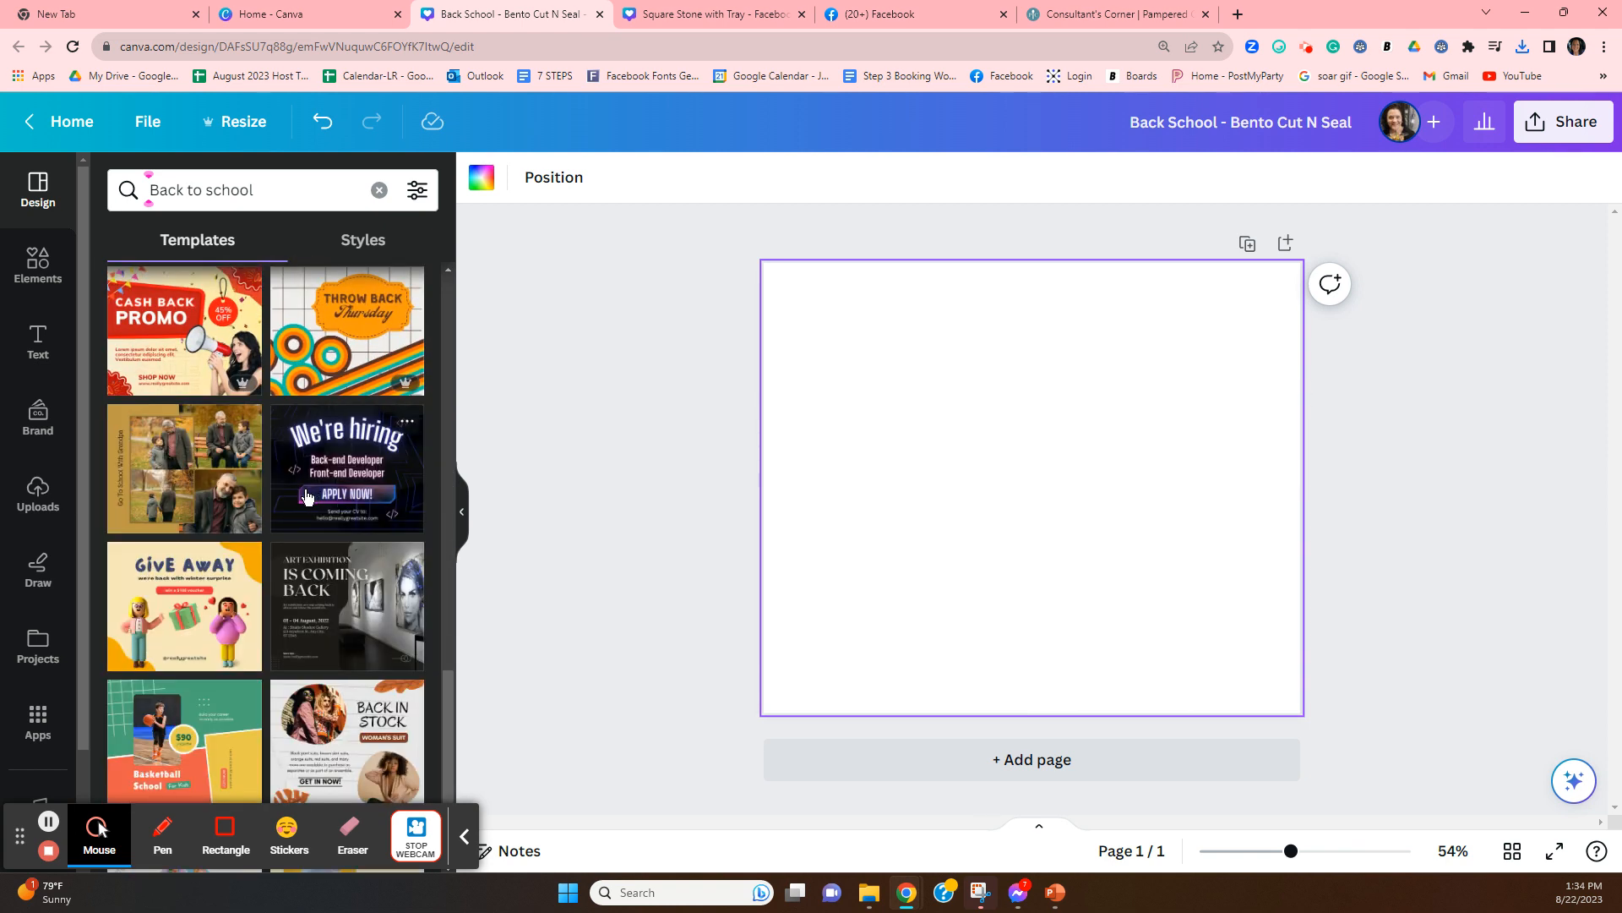
pyautogui.scroll(-10, 307, 497)
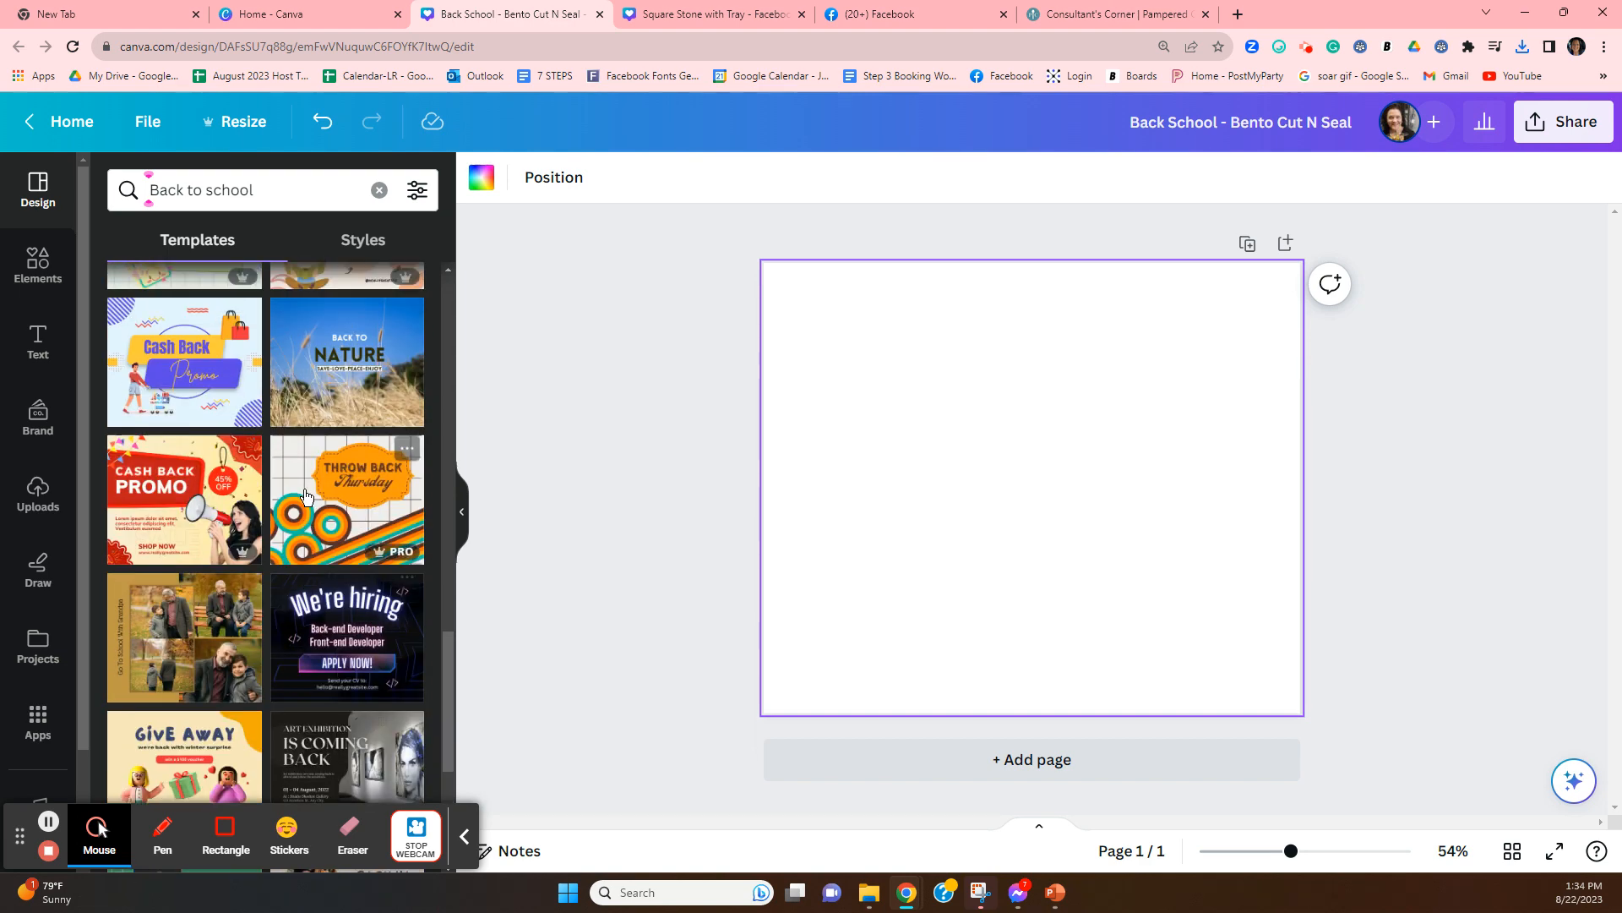
pyautogui.scroll(-5, 307, 497)
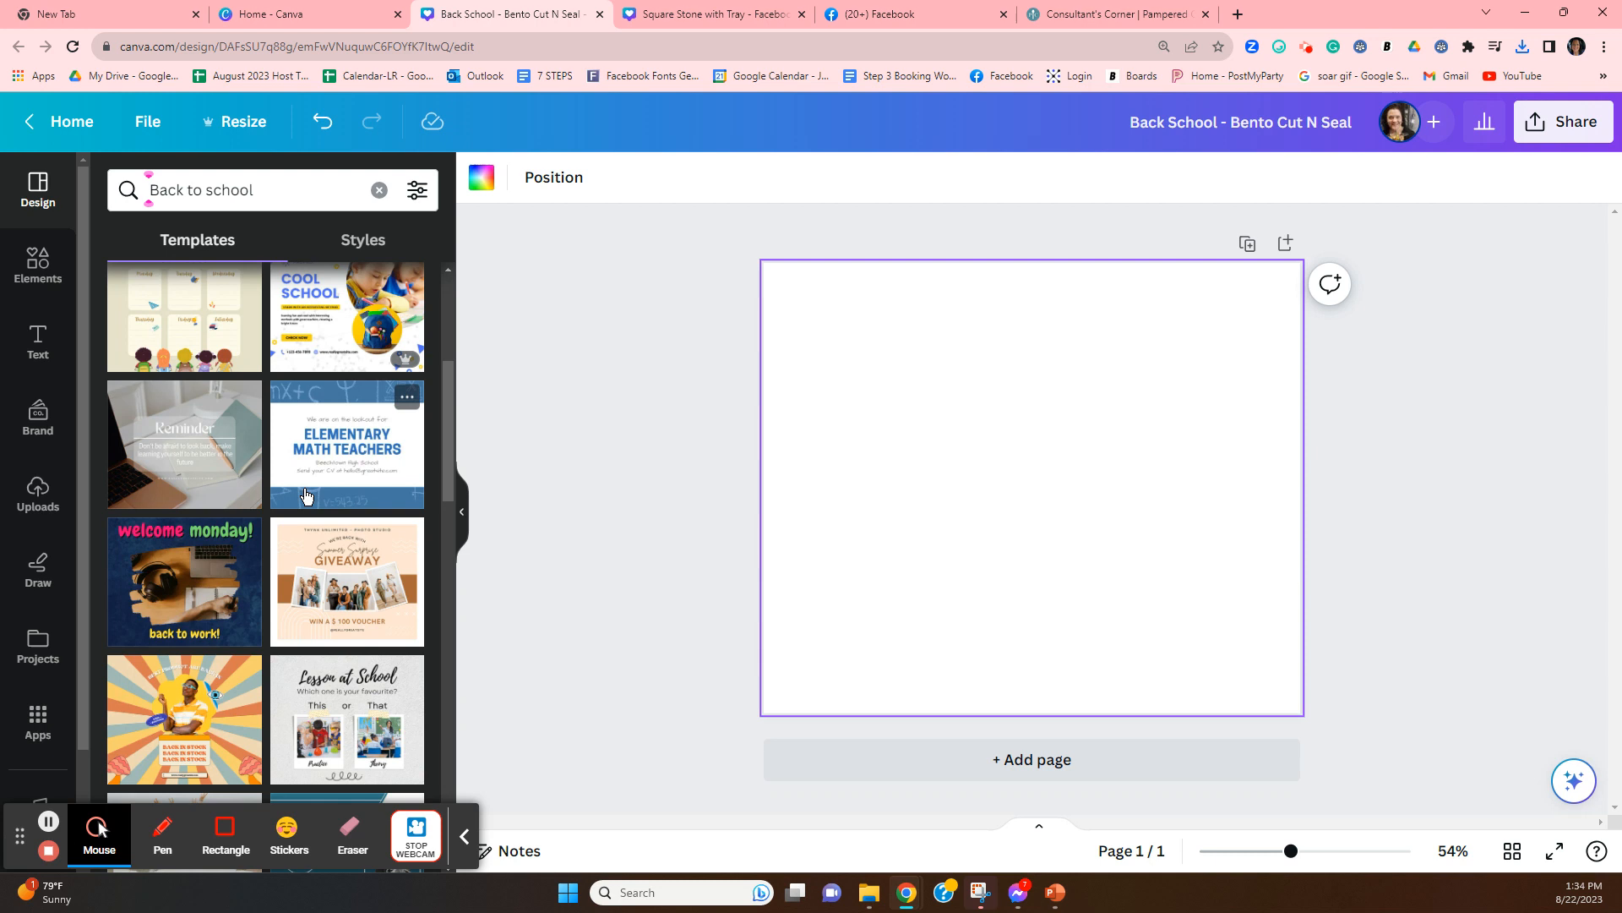
pyautogui.click(326, 556)
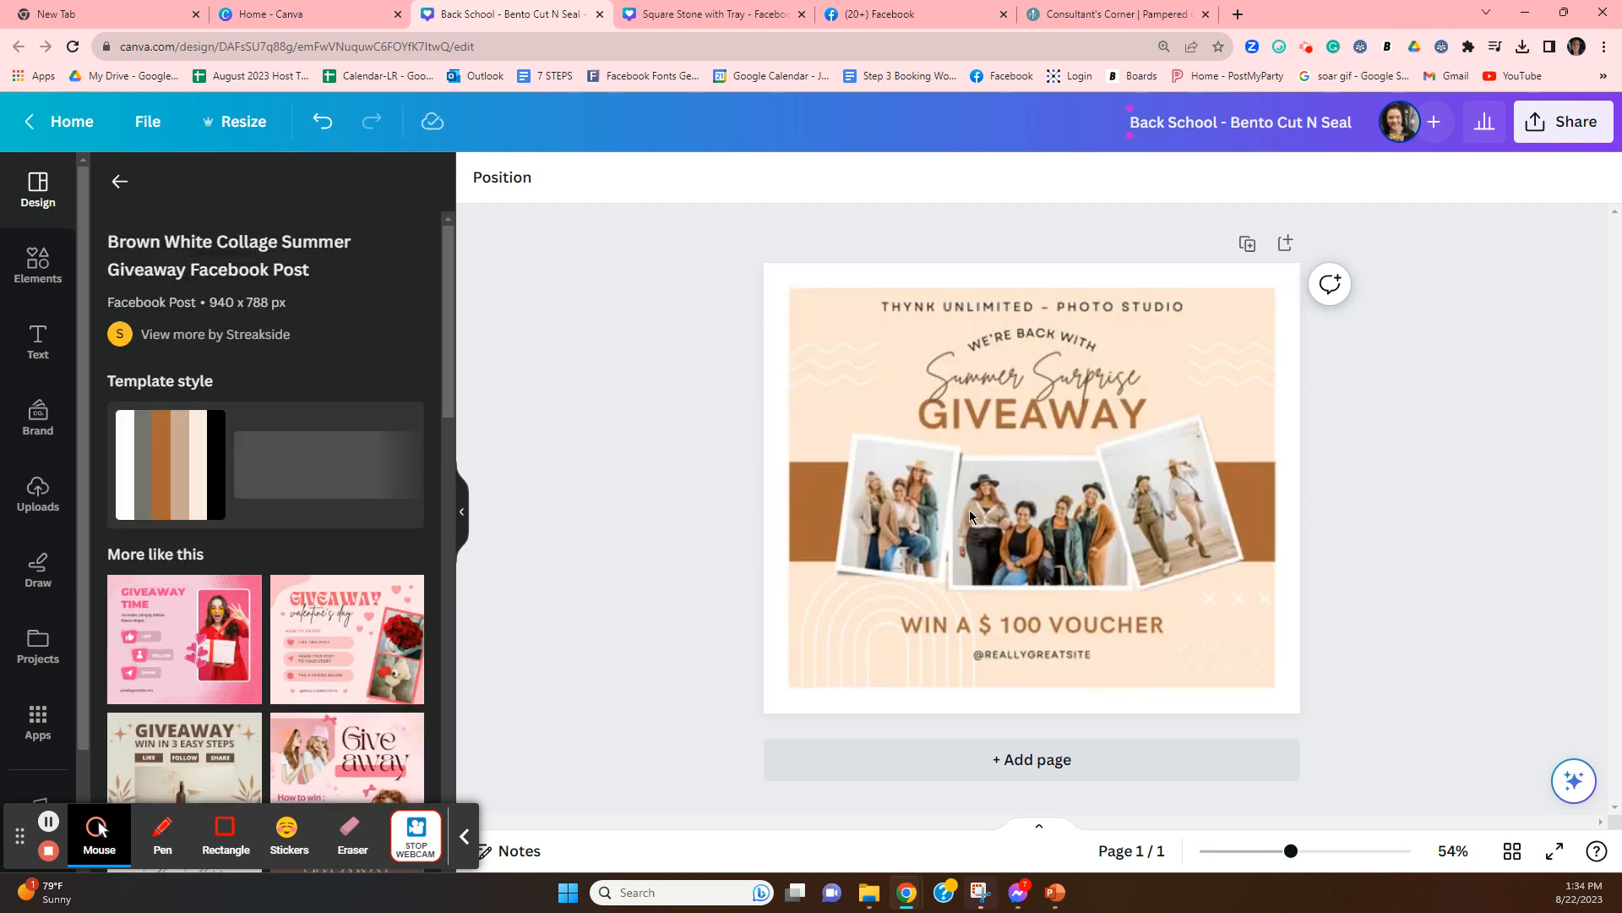
# Remove the group photo from the centre frame of the collage, keeping the empty frame
pyautogui.click(900, 507)
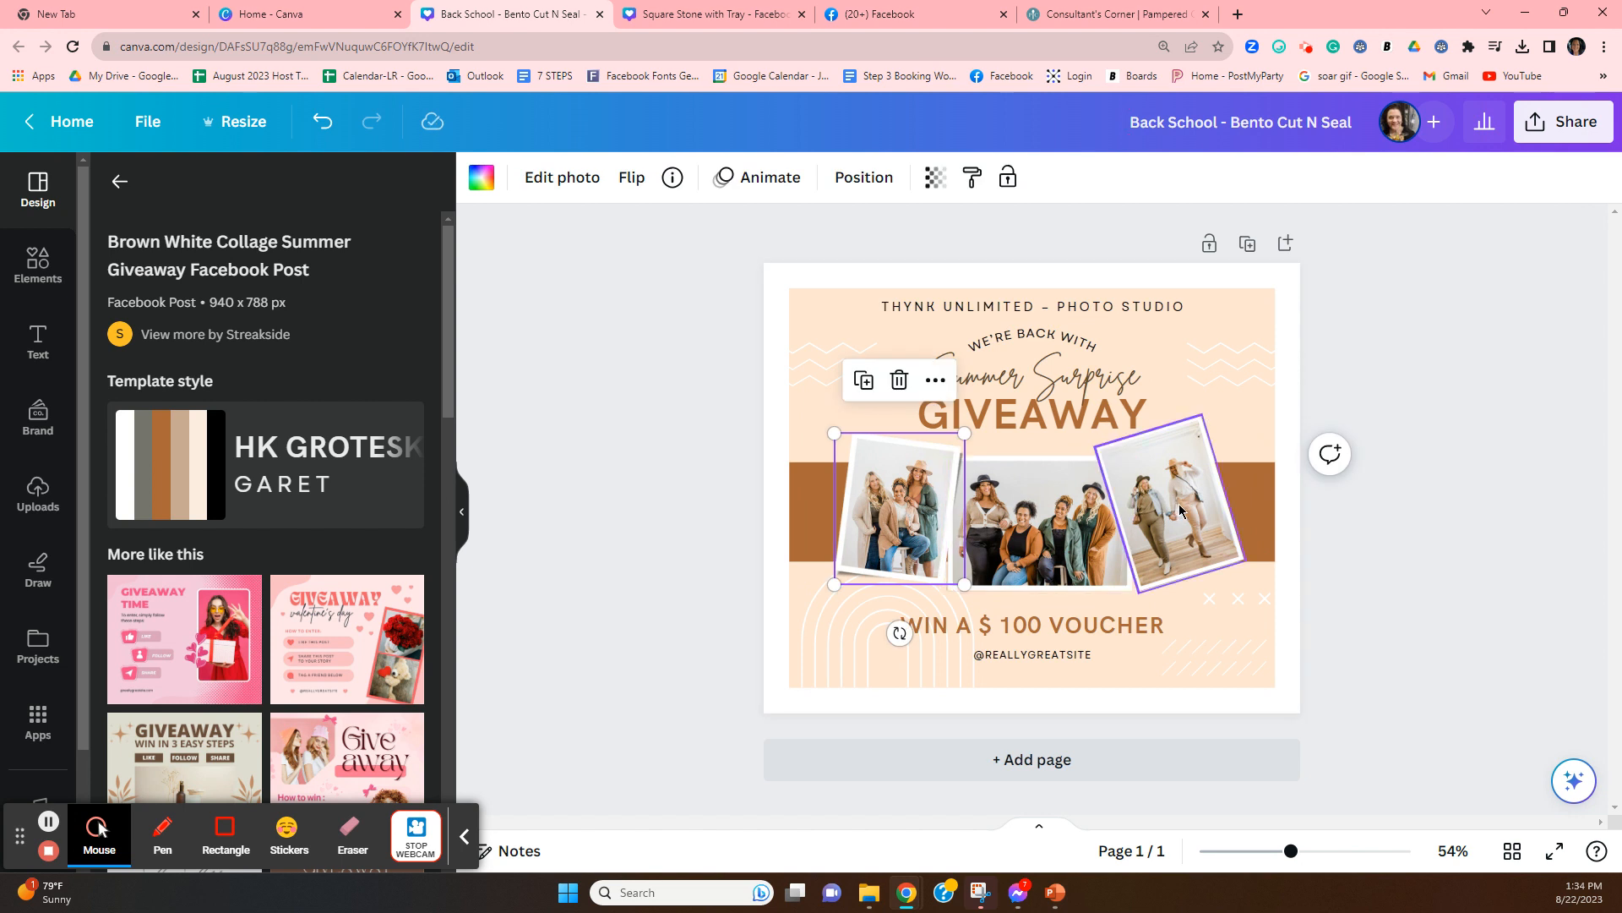
pyautogui.click(1137, 511)
pyautogui.click(1048, 513)
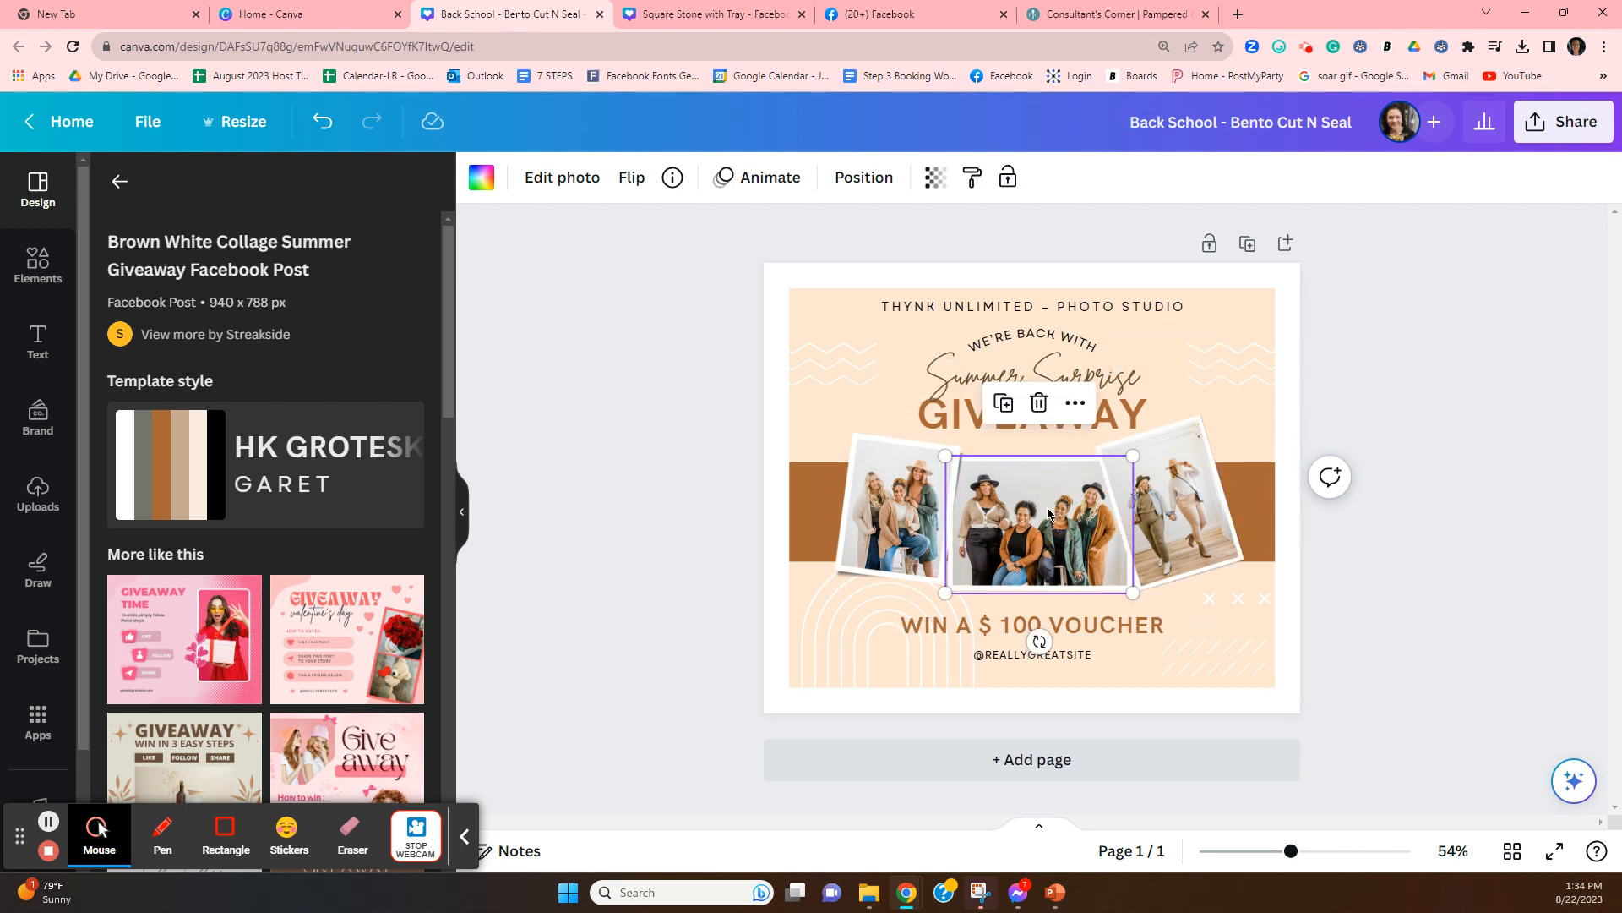
pyautogui.press('Delete')
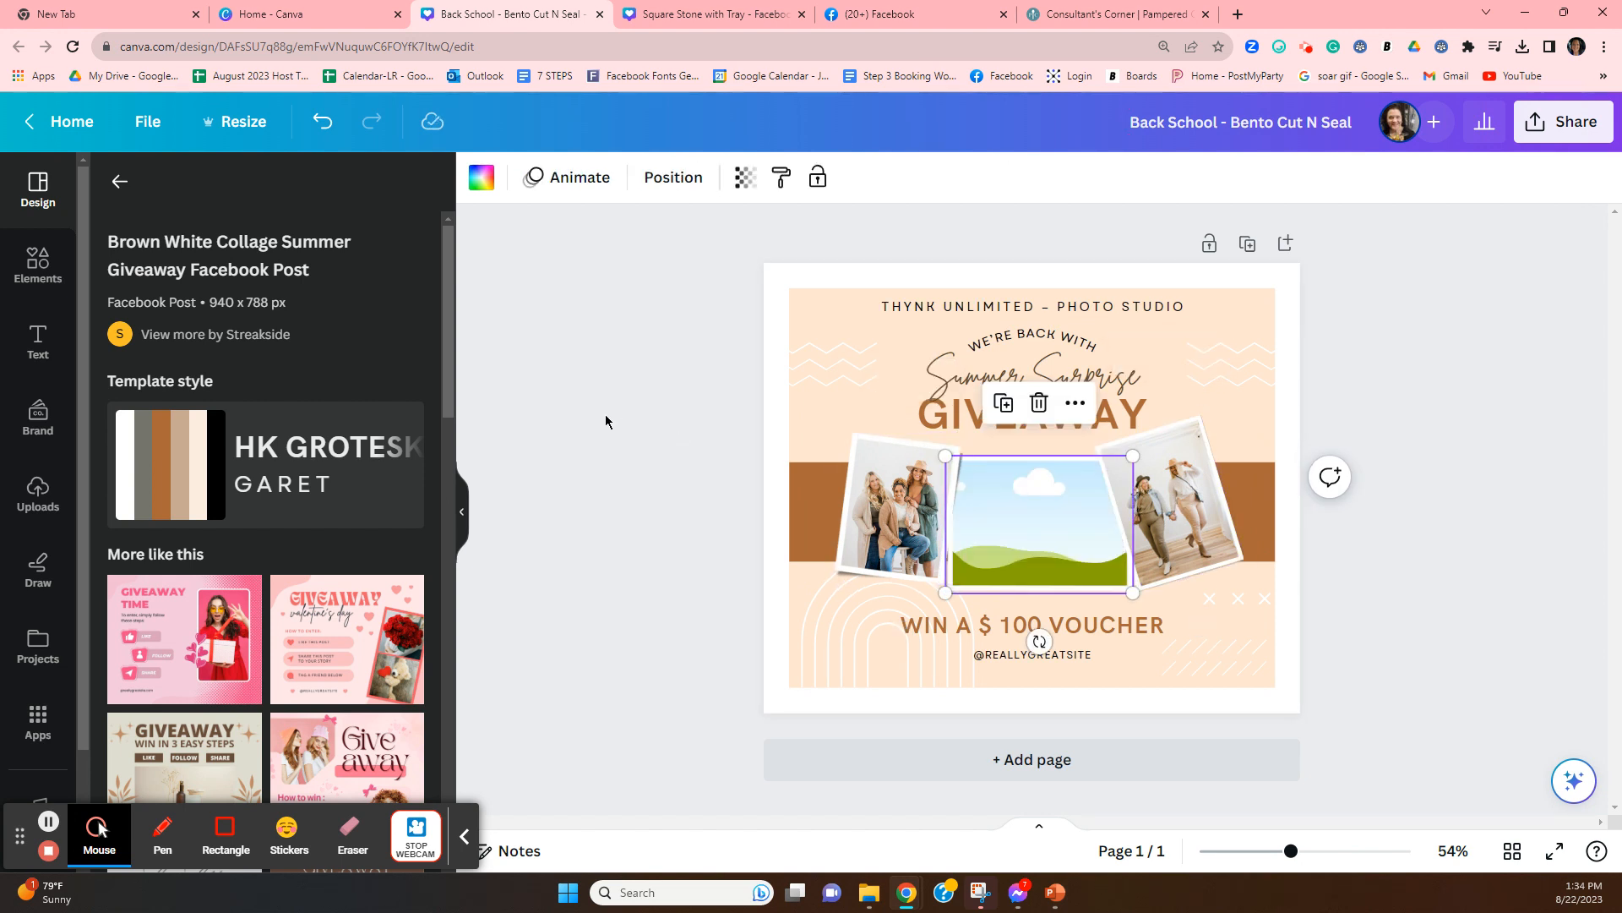
# Move the two side photos slightly outward, away from the centre frame, and nudge the centre frame slightly left
pyautogui.moveTo(862, 496); pyautogui.dragTo(837, 498)
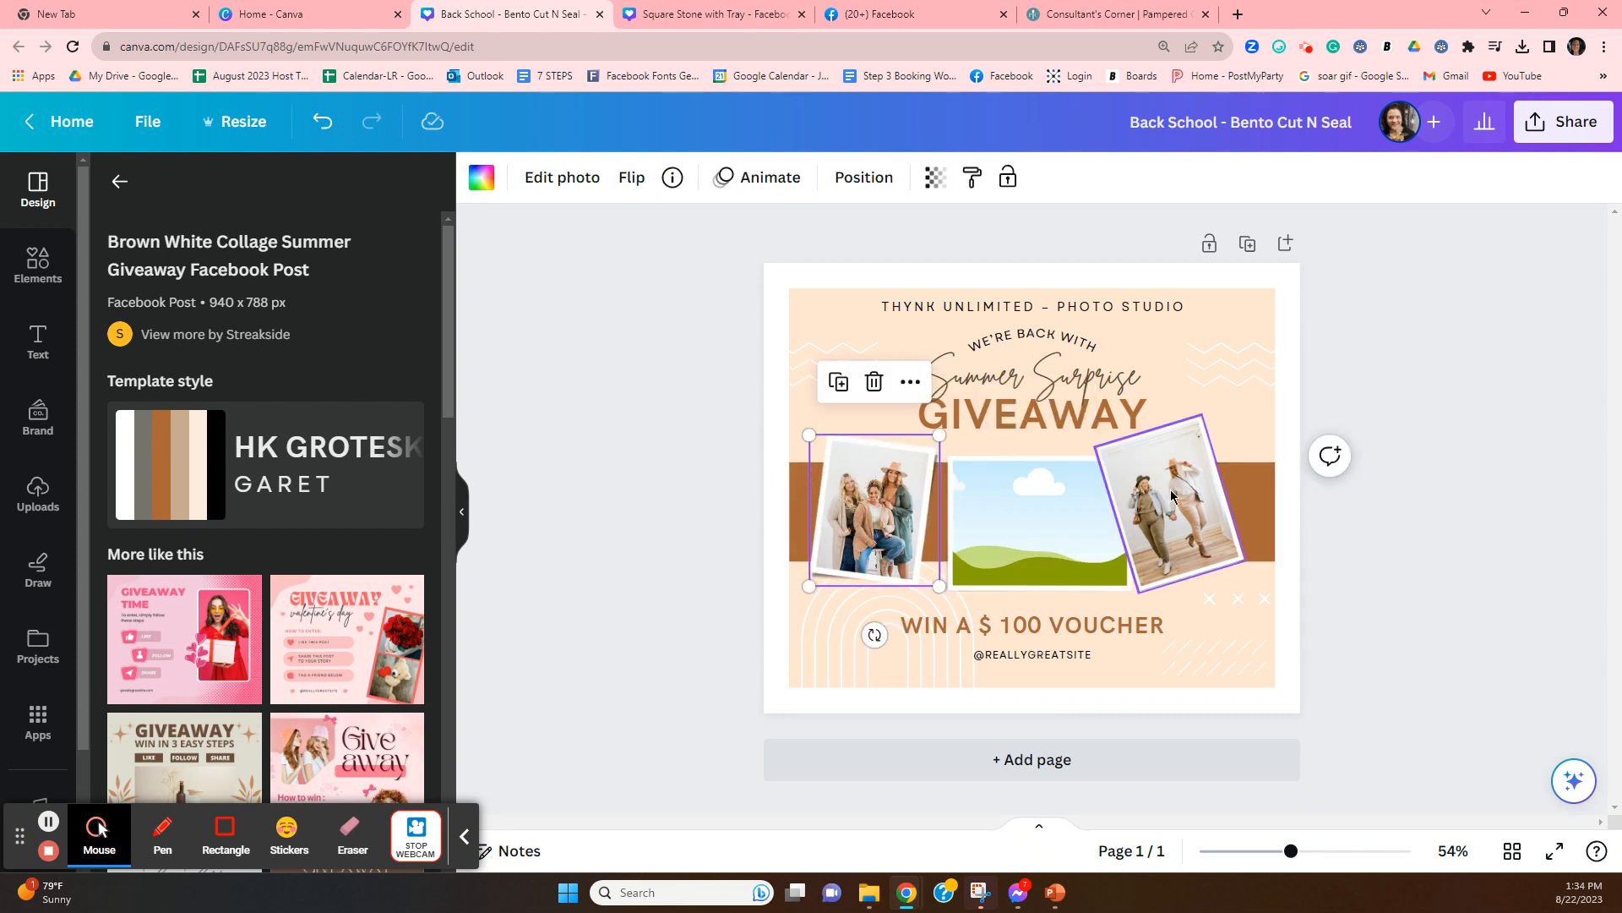
pyautogui.moveTo(1172, 489); pyautogui.dragTo(1200, 494)
pyautogui.click(1062, 507)
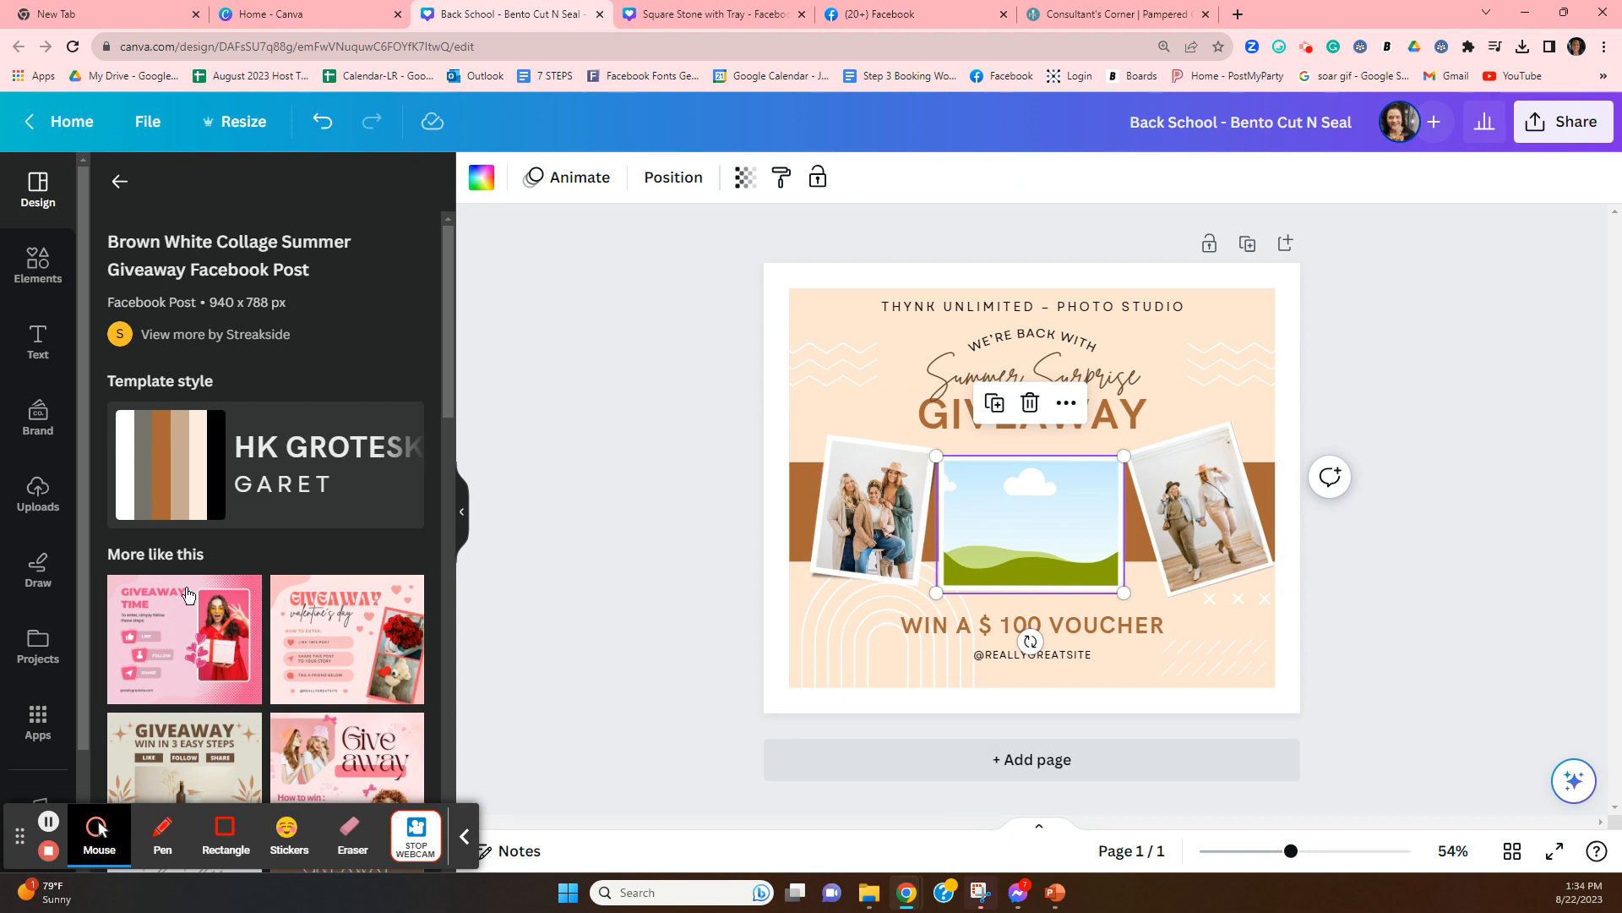
# Upload the video video-you-got-this-series-how-to-keep-lunchtime-fun-usca (1) from Downloads to the Canva uploads
pyautogui.click(46, 506)
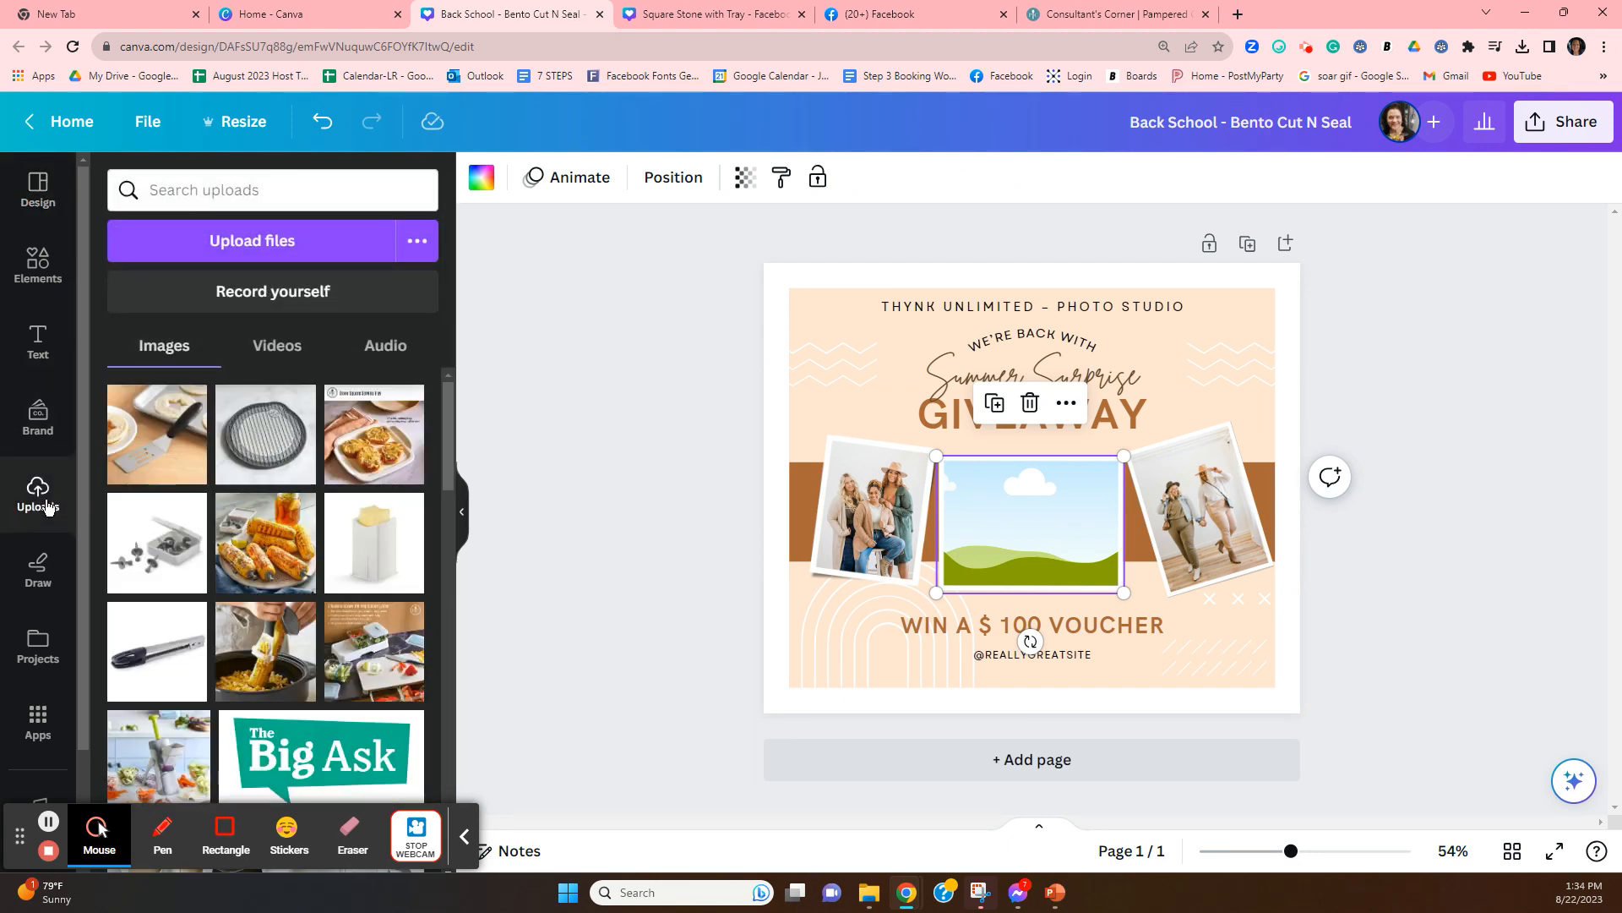
pyautogui.click(271, 247)
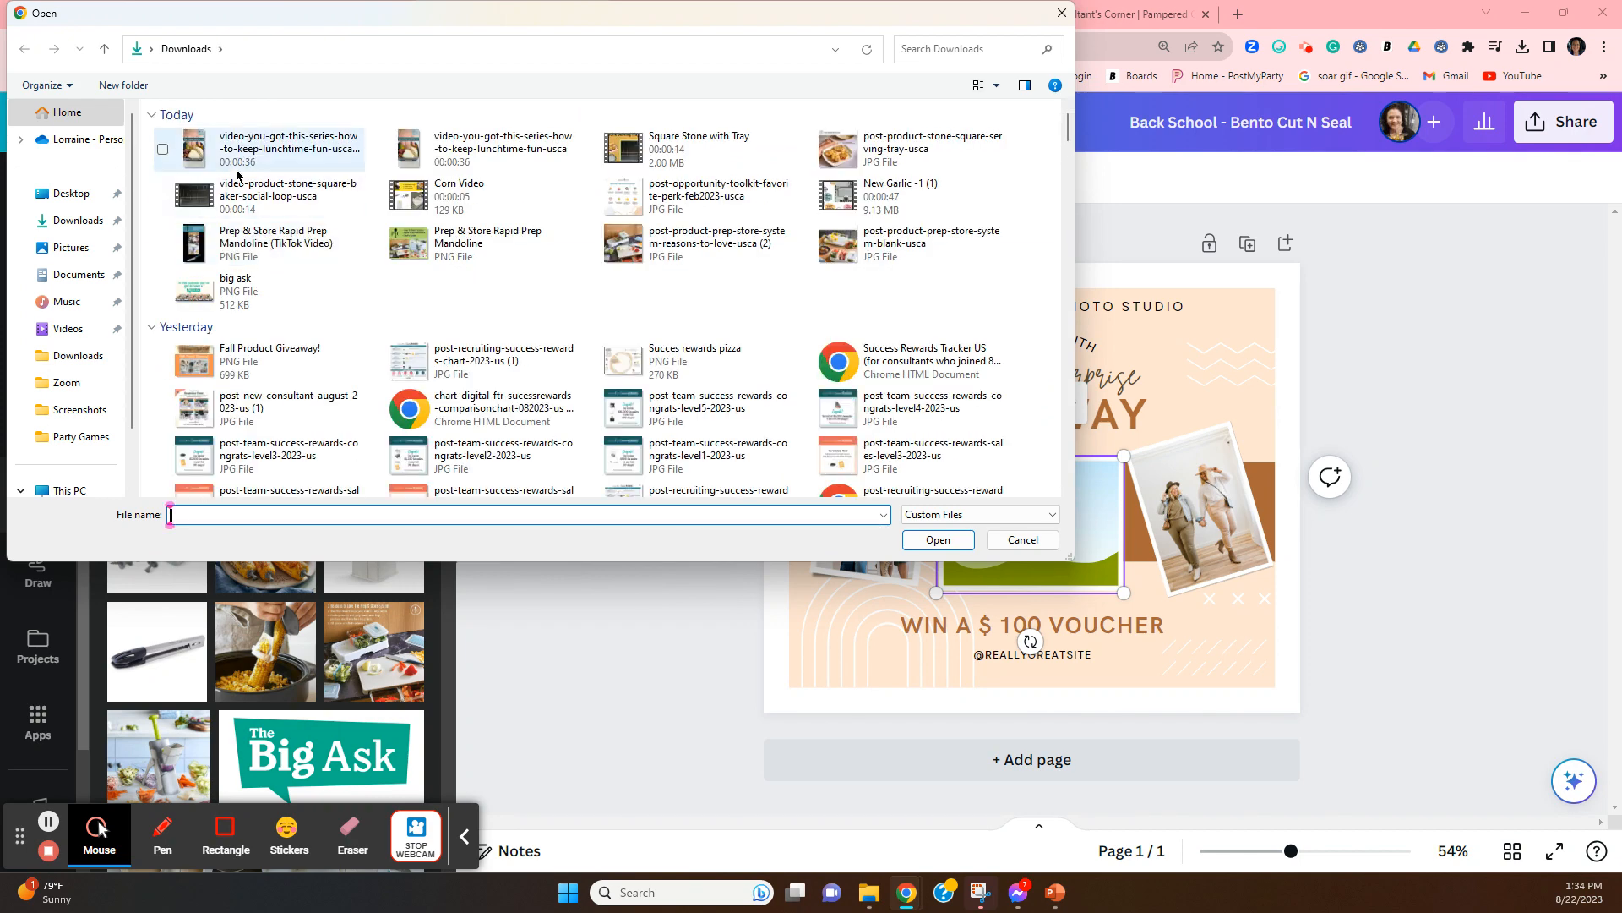
pyautogui.click(237, 169)
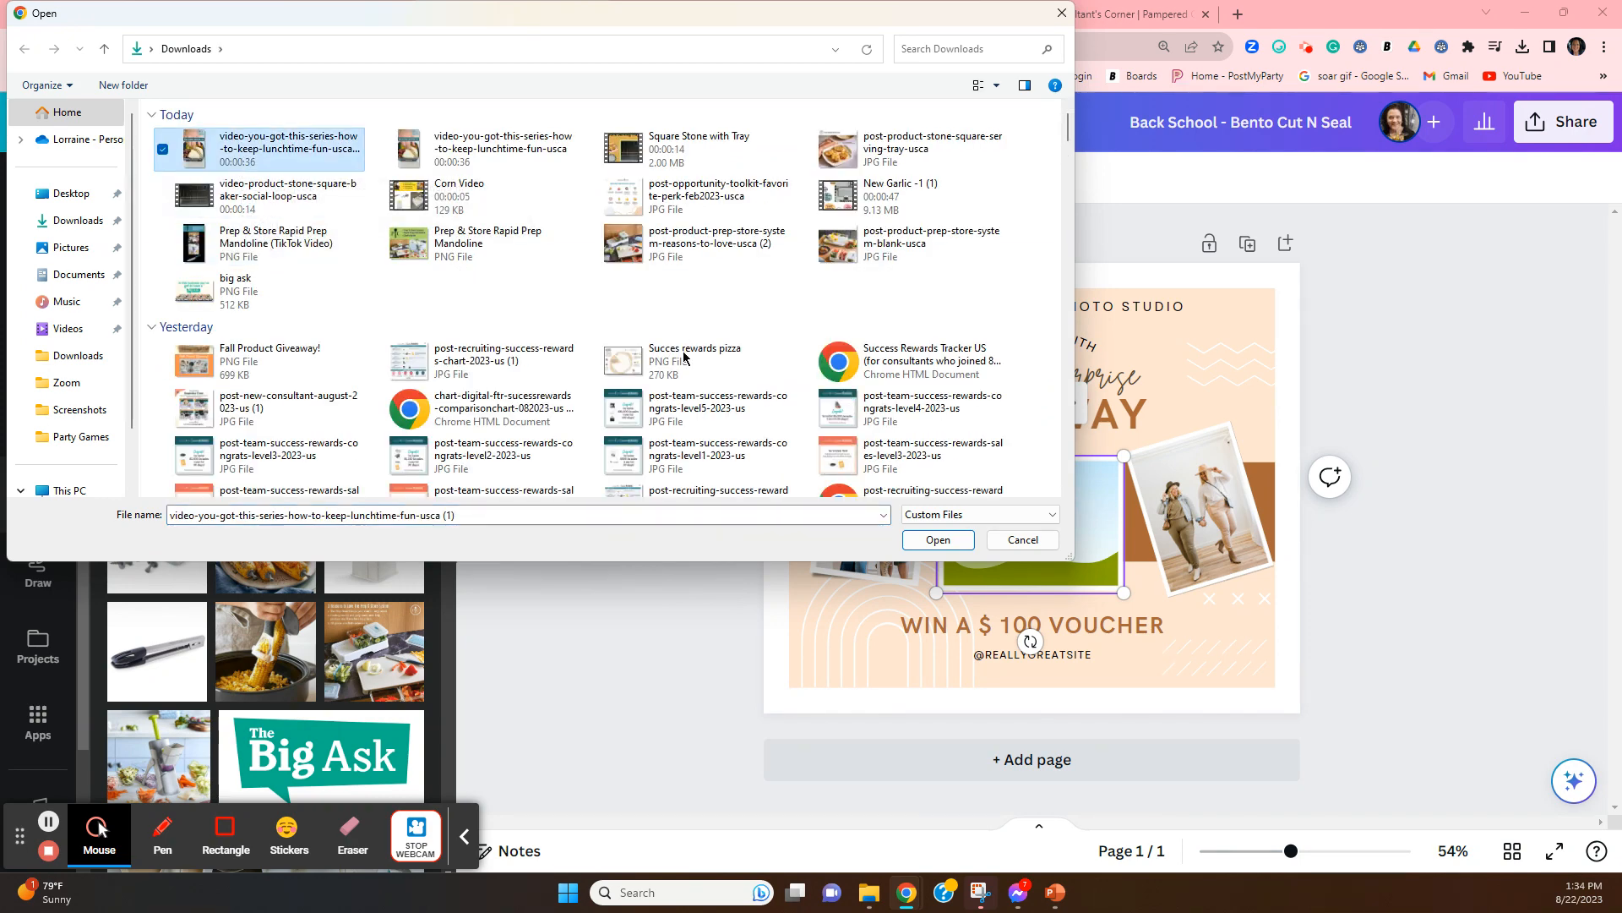
pyautogui.click(943, 542)
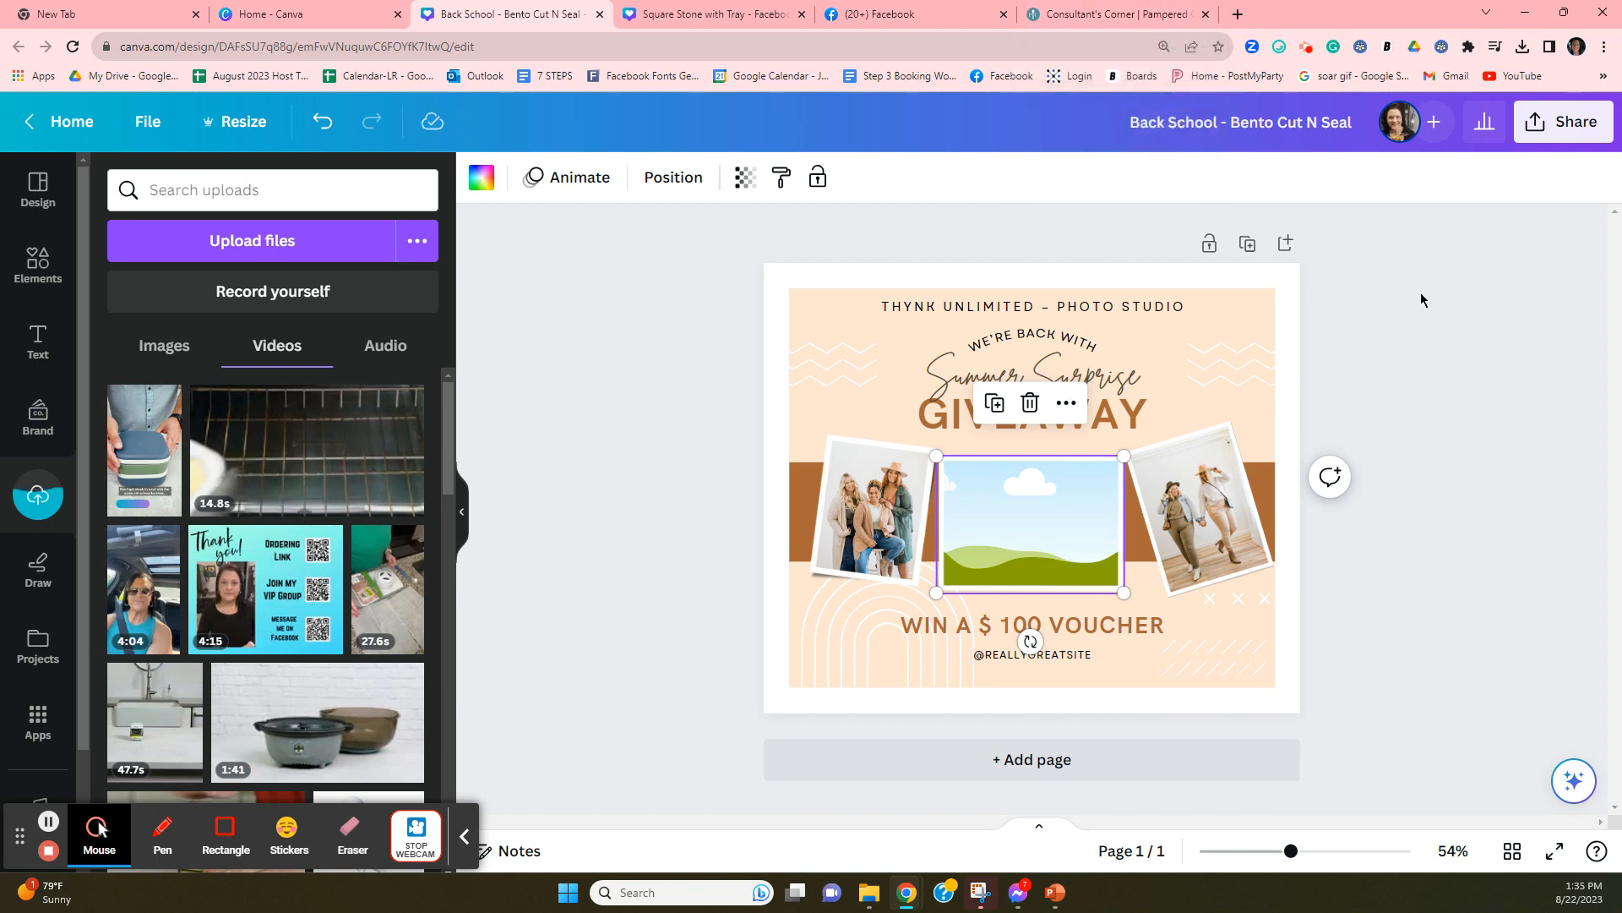
# Switch to the Pampered Chef Consultant's Corner, close the video preview and search the site for "benton"
pyautogui.click(1099, 14)
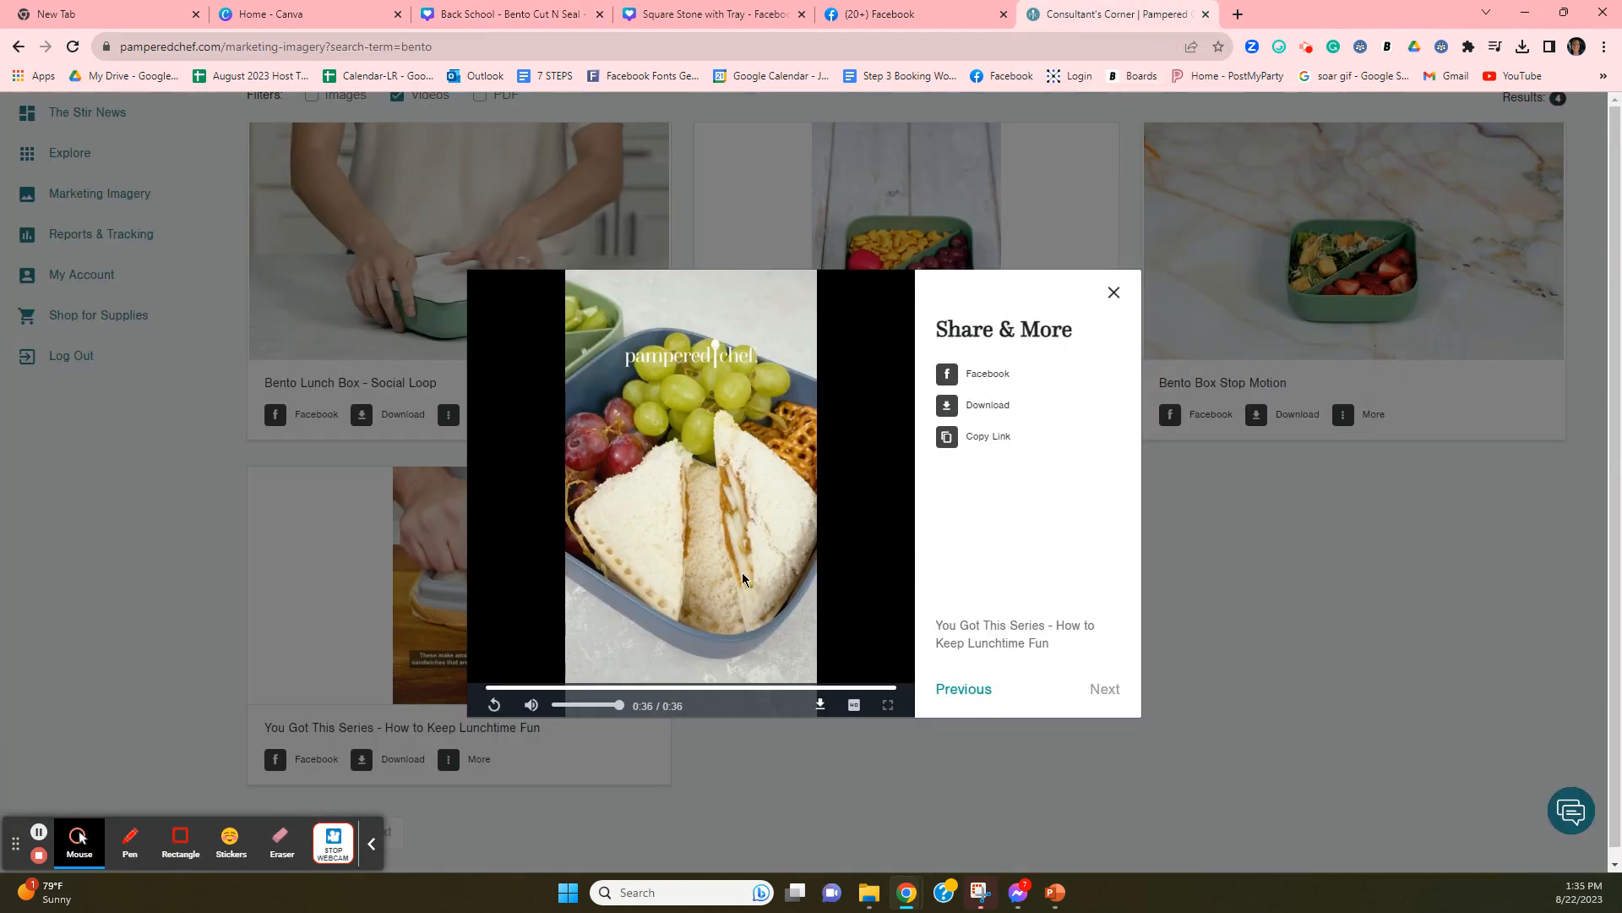
pyautogui.click(1114, 292)
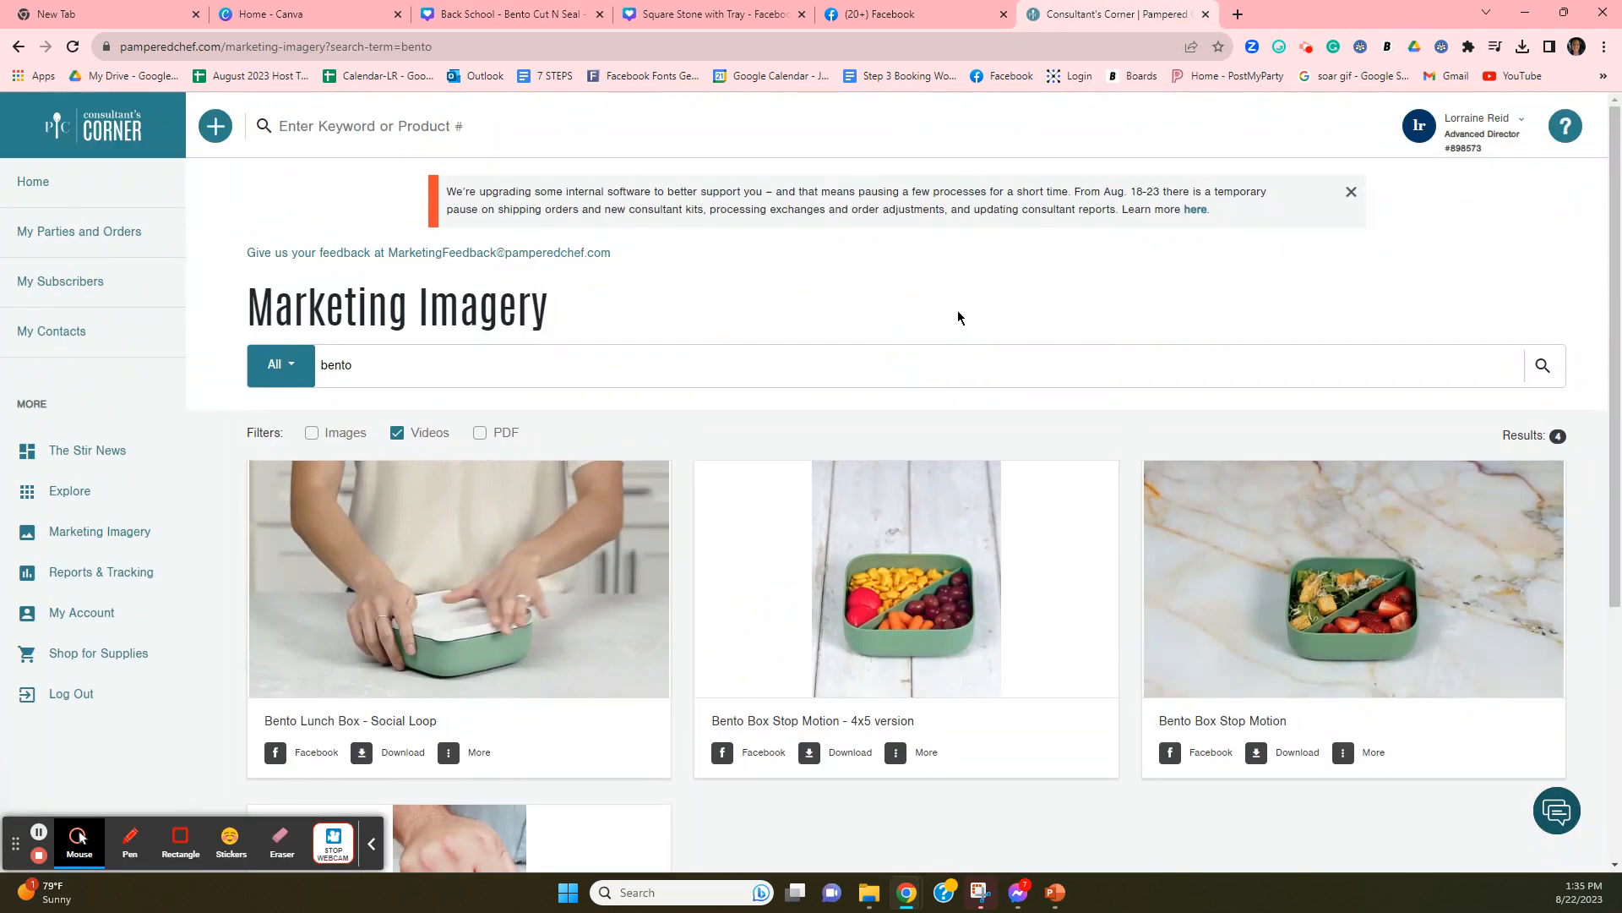
pyautogui.click(337, 140)
pyautogui.write('bneton')
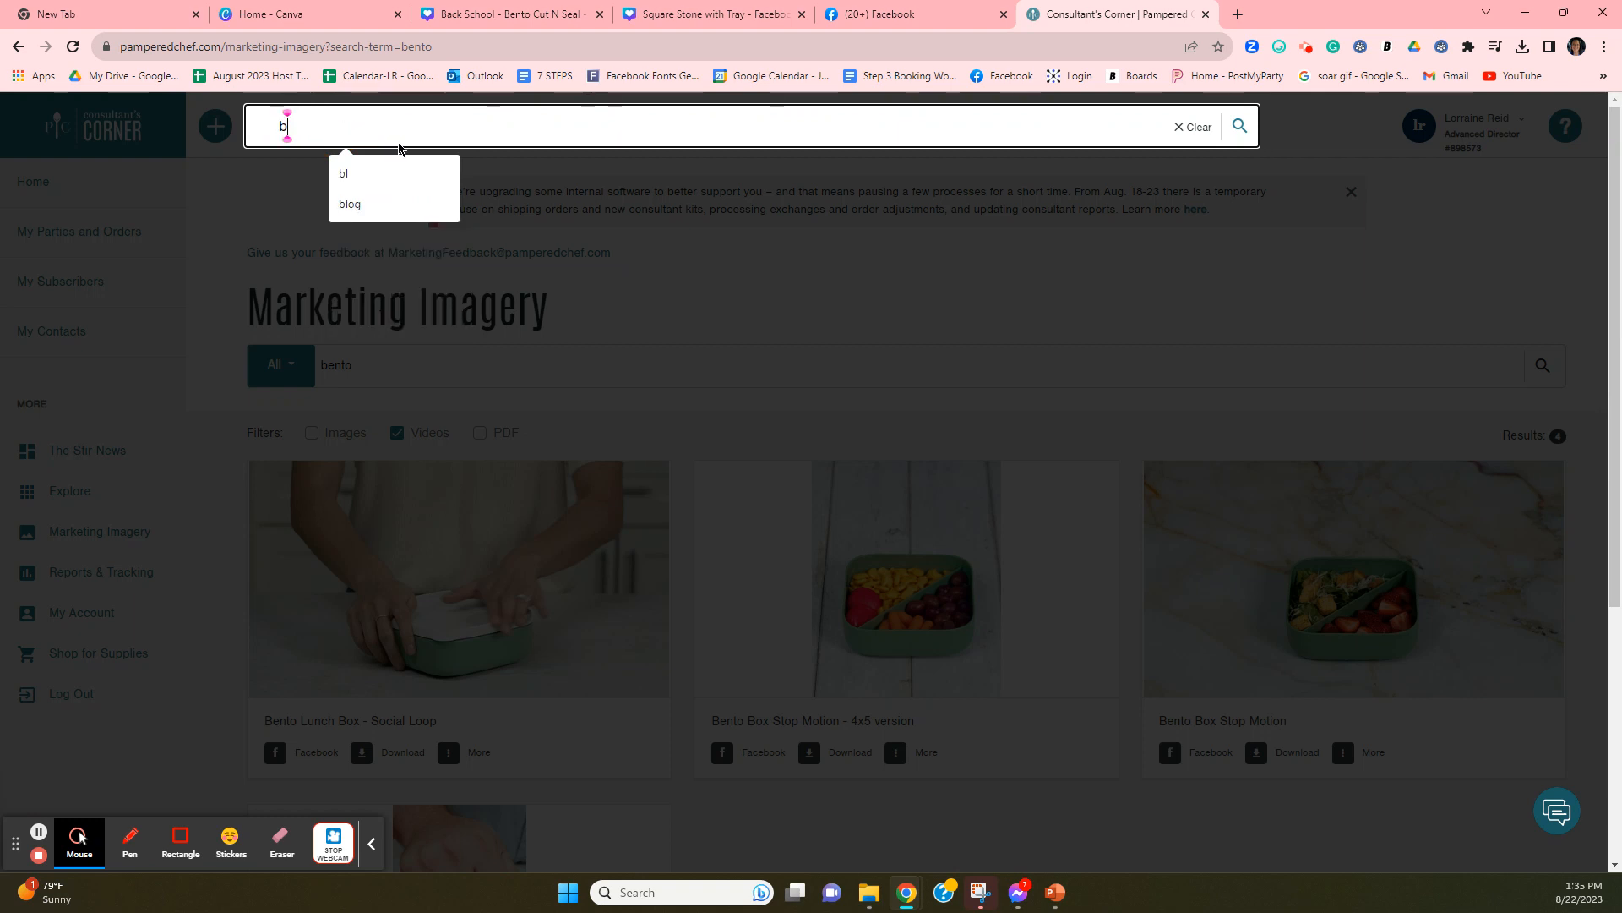
pyautogui.press('BackSpace')
pyautogui.press('BackSpace')
pyautogui.press('BackSpace')
pyautogui.press('BackSpace')
pyautogui.press('BackSpace')
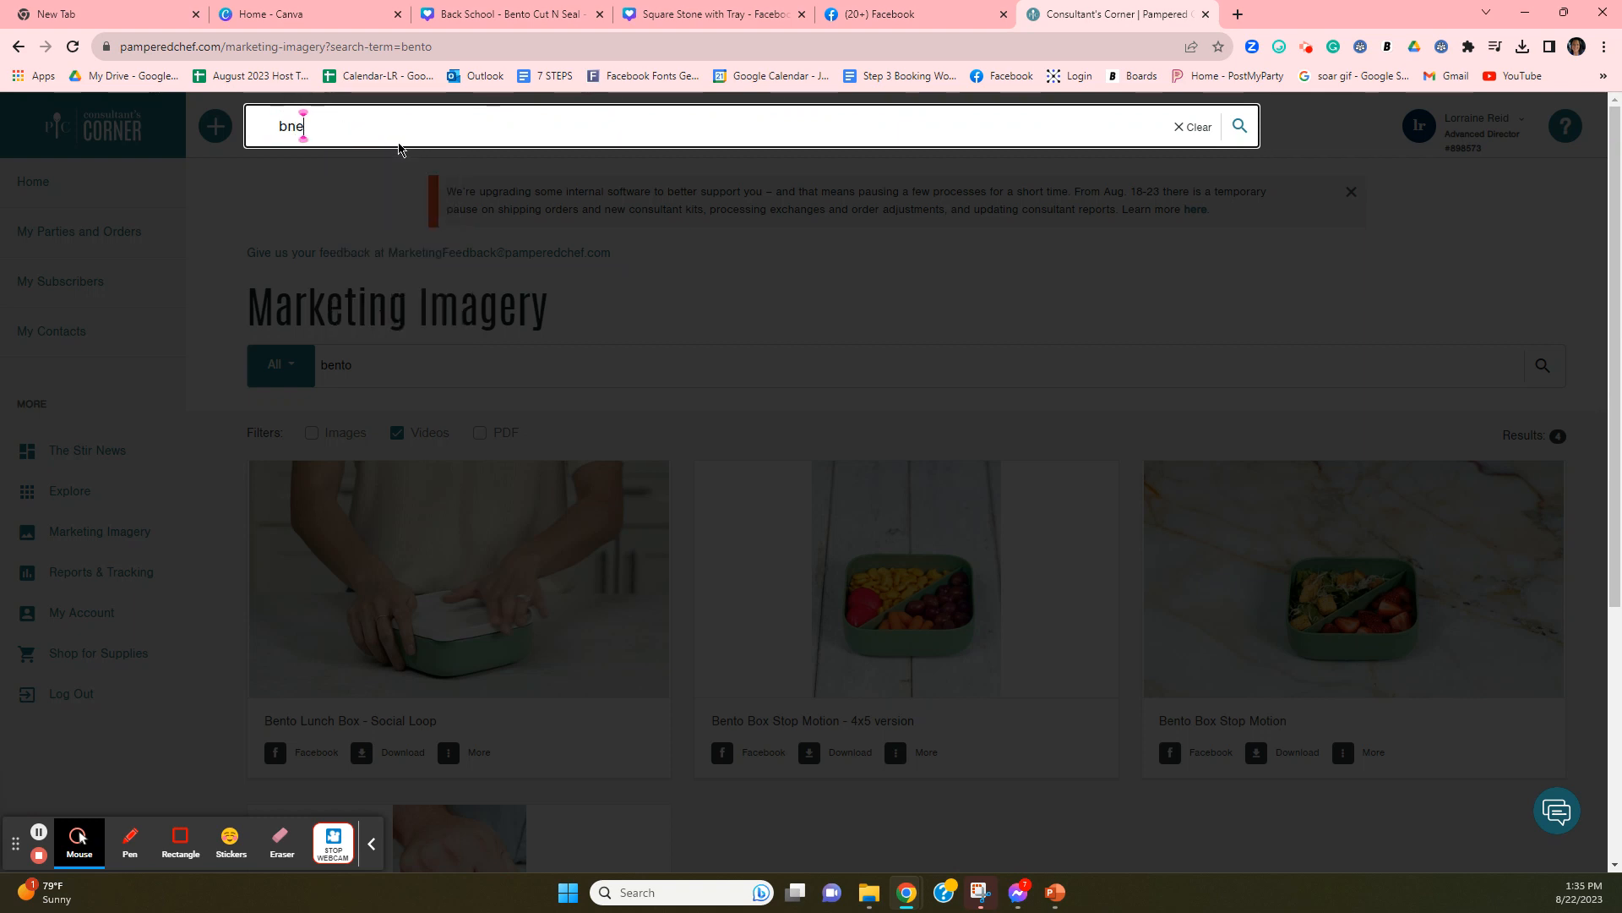
pyautogui.write('enton')
pyautogui.press('Return')
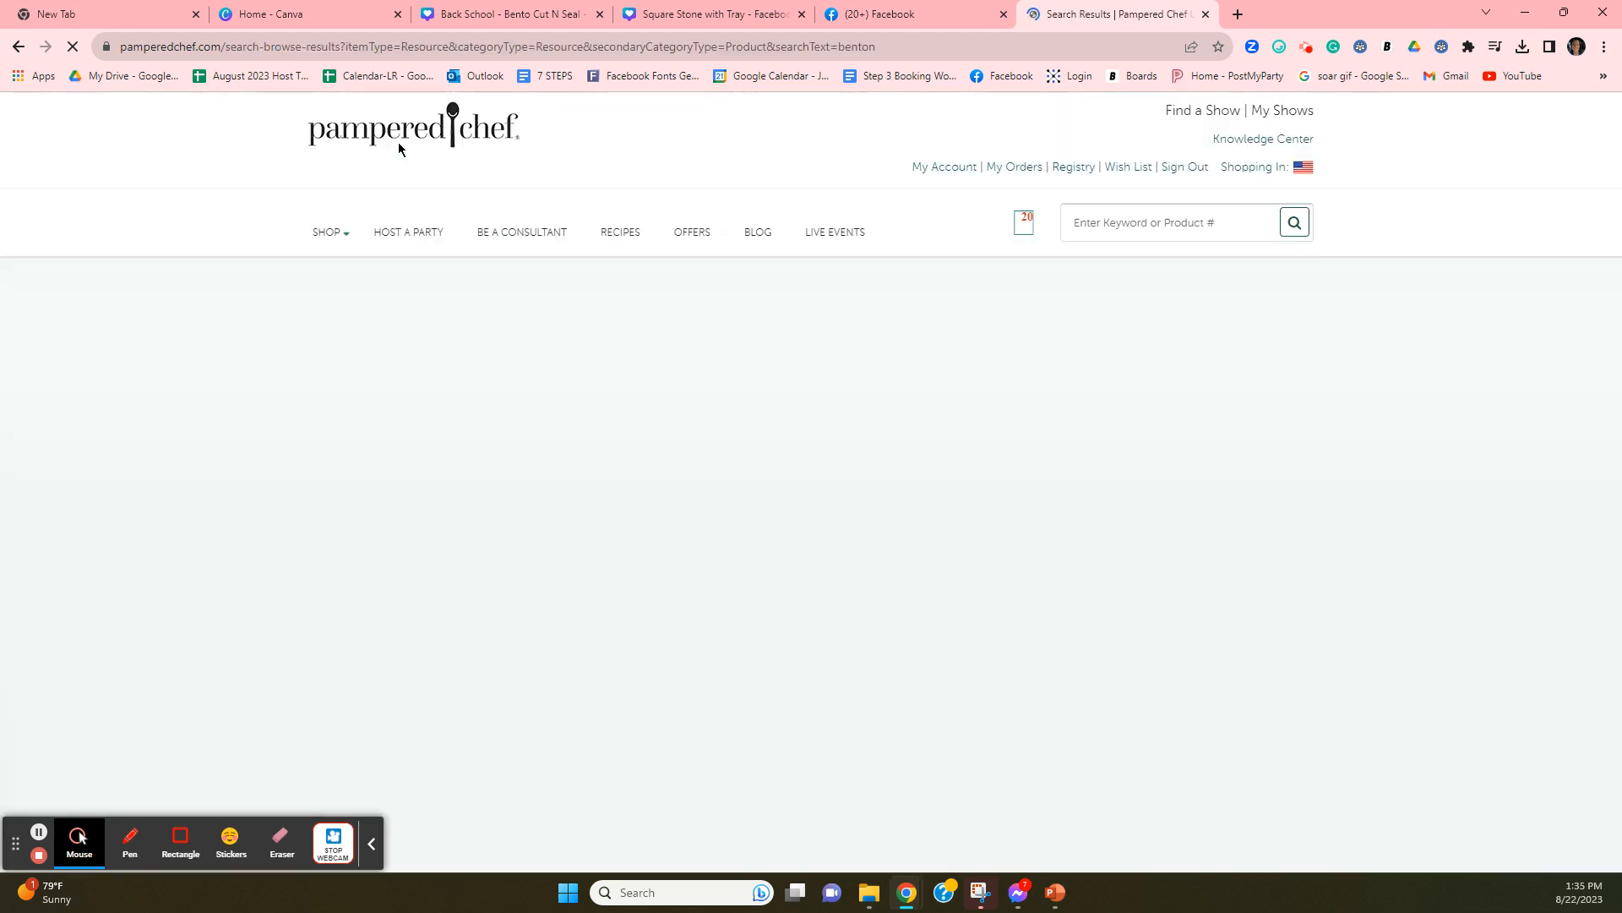
# Search the Pampered Chef shop for "bento"
pyautogui.click(1085, 222)
pyautogui.write('bento')
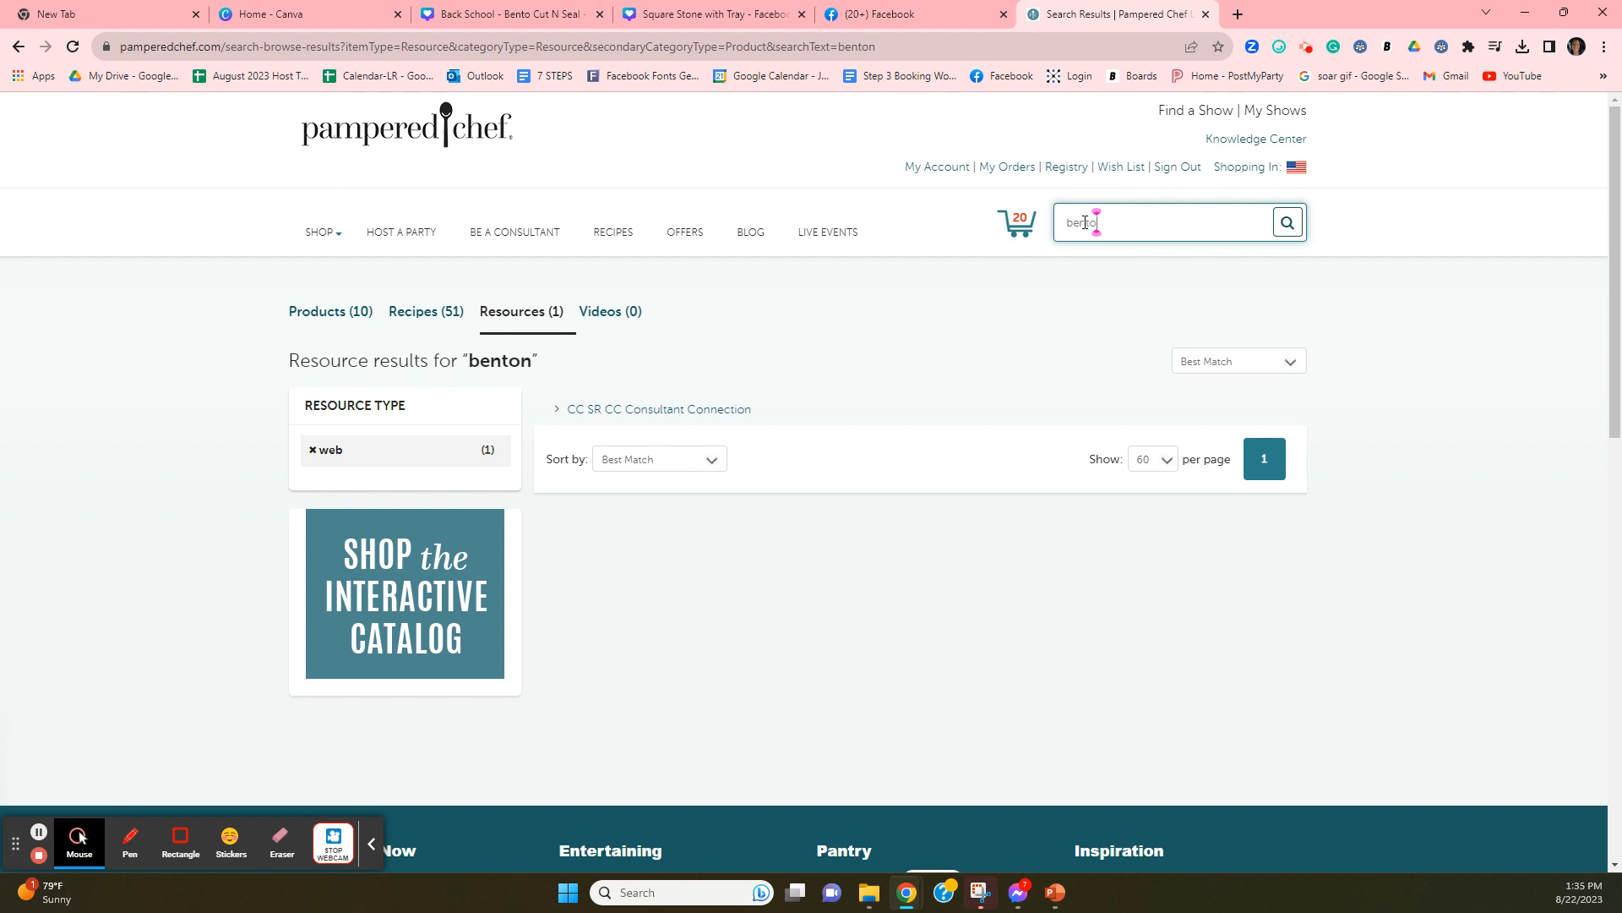
pyautogui.press('Return')
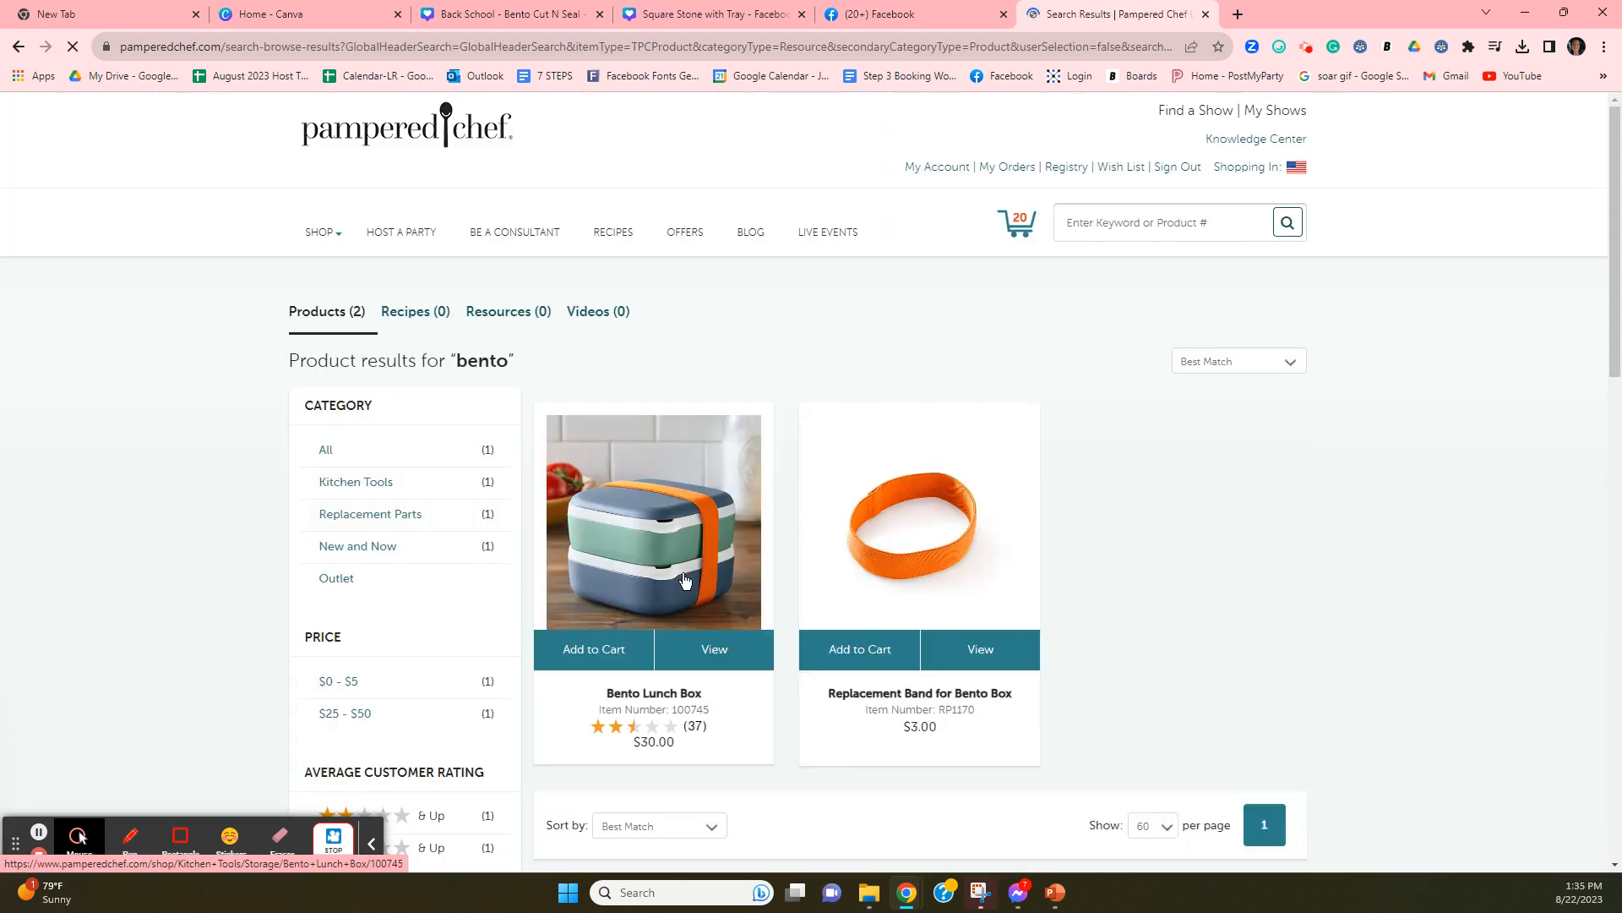
# Open the Bento Lunch Box product page and enlarge the photo of the four filled lunch trays
pyautogui.click(679, 534)
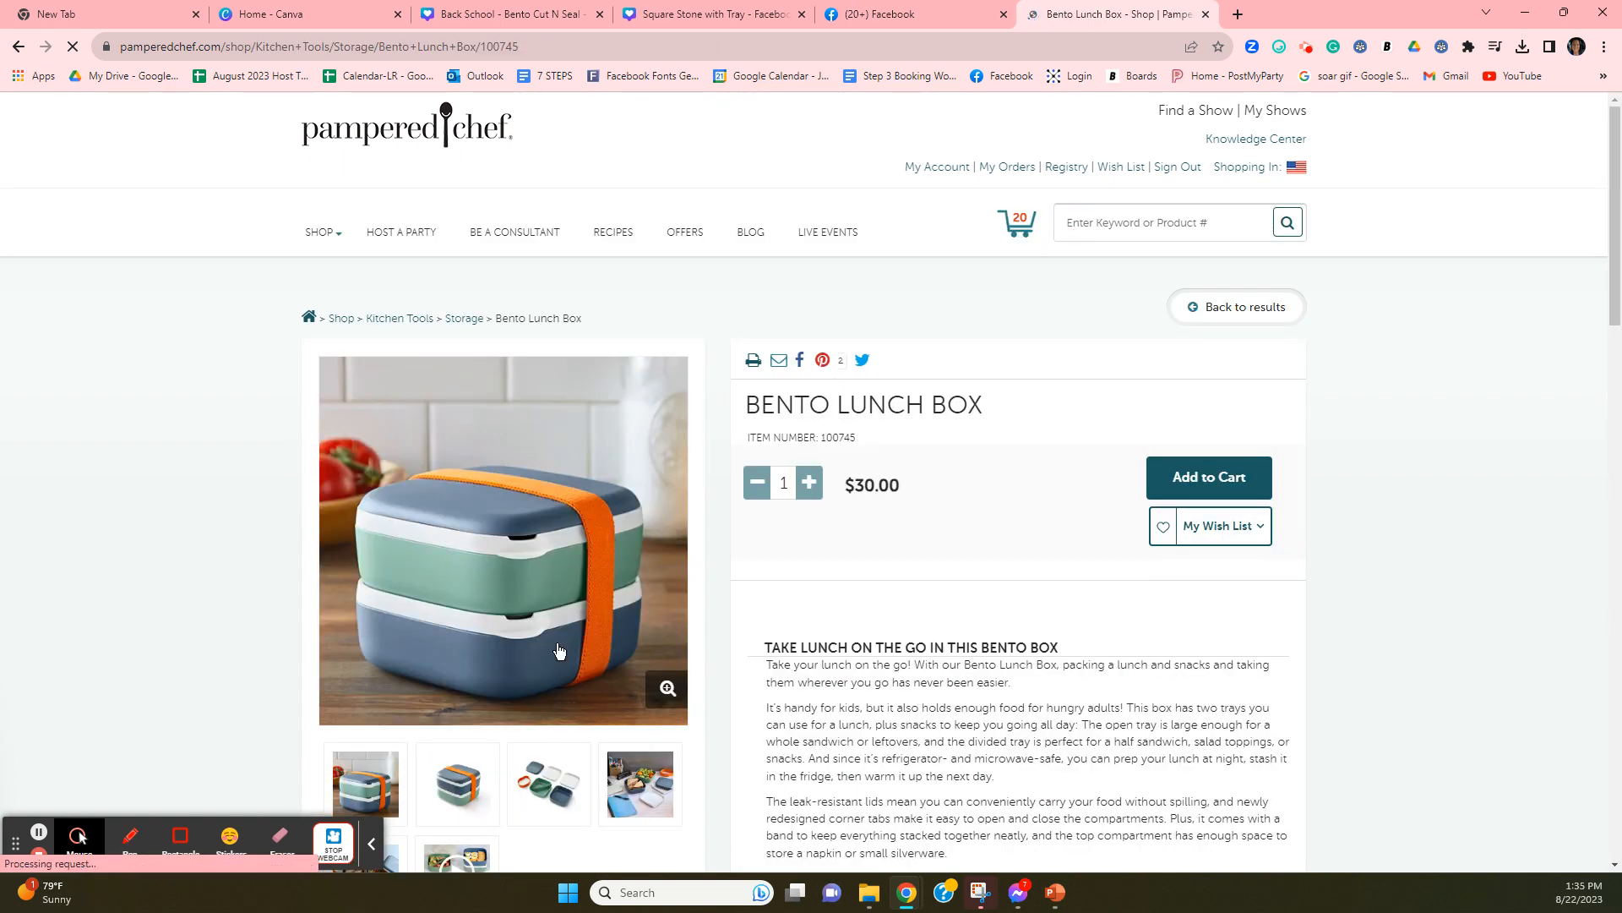
pyautogui.scroll(-2, 556, 647)
pyautogui.moveTo(645, 629)
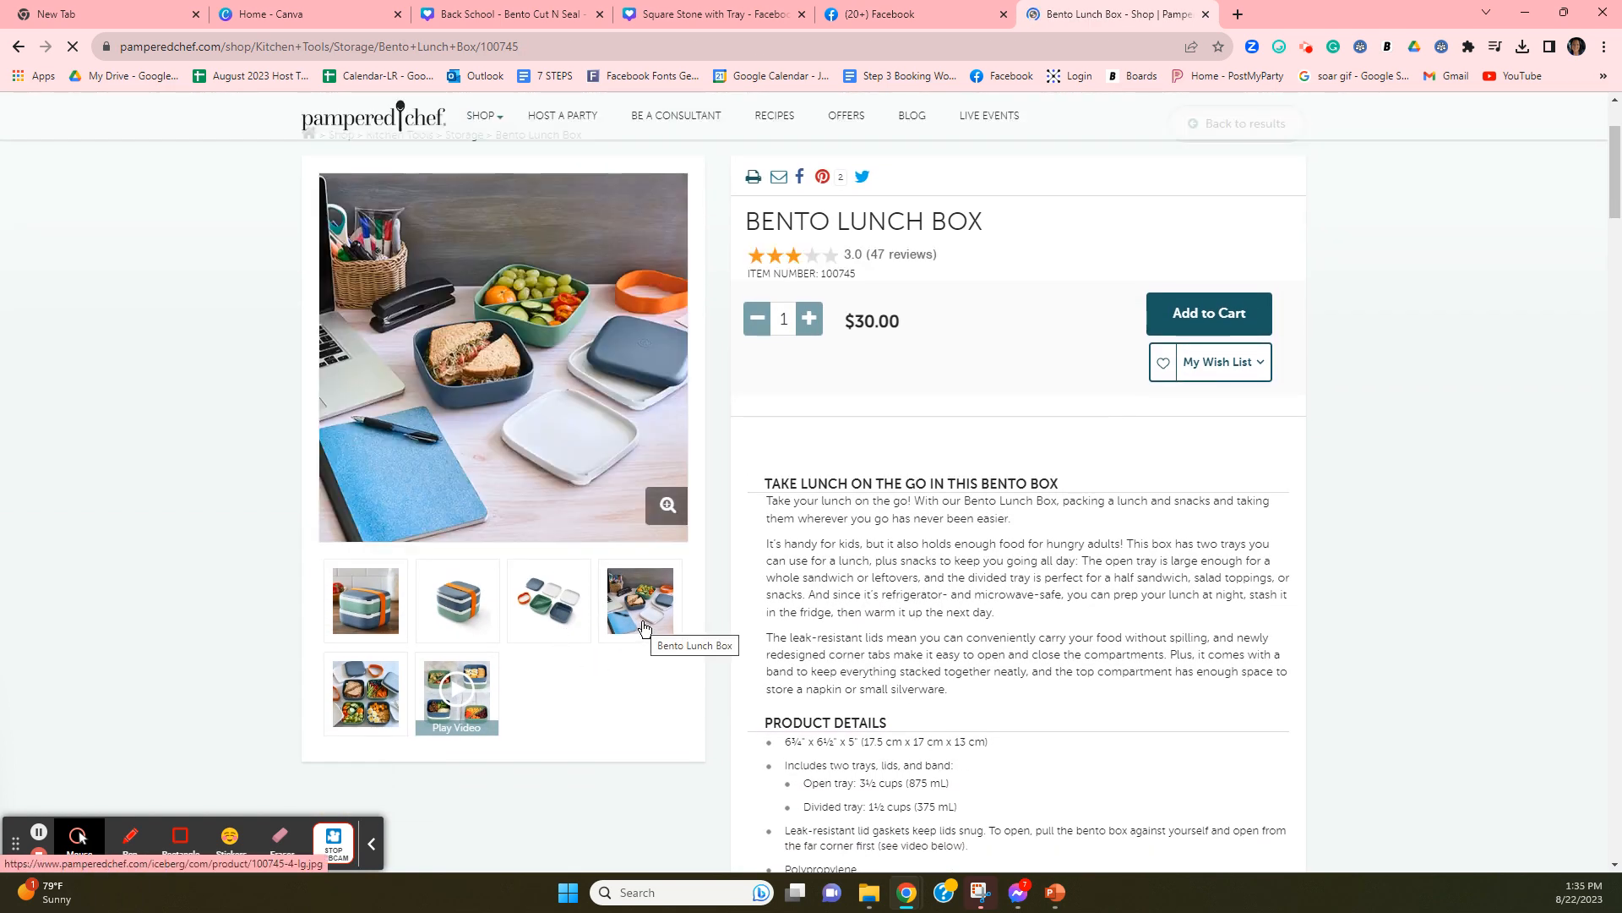
pyautogui.moveTo(367, 717)
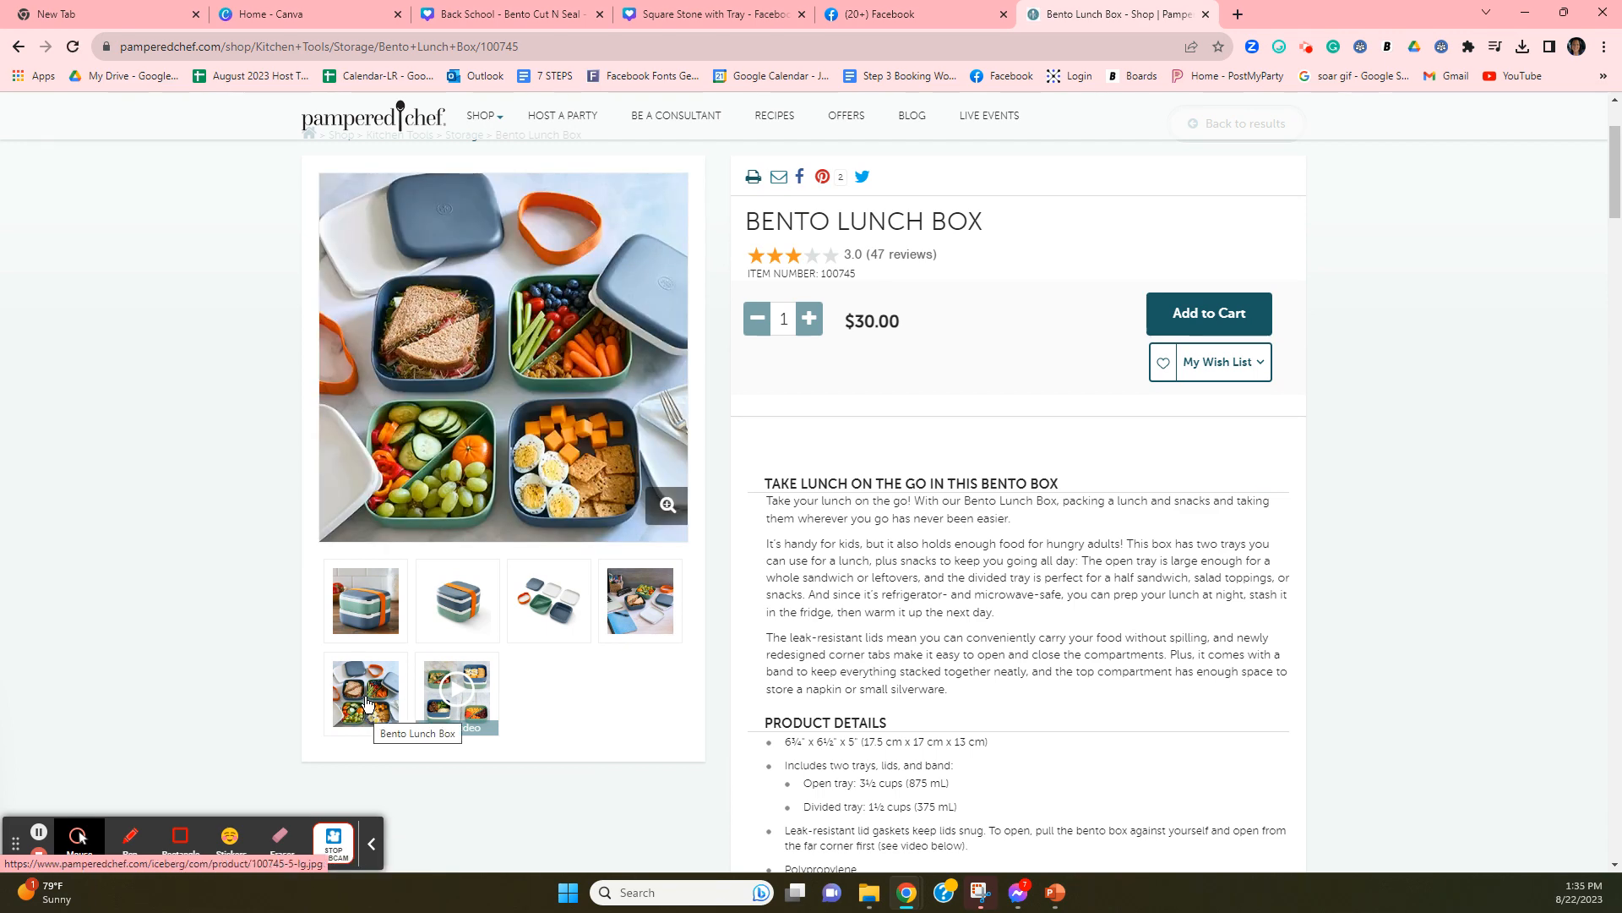
pyautogui.click(367, 703)
# Save the enlarged lunch box photo to Downloads as Bento and close the enlarged view
pyautogui.rightClick(821, 436)
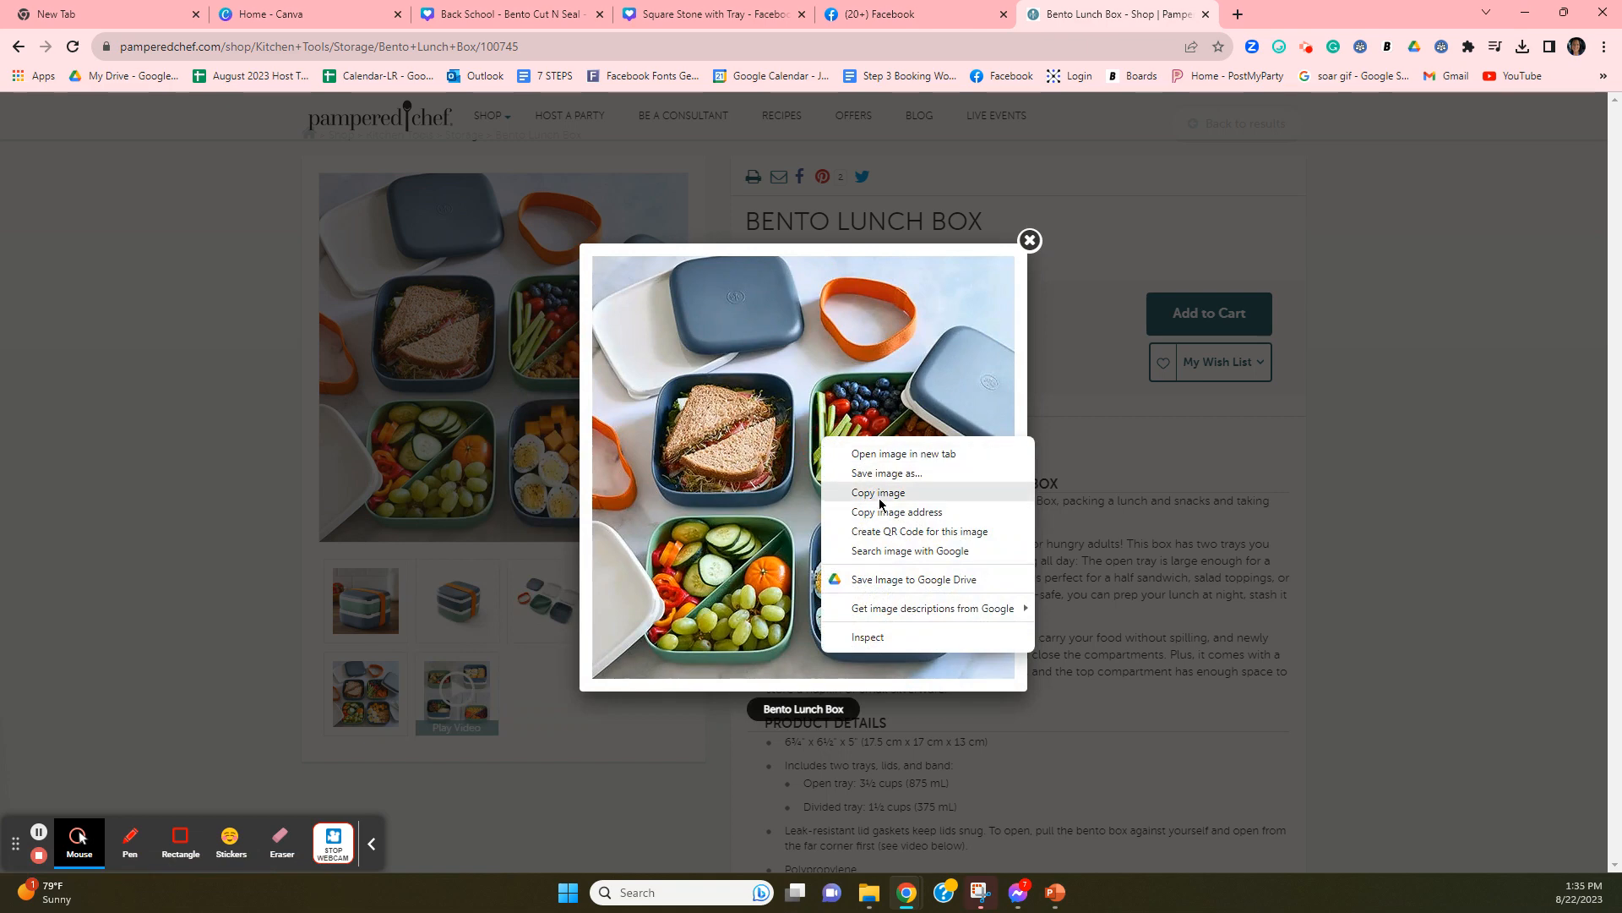
pyautogui.click(879, 473)
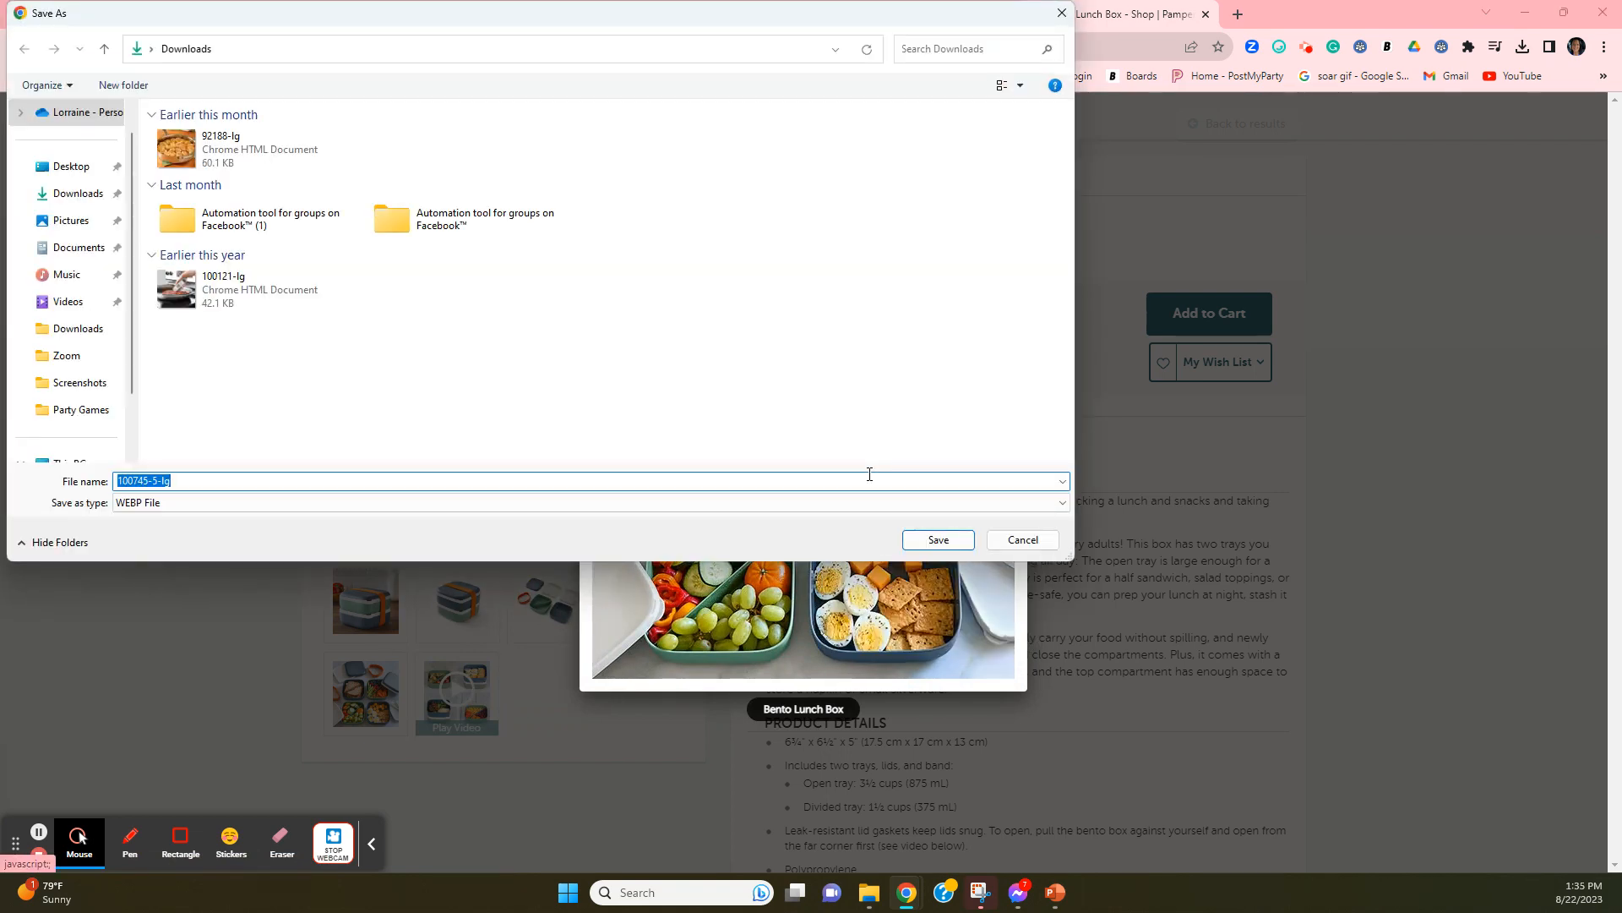
pyautogui.write('Bento')
pyautogui.click(938, 539)
pyautogui.click(1031, 242)
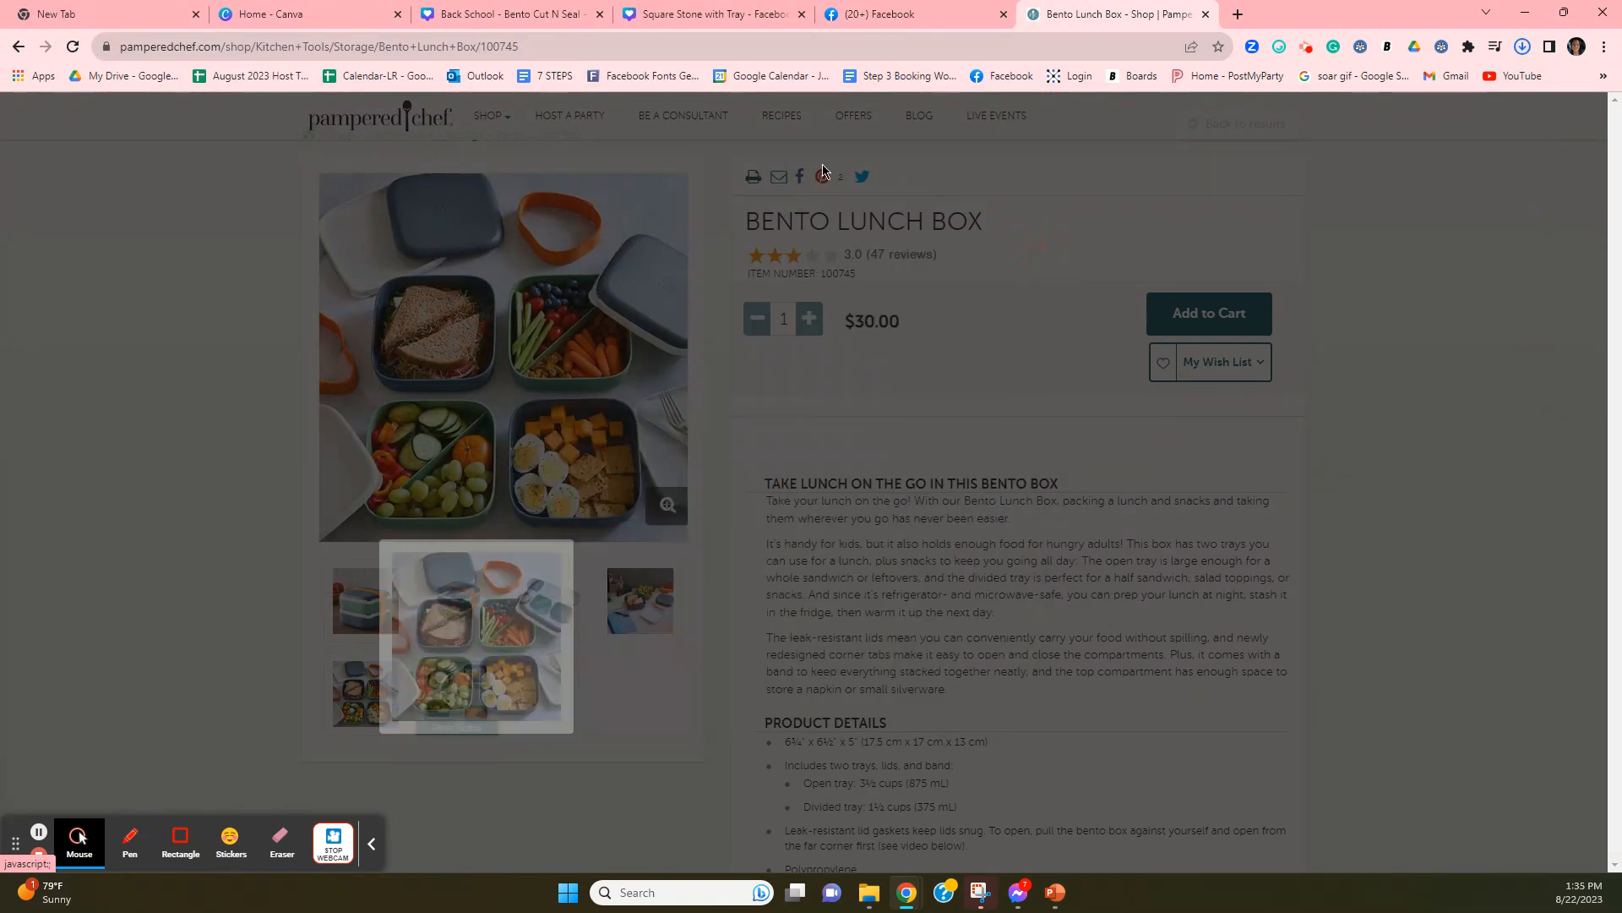
# Search the shop for "cut n" and open the Cut-N-Seal product page
pyautogui.scroll(3, 803, 225)
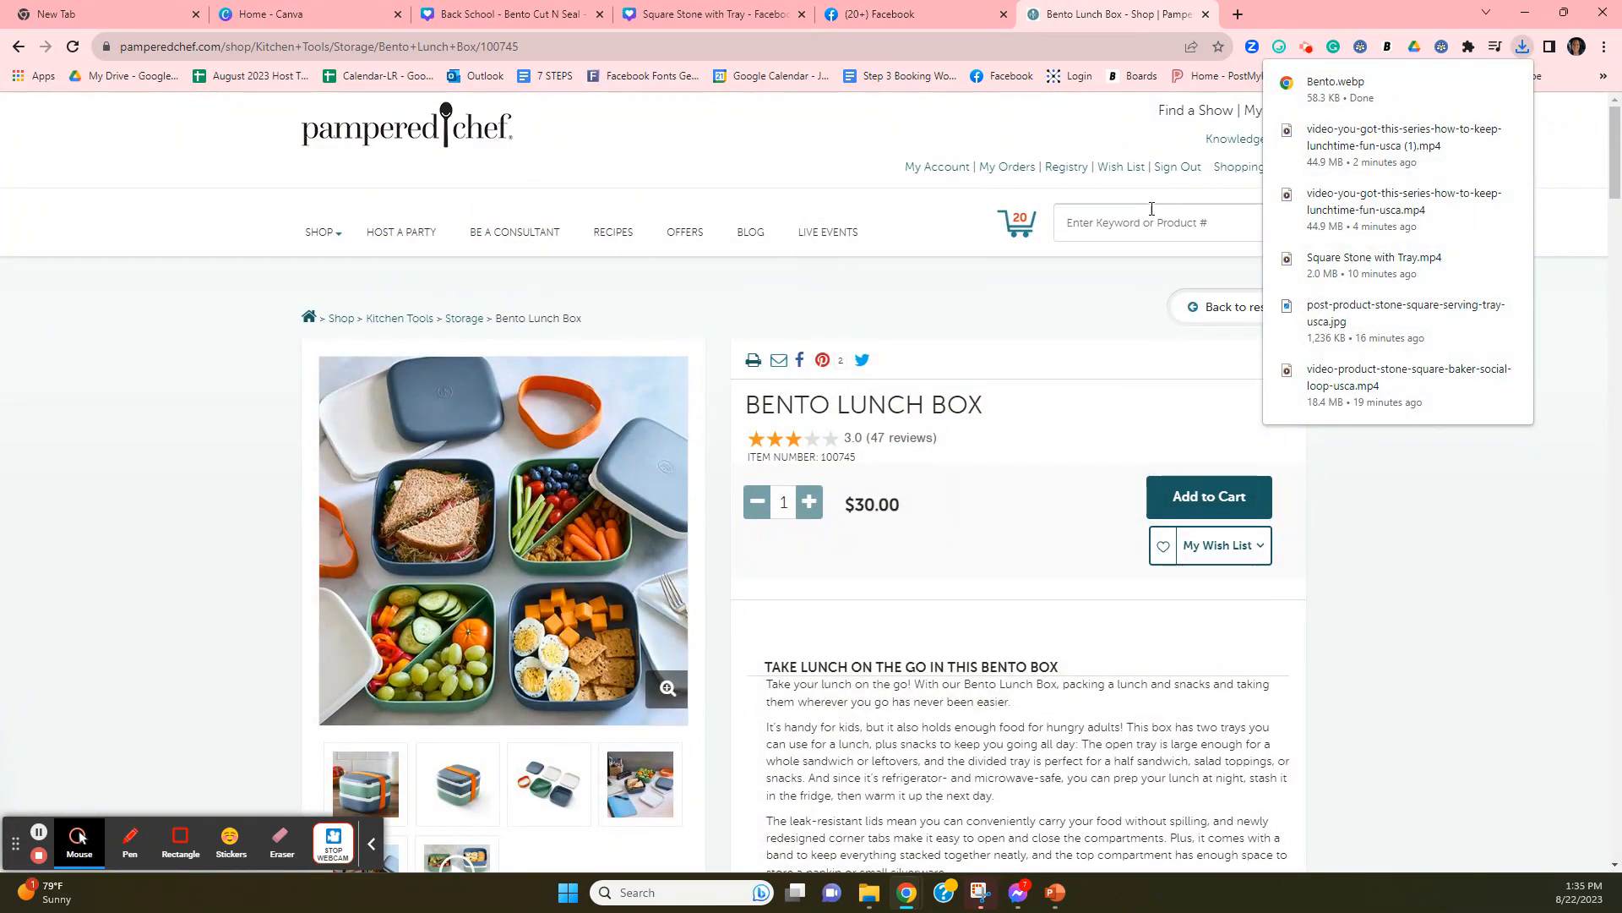
pyautogui.click(1148, 214)
pyautogui.write('cut')
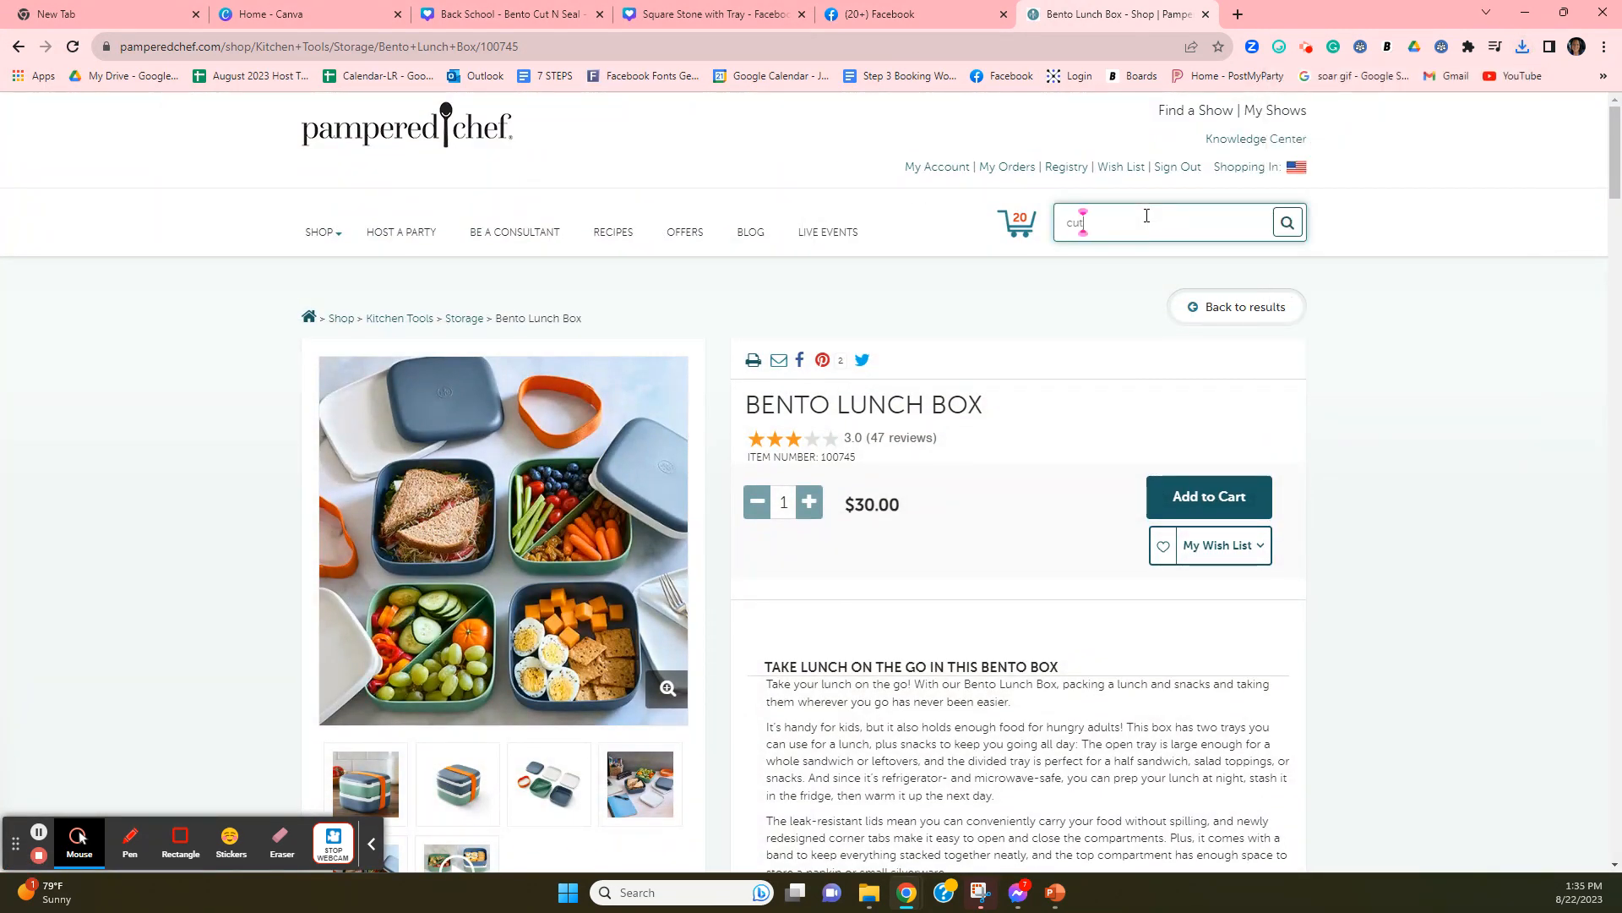
pyautogui.write(' n seal')
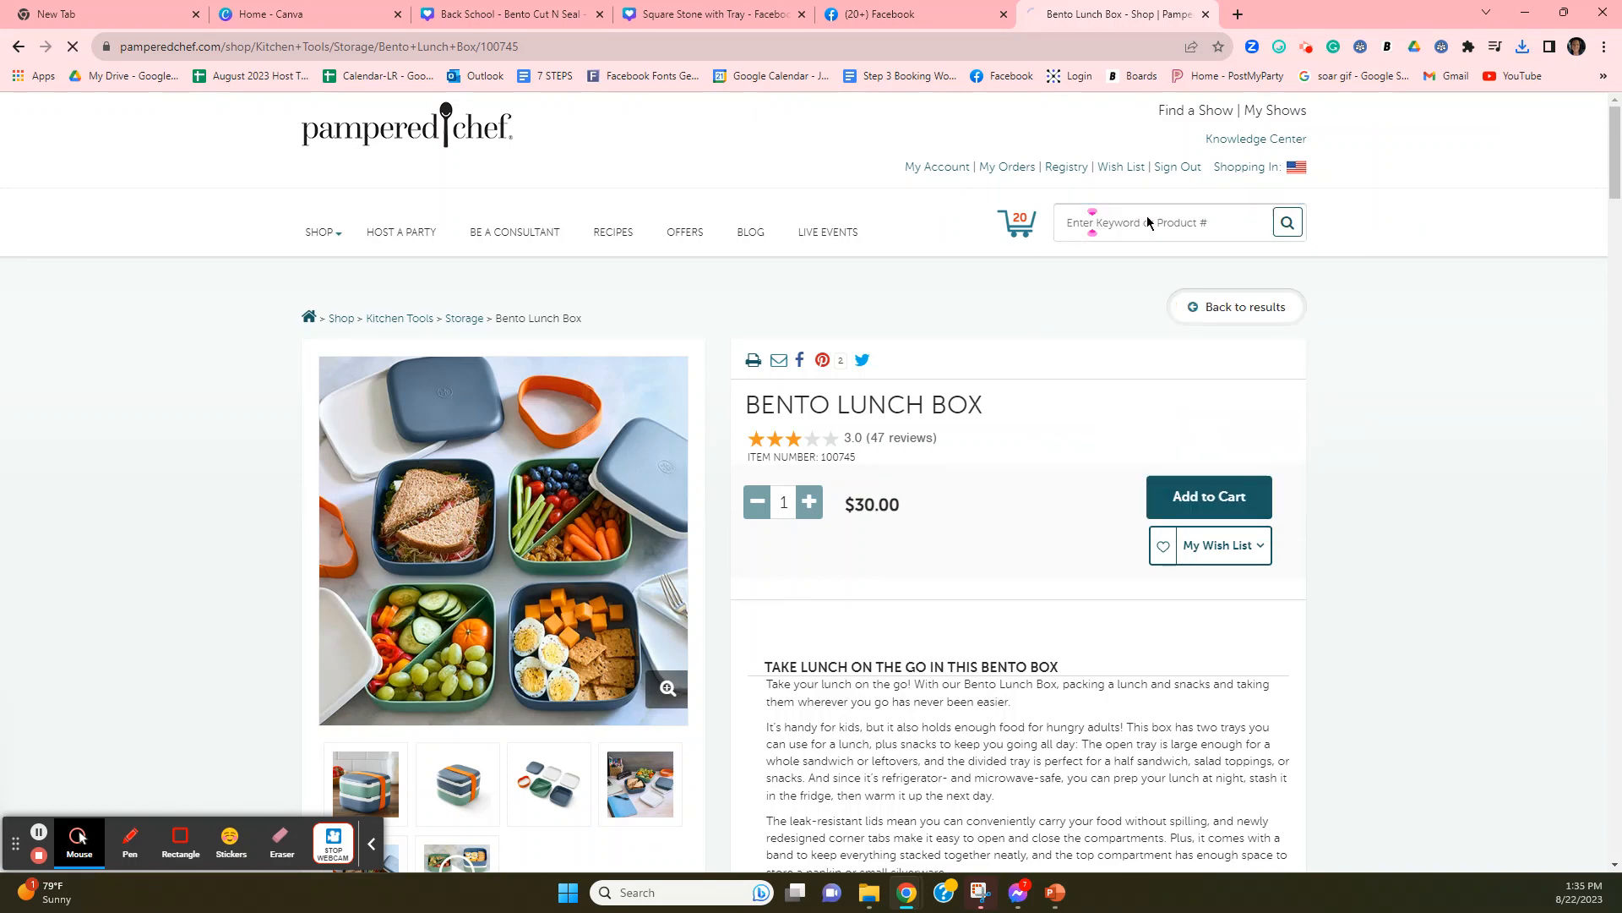
pyautogui.press('Return')
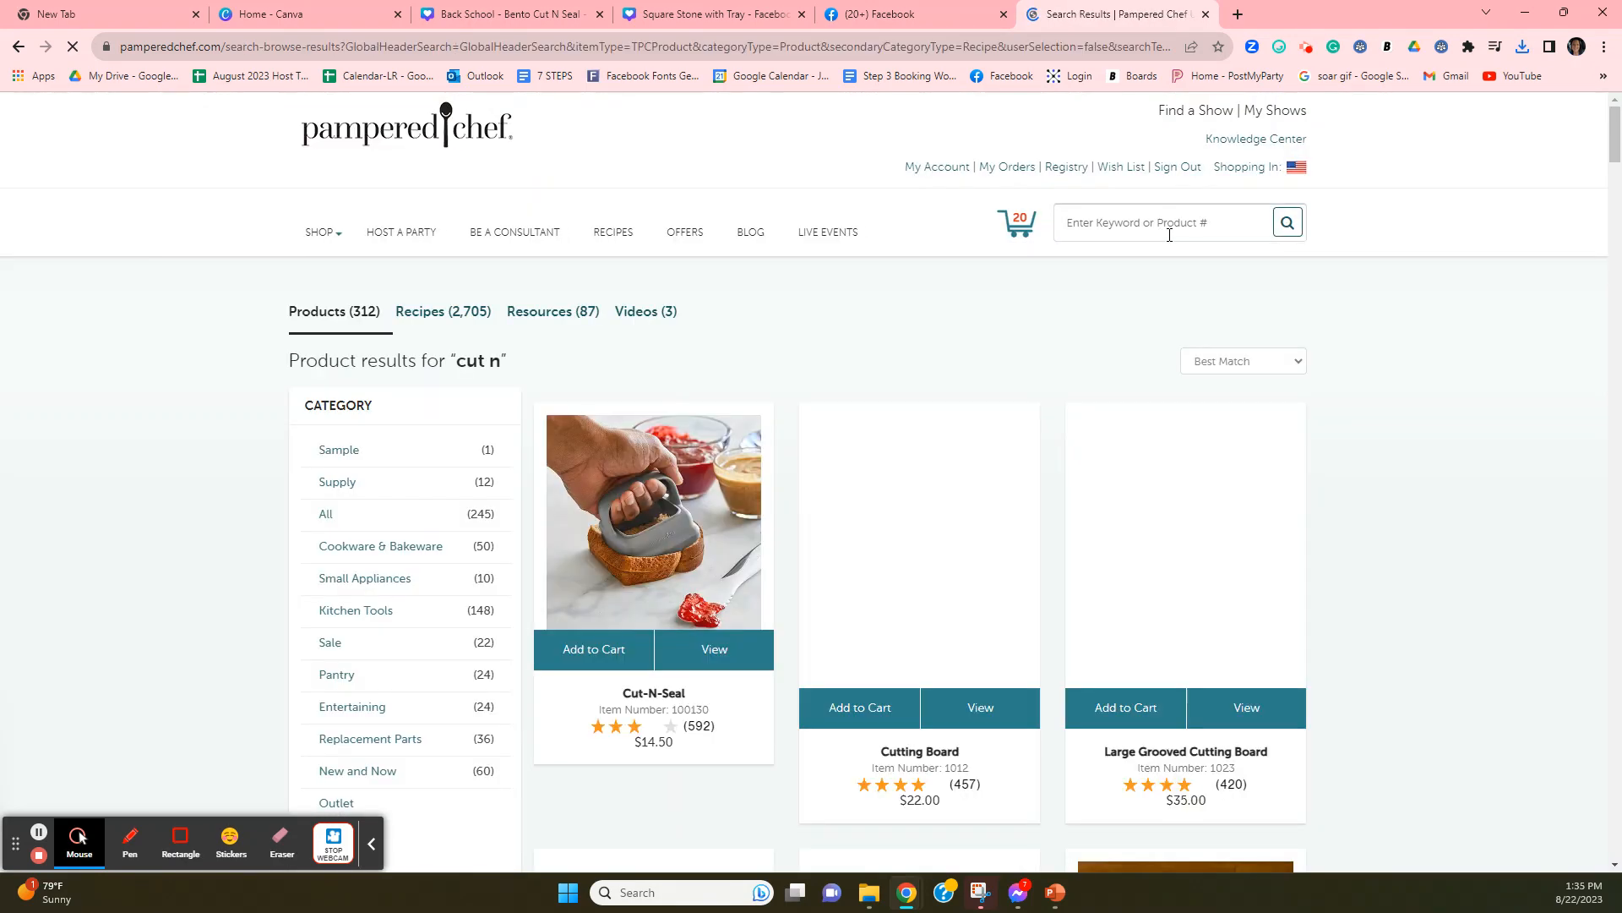
pyautogui.click(653, 520)
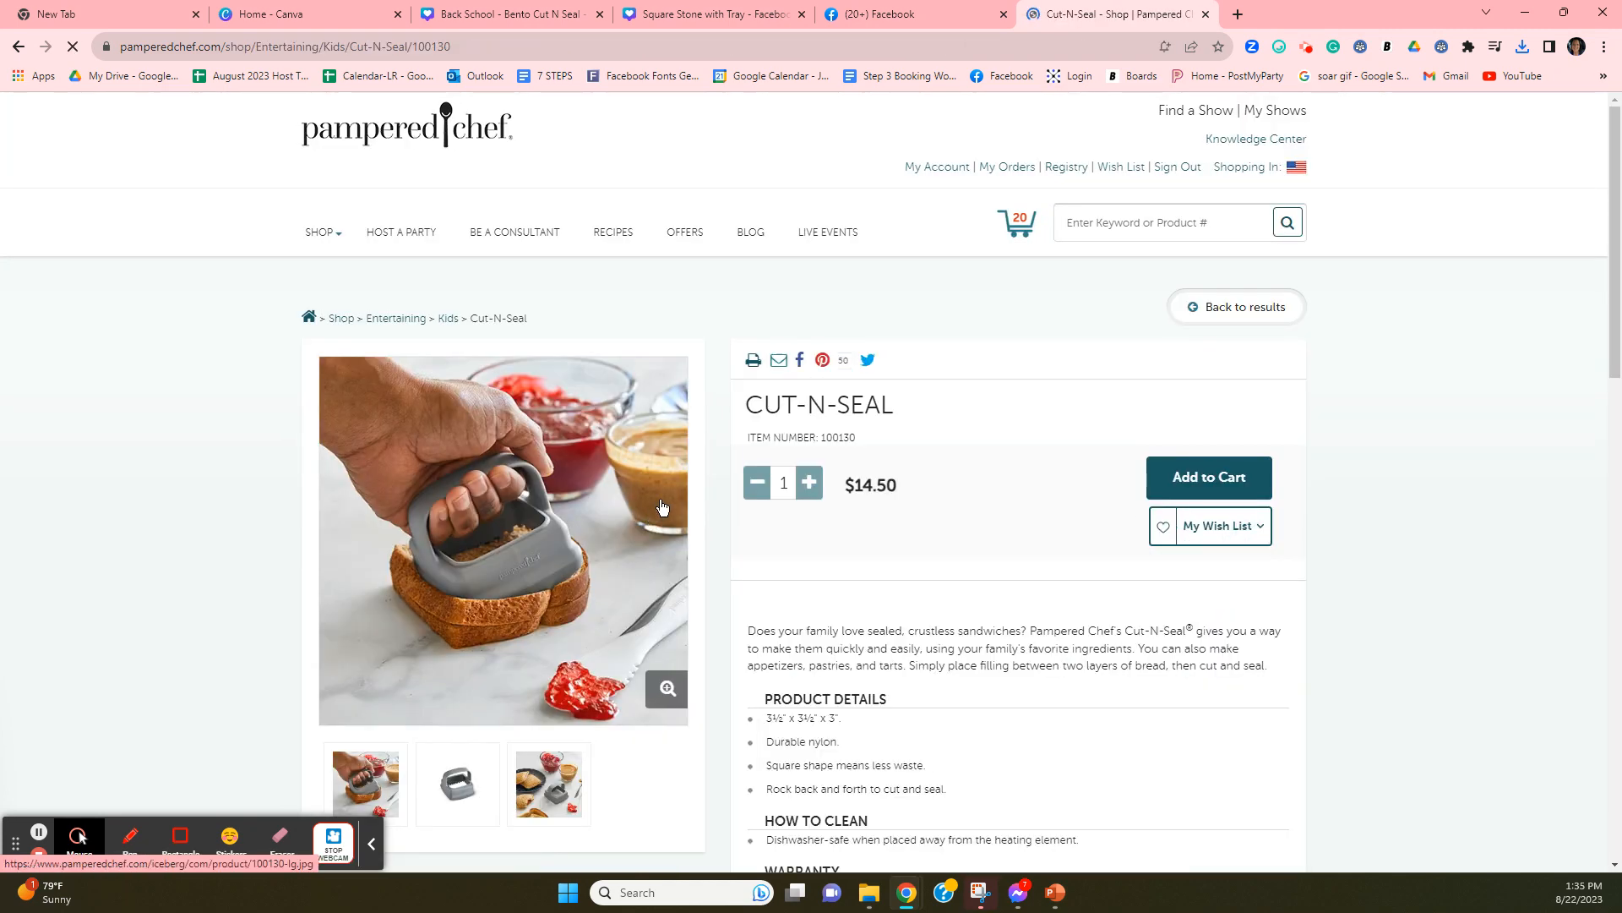
# Enlarge the photo of the Cut-N-Seal cutting a sandwich, save it to Downloads and close the enlarged view
pyautogui.click(567, 775)
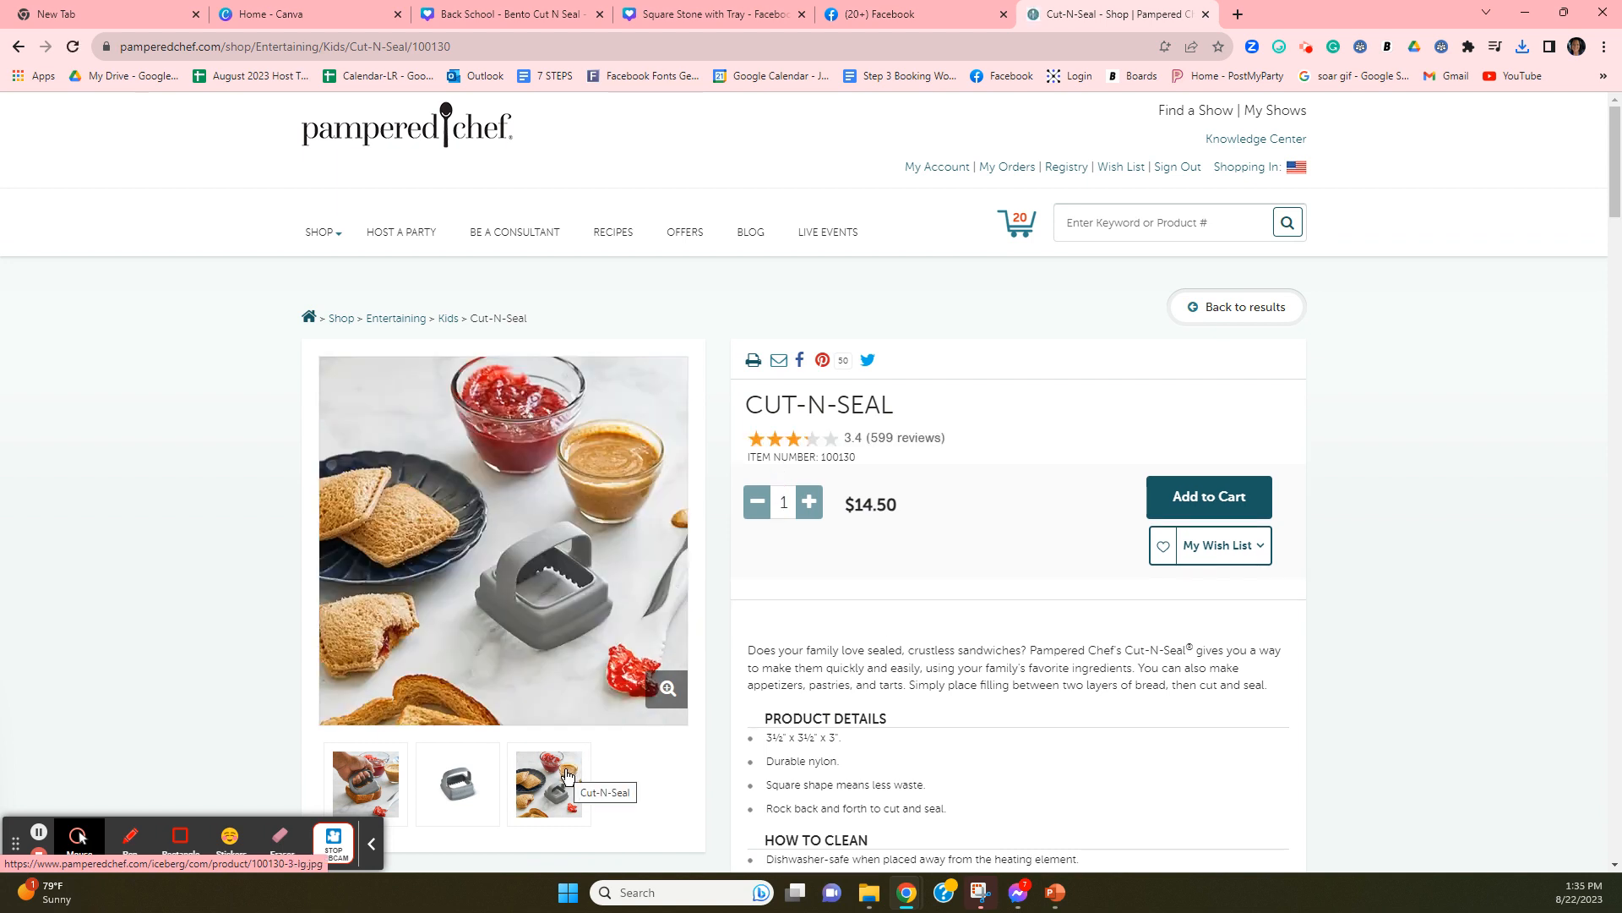
pyautogui.click(380, 800)
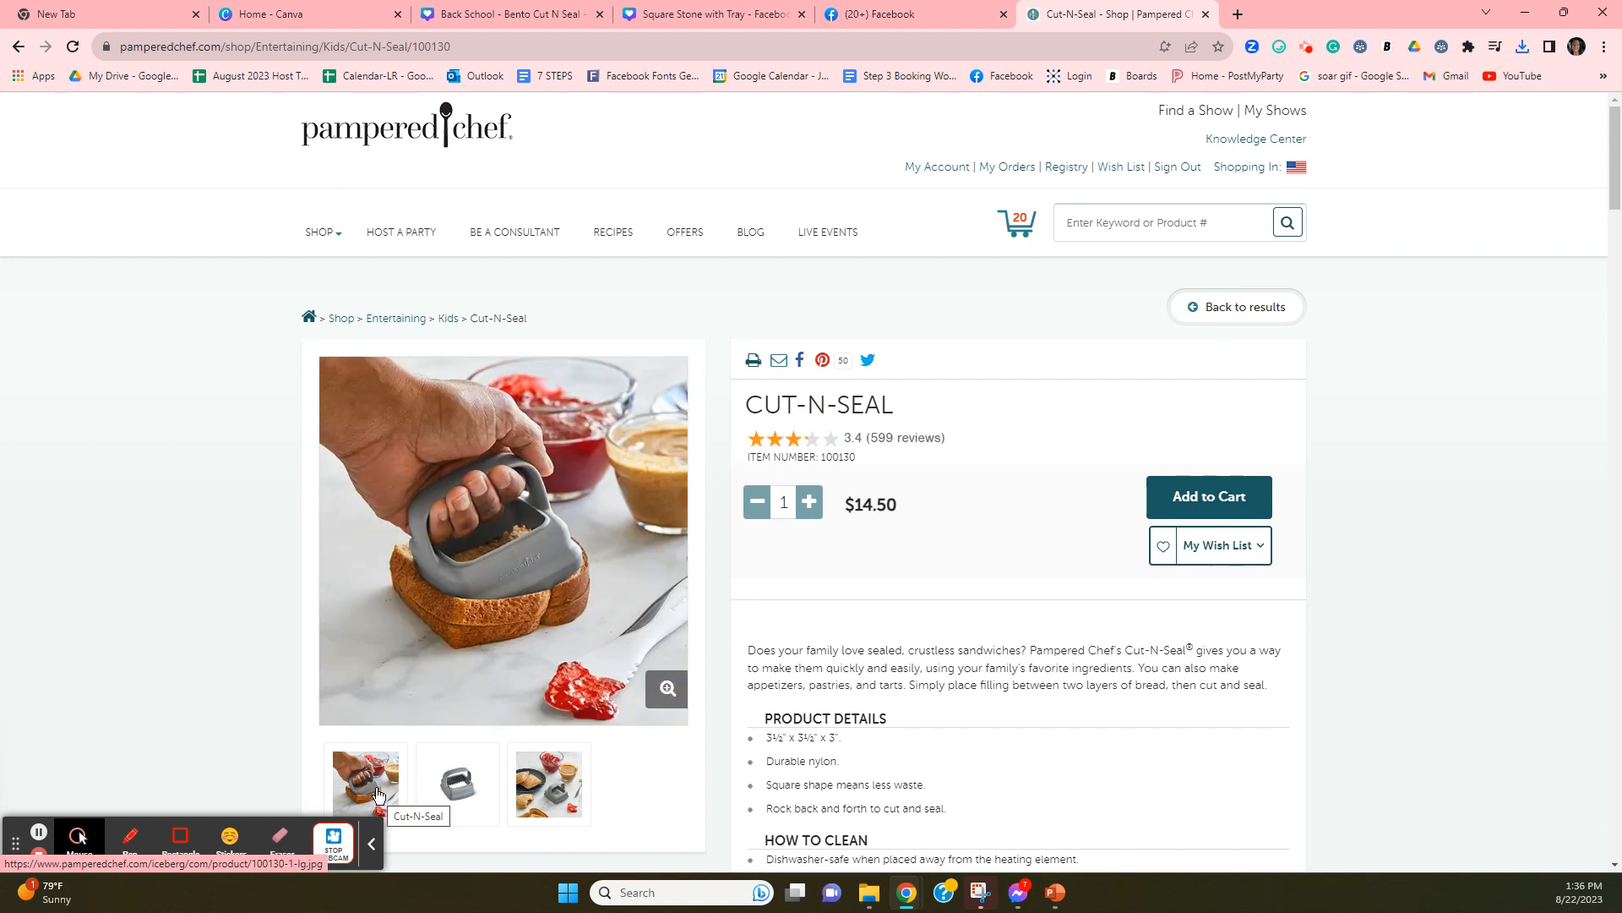
pyautogui.click(378, 794)
pyautogui.rightClick(902, 550)
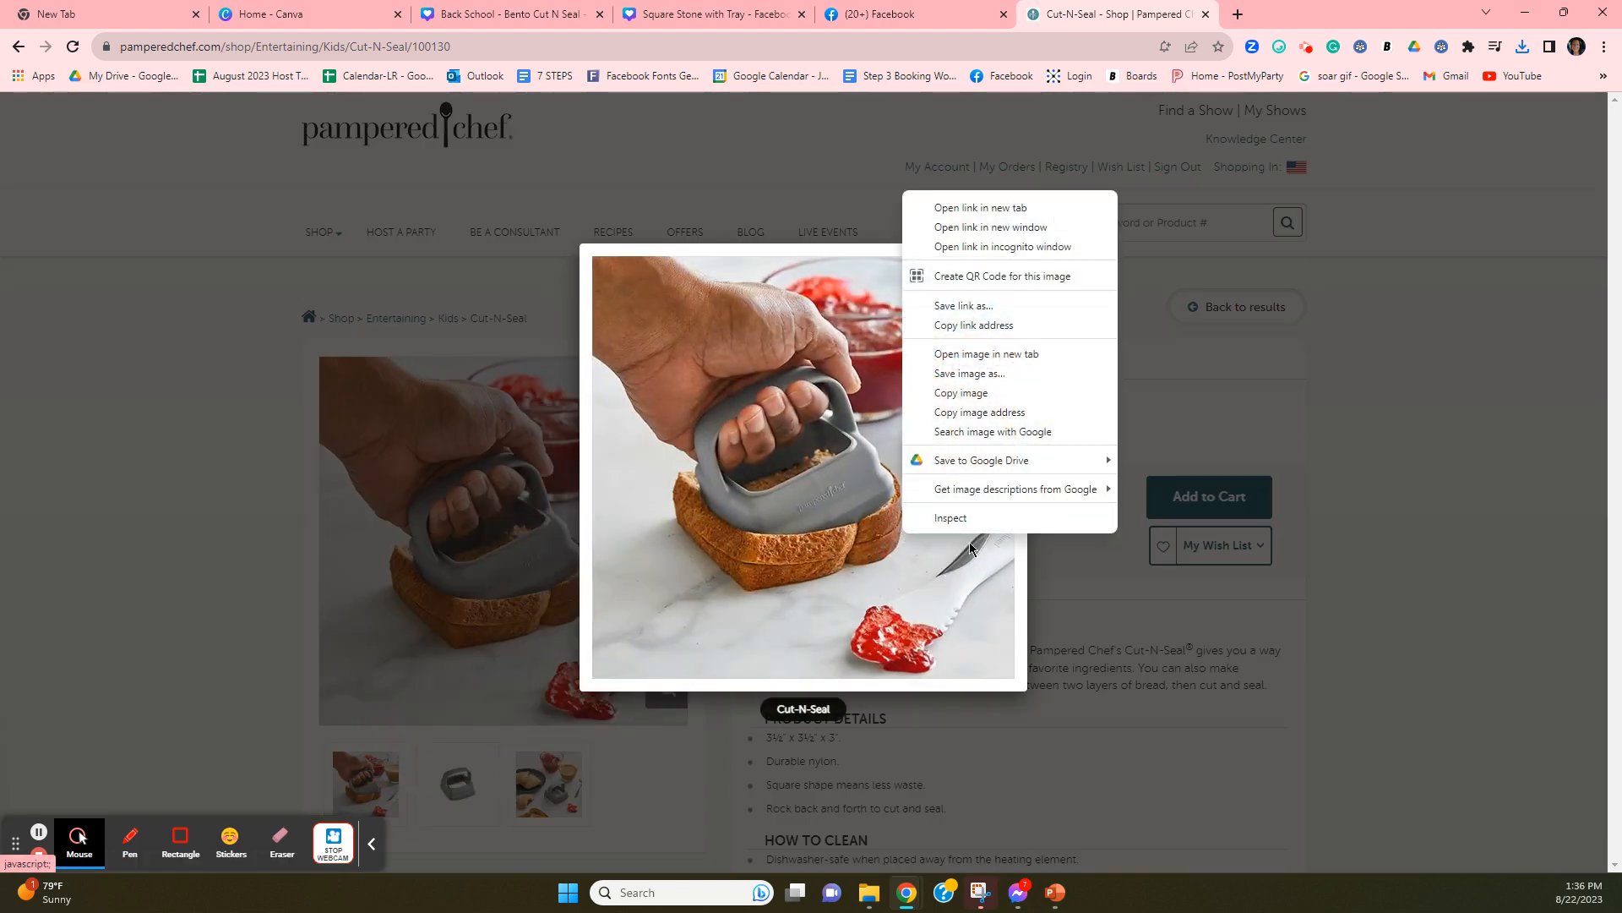
pyautogui.click(970, 373)
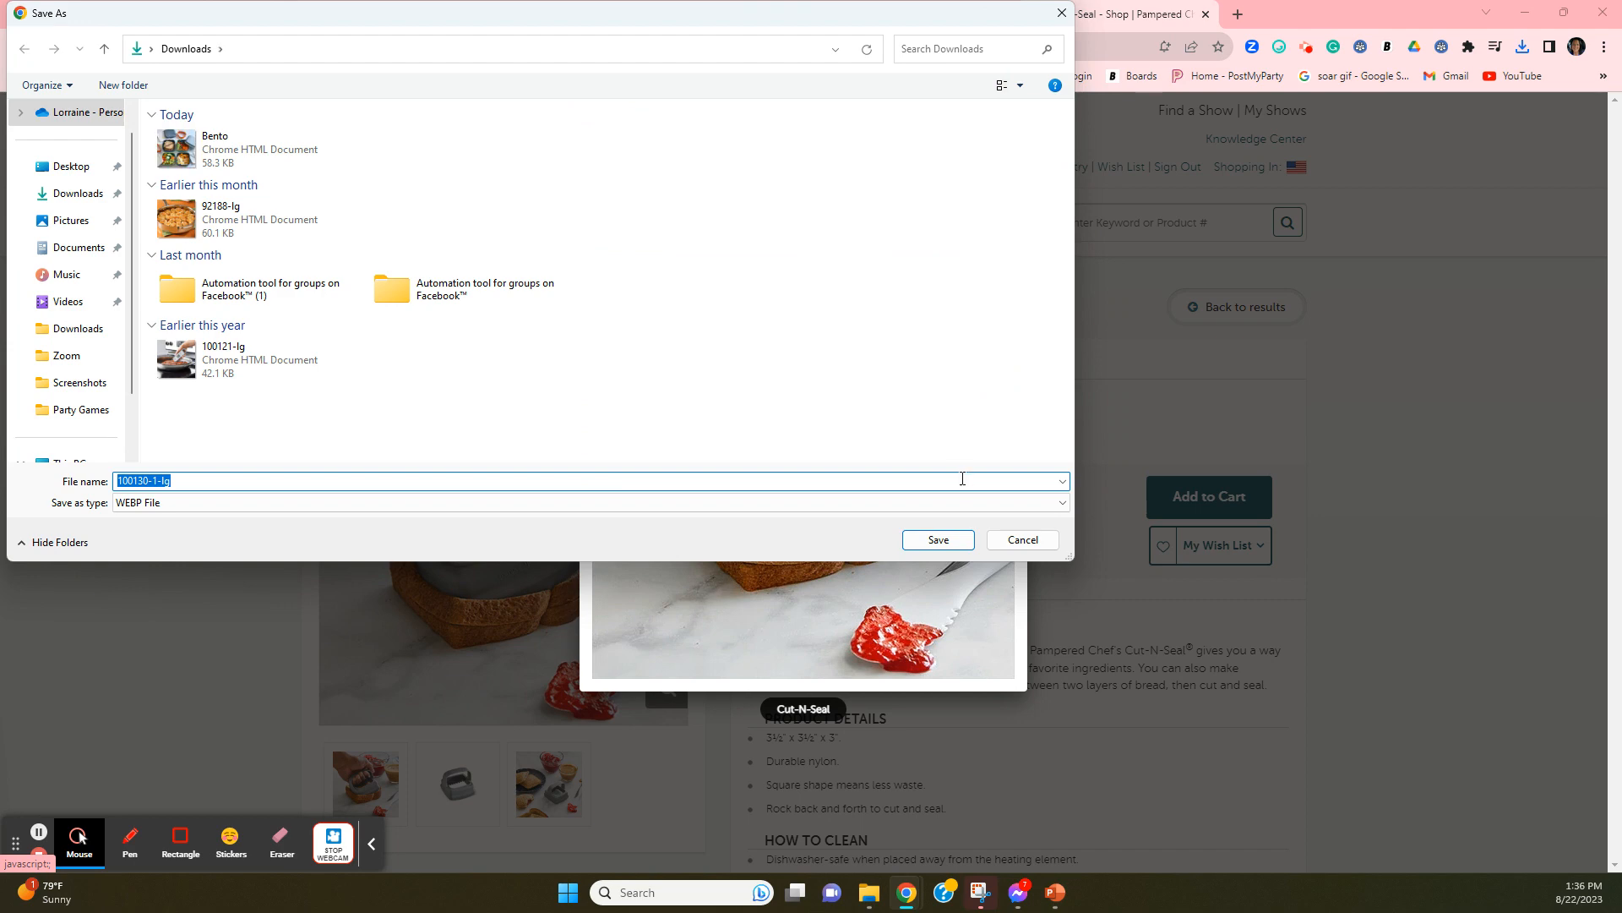
pyautogui.click(946, 540)
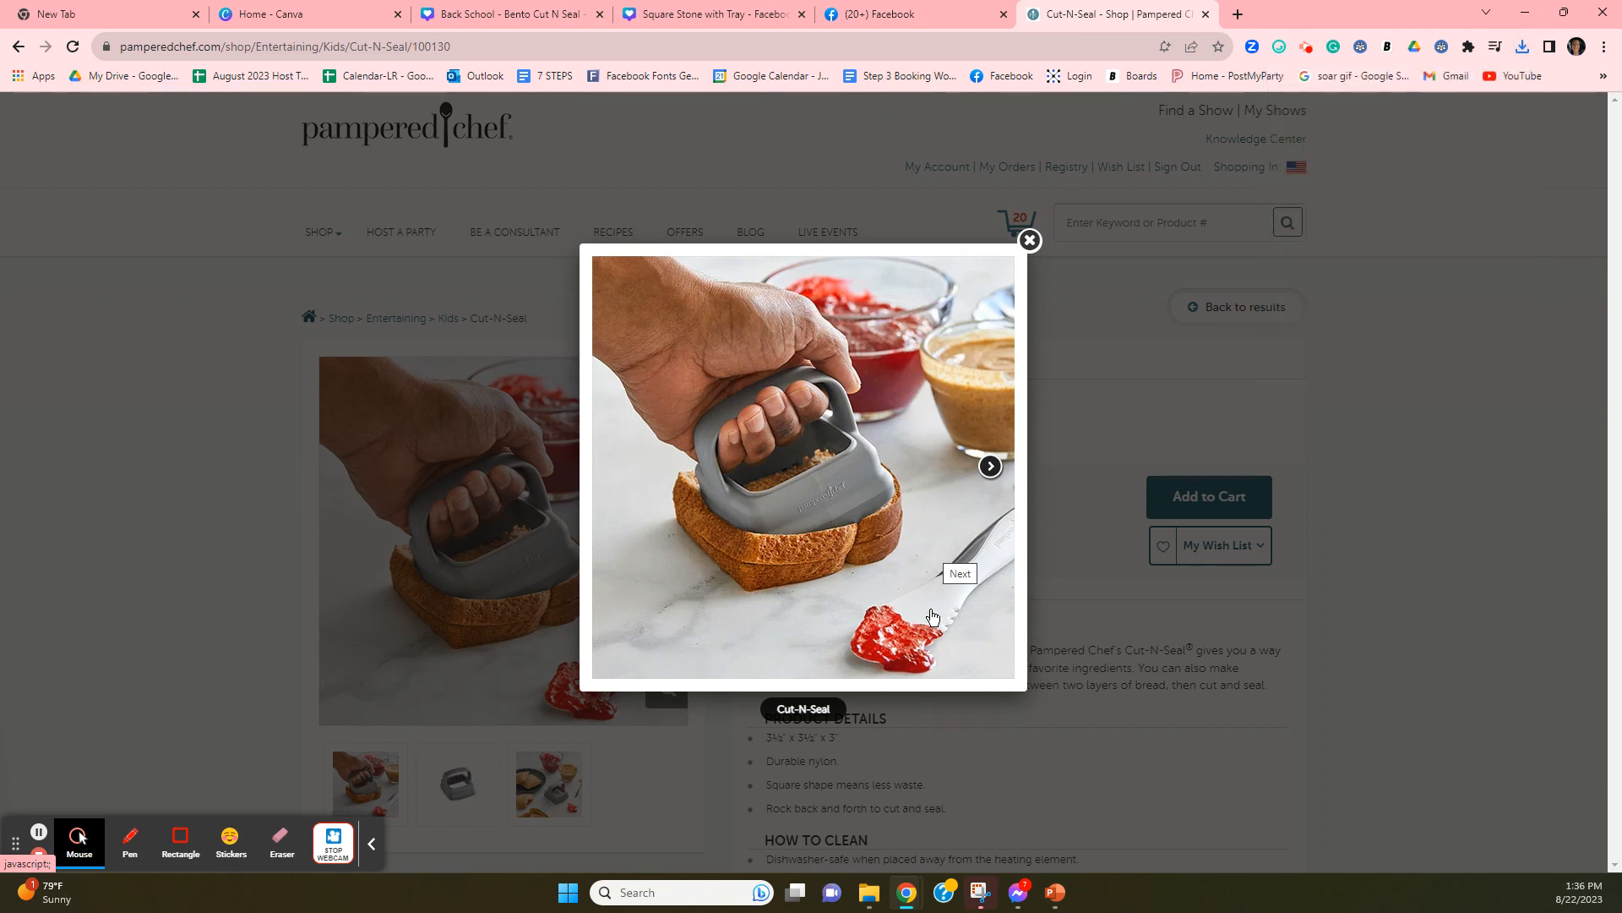
pyautogui.click(1287, 370)
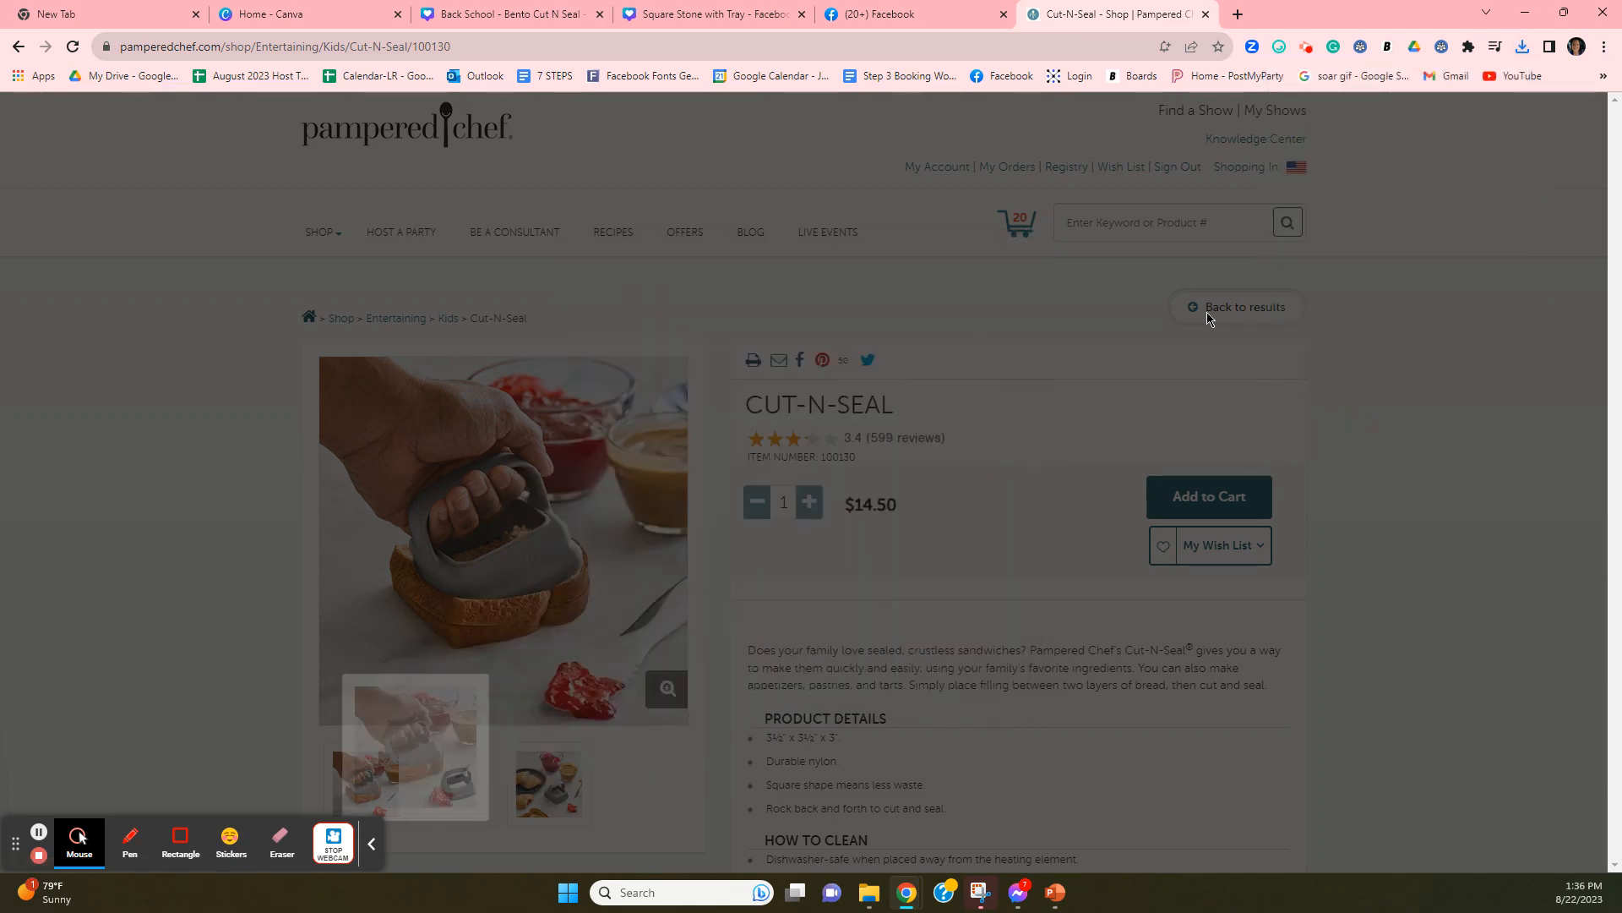
# Search the shop for "spread" and open the Scoop & Spread product page
pyautogui.click(1125, 223)
pyautogui.write('sp')
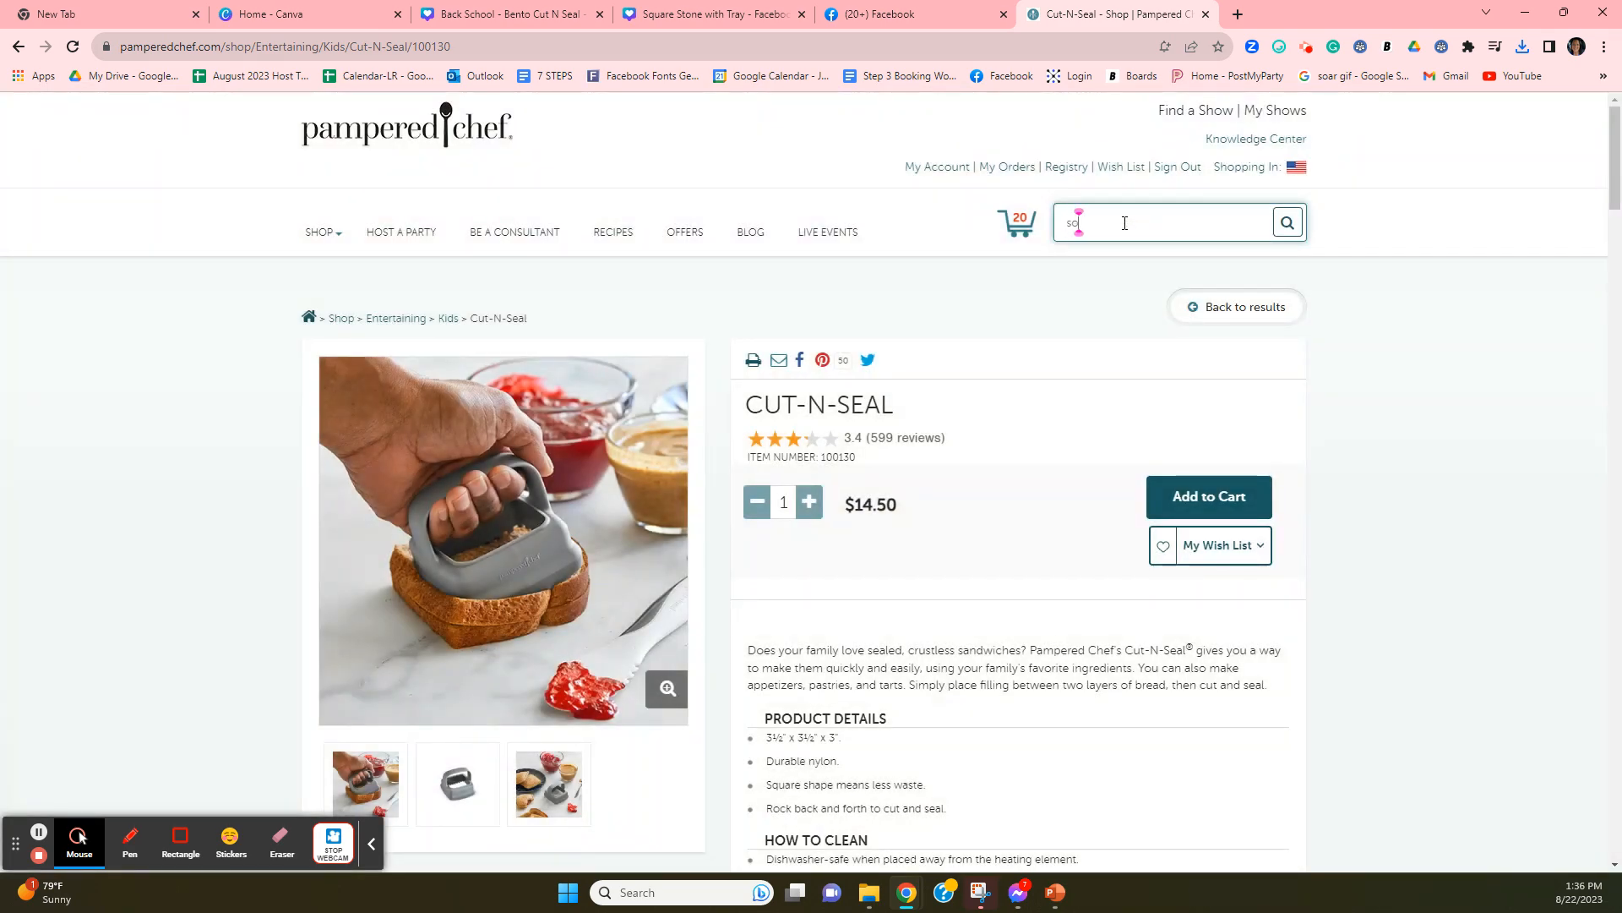
pyautogui.write('read')
pyautogui.press('Return')
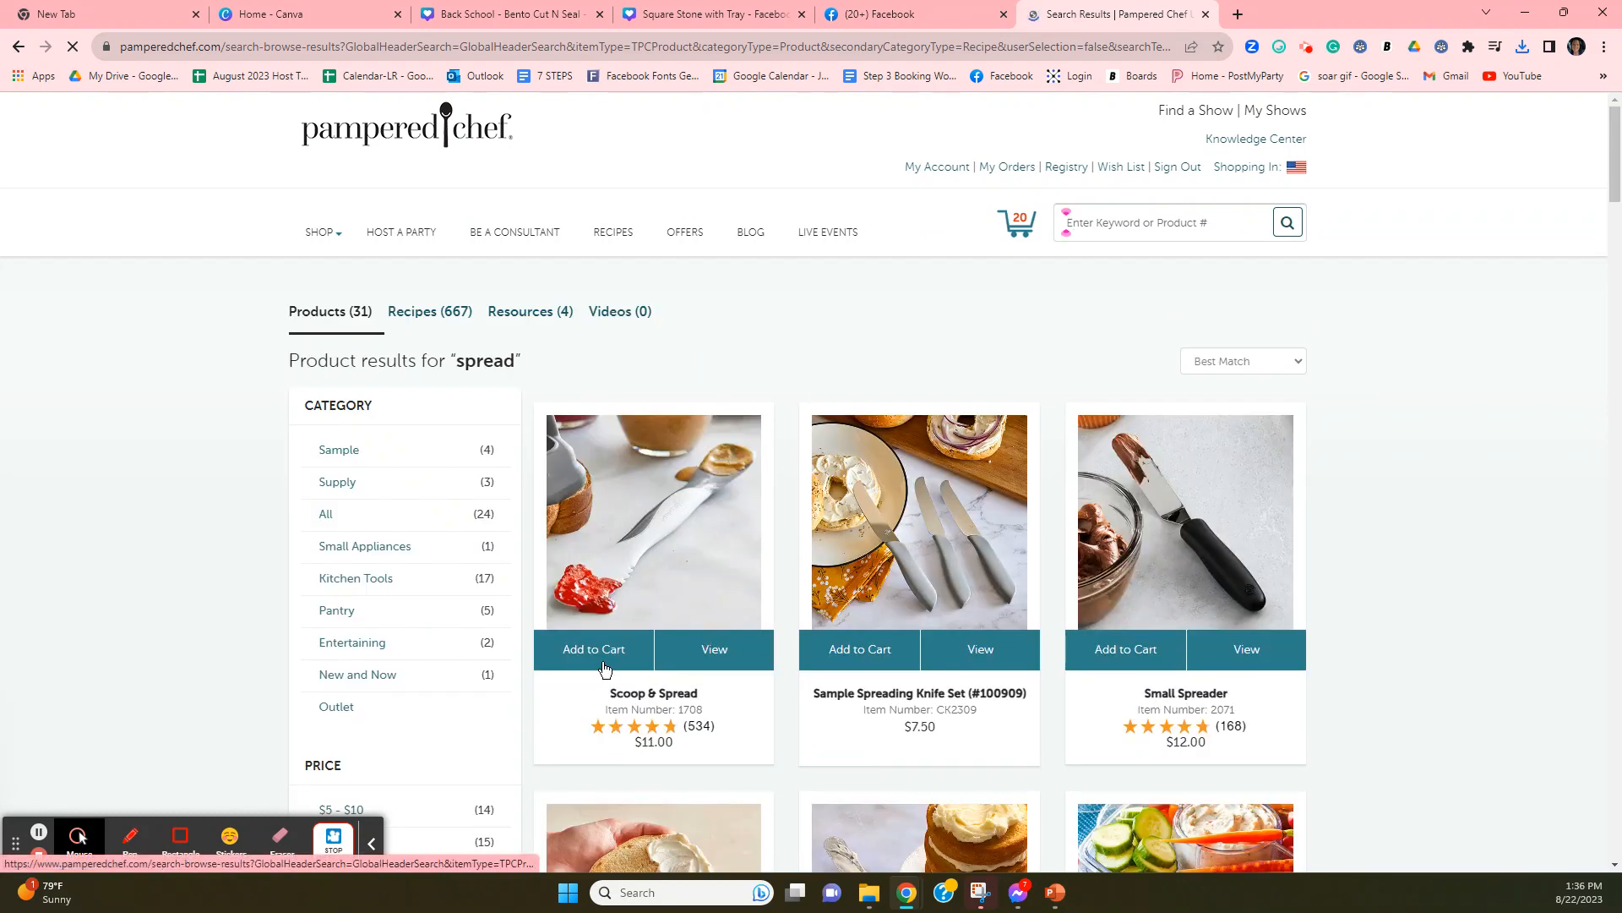
pyautogui.click(655, 547)
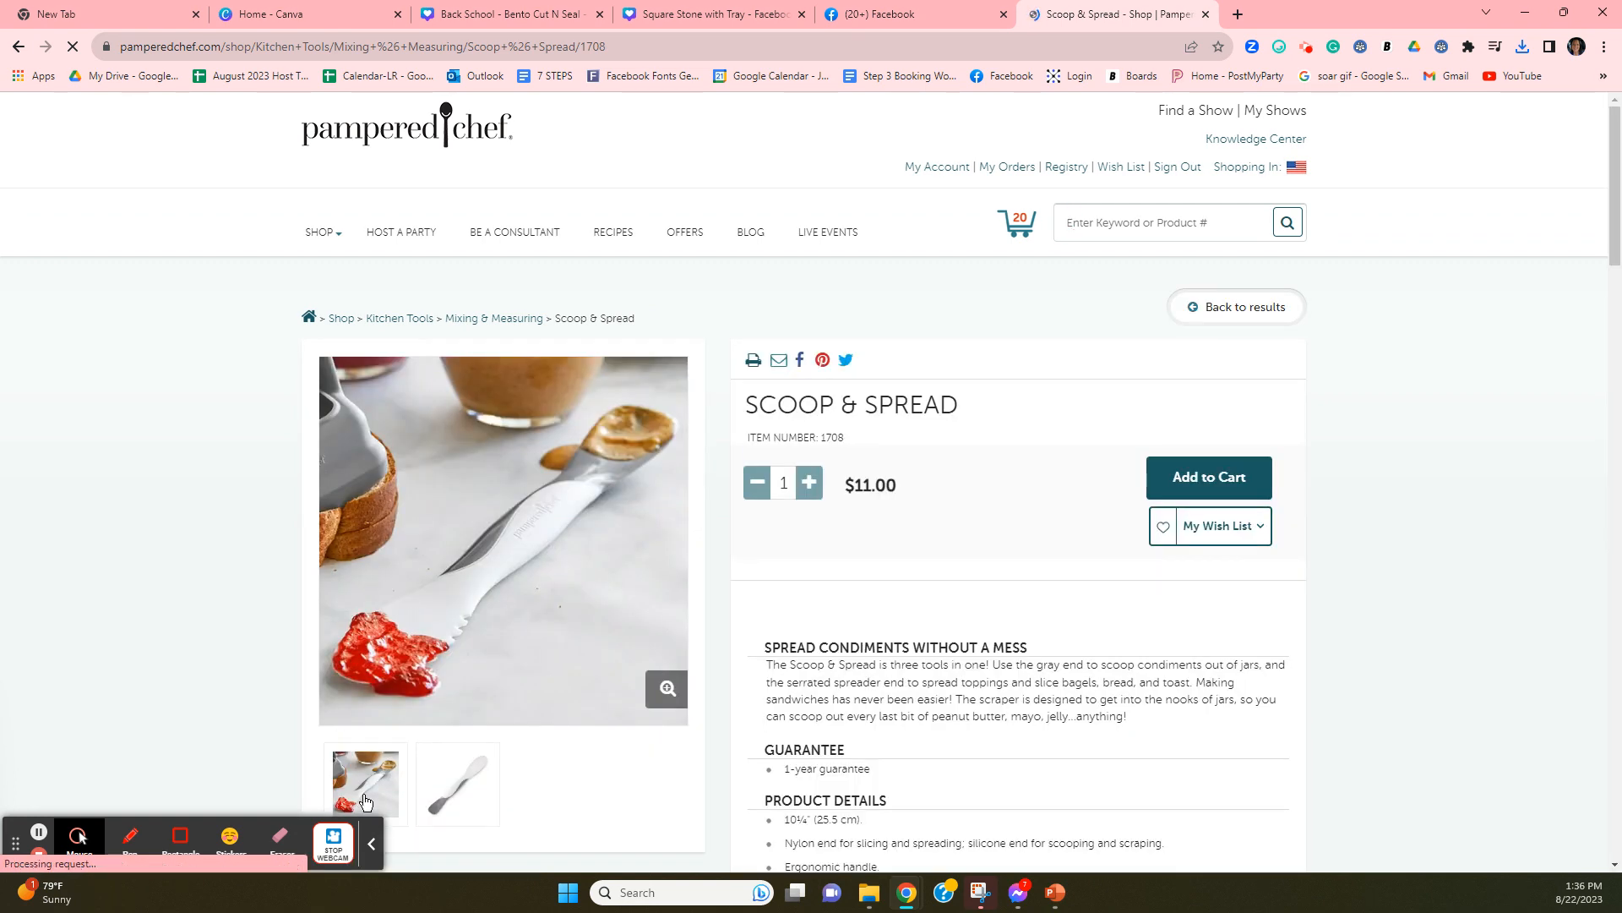
# Save the main Scoop & Spread product photo to the Downloads folder
pyautogui.rightClick(489, 576)
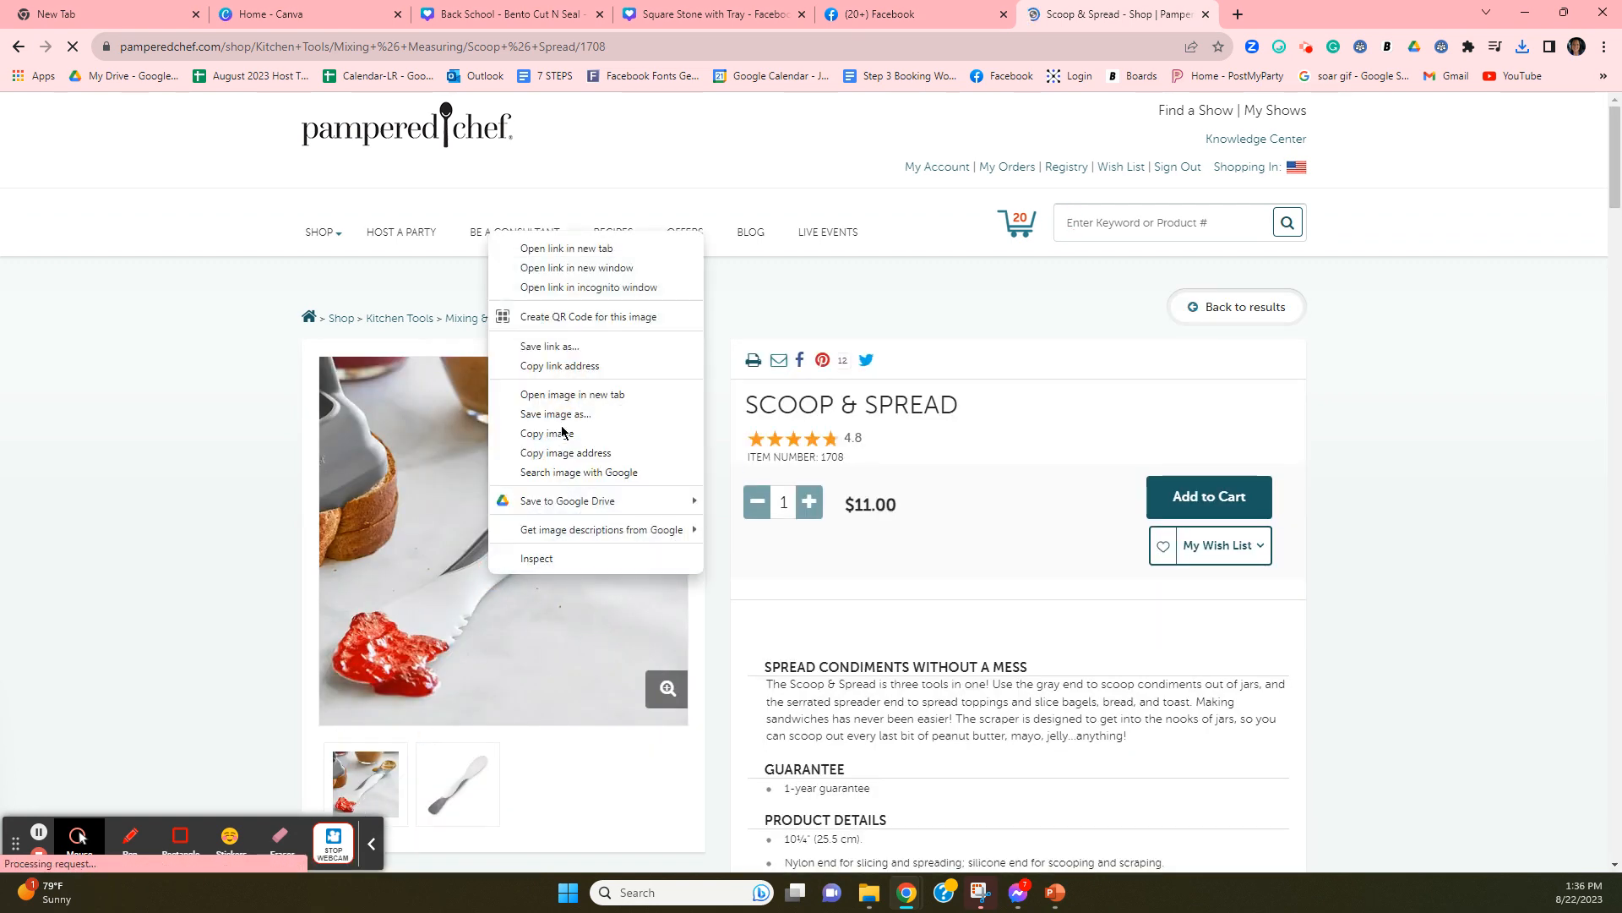
pyautogui.click(562, 413)
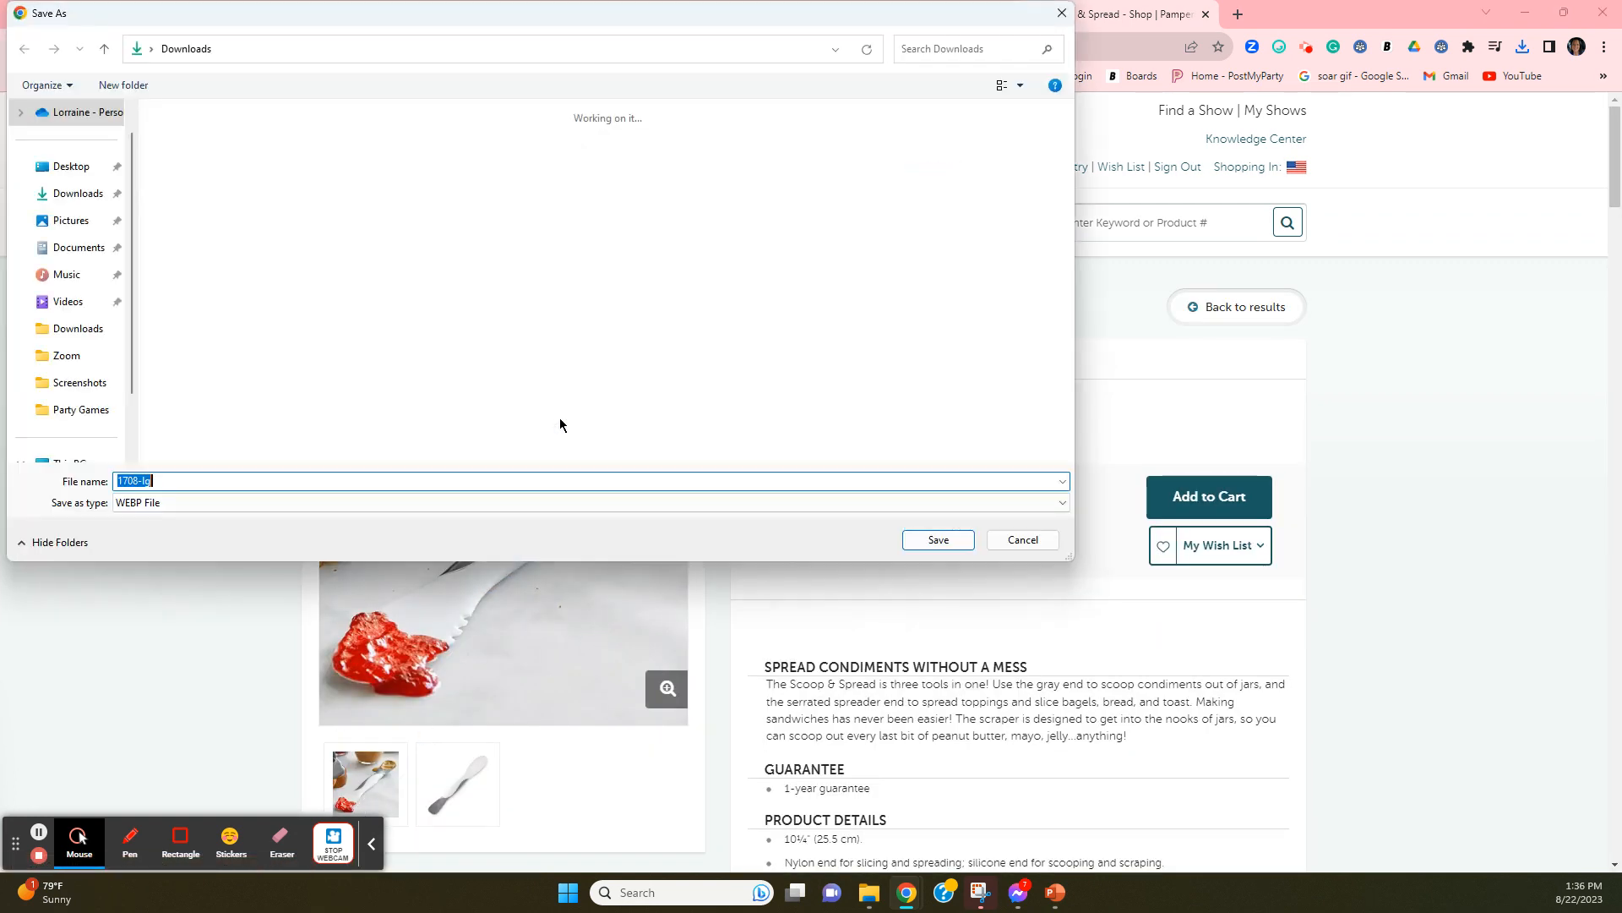
pyautogui.click(939, 541)
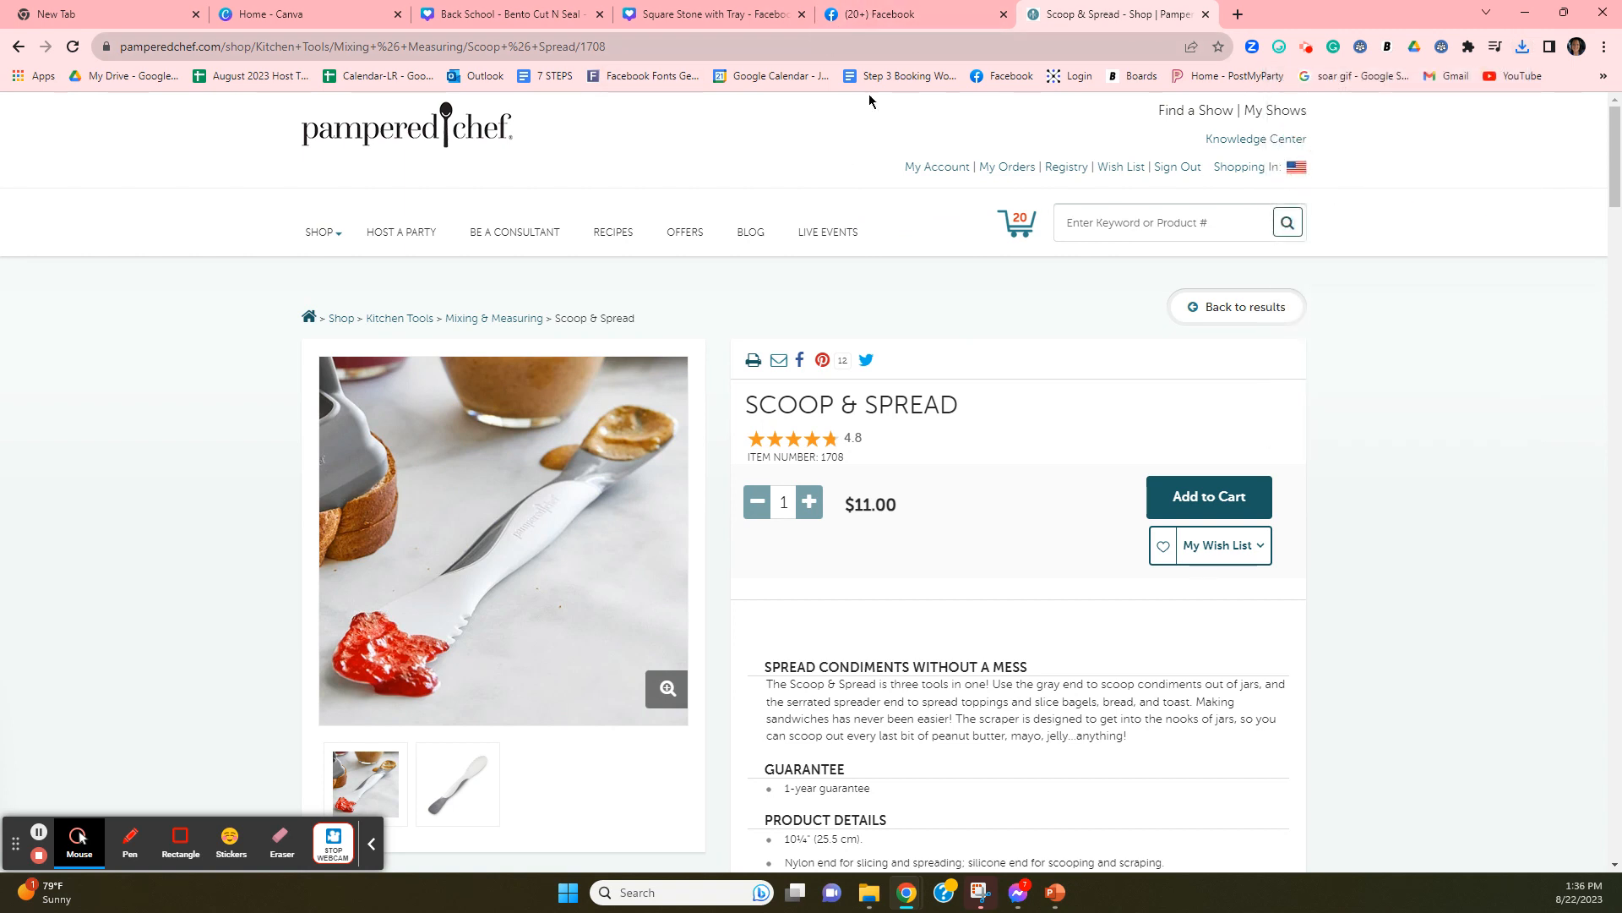
# Search the shop for "cutting" and open the Cutting Board product page
pyautogui.click(1102, 225)
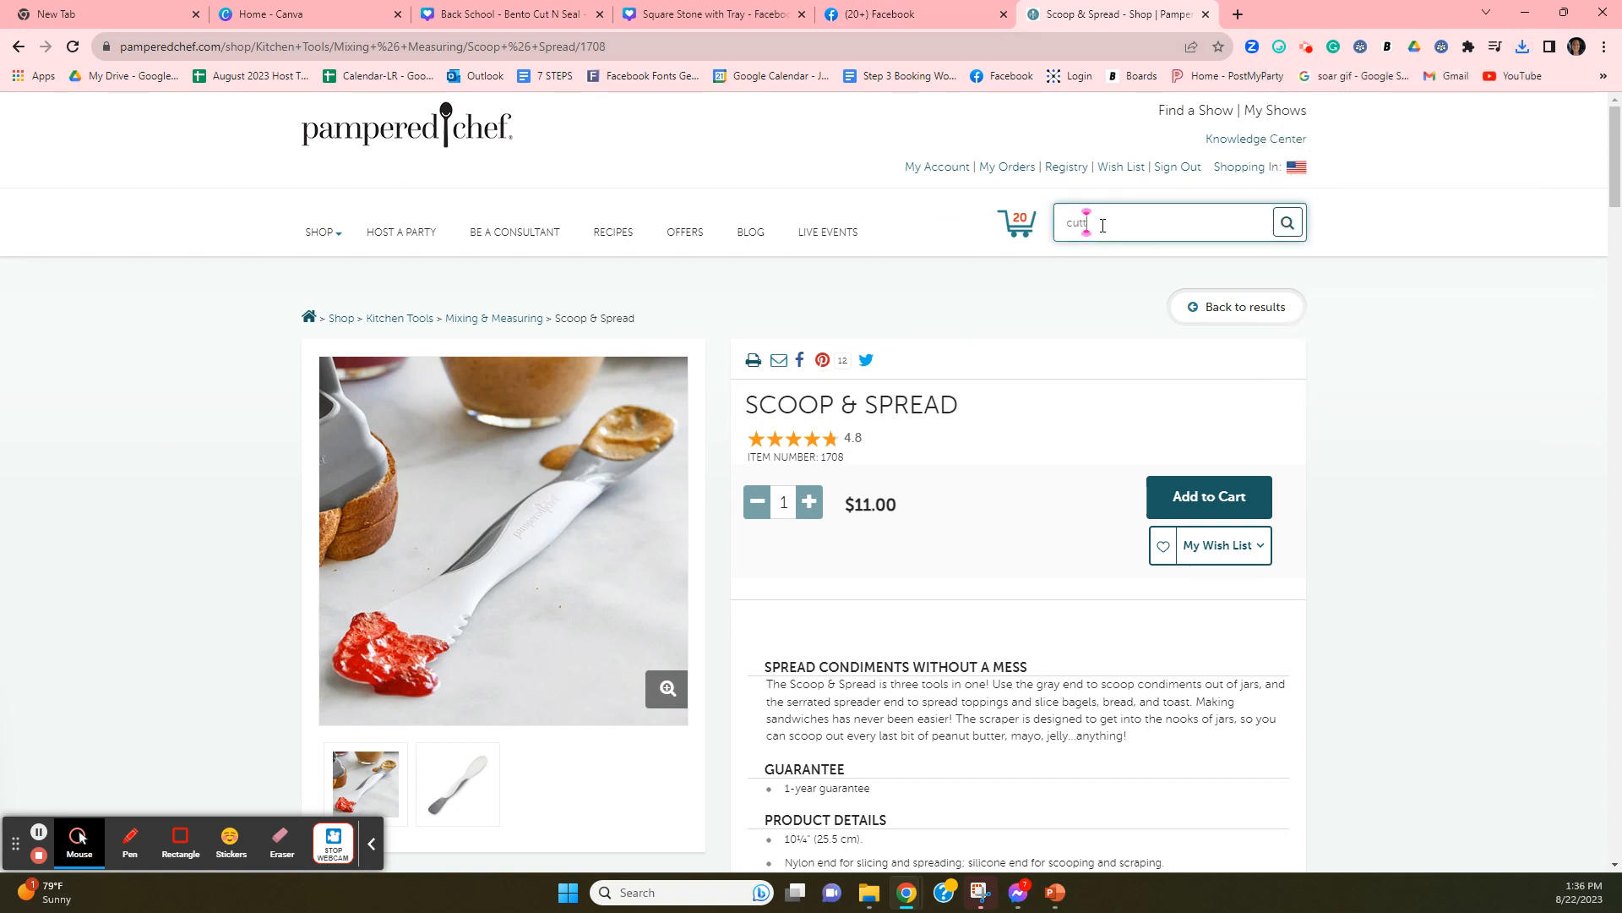
pyautogui.press('Return')
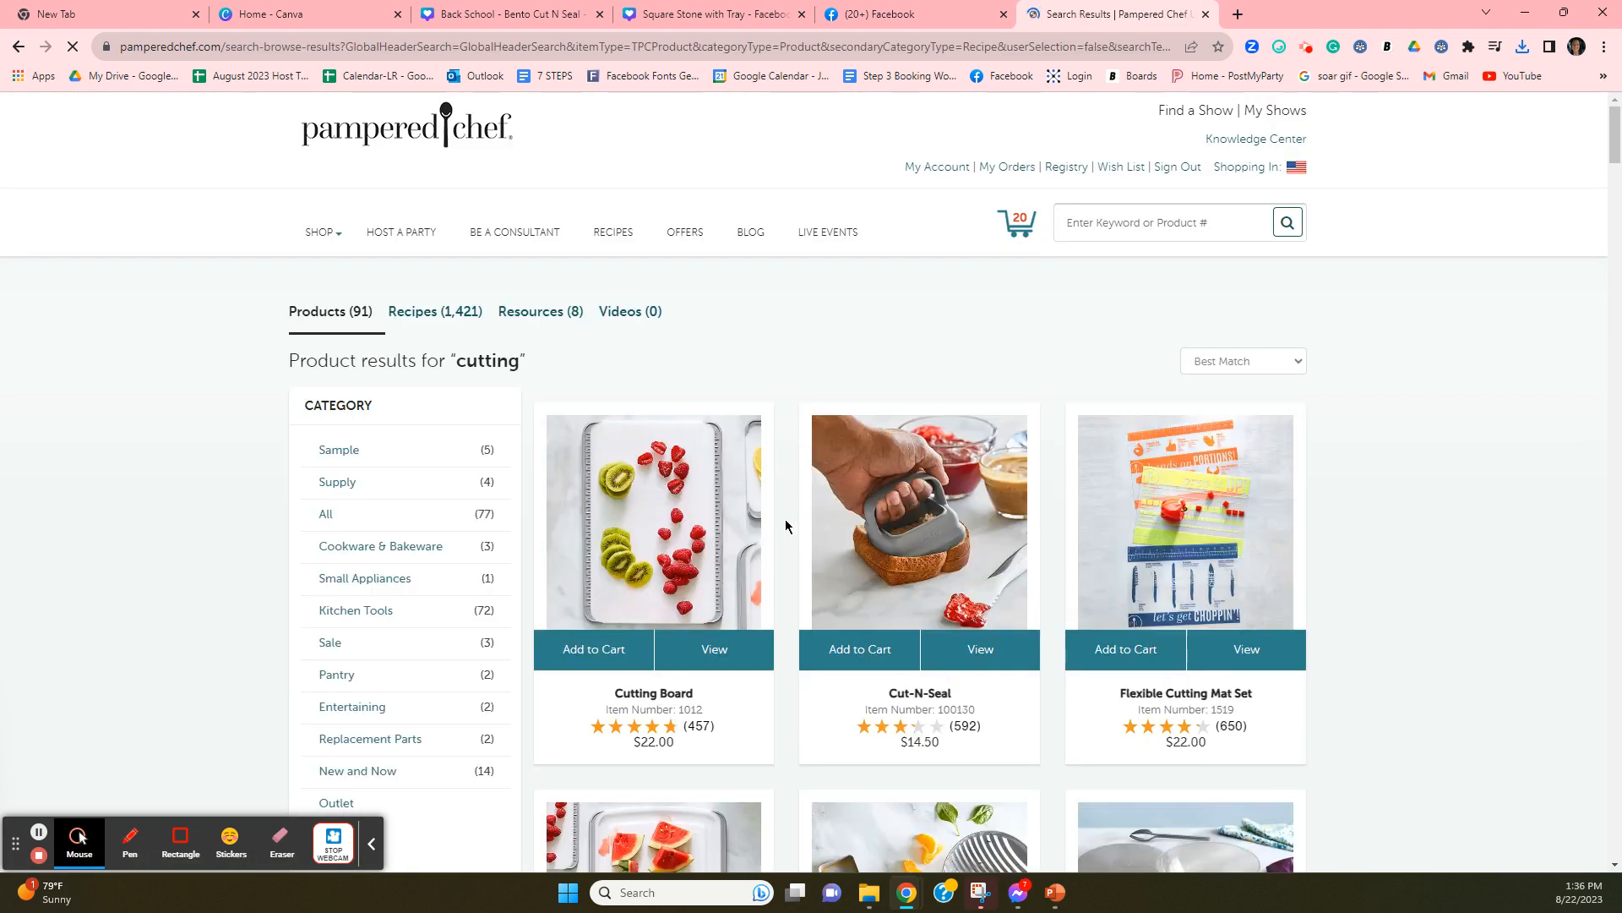
pyautogui.scroll(-3, 685, 524)
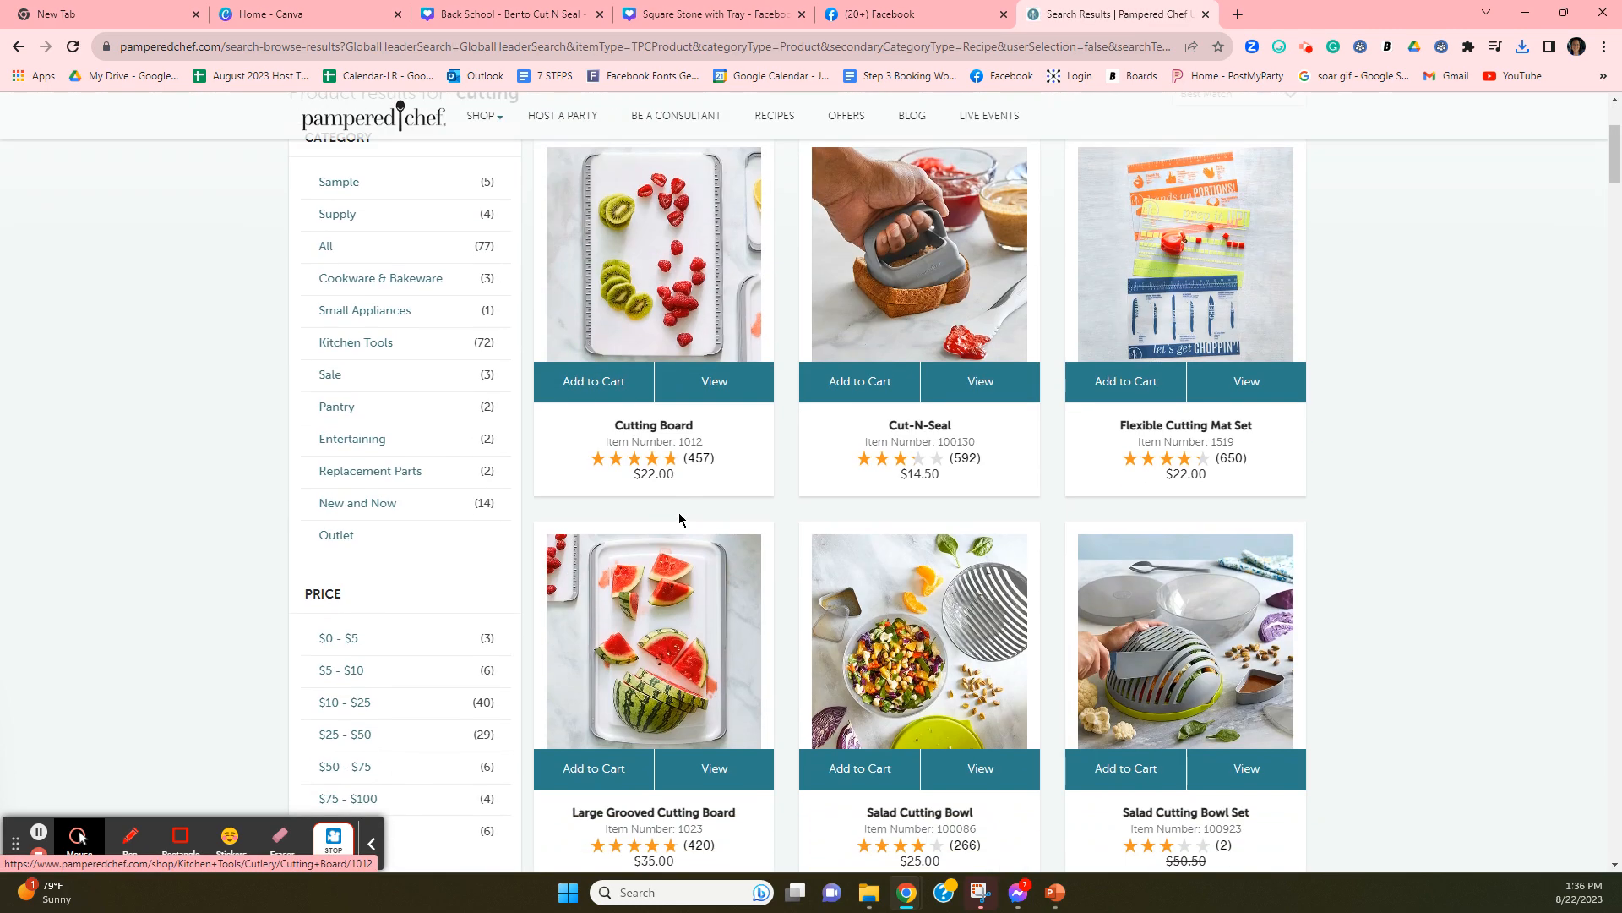
pyautogui.scroll(3, 683, 520)
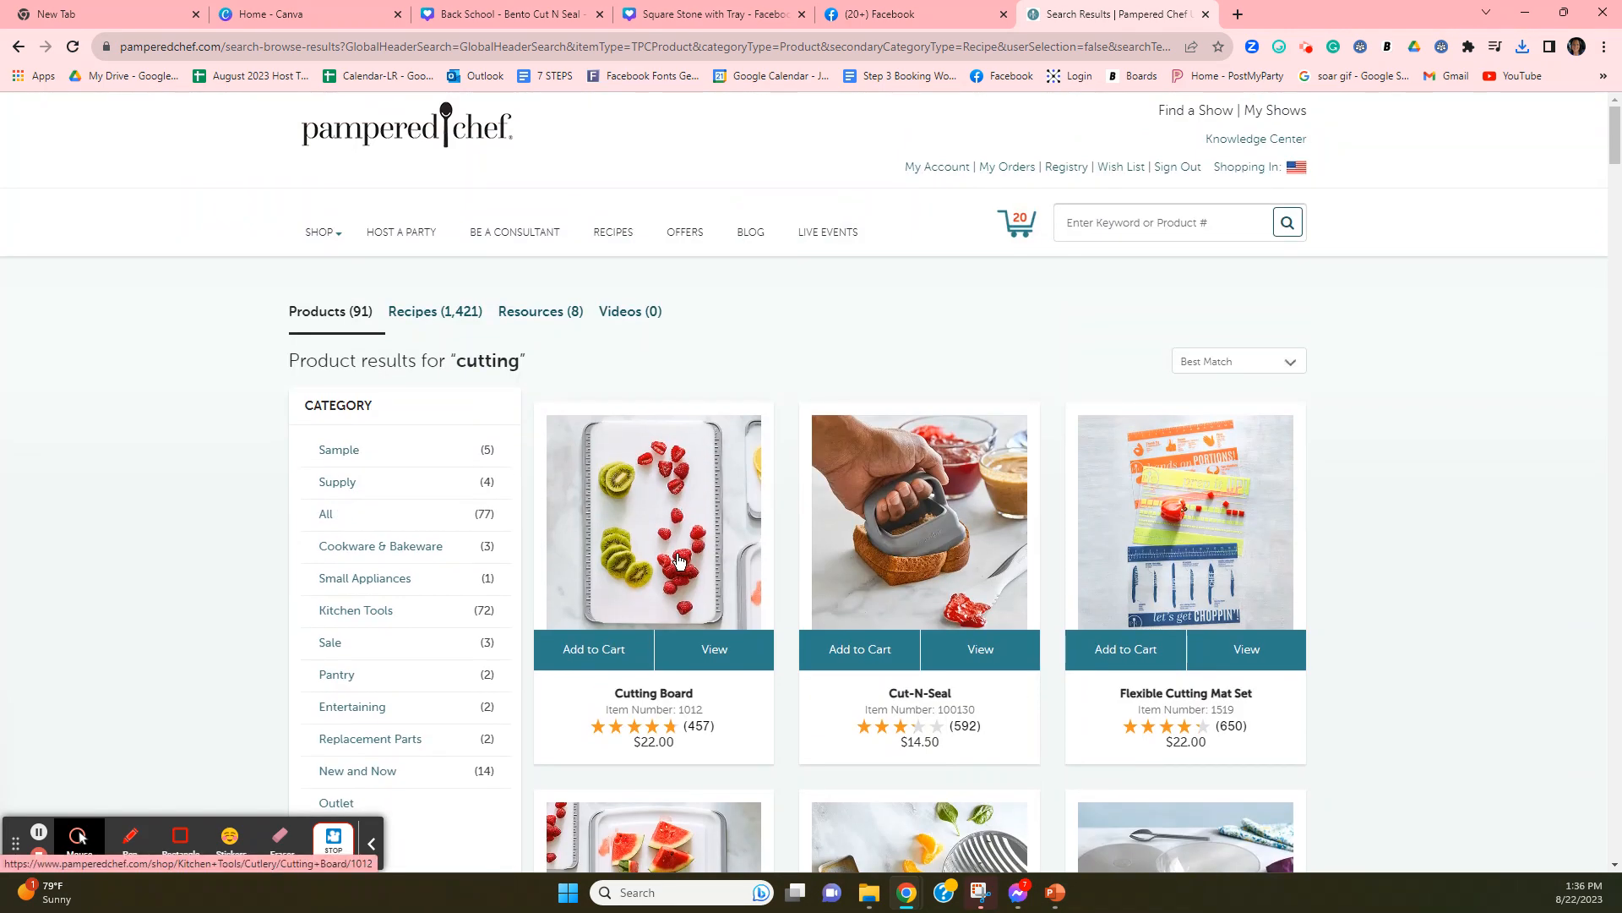
pyautogui.click(680, 558)
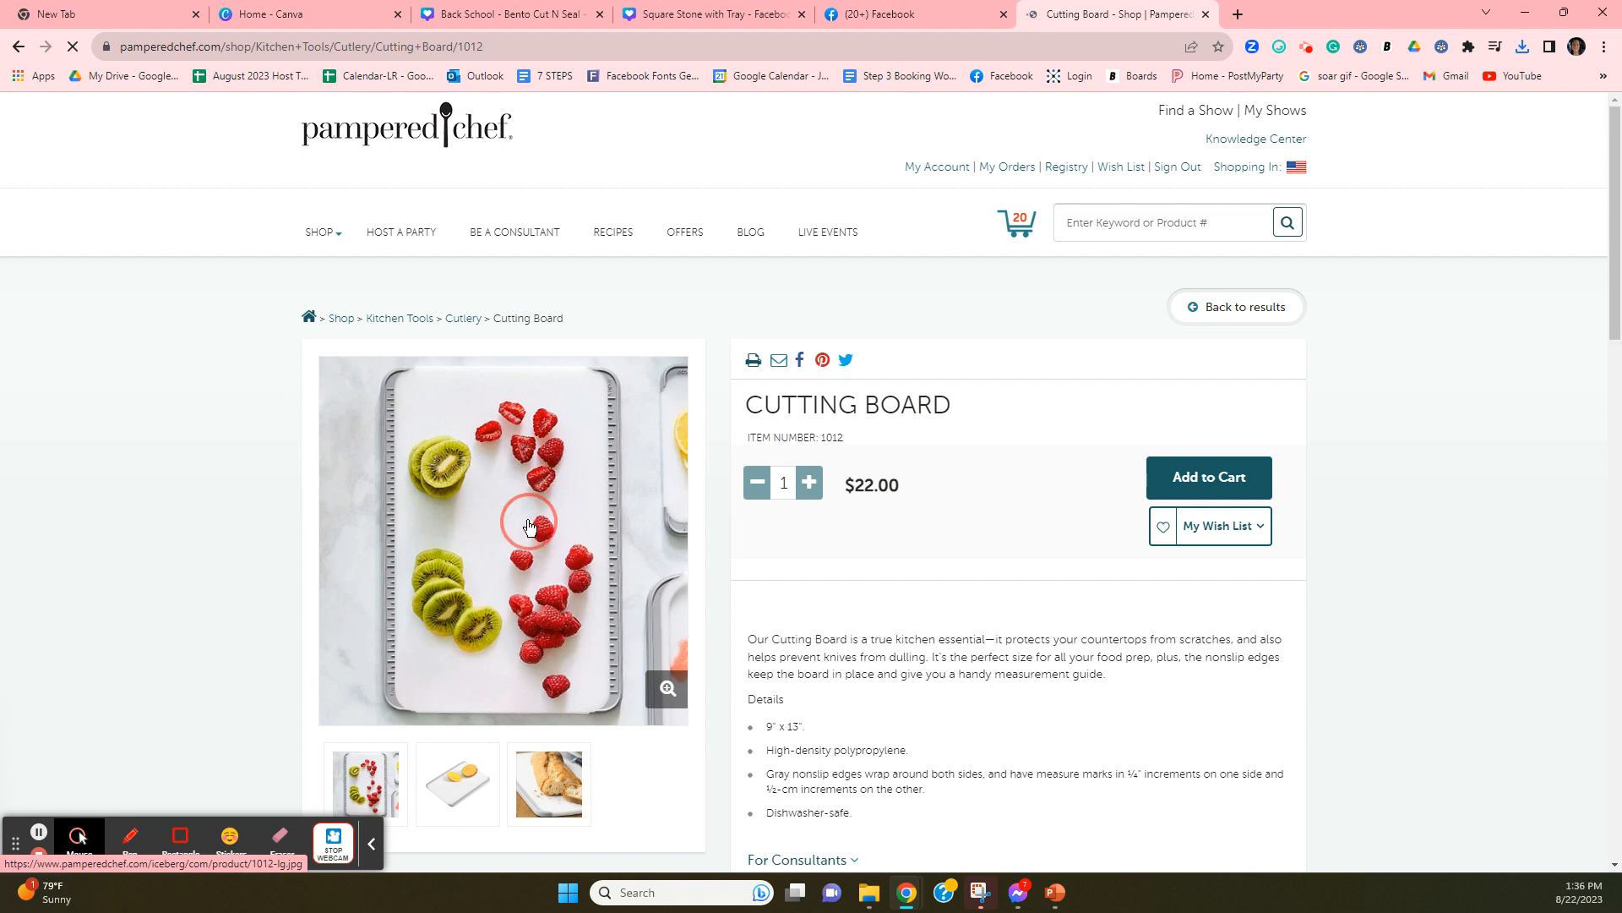
# Save the main Cutting Board photo with the kiwi and raspberries to the Downloads folder
pyautogui.rightClick(530, 527)
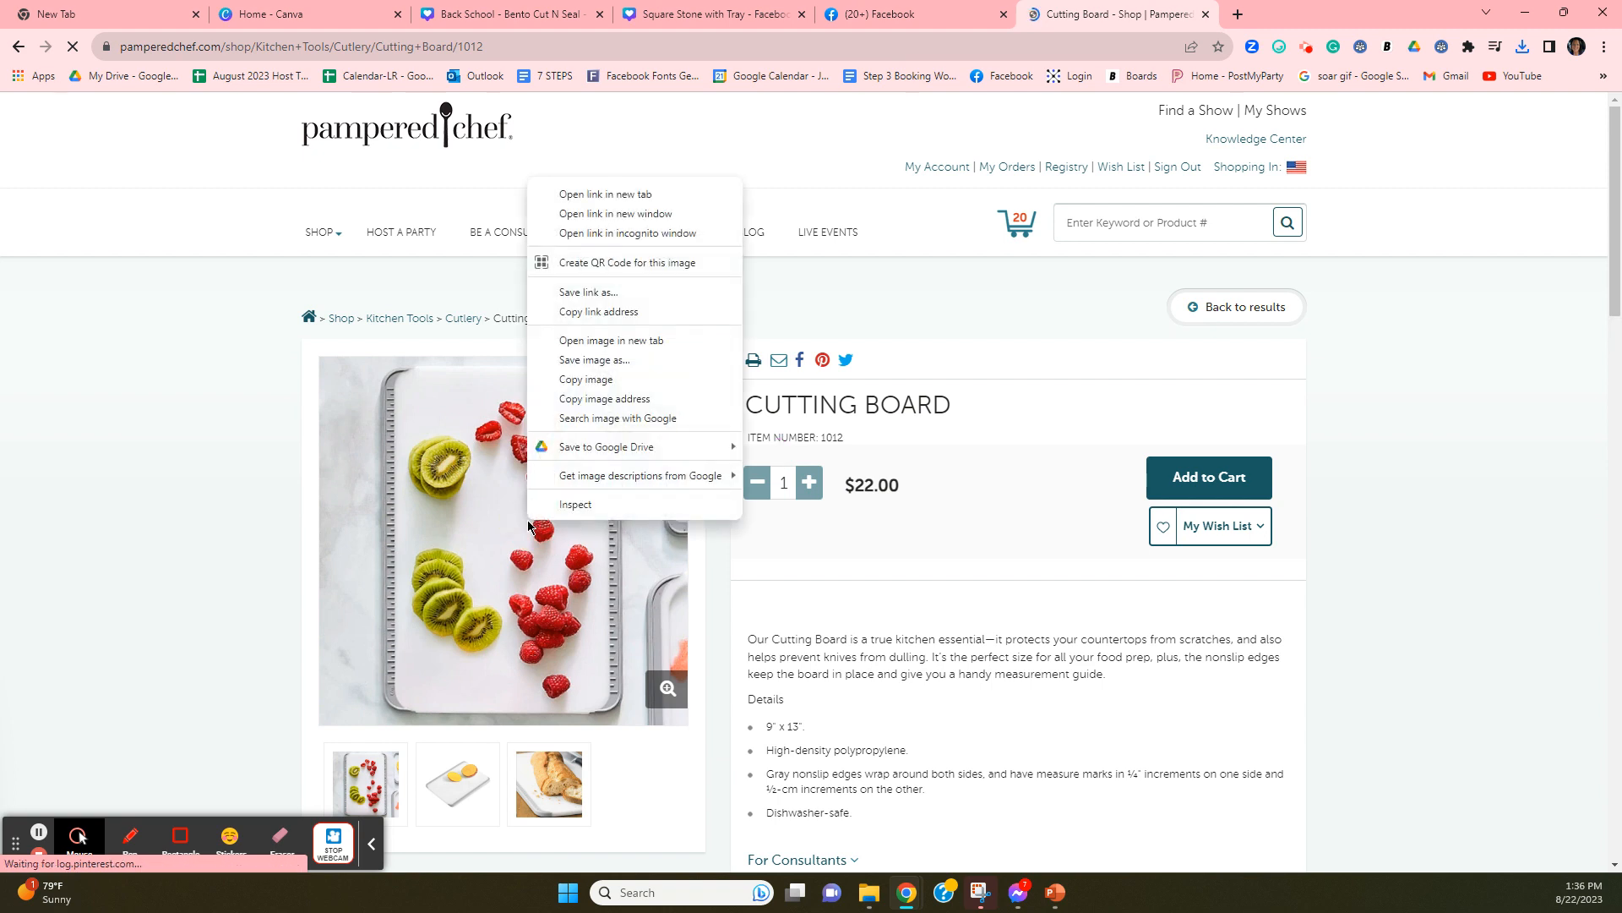
pyautogui.click(591, 360)
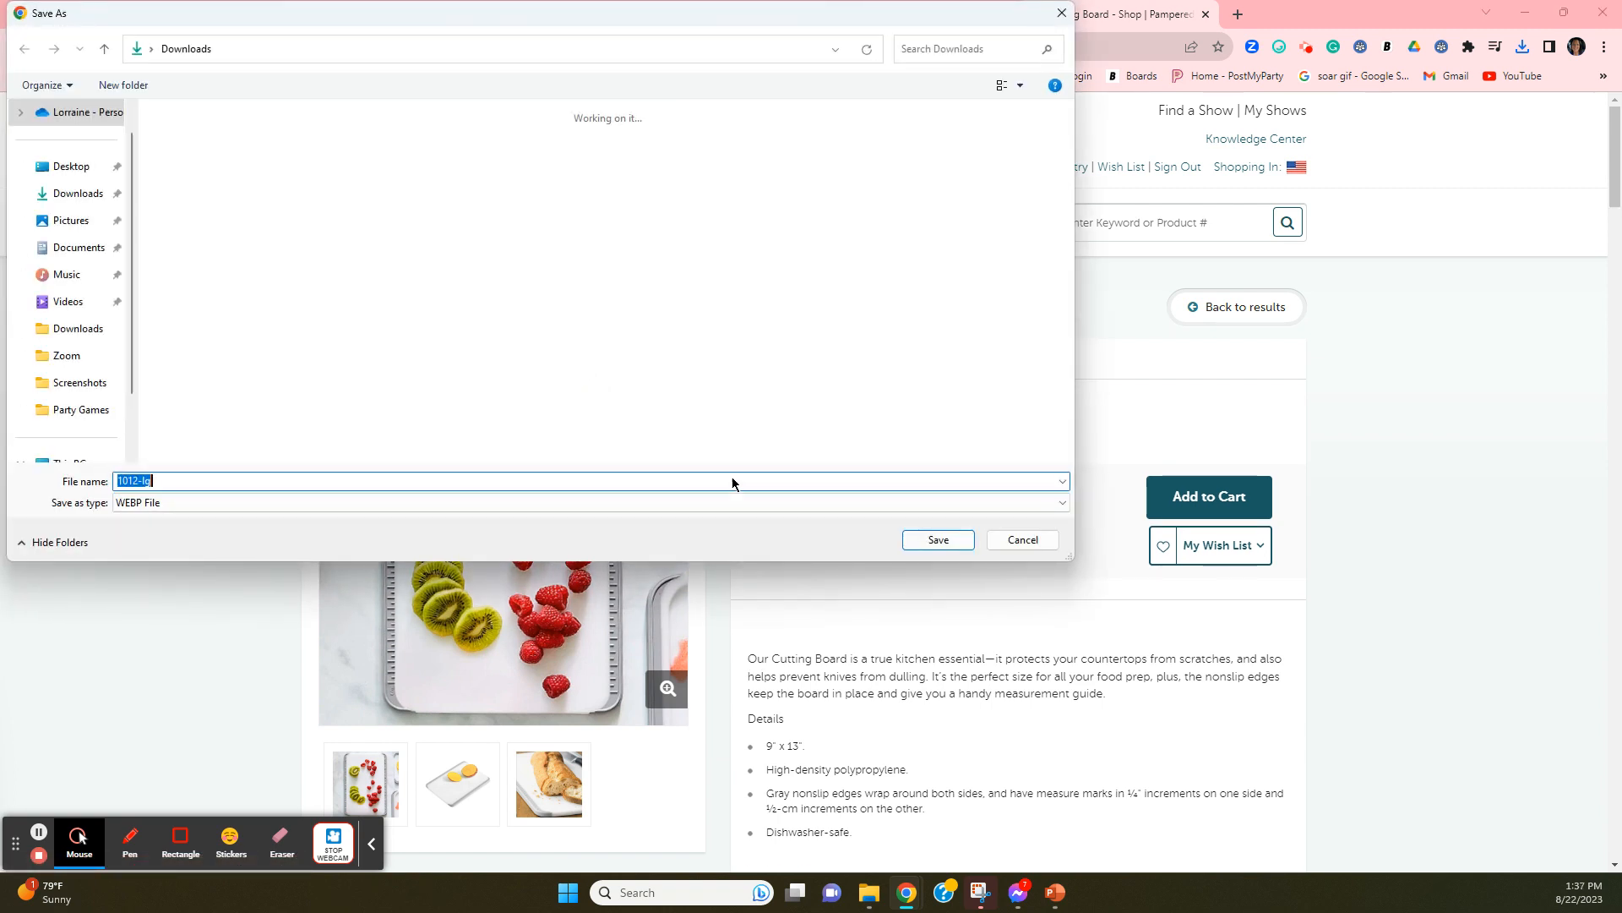
pyautogui.click(937, 539)
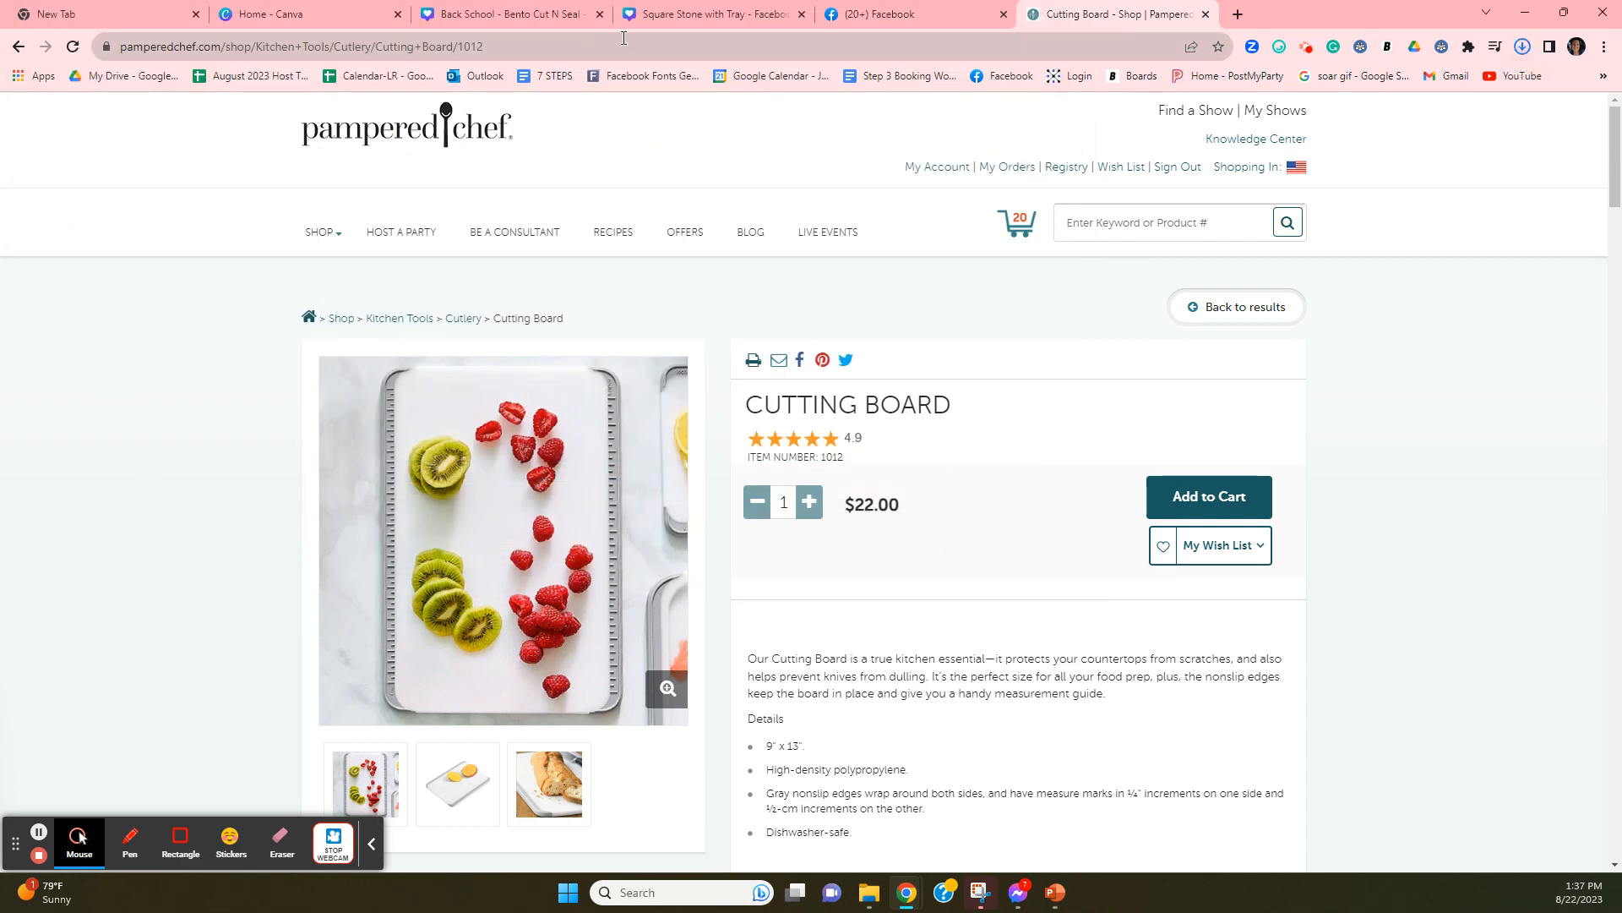
# Switch to the Canva design Back School - Bento Cut N Seal and place the uploaded 36.1s lunchtime video in the centre frame
pyautogui.click(306, 11)
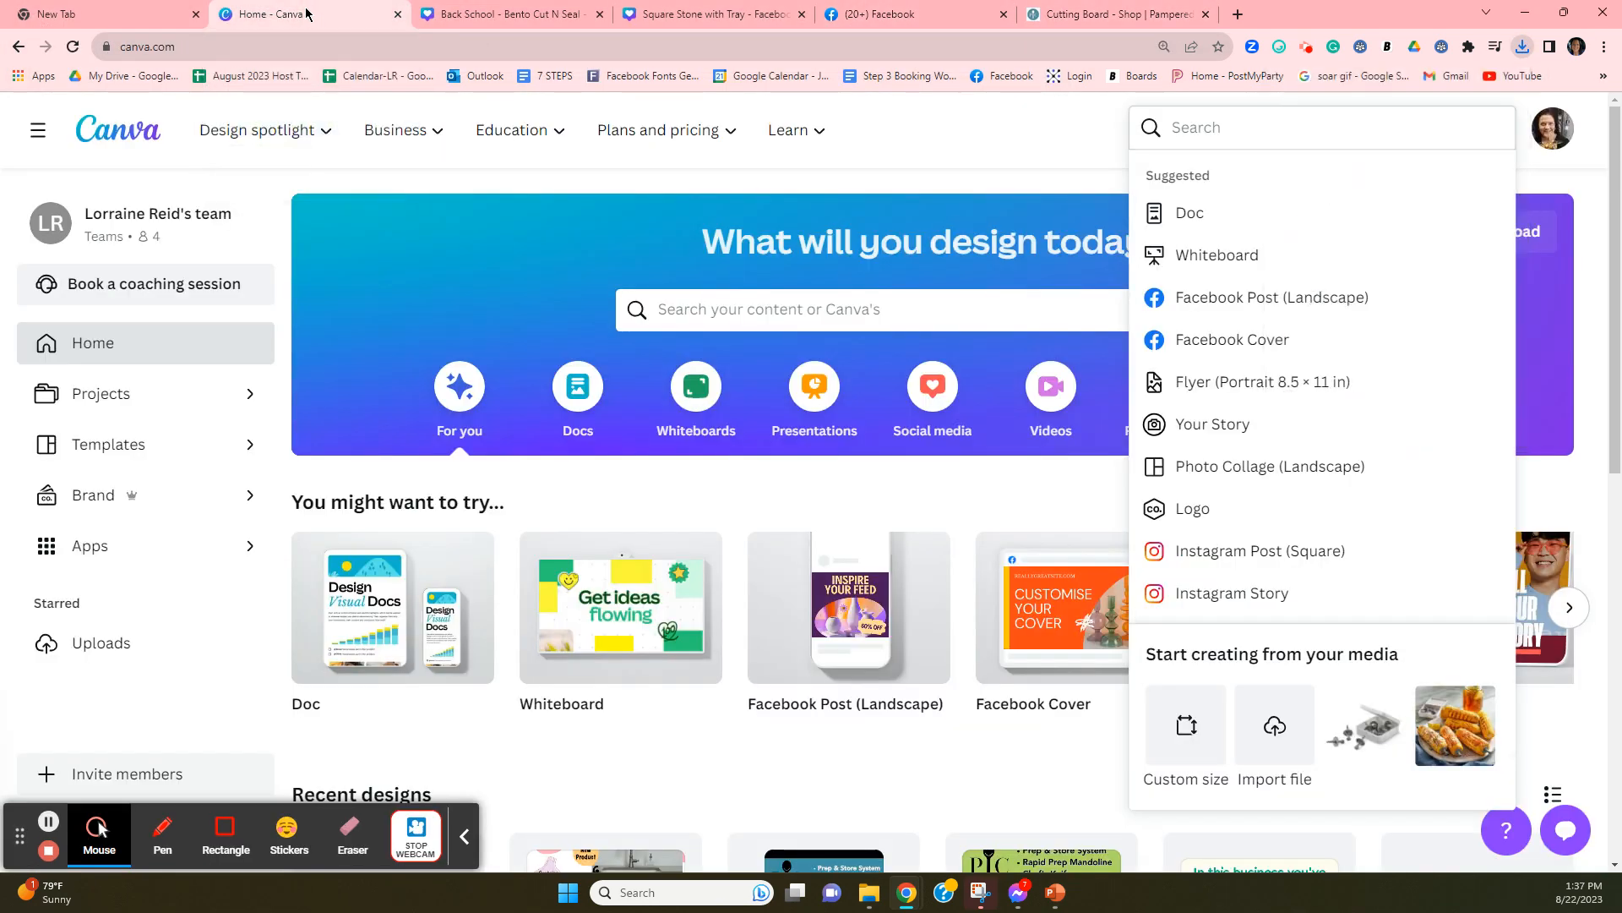
pyautogui.click(499, 13)
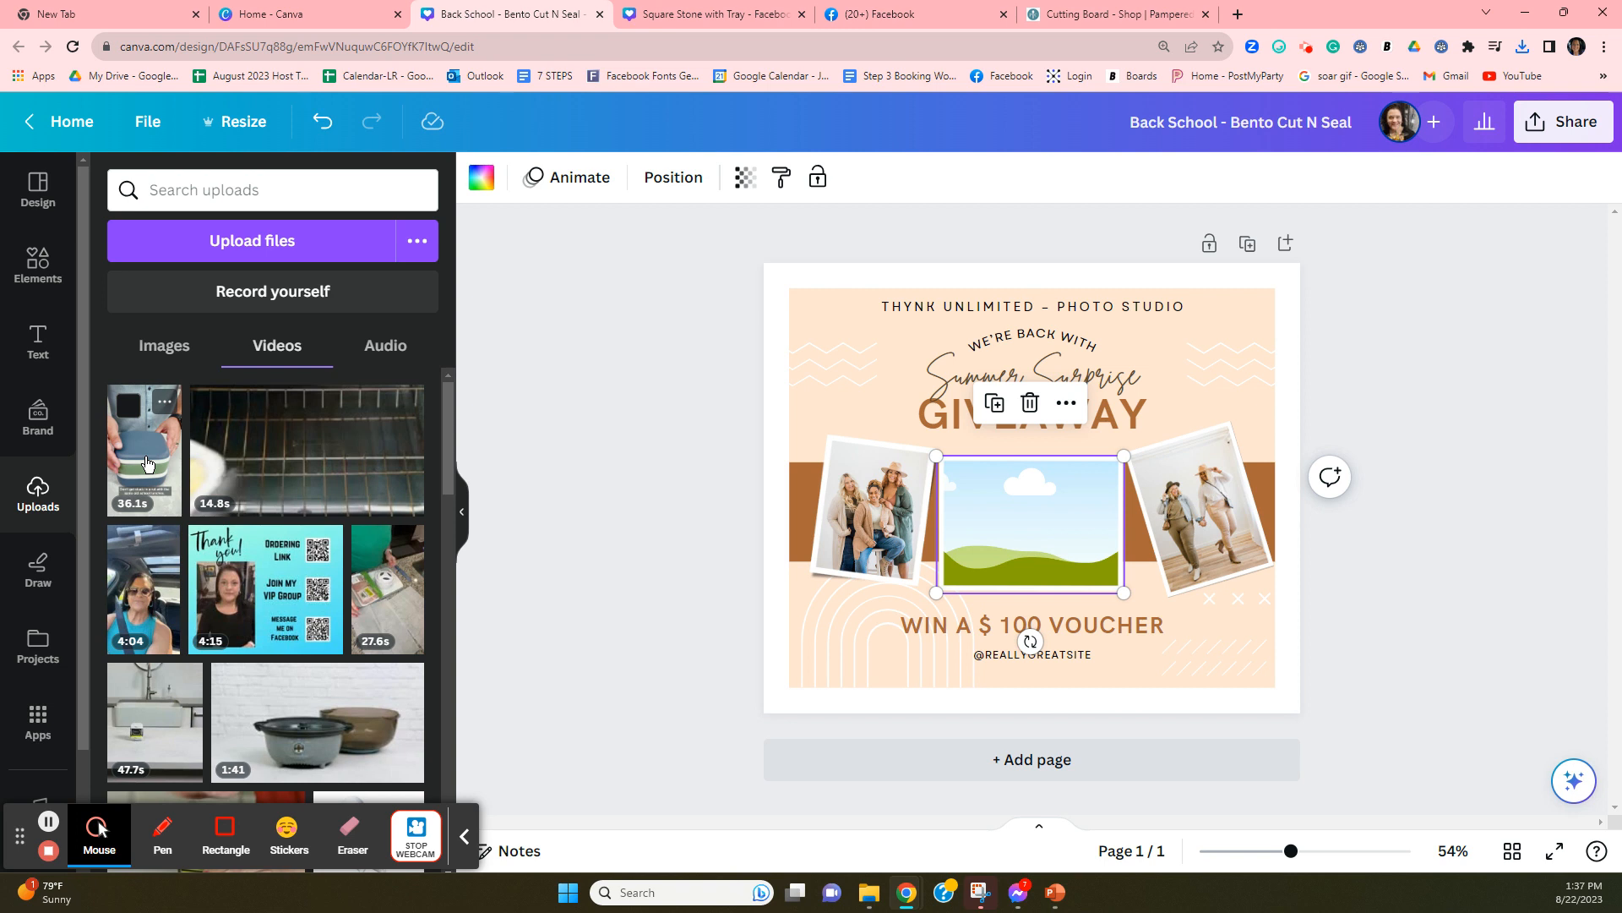
pyautogui.moveTo(146, 462); pyautogui.dragTo(1014, 524)
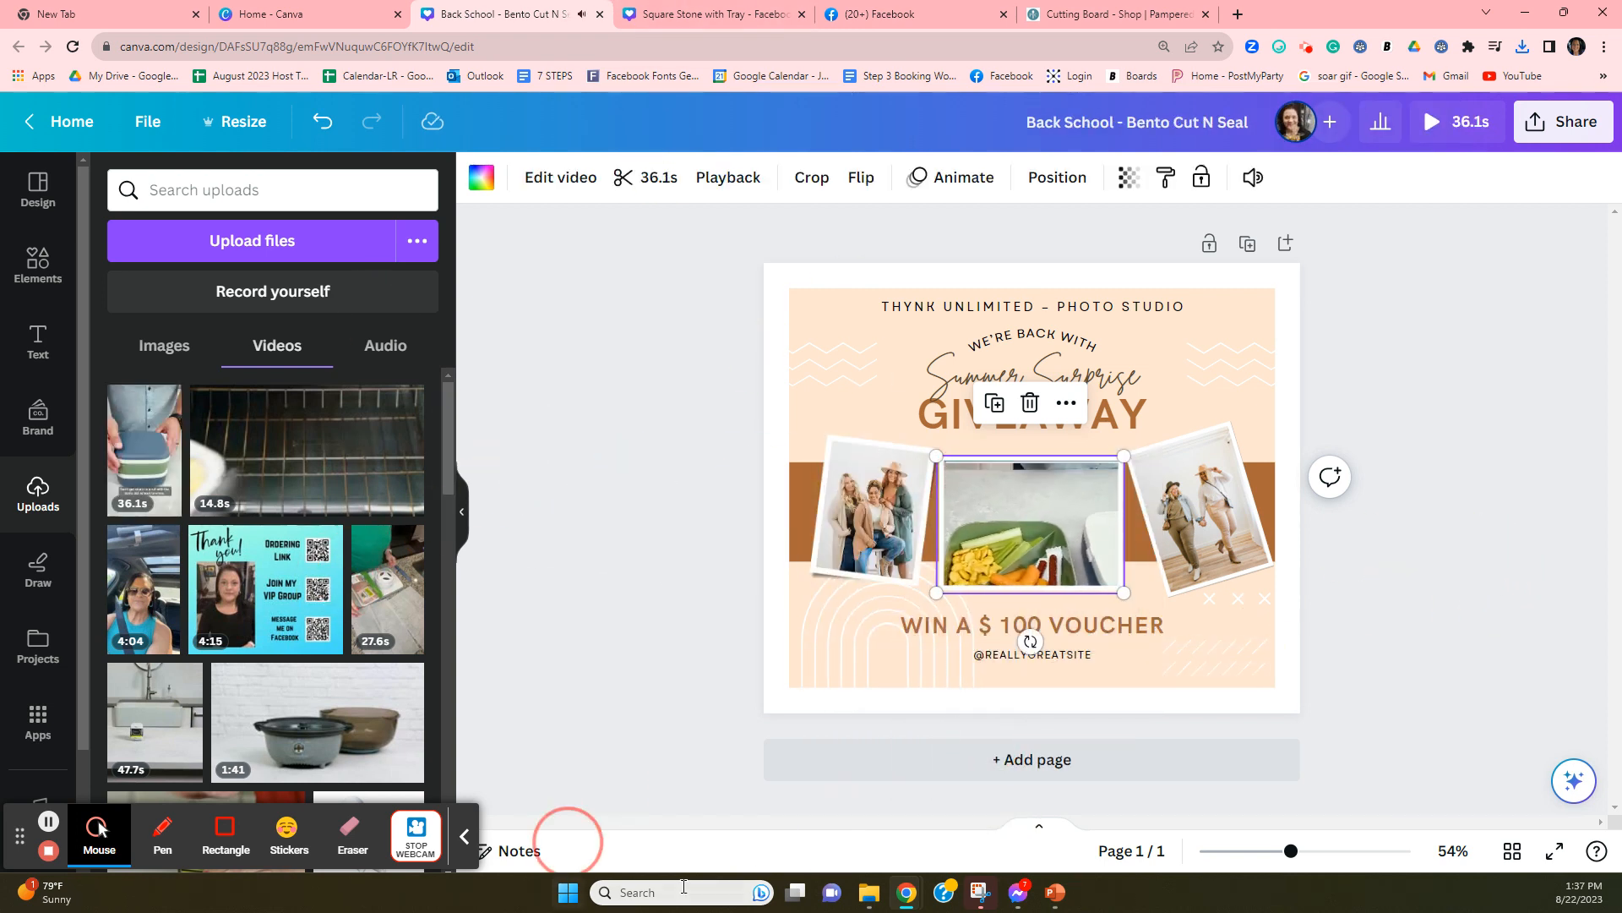
pyautogui.moveTo(1039, 524)
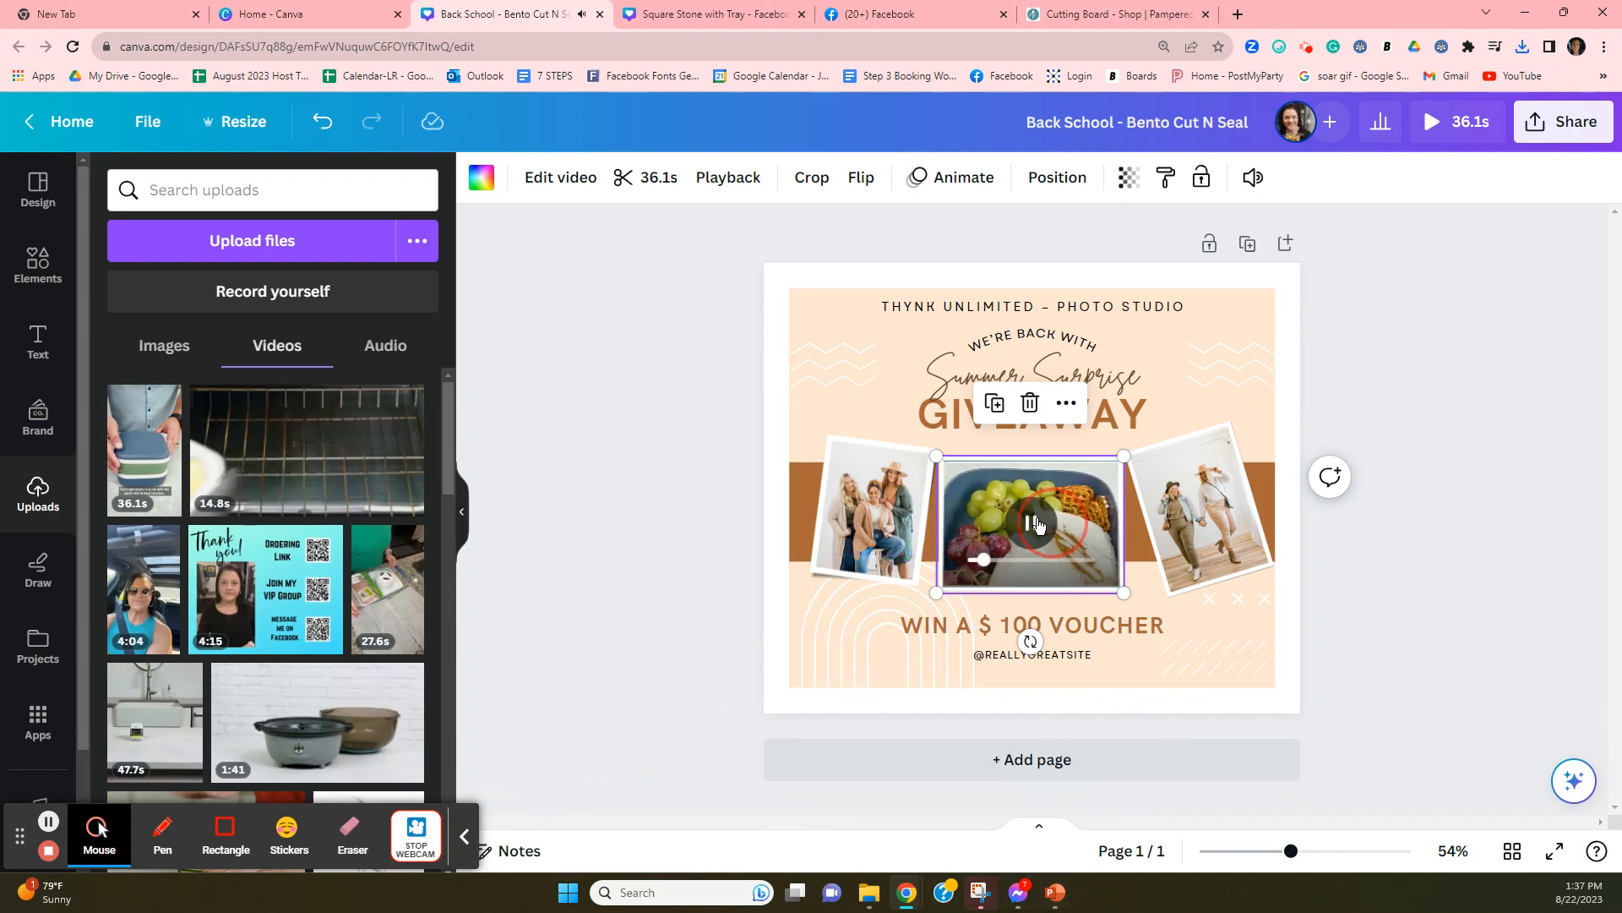
# Move the left photo frame higher on the page and shift the GIVEAWAY heading up and to the right
pyautogui.moveTo(880, 504); pyautogui.dragTo(863, 435)
pyautogui.rightClick(864, 437)
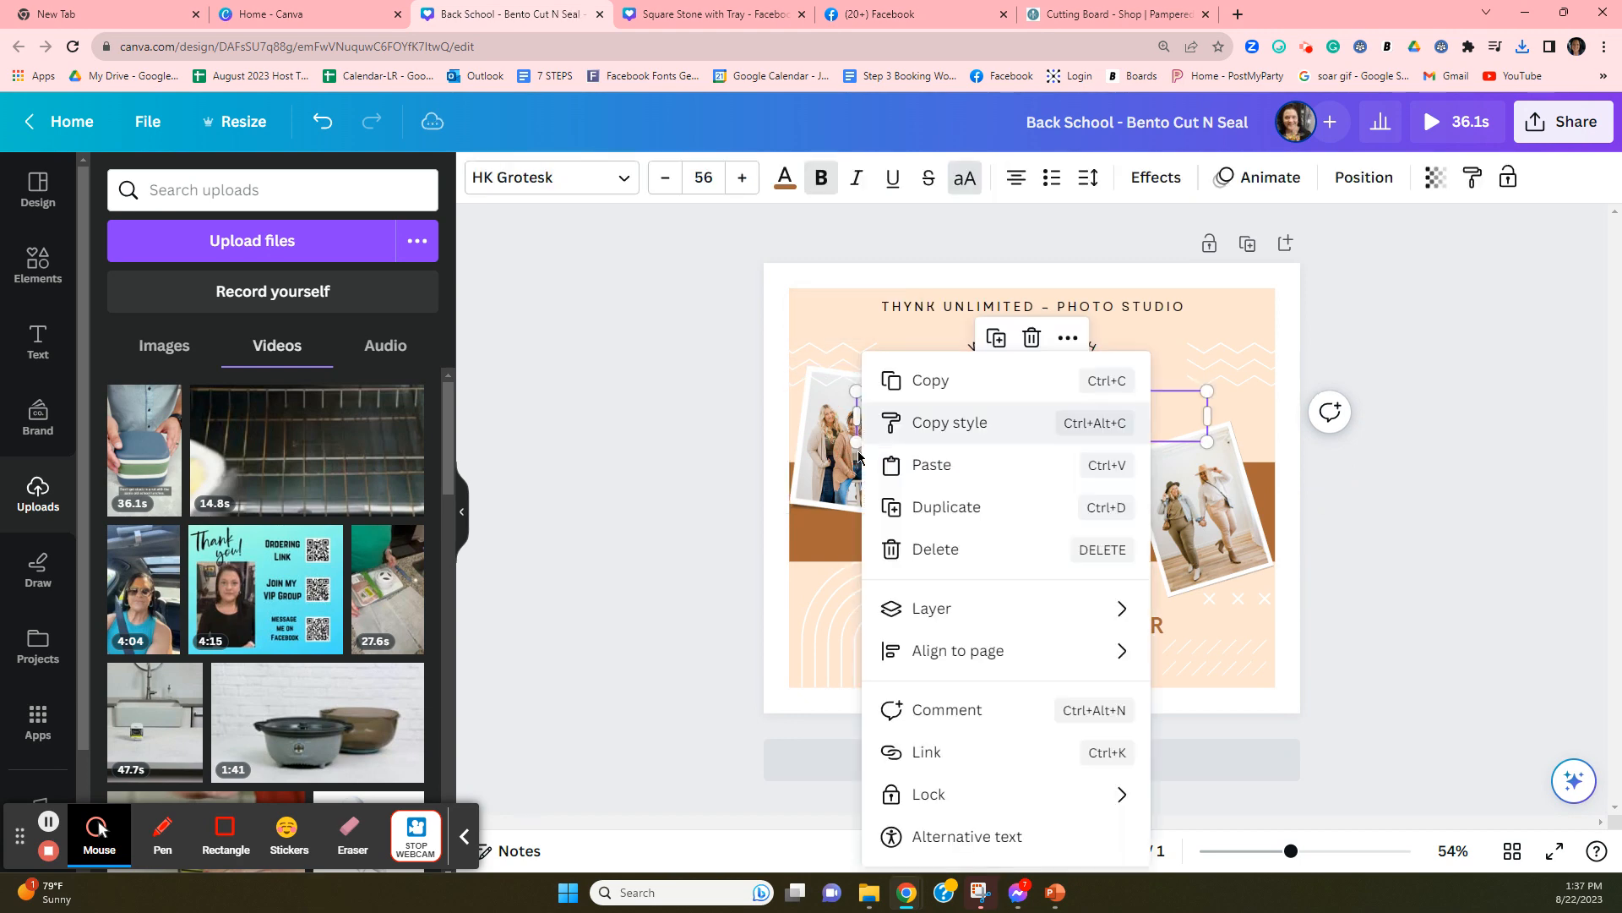
pyautogui.click(897, 380)
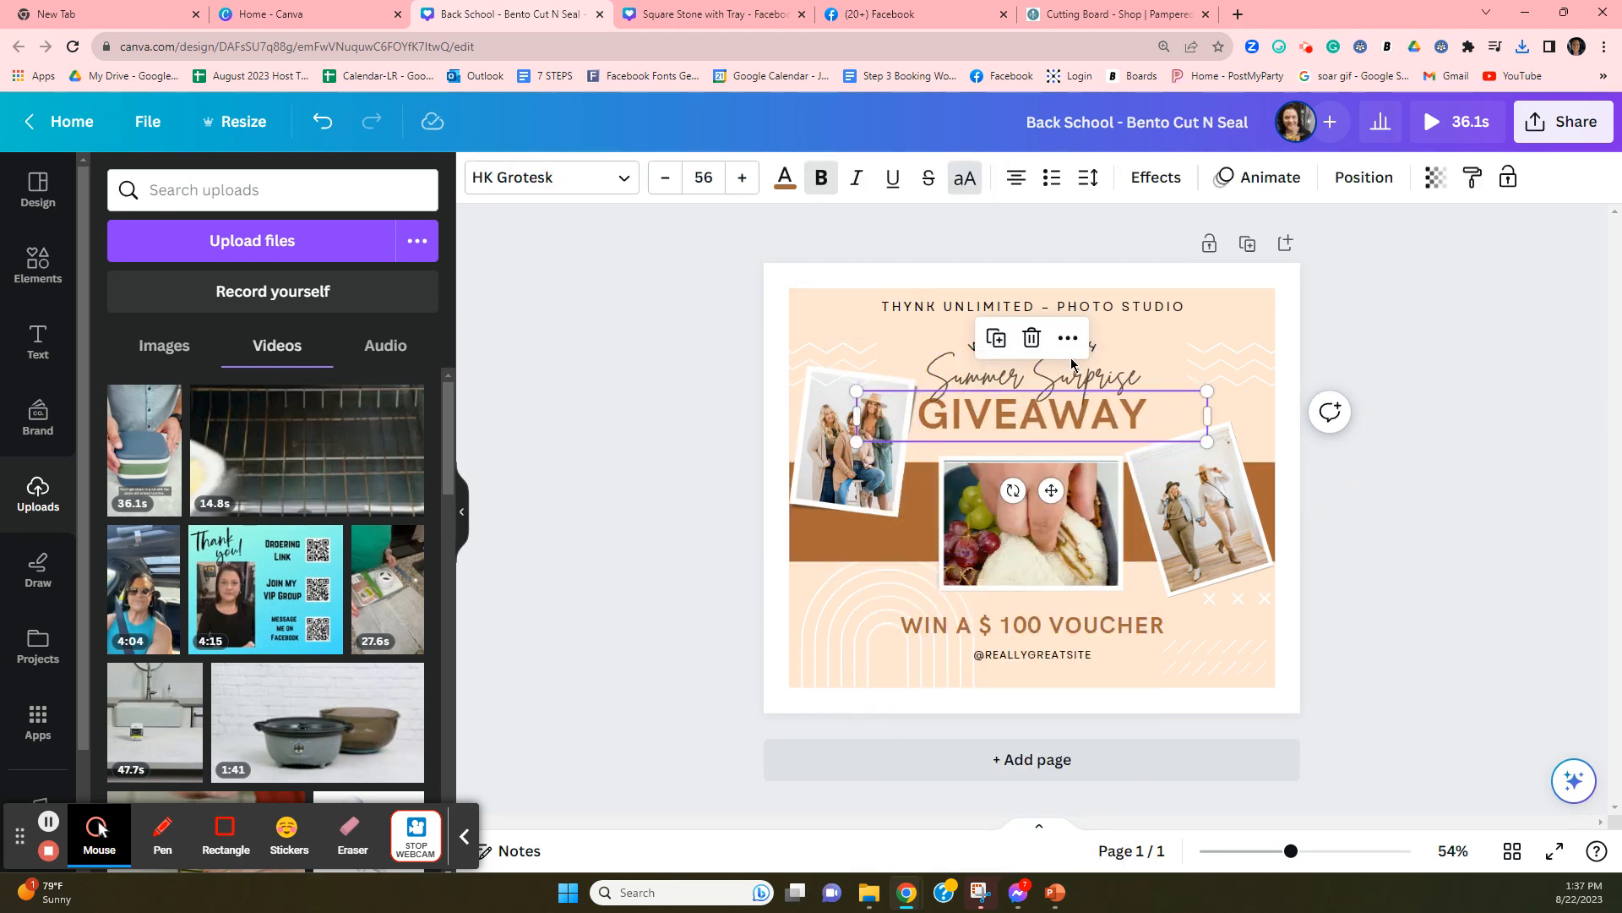
pyautogui.moveTo(1063, 414); pyautogui.dragTo(1175, 344)
# Copy the left photo frame and place the copy directly below it near the page's lower-left corner
pyautogui.rightClick(841, 461)
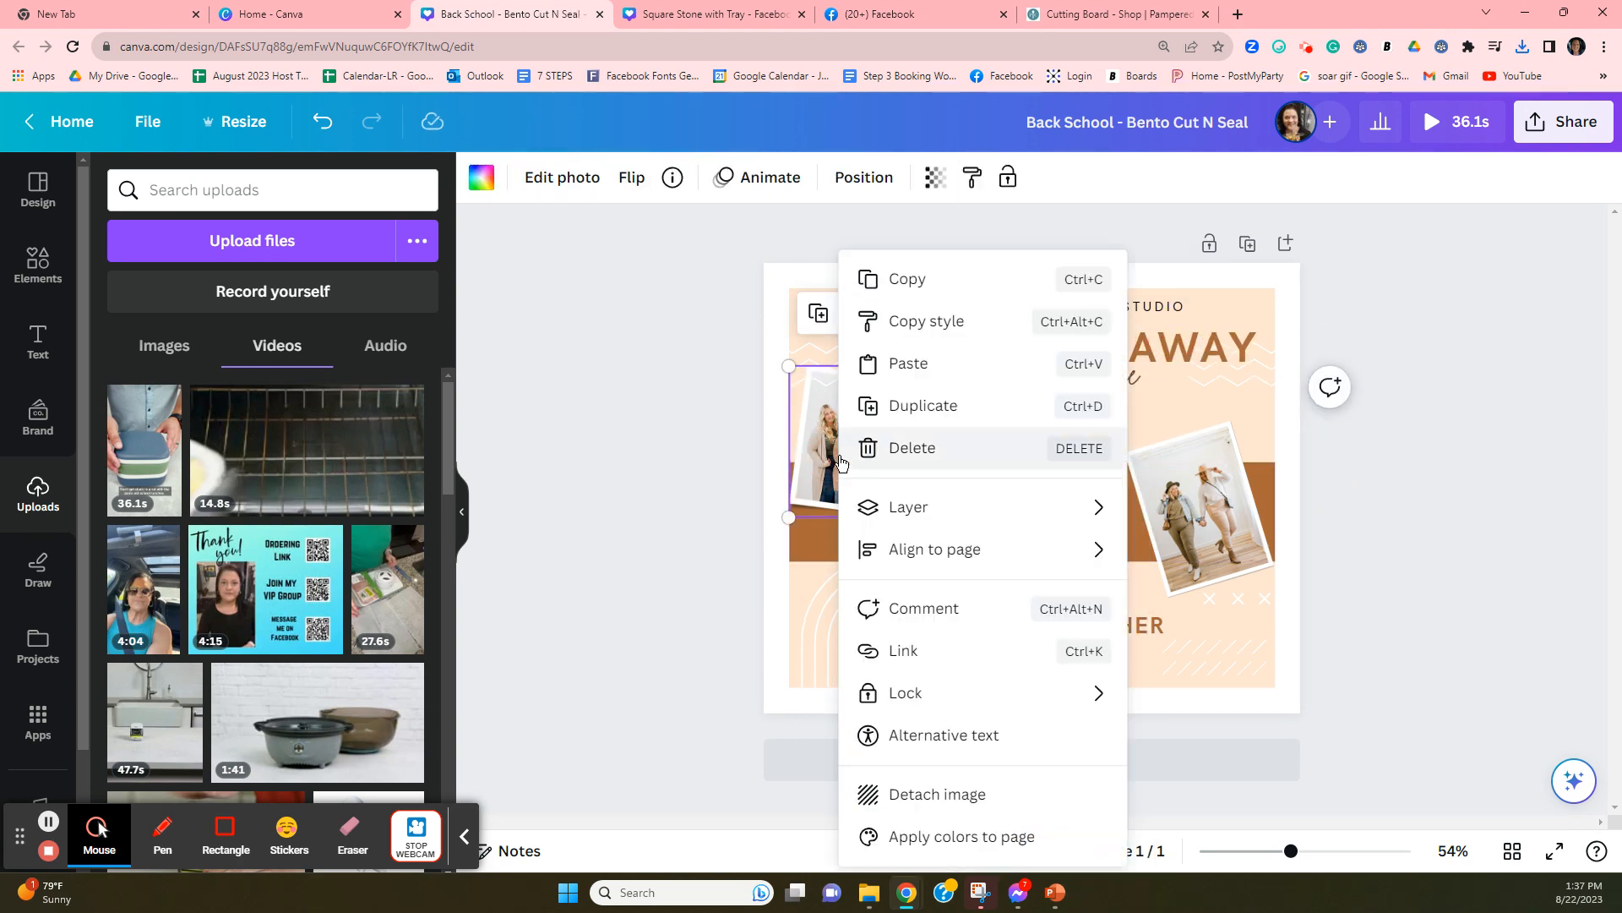
pyautogui.click(942, 322)
pyautogui.click(833, 605)
pyautogui.rightClick(832, 605)
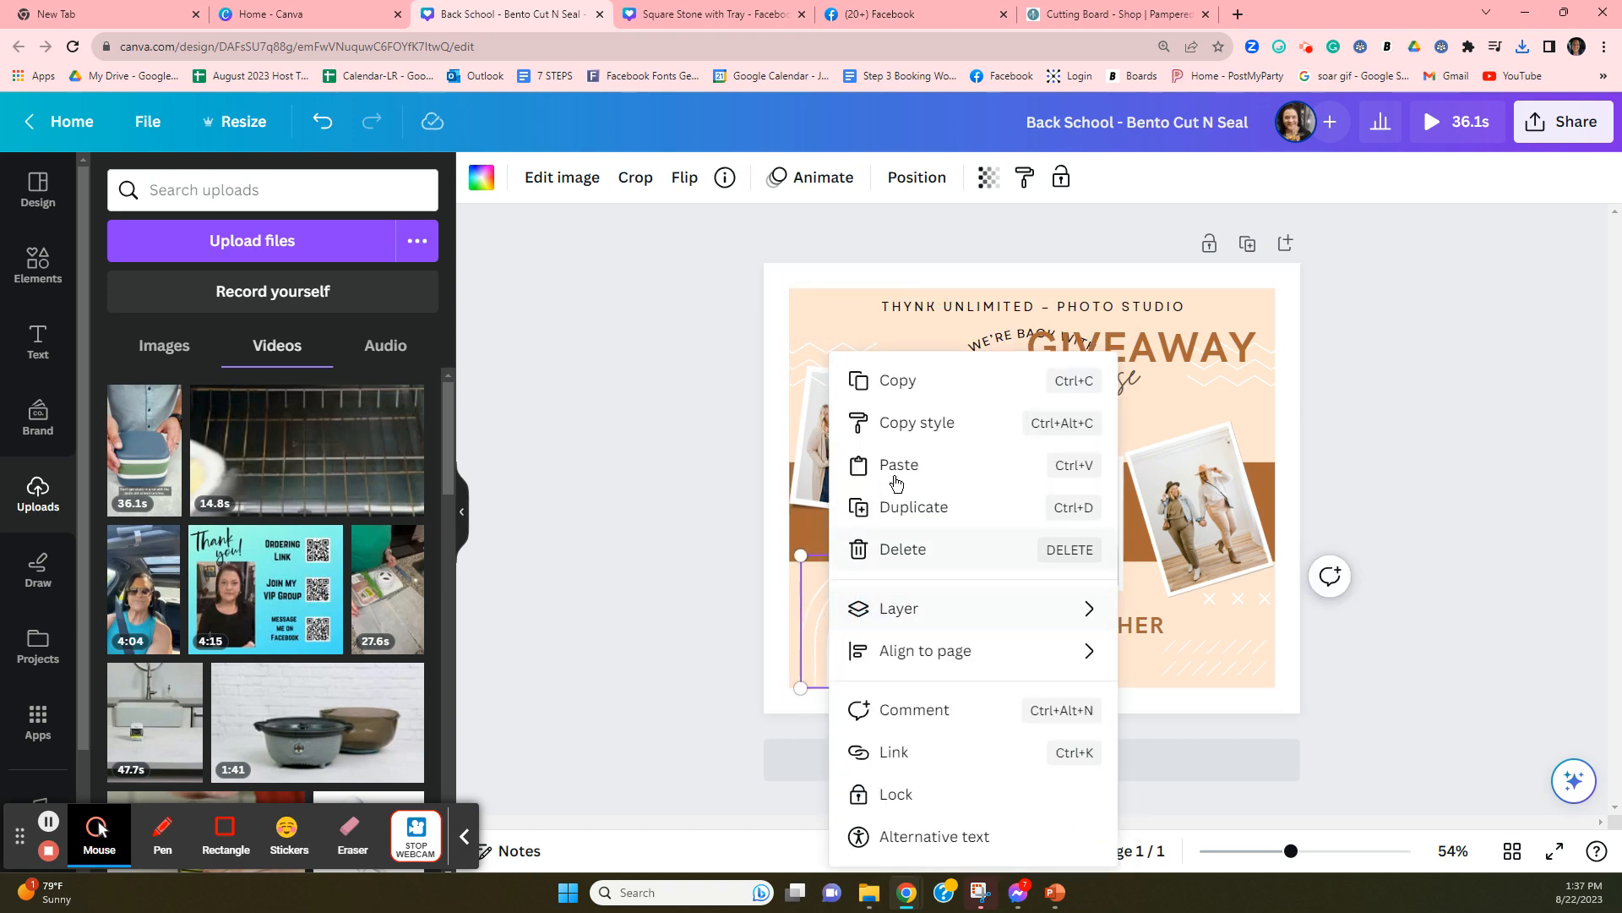
pyautogui.click(896, 464)
pyautogui.moveTo(870, 489); pyautogui.dragTo(868, 646)
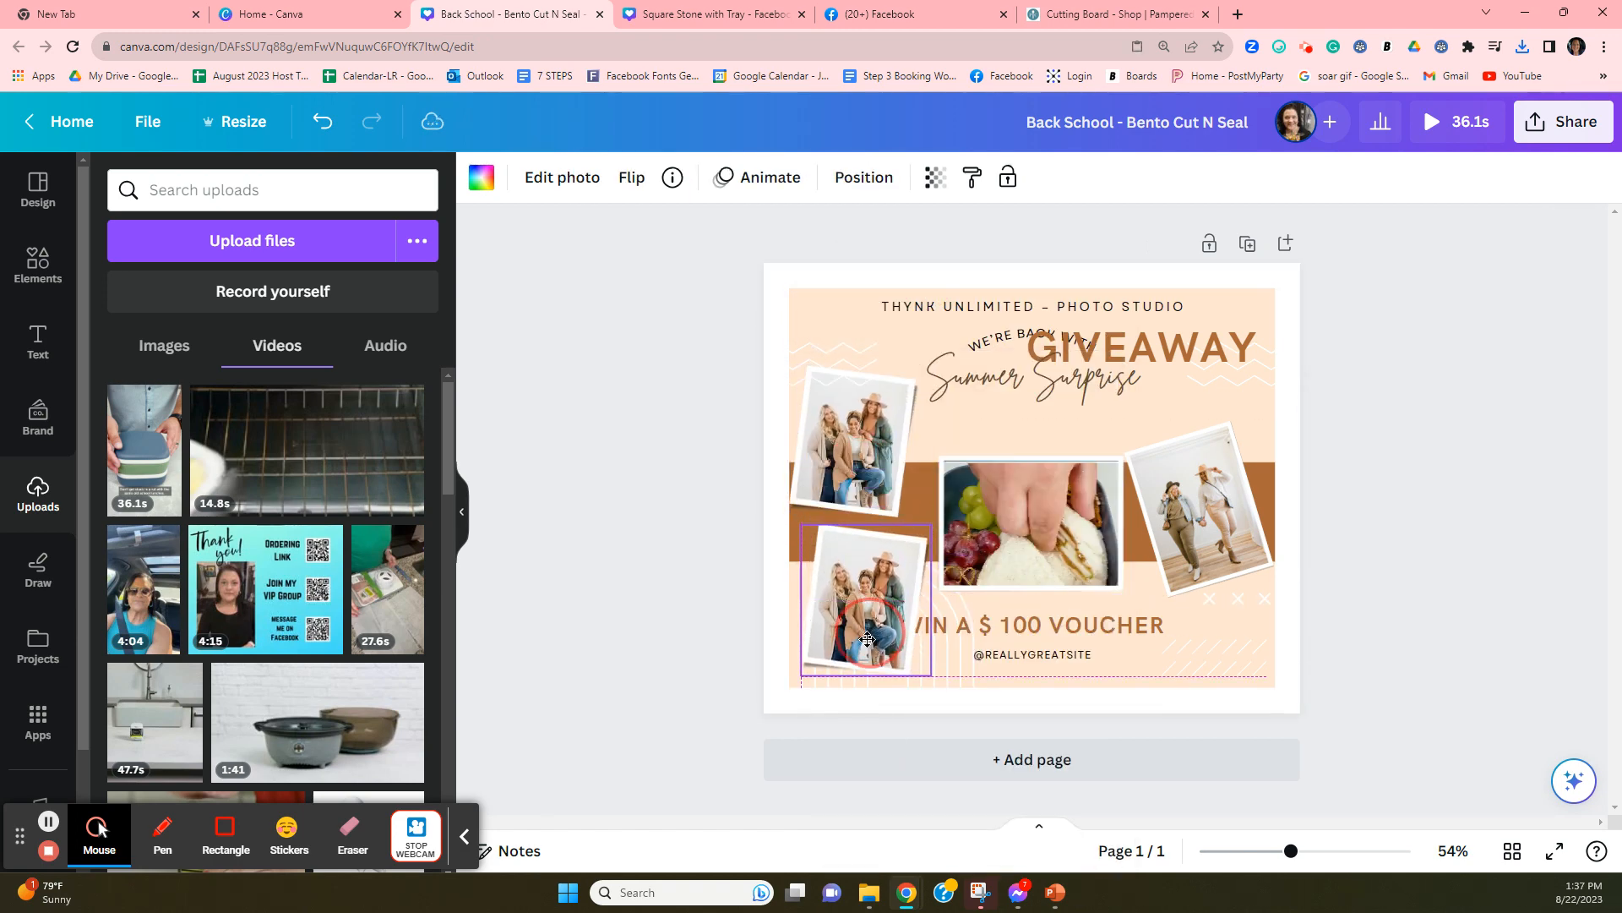
pyautogui.click(1032, 625)
pyautogui.press('Delete')
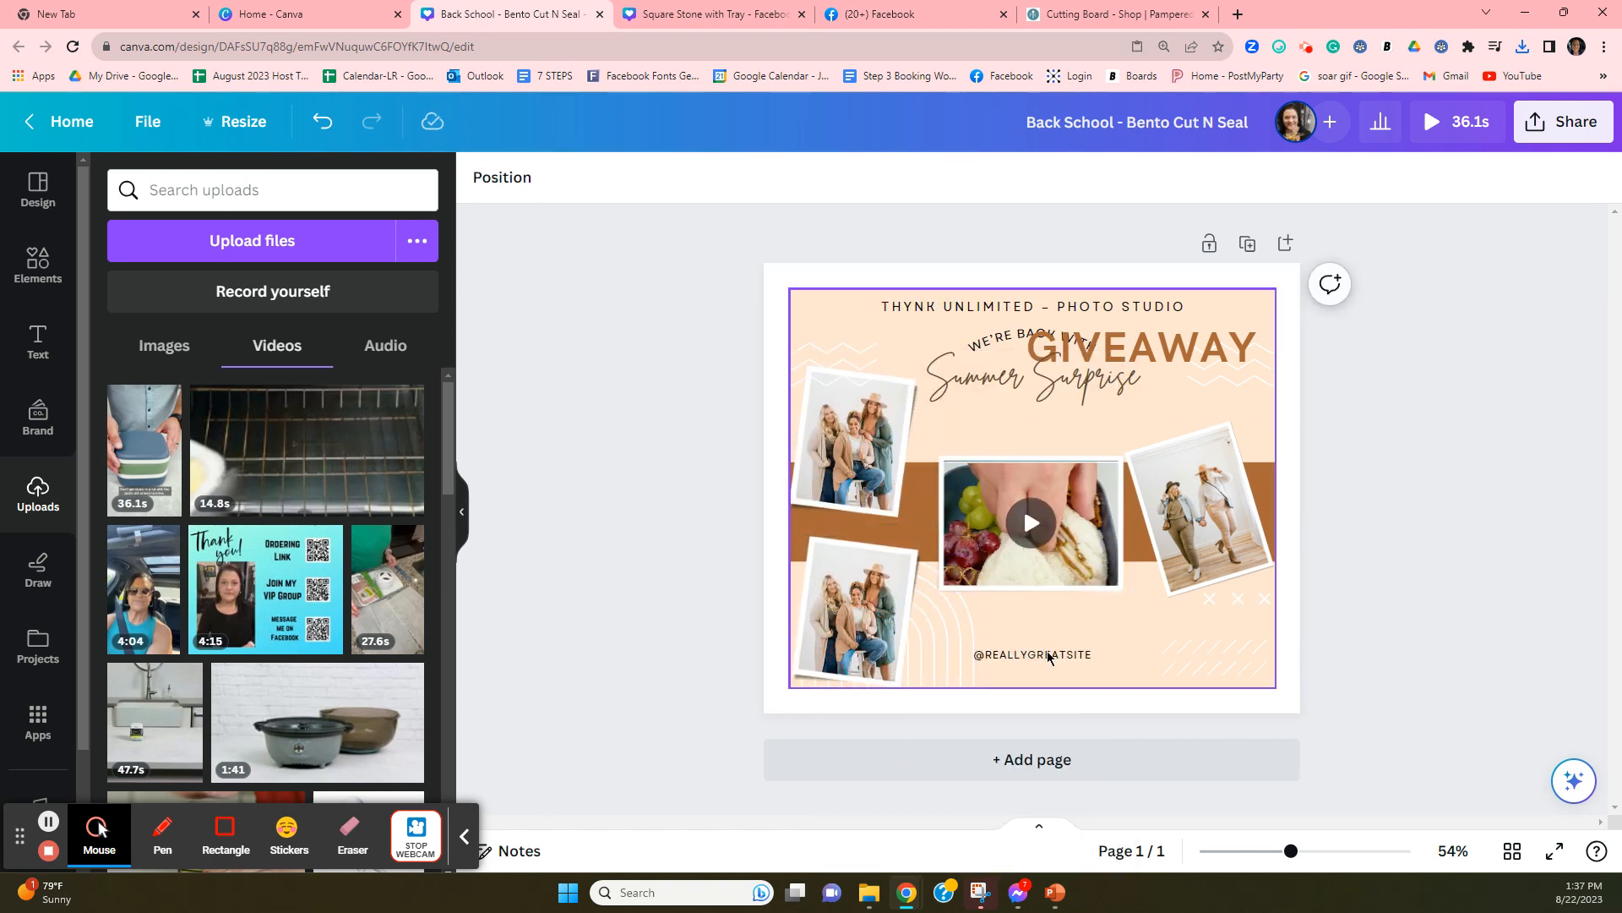
pyautogui.click(1048, 652)
pyautogui.press('Delete')
pyautogui.click(1073, 430)
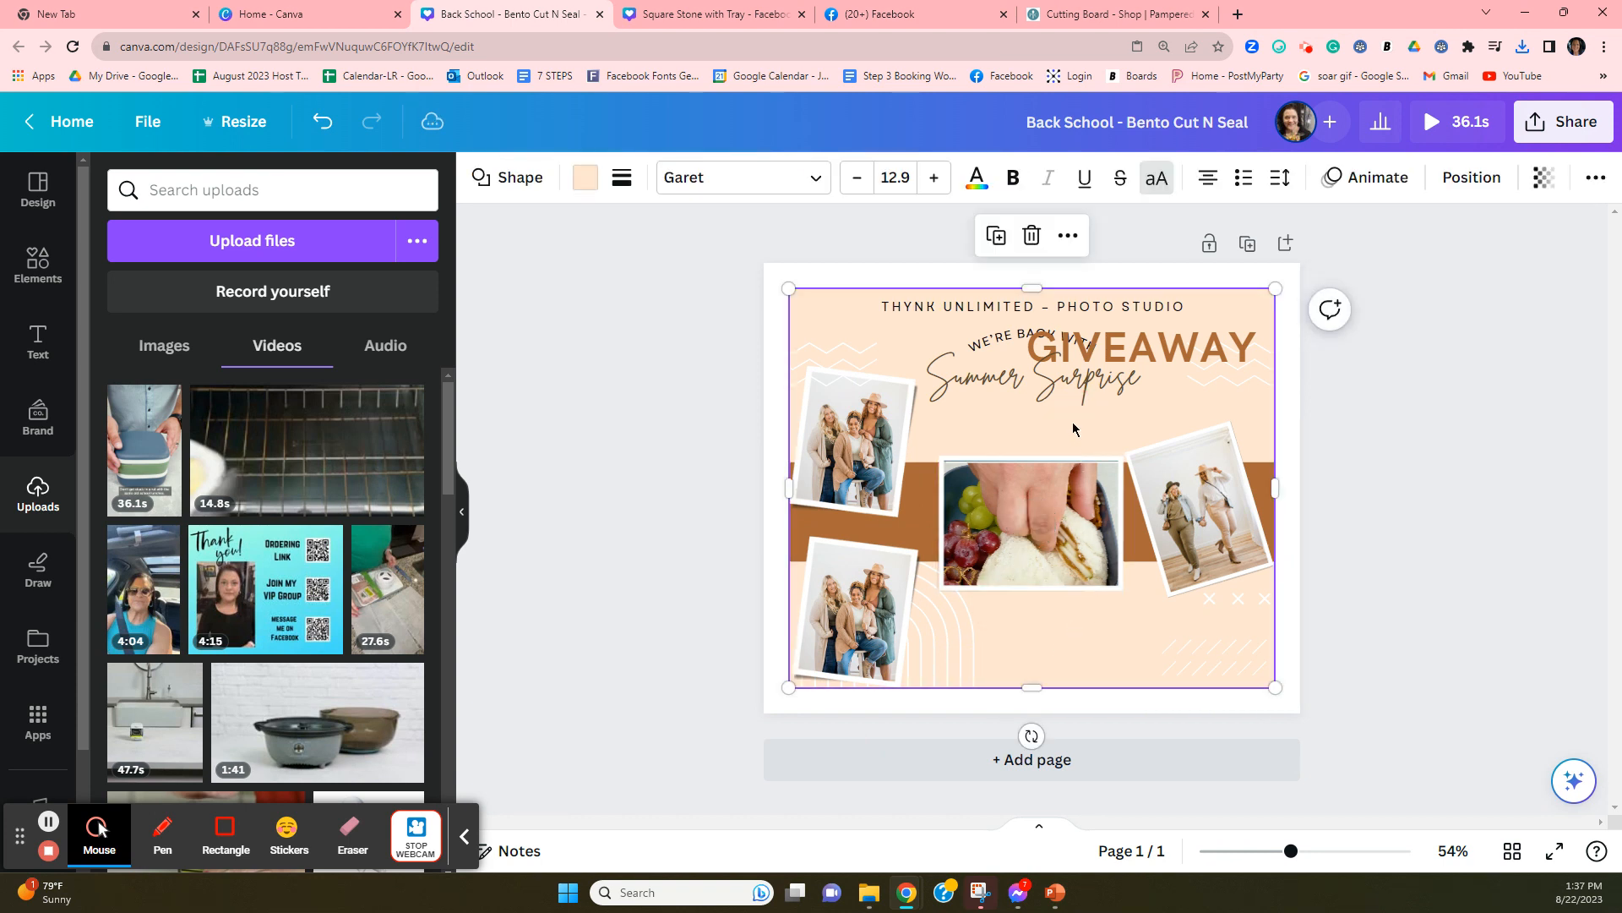
pyautogui.press('Delete')
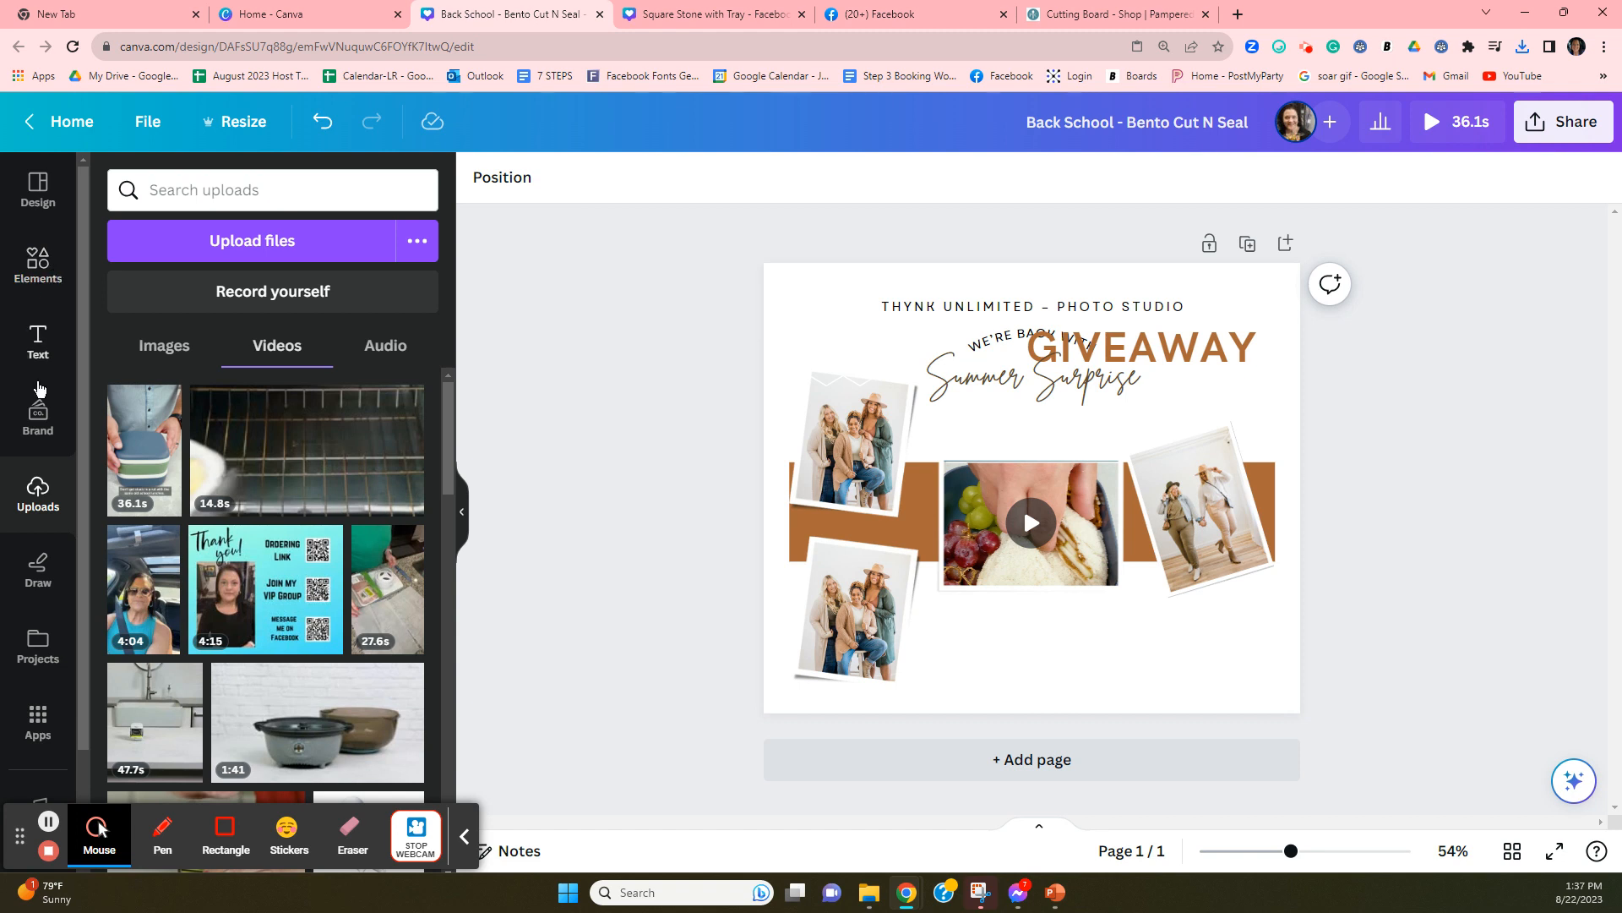
# Delete the remaining template texts: GIVEAWAY, THYNK UNLIMITED – PHOTO STUDIO, Summer Surprise and WE'RE BACK WITH
pyautogui.click(1031, 336)
pyautogui.press('Delete')
pyautogui.click(1000, 309)
pyautogui.press('Delete')
pyautogui.click(1031, 359)
pyautogui.press('Delete')
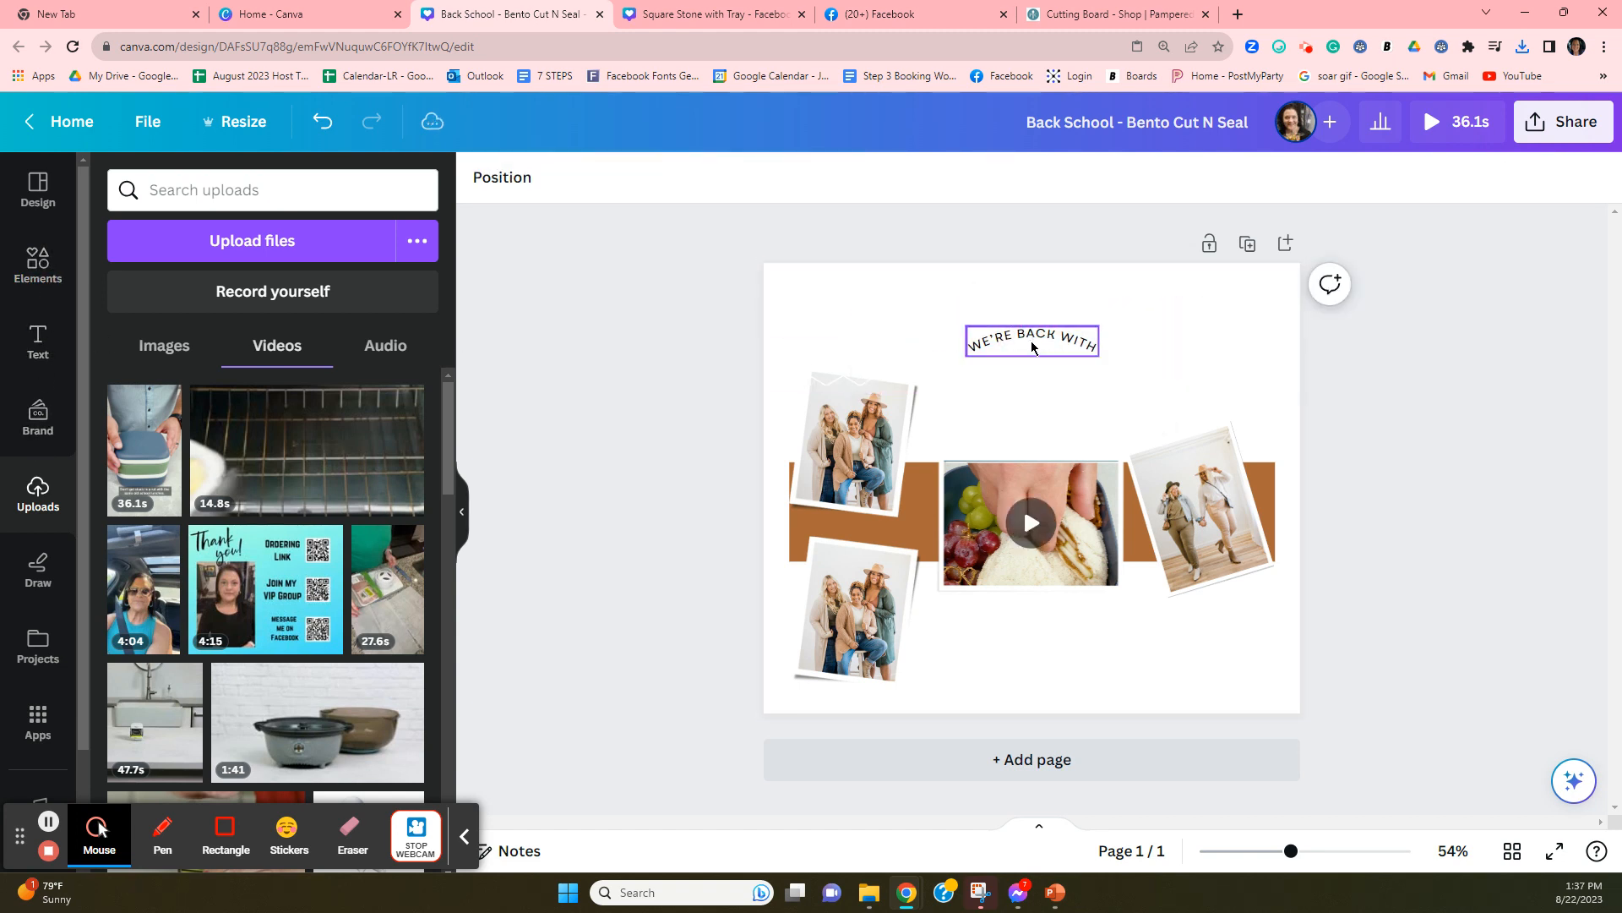
pyautogui.click(1031, 341)
pyautogui.press('Delete')
# Move the right photo frame up, then copy it and place the copy below it in the page's lower-right corner
pyautogui.click(1188, 460)
pyautogui.moveTo(1187, 460); pyautogui.dragTo(1198, 387)
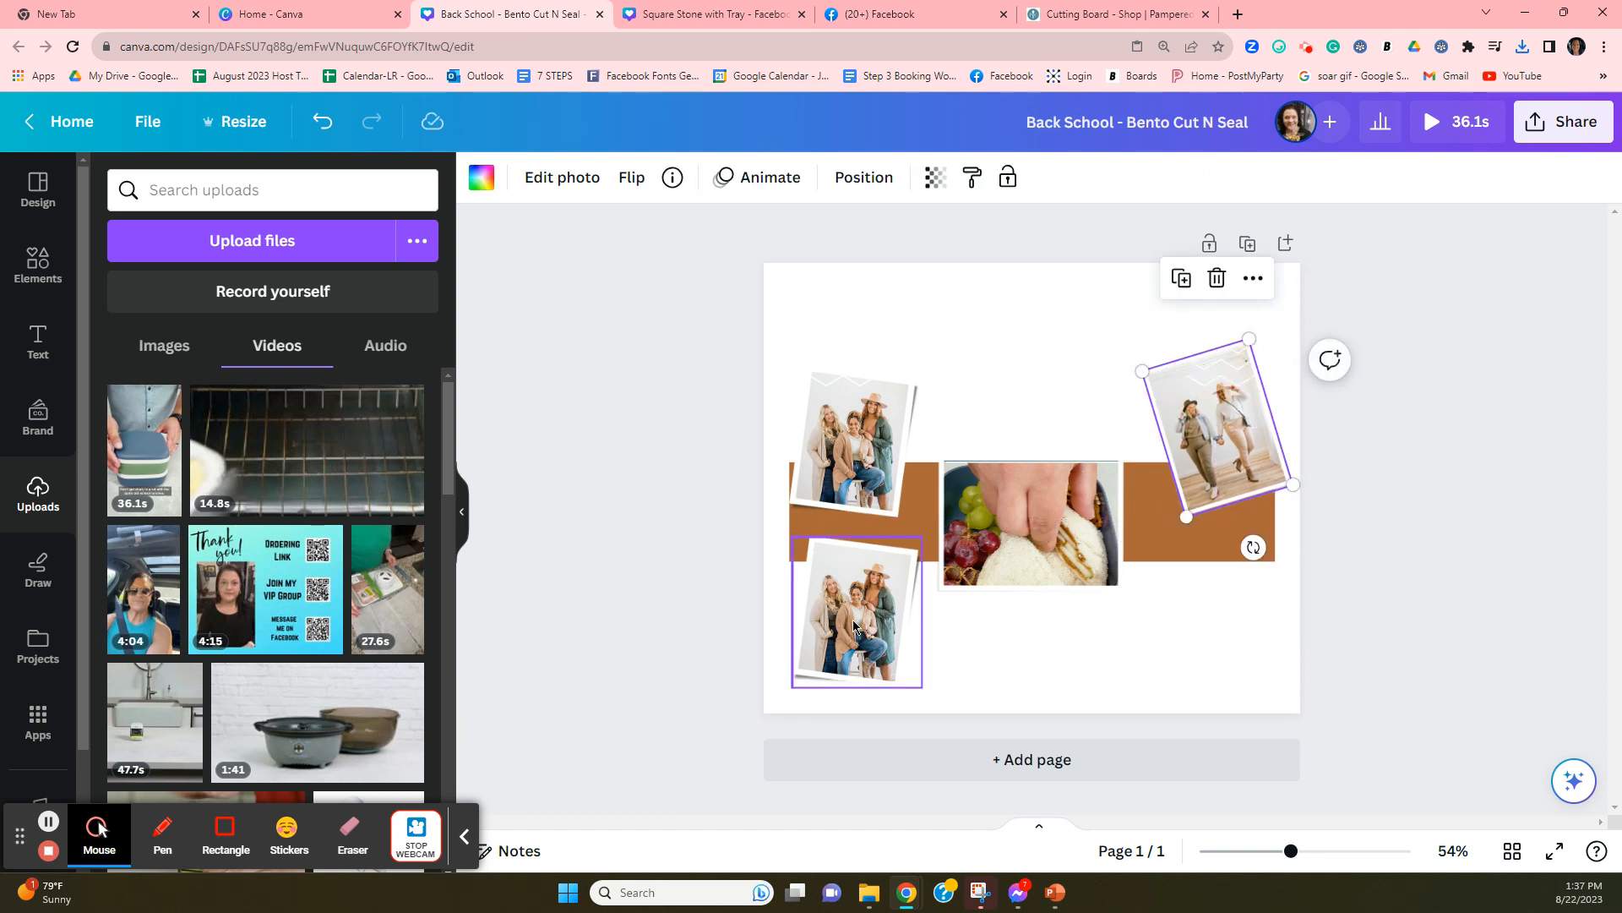
pyautogui.rightClick(1255, 462)
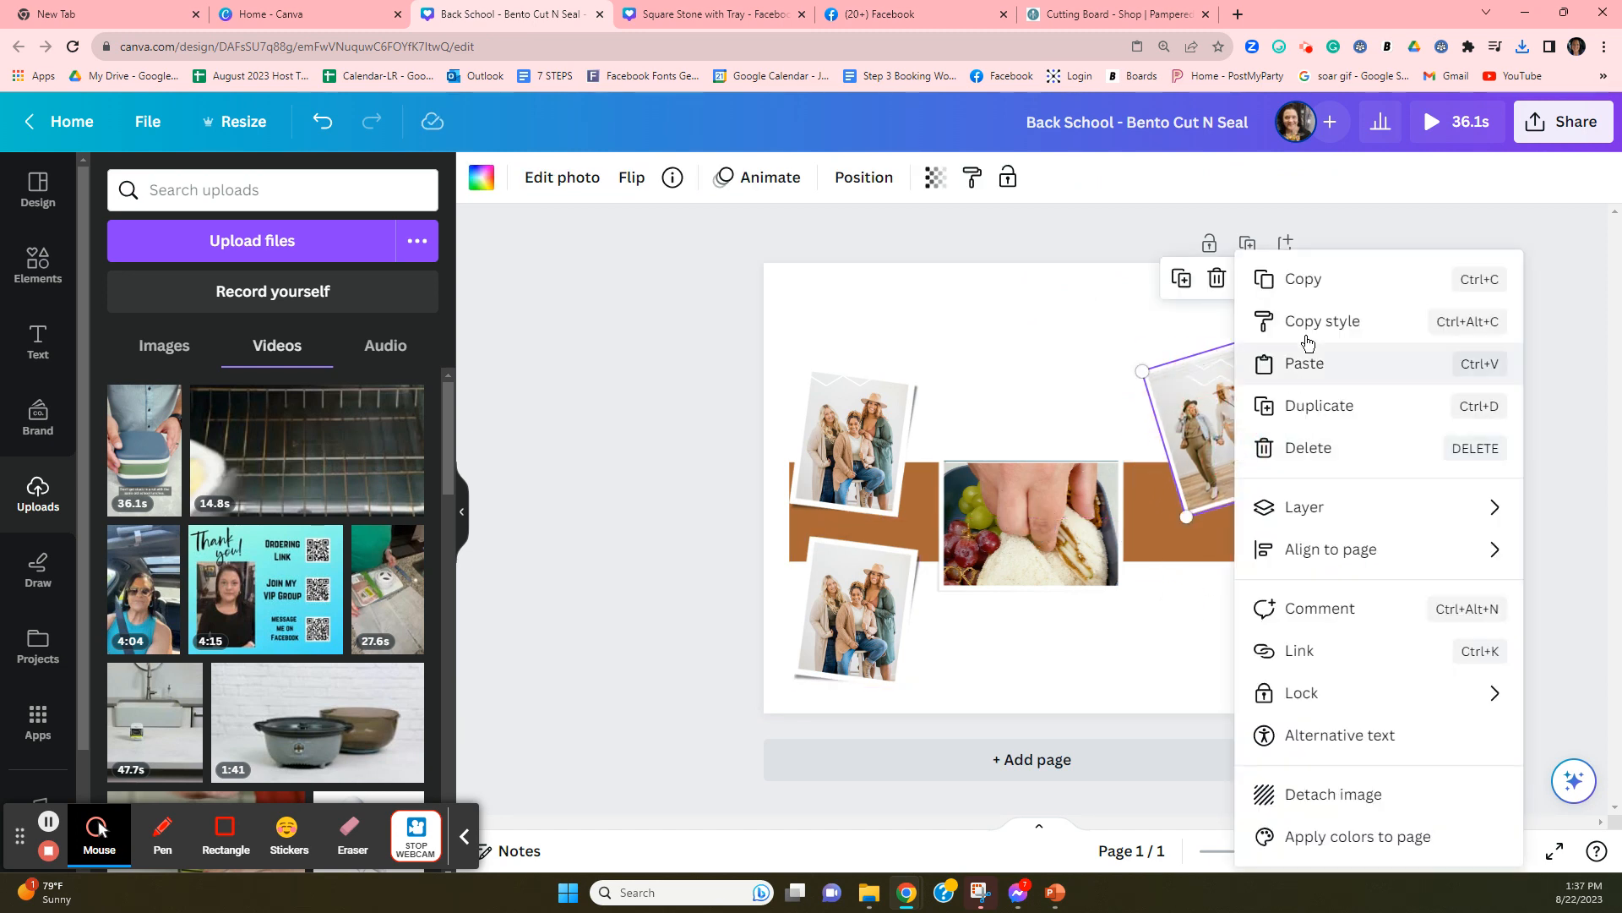
pyautogui.click(1171, 617)
pyautogui.rightClick(1171, 617)
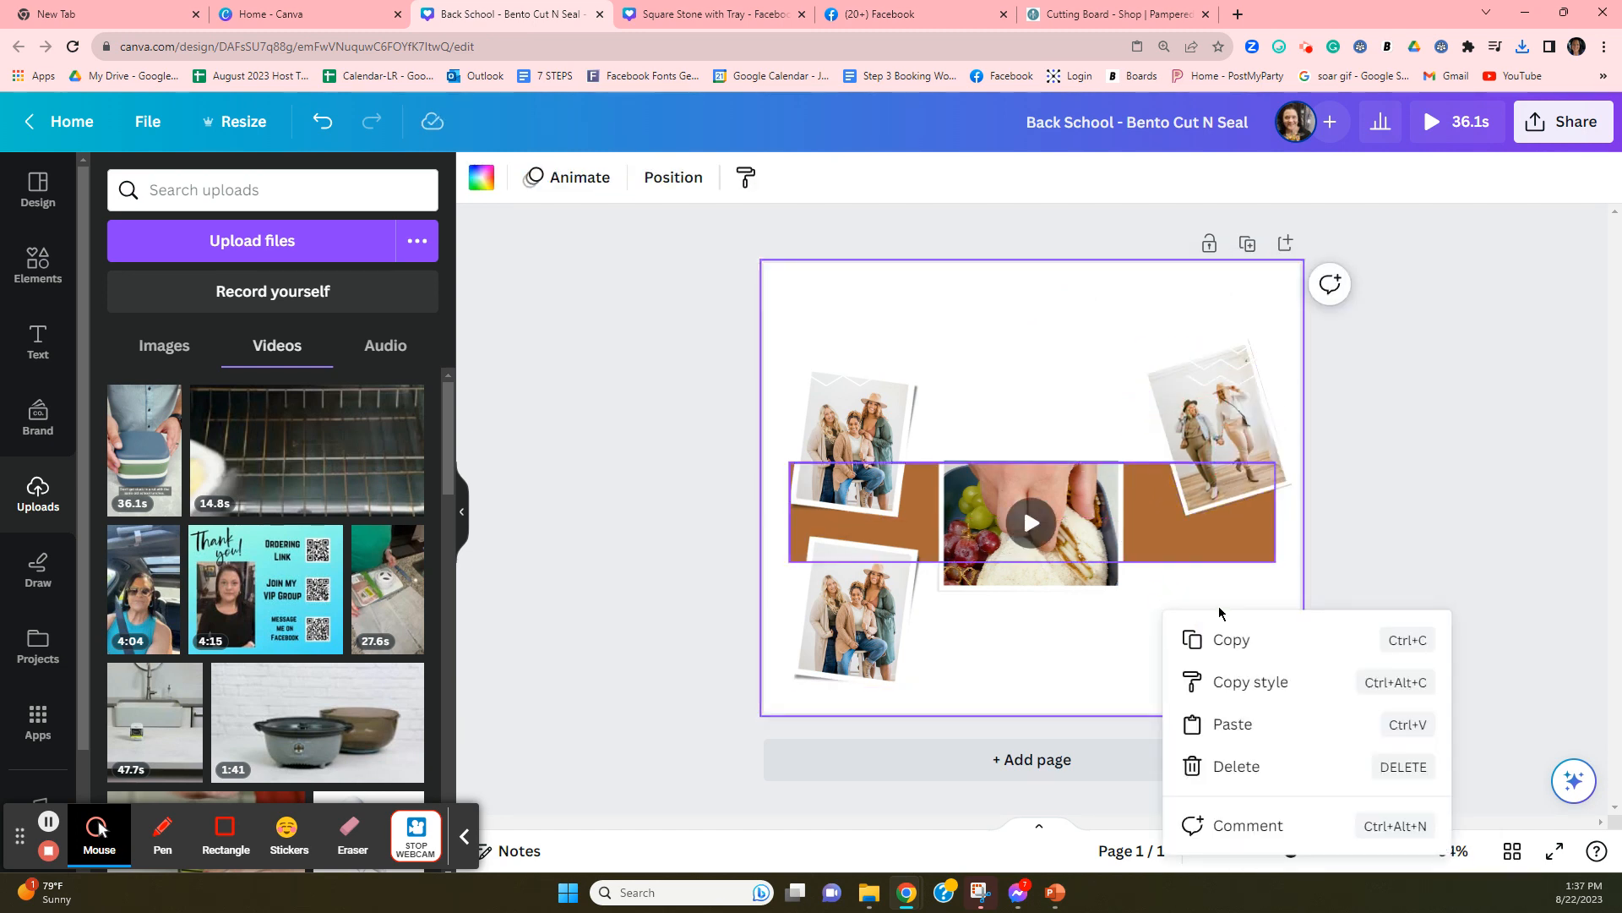
pyautogui.click(1235, 724)
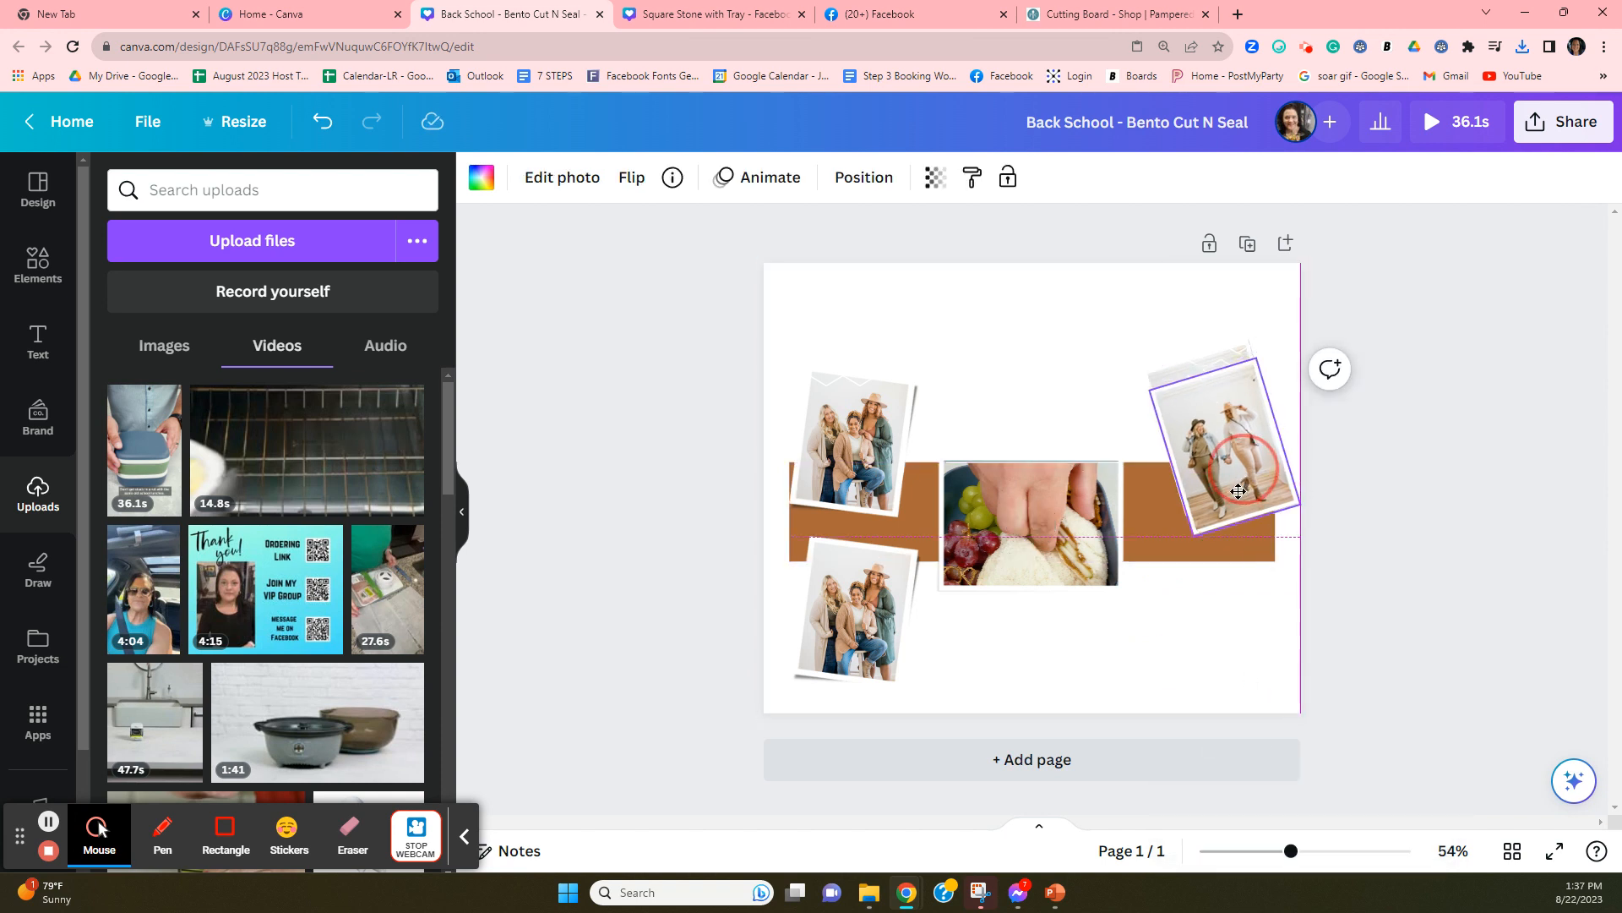
pyautogui.moveTo(1219, 431); pyautogui.dragTo(1214, 625)
# Enlarge the lunchtime video and move it to the page's left side, shifting both left photo frames to the right side
pyautogui.click(1074, 566)
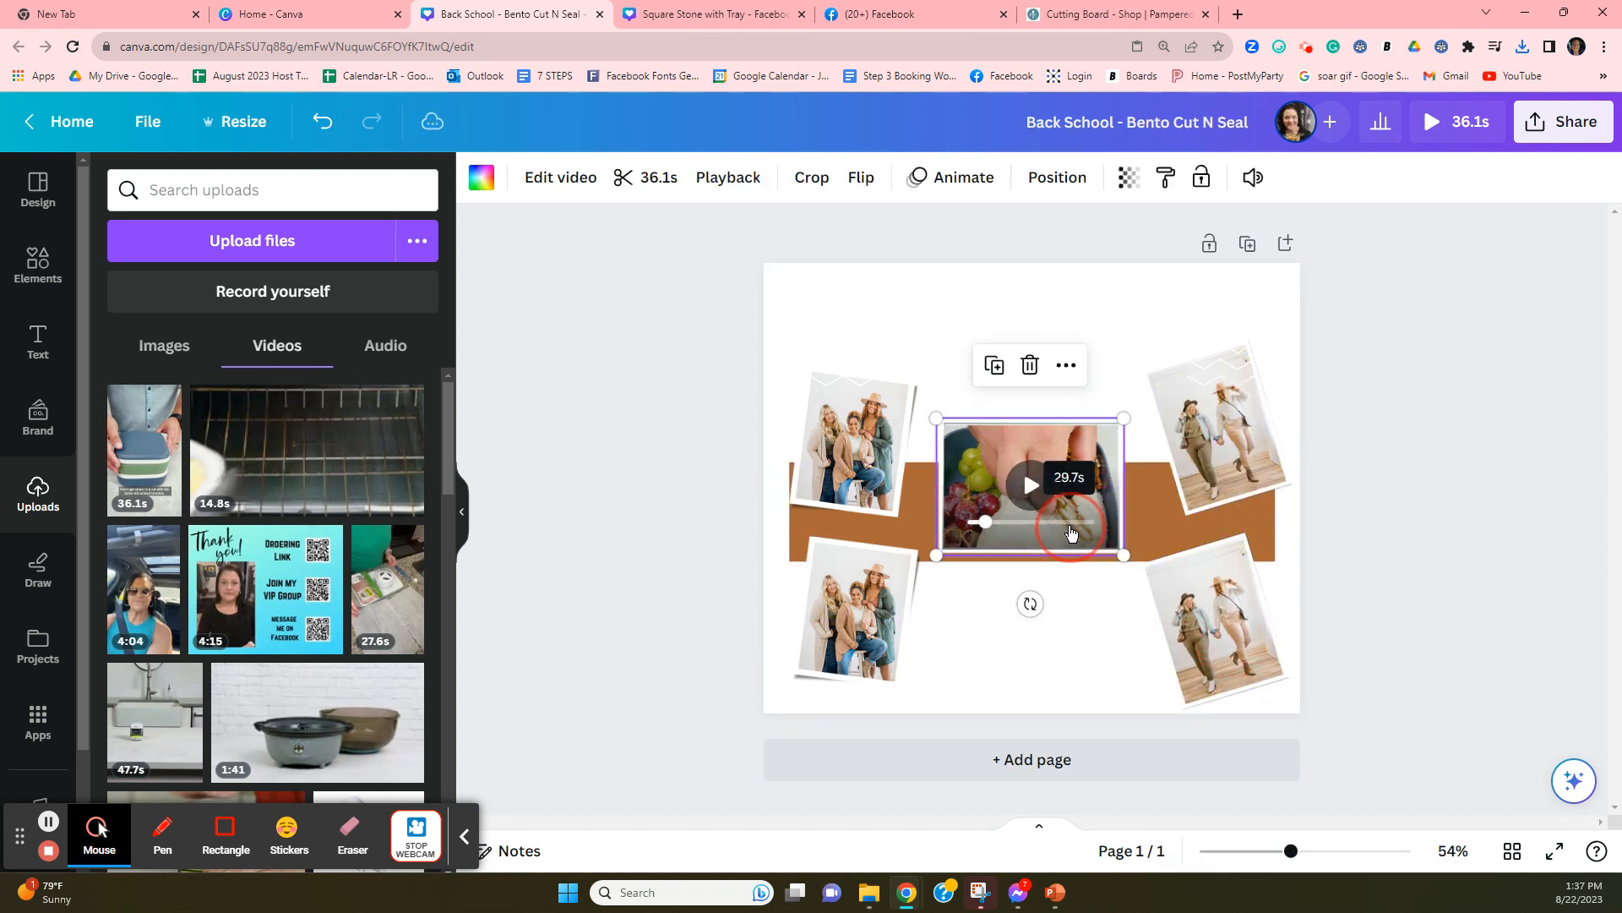
pyautogui.moveTo(1123, 420); pyautogui.dragTo(1204, 364)
pyautogui.moveTo(1145, 448); pyautogui.dragTo(1117, 511)
pyautogui.moveTo(850, 448); pyautogui.dragTo(1147, 357)
pyautogui.moveTo(836, 613); pyautogui.dragTo(1142, 655)
pyautogui.moveTo(1047, 541); pyautogui.dragTo(899, 538)
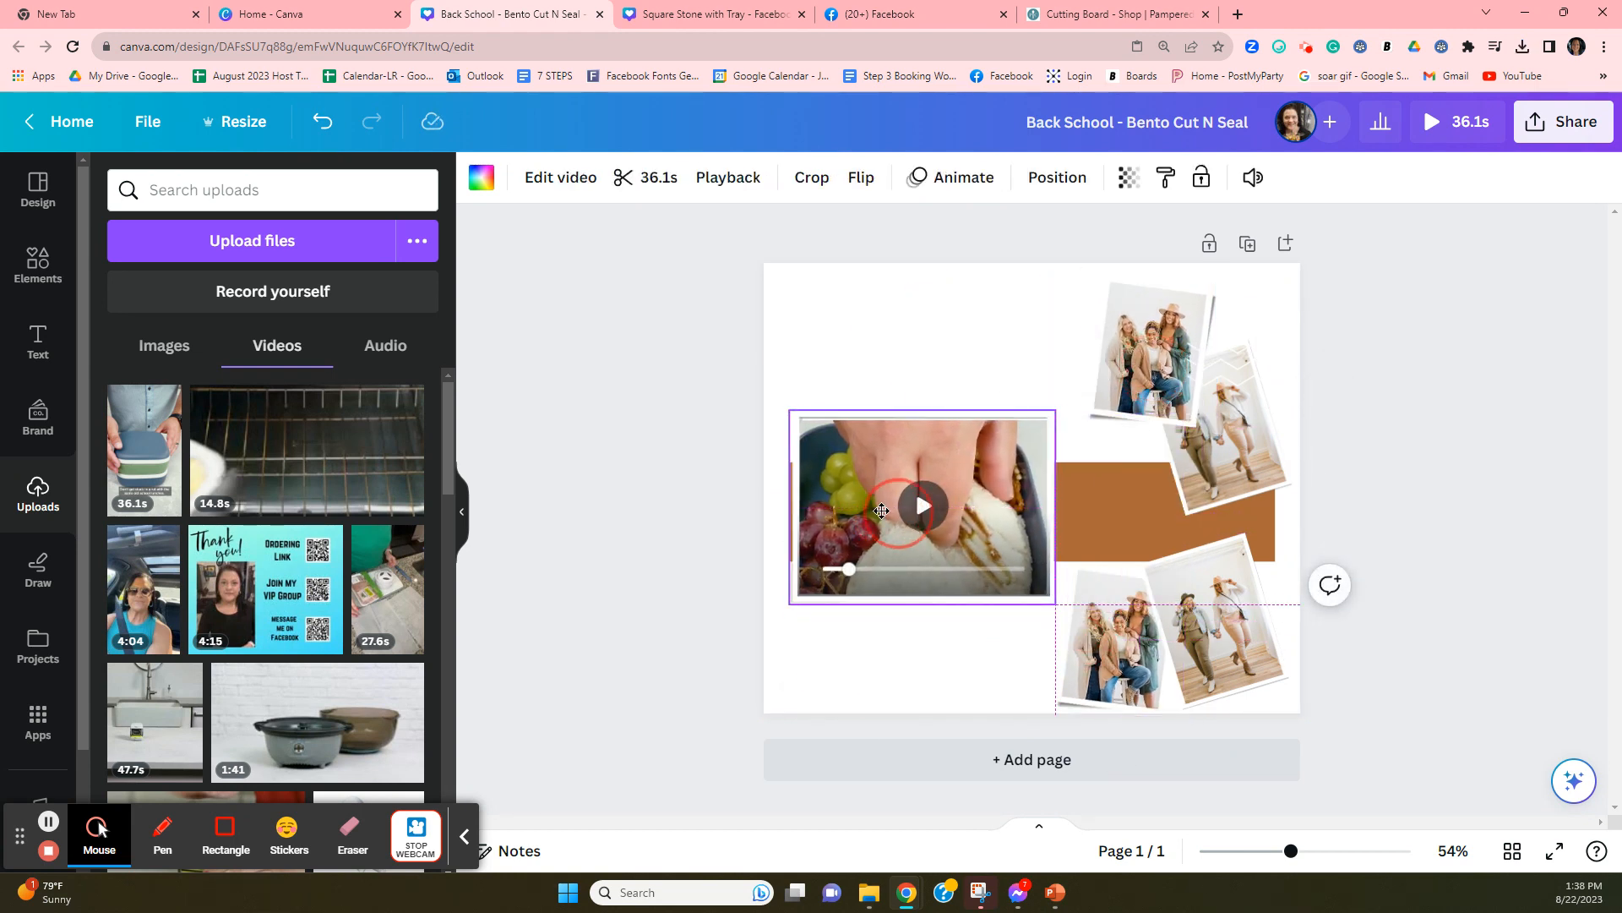
# Spread the four photo frames apart around the video, two along the bottom edge and two on the right side
pyautogui.moveTo(1230, 615); pyautogui.dragTo(1254, 638)
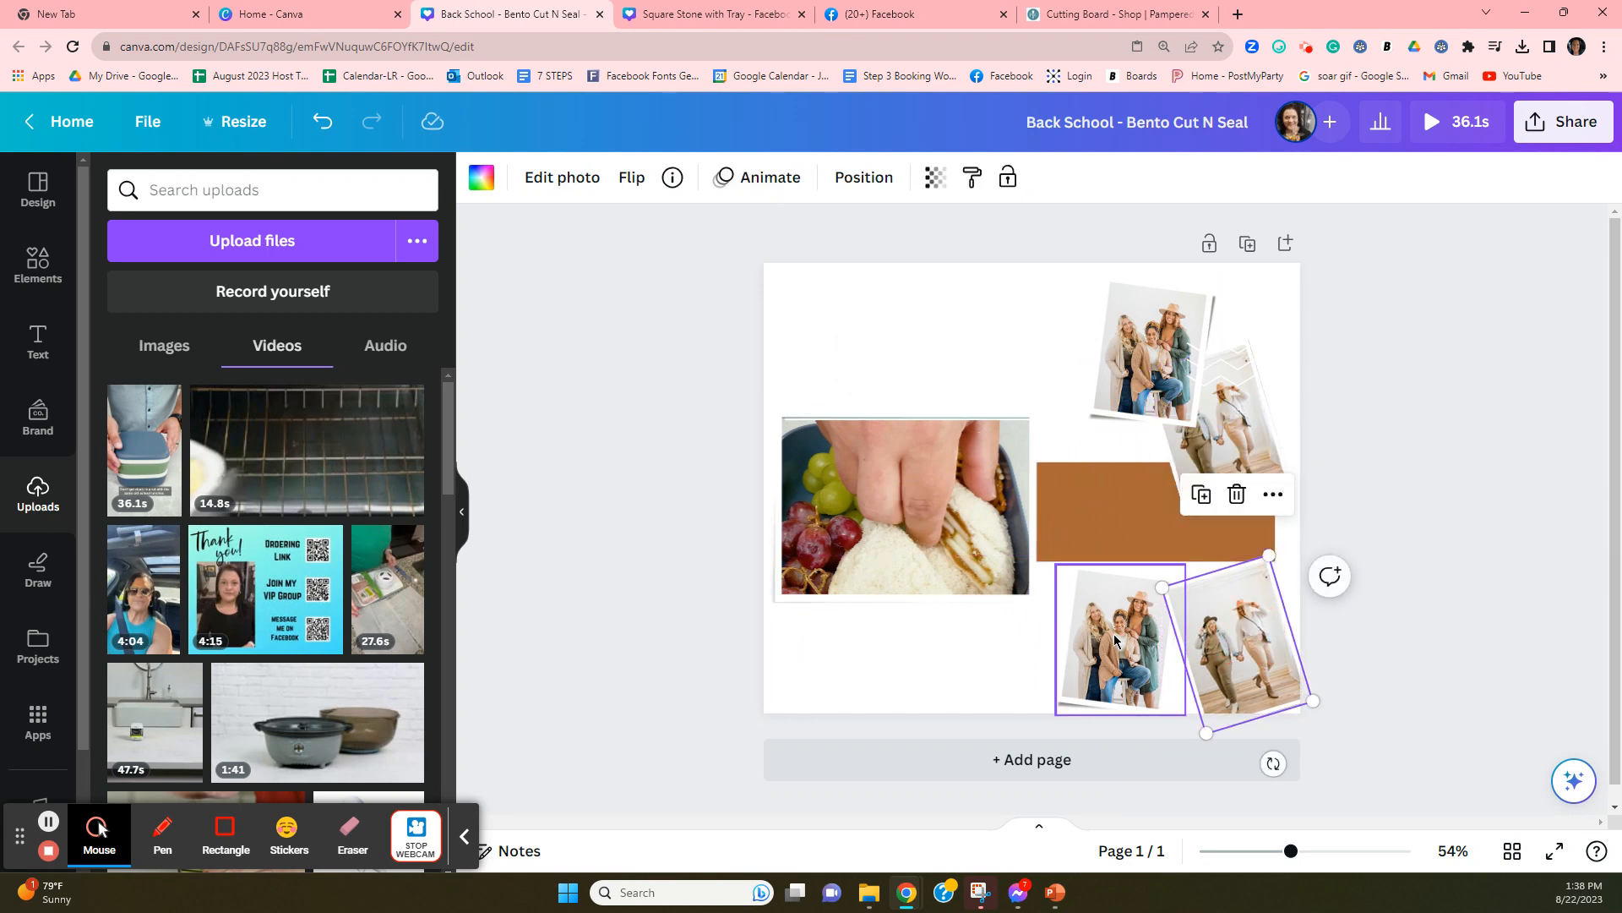
pyautogui.moveTo(1119, 638); pyautogui.dragTo(991, 640)
pyautogui.moveTo(1210, 629); pyautogui.dragTo(1191, 630)
pyautogui.moveTo(1225, 431); pyautogui.dragTo(1143, 504)
pyautogui.moveTo(1190, 302); pyautogui.dragTo(1253, 303)
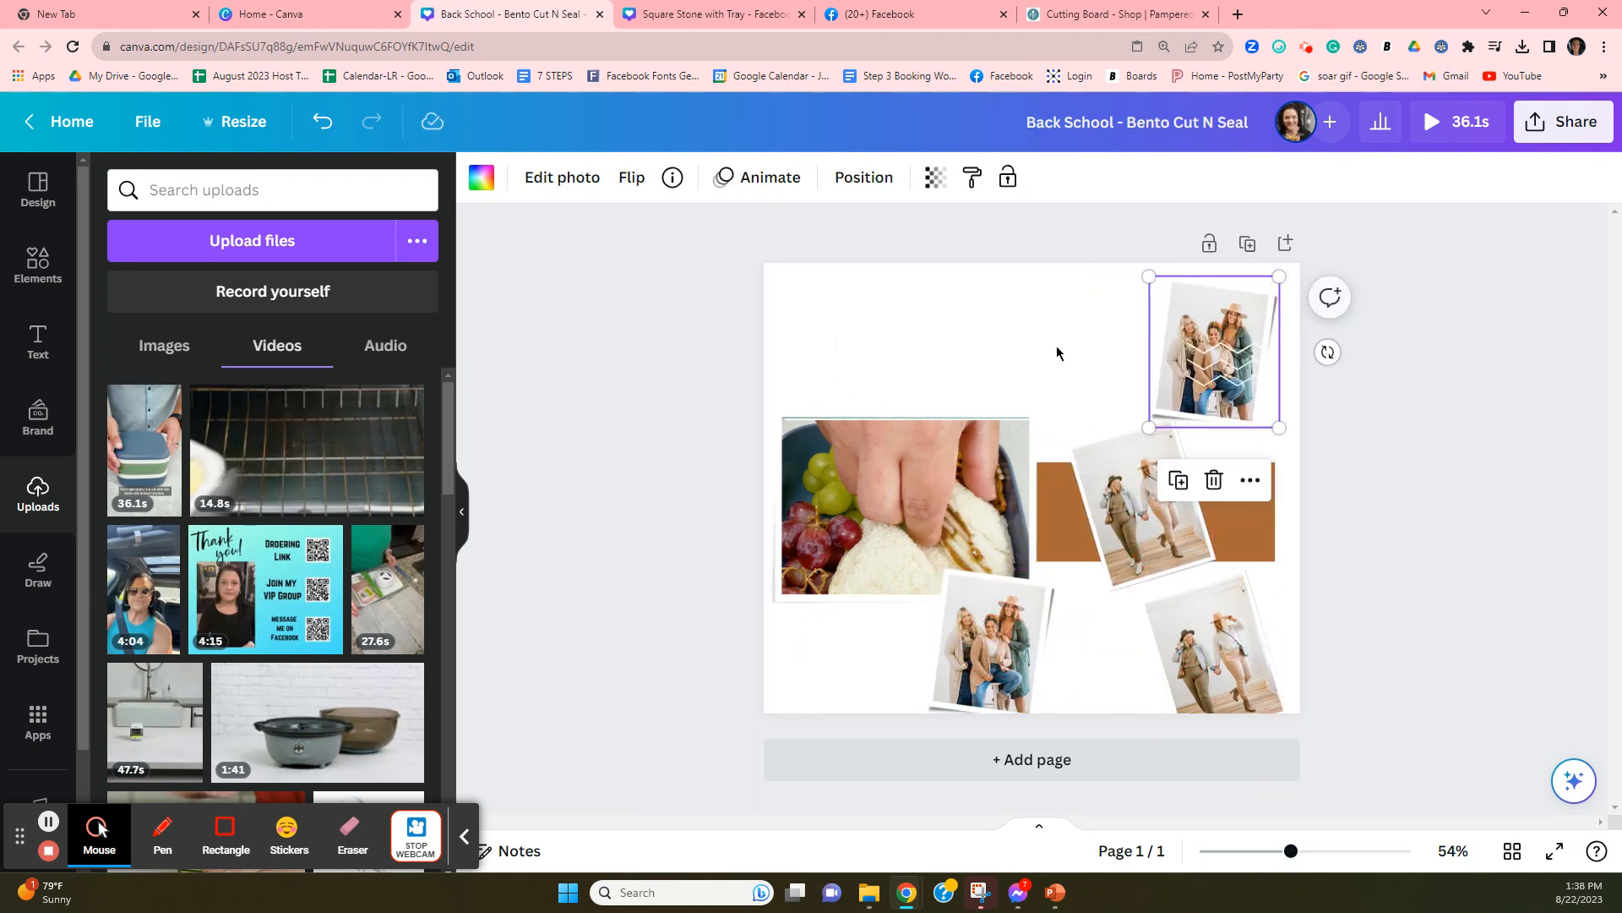
# Enlarge the video to fill the page's upper left, and arrange three photo frames below it and one to its right
pyautogui.click(957, 476)
pyautogui.moveTo(1029, 409)
pyautogui.mouseDown()
pyautogui.moveTo(1079, 344)
pyautogui.moveTo(1150, 331)
pyautogui.moveTo(1022, 387)
pyautogui.mouseUp()
pyautogui.click(989, 642)
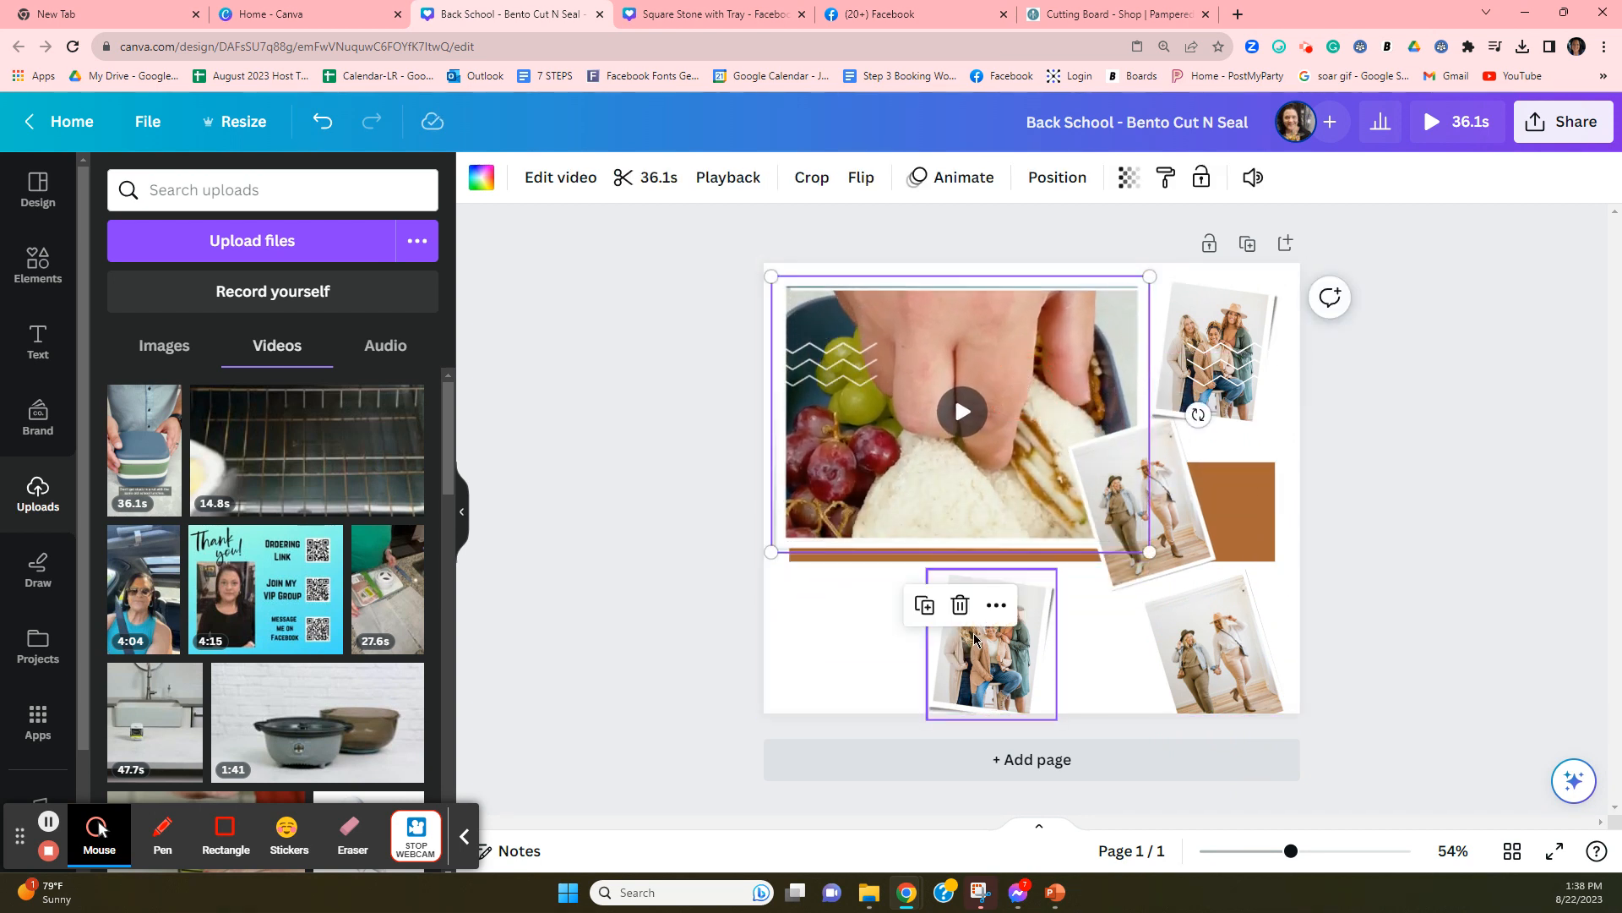
pyautogui.moveTo(989, 642); pyautogui.dragTo(909, 640)
pyautogui.moveTo(1245, 636); pyautogui.dragTo(1099, 619)
pyautogui.moveTo(1187, 516); pyautogui.dragTo(1261, 632)
pyautogui.moveTo(1235, 362); pyautogui.dragTo(1246, 433)
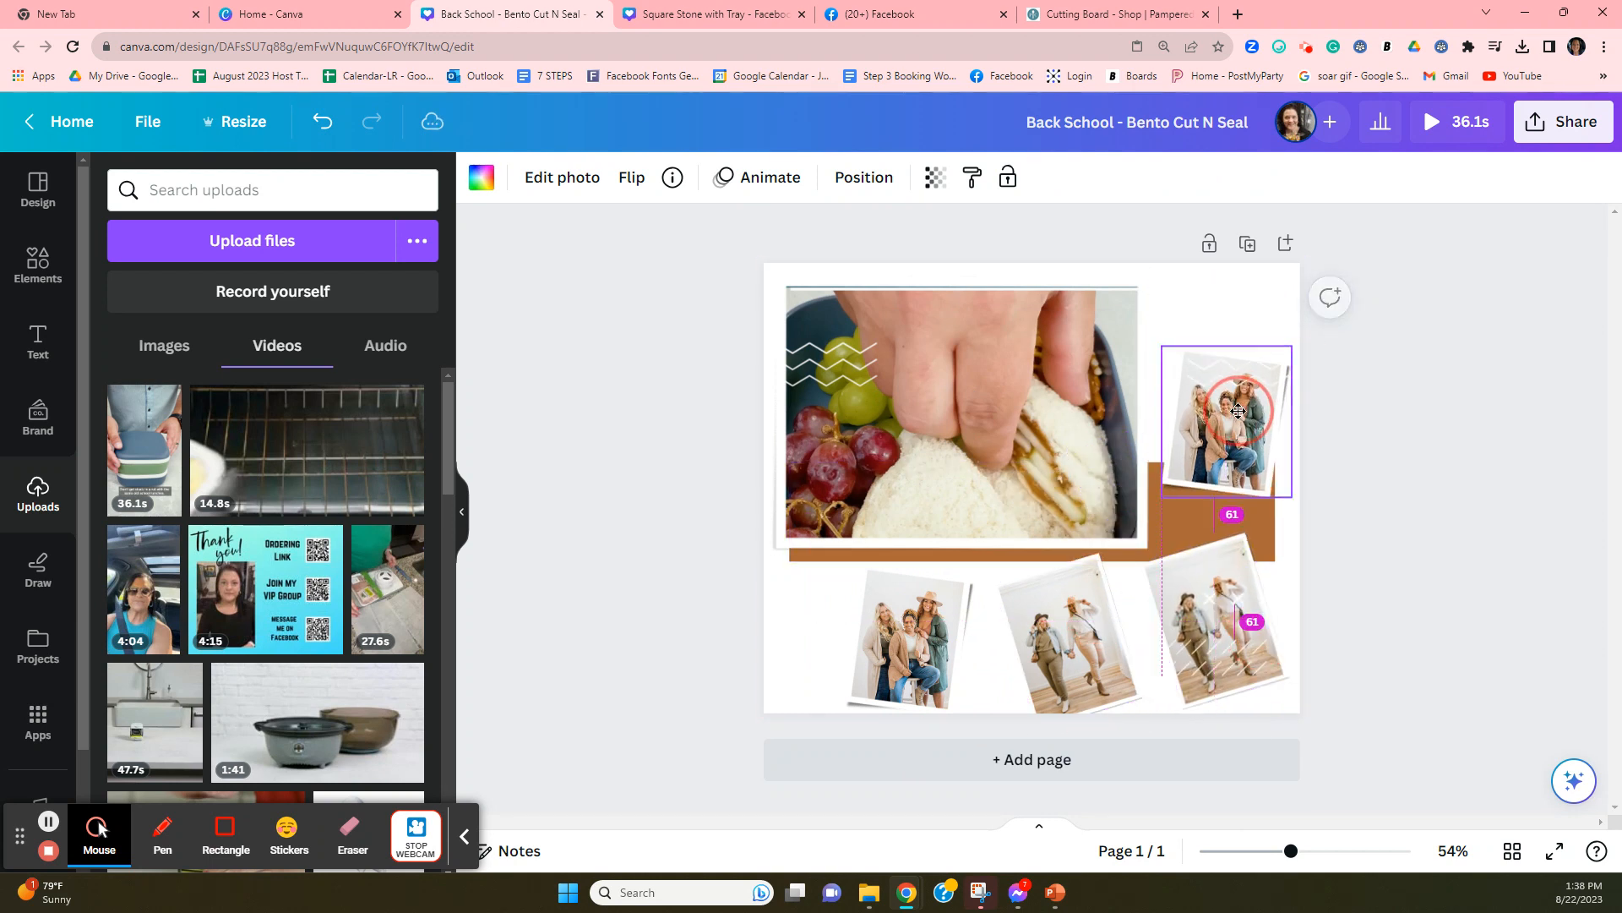
# Shift the two left bottom frames further left, and move the frame beside the video to the page's right edge
pyautogui.click(1454, 435)
pyautogui.moveTo(896, 650); pyautogui.dragTo(832, 639)
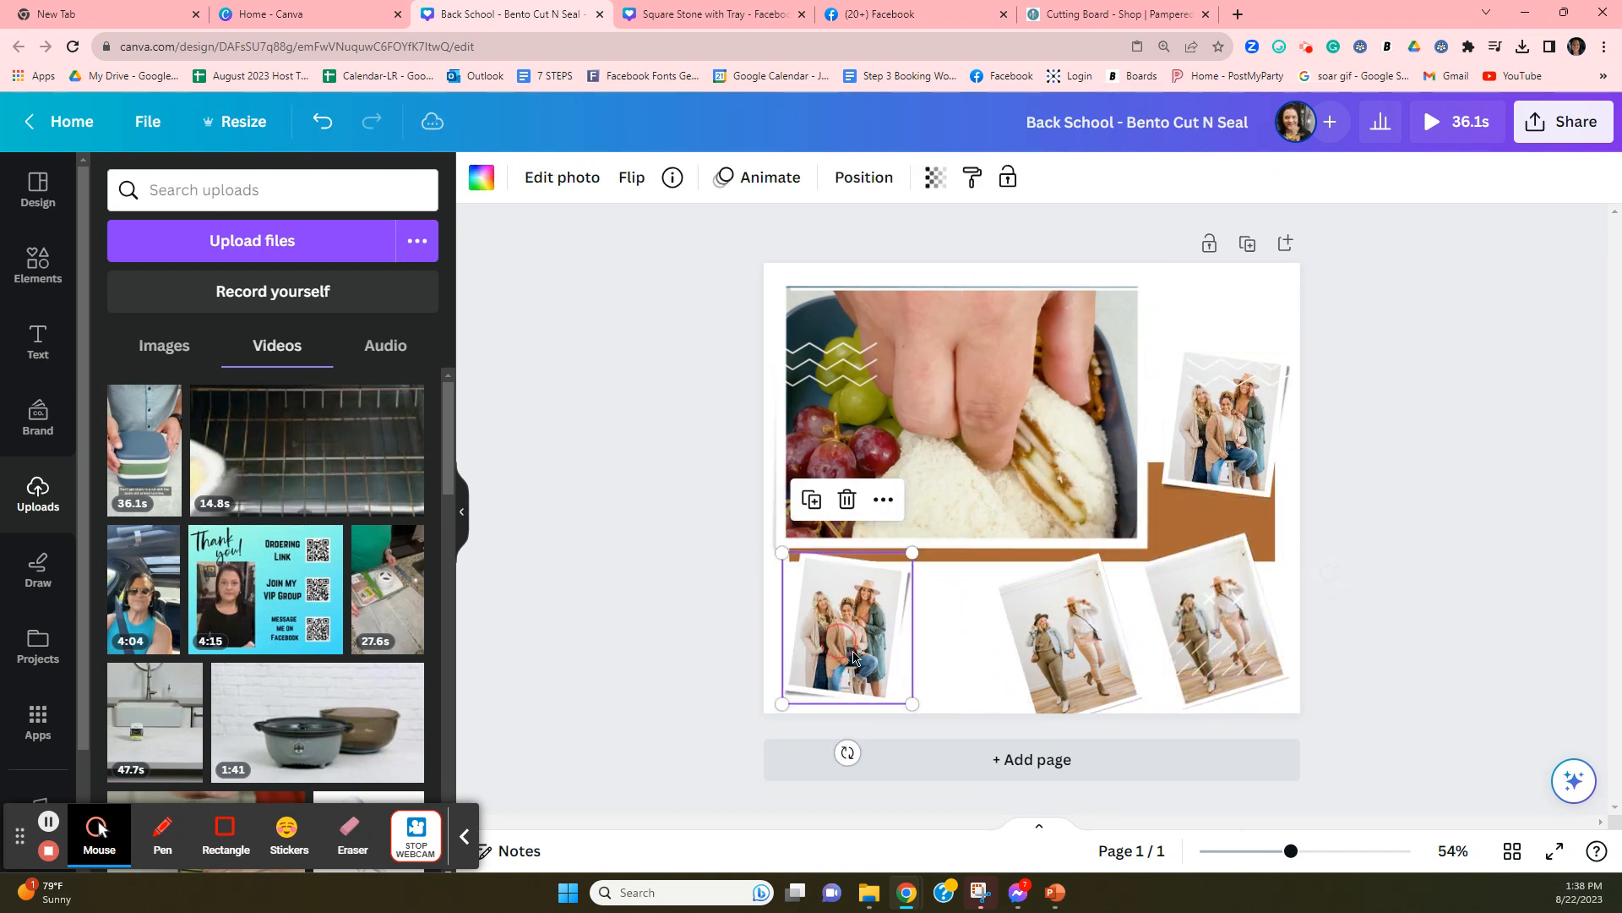
pyautogui.moveTo(1074, 646); pyautogui.dragTo(1043, 646)
pyautogui.click(1166, 655)
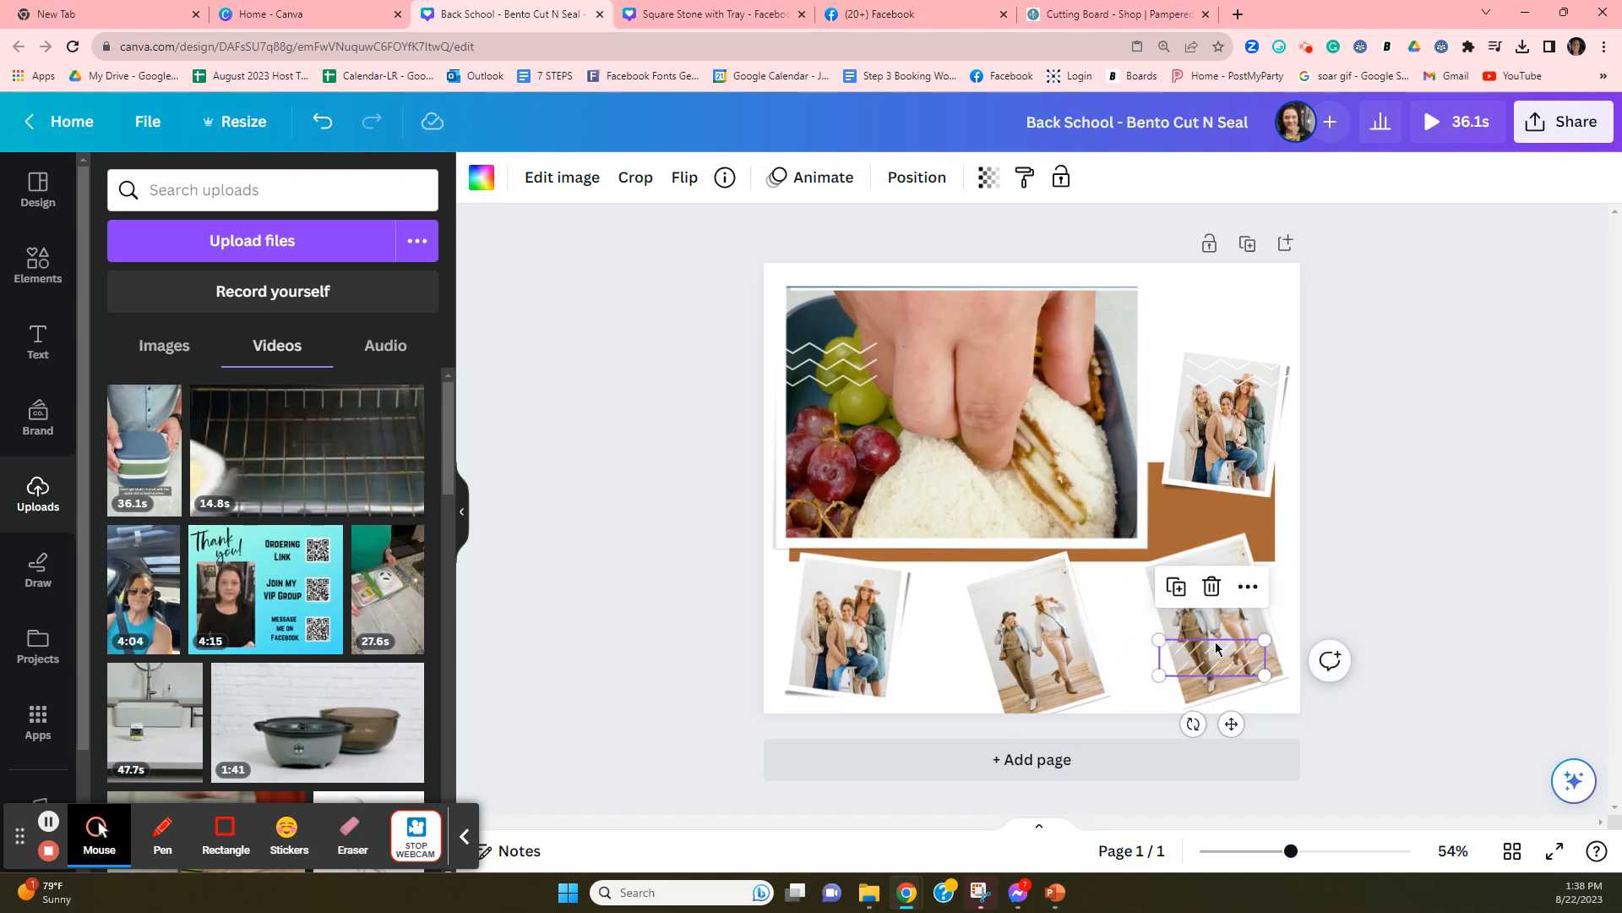
pyautogui.moveTo(1200, 397); pyautogui.dragTo(1221, 420)
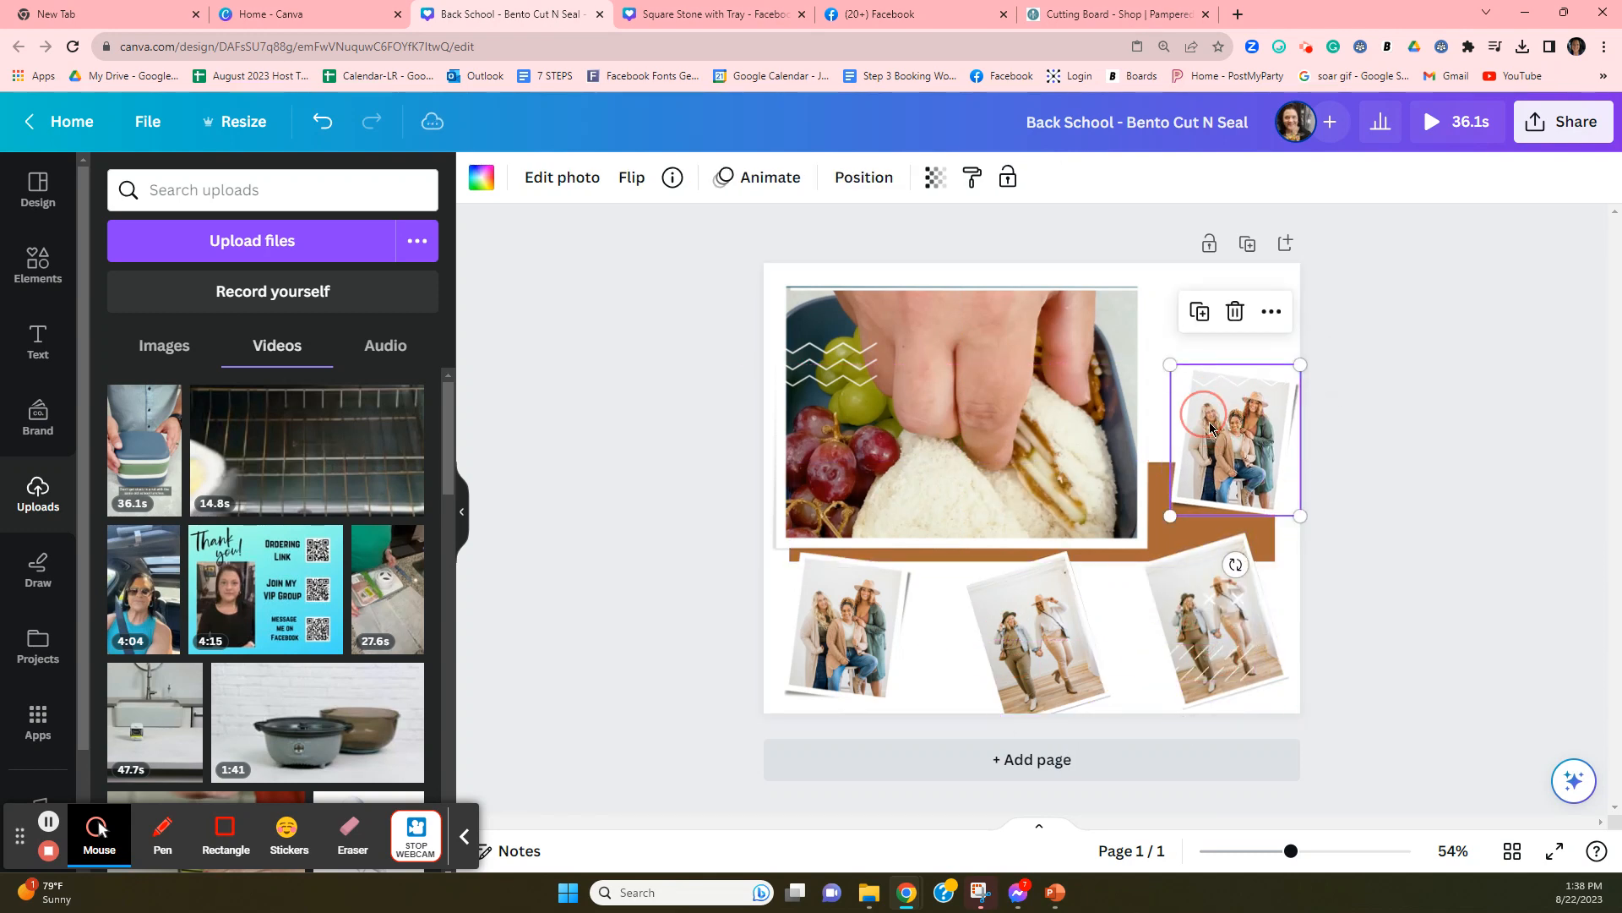
# Tilt the lower-right photo frame clockwise, then straighten the middle bottom frame and centre it at the page's bottom edge
pyautogui.click(1221, 608)
pyautogui.moveTo(1242, 741); pyautogui.dragTo(1180, 746)
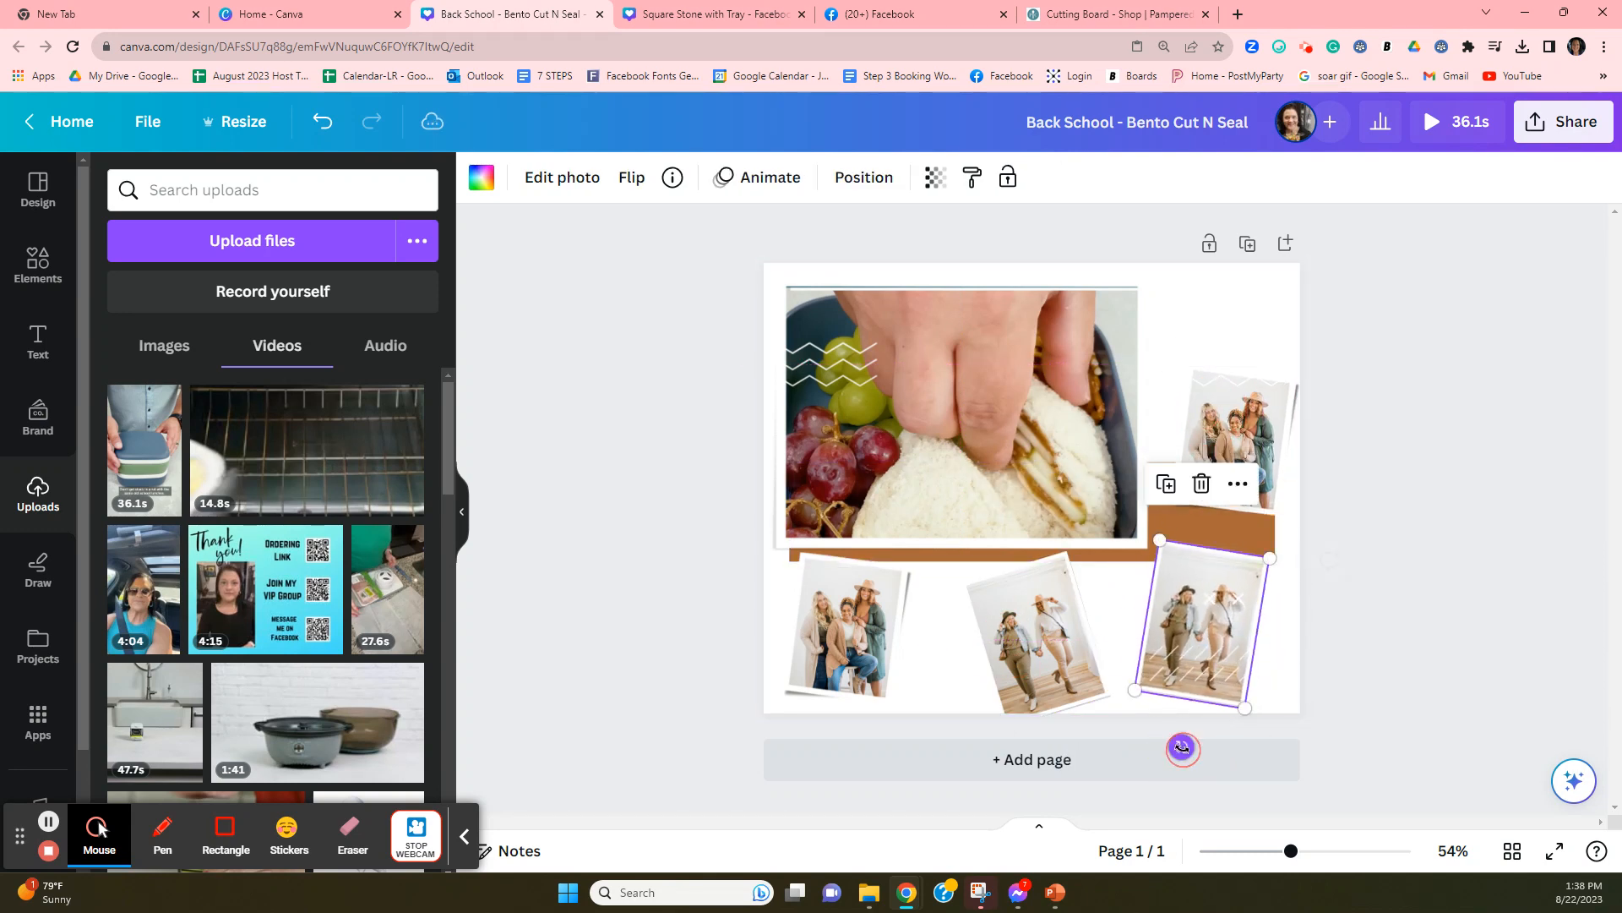
pyautogui.click(1041, 669)
pyautogui.moveTo(1073, 758); pyautogui.dragTo(1037, 762)
pyautogui.moveTo(1017, 580); pyautogui.dragTo(1011, 568)
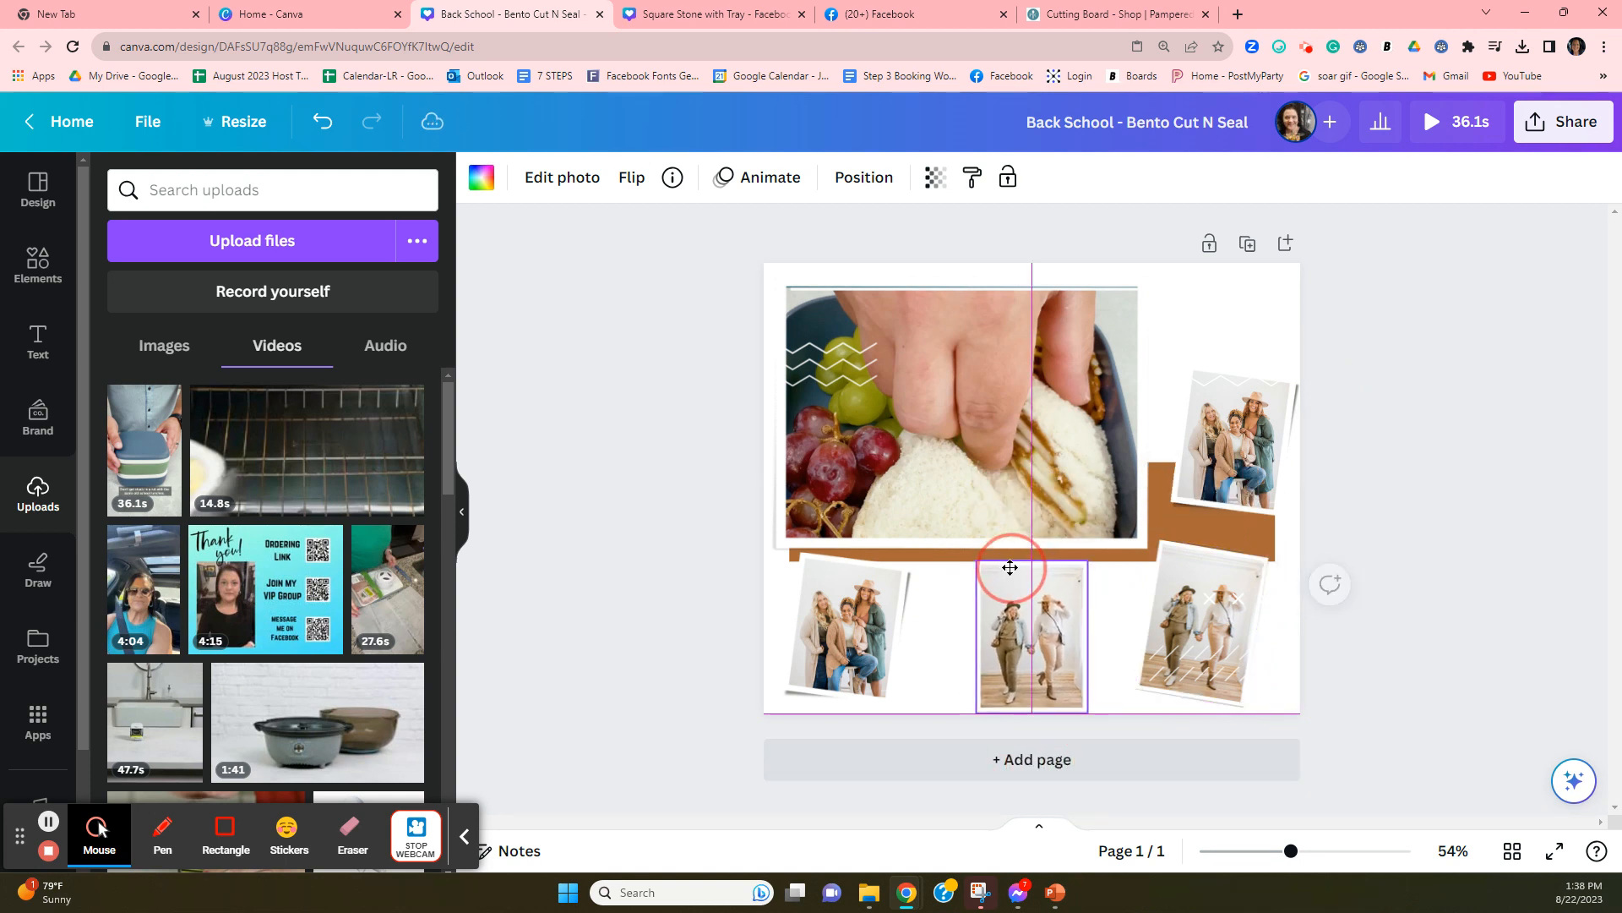
# Upload the images 1012-lg, 1708-lg, 100130-1-lg and Bento from the Downloads folder
pyautogui.click(1467, 513)
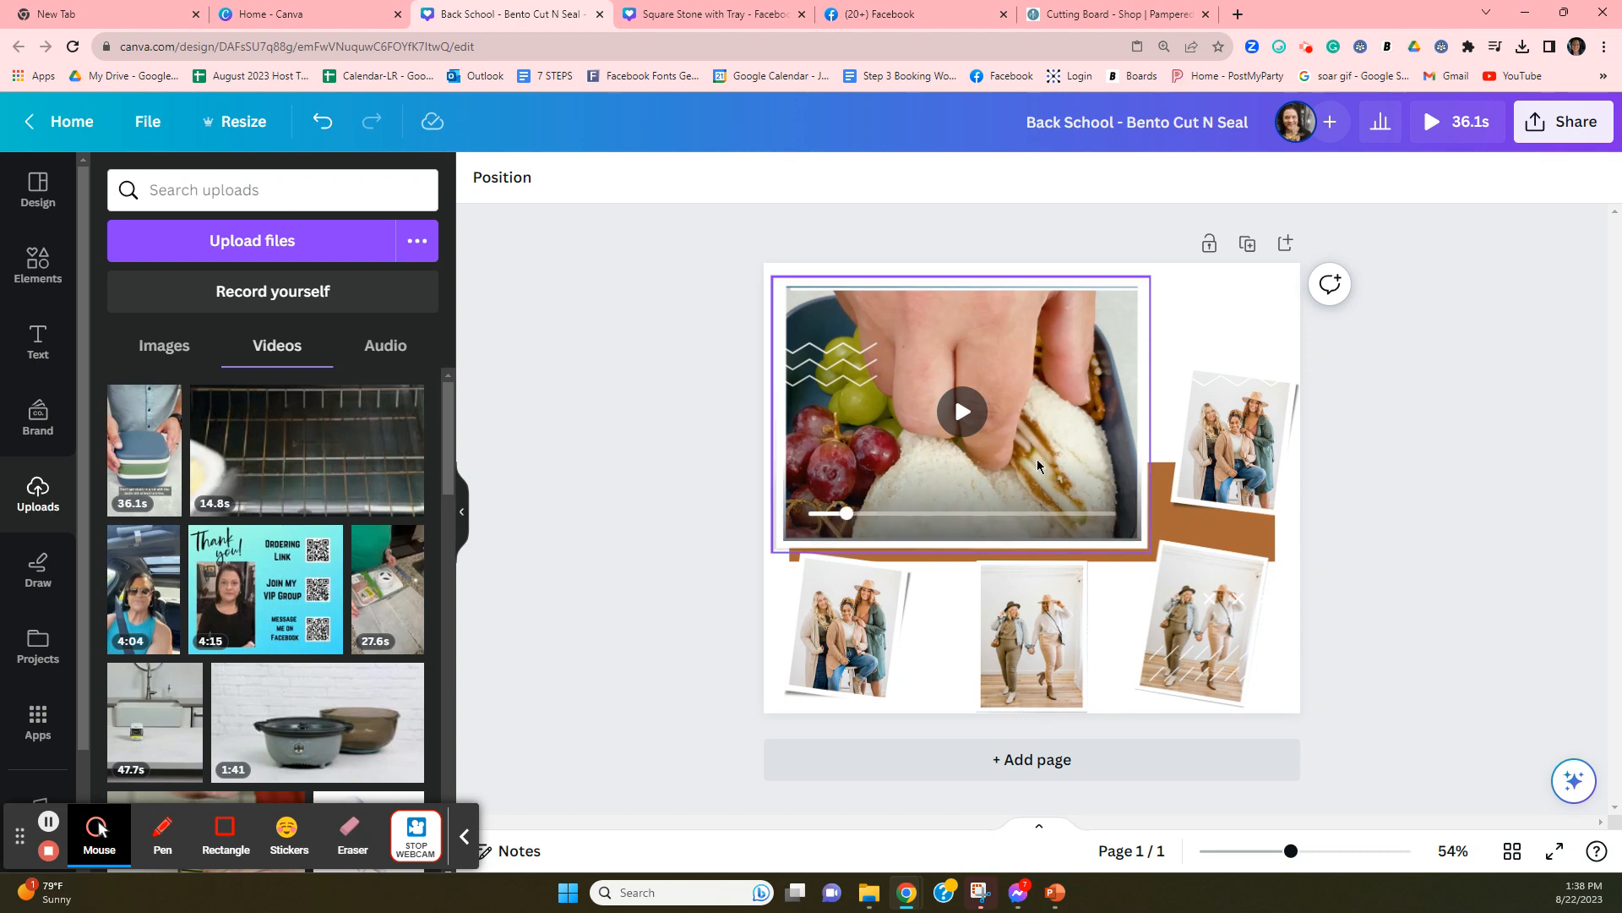
pyautogui.click(169, 347)
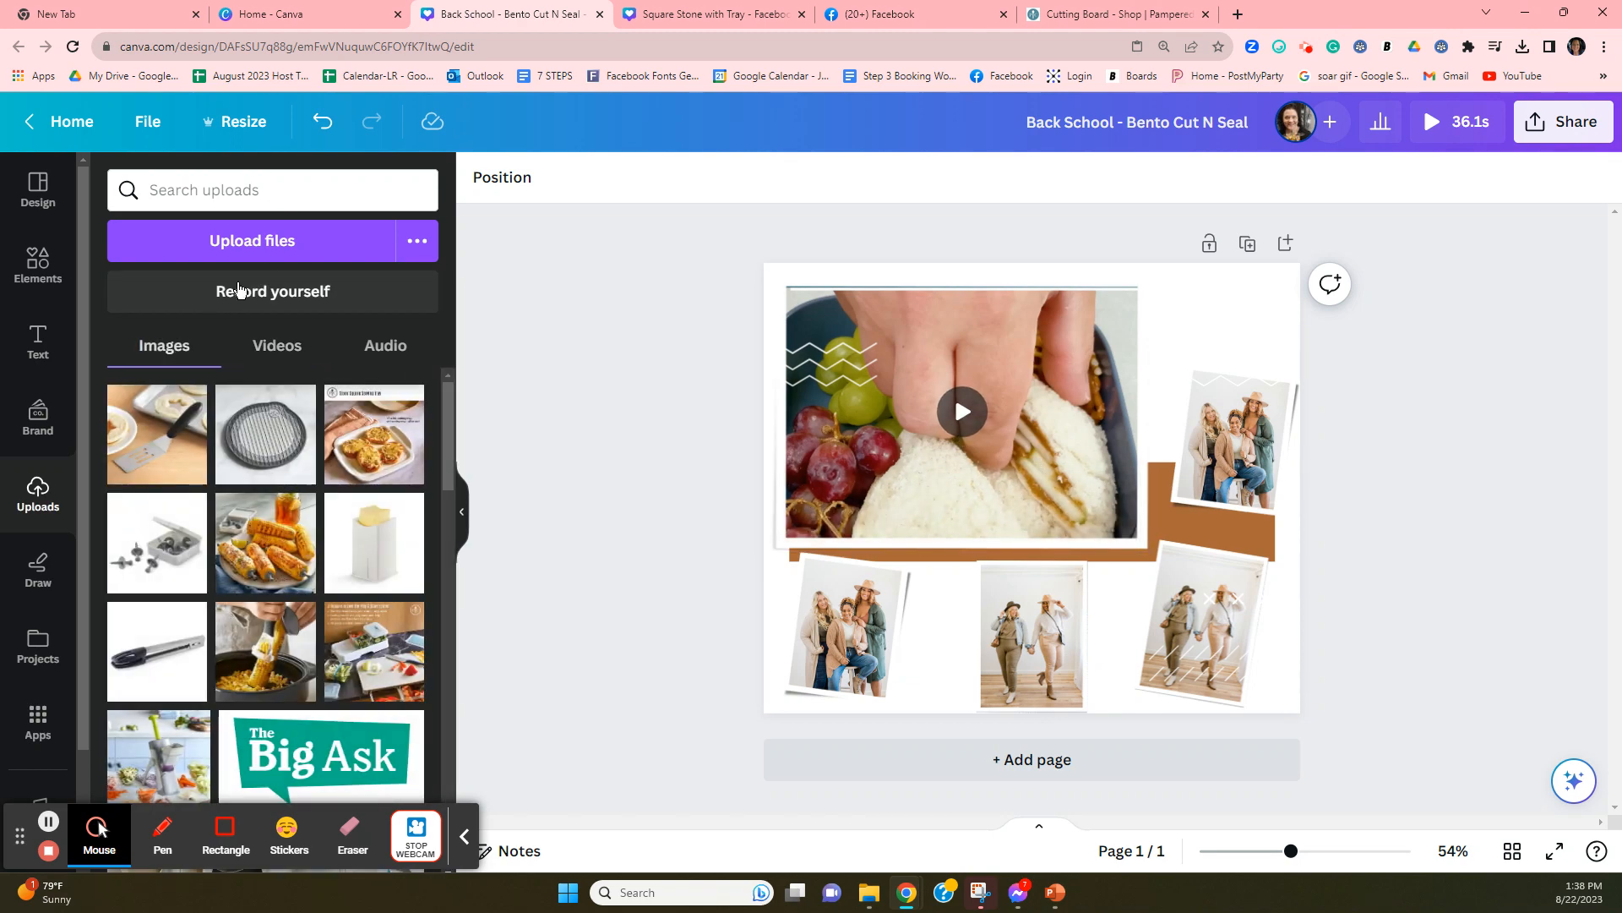
pyautogui.click(269, 250)
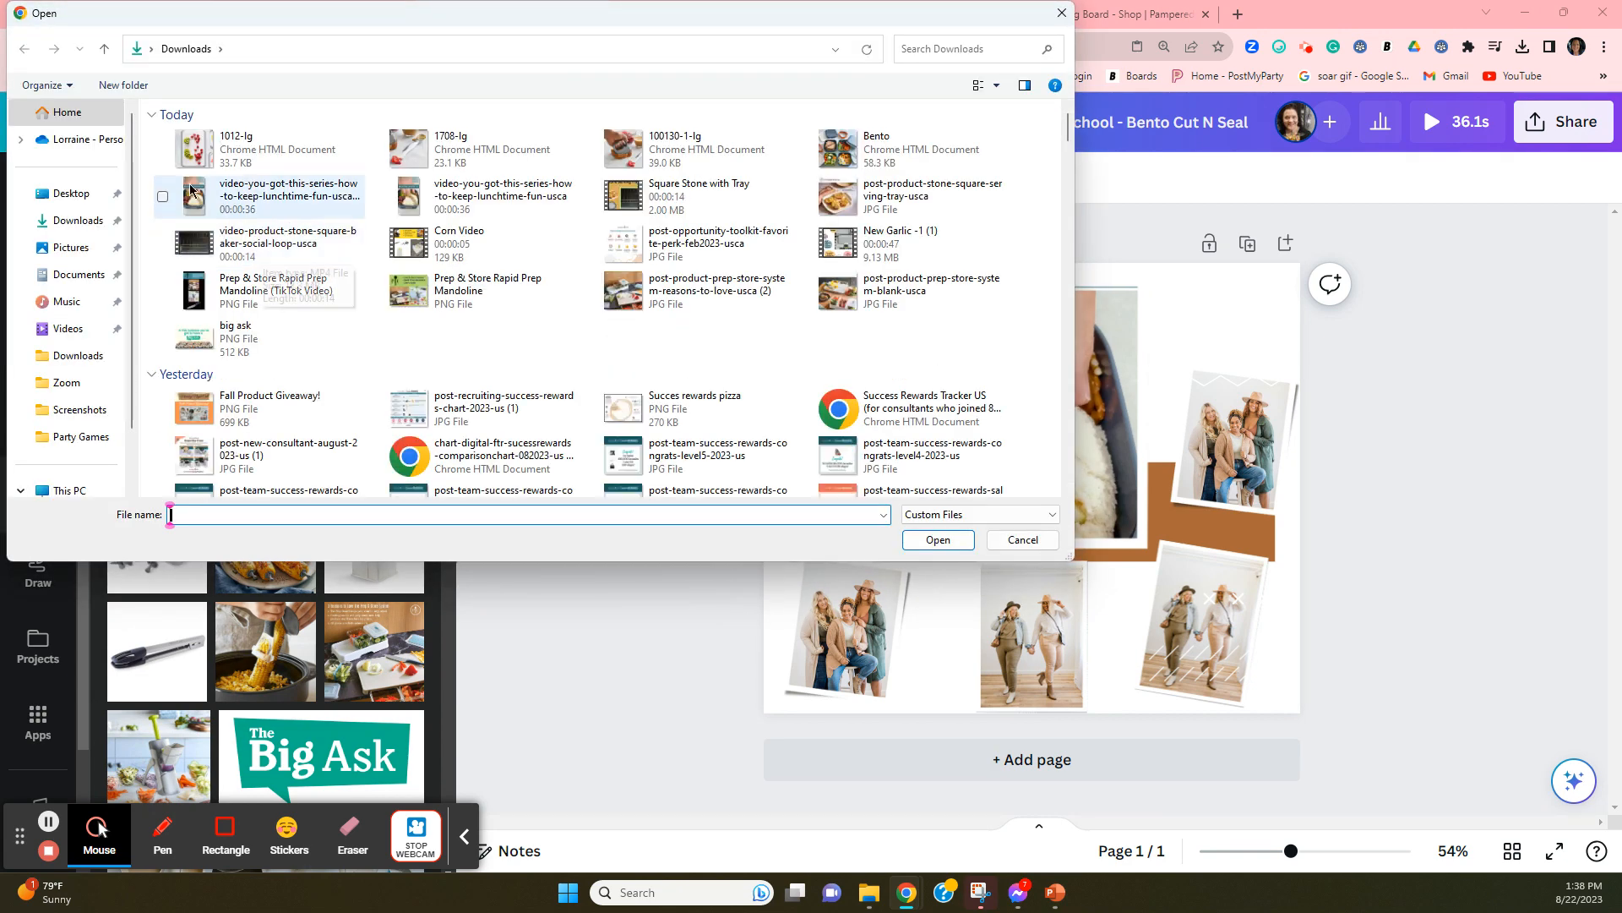
pyautogui.moveTo(174, 144); pyautogui.dragTo(330, 155)
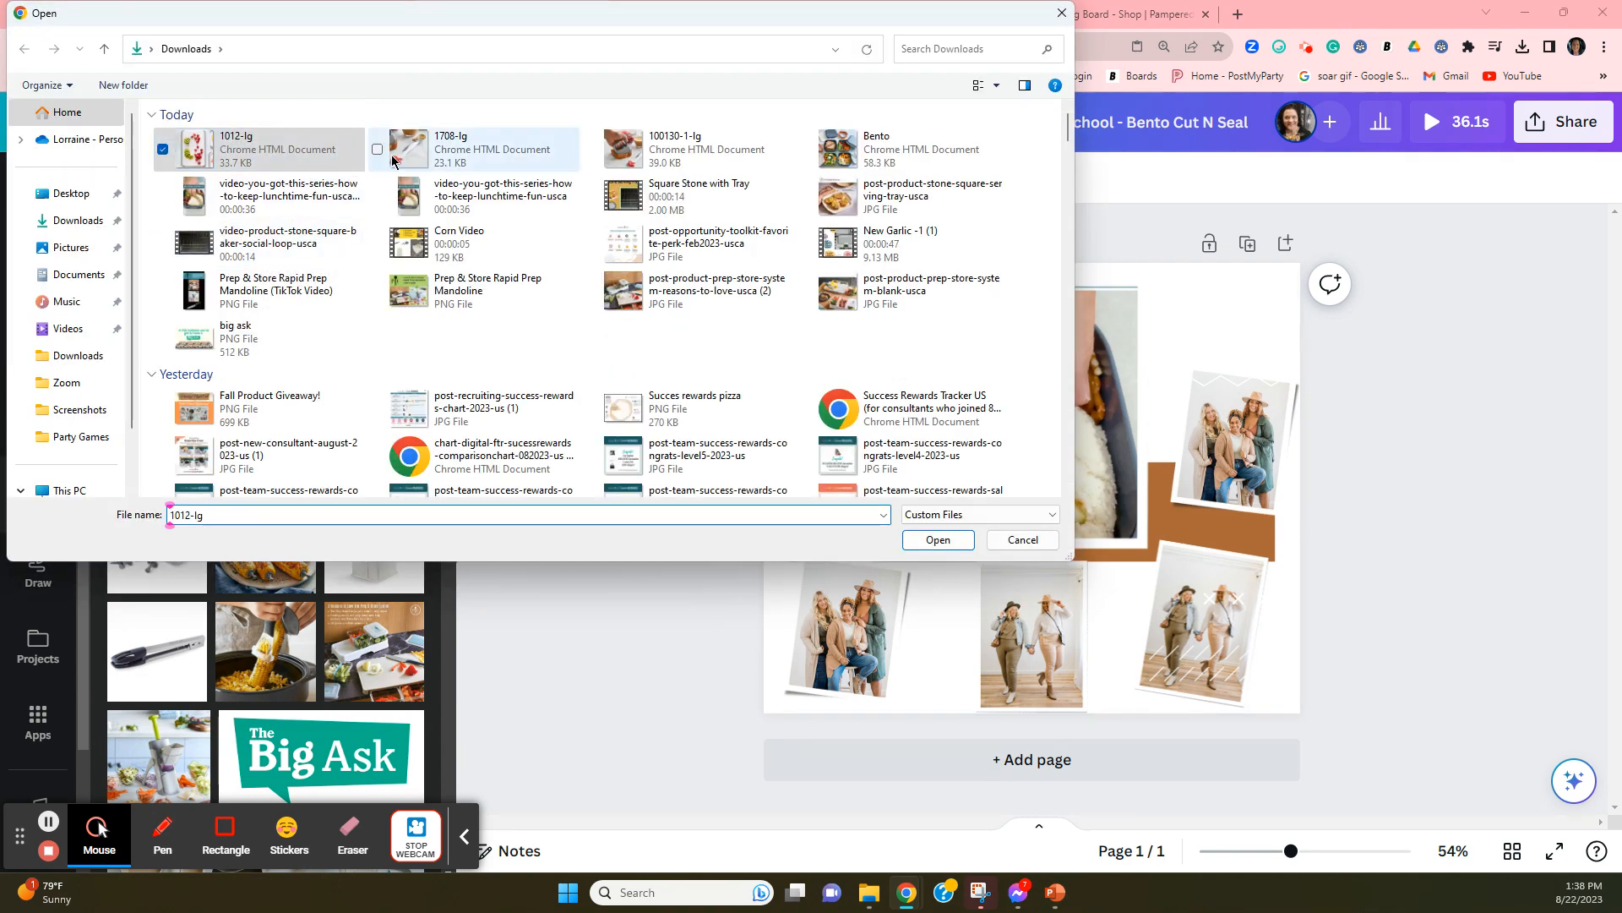
pyautogui.click(374, 157)
pyautogui.moveTo(1027, 184); pyautogui.dragTo(243, 150)
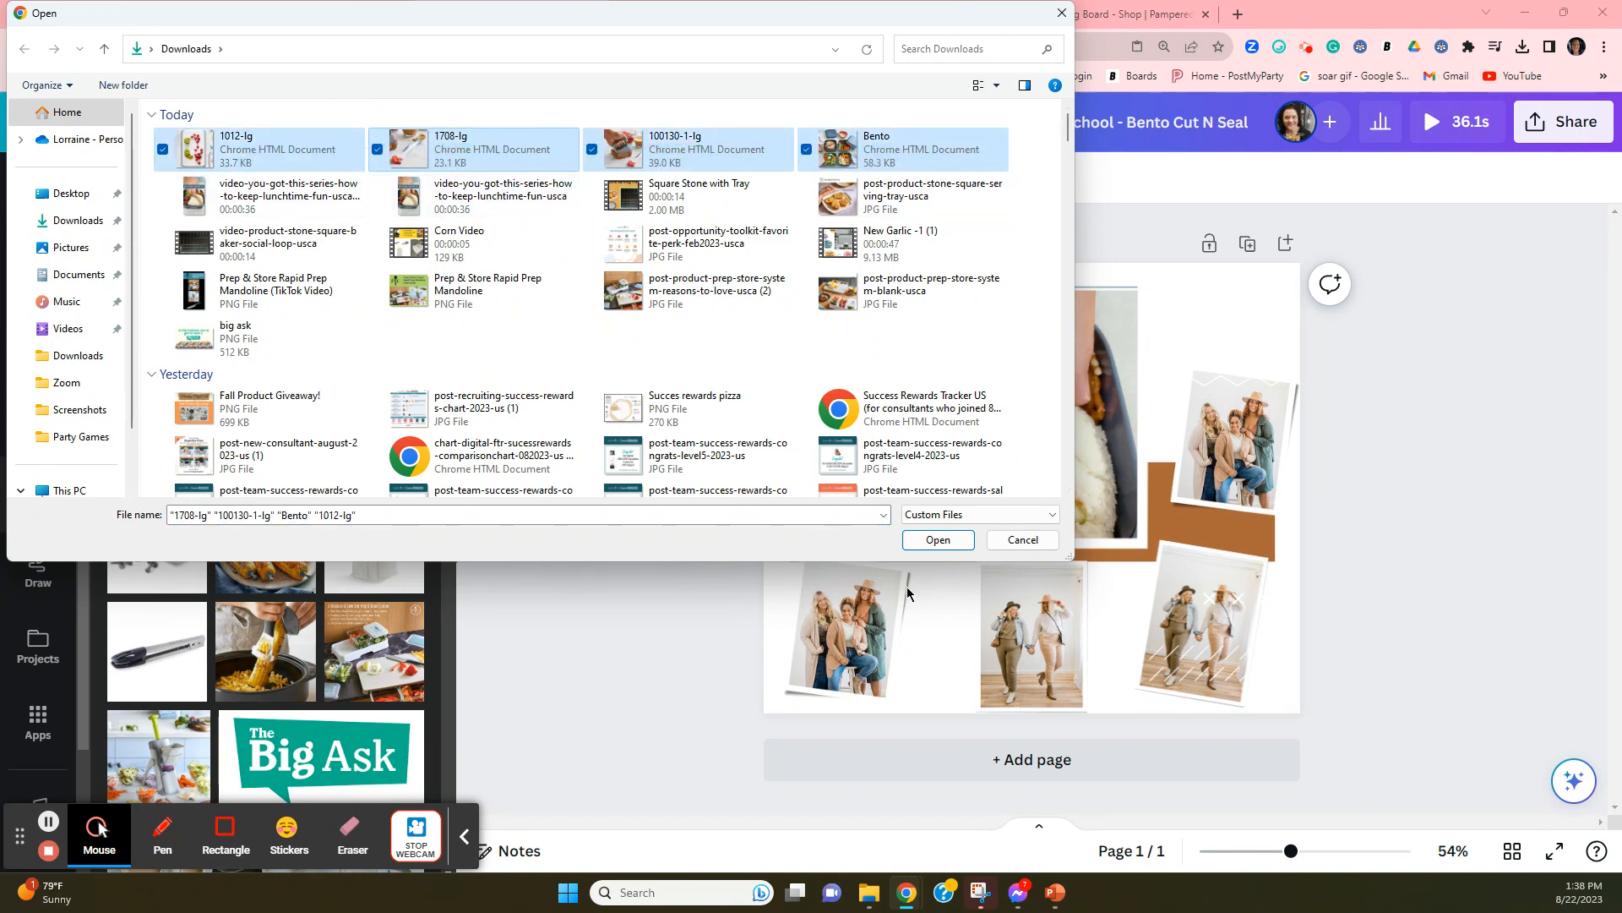
pyautogui.click(938, 540)
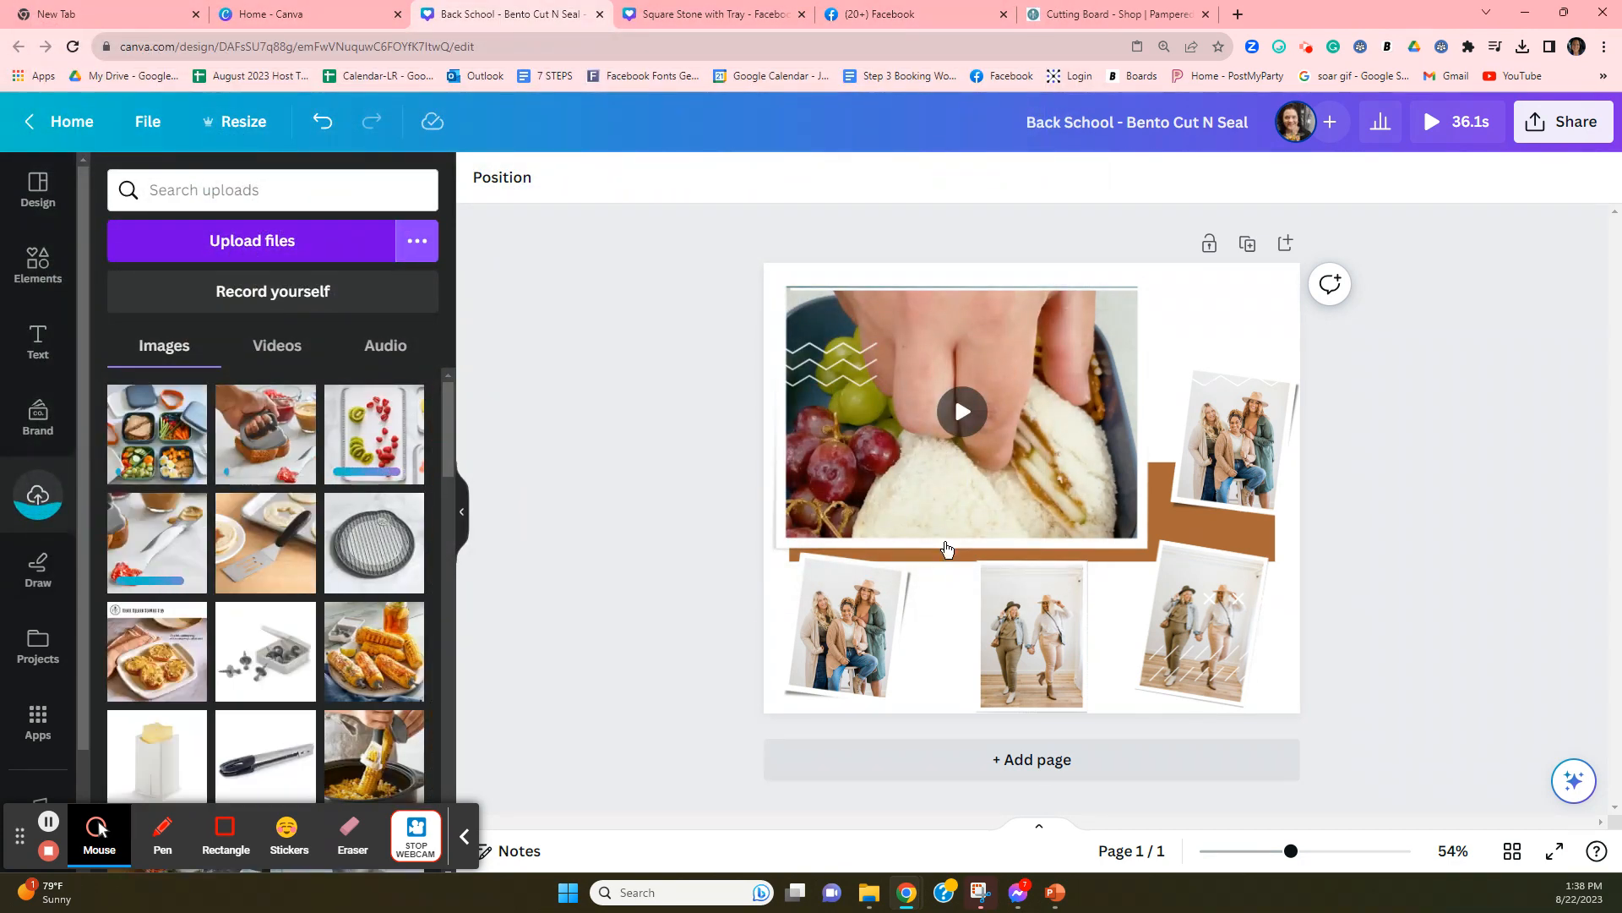
# Nudge the photo frame beside the video slightly left and stretch the brown band past both side edges of the page
pyautogui.click(1255, 419)
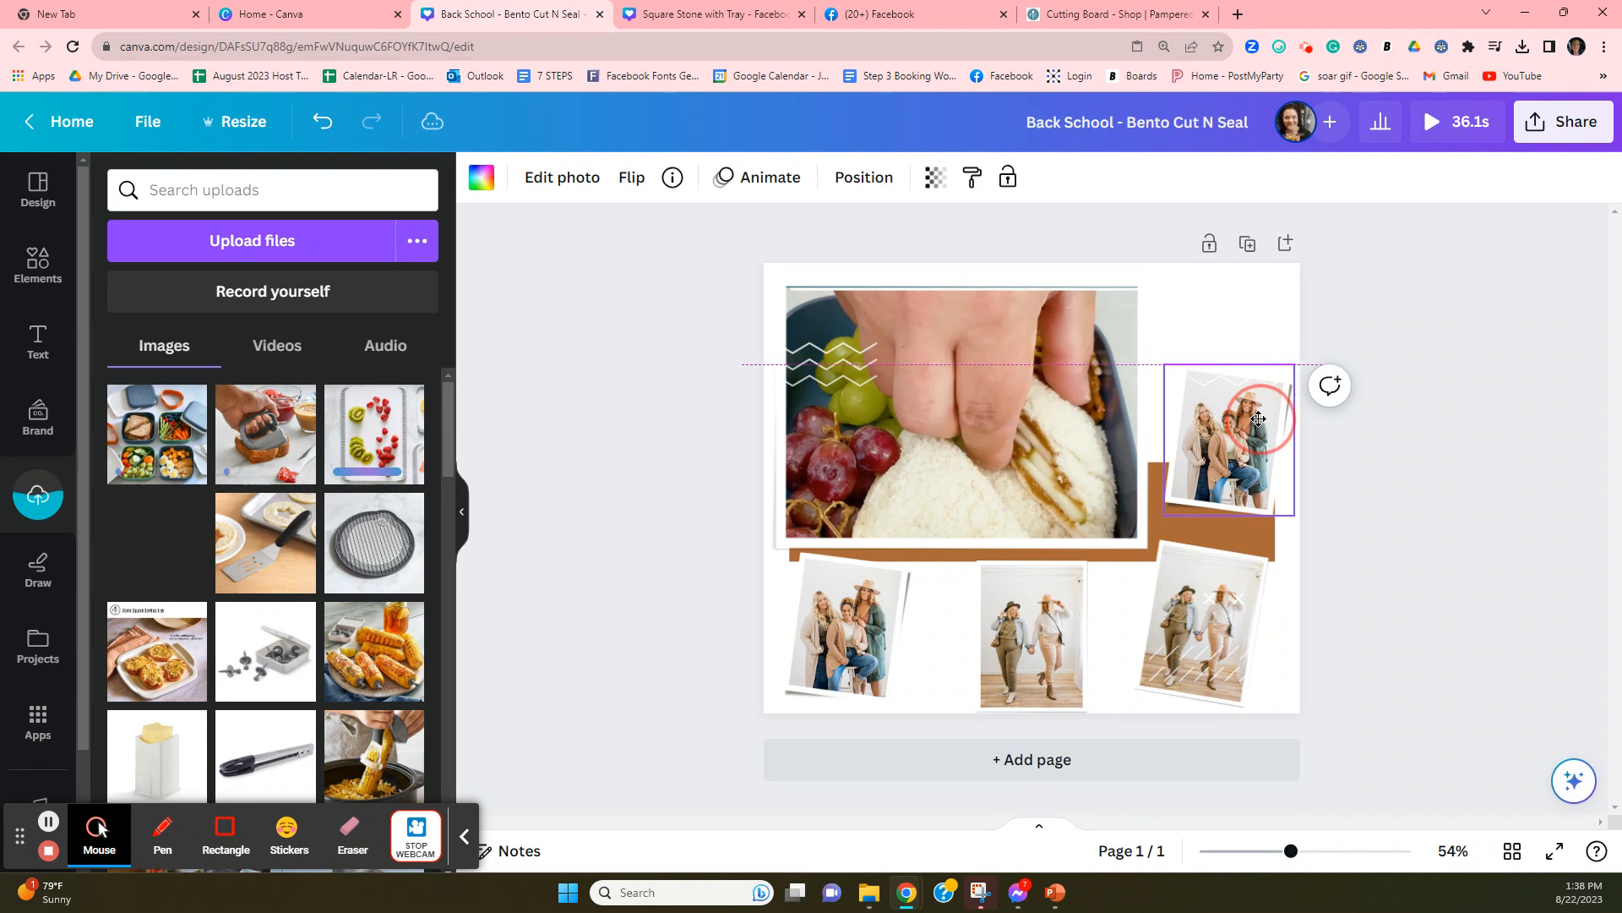
pyautogui.click(1131, 561)
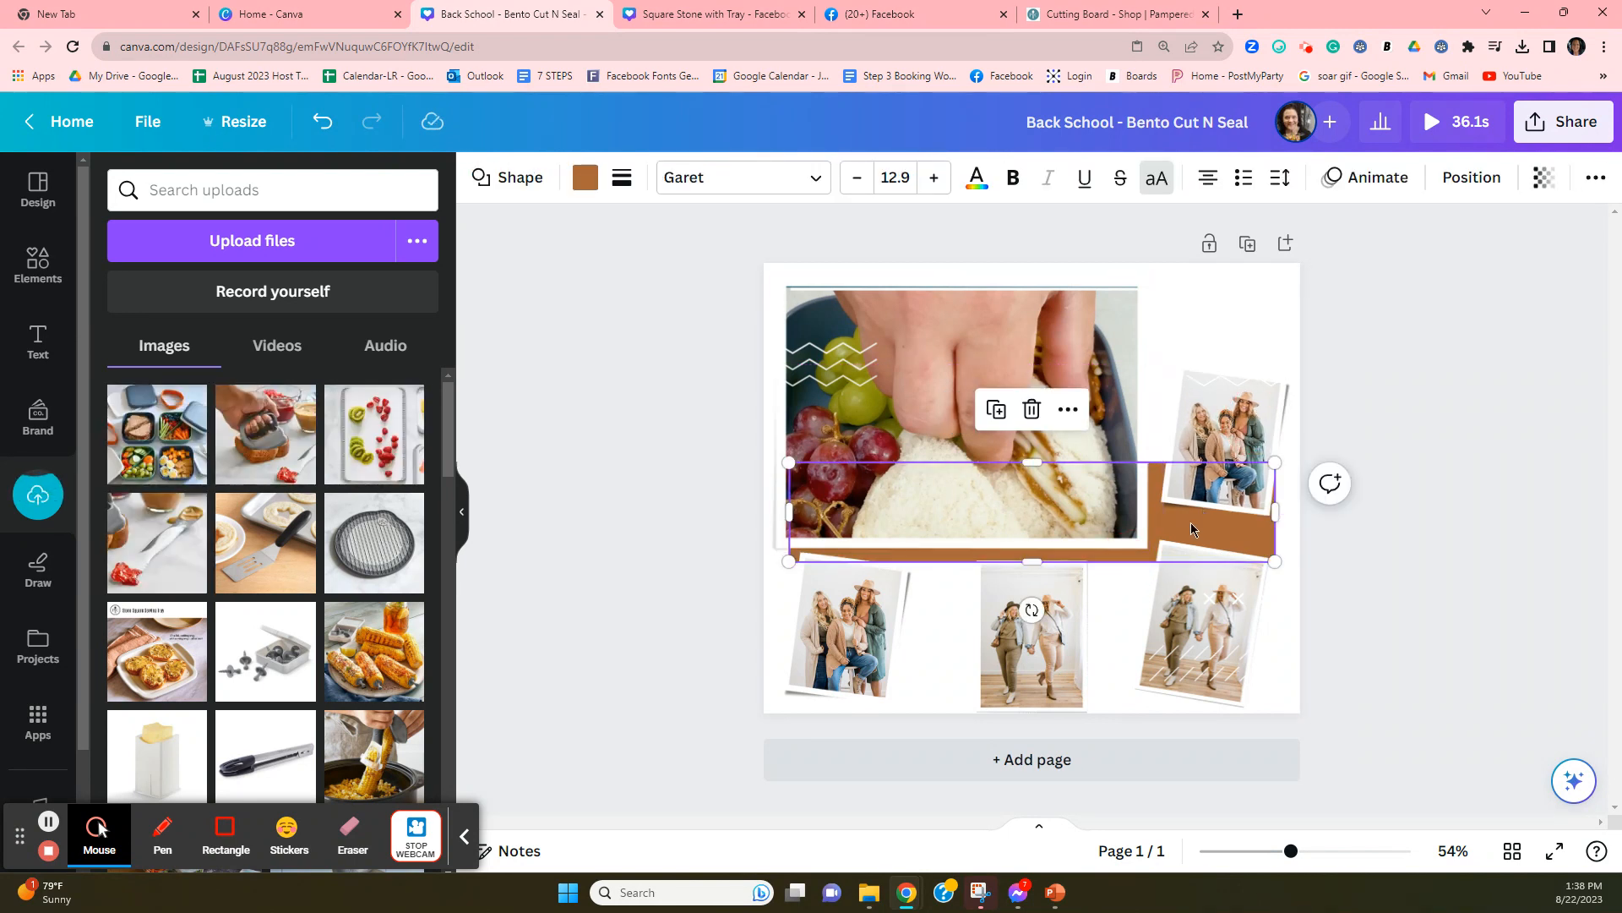
pyautogui.moveTo(778, 526); pyautogui.dragTo(724, 514)
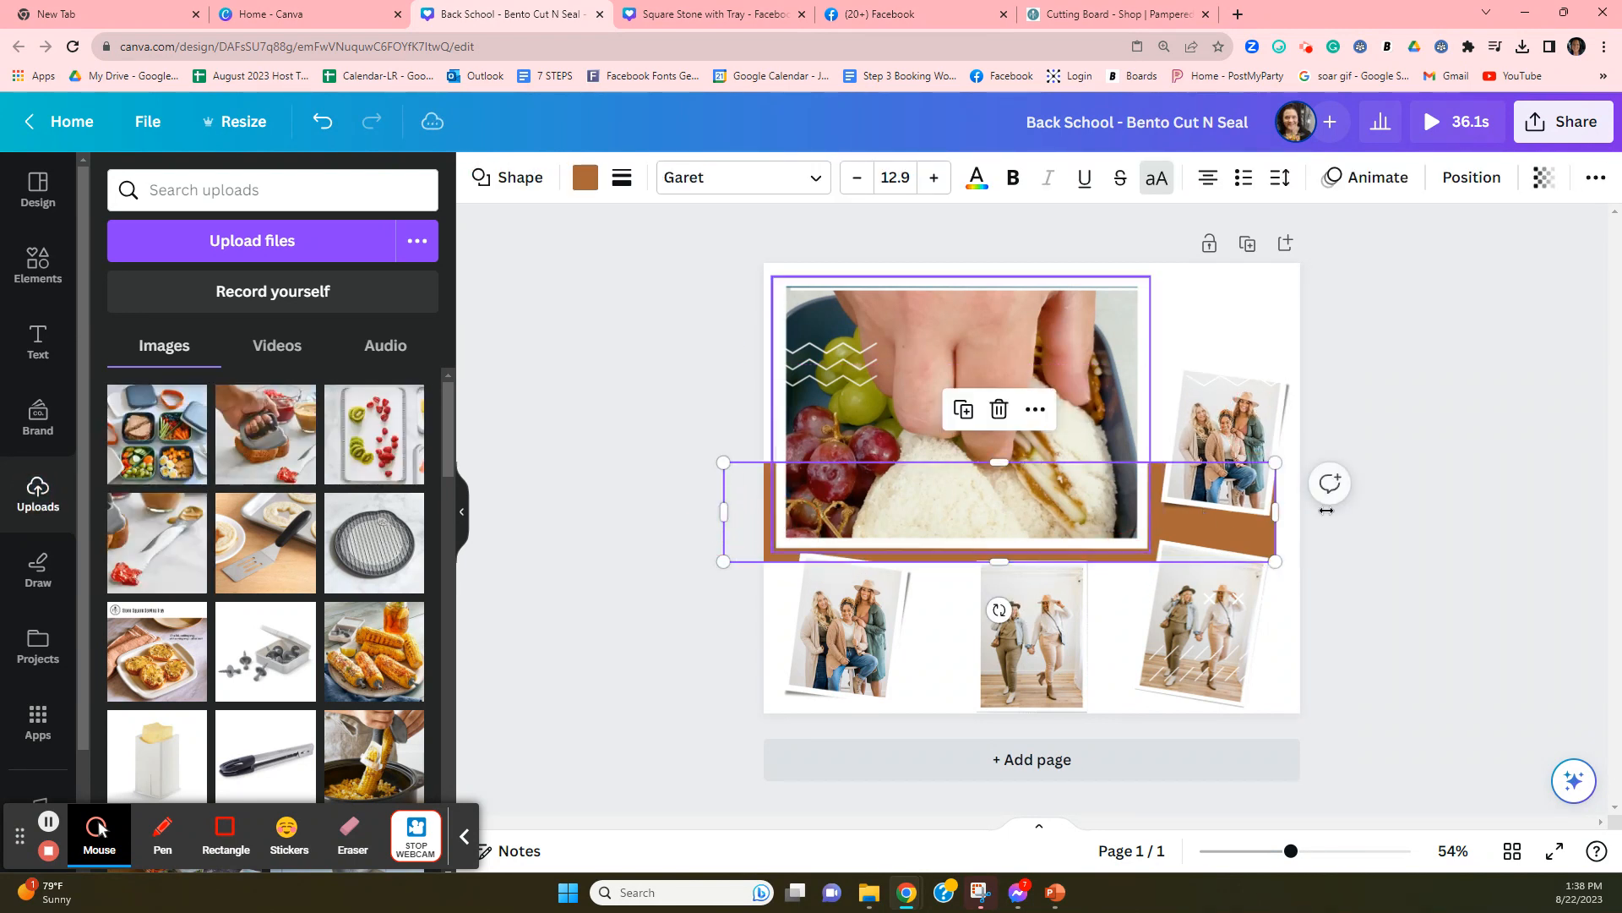
pyautogui.moveTo(1275, 512); pyautogui.dragTo(1380, 514)
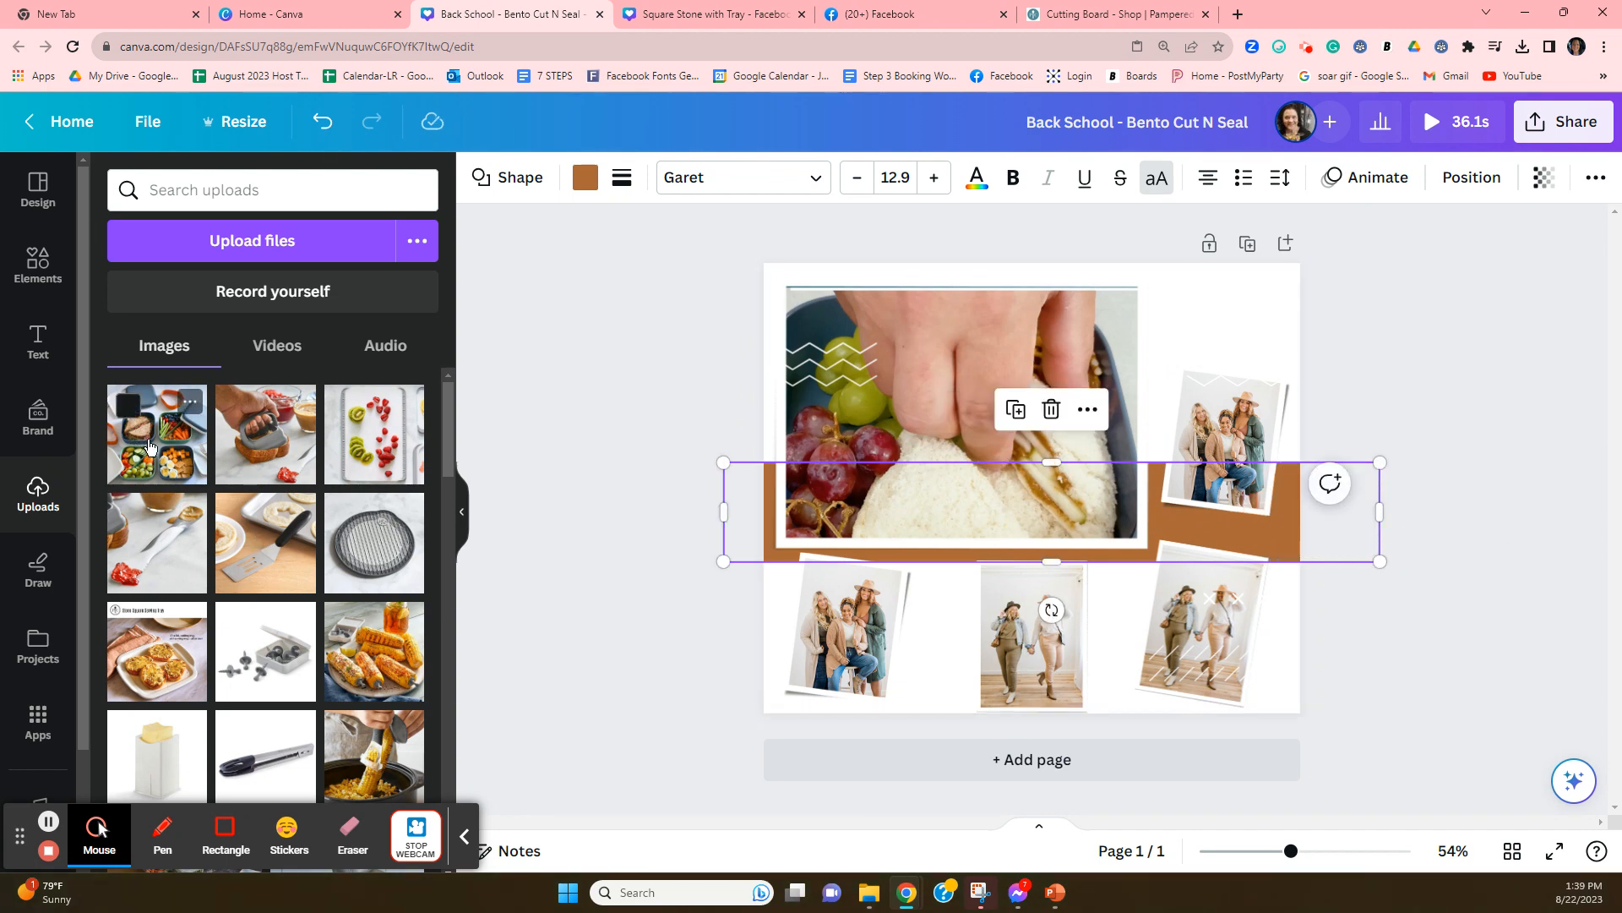
# Place the uploaded bento lunch box photo in the photo frame to the right of the video
pyautogui.moveTo(148, 444); pyautogui.dragTo(1221, 431)
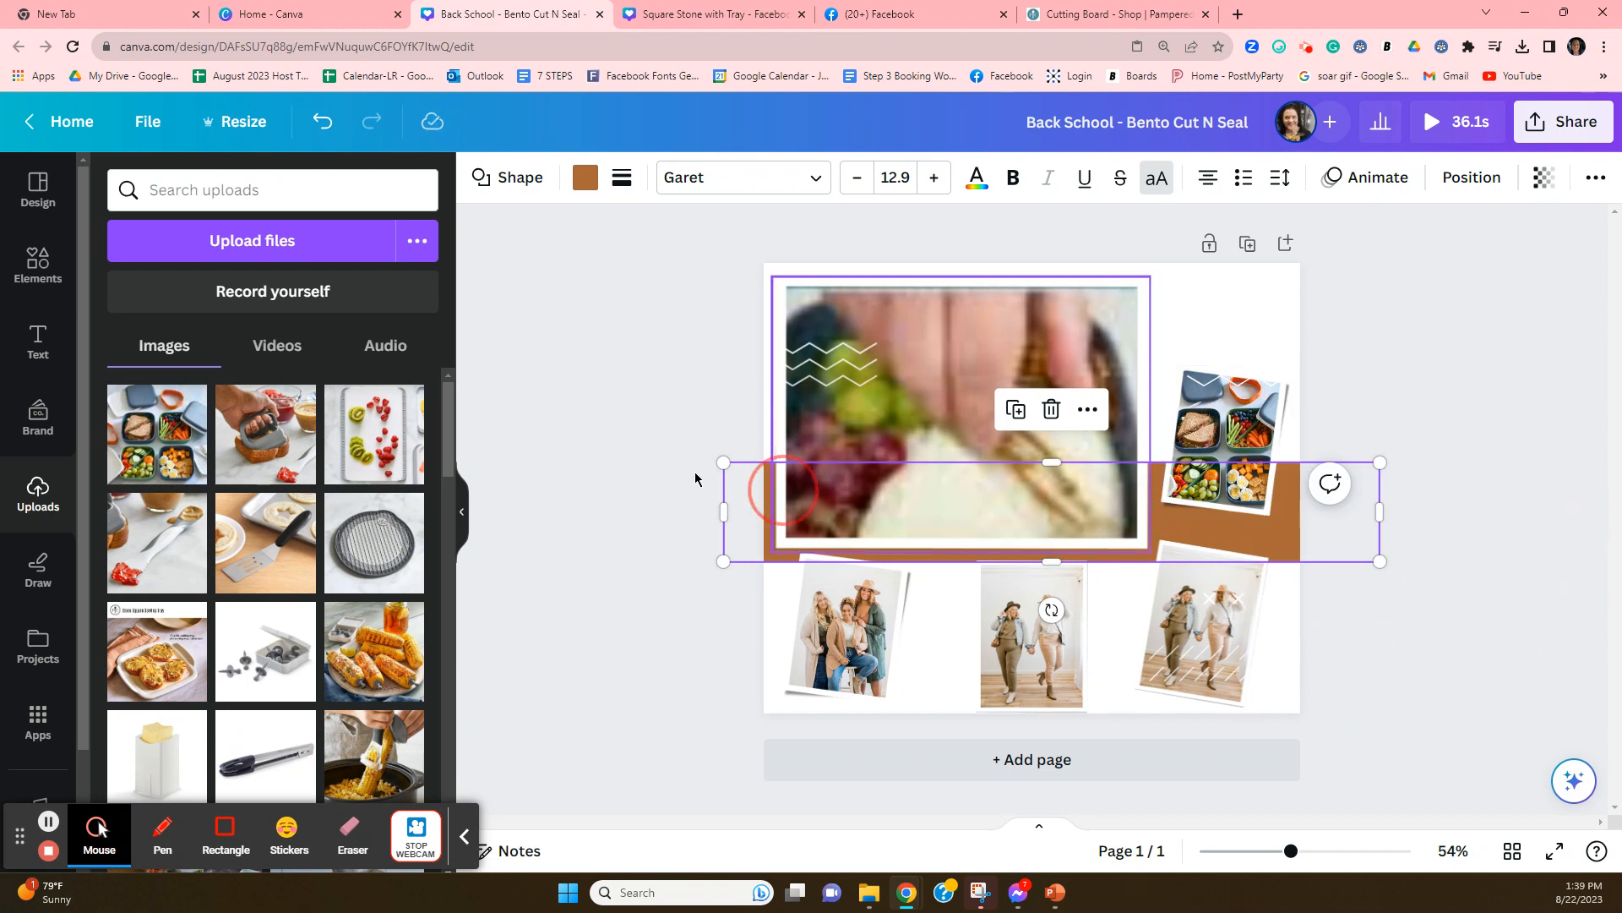
# Enlarge the bento lunch box photo frame and delete the white zigzag decoration lying over it
pyautogui.click(1238, 430)
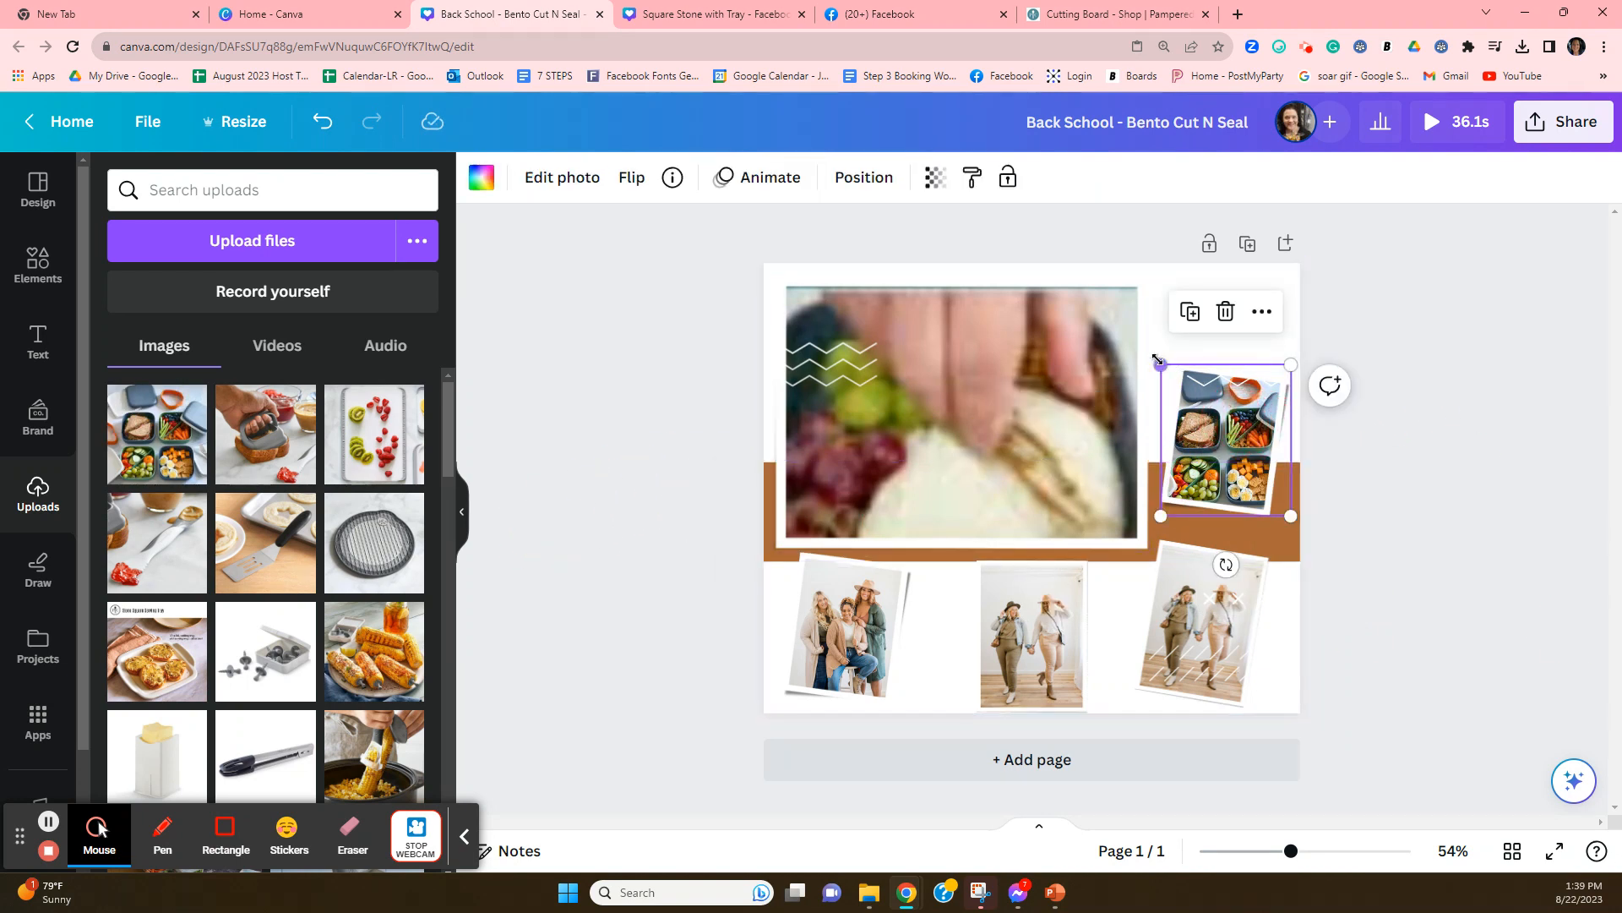
pyautogui.moveTo(1160, 363)
pyautogui.mouseDown()
pyautogui.moveTo(1120, 321)
pyautogui.moveTo(1141, 342)
pyautogui.mouseUp()
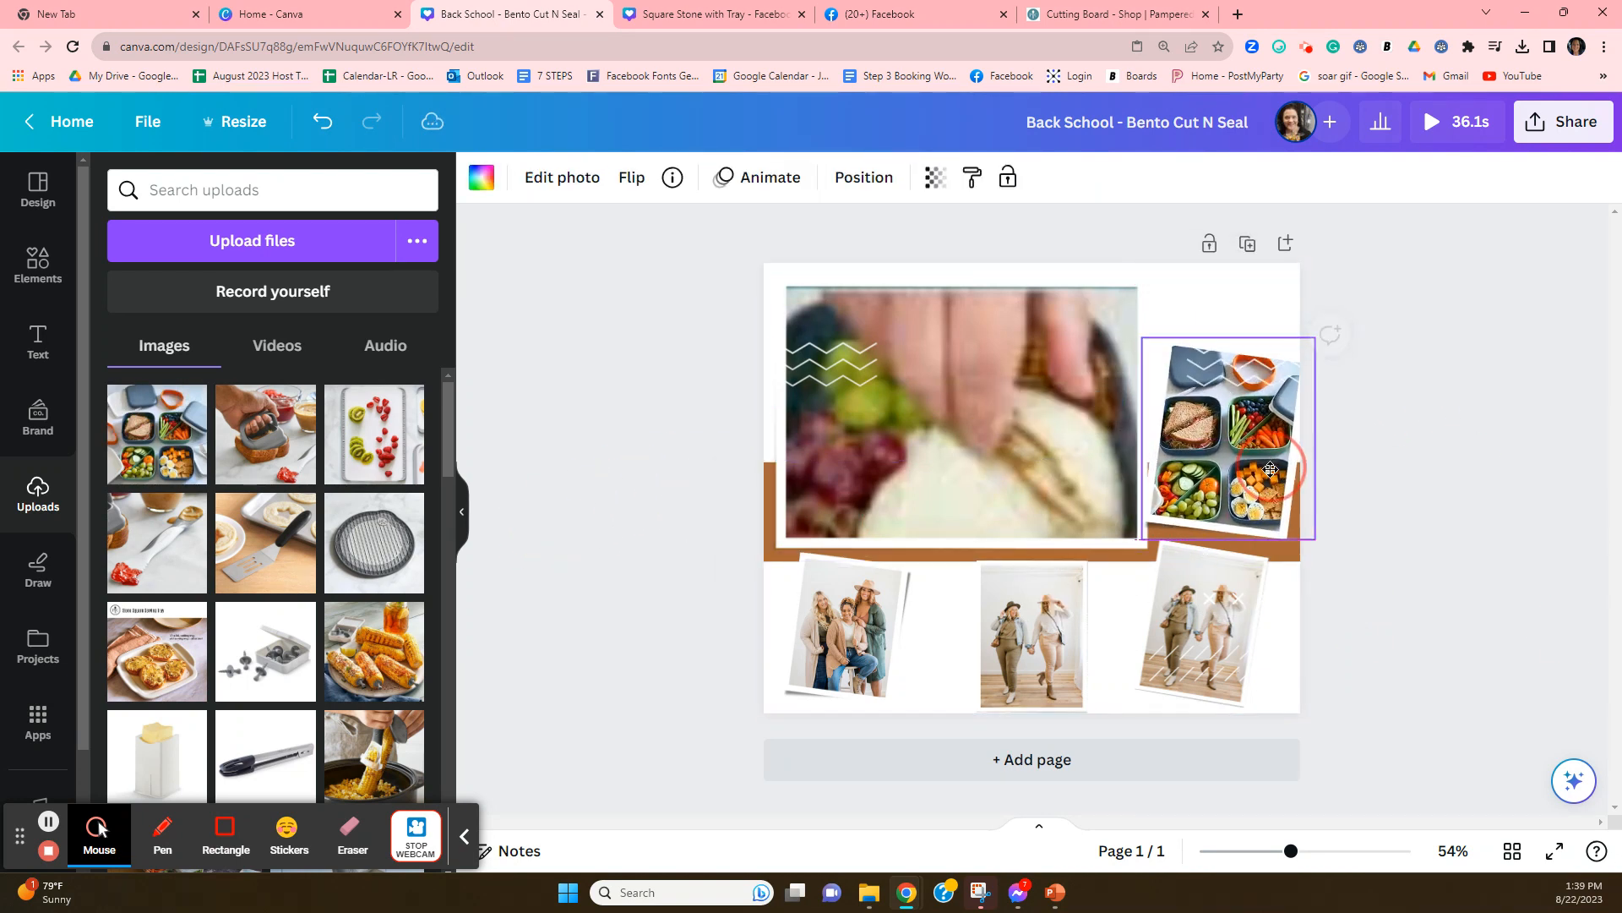
pyautogui.click(1280, 372)
pyautogui.press('Delete')
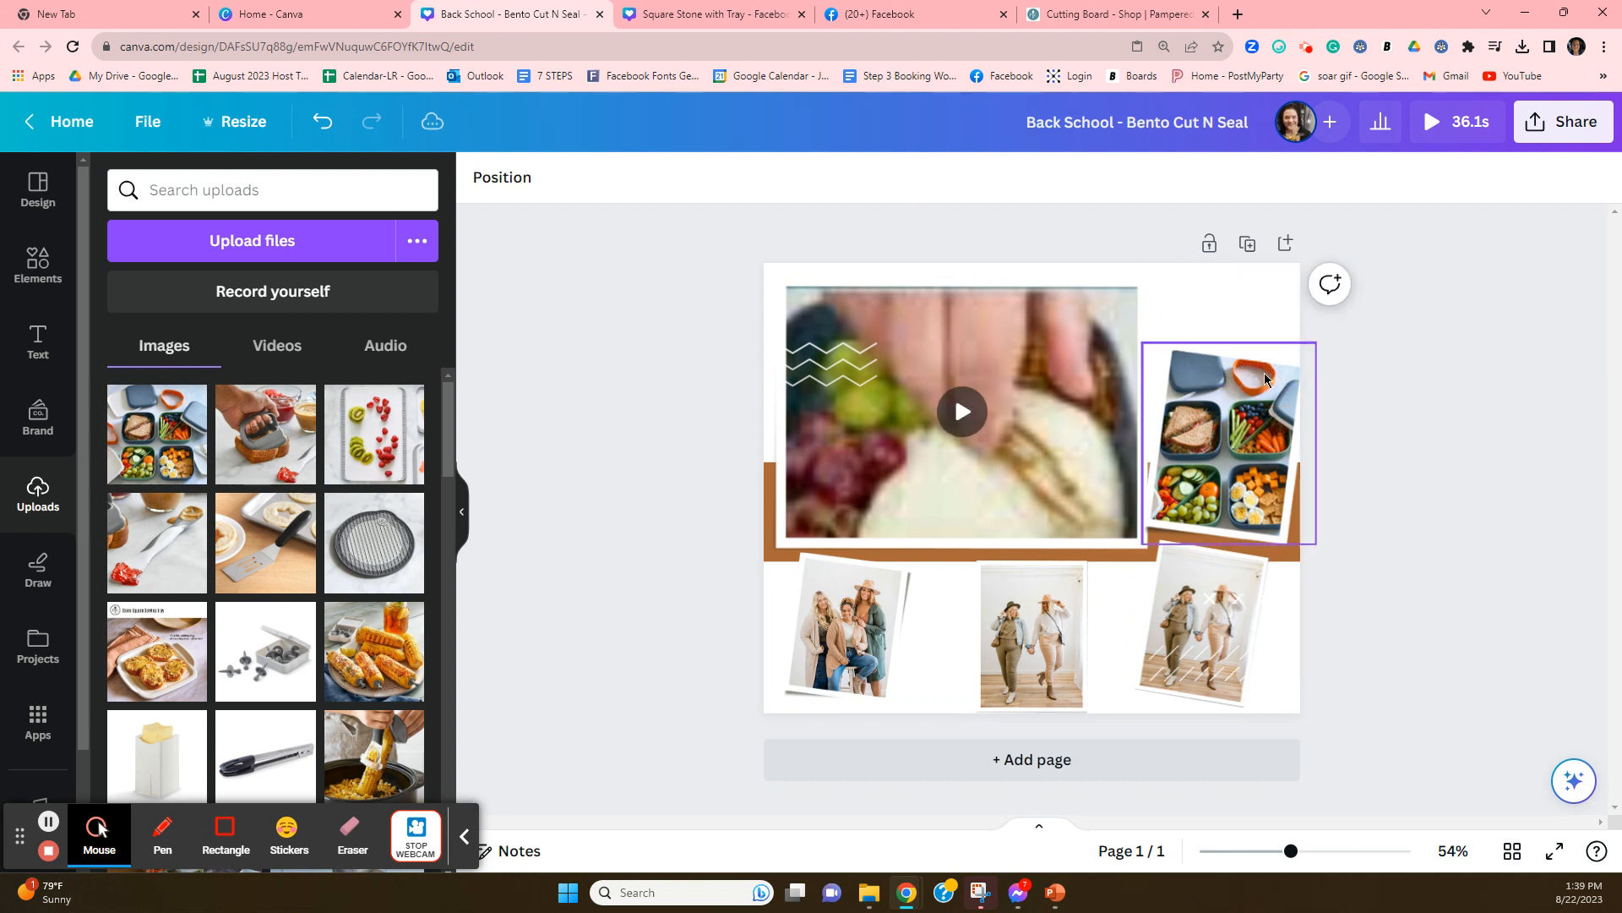
# Enlarge the lower-left frame and fill the three bottom frames with the fruit cutting board, Cut-N-Seal and spreader photos
pyautogui.click(839, 635)
pyautogui.moveTo(783, 705); pyautogui.dragTo(753, 737)
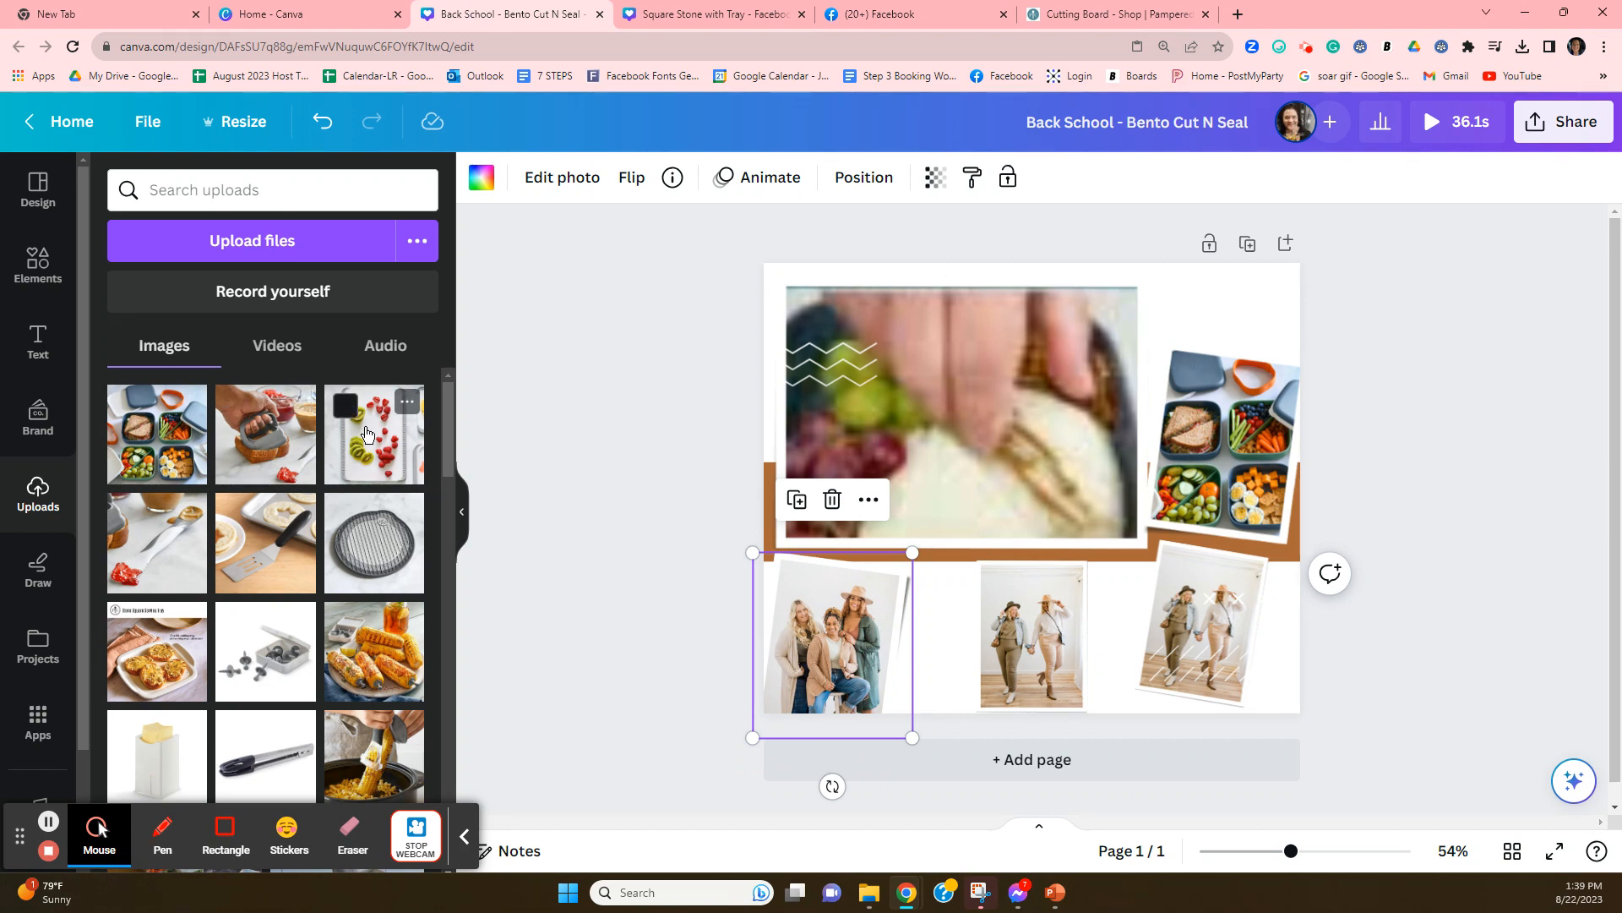
pyautogui.moveTo(366, 433); pyautogui.dragTo(838, 644)
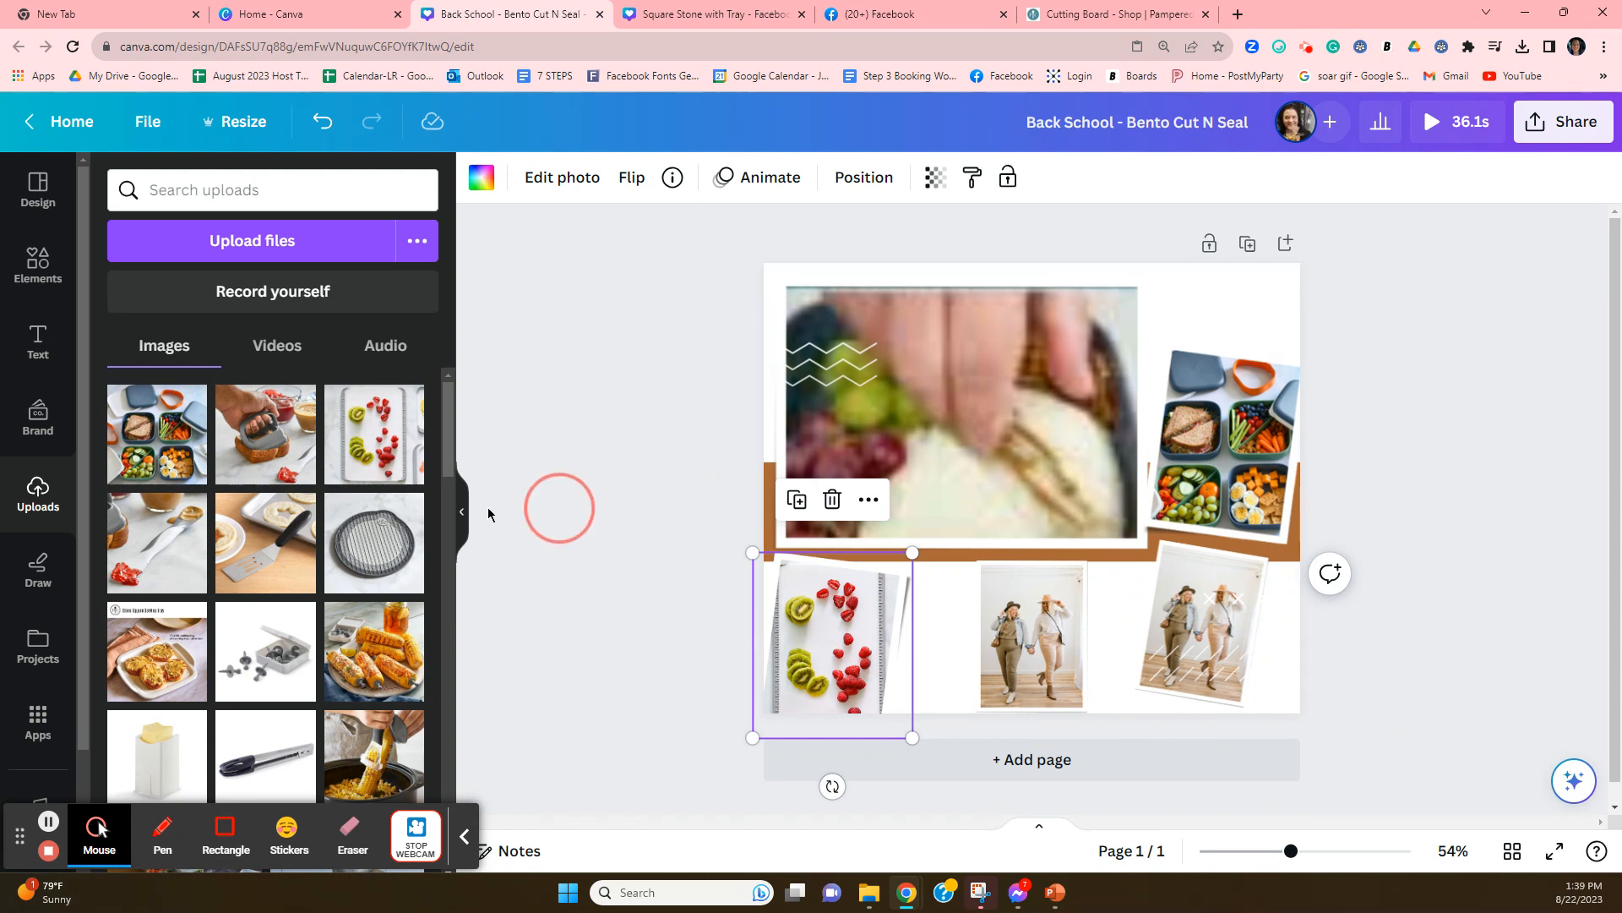
pyautogui.moveTo(254, 472); pyautogui.dragTo(1041, 690)
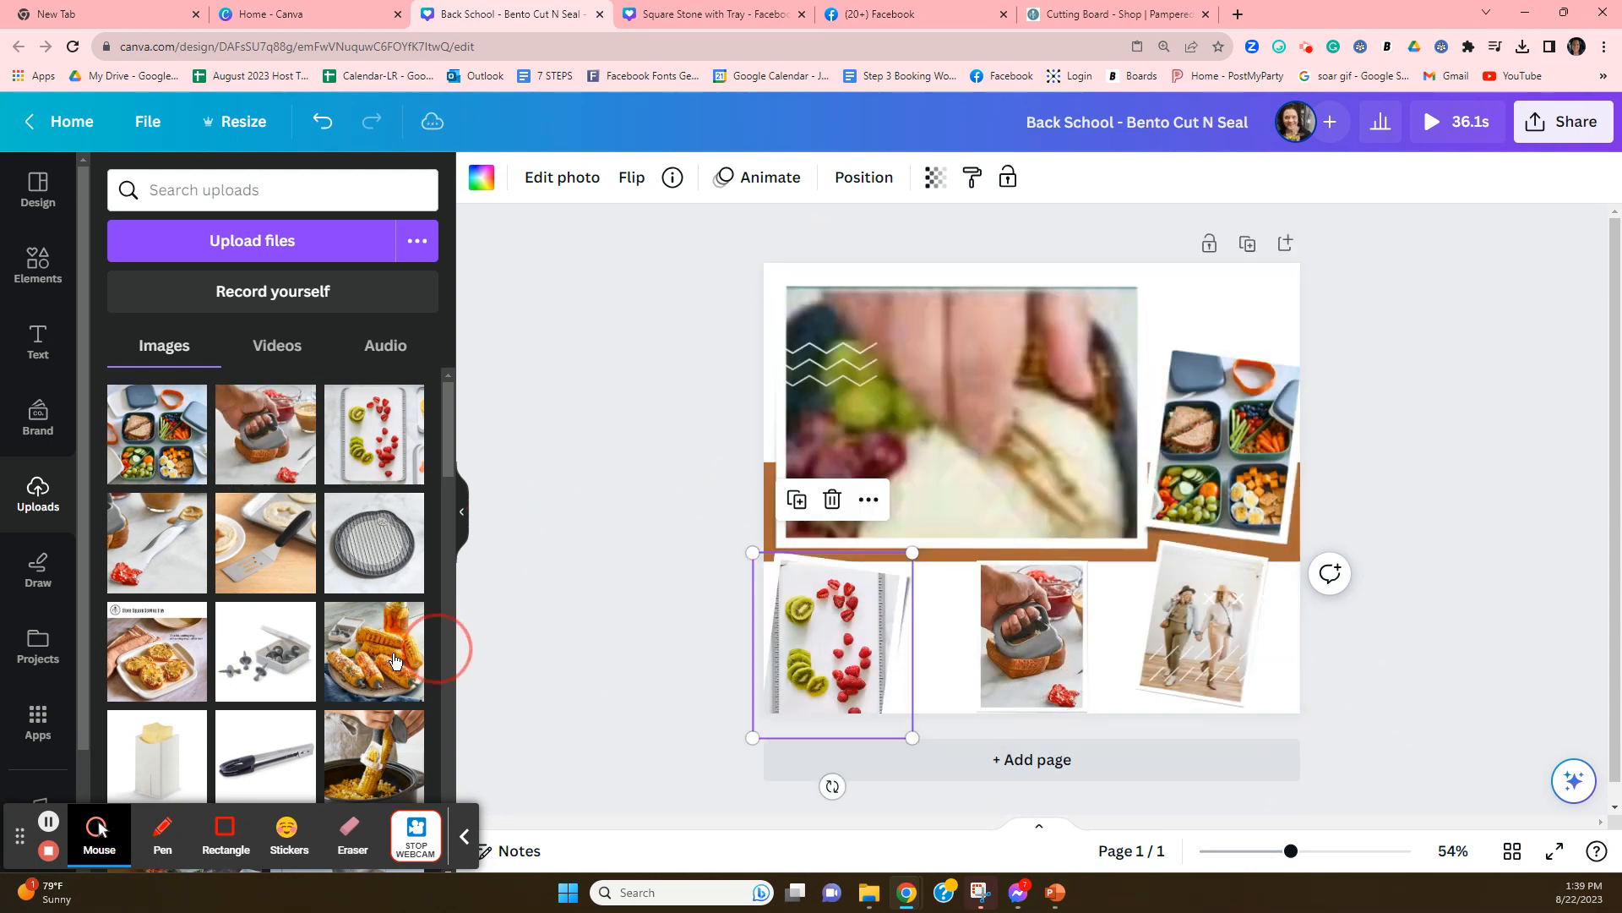
pyautogui.moveTo(148, 558); pyautogui.dragTo(1238, 664)
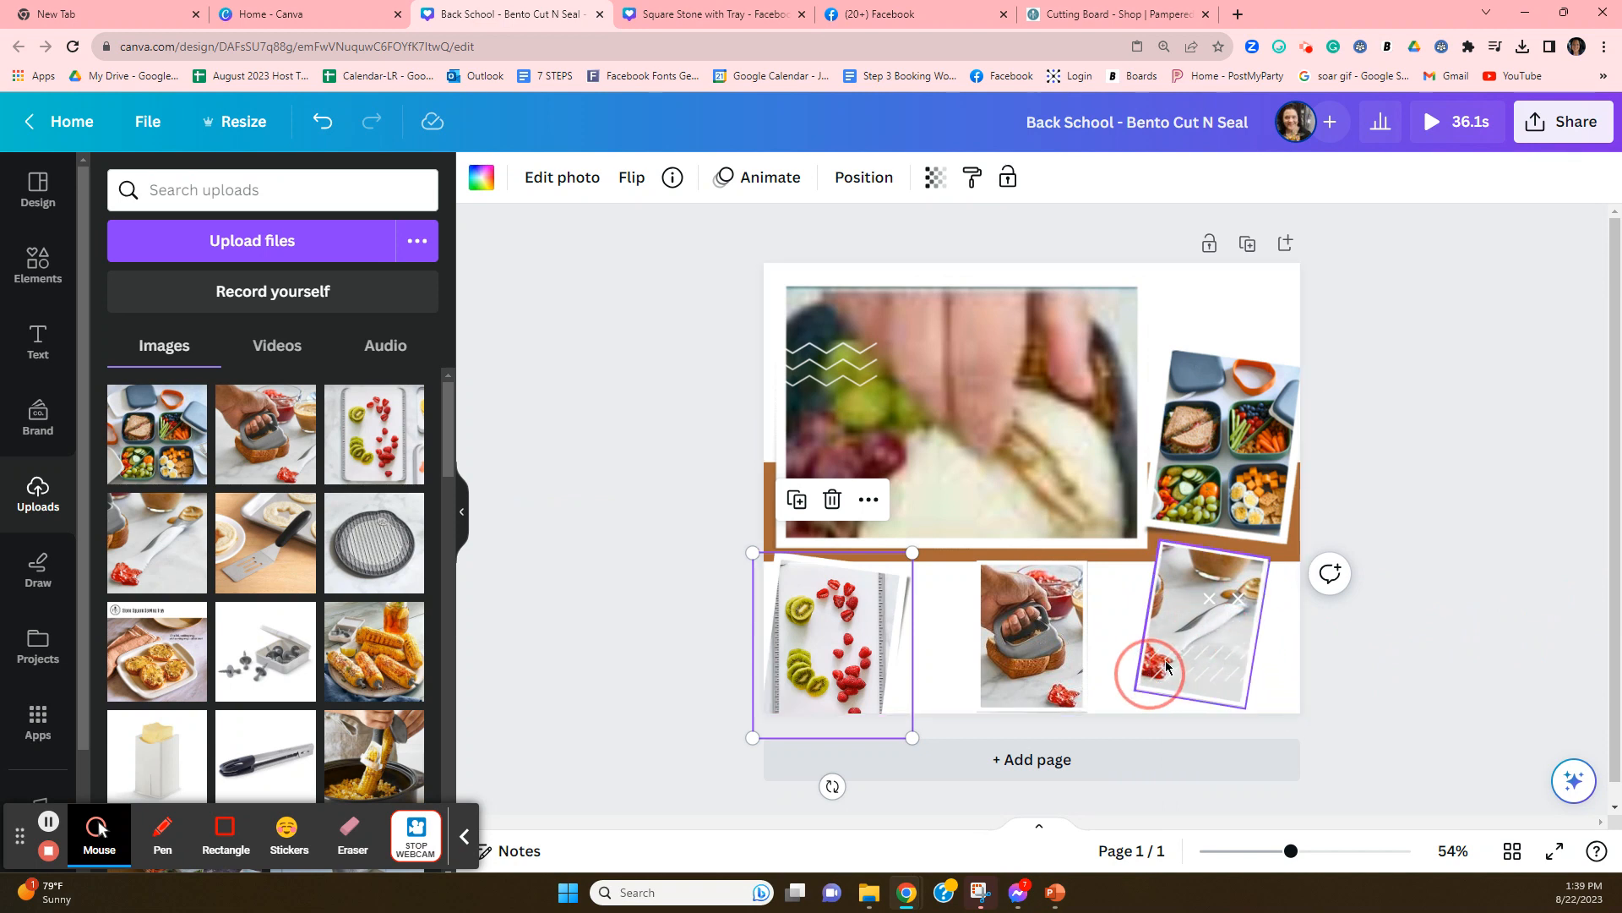
# Delete the lower-right photo frame along with its white decorations, keeping the fruit photo in the lower-left frame
pyautogui.press('Delete')
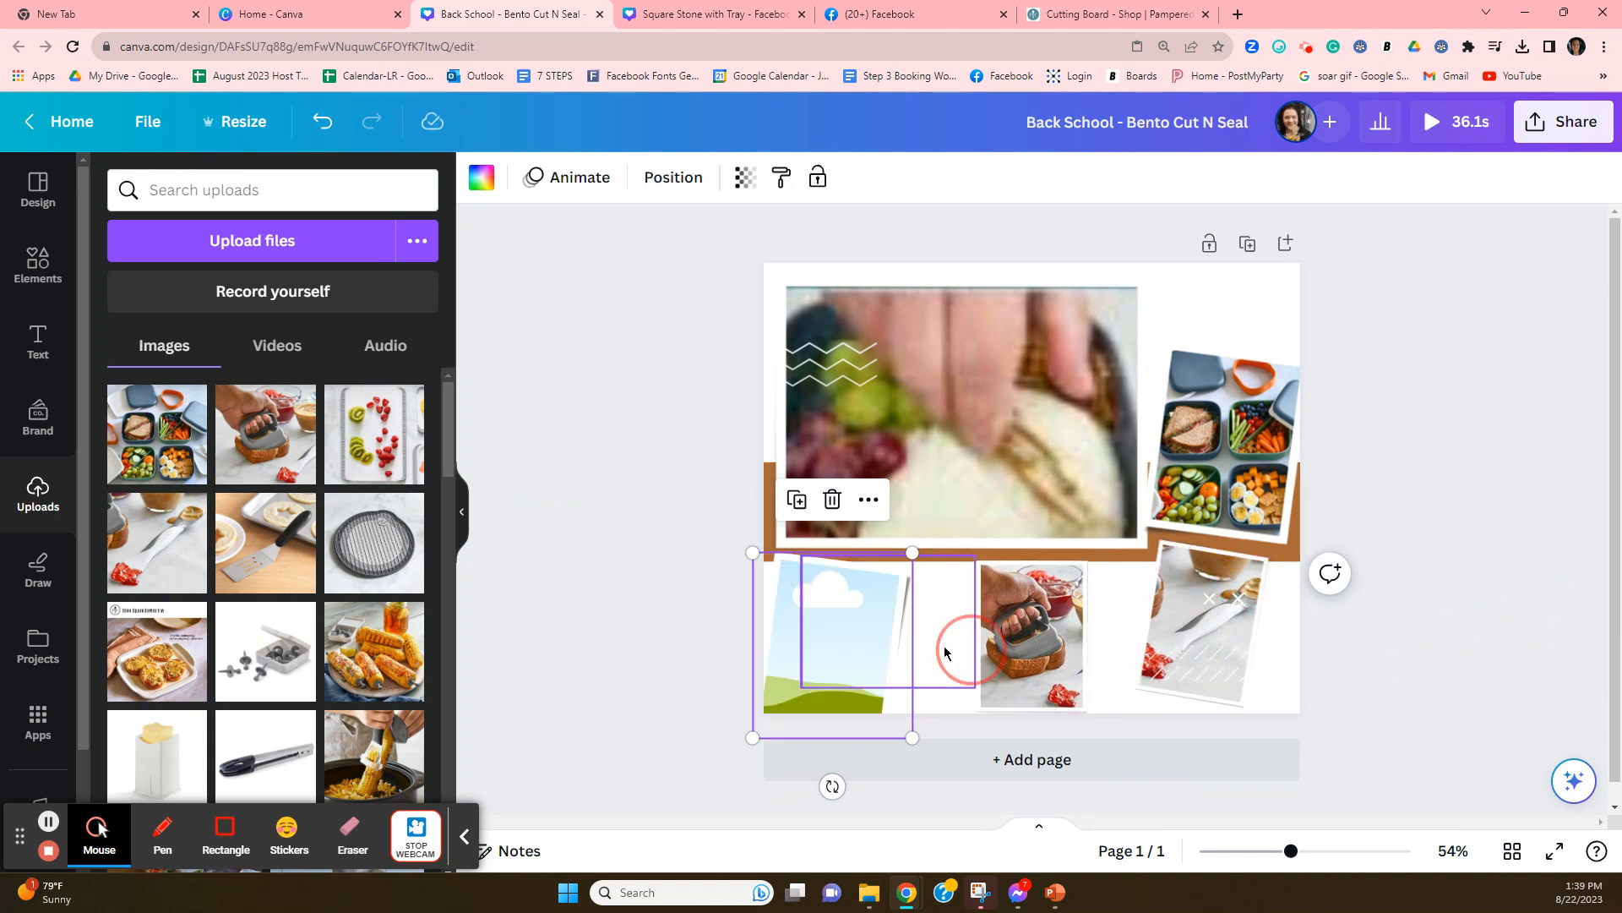
pyautogui.click(322, 121)
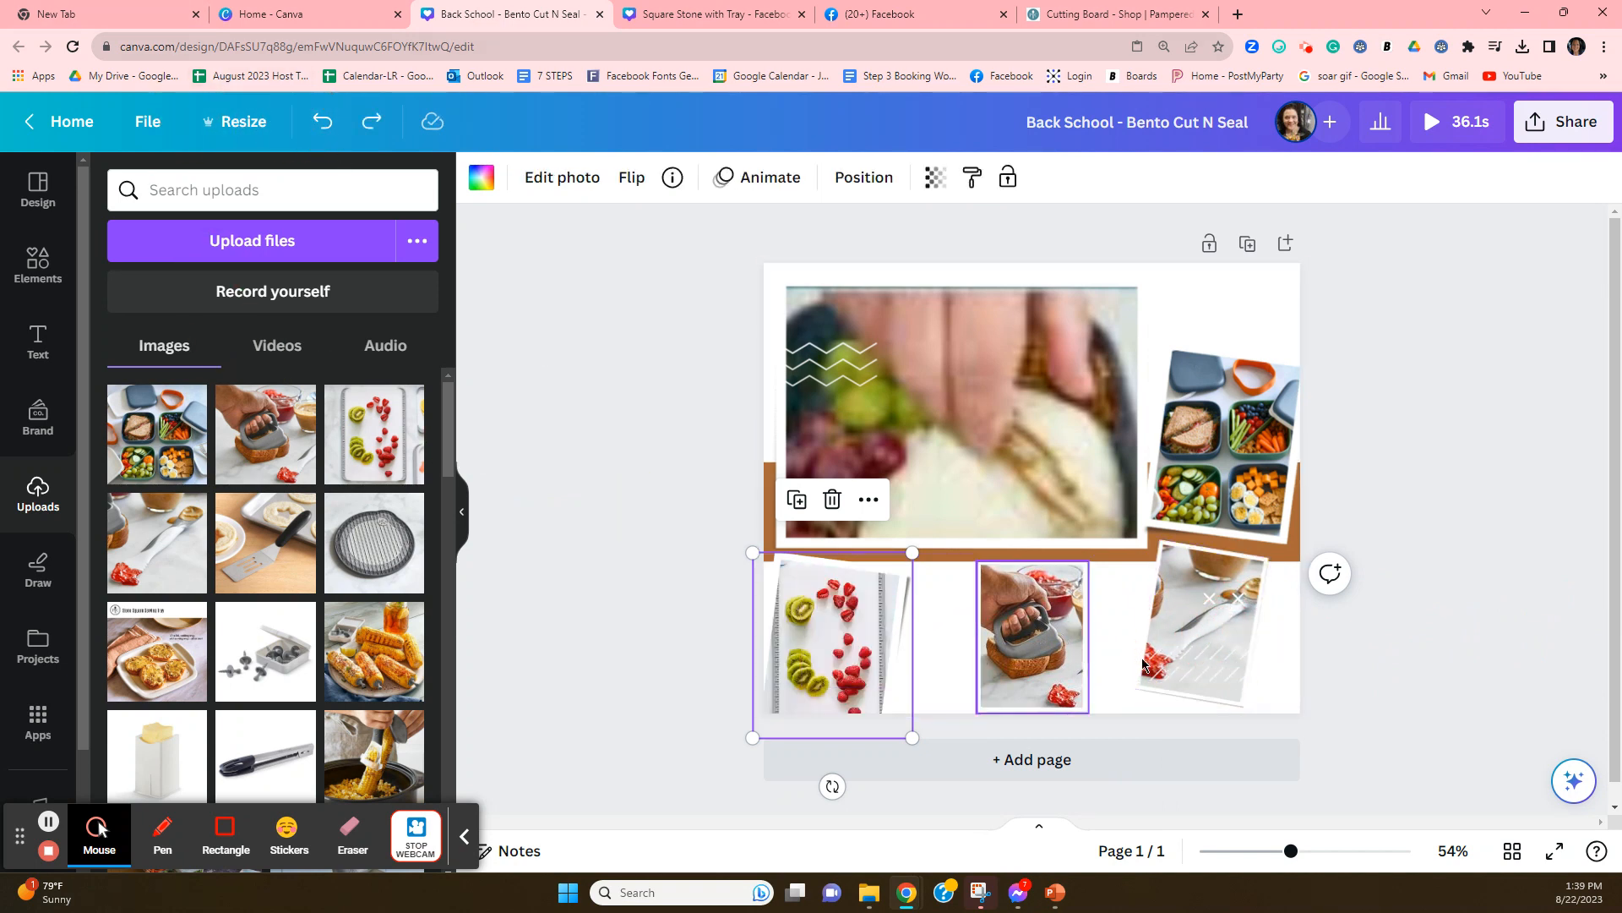
pyautogui.click(1227, 601)
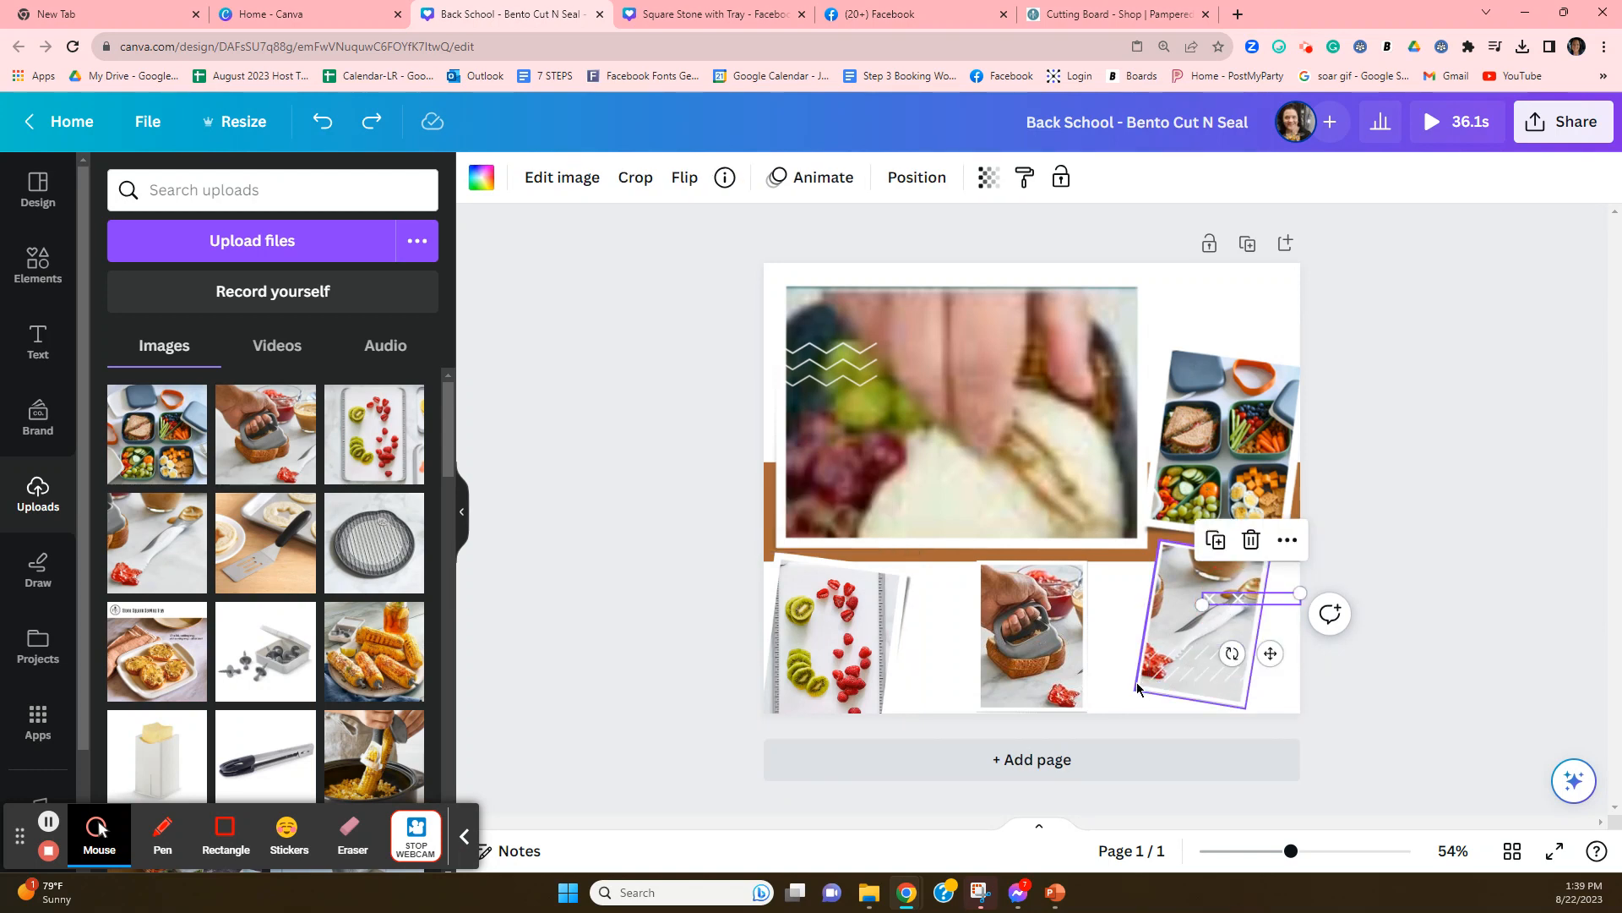
pyautogui.click(1138, 686)
pyautogui.moveTo(1136, 689)
pyautogui.mouseDown()
pyautogui.moveTo(1105, 693)
pyautogui.moveTo(1138, 687)
pyautogui.mouseUp()
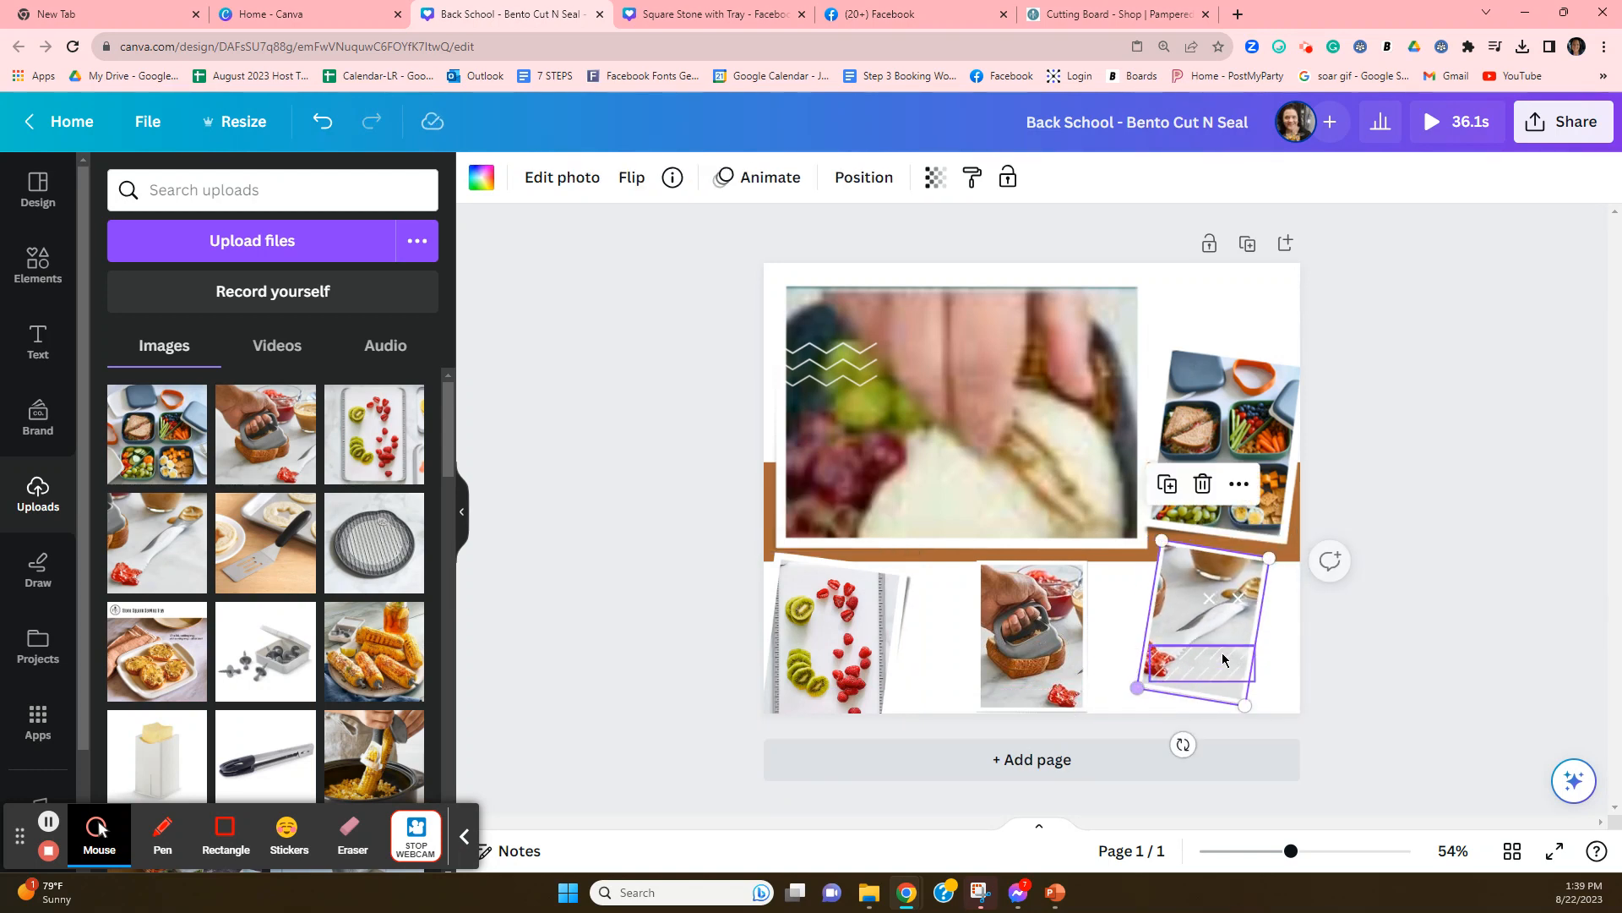
pyautogui.press('Delete')
pyautogui.press('Delete')
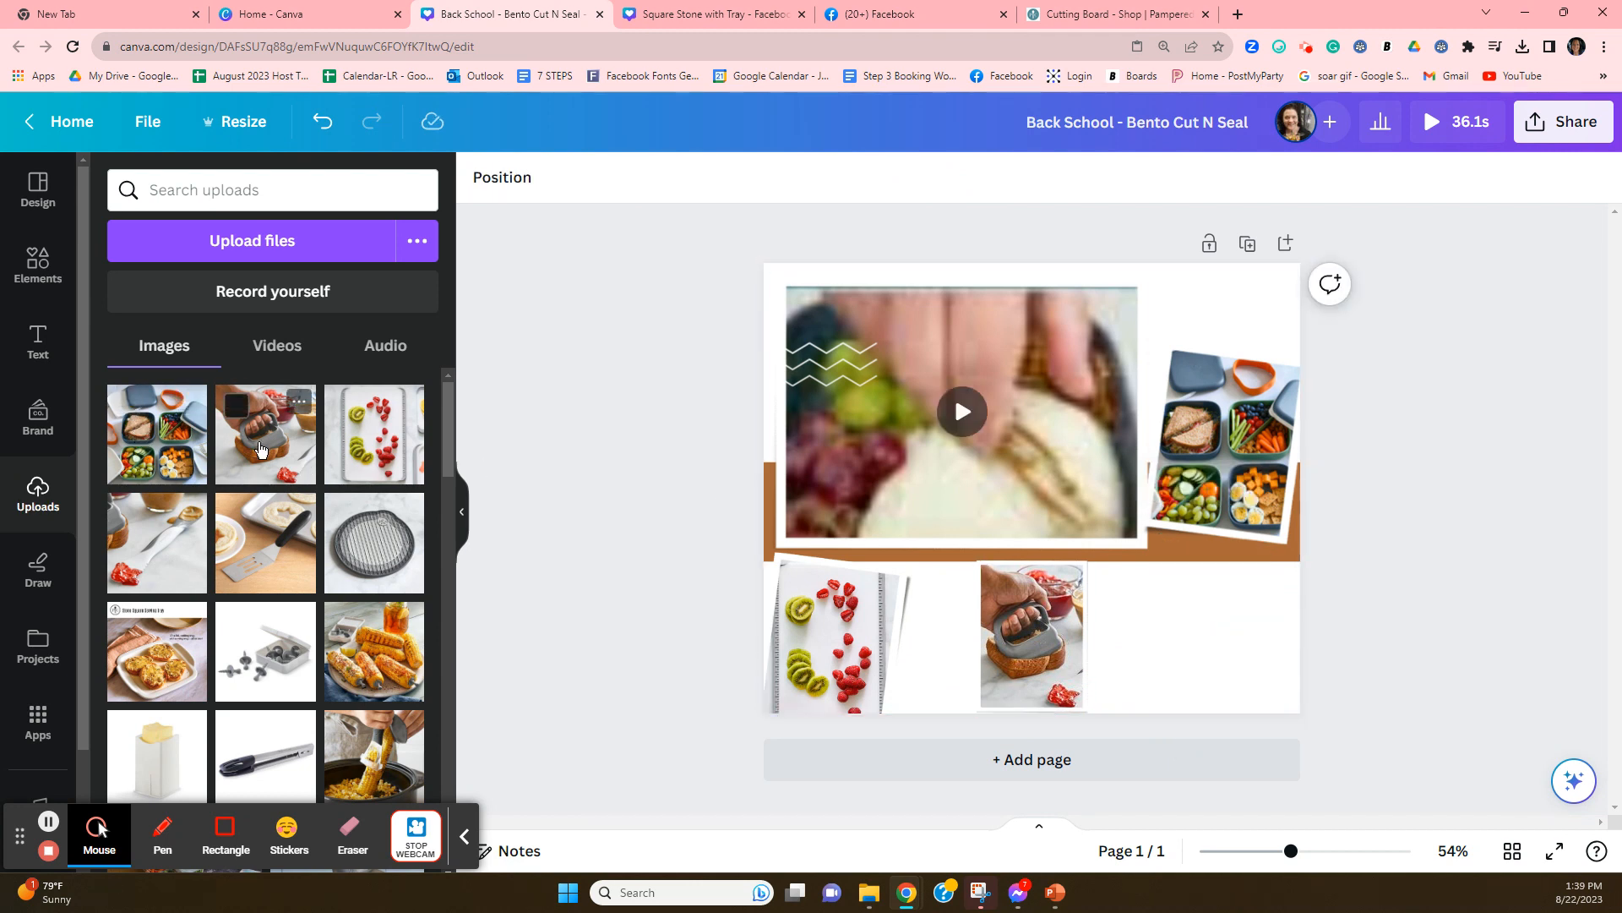
# Add the spreader photo without a frame, shrink it, place it in the page's lower-right corner and tilt it clockwise
pyautogui.click(178, 528)
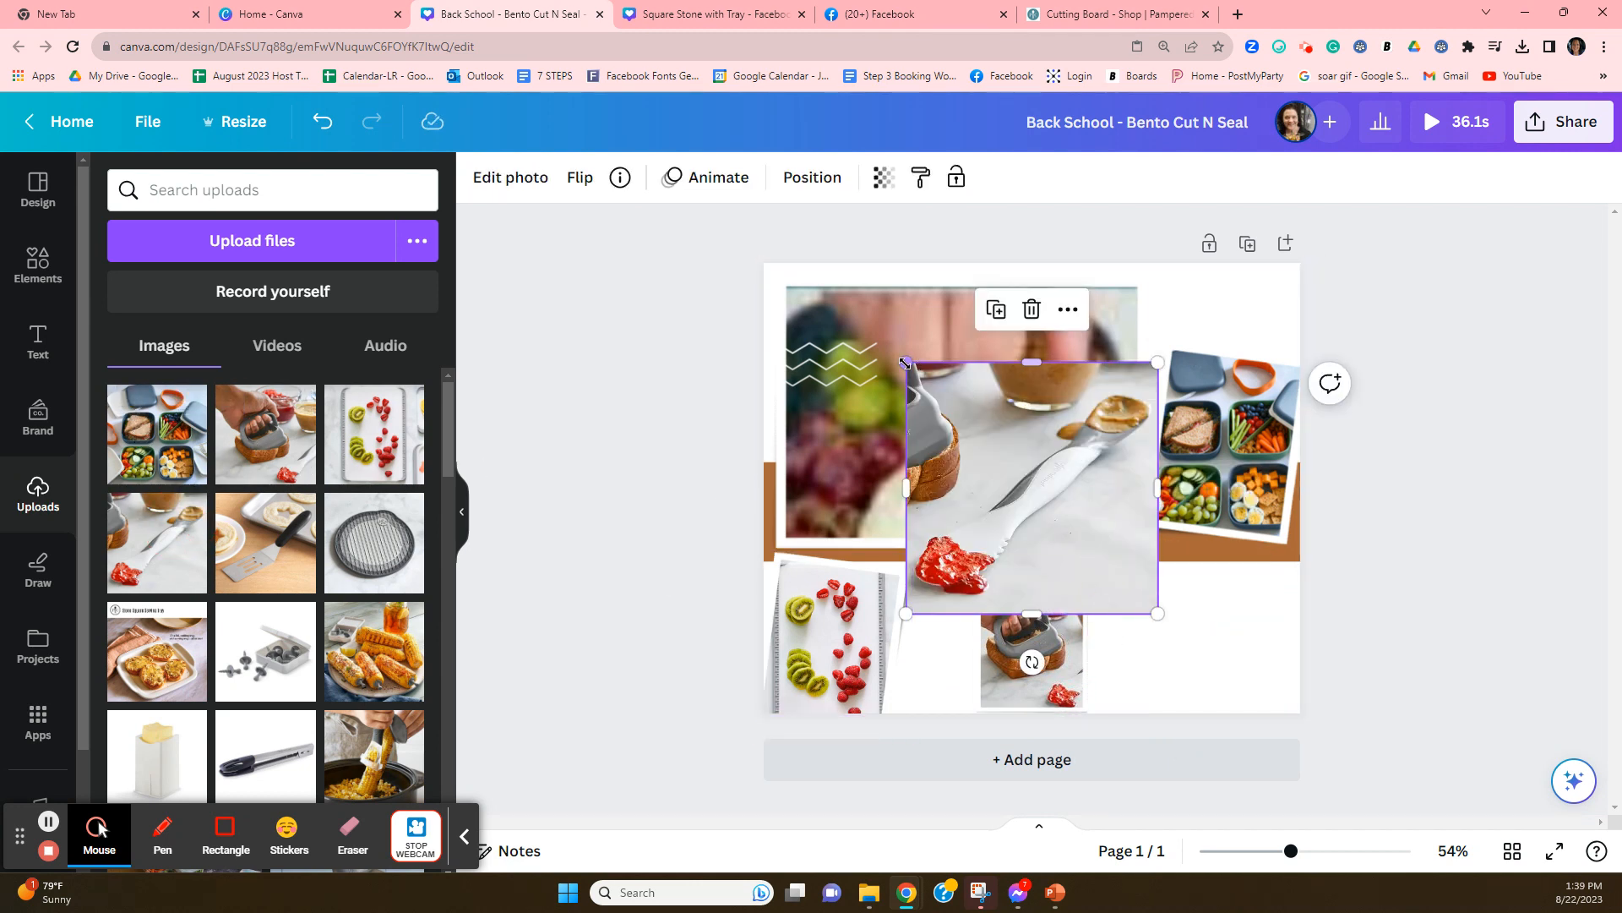
pyautogui.moveTo(905, 362); pyautogui.dragTo(1025, 443)
pyautogui.moveTo(1099, 509); pyautogui.dragTo(1225, 658)
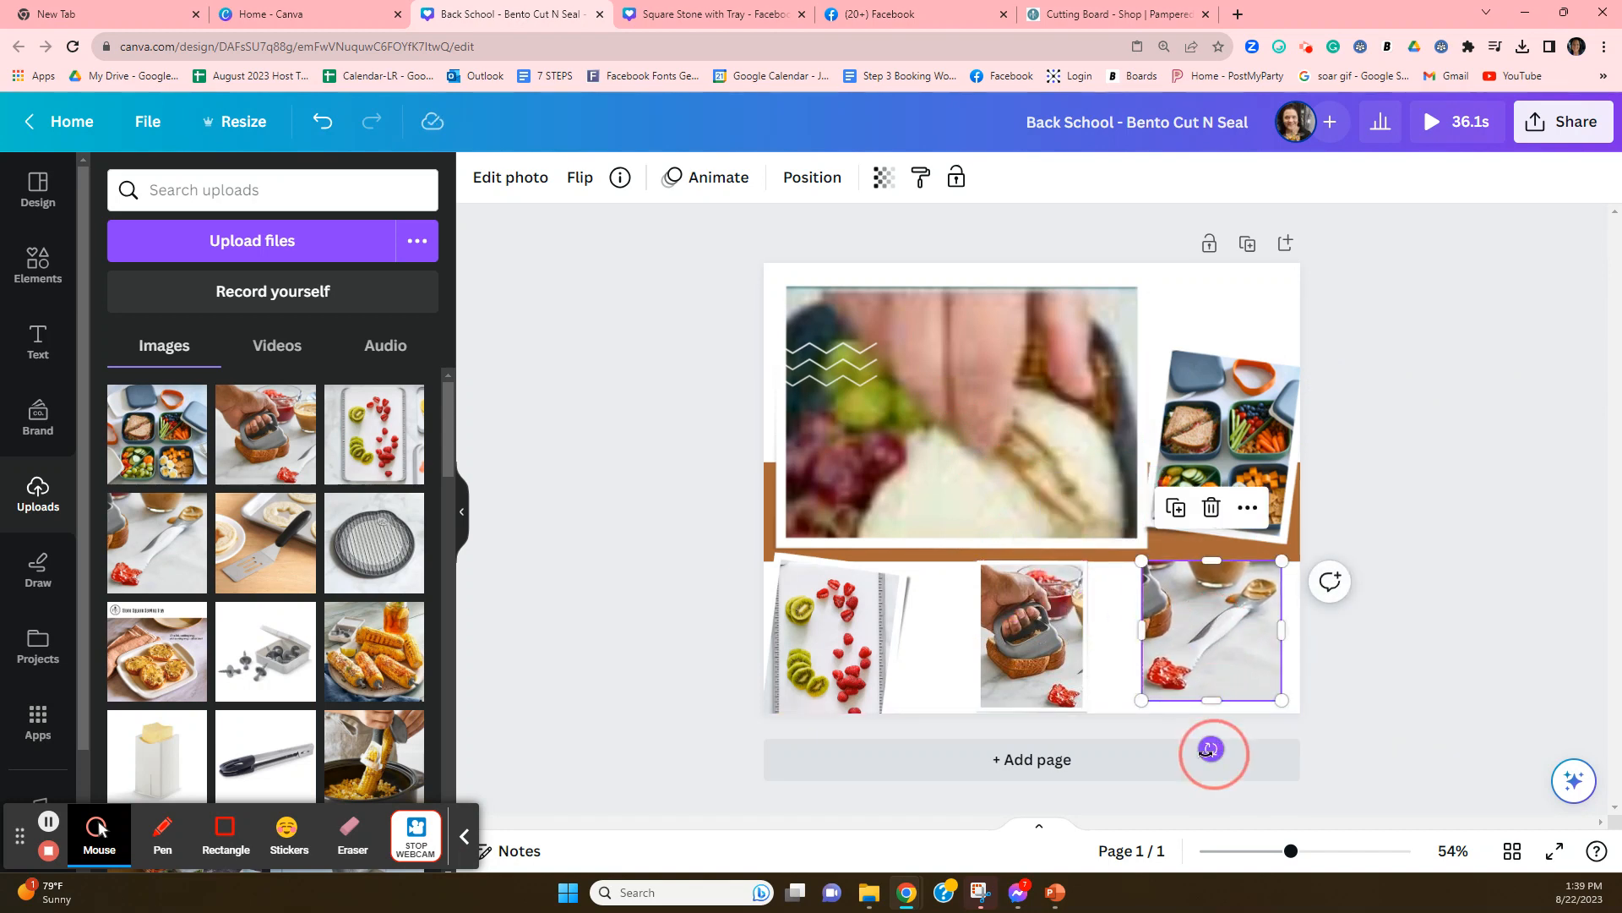
pyautogui.moveTo(1210, 749); pyautogui.dragTo(1183, 746)
# Delete the white zigzag decoration over the video
pyautogui.click(927, 581)
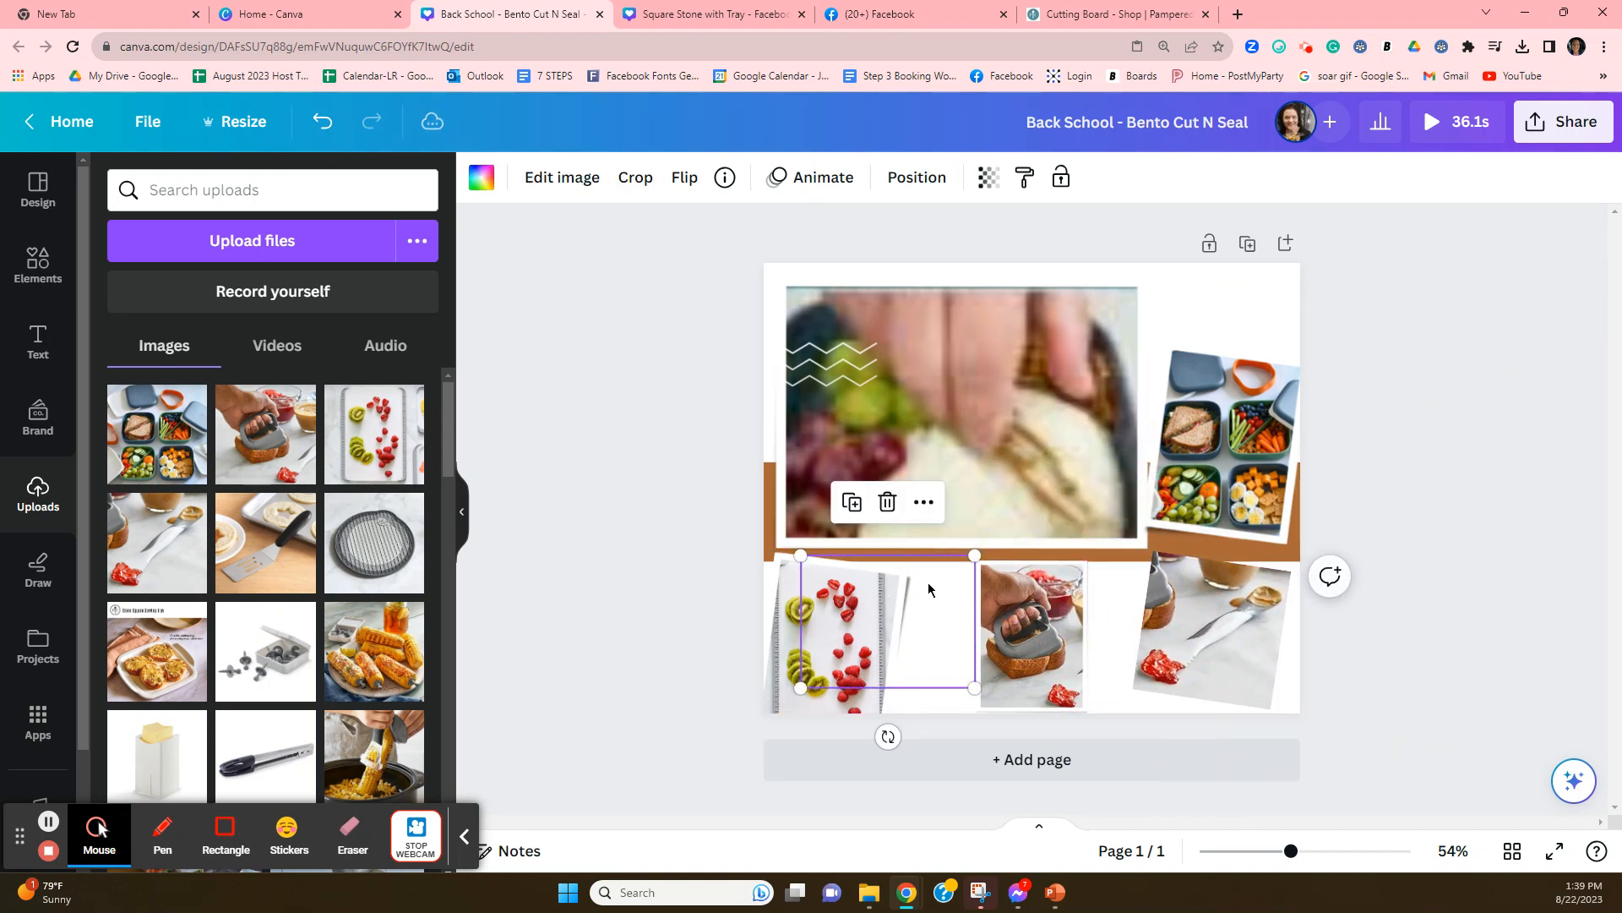
pyautogui.moveTo(928, 582); pyautogui.dragTo(1274, 572)
pyautogui.click(949, 452)
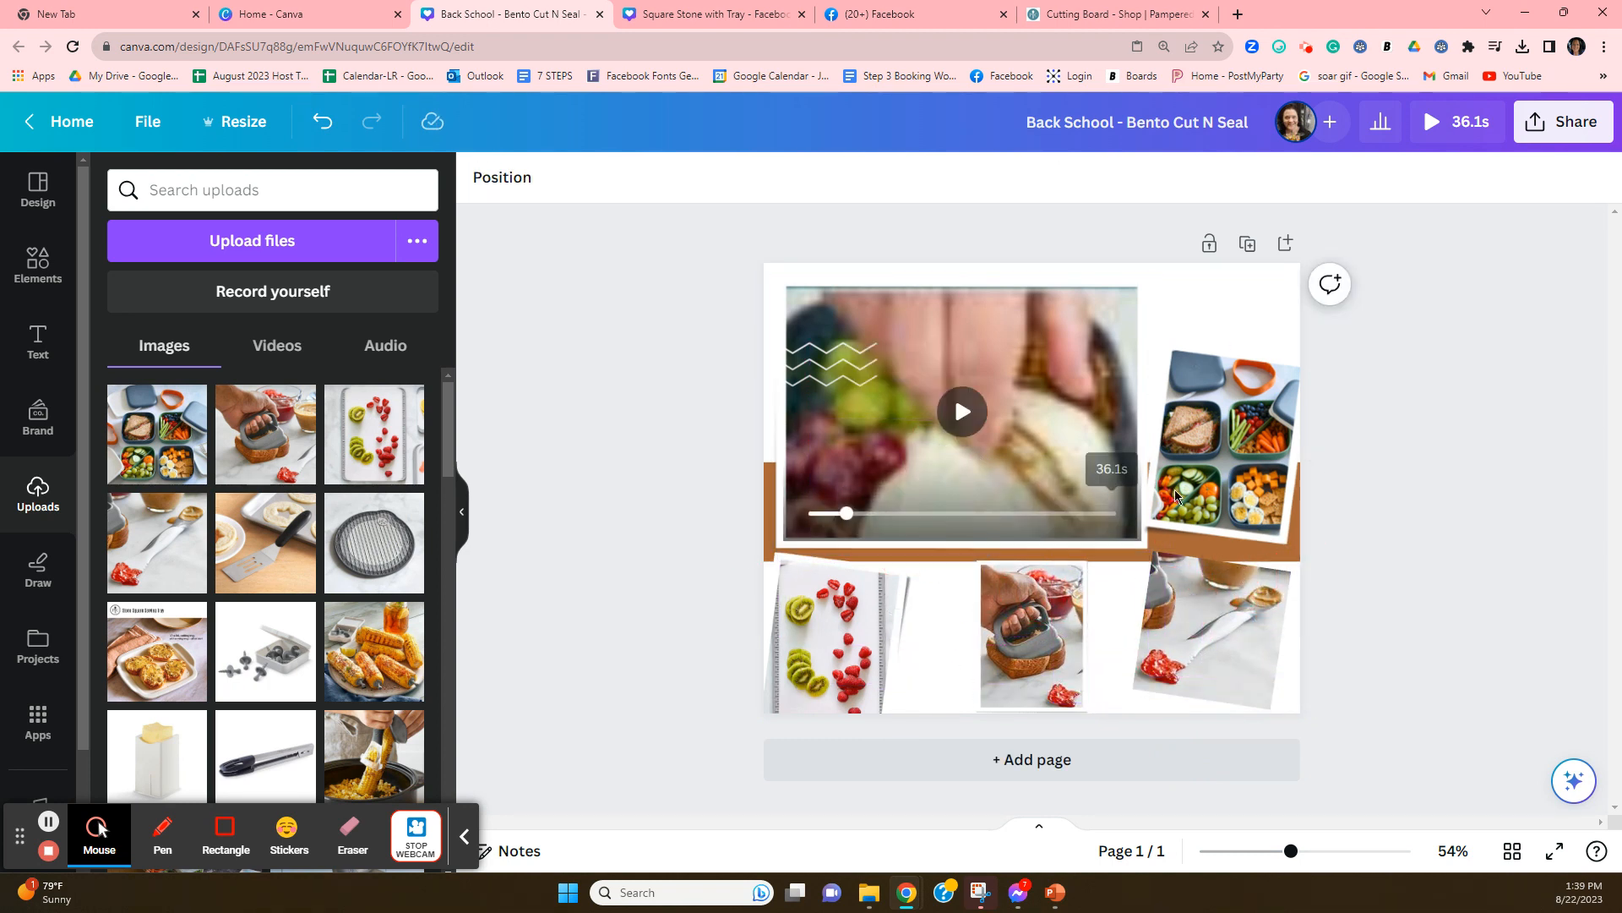
pyautogui.press('Delete')
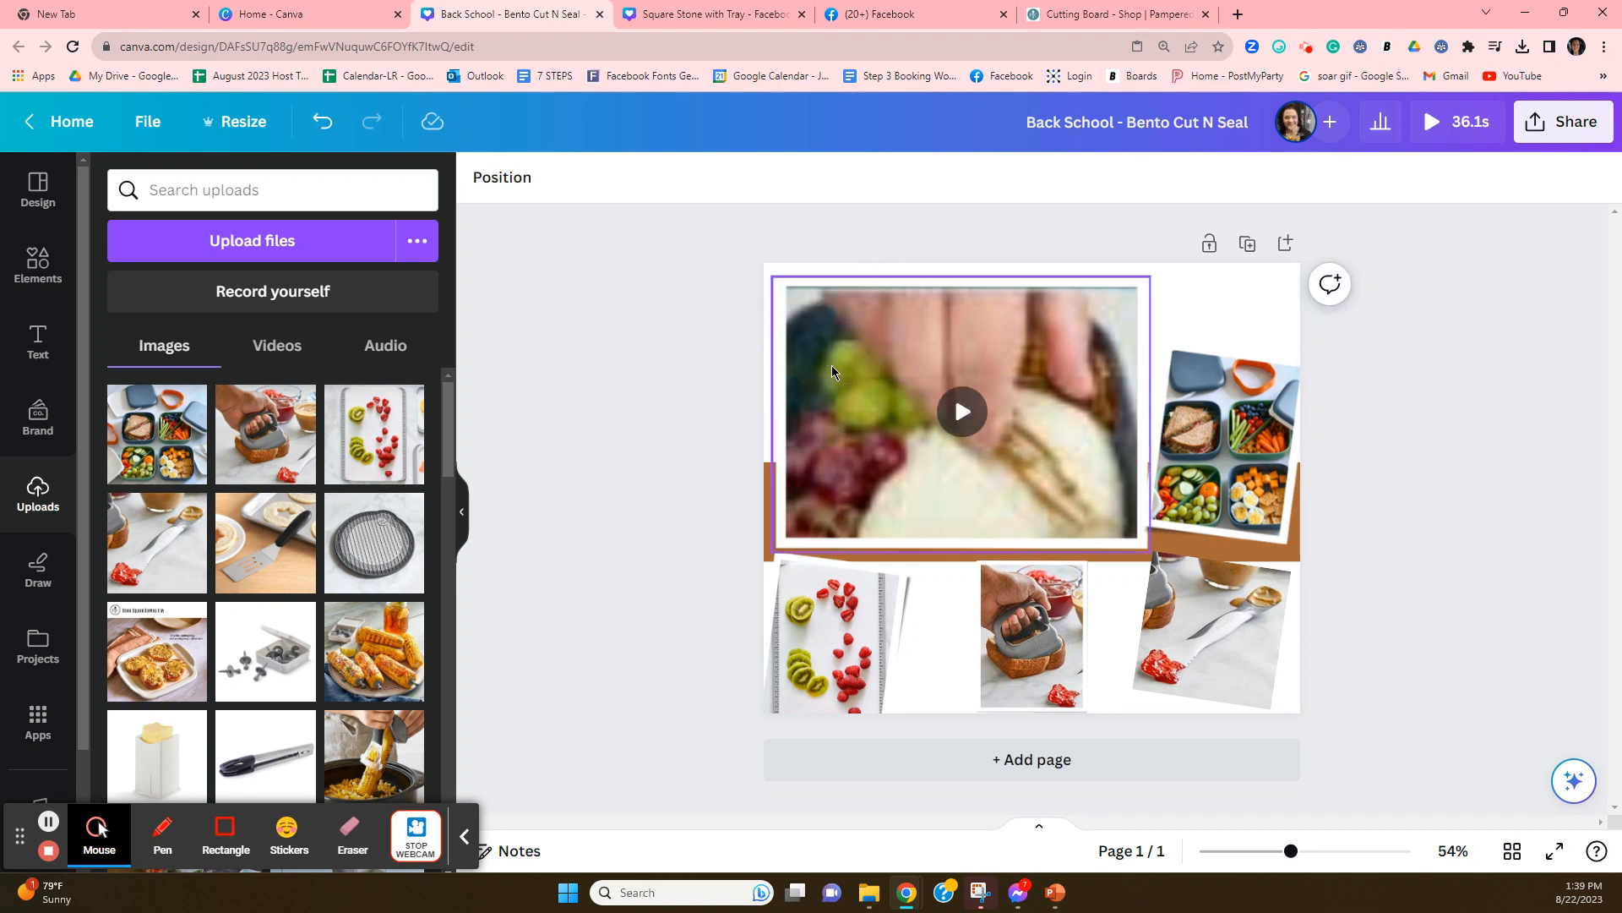
# Reposition the spreader photo in the lower-right area and nudge the middle Cut-N-Seal photo up and left
pyautogui.moveTo(1245, 643); pyautogui.dragTo(1253, 653)
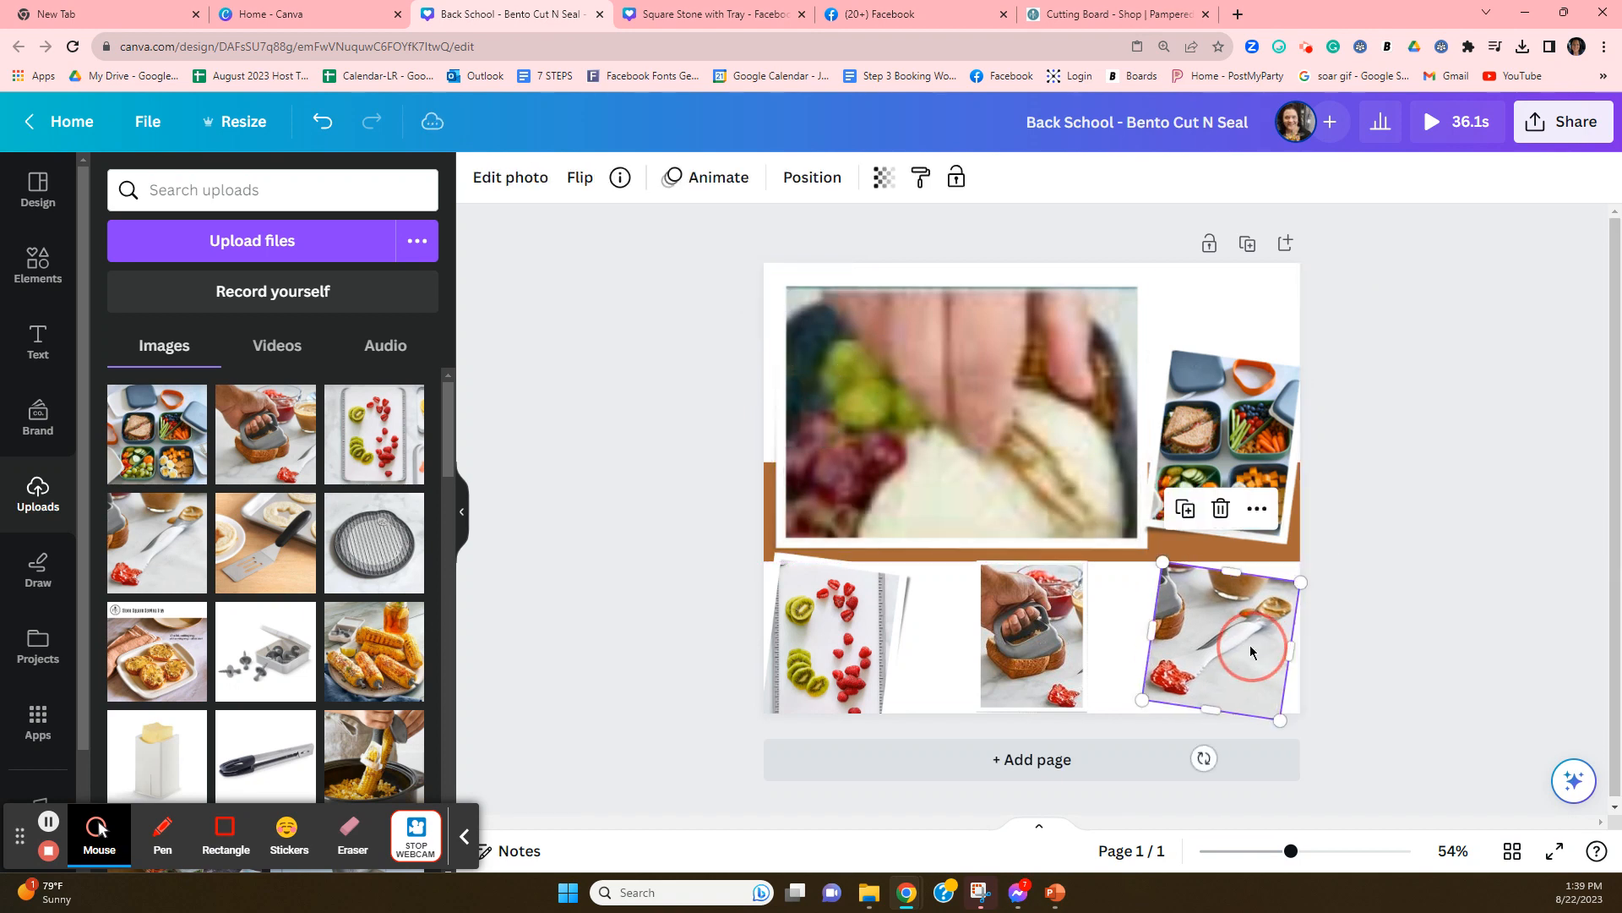
pyautogui.moveTo(1042, 623); pyautogui.dragTo(1026, 614)
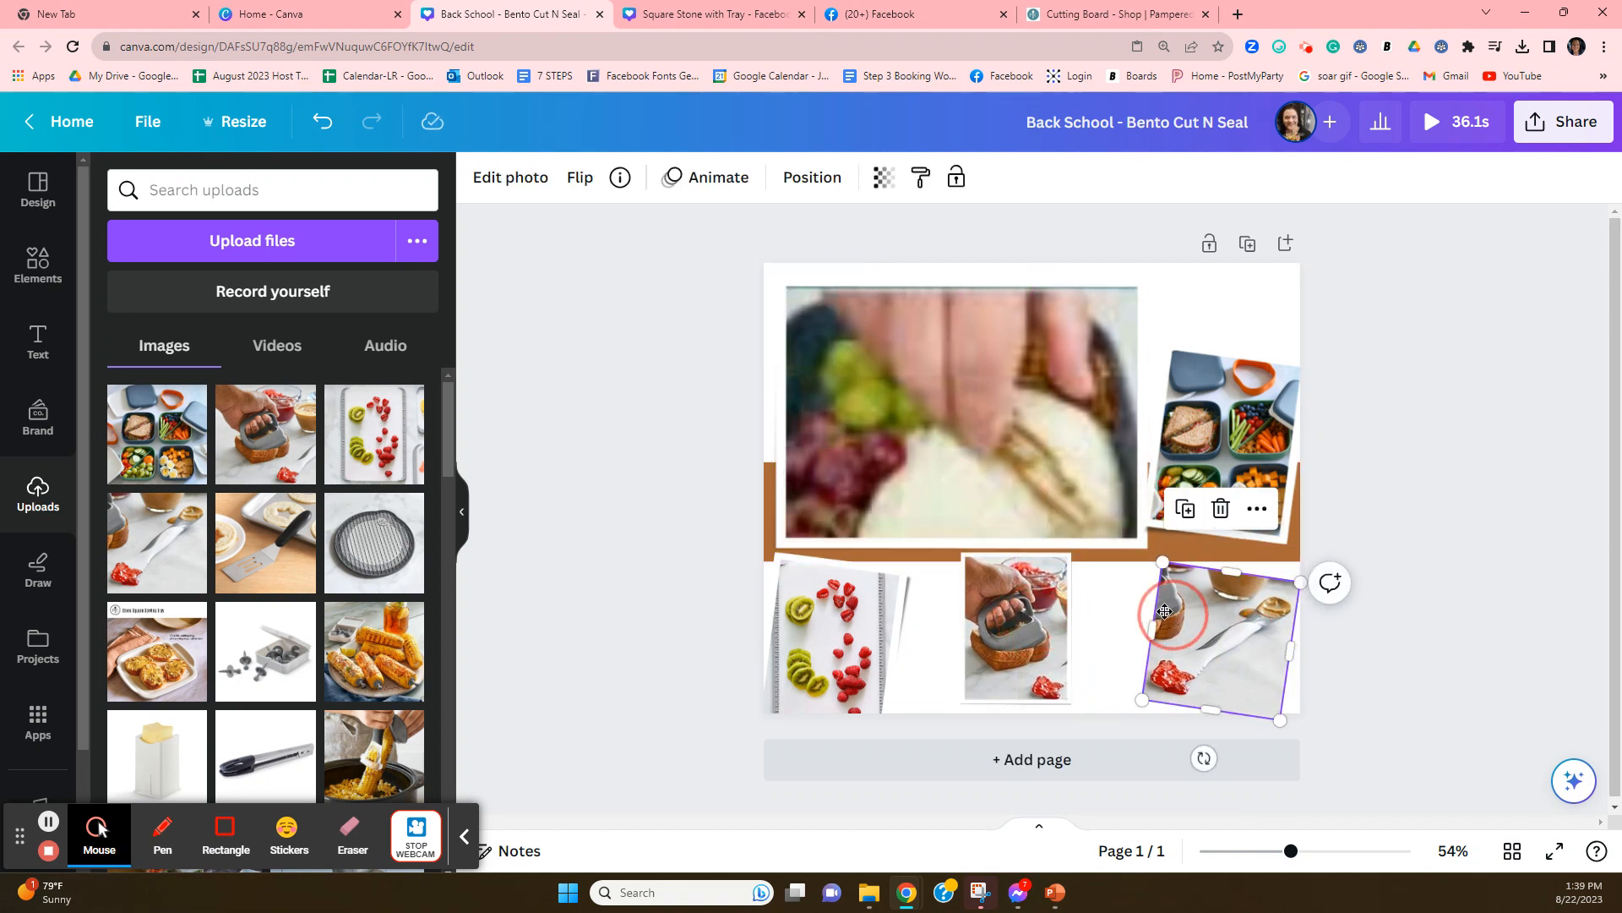
pyautogui.moveTo(1163, 623); pyautogui.dragTo(1145, 613)
# Add a square shape over the spreader photo, tilt it clockwise to match and enlarge it slightly beyond the photo
pyautogui.click(38, 266)
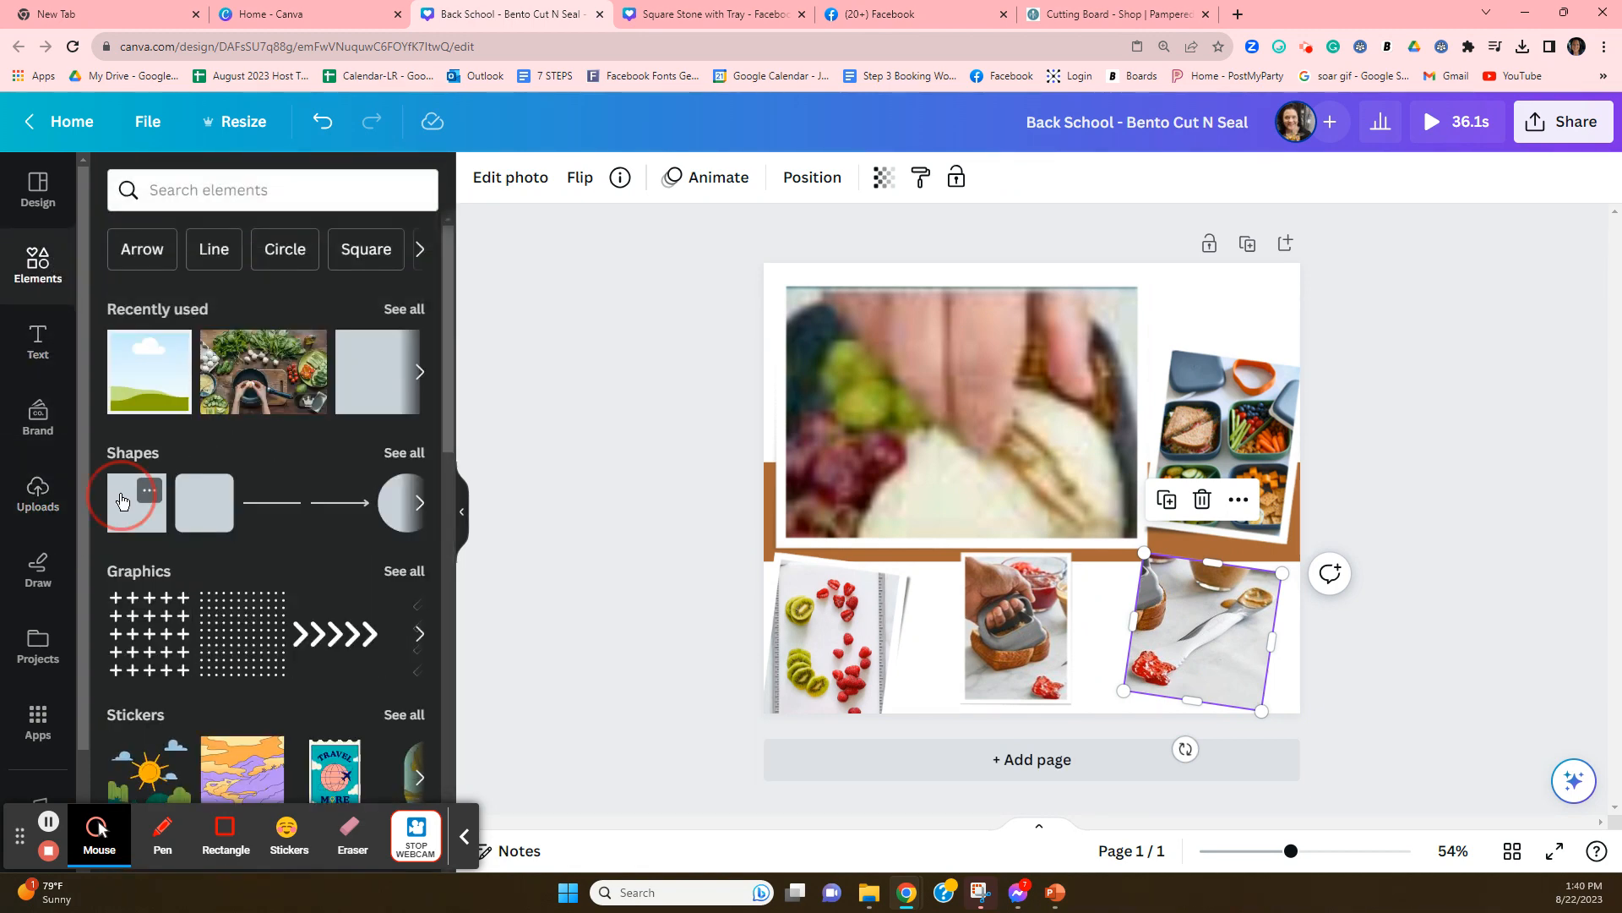
pyautogui.click(128, 507)
pyautogui.moveTo(1004, 460); pyautogui.dragTo(1166, 589)
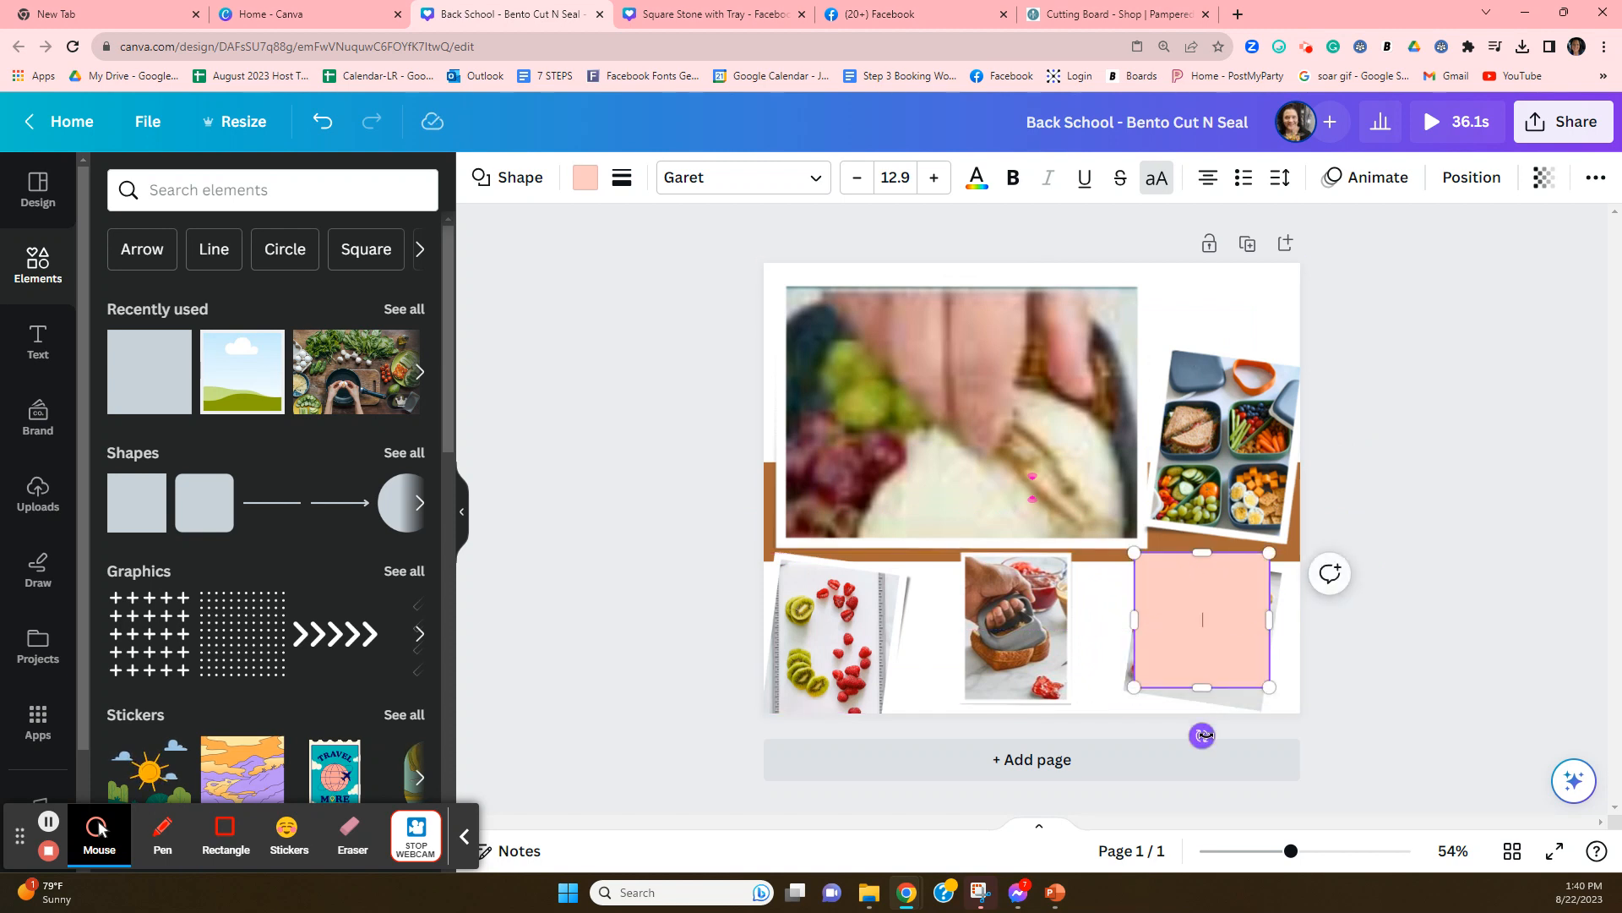
pyautogui.moveTo(1202, 734)
pyautogui.mouseDown()
pyautogui.moveTo(1158, 729)
pyautogui.moveTo(1176, 734)
pyautogui.mouseUp()
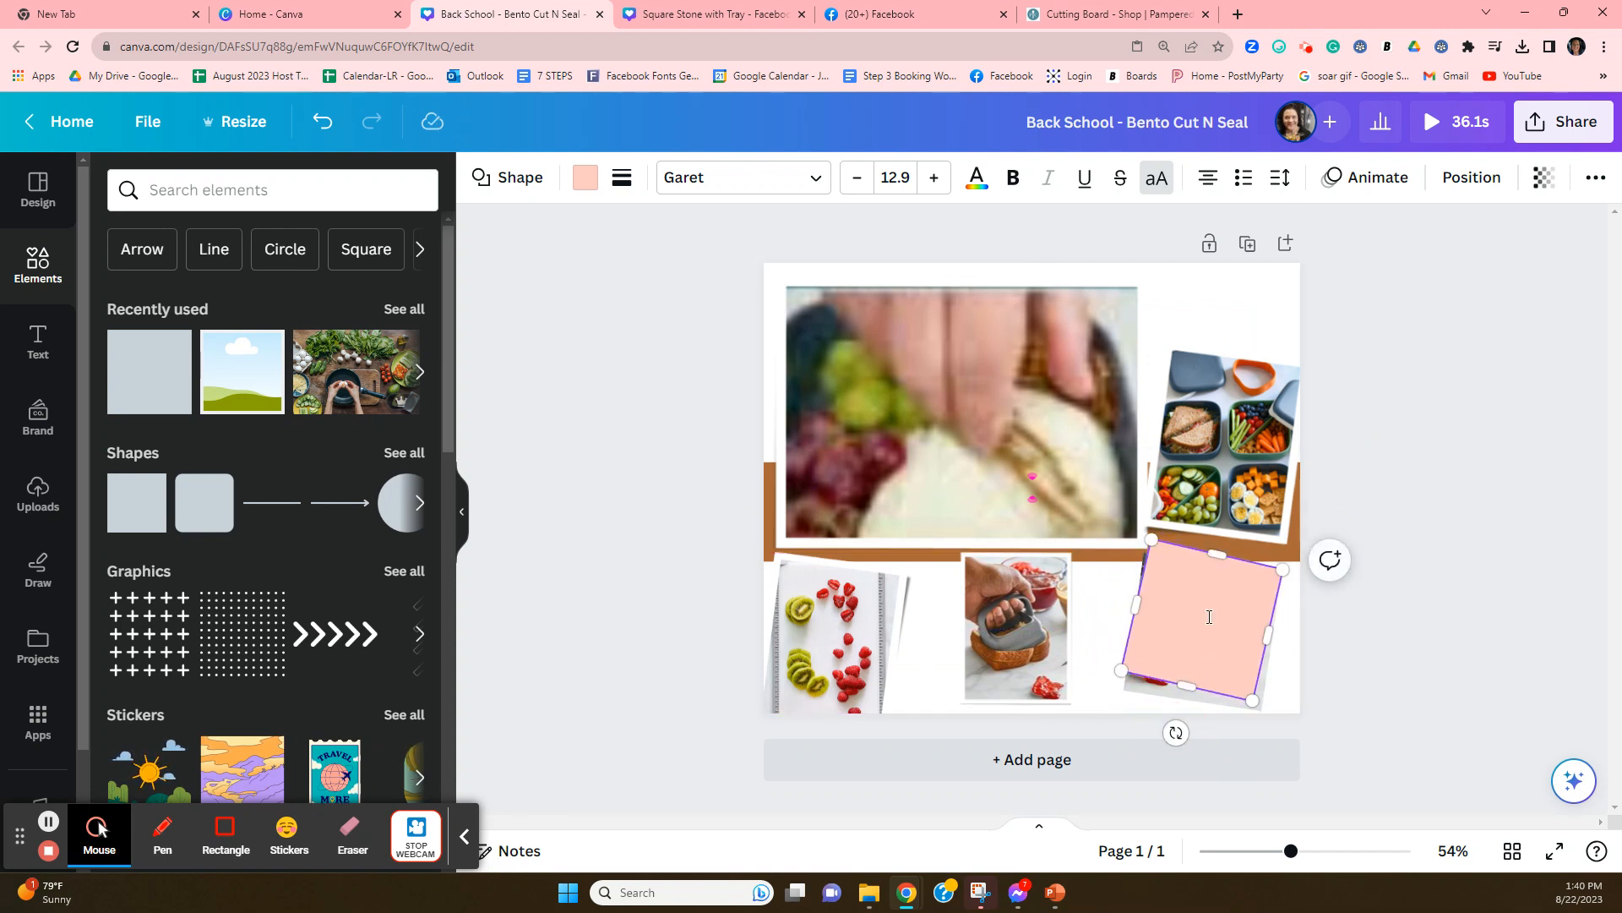
pyautogui.moveTo(1255, 700); pyautogui.dragTo(1266, 725)
# Send the pink square backward so it sits behind the spreader photo
pyautogui.rightClick(1232, 625)
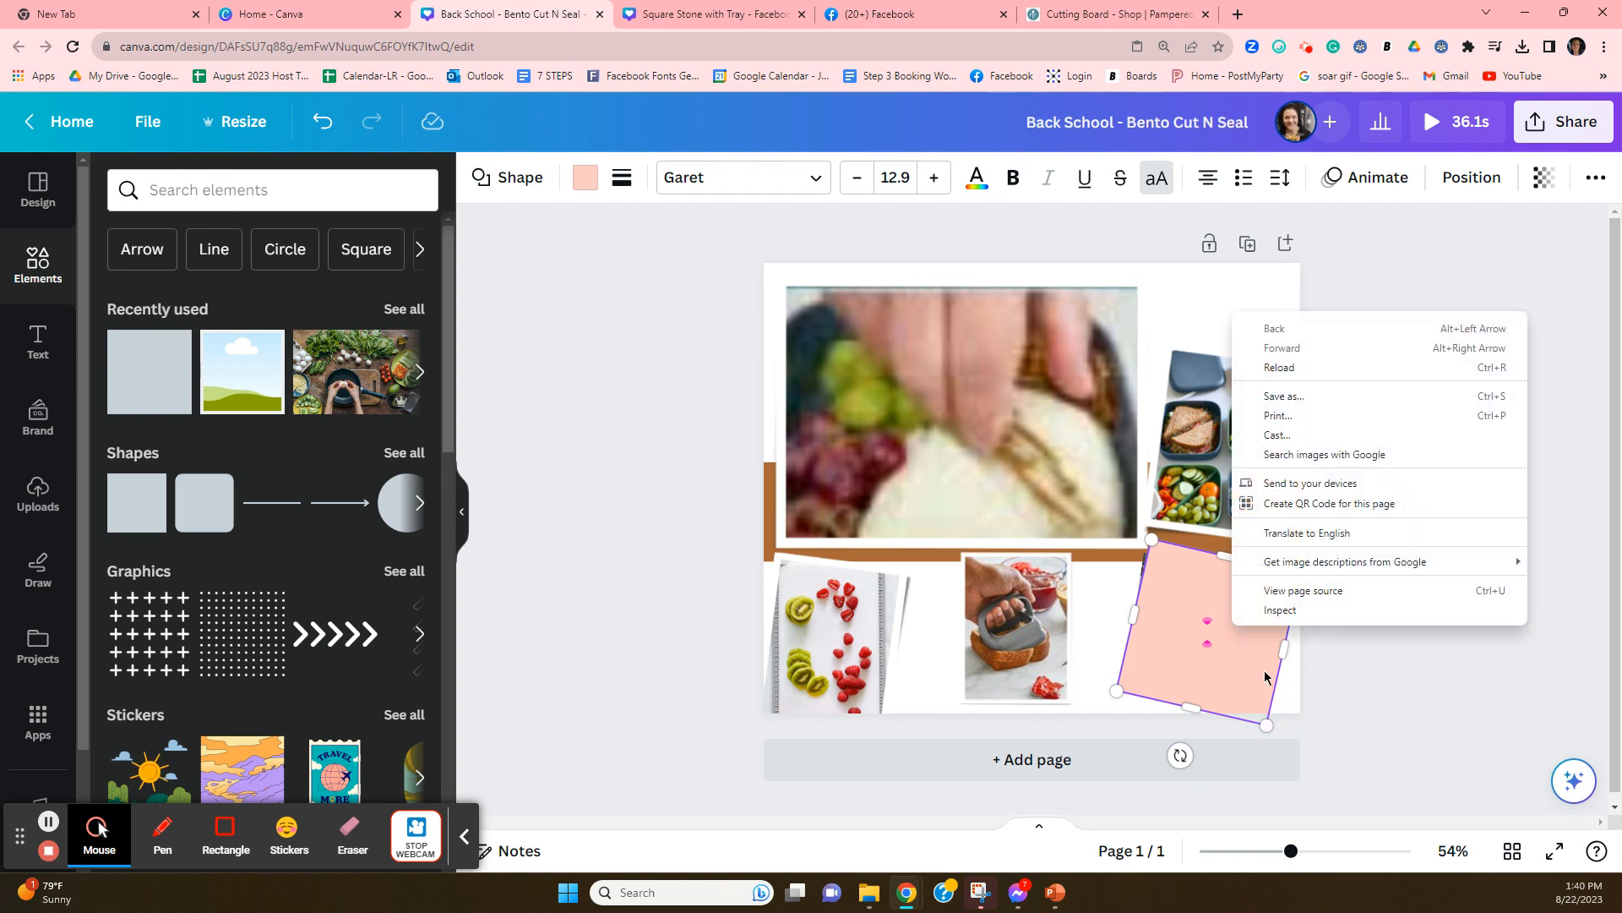
pyautogui.click(1166, 630)
pyautogui.rightClick(1167, 630)
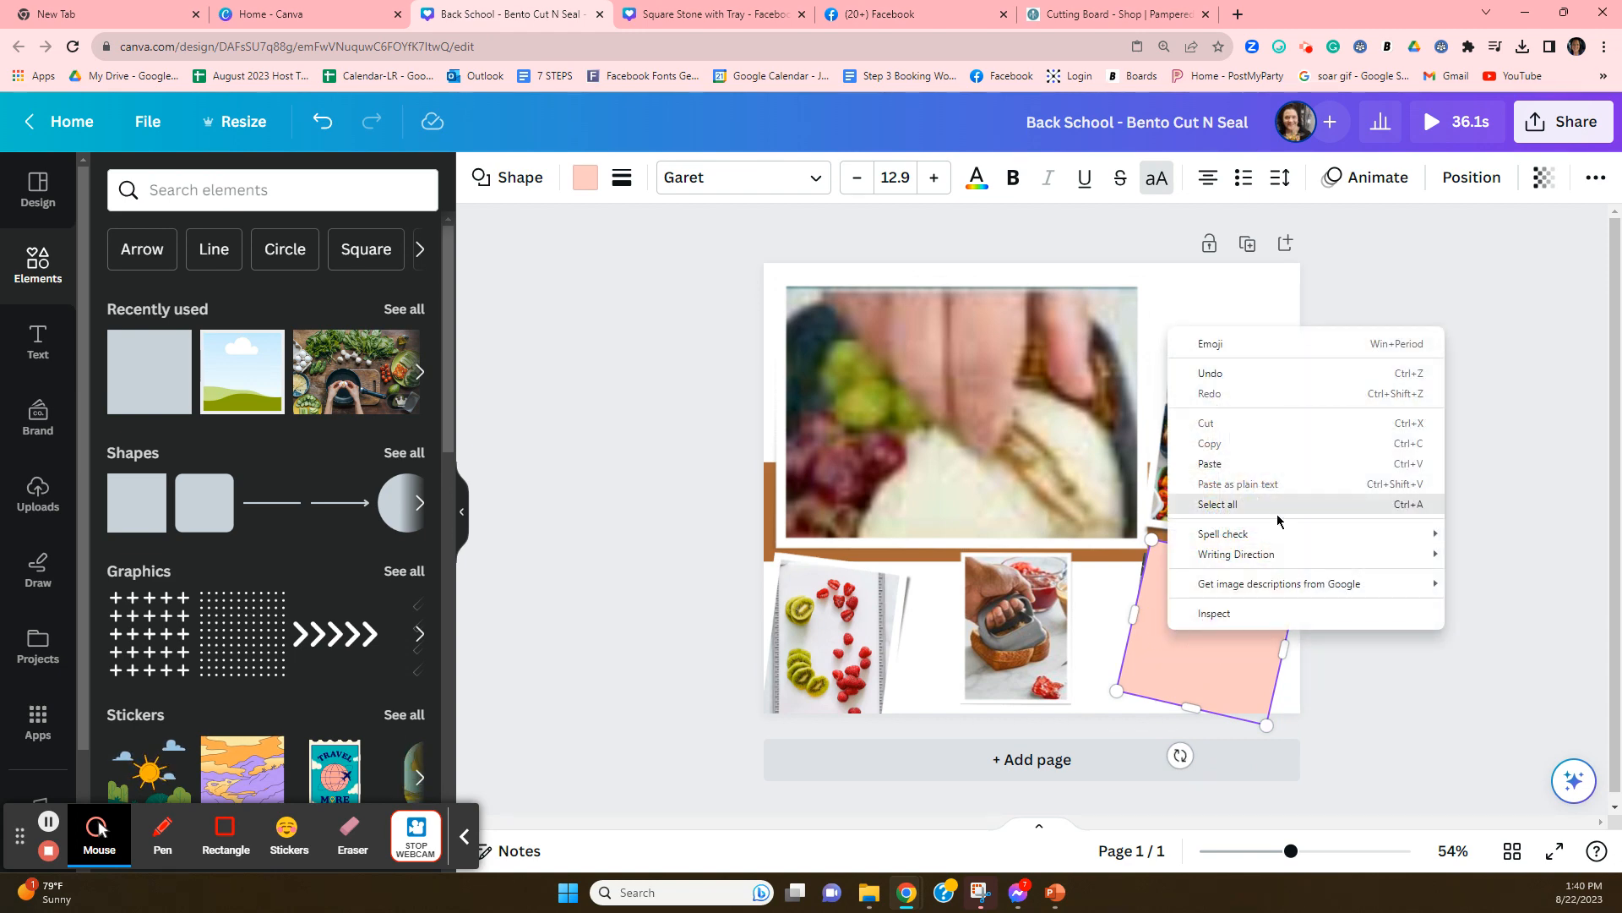
pyautogui.click(1182, 676)
pyautogui.click(1106, 616)
pyautogui.rightClick(1211, 629)
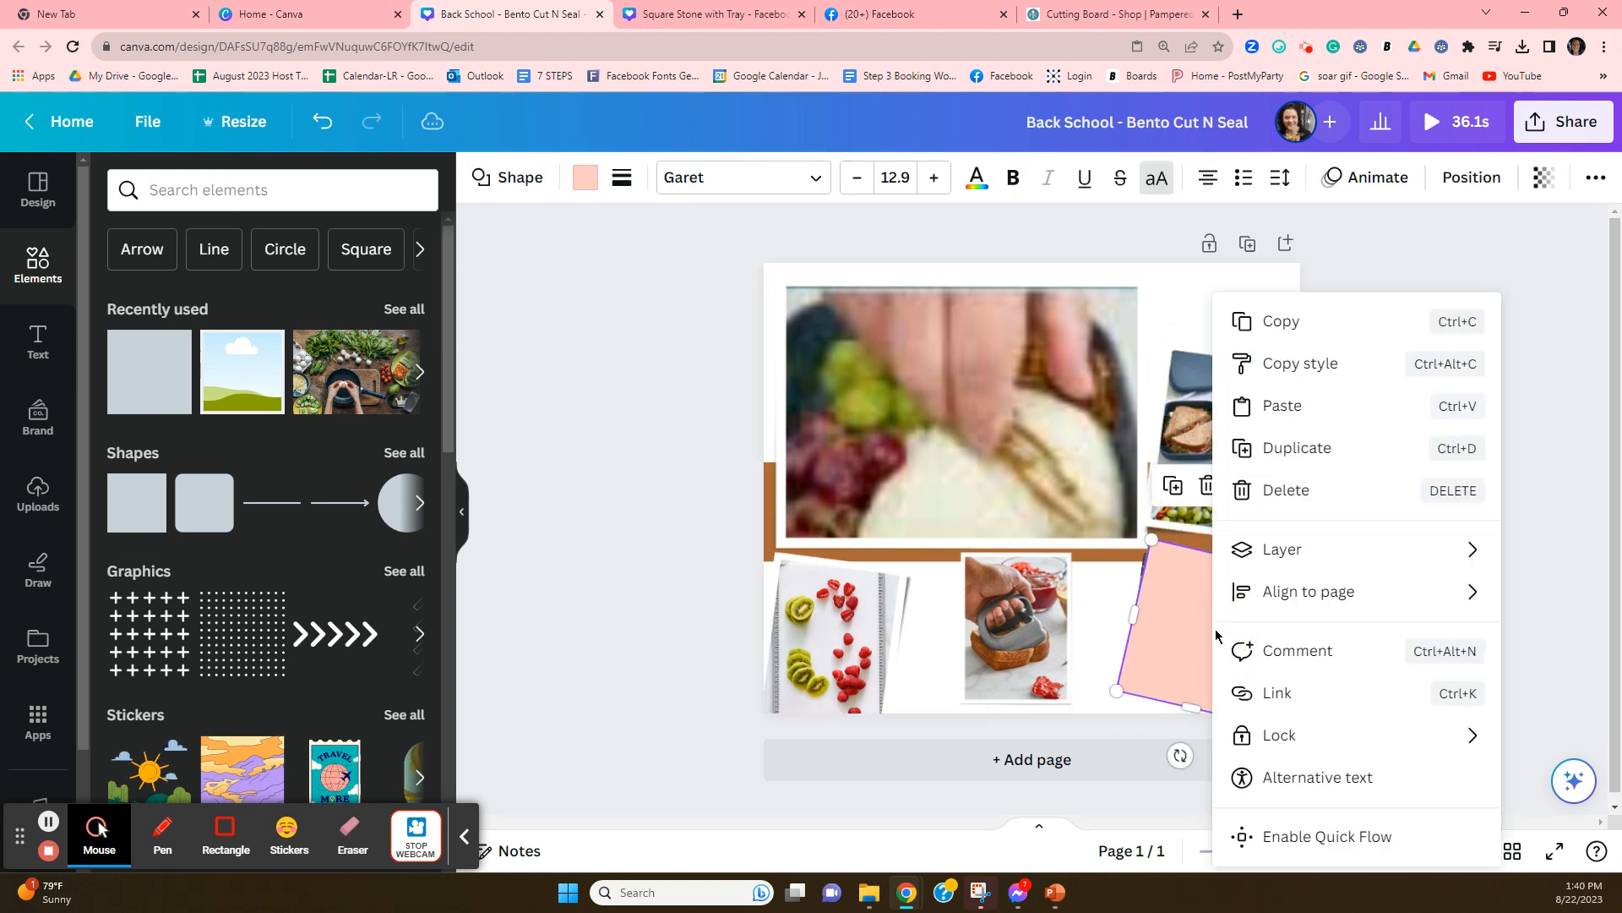
pyautogui.moveTo(1317, 560)
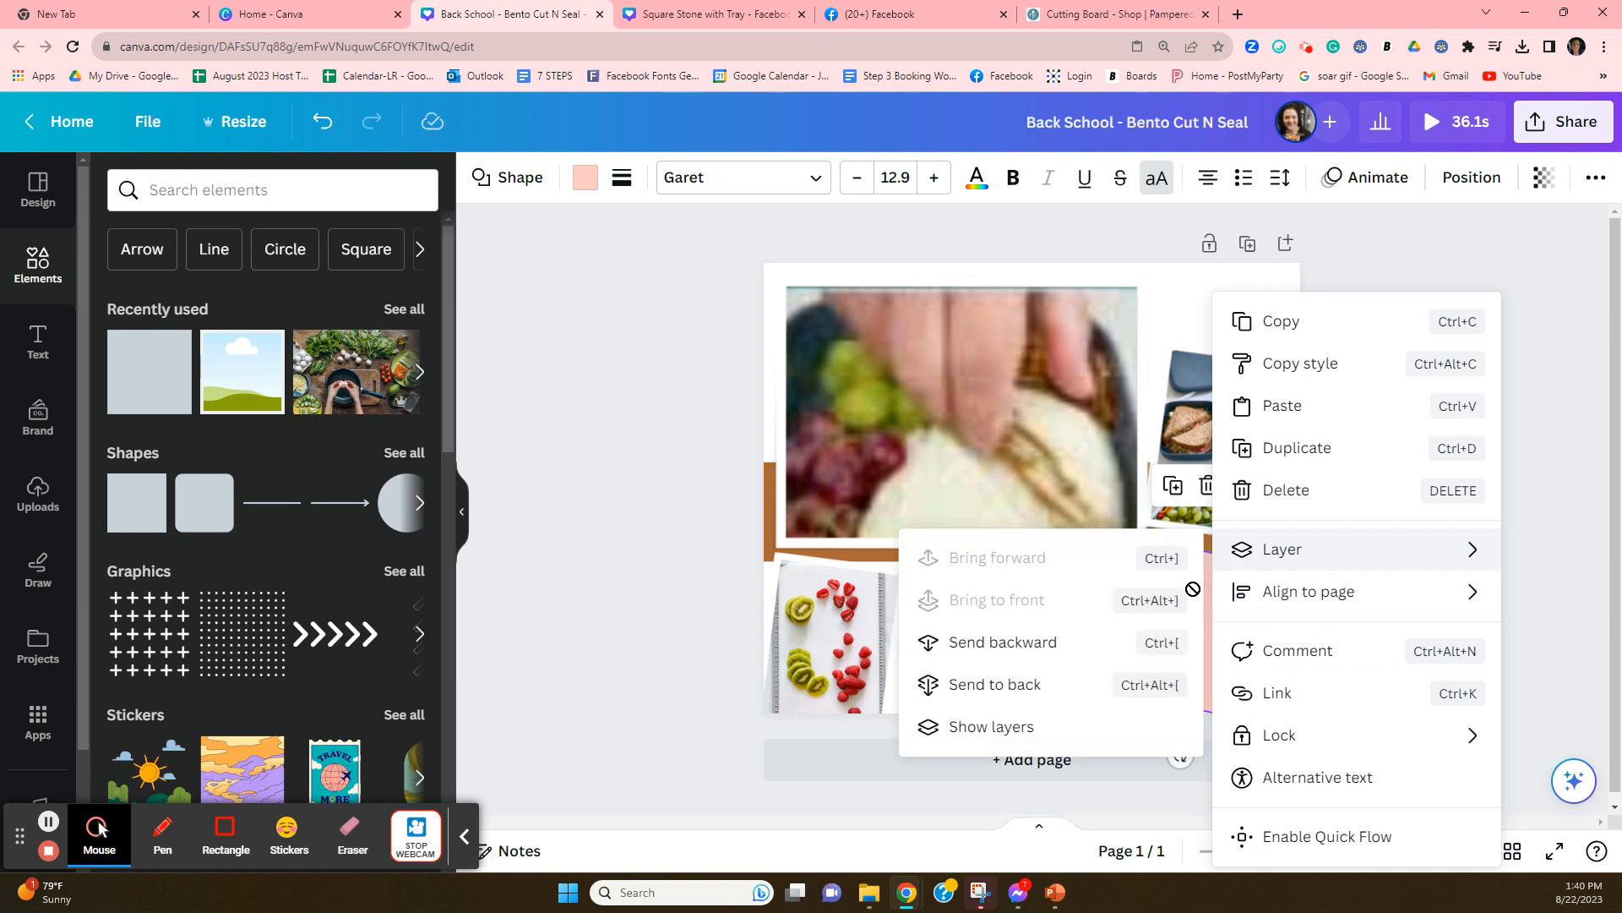
pyautogui.click(1003, 642)
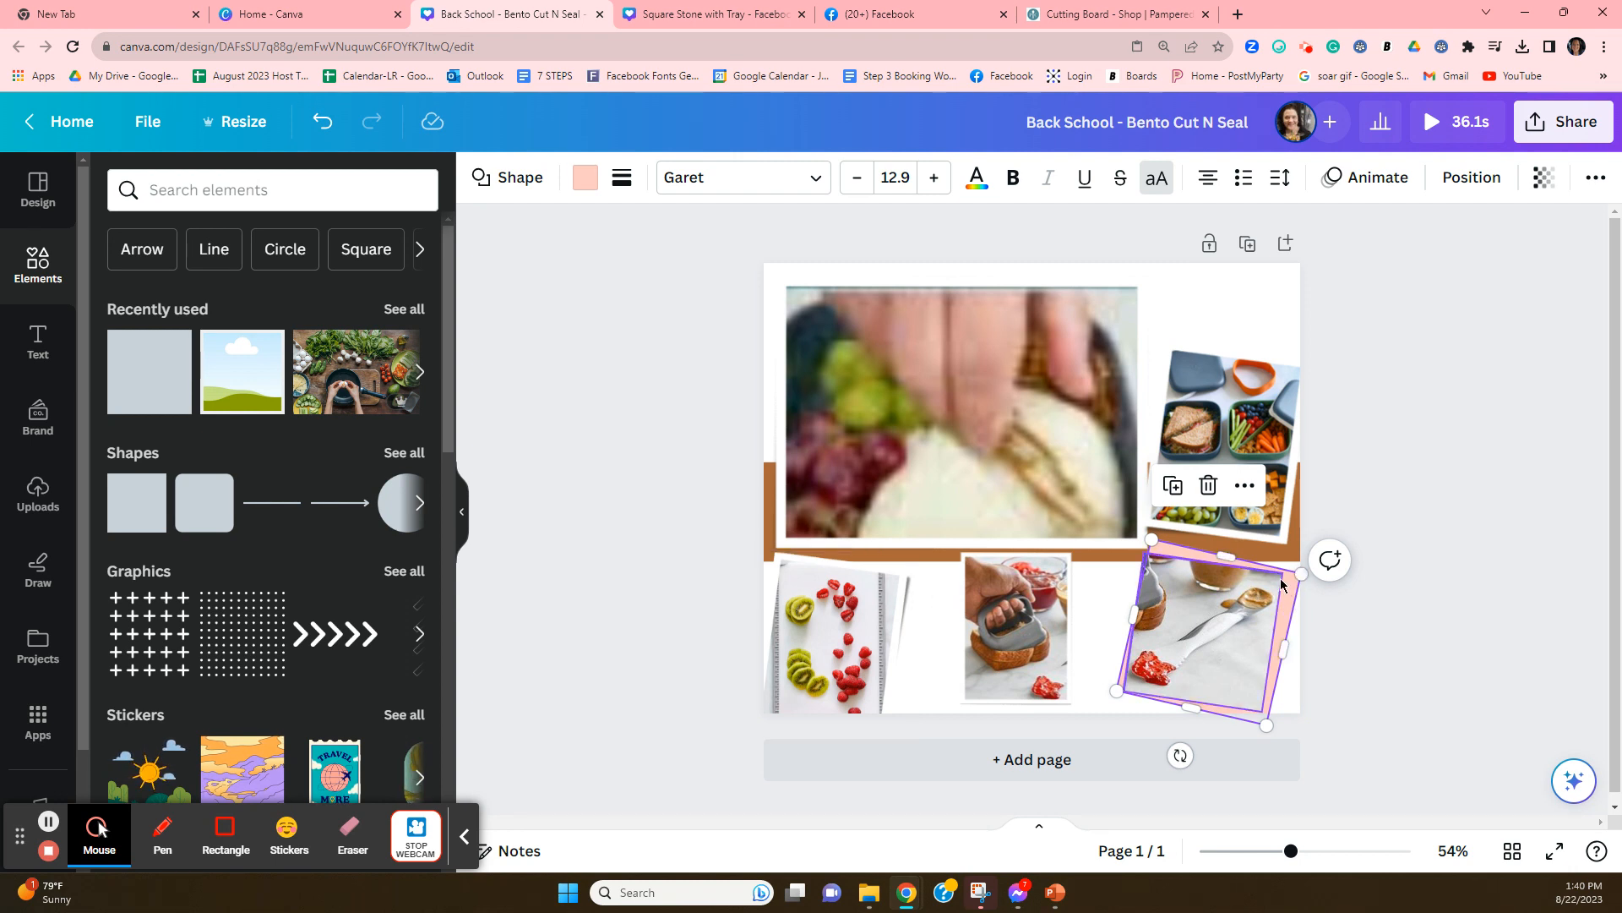
# Recolour the square behind the spreader photo with the off-white from the Bamboo Beach palette
pyautogui.click(583, 177)
pyautogui.scroll(-5, 322, 390)
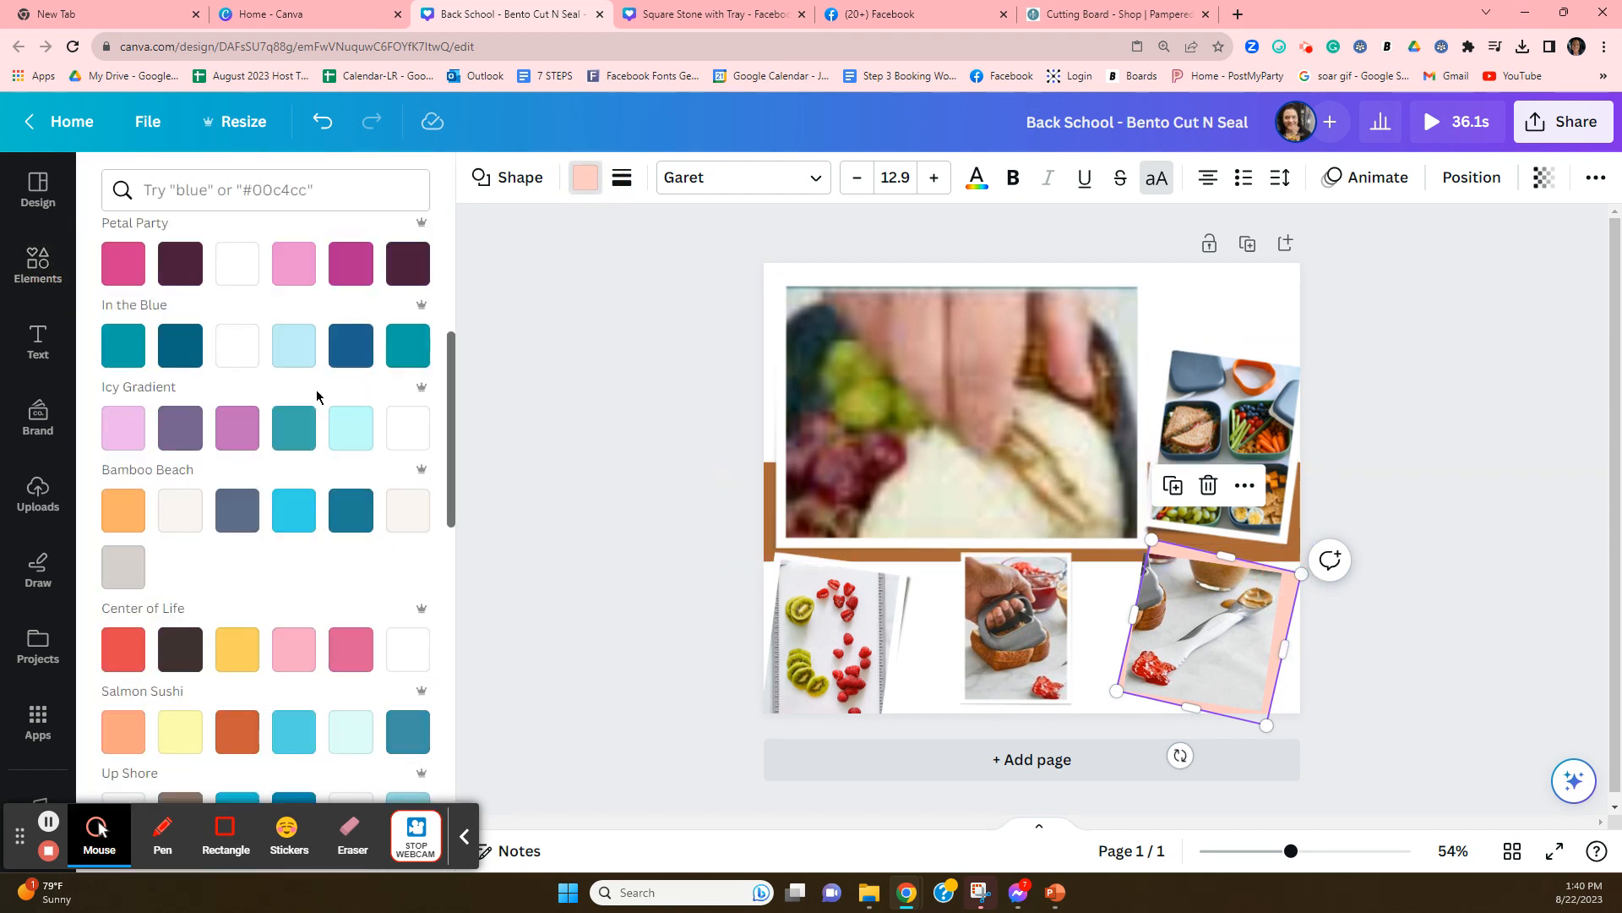
pyautogui.click(408, 512)
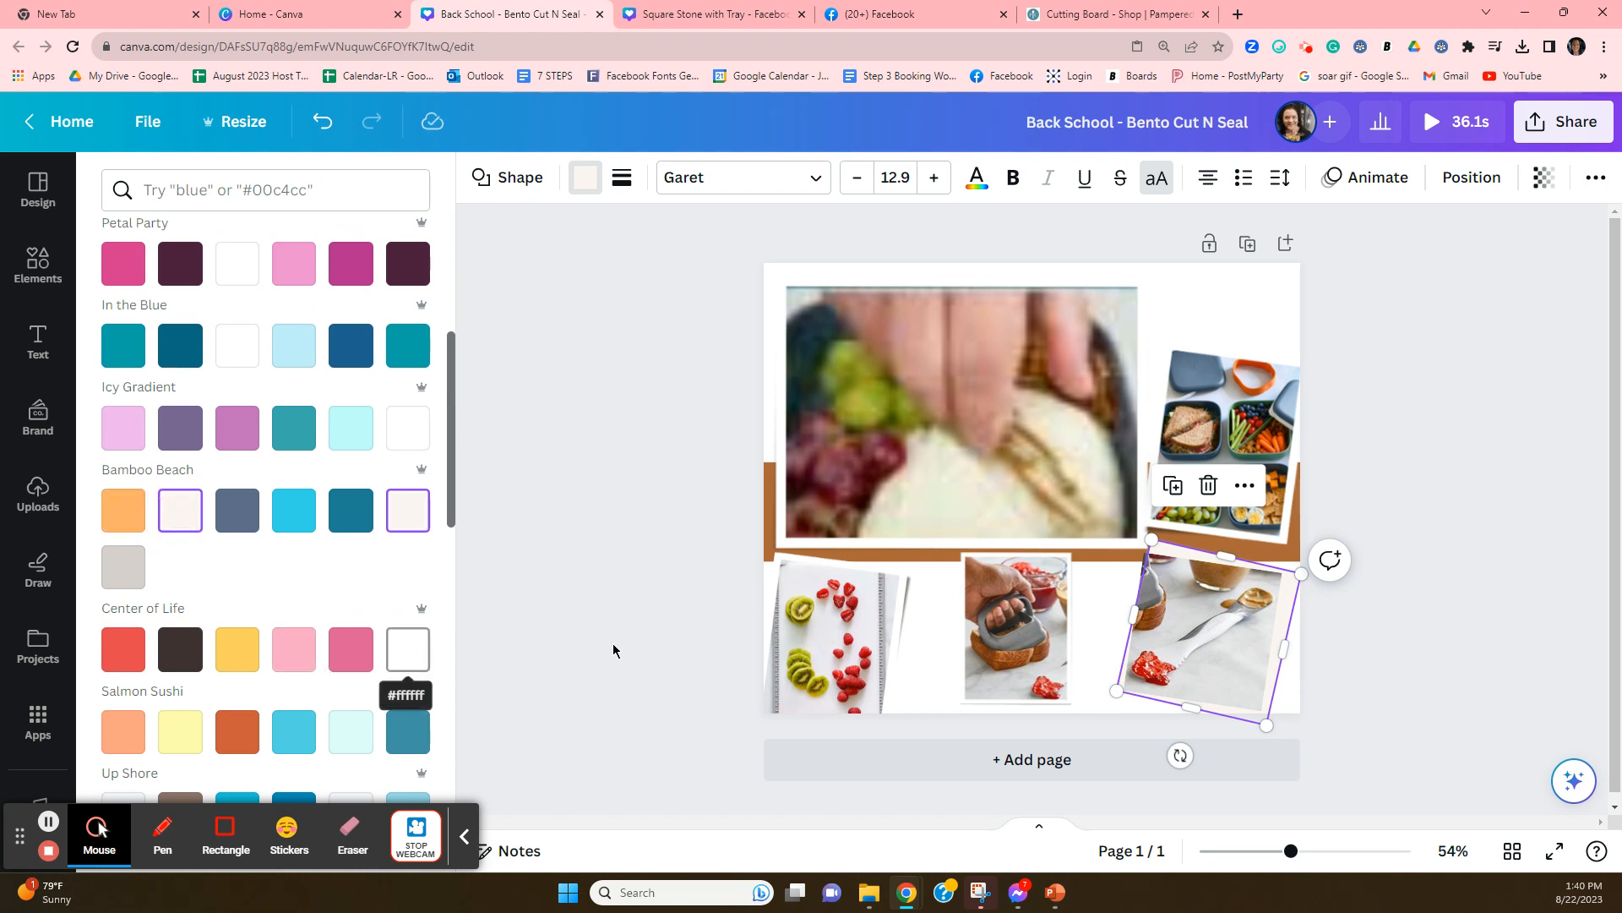
# Enlarge the middle Cut-N-Seal photo, nudge it up, and move the bento lunch box photo slightly down
pyautogui.click(989, 610)
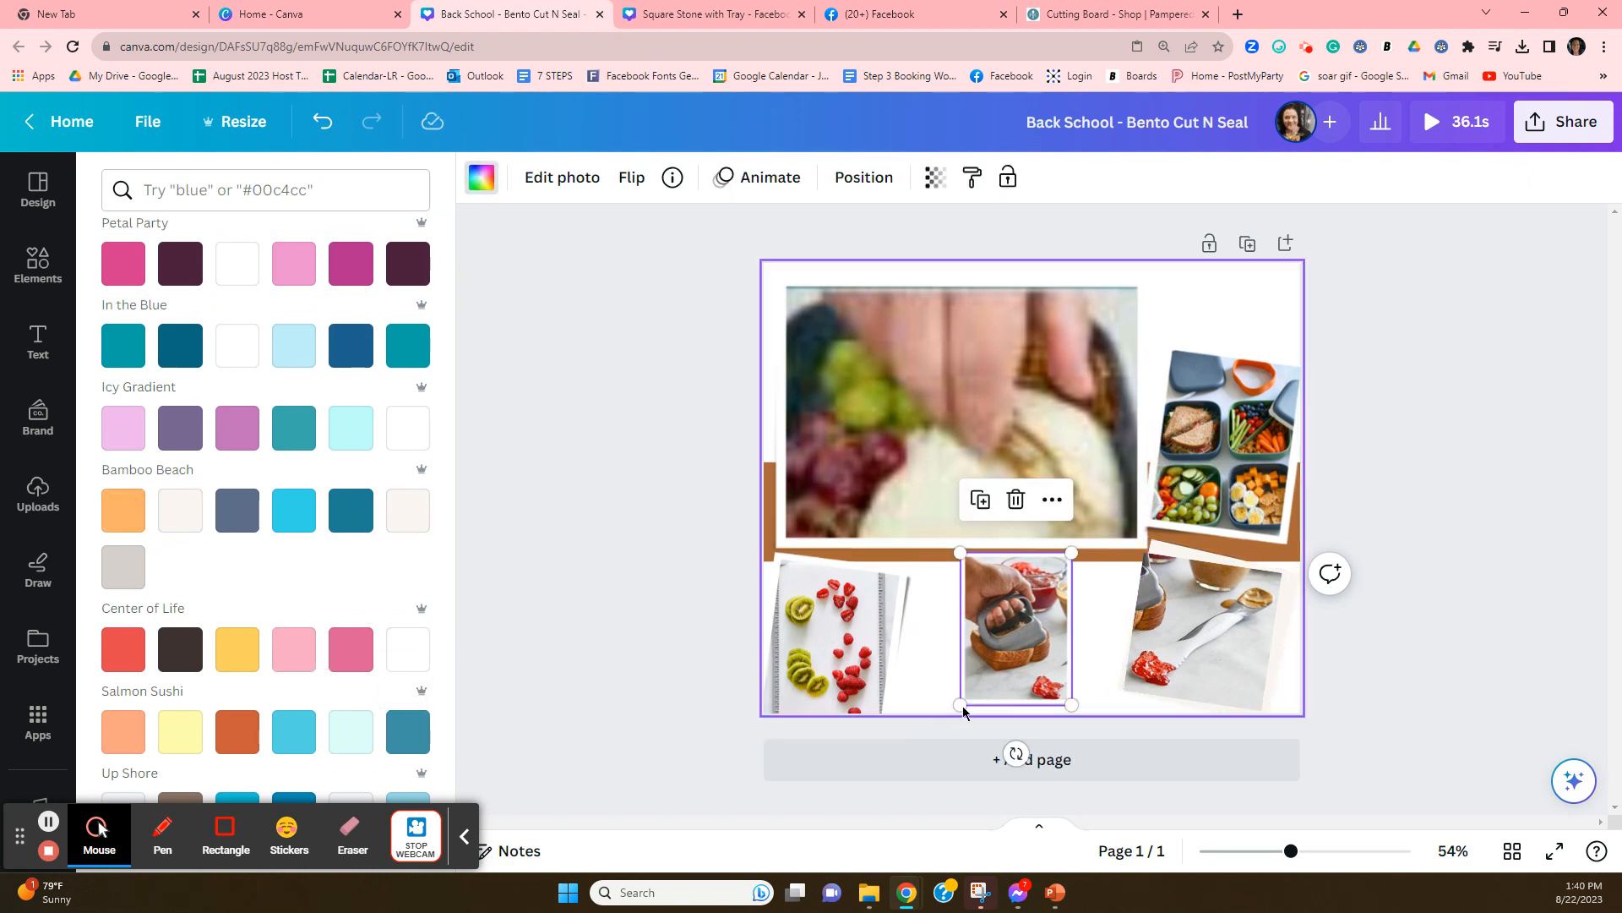
pyautogui.moveTo(960, 704); pyautogui.dragTo(934, 711)
pyautogui.moveTo(998, 670); pyautogui.dragTo(1001, 659)
pyautogui.click(997, 363)
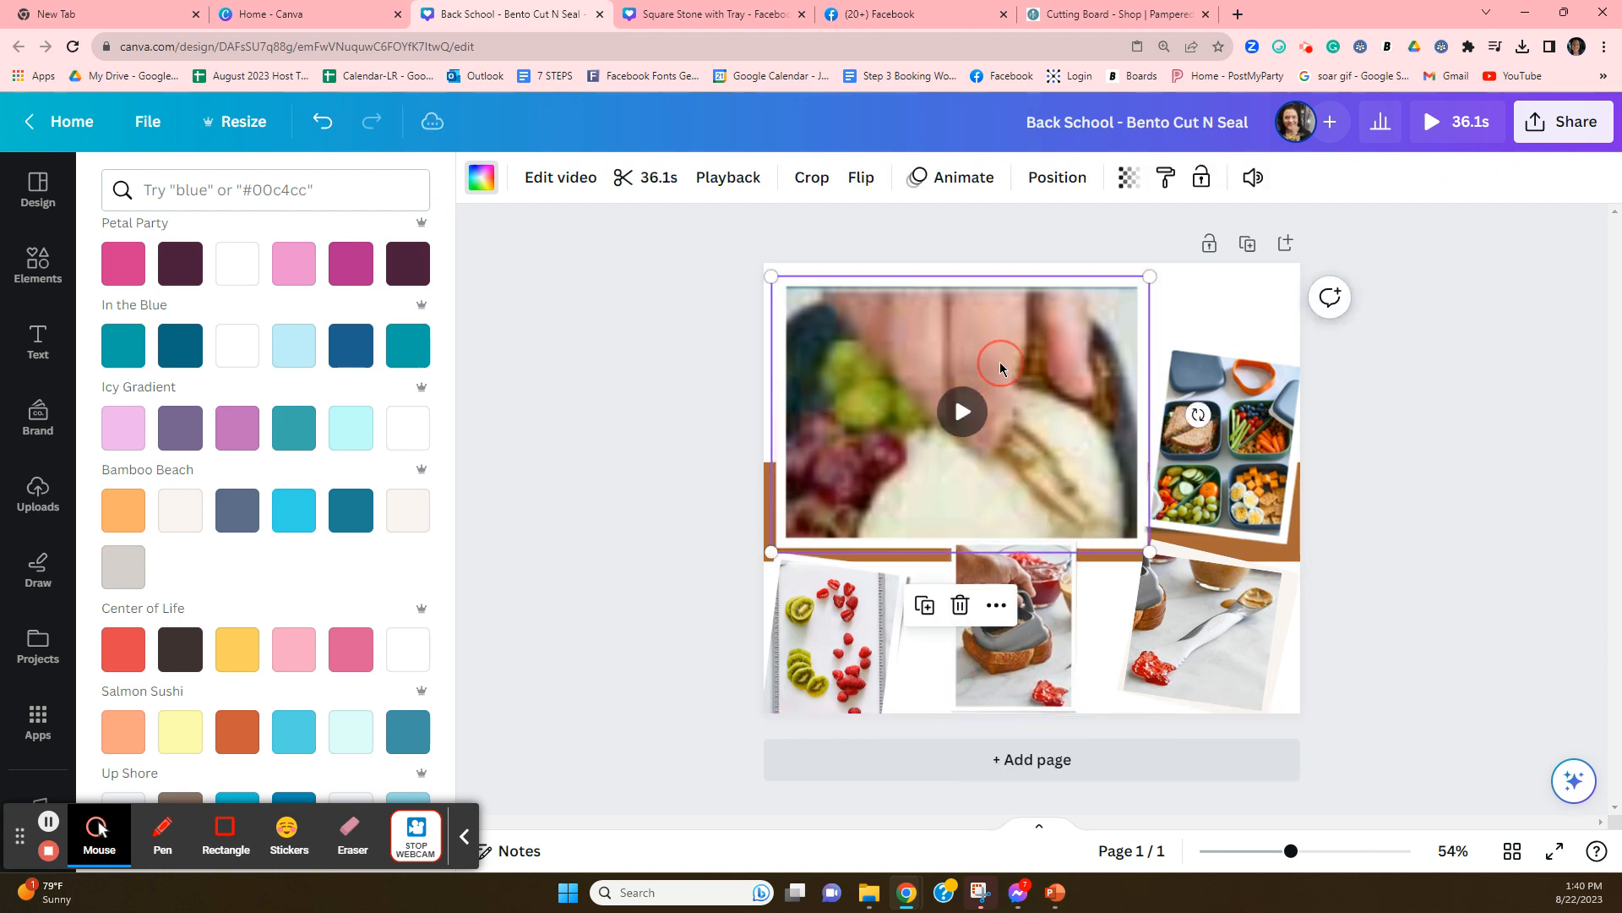
pyautogui.moveTo(1226, 386); pyautogui.dragTo(1229, 402)
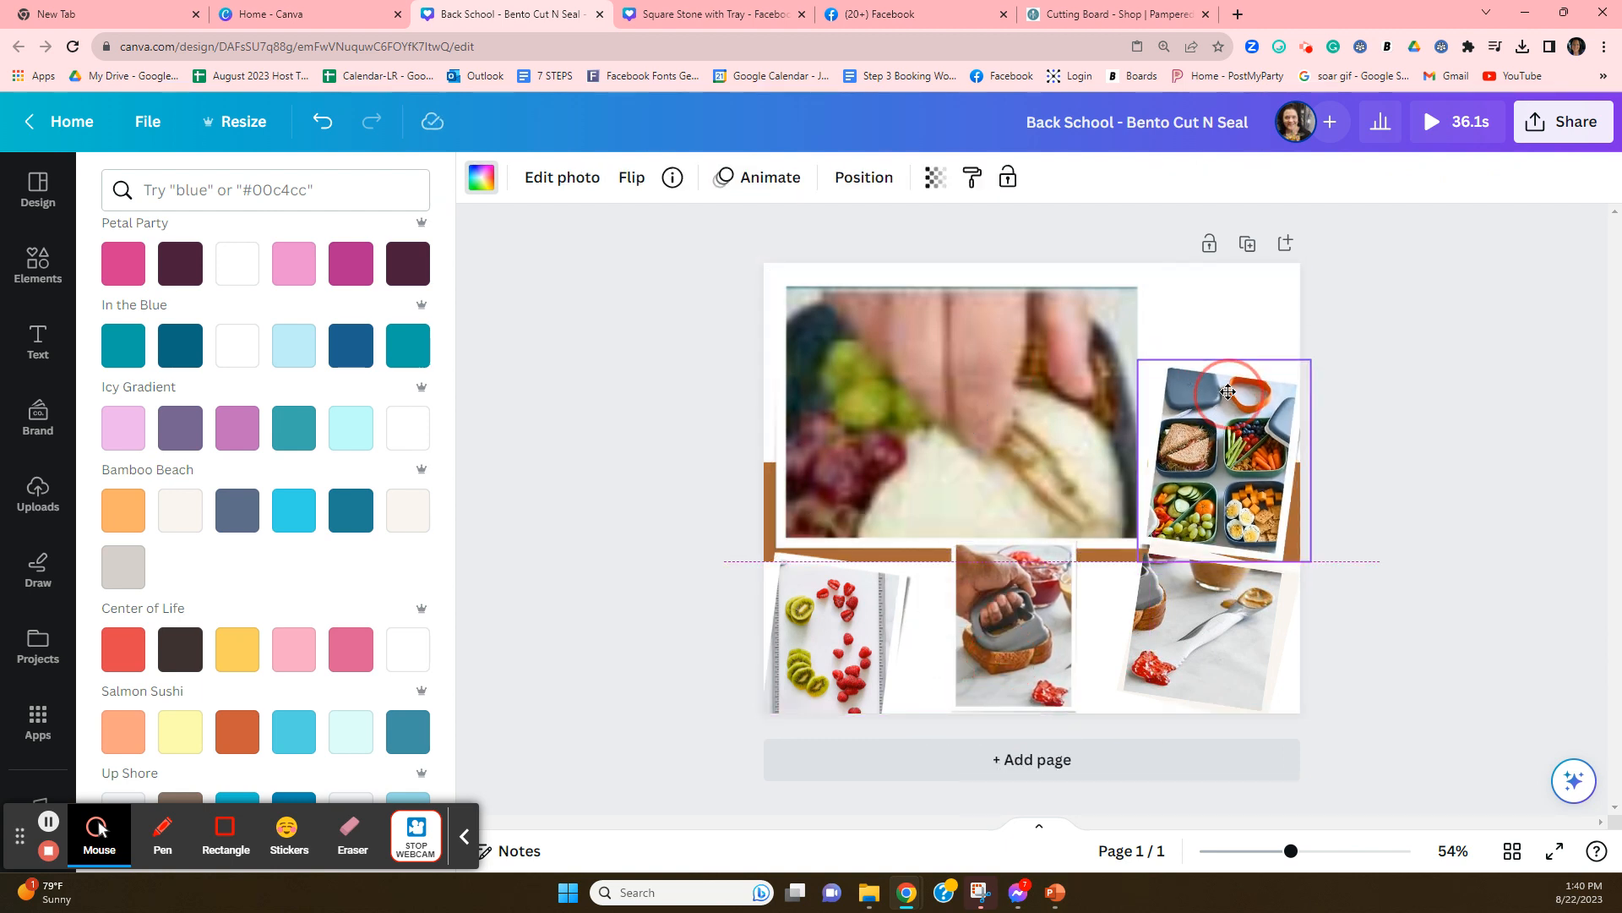
# Move the fruit photo up and tilt it counterclockwise, and shift the Cut-N-Seal and spreader photos down
pyautogui.moveTo(863, 647); pyautogui.dragTo(859, 632)
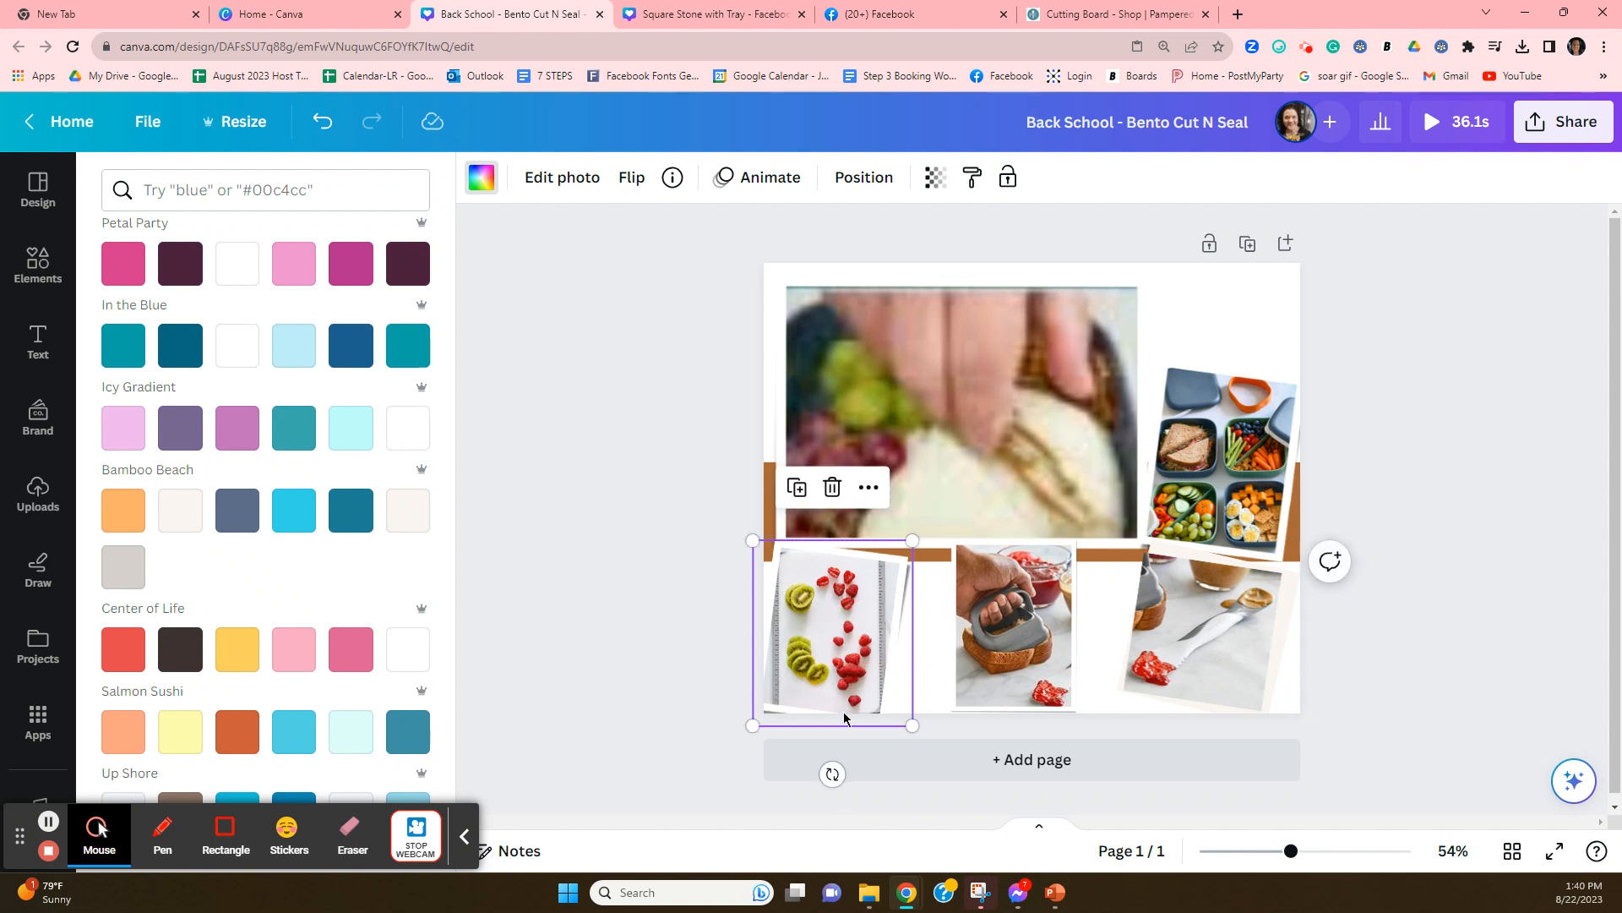
pyautogui.moveTo(832, 774); pyautogui.dragTo(870, 763)
pyautogui.moveTo(1003, 696); pyautogui.dragTo(996, 733)
pyautogui.moveTo(1206, 664); pyautogui.dragTo(1204, 694)
# Nudge the bento lunch box photo up slightly and bring it forward one layer
pyautogui.moveTo(1263, 463)
pyautogui.mouseDown()
pyautogui.moveTo(1263, 481)
pyautogui.moveTo(1262, 451)
pyautogui.mouseUp()
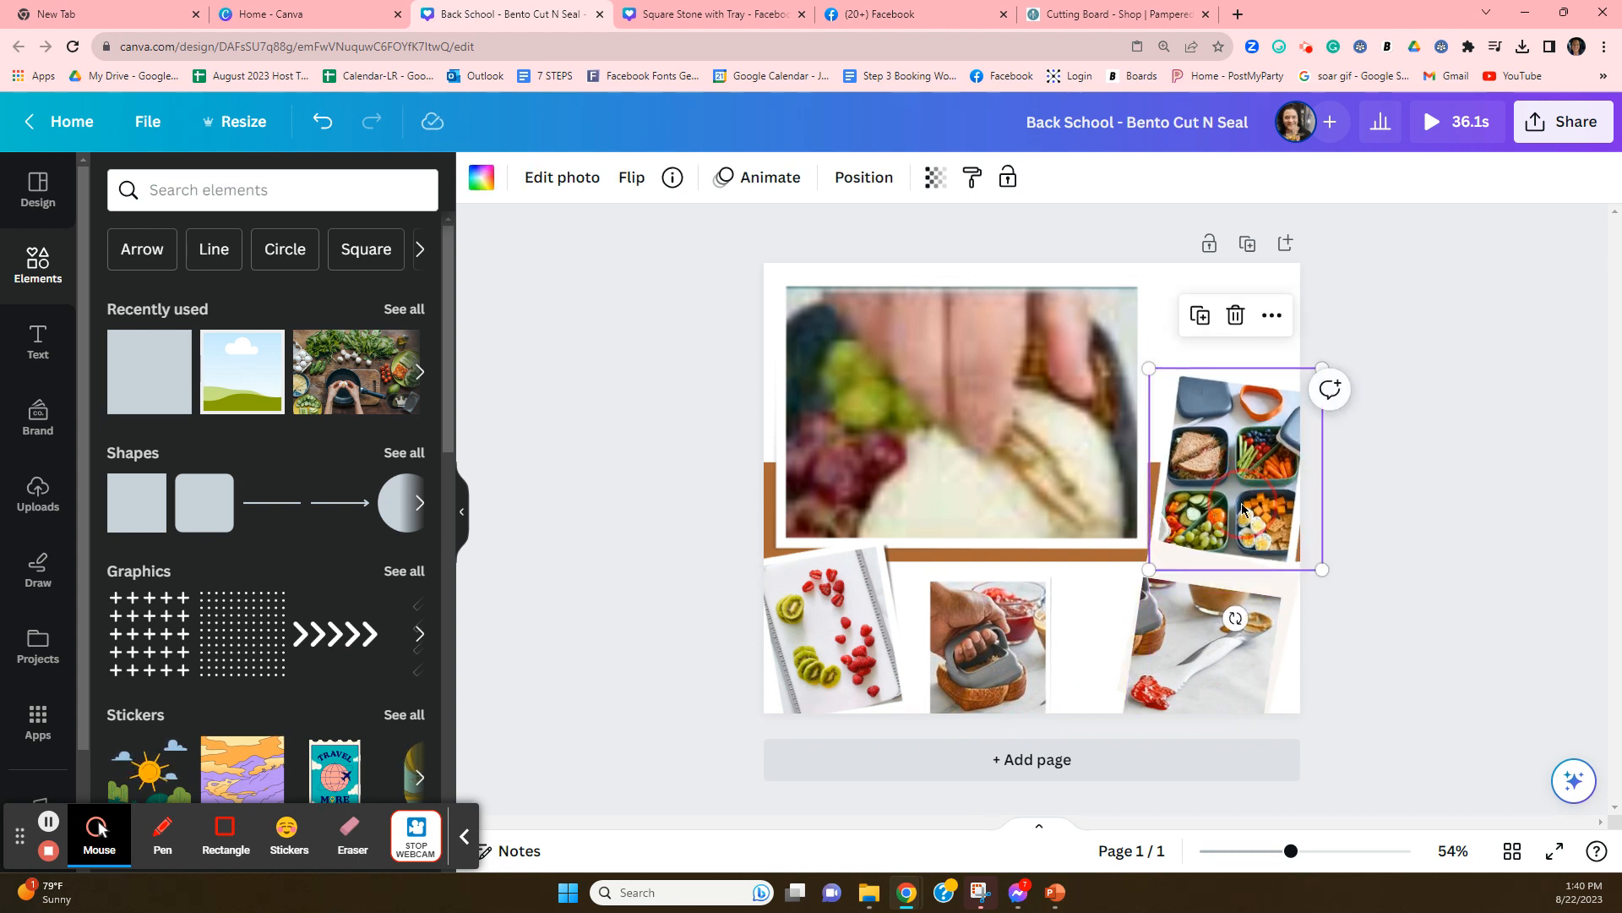
pyautogui.rightClick(1242, 508)
pyautogui.moveTo(1406, 515)
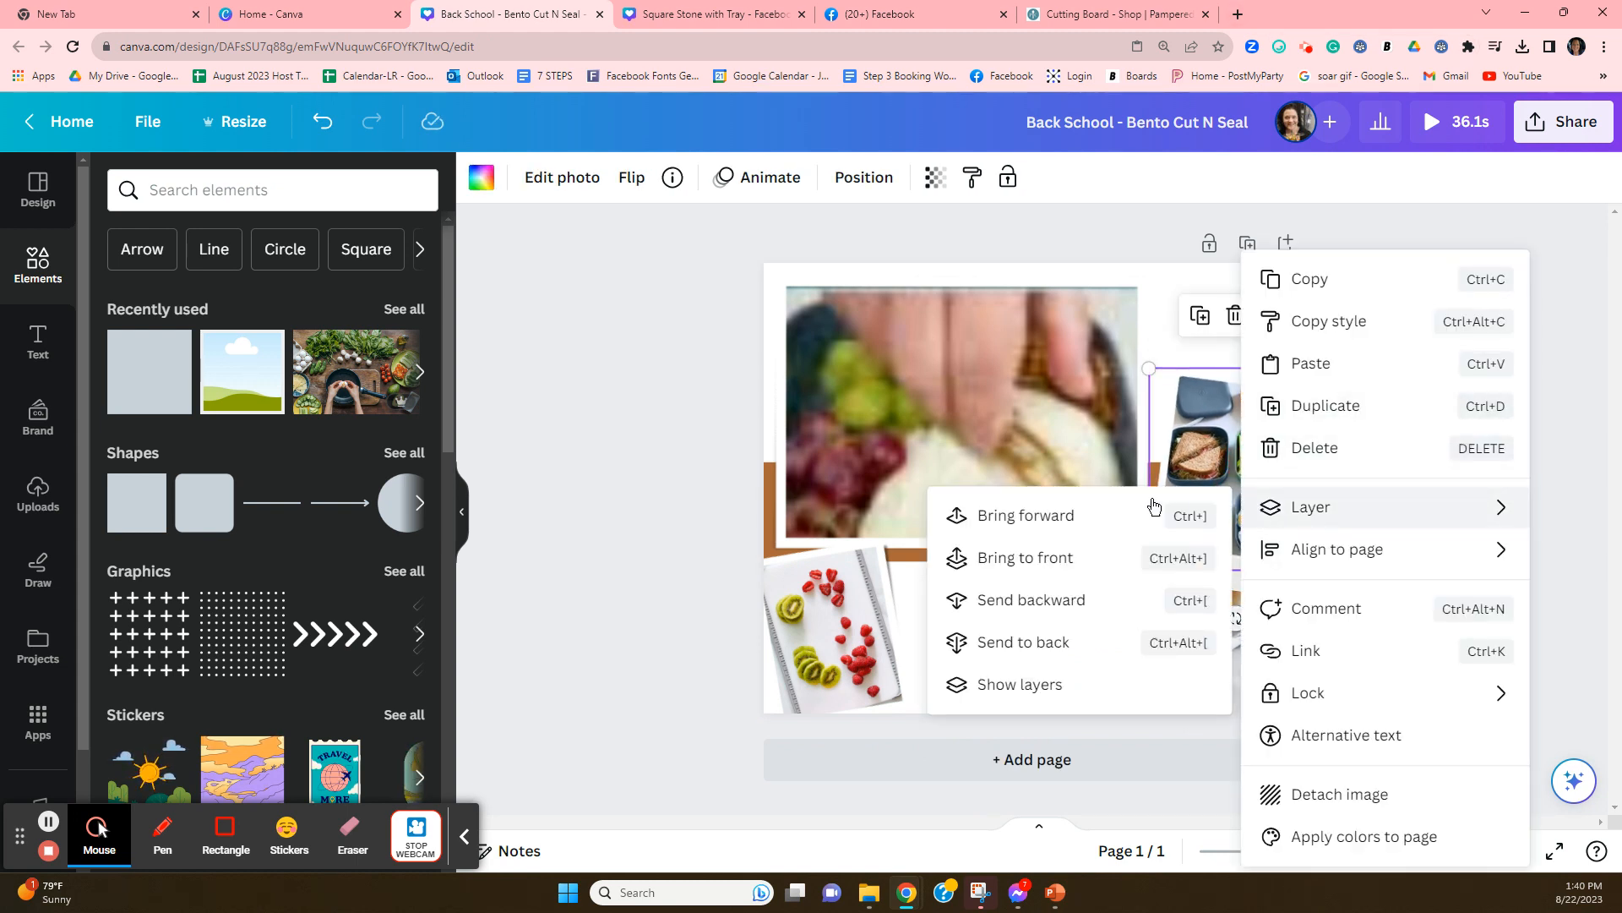
pyautogui.click(1075, 509)
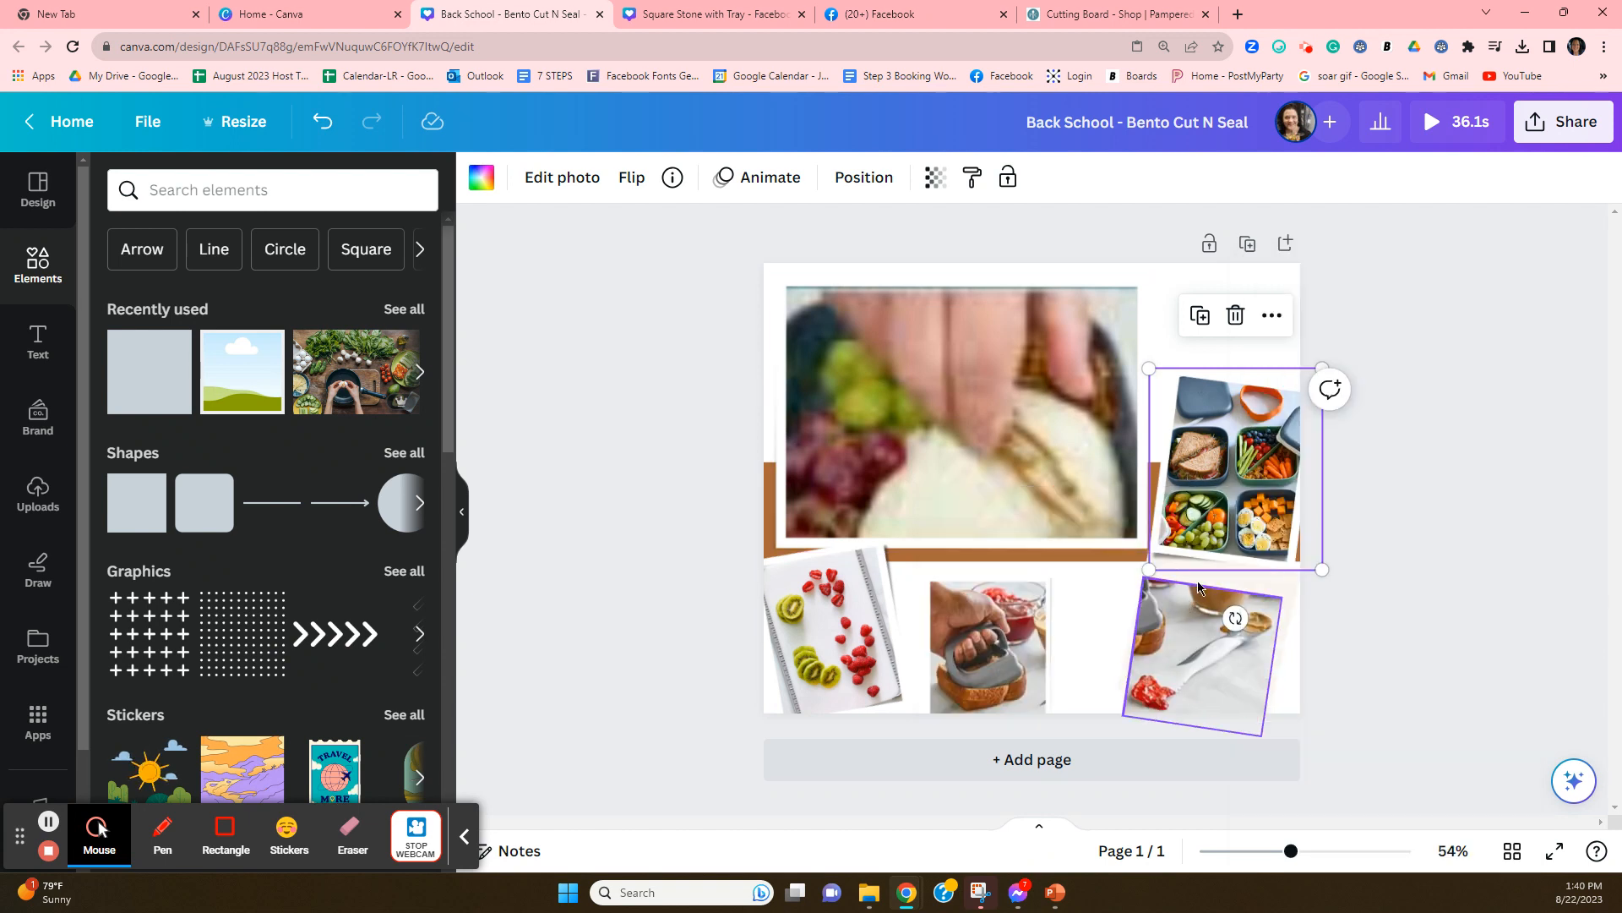
pyautogui.click(1409, 420)
# Shrink the sandwich video and shift it right so the coloured band shows on both sides
pyautogui.click(848, 382)
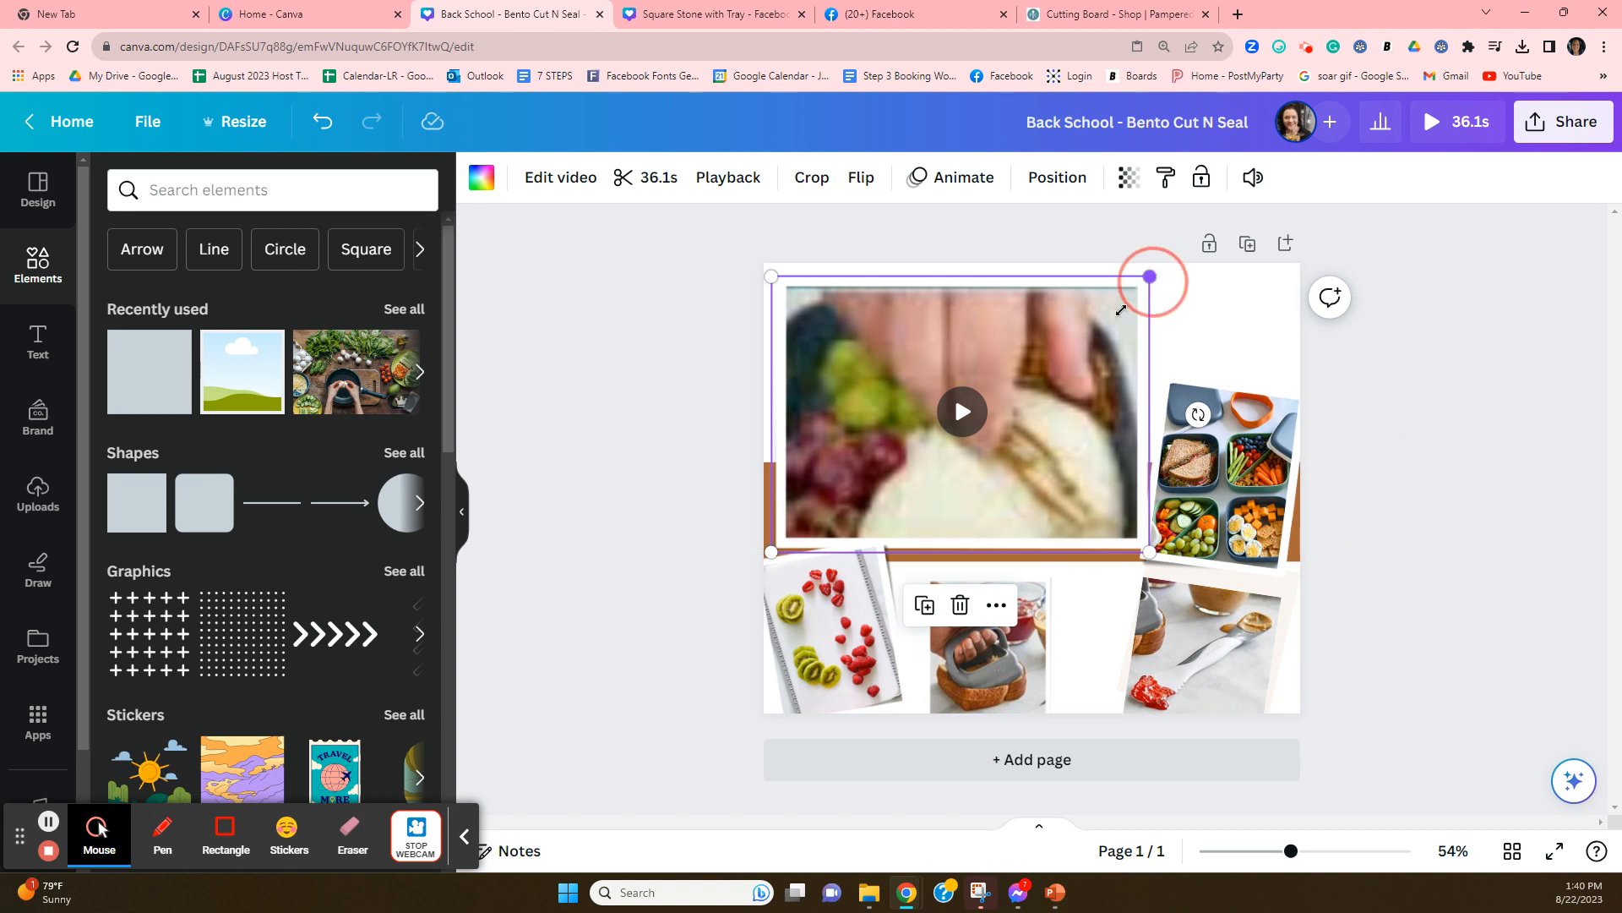
pyautogui.moveTo(1150, 276); pyautogui.dragTo(1075, 333)
pyautogui.moveTo(1042, 393); pyautogui.dragTo(1081, 393)
# Recolour the brown band with the red from the fruit photo's colours and extend it upward
pyautogui.click(793, 487)
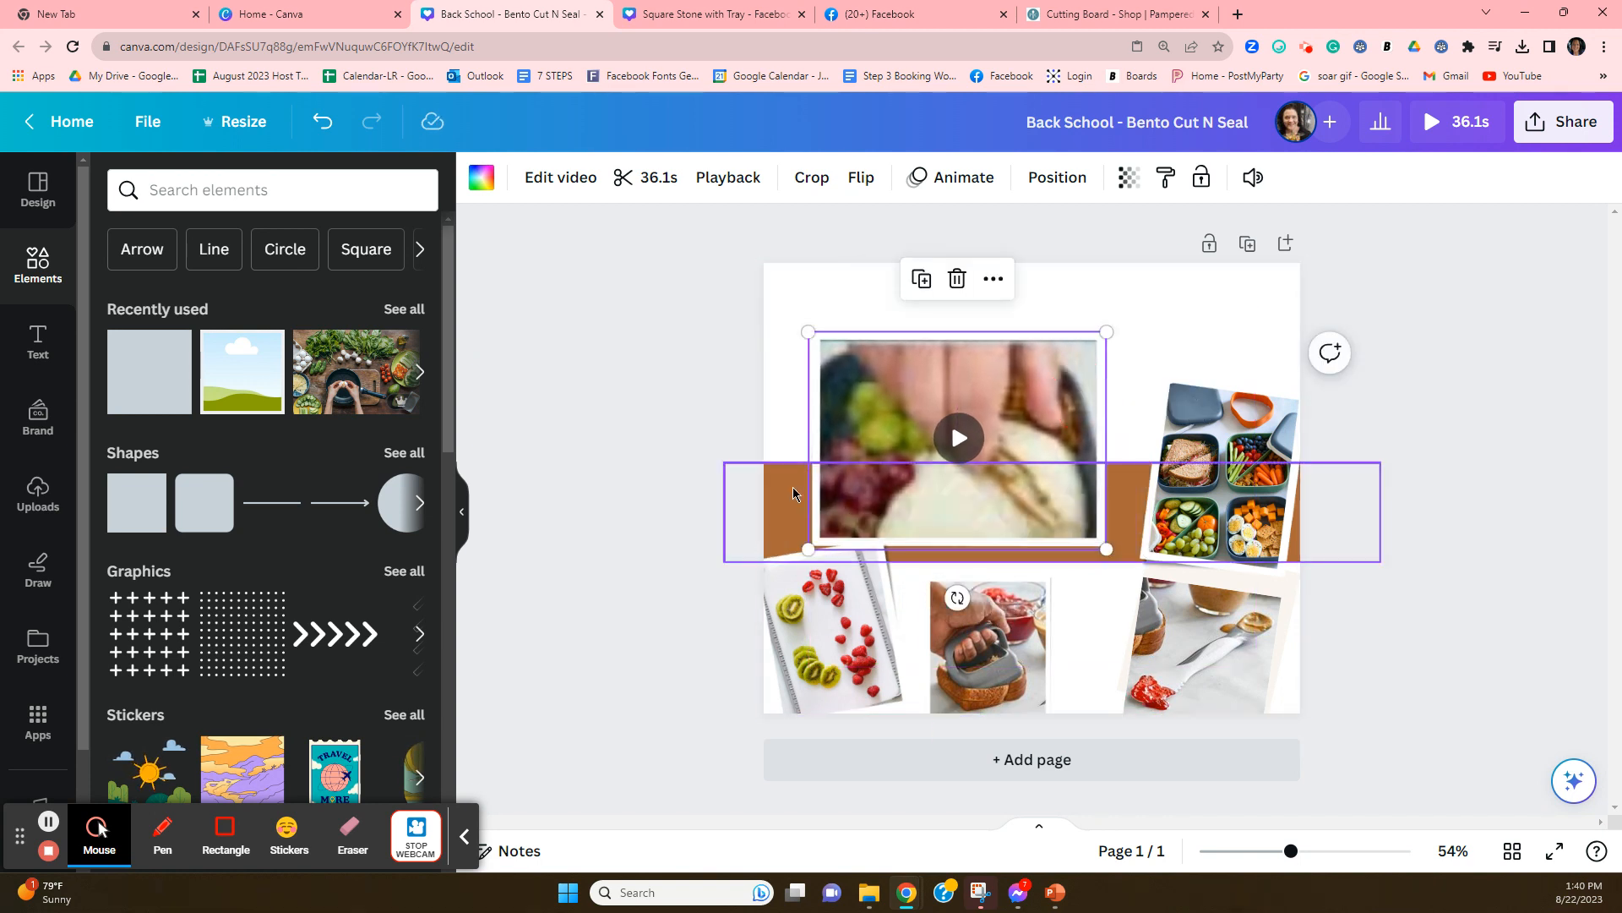
pyautogui.click(588, 189)
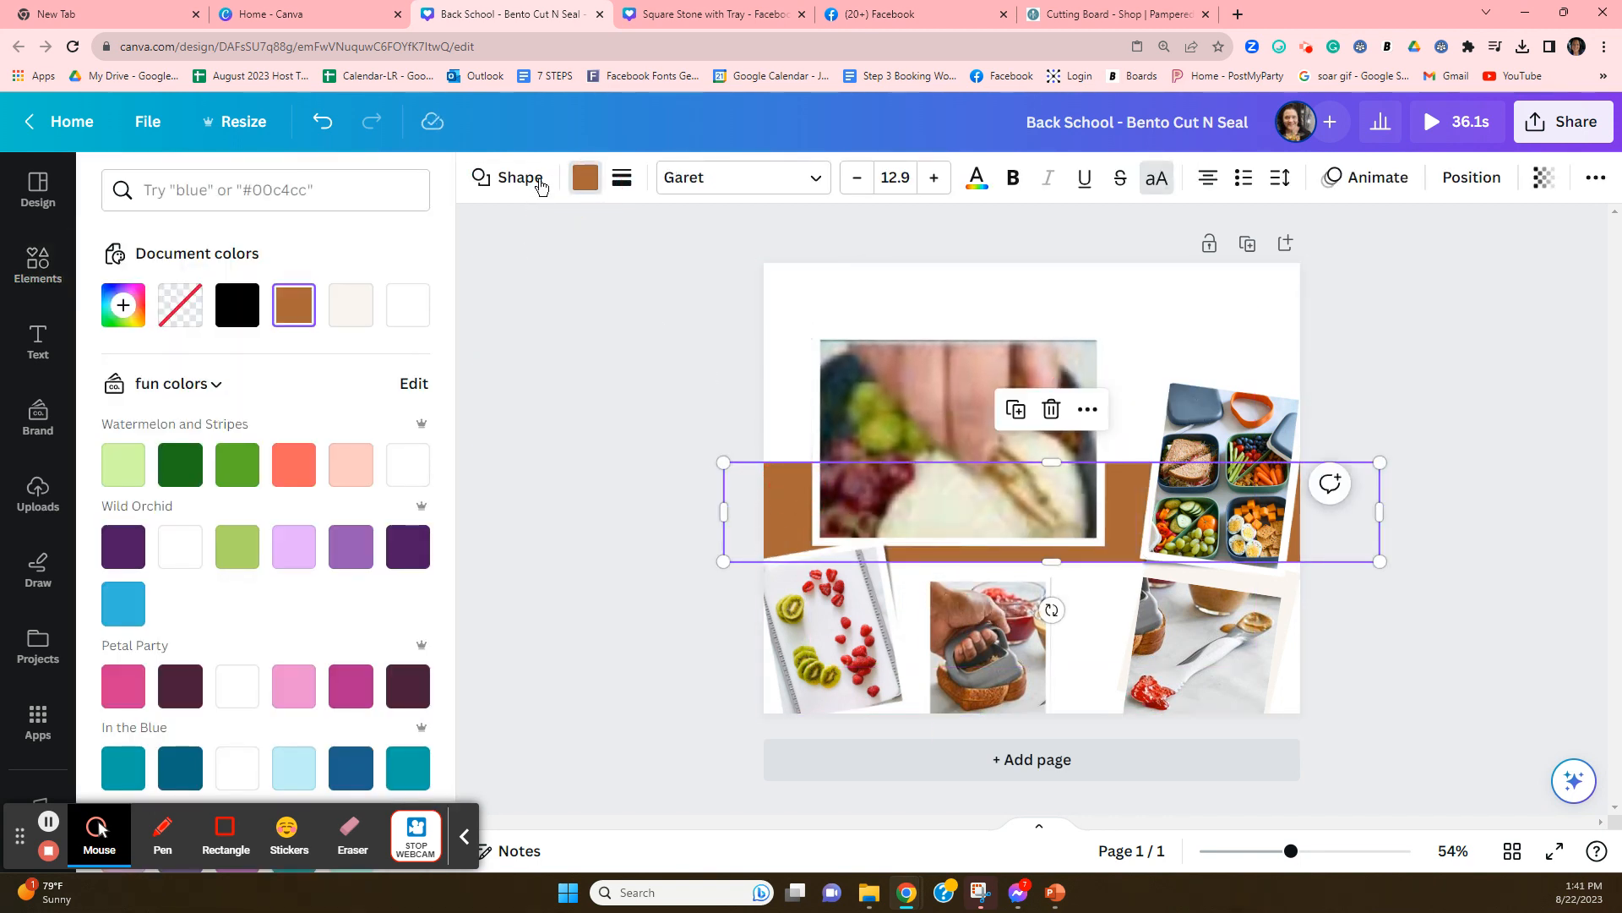
pyautogui.scroll(-6, 240, 438)
pyautogui.scroll(6, 240, 439)
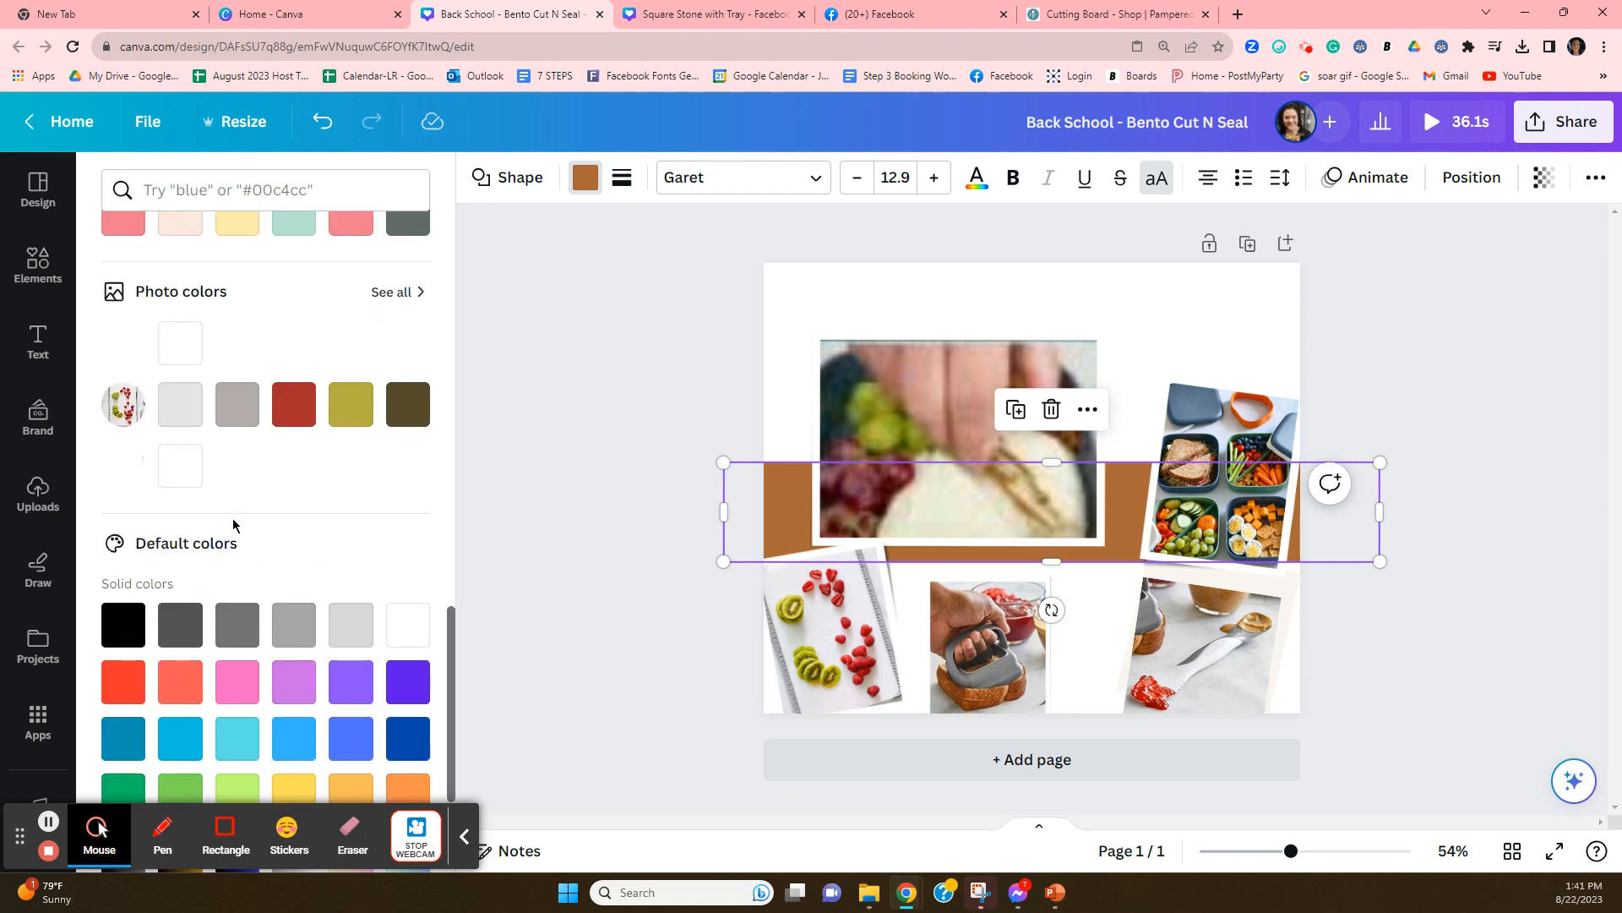
pyautogui.click(293, 406)
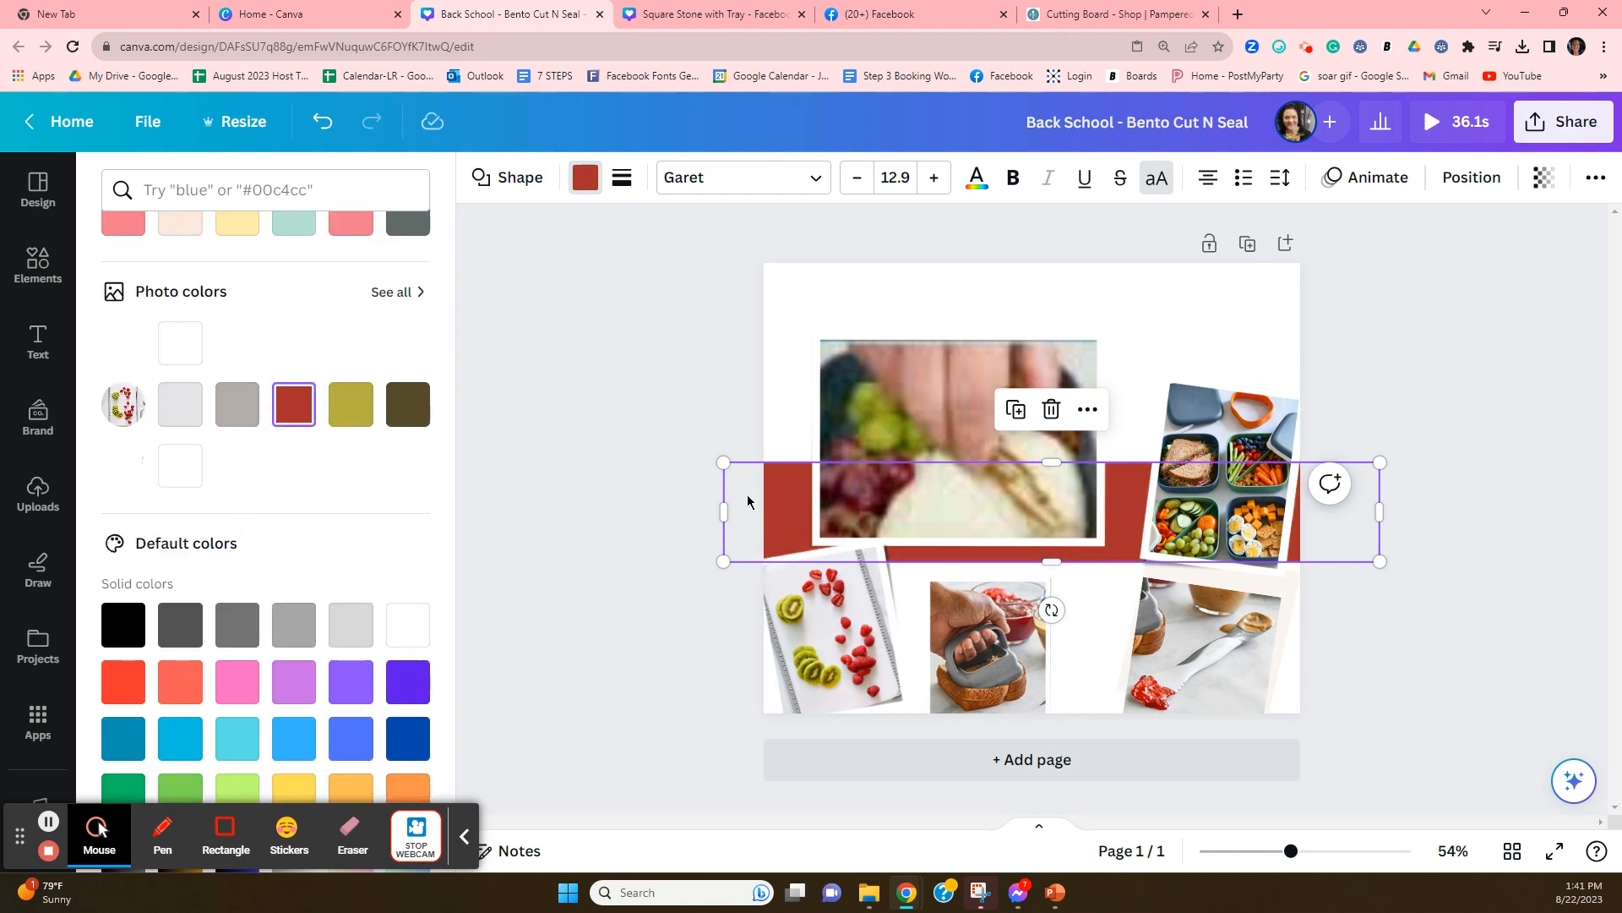
pyautogui.moveTo(725, 463); pyautogui.dragTo(708, 425)
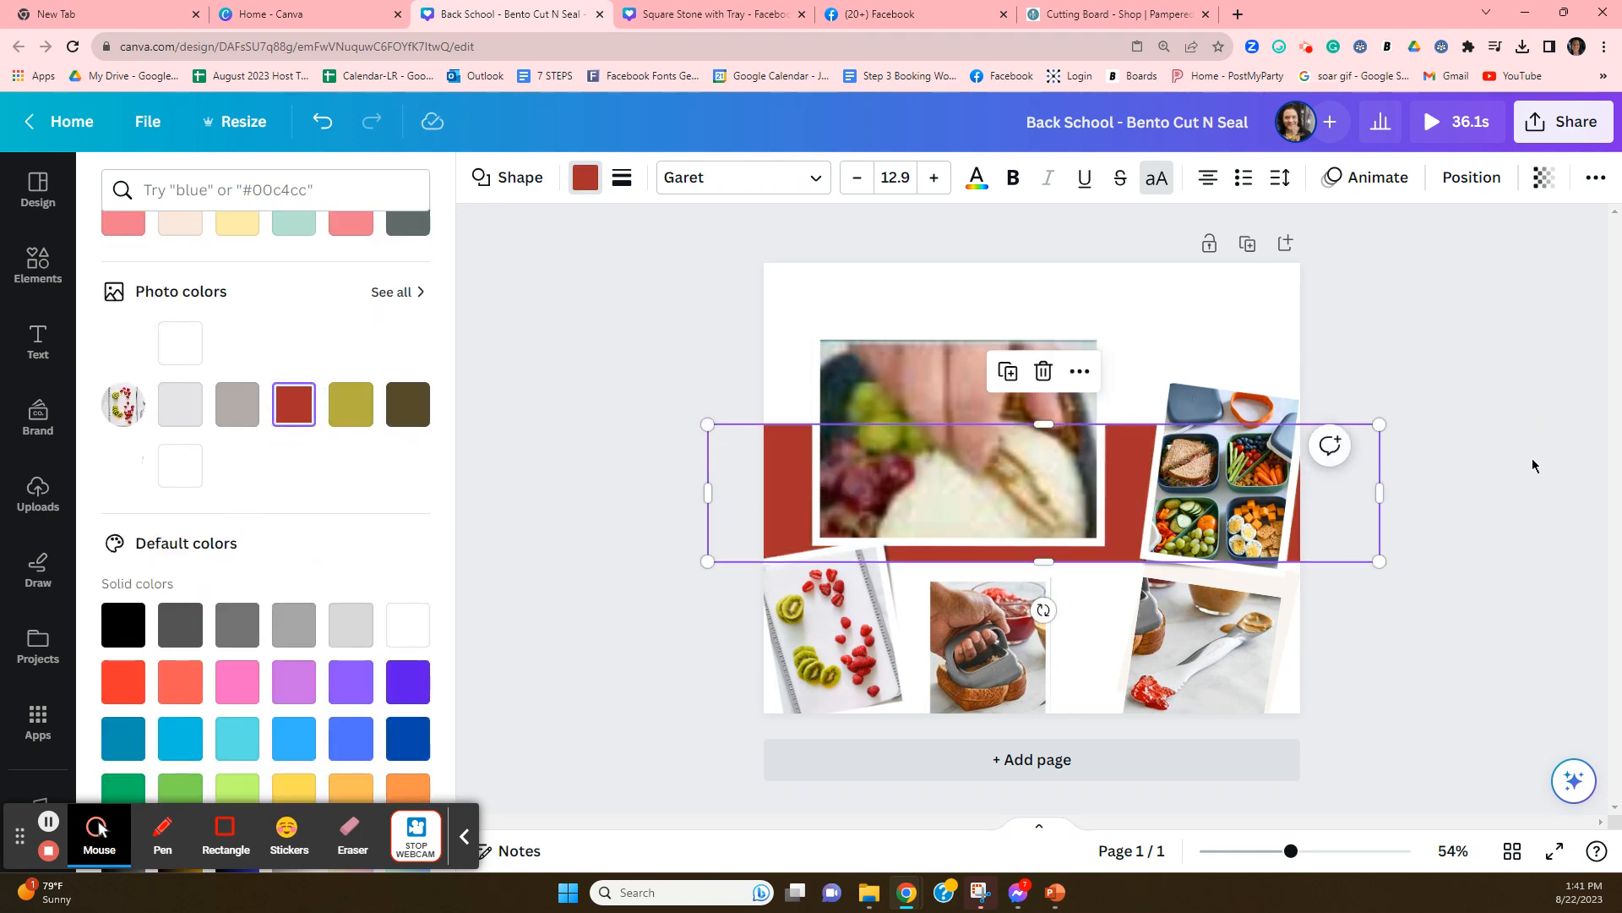
pyautogui.click(596, 180)
# Copy the red band and place the pasted copy along the page's upper edge
pyautogui.rightClick(761, 467)
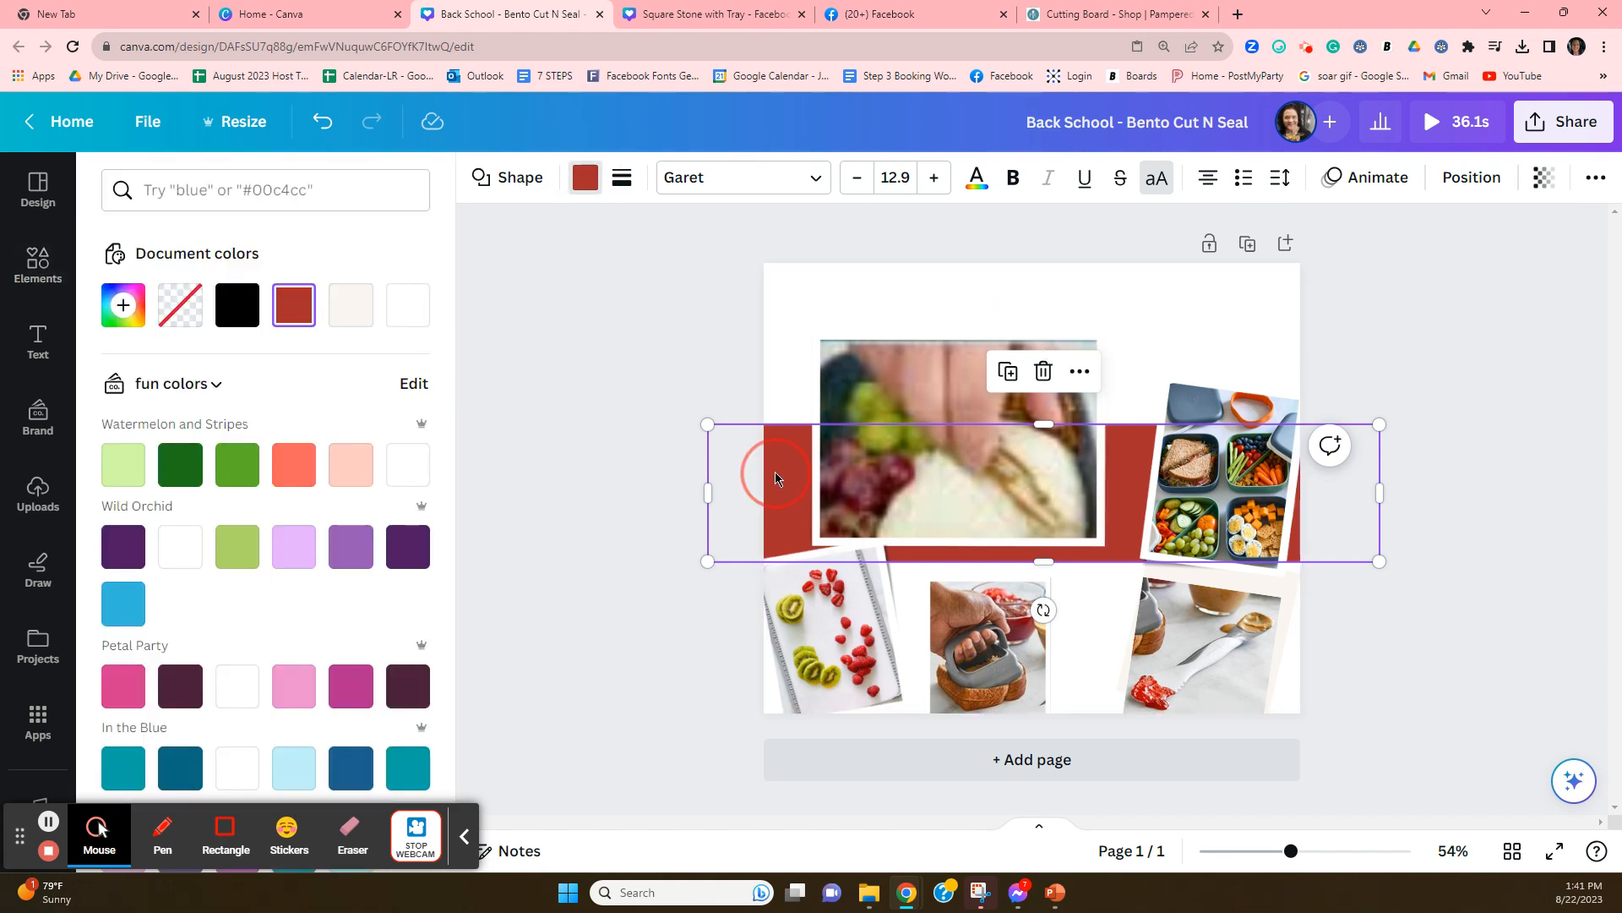
pyautogui.click(849, 329)
pyautogui.rightClick(861, 302)
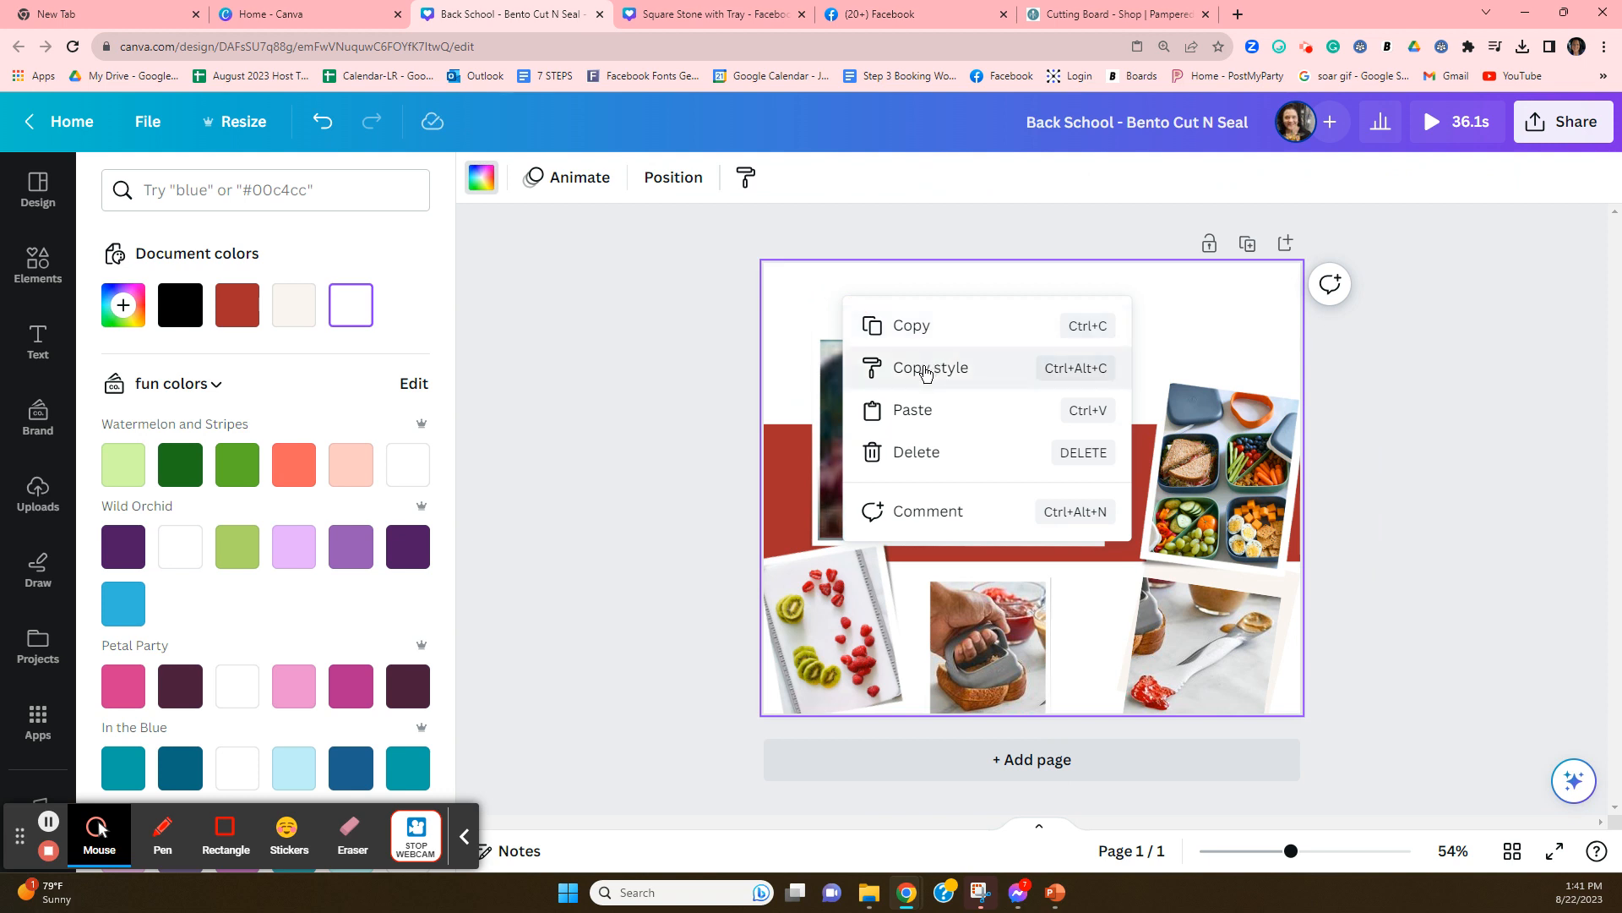
pyautogui.click(905, 409)
pyautogui.moveTo(859, 496); pyautogui.dragTo(866, 229)
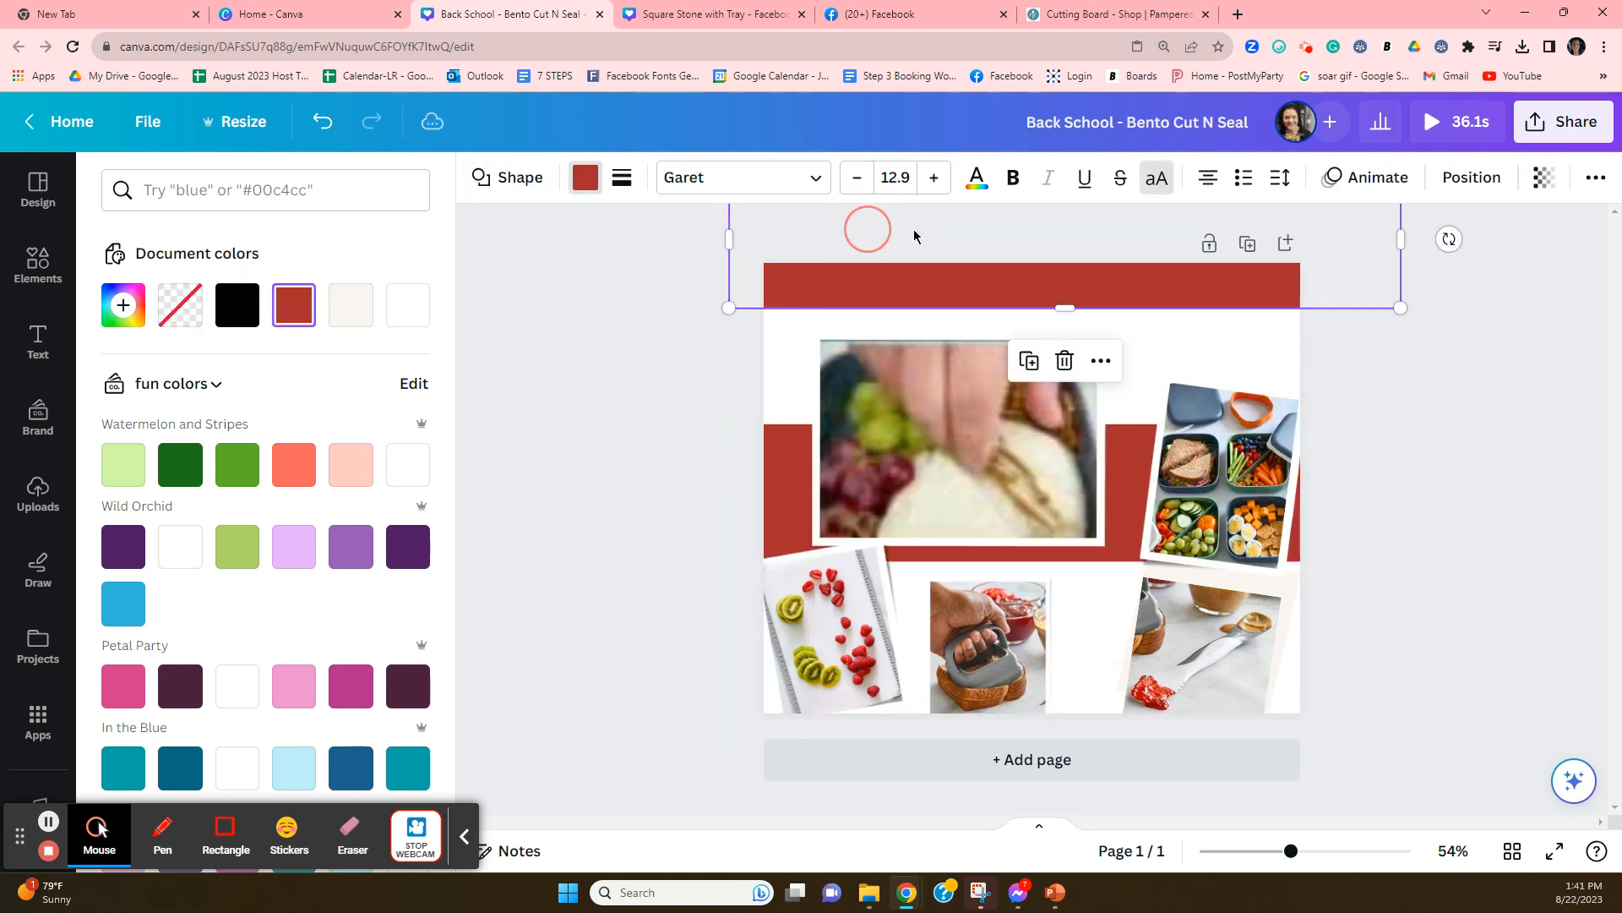
pyautogui.click(1434, 435)
# Shift the bento lunch box photo, the video and the spreader photo slightly up and to the left
pyautogui.moveTo(1262, 486); pyautogui.dragTo(1249, 417)
pyautogui.moveTo(872, 428); pyautogui.dragTo(856, 412)
pyautogui.click(1369, 510)
pyautogui.moveTo(1238, 631); pyautogui.dragTo(1220, 593)
pyautogui.click(1455, 533)
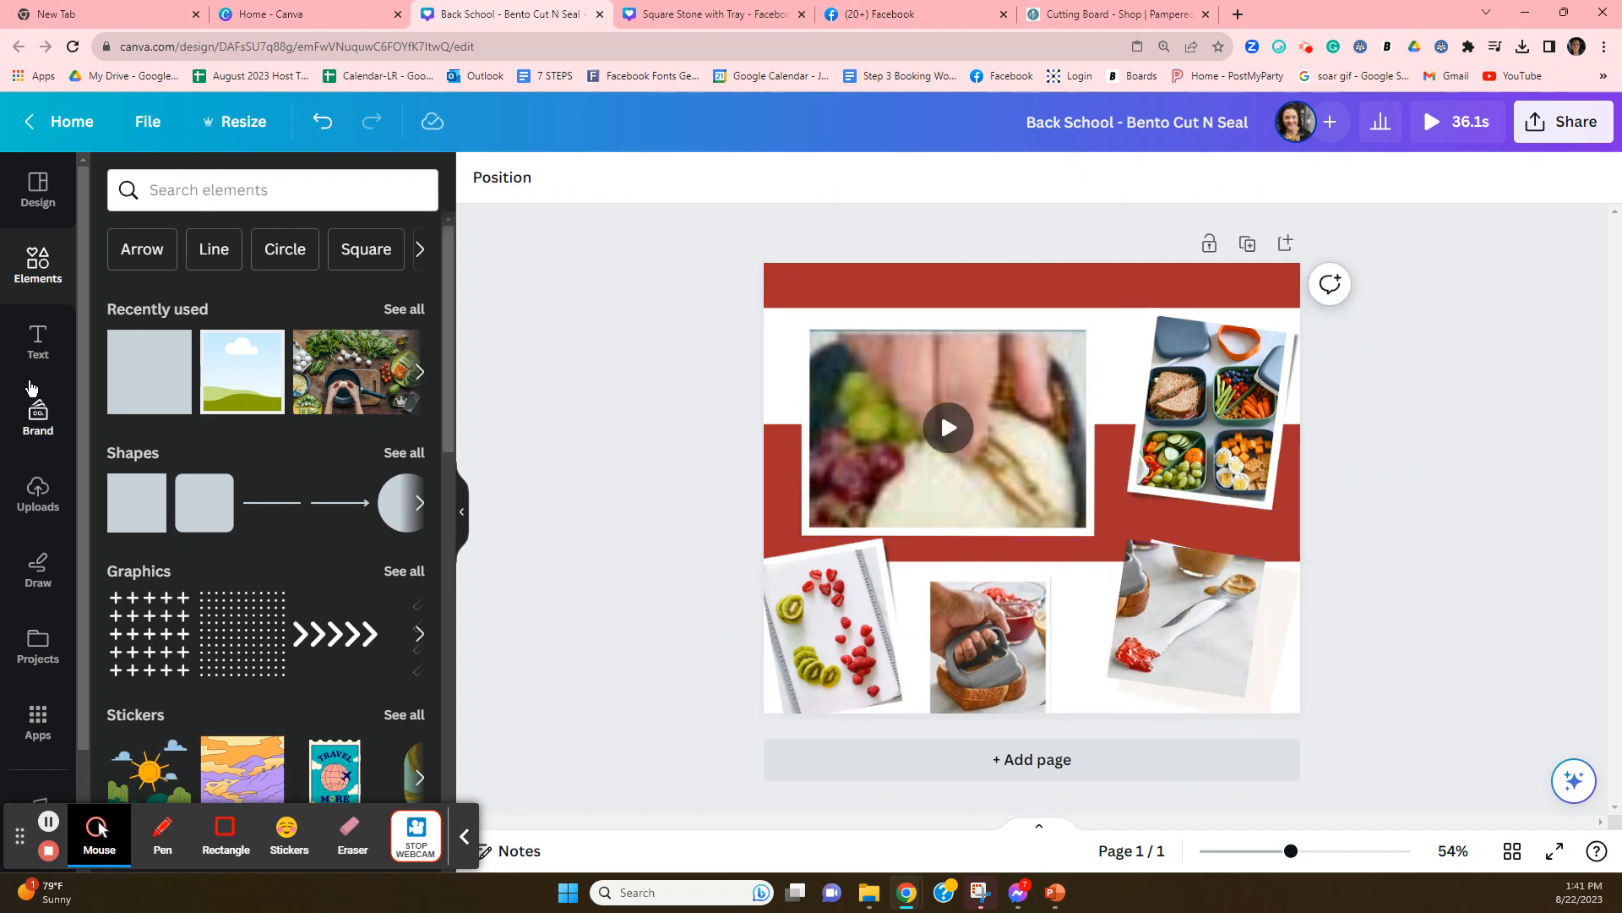
# Add a subheading text box on the upper red band and extend that band slightly downward
pyautogui.click(39, 343)
pyautogui.click(196, 512)
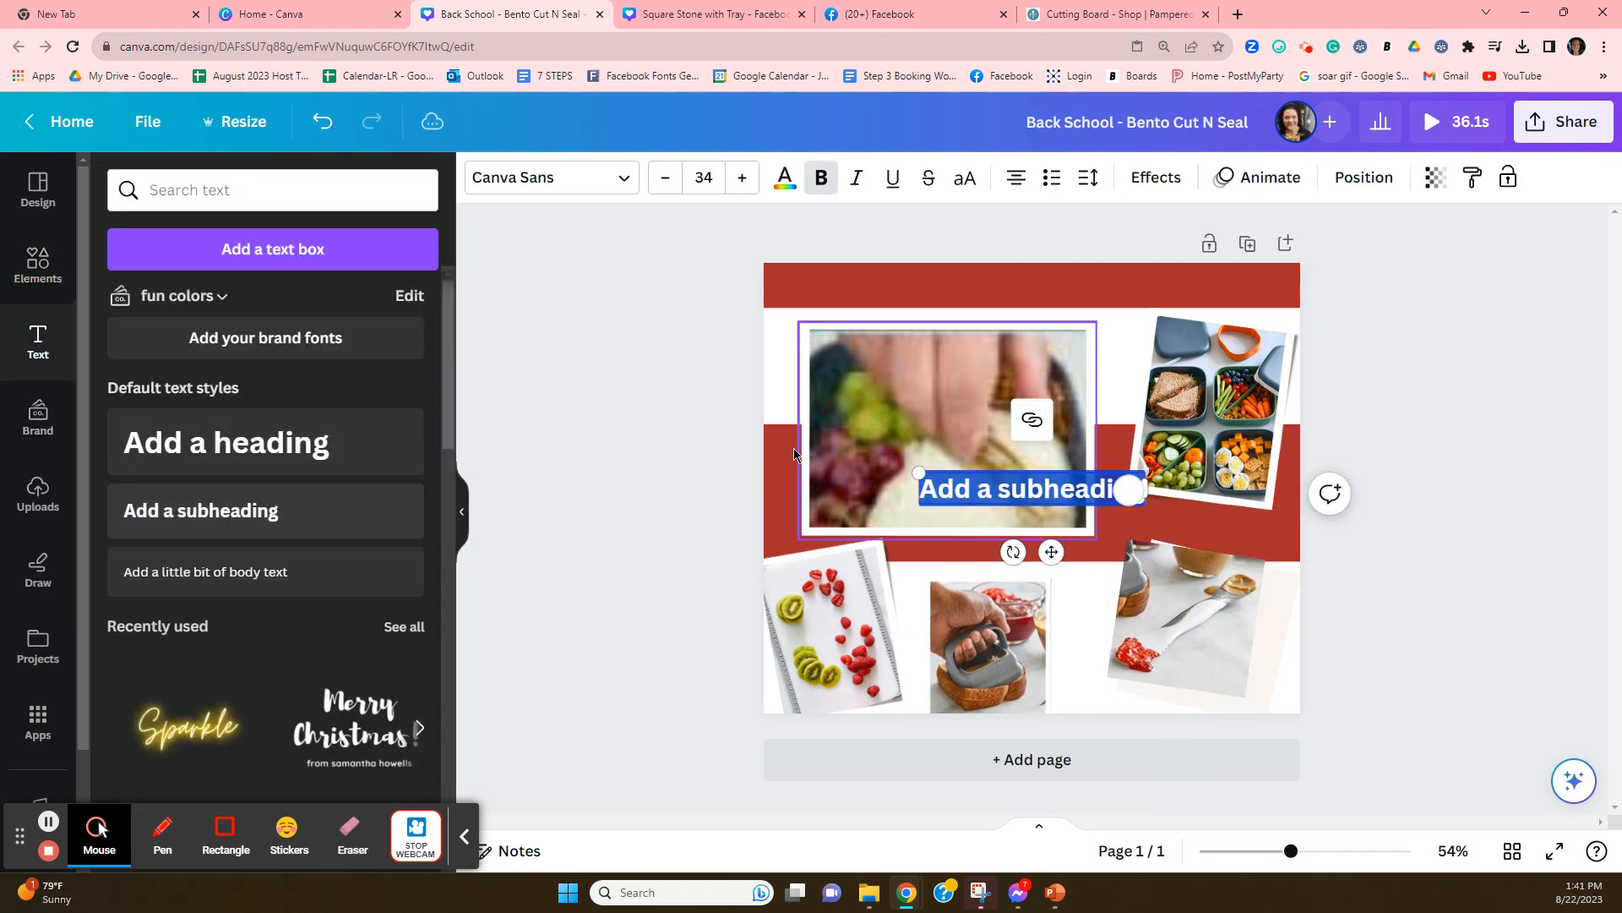
pyautogui.moveTo(971, 486); pyautogui.dragTo(864, 269)
pyautogui.click(1057, 295)
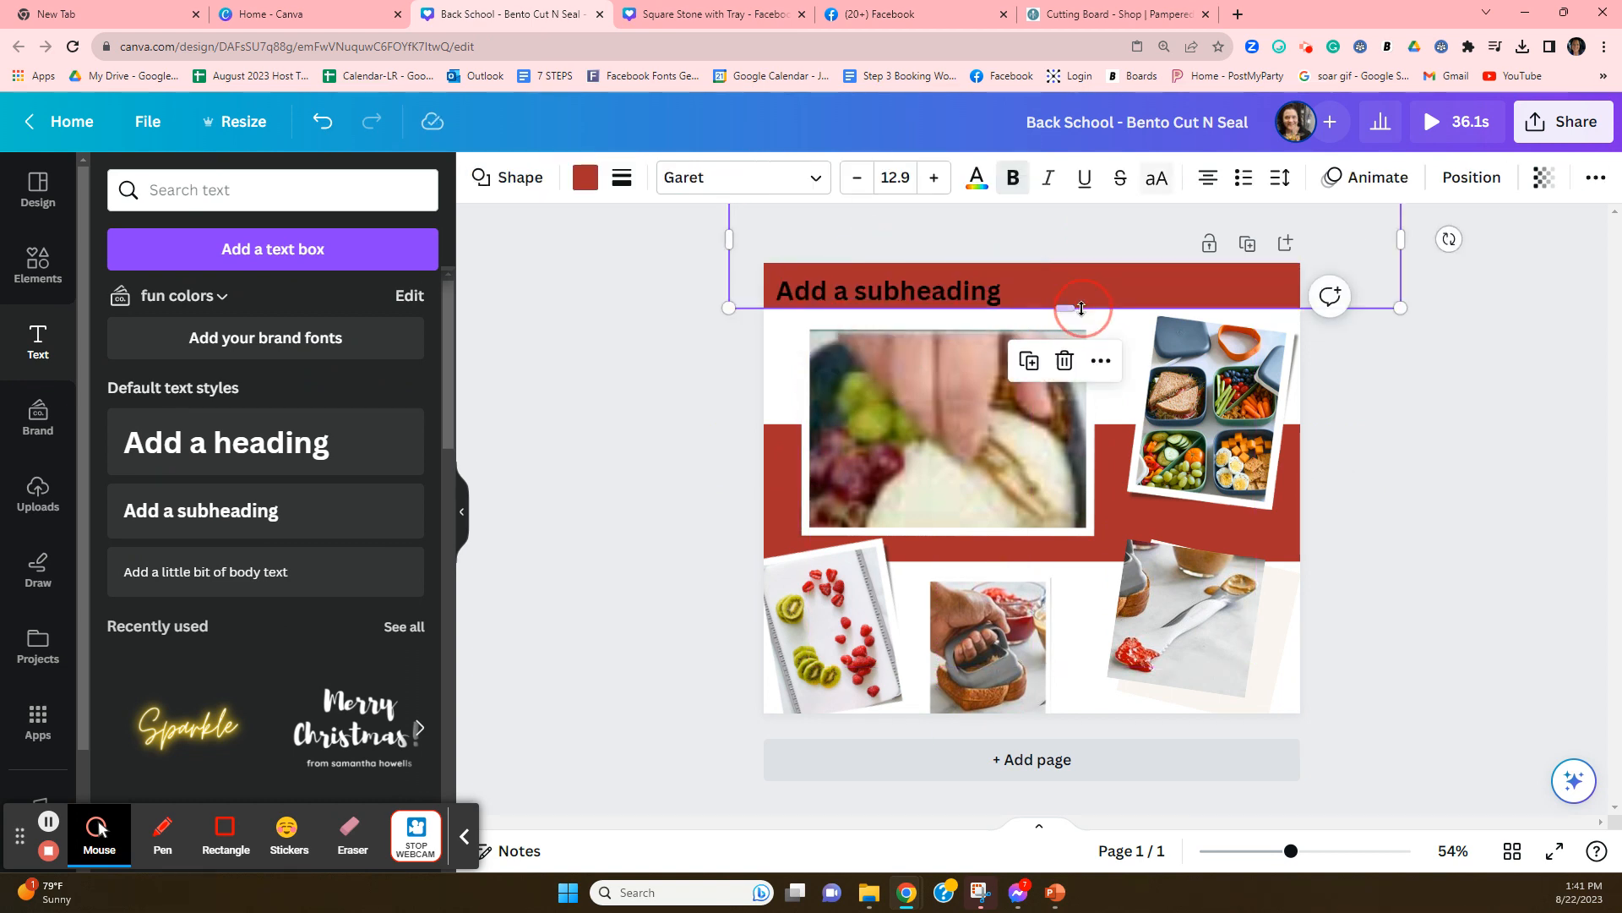
pyautogui.moveTo(1058, 314); pyautogui.dragTo(1059, 324)
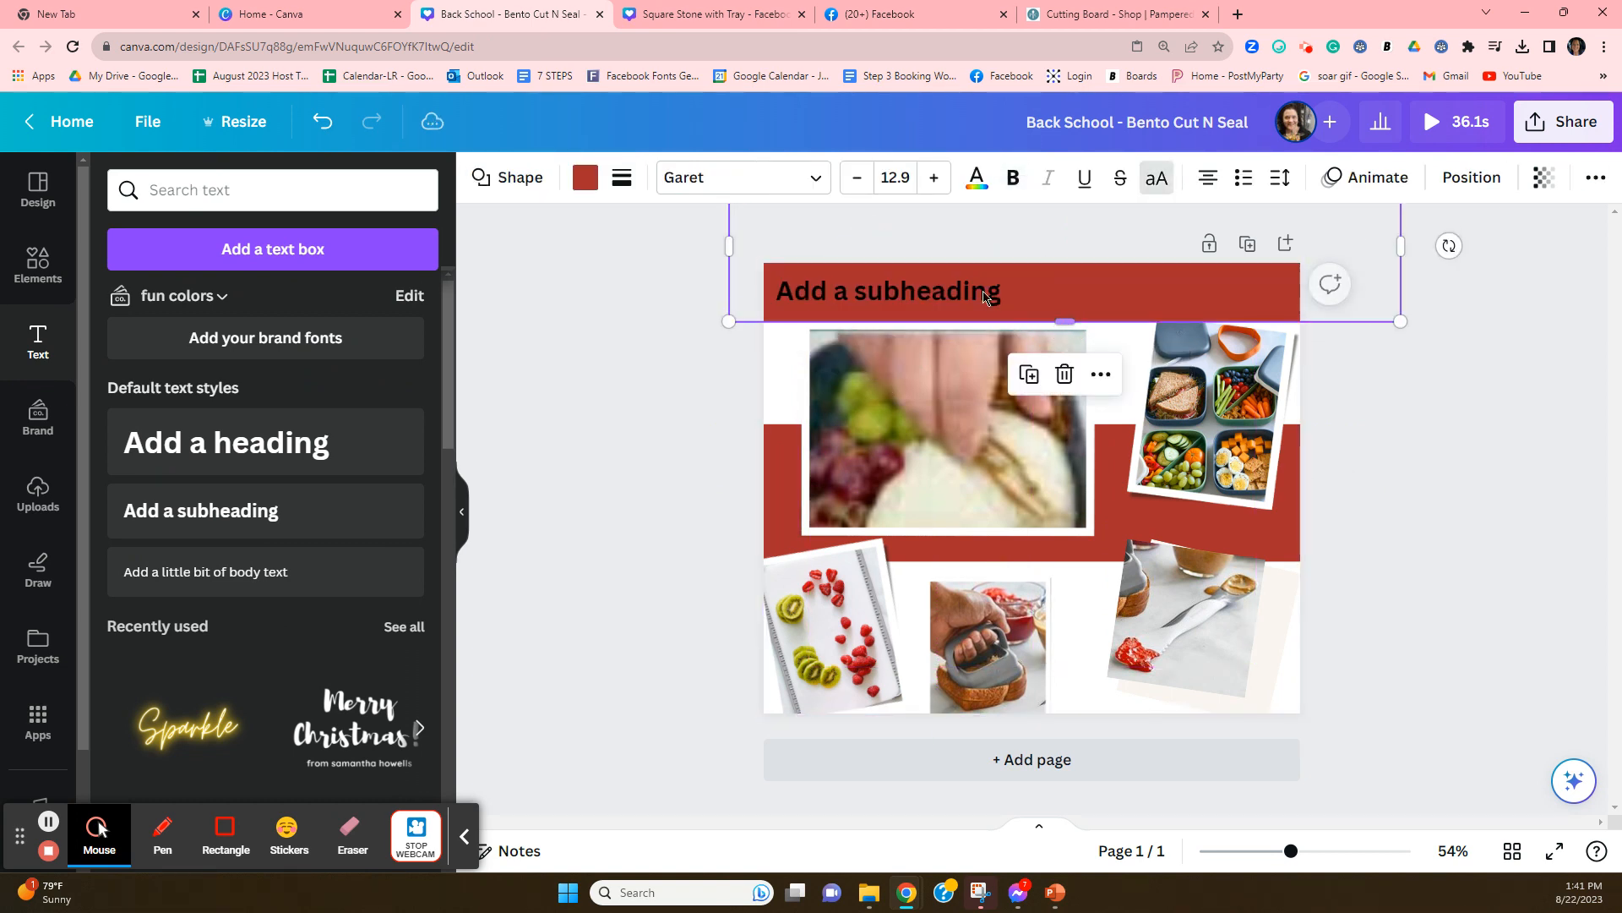
# Remove bold from the subheading and recolour its text with the document's off-white
pyautogui.click(947, 292)
pyautogui.click(832, 184)
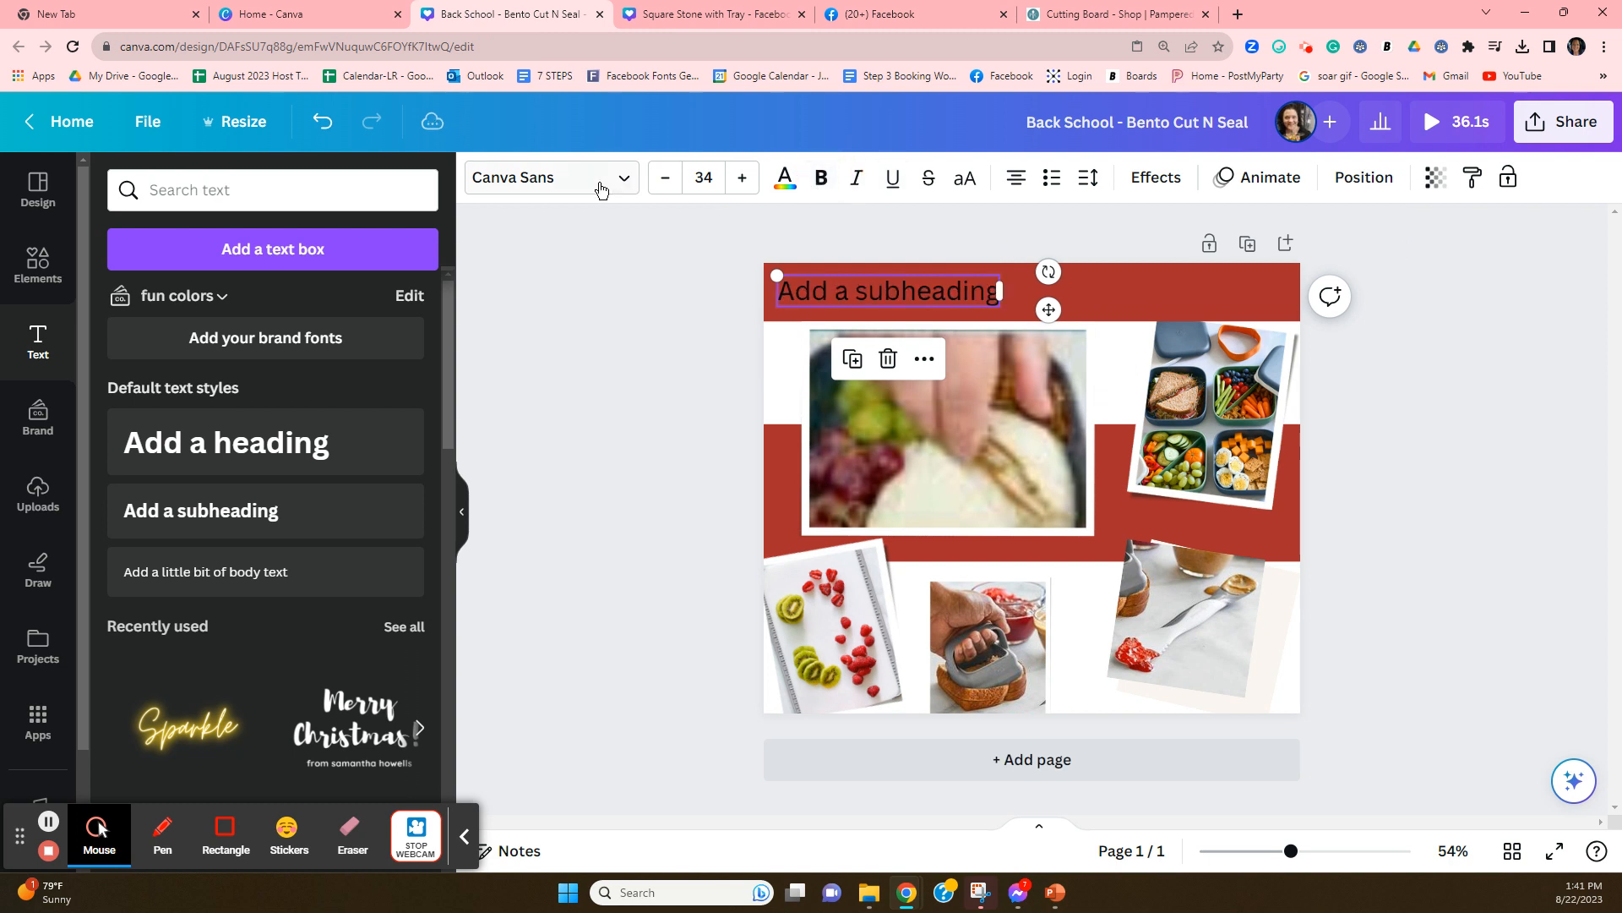
pyautogui.click(784, 178)
pyautogui.click(293, 304)
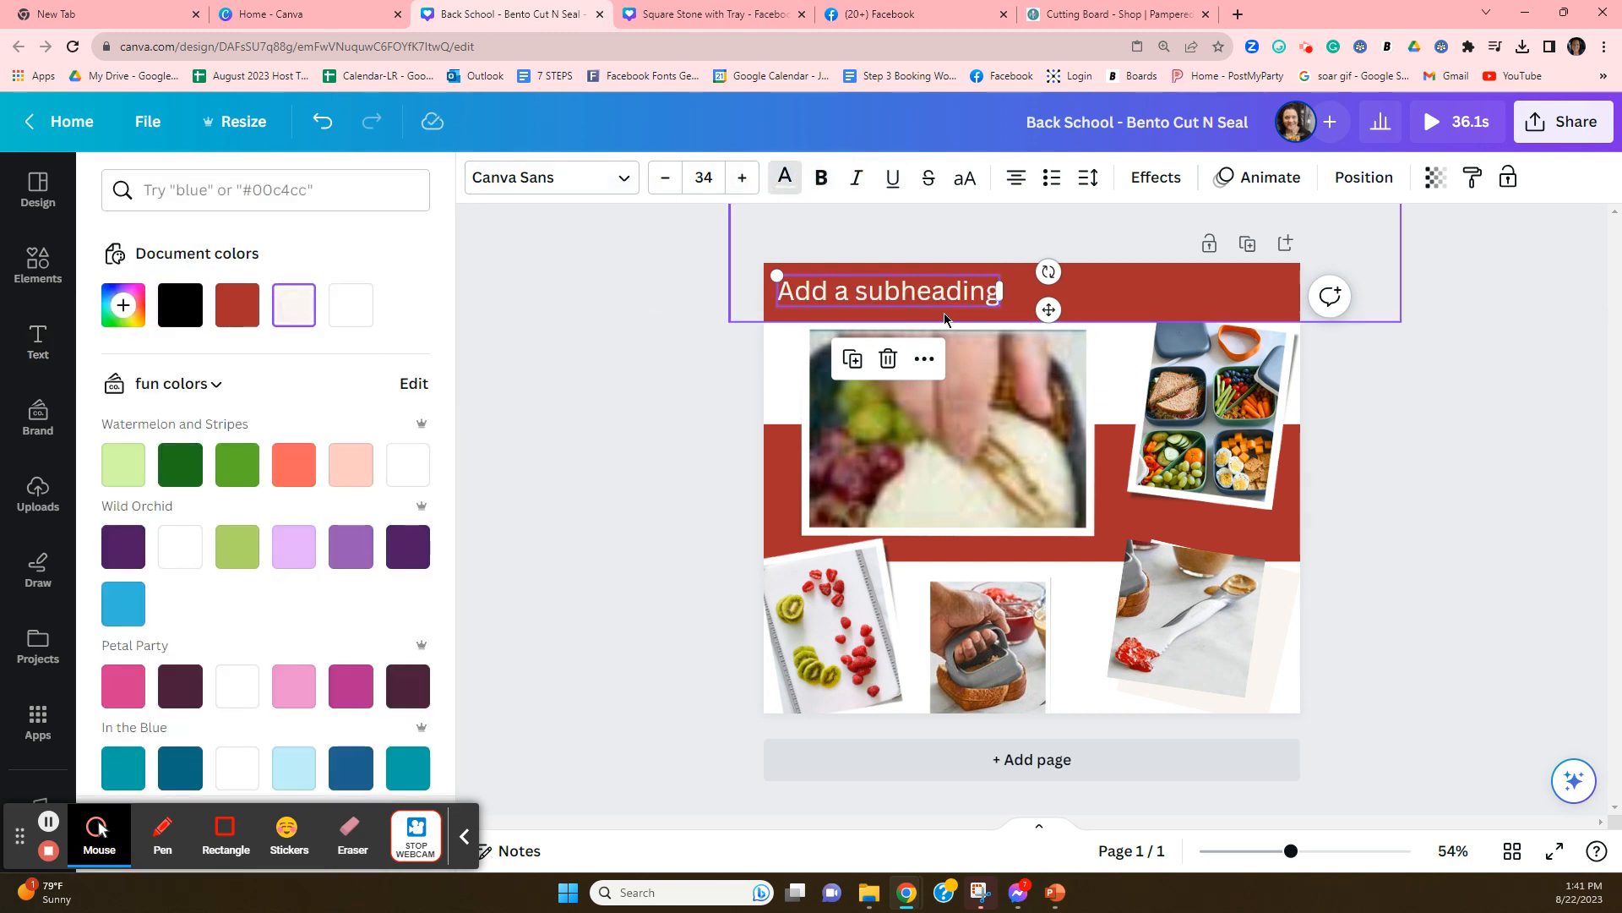
# Replace the subheading placeholder with the title "Back To School Neccessityies"
pyautogui.doubleClick(984, 292)
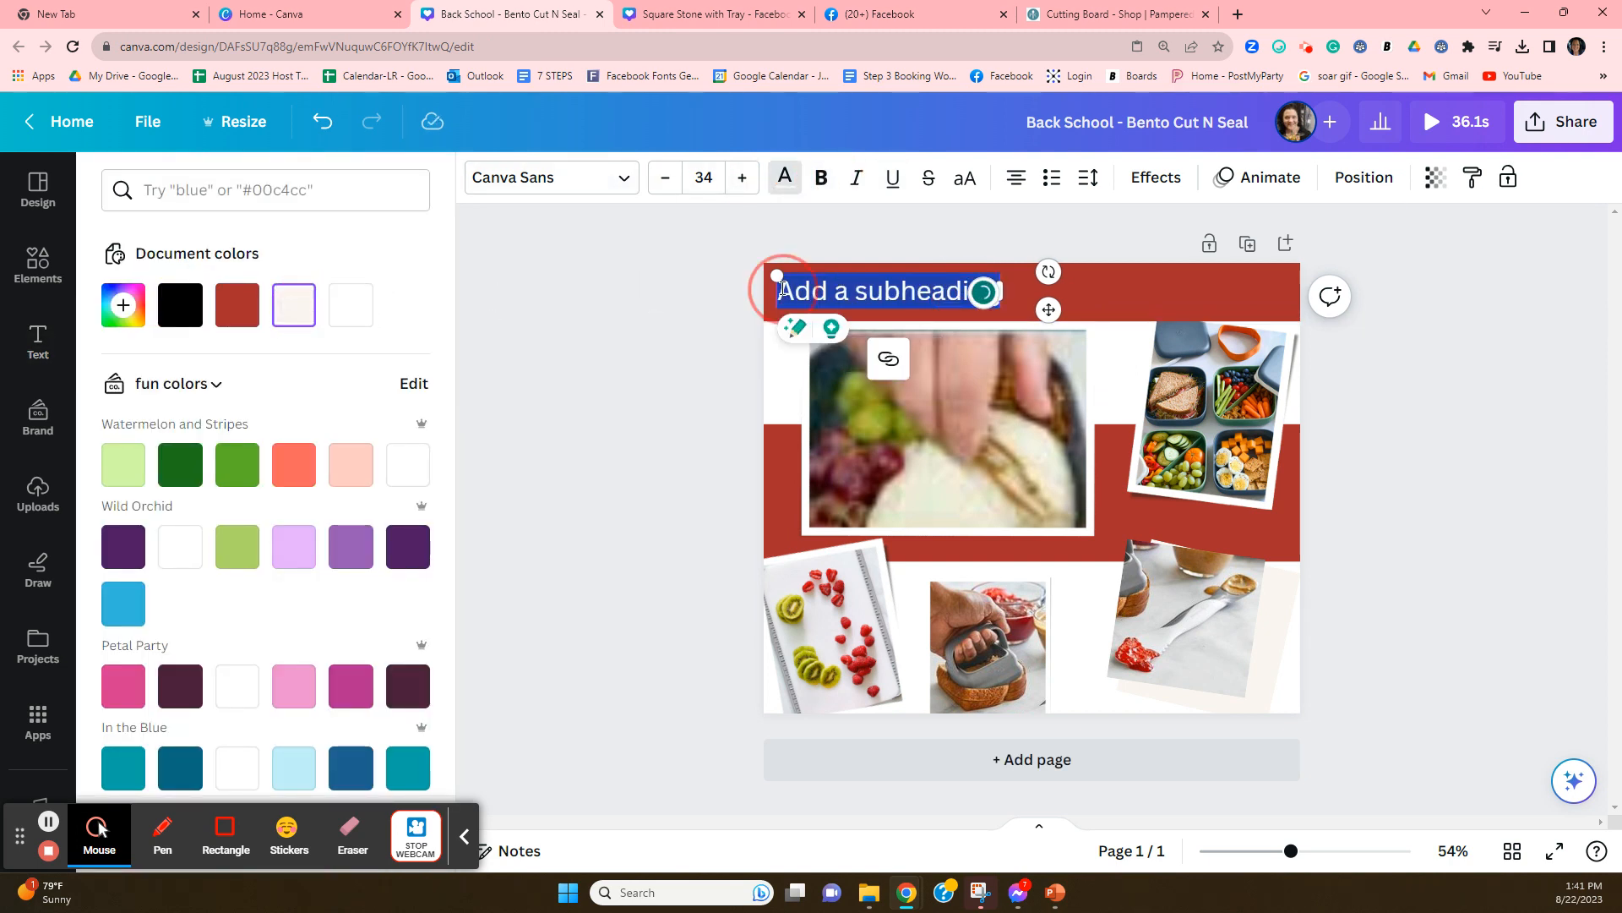
pyautogui.click(784, 289)
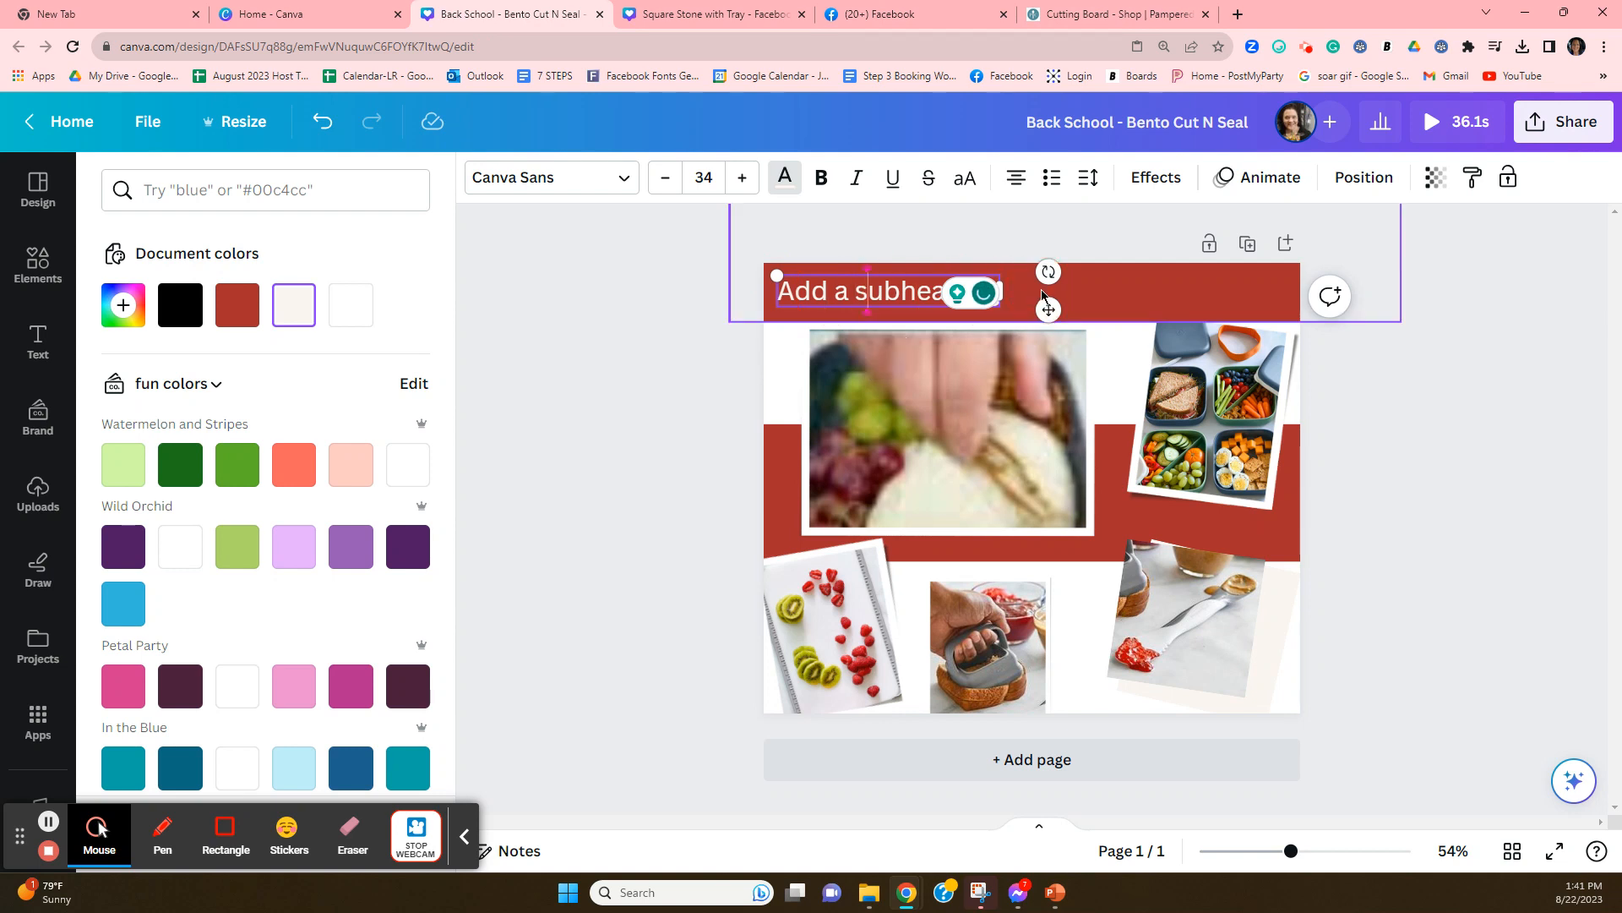
pyautogui.press('Delete')
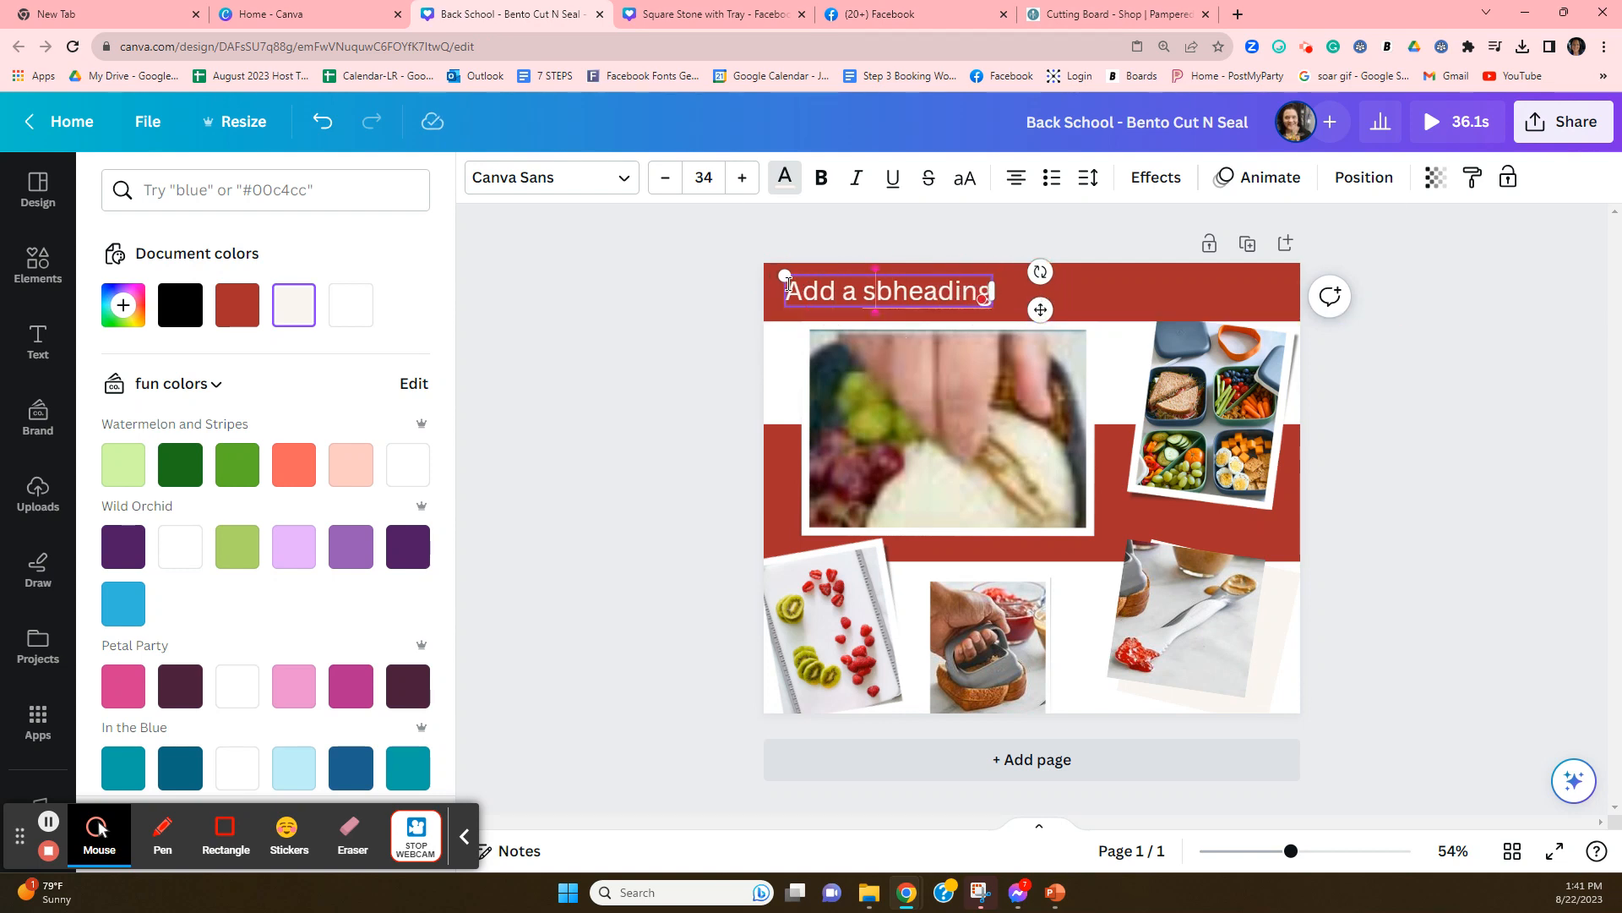
pyautogui.moveTo(787, 285); pyautogui.dragTo(909, 290)
pyautogui.click(1173, 297)
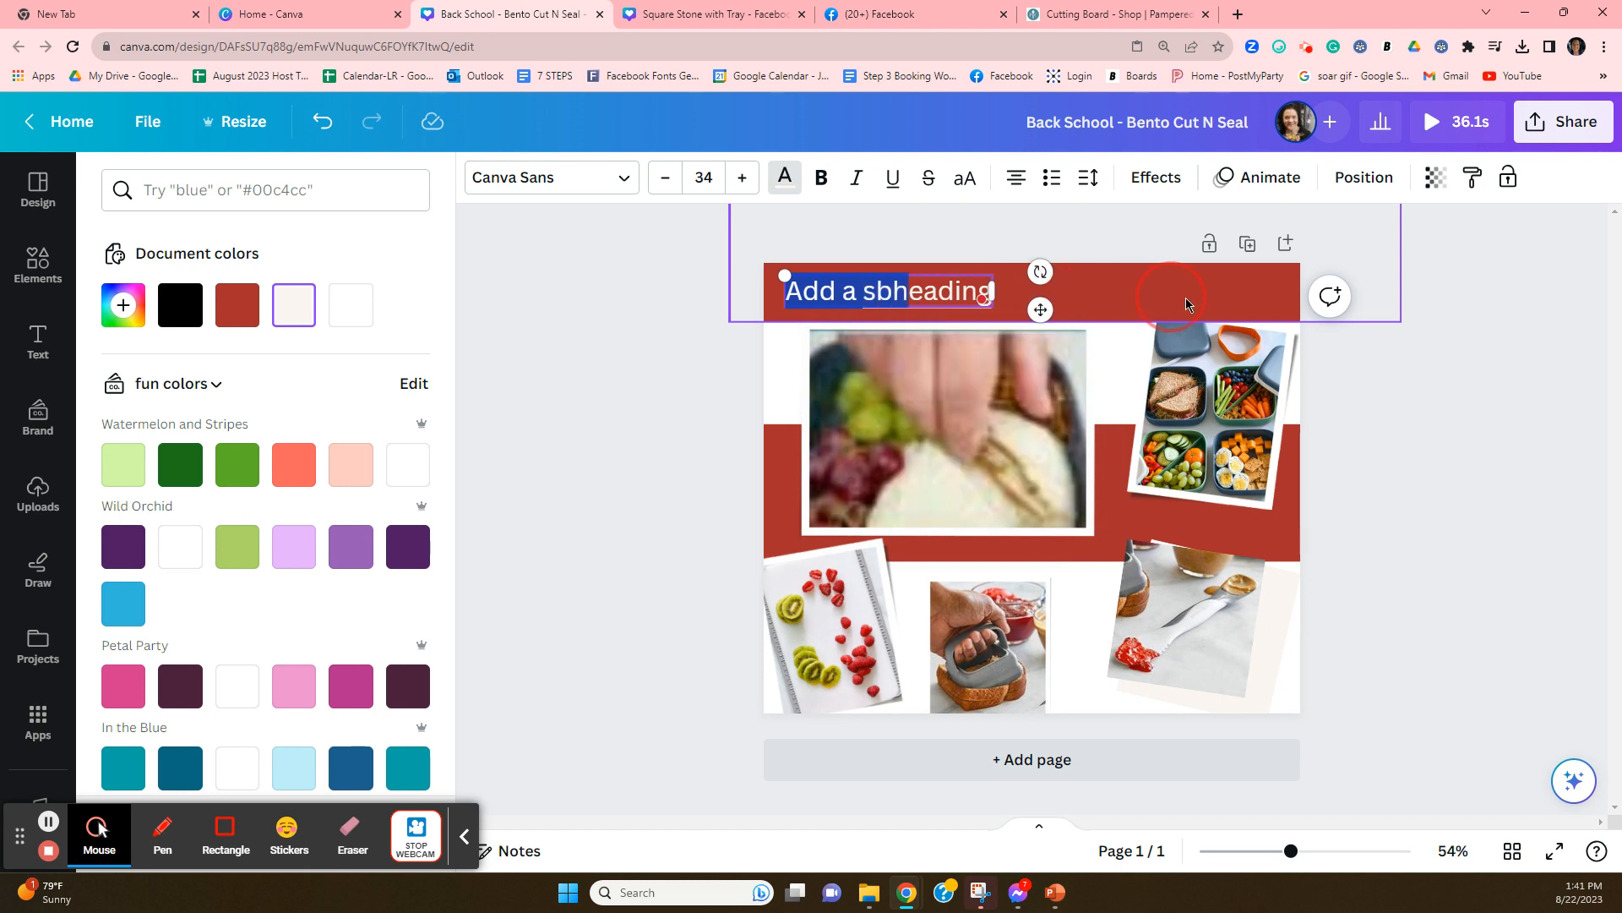
pyautogui.hotkey('ctrl', 'a')
pyautogui.write('Back')
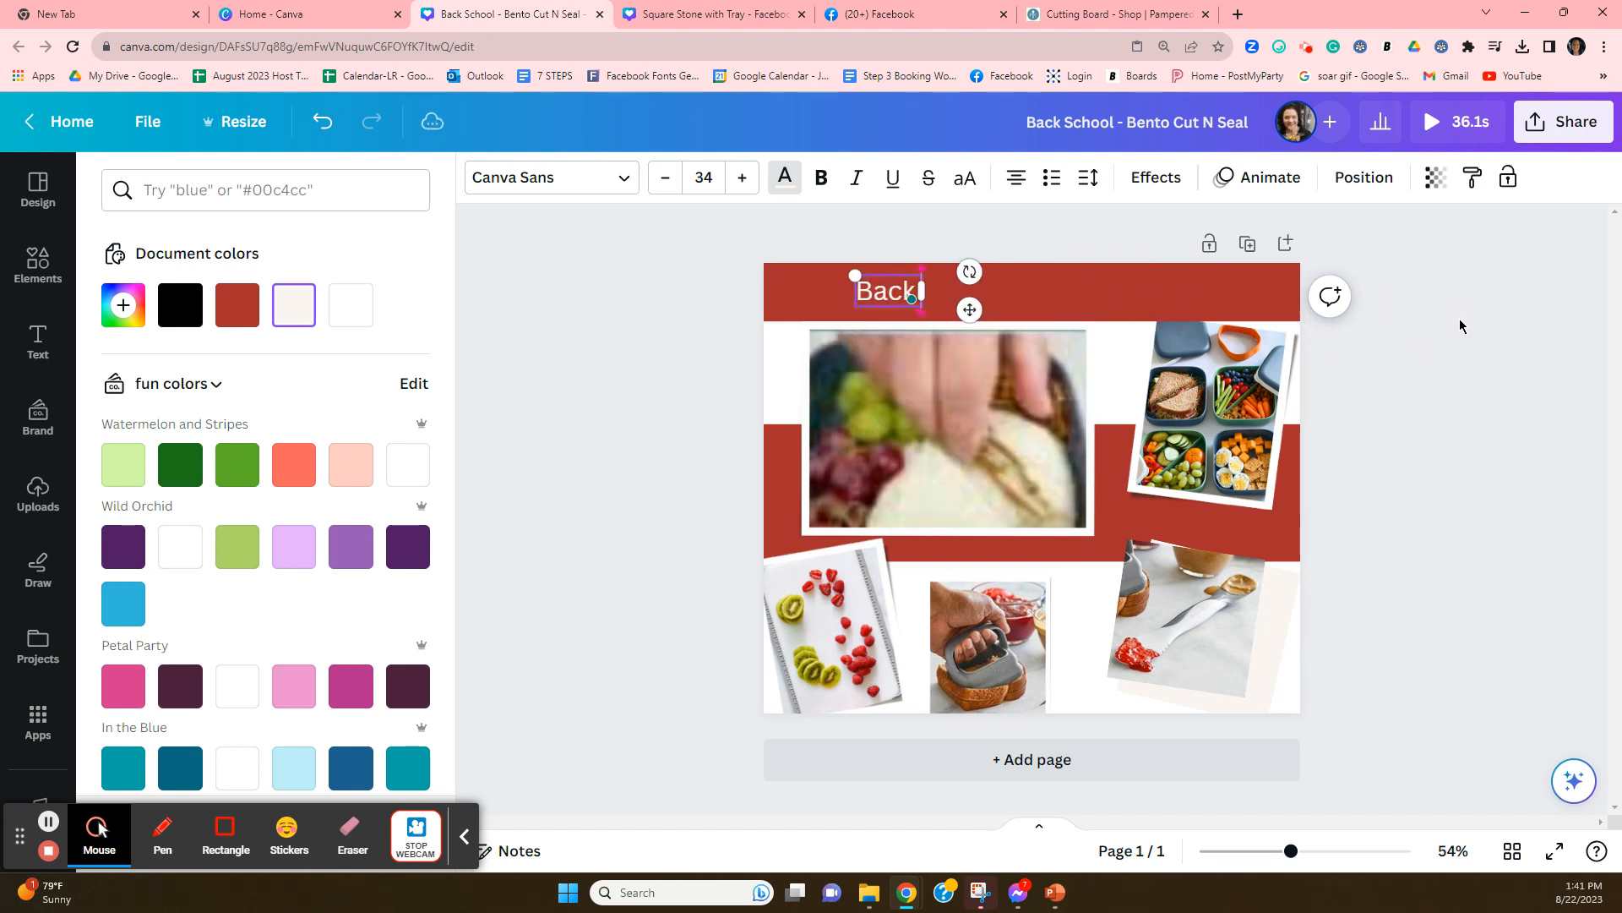
pyautogui.write(' To Scho')
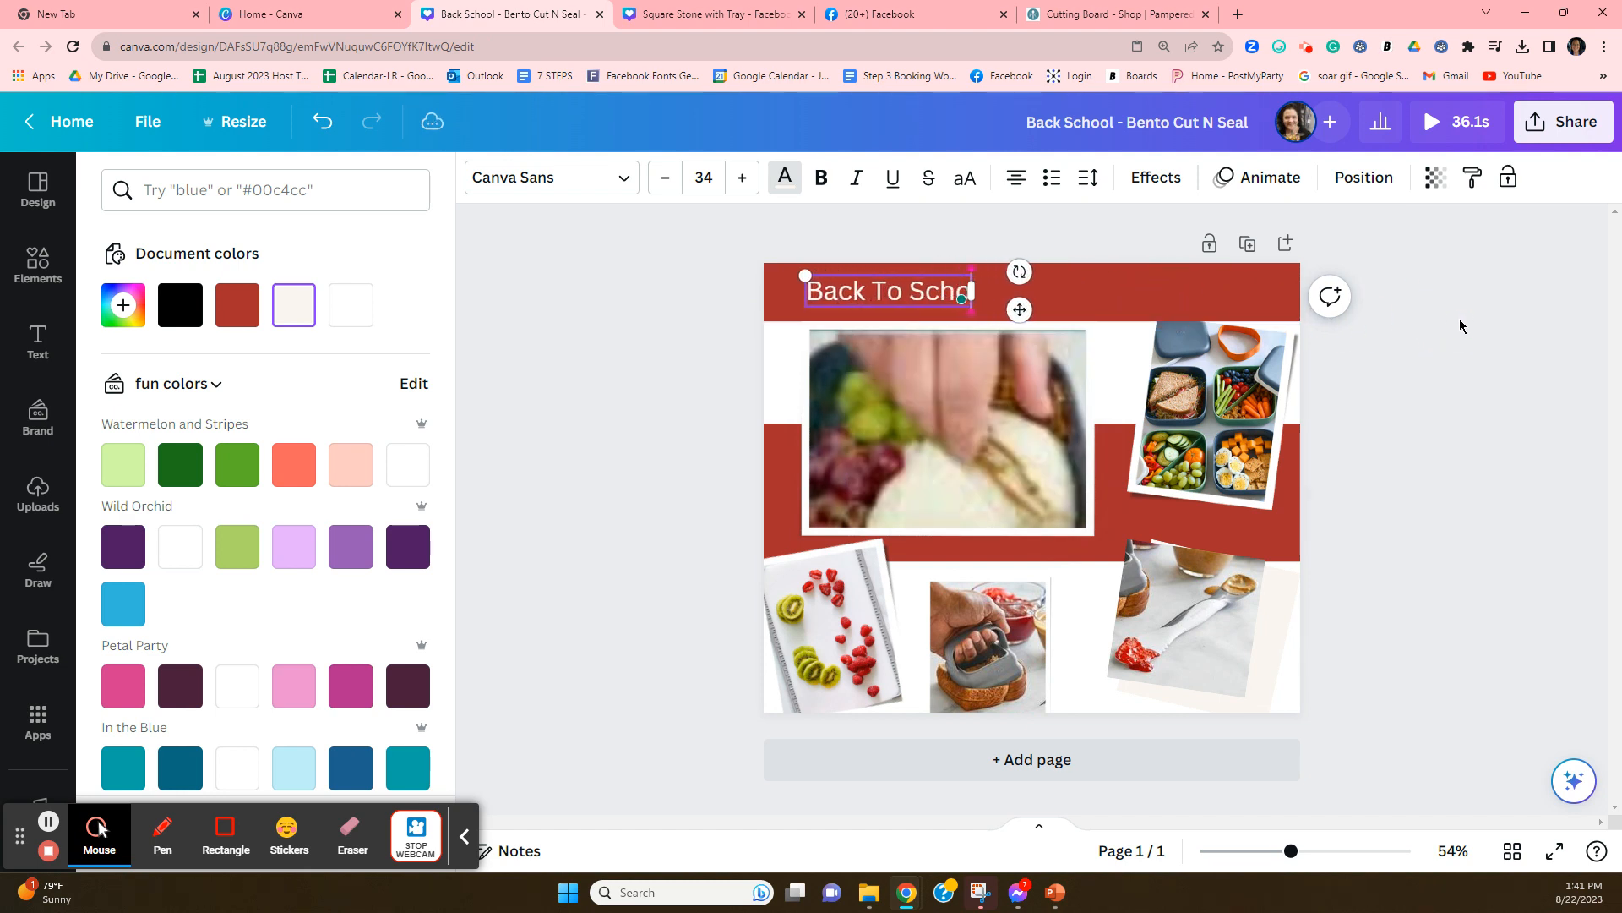
pyautogui.write('ol')
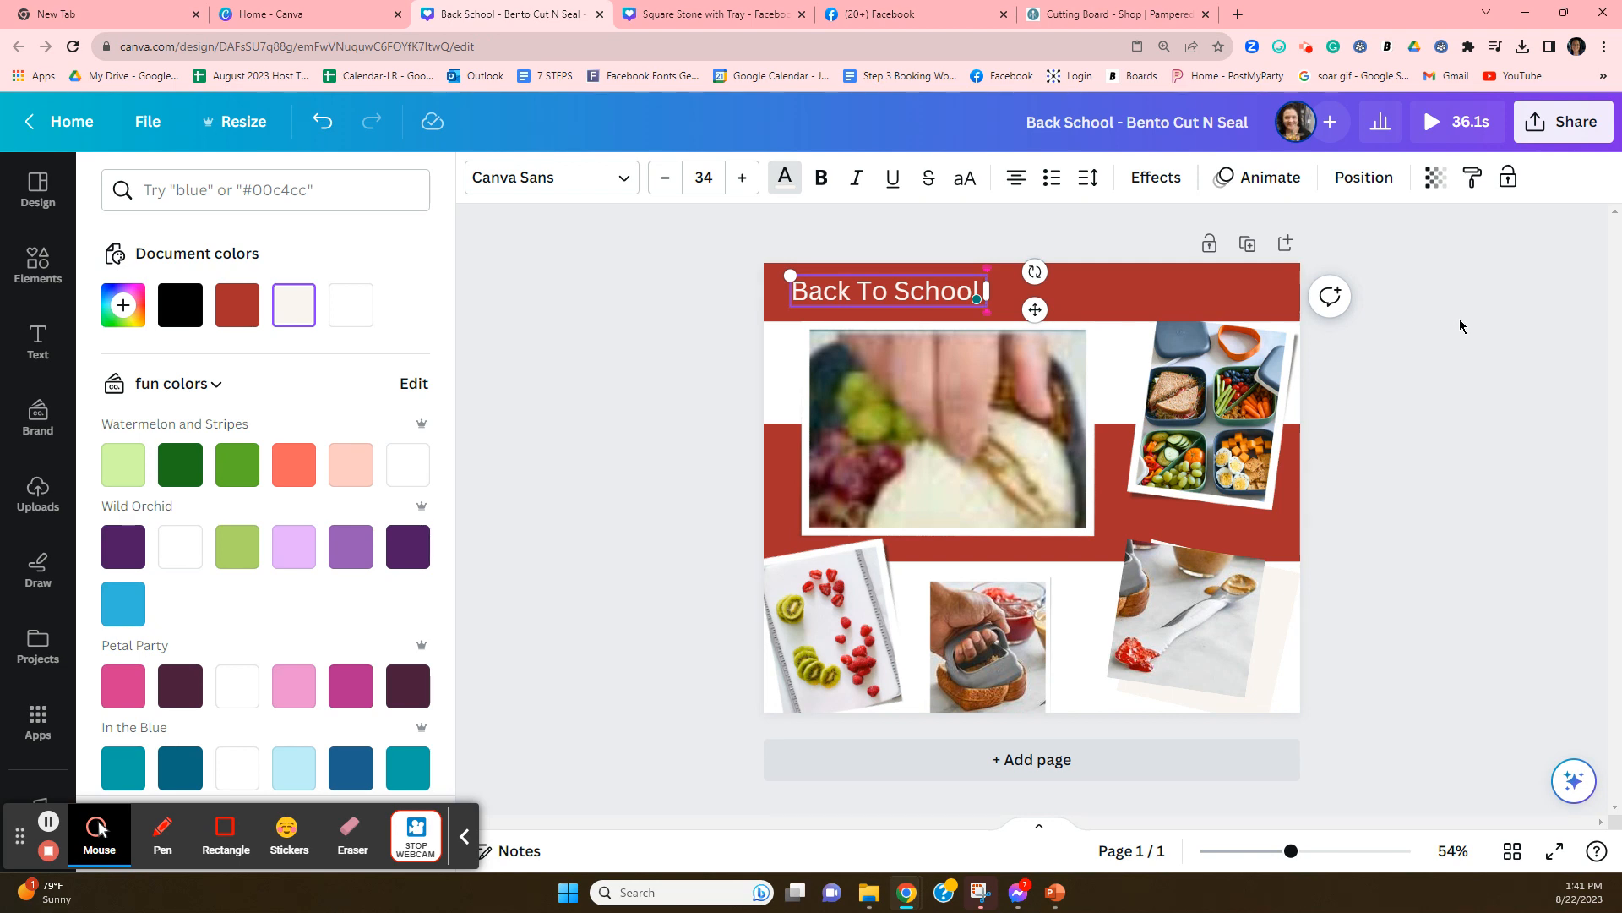
pyautogui.write('Nee')
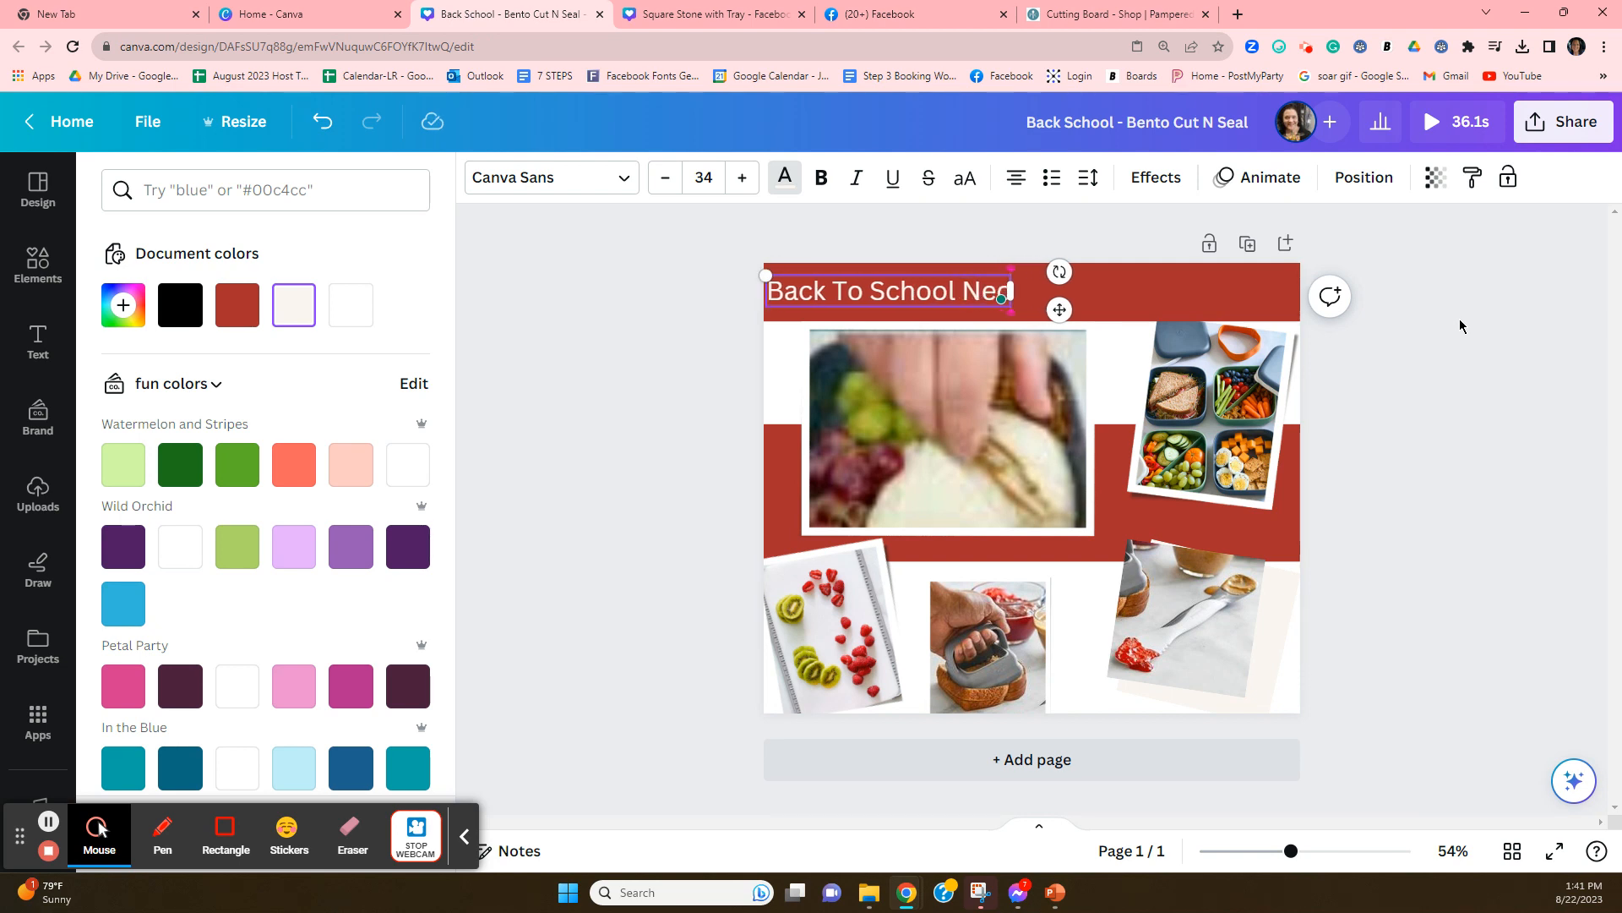
pyautogui.write('d')
pyautogui.write('essityies')
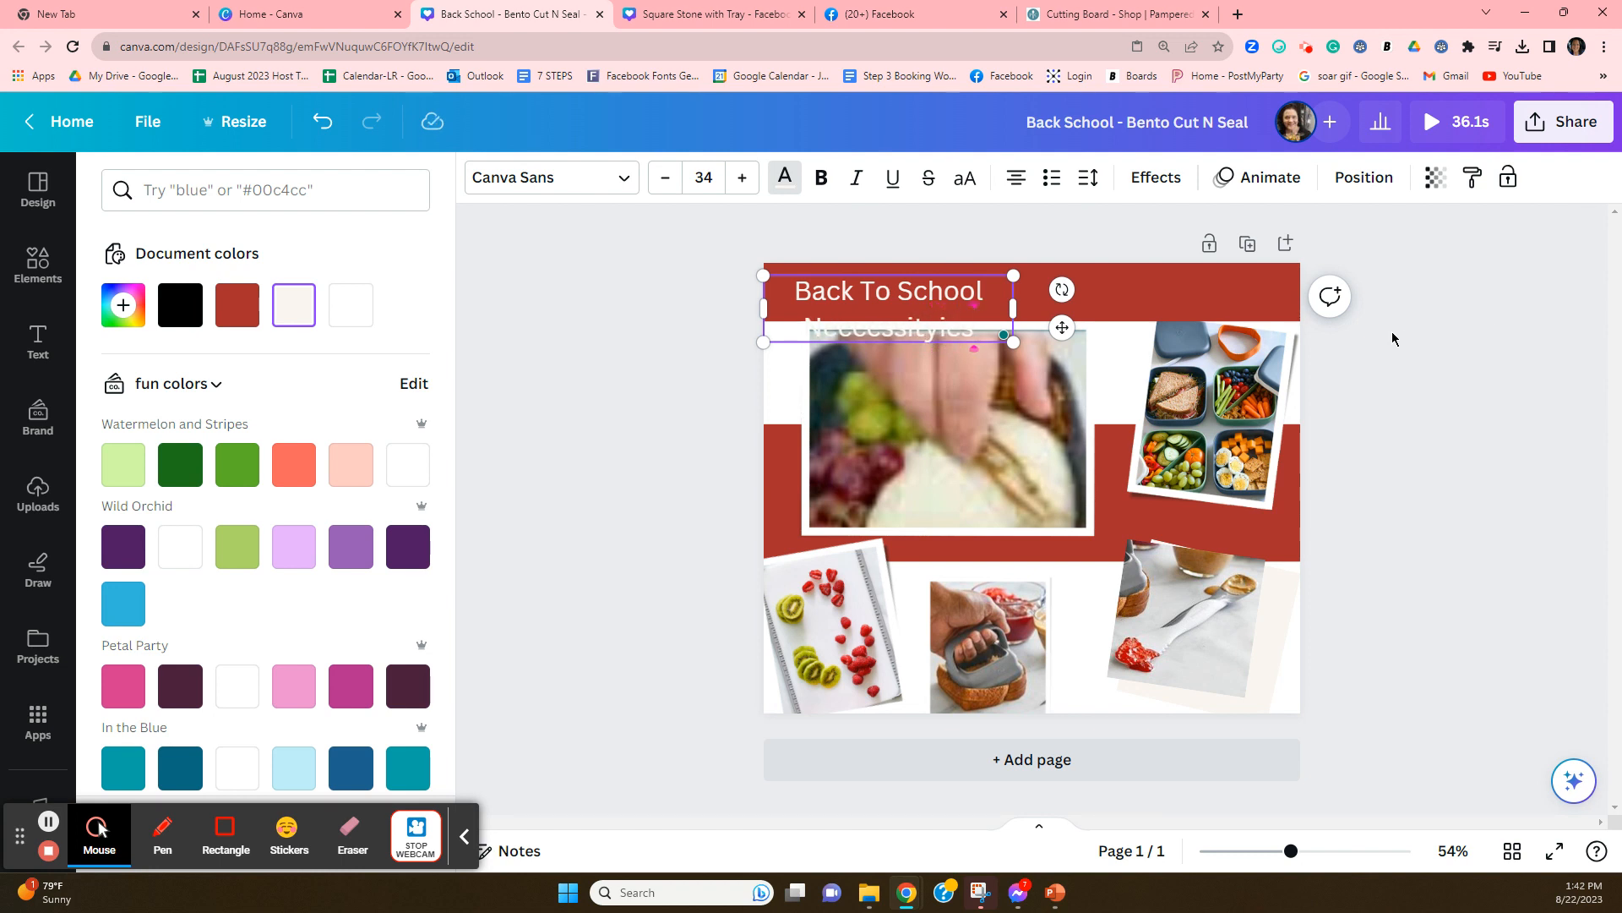
# Widen the title's text box across the page and correct its last word to "Necessities"
pyautogui.moveTo(1016, 307); pyautogui.dragTo(1316, 308)
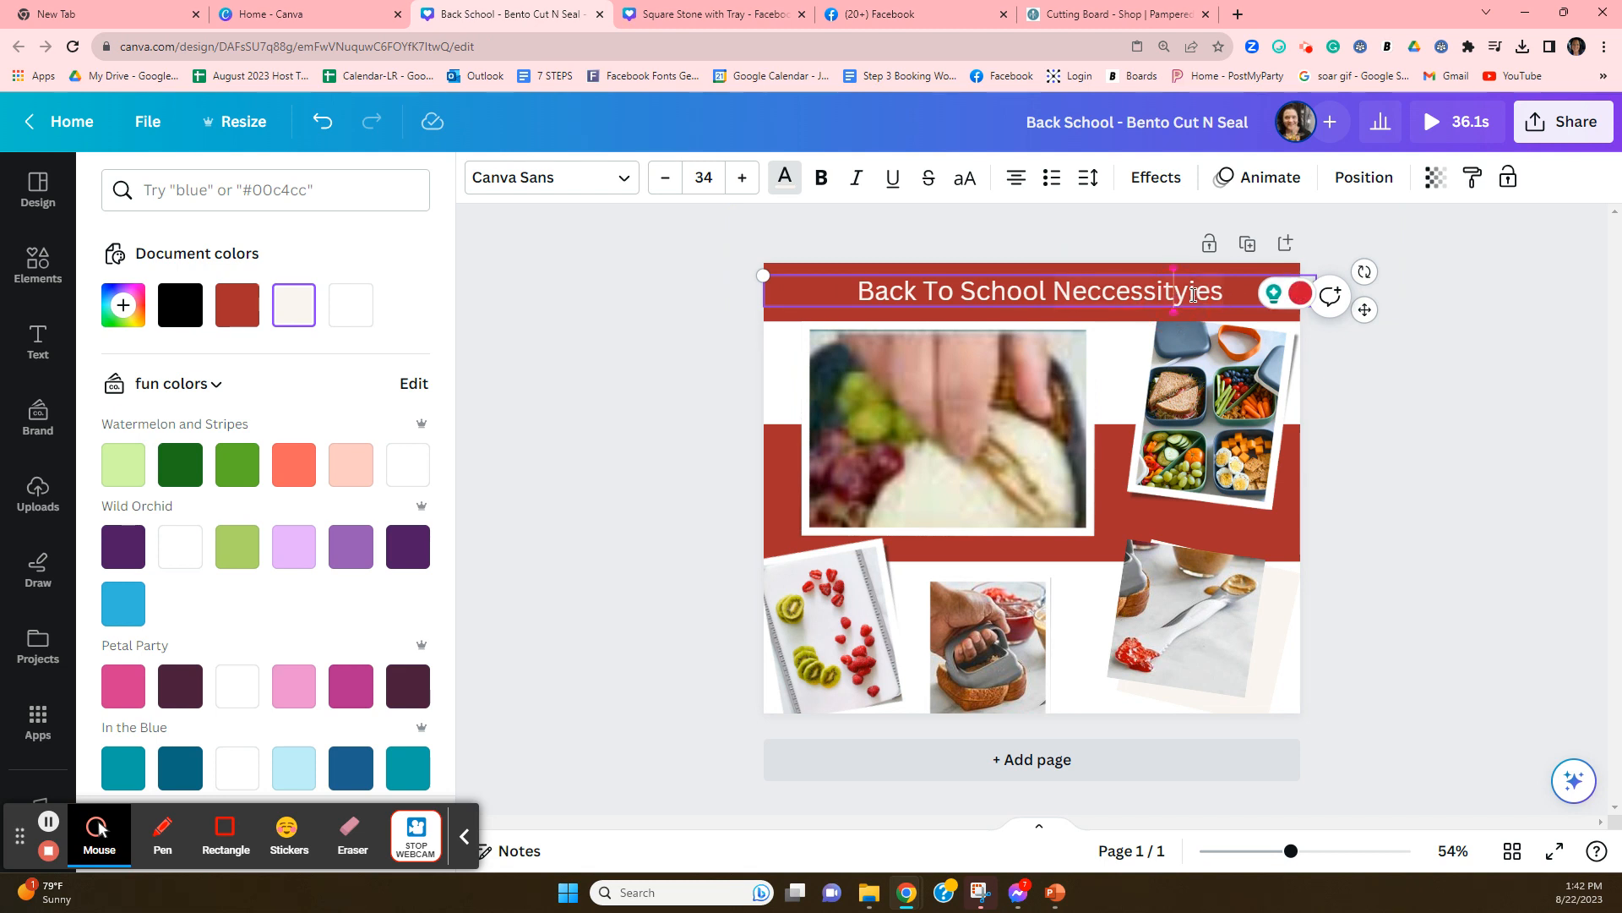
pyautogui.moveTo(1193, 294)
pyautogui.click(1197, 376)
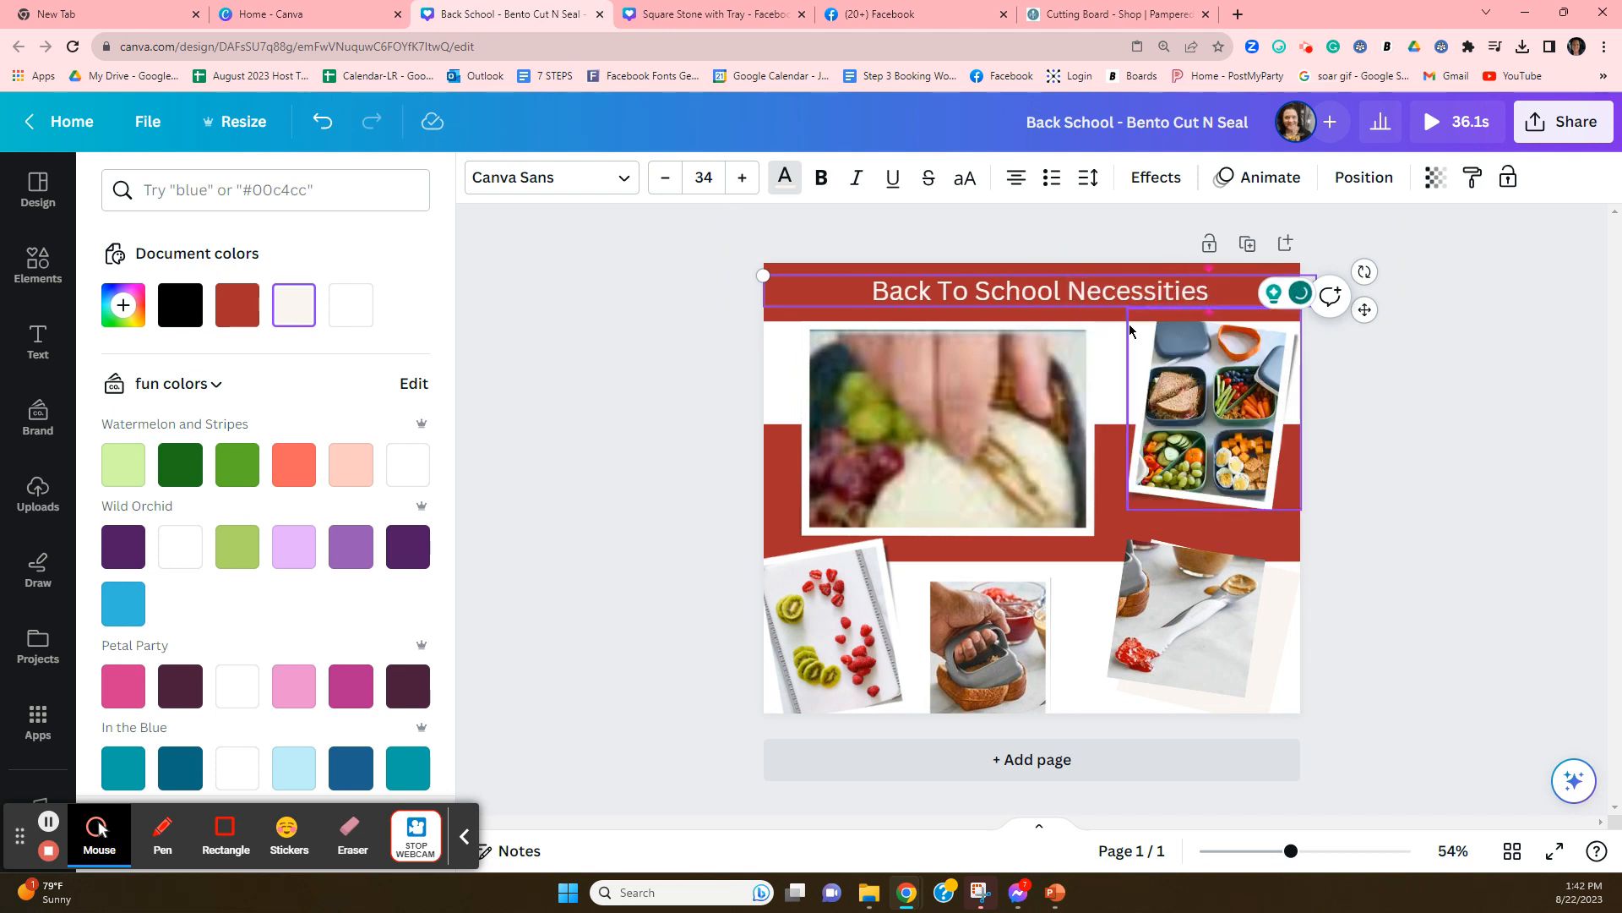
# Make the title bold, search the fonts for "pen" and apply KG Primary Penmanship L
pyautogui.moveTo(1215, 293); pyautogui.dragTo(870, 292)
pyautogui.click(818, 179)
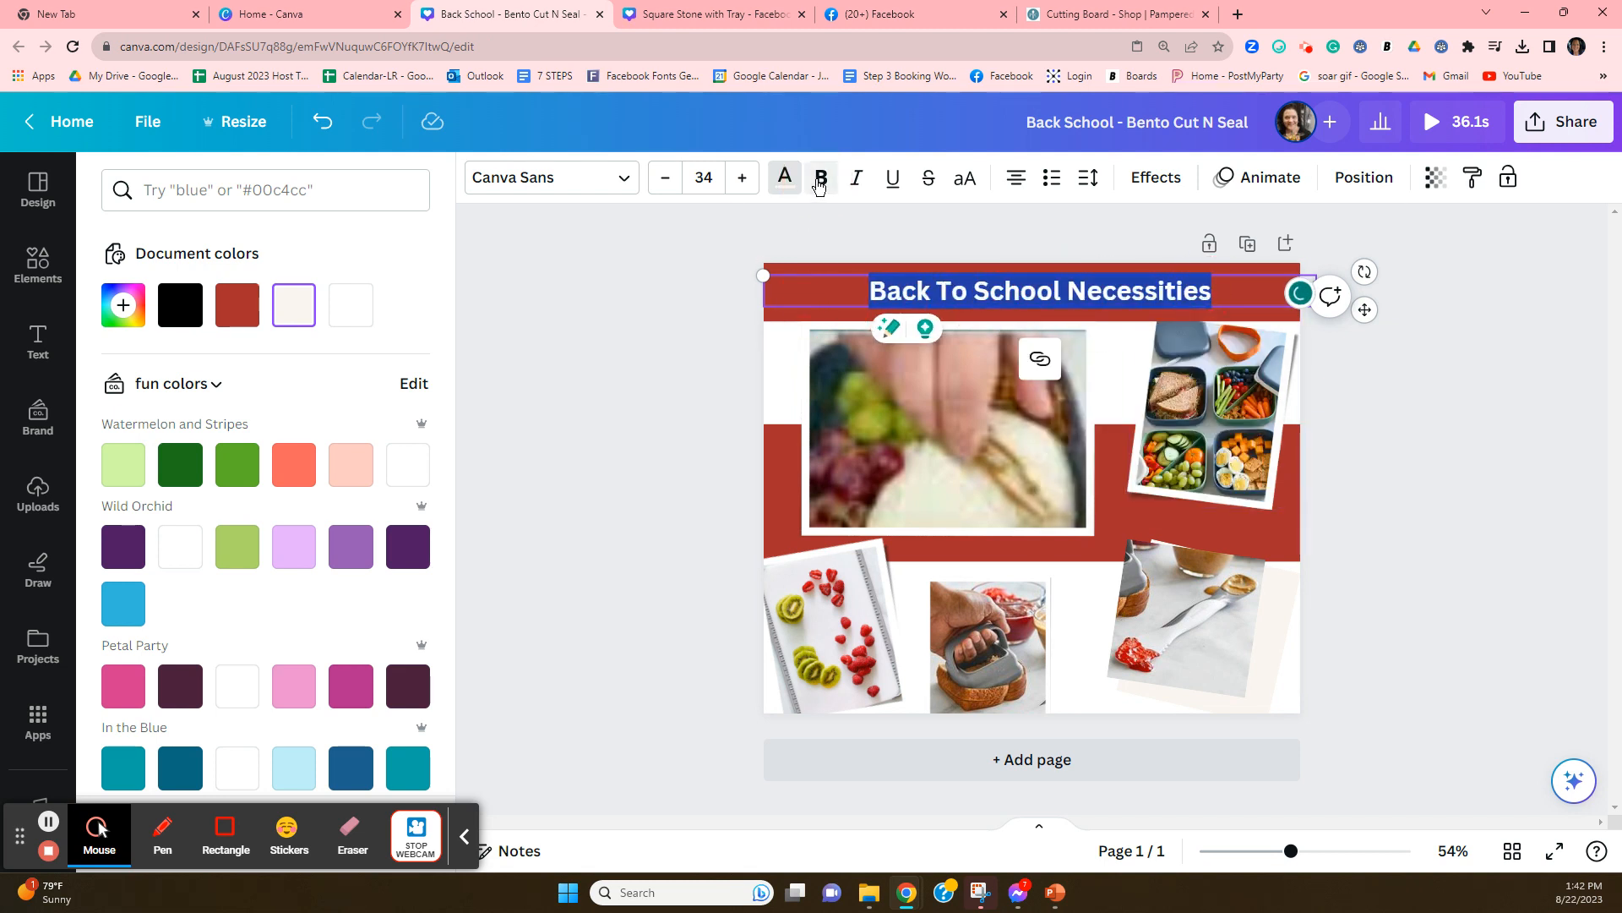
pyautogui.click(553, 179)
pyautogui.click(257, 260)
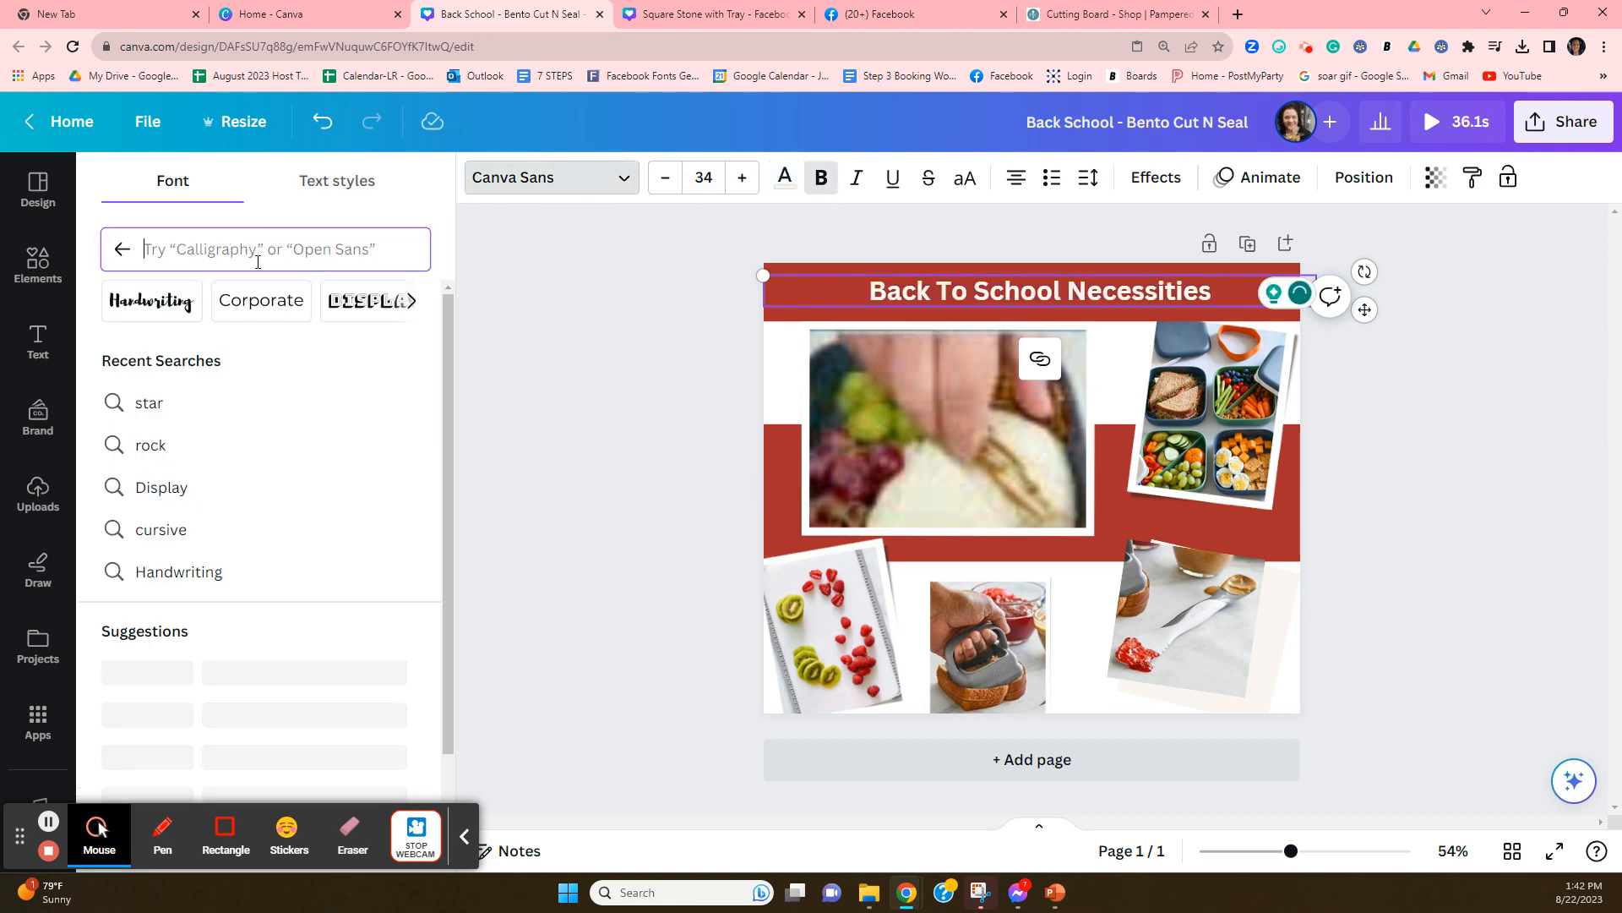
pyautogui.write('pen')
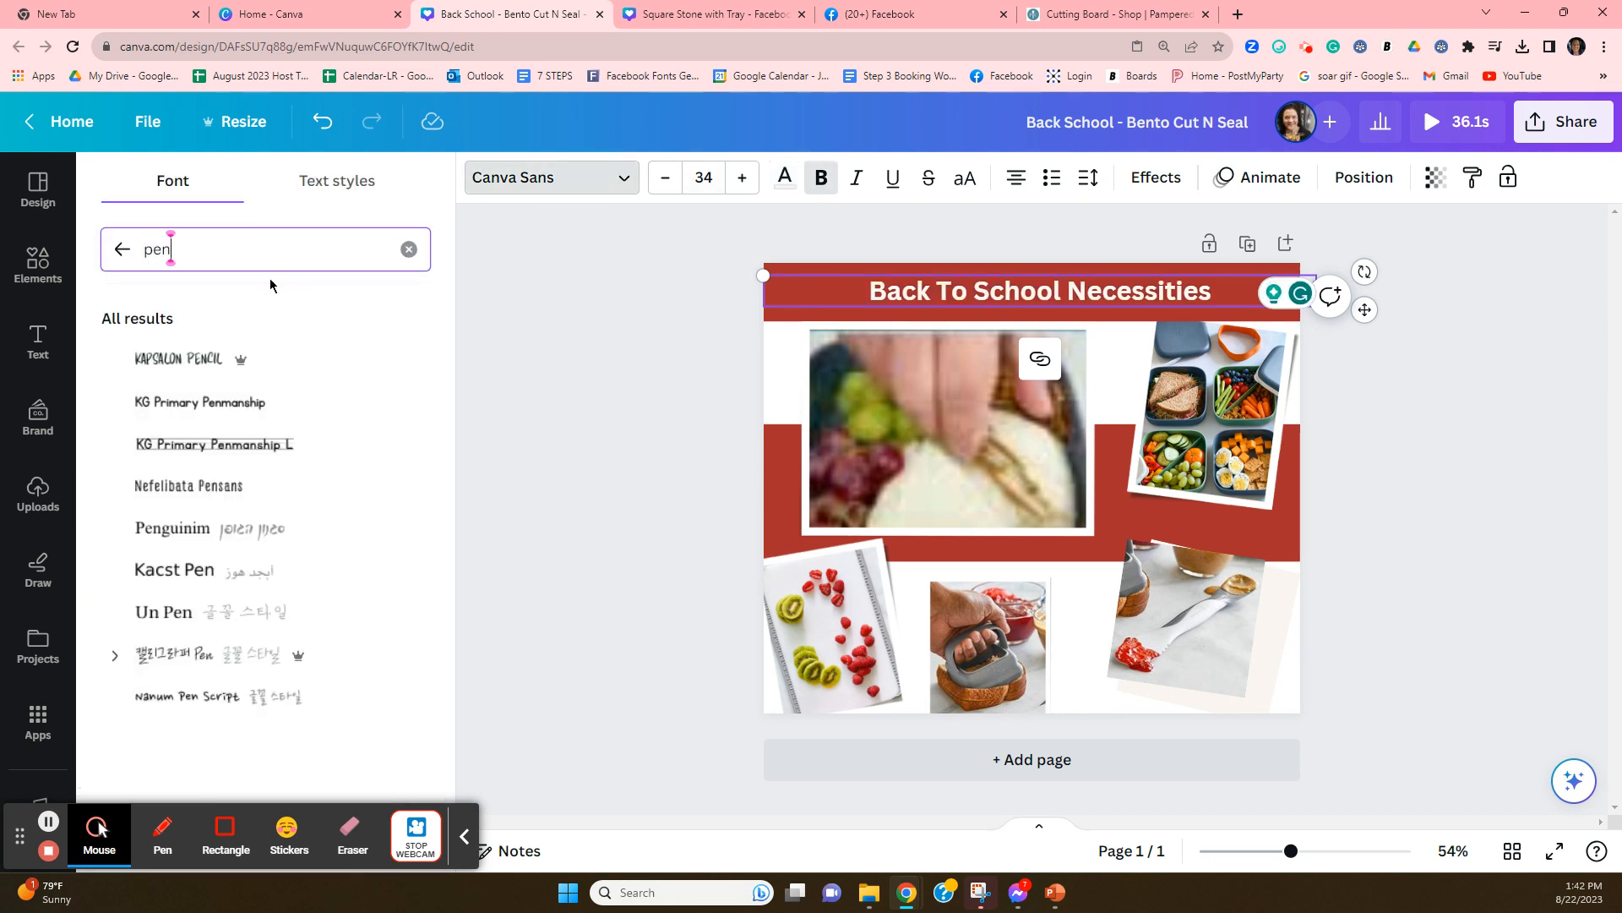
pyautogui.click(254, 446)
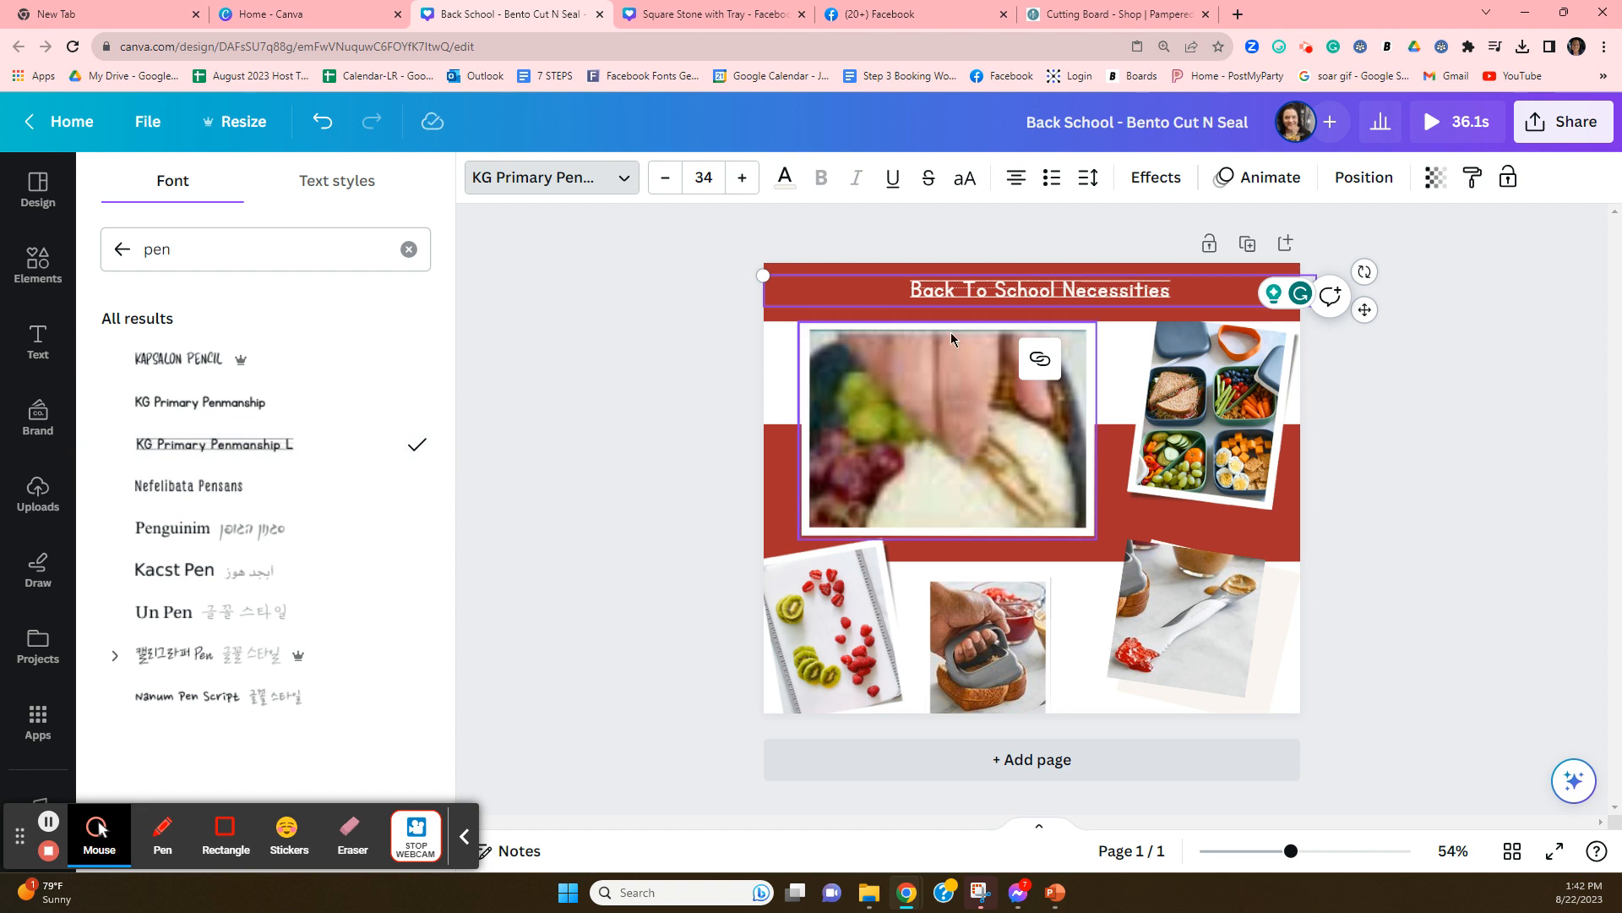
# Increase the title's font size to 48
pyautogui.click(742, 178)
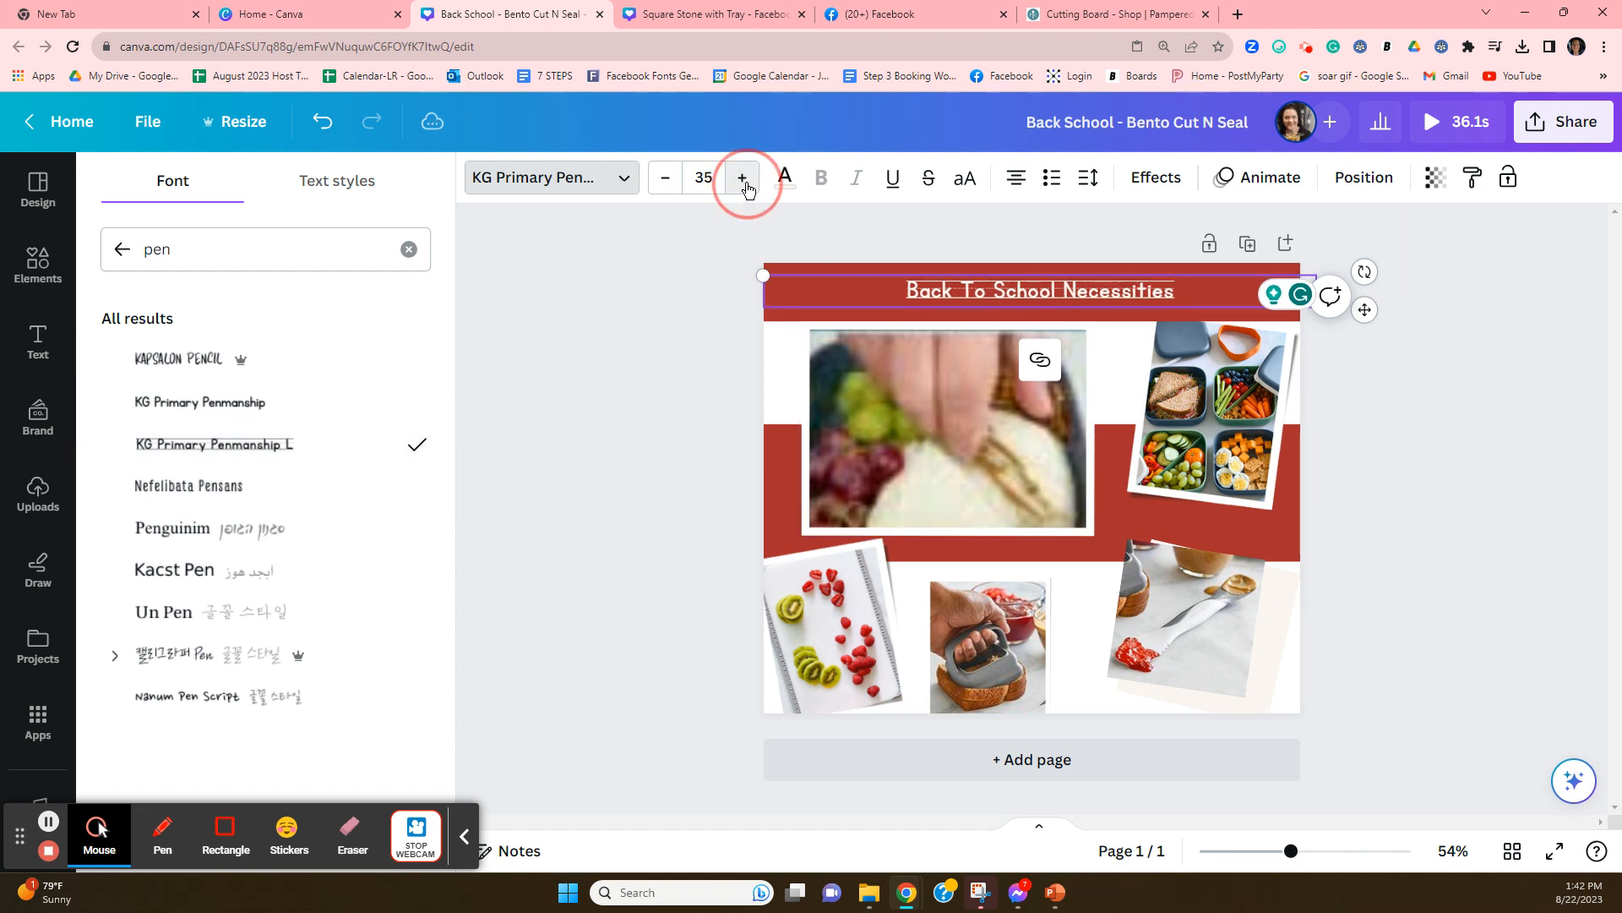
pyautogui.click(742, 179)
pyautogui.click(743, 178)
pyautogui.click(743, 178)
pyautogui.click(742, 178)
pyautogui.click(743, 179)
pyautogui.click(742, 178)
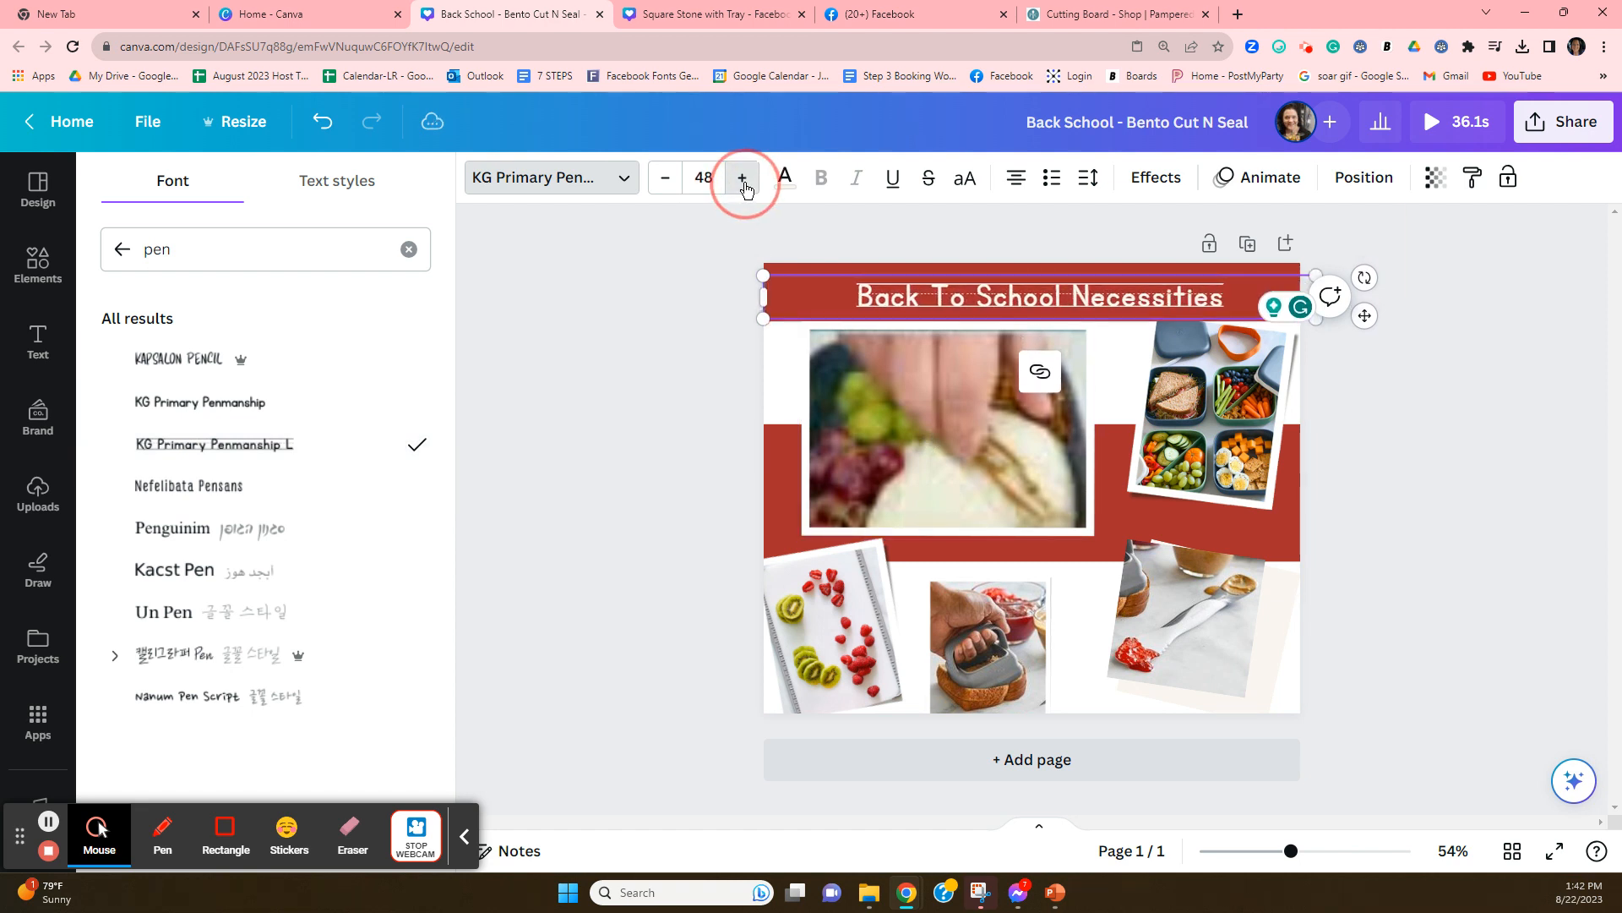
# Increase the title's font size to 52 and centre it horizontally in the red band above the video
pyautogui.click(743, 178)
pyautogui.click(743, 178)
pyautogui.click(743, 178)
pyautogui.click(743, 178)
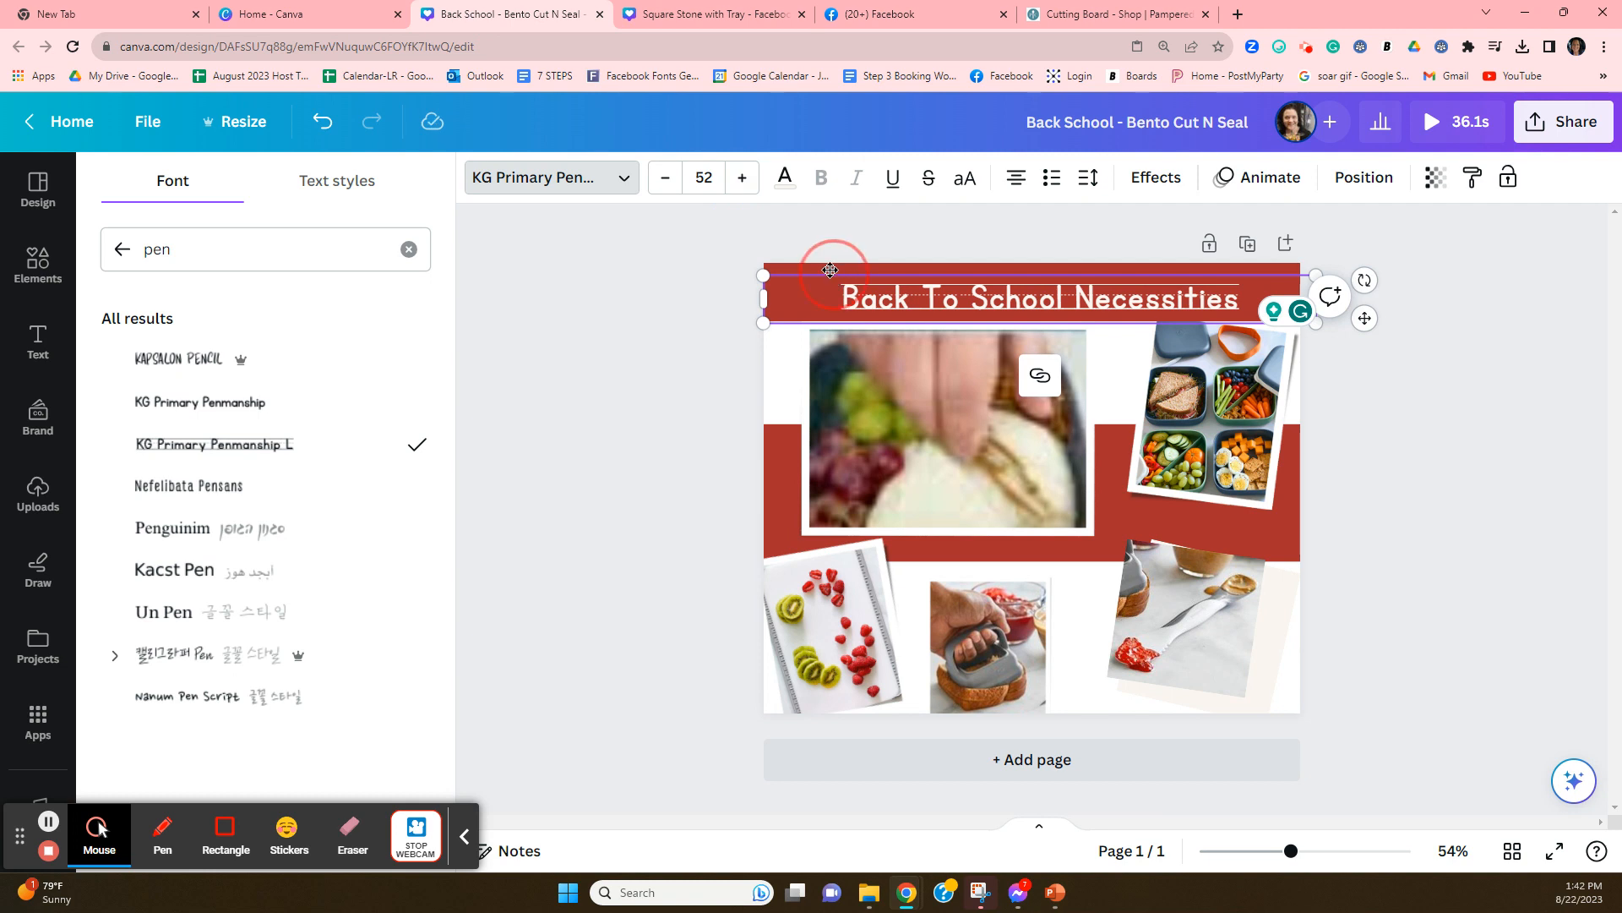
pyautogui.moveTo(830, 270); pyautogui.dragTo(827, 278)
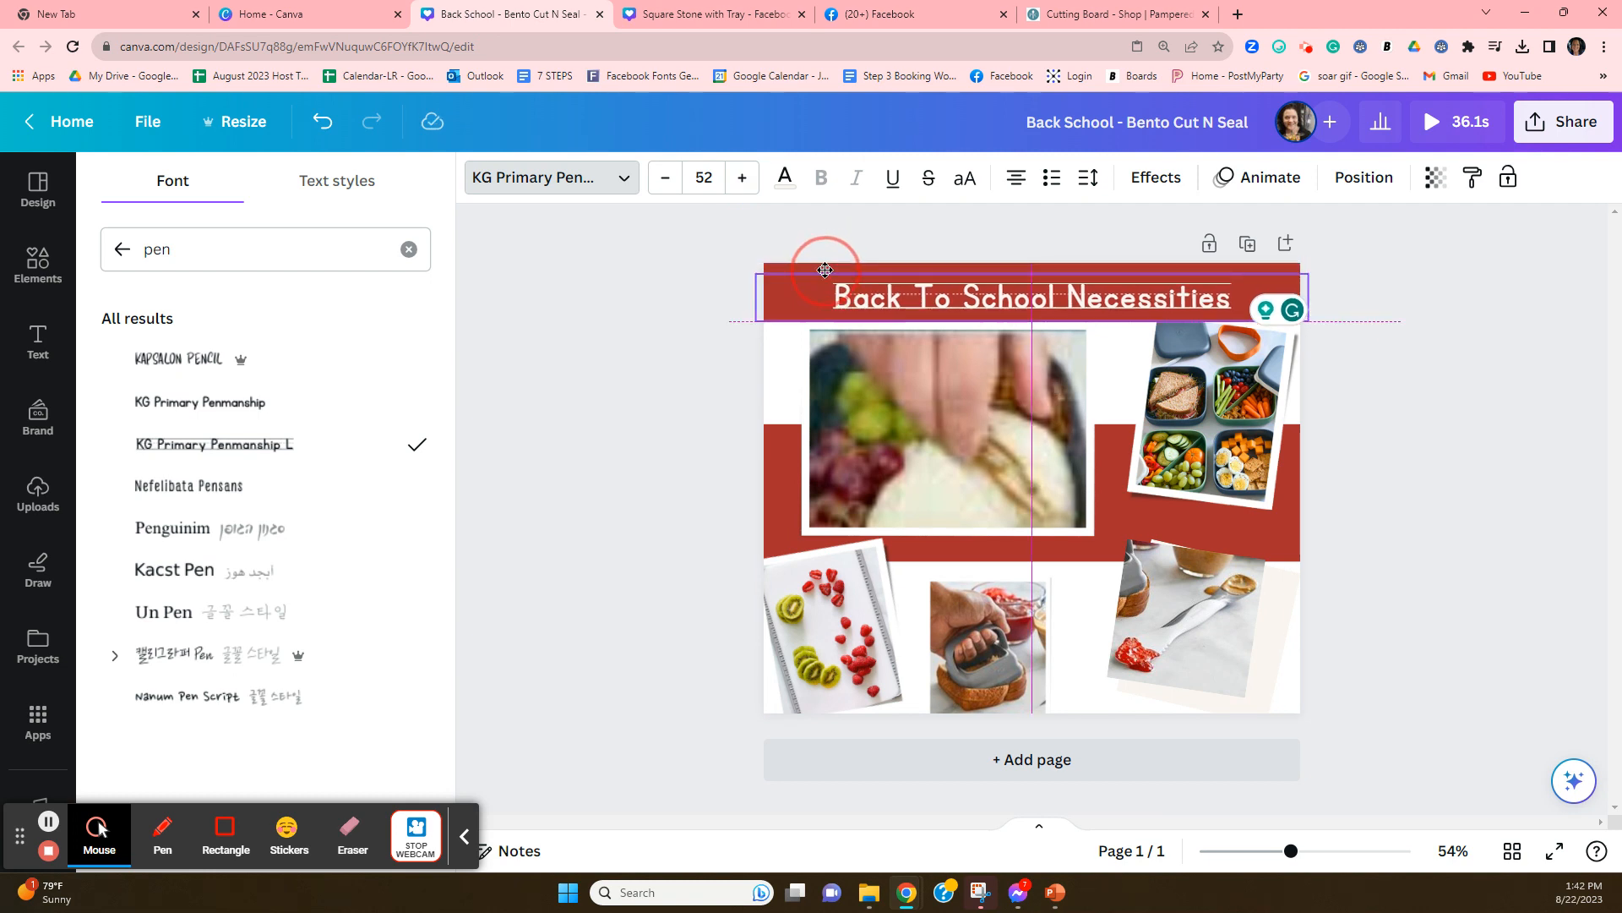
# Increase the title's font size to 58, reposition it inside the upper red band and deselect it
pyautogui.click(742, 178)
pyautogui.click(743, 178)
pyautogui.click(742, 178)
pyautogui.click(743, 179)
pyautogui.click(743, 179)
pyautogui.click(748, 182)
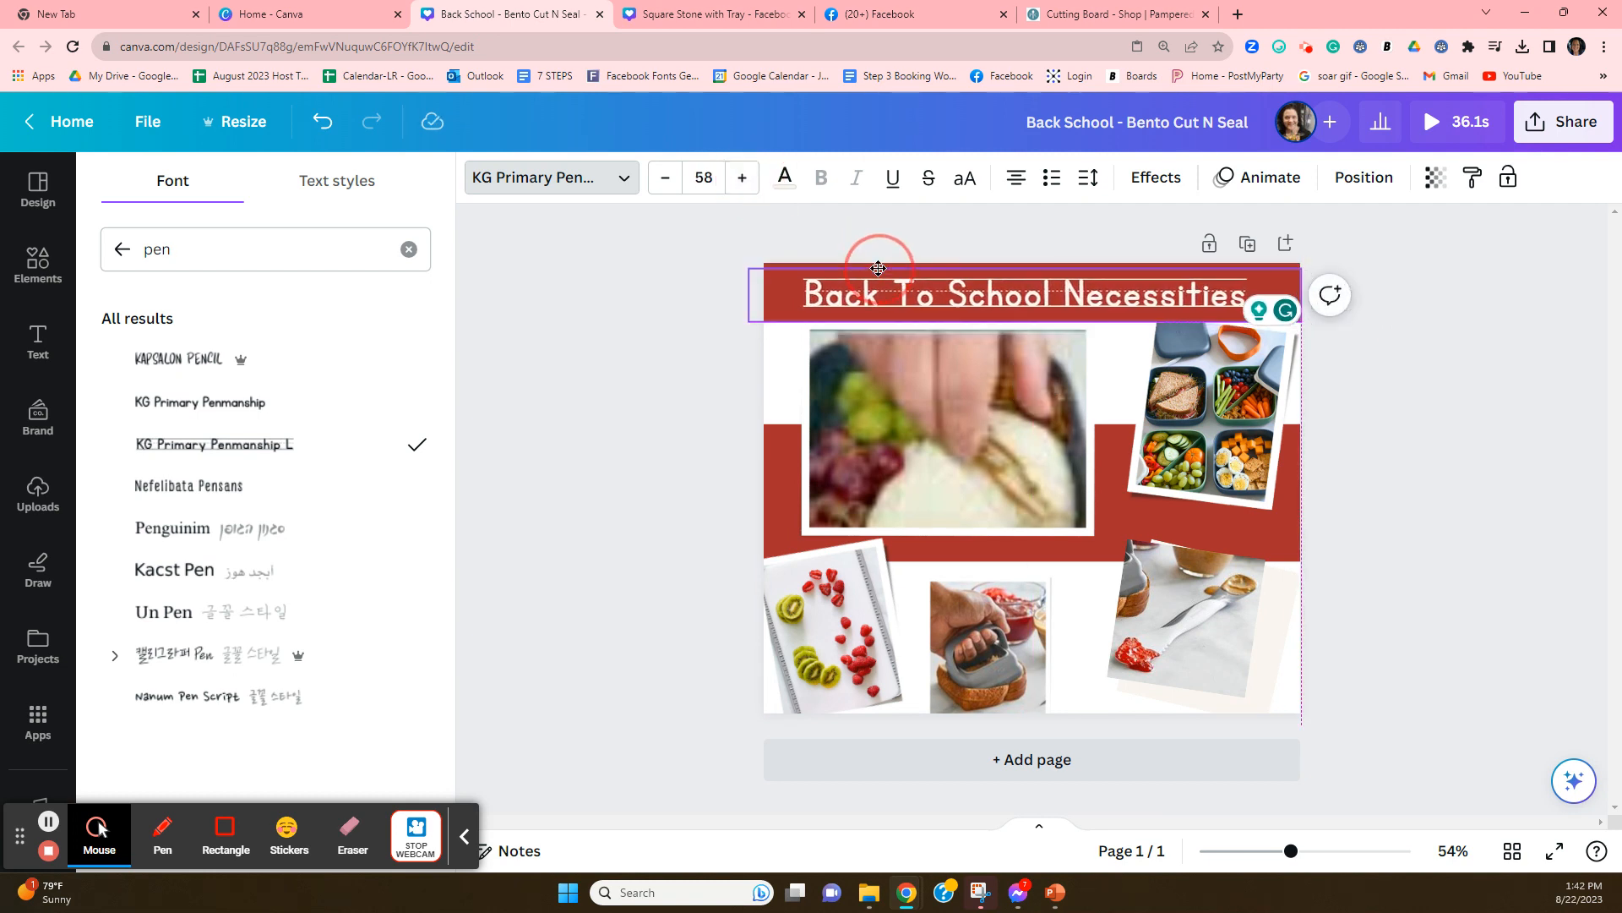
pyautogui.click(1457, 338)
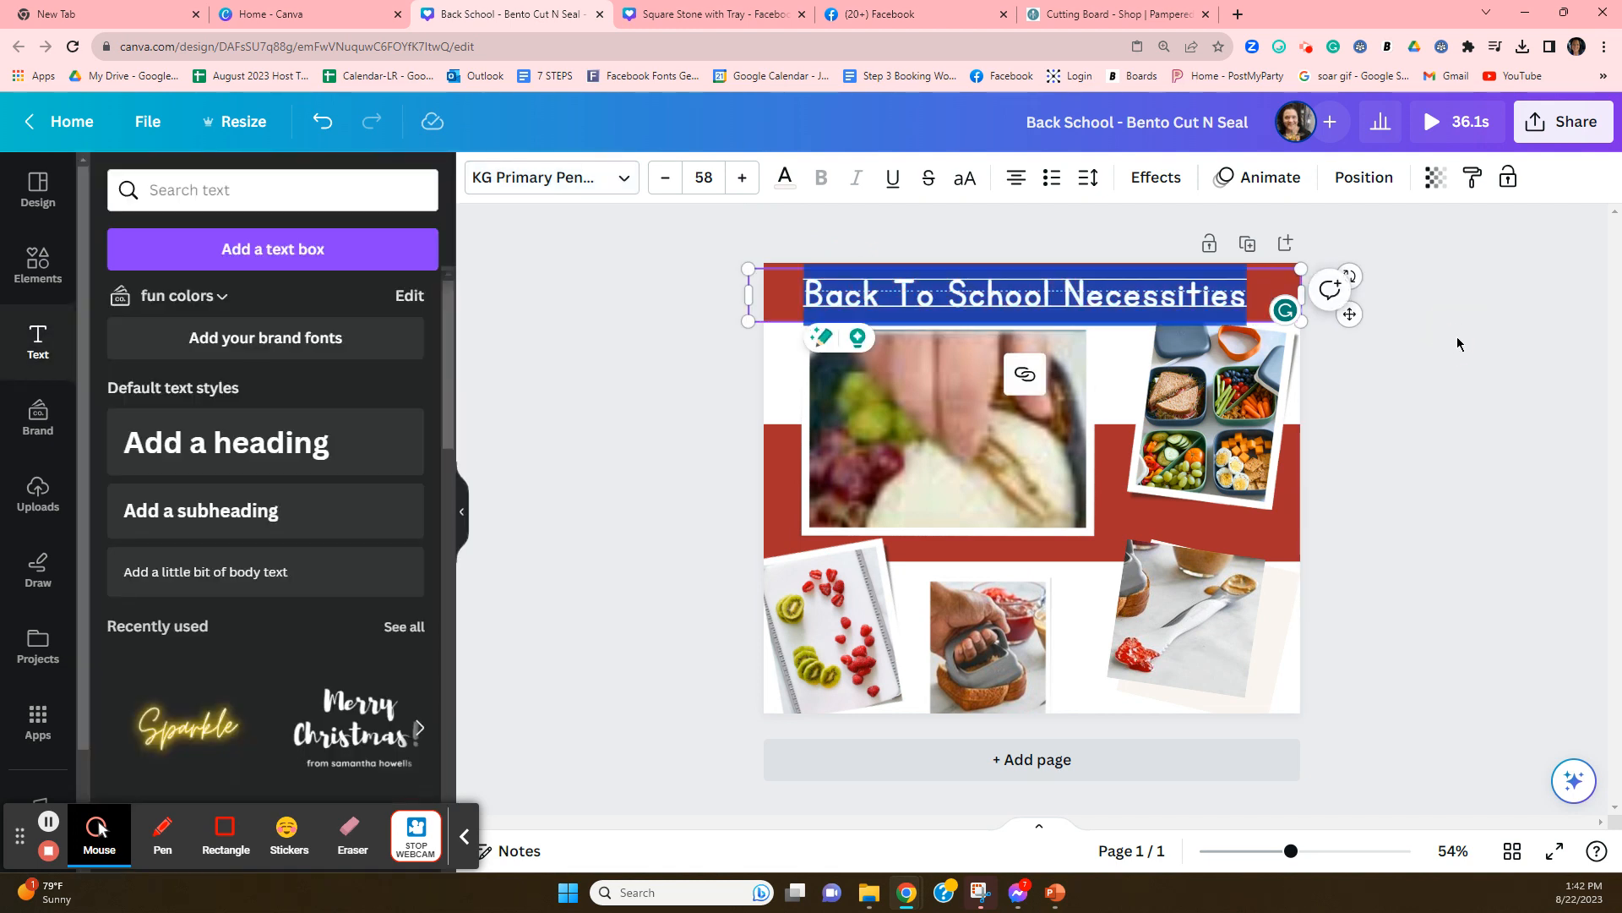
pyautogui.click(1457, 338)
# Move the framed bento box photo slightly down so it clears the title band
pyautogui.moveTo(1250, 420); pyautogui.dragTo(1250, 435)
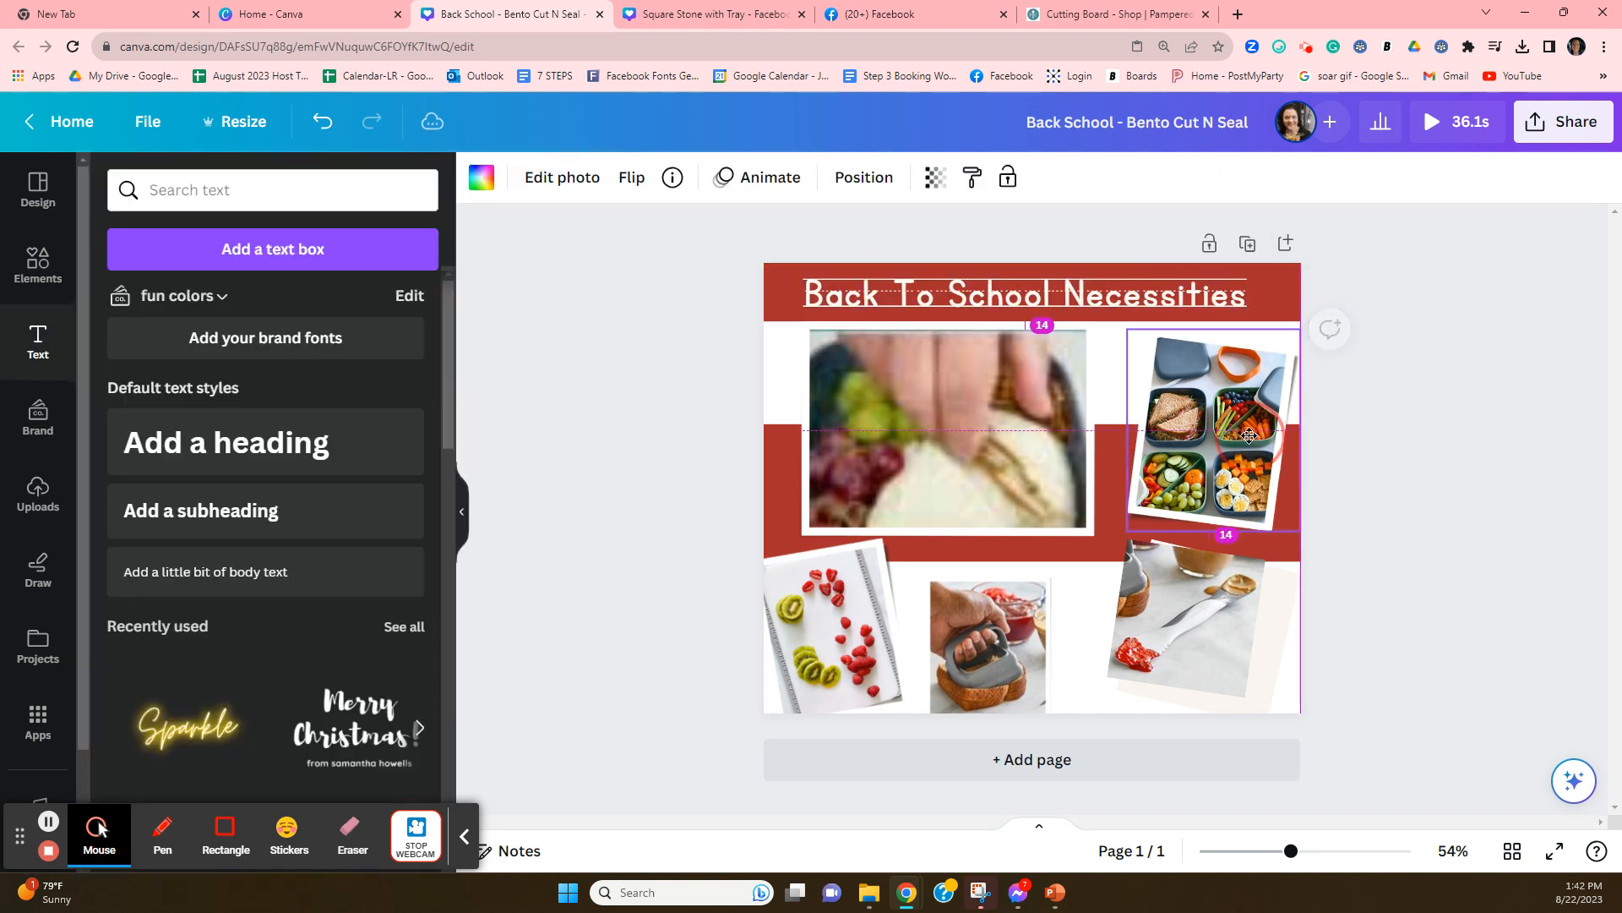
pyautogui.click(1453, 439)
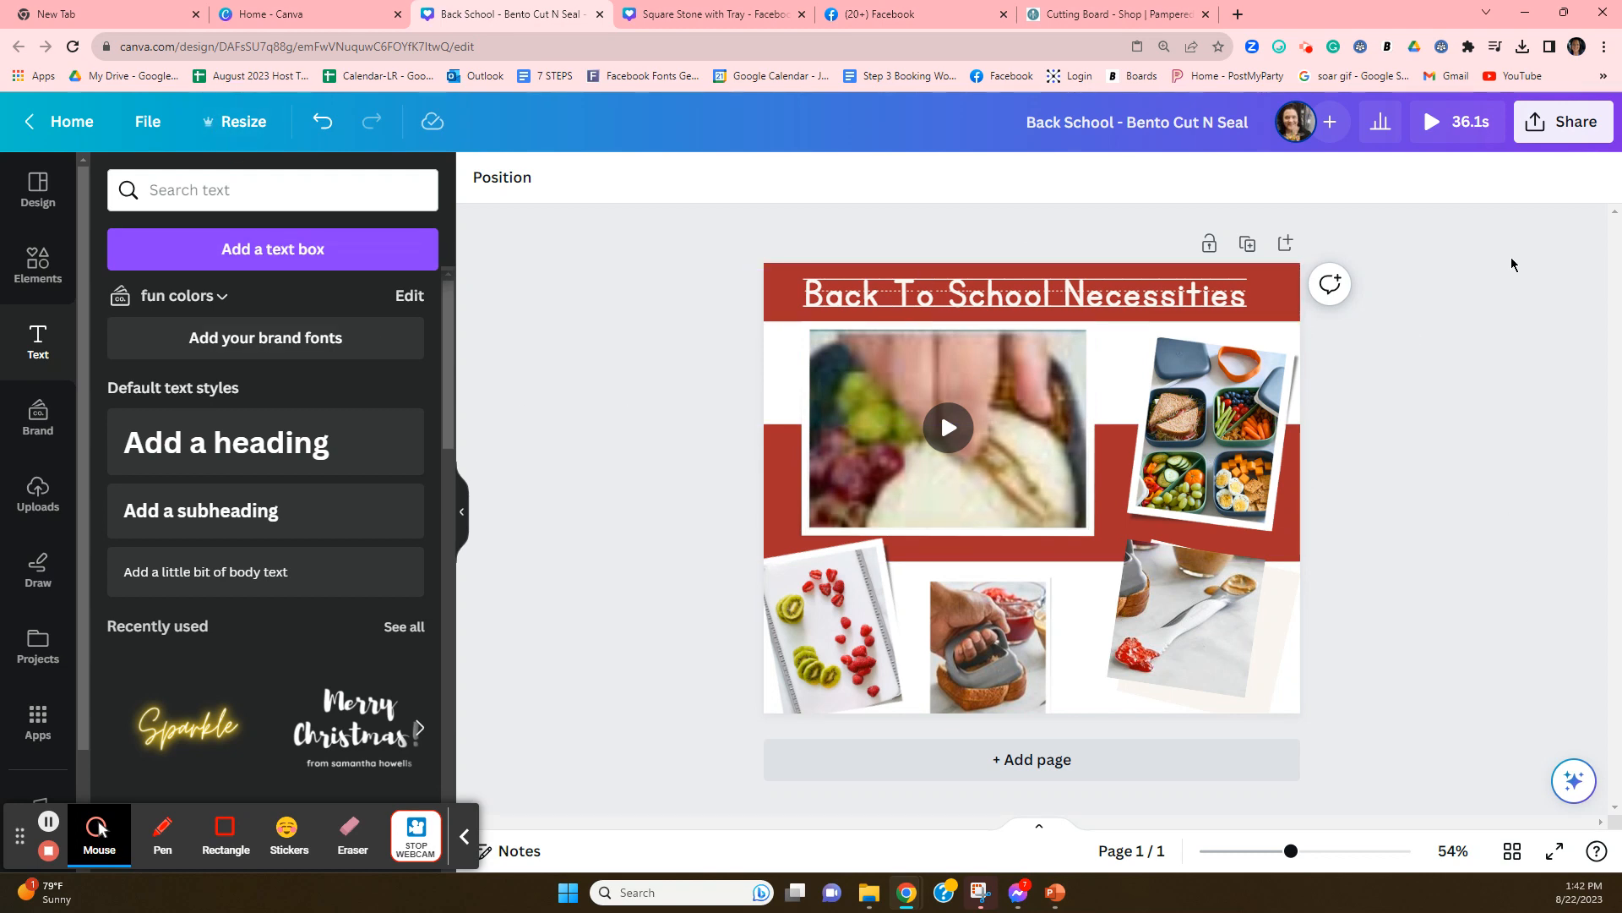
pyautogui.click(880, 560)
pyautogui.press('Delete')
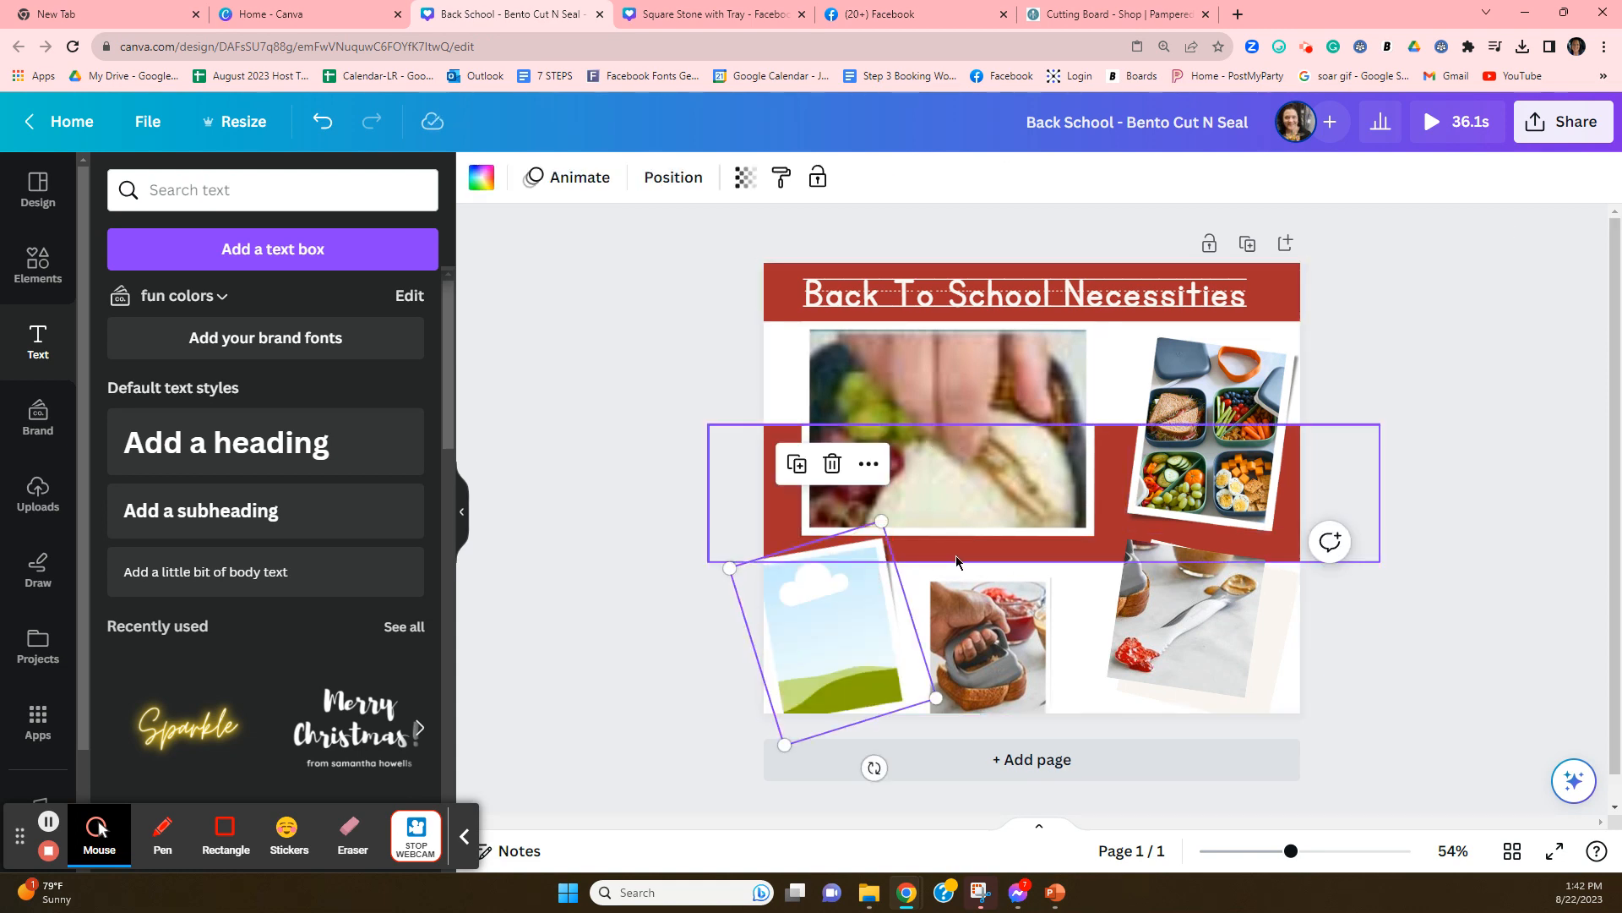
pyautogui.click(323, 122)
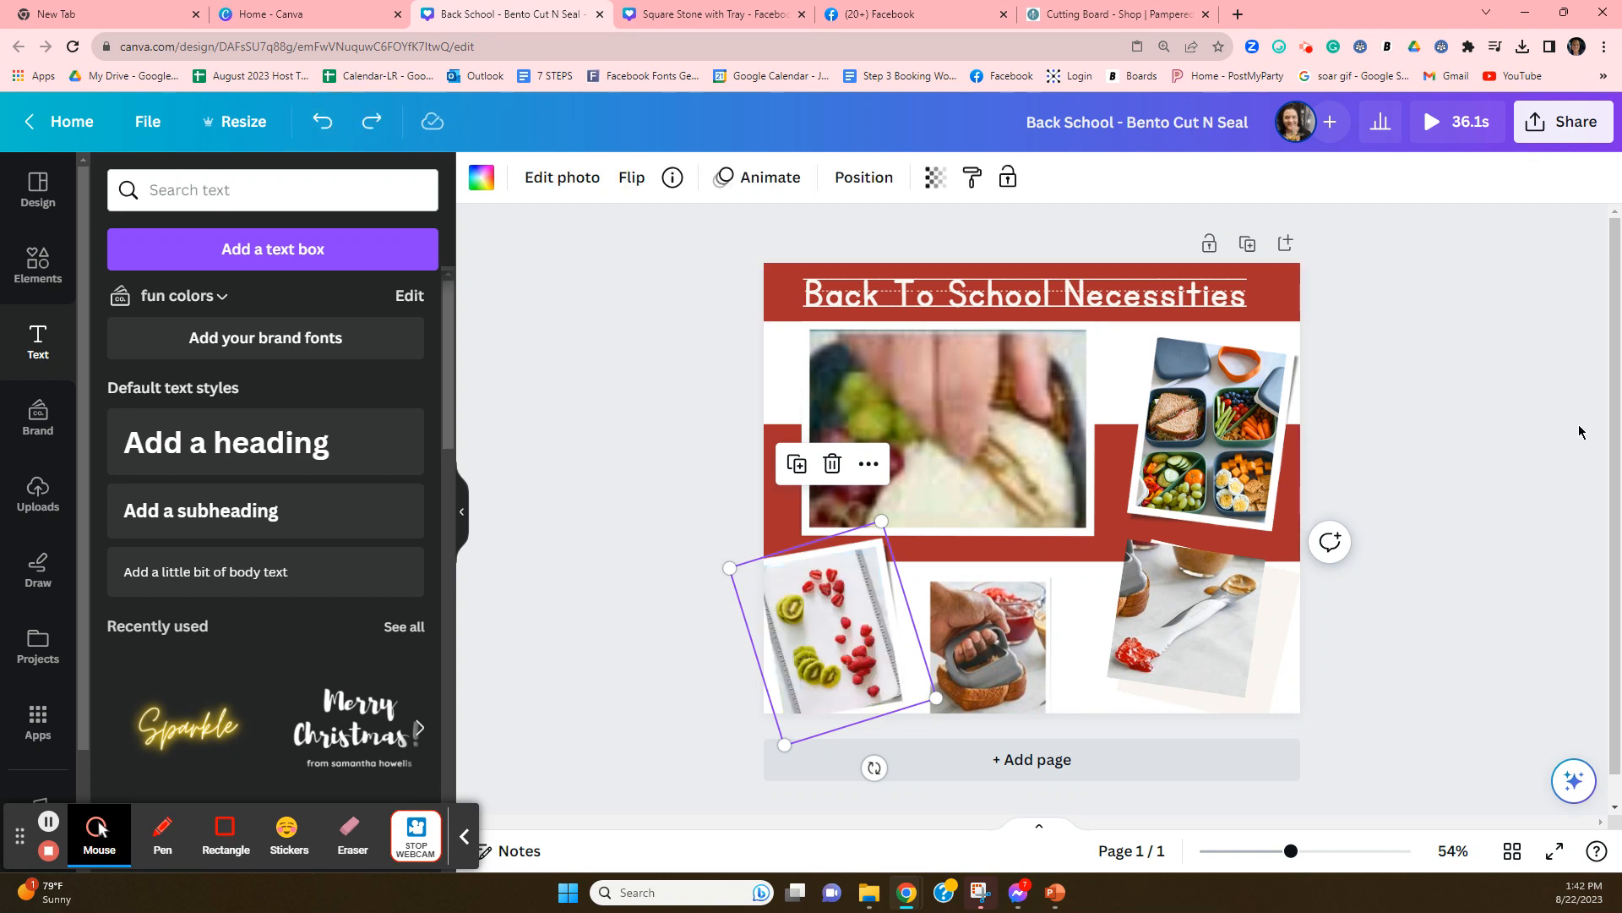
# Download the design as an MP4 Video at its original 940 × 788 px quality
pyautogui.click(1583, 127)
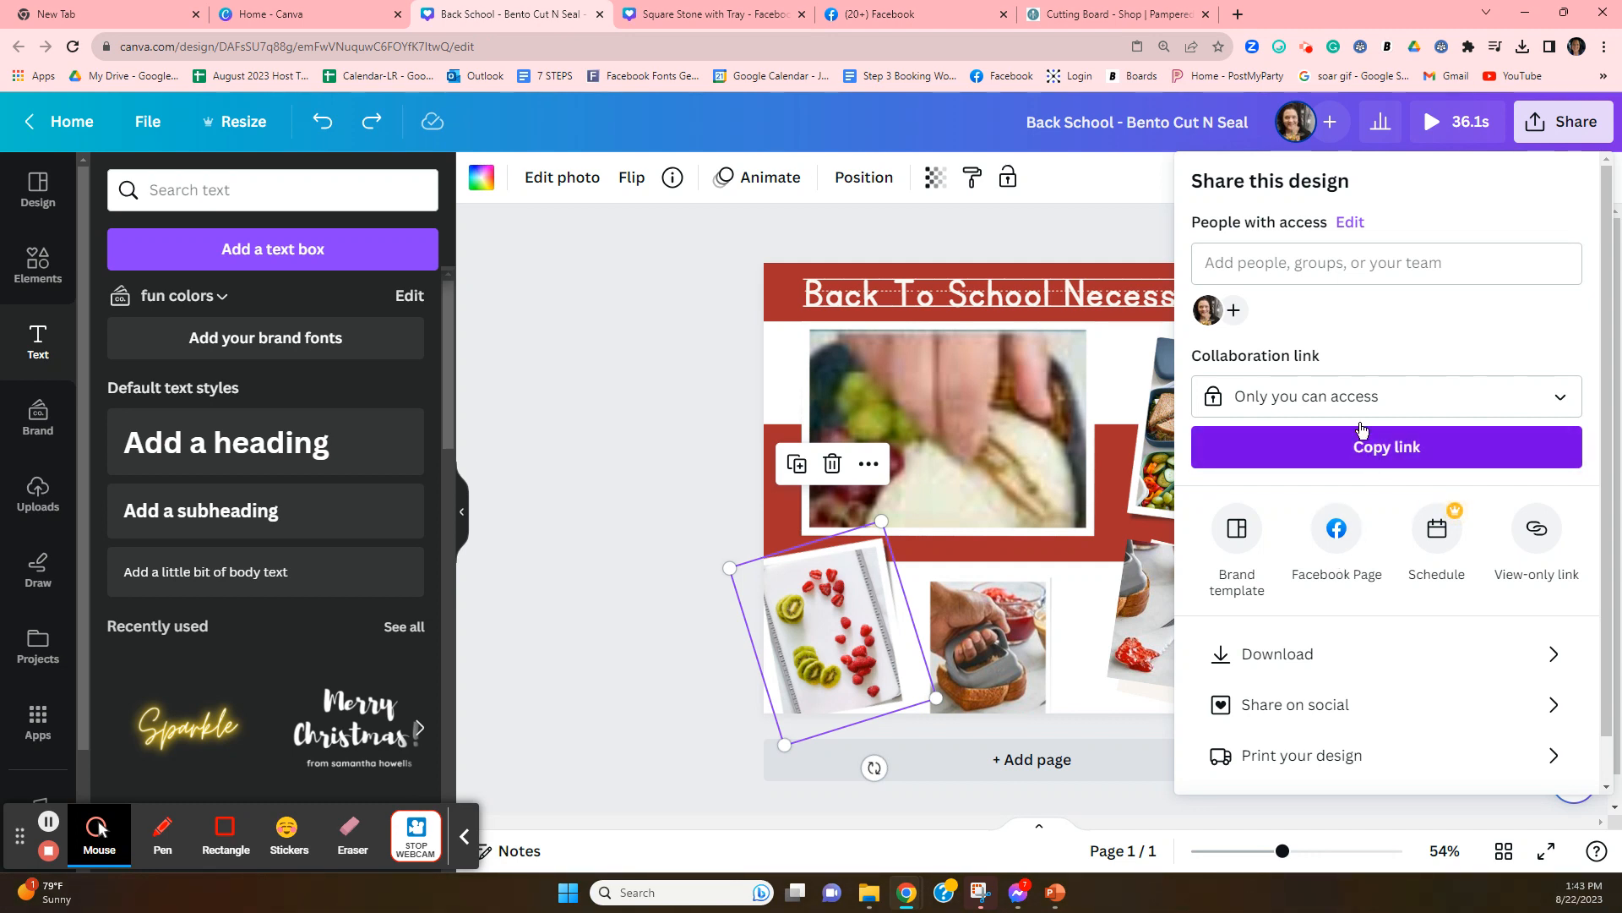
pyautogui.click(1306, 655)
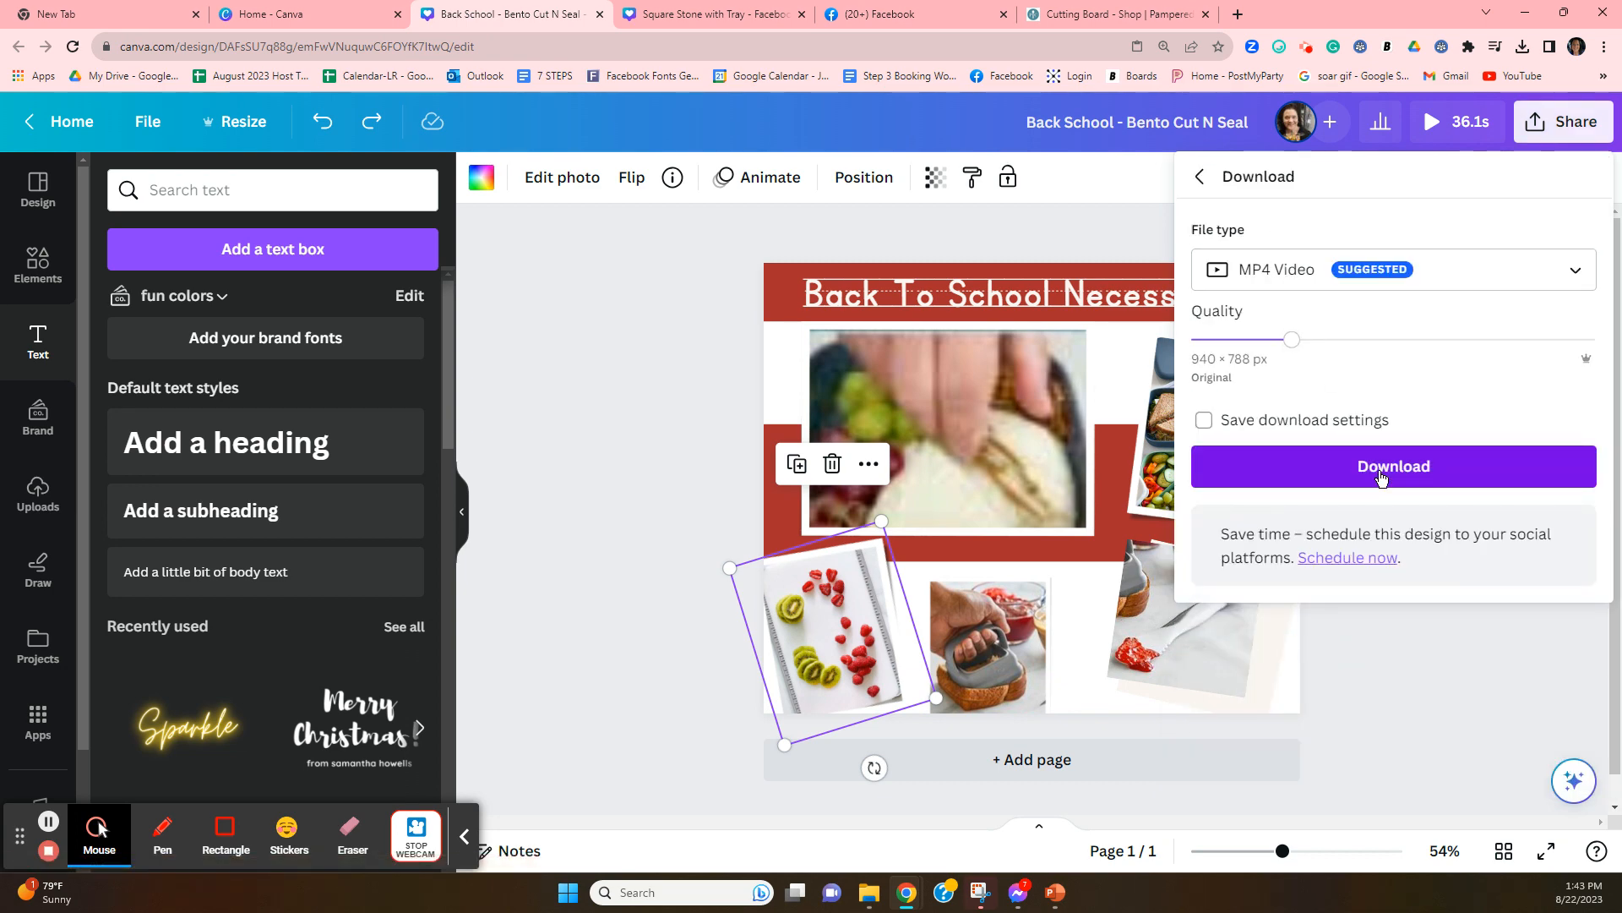
pyautogui.click(1382, 478)
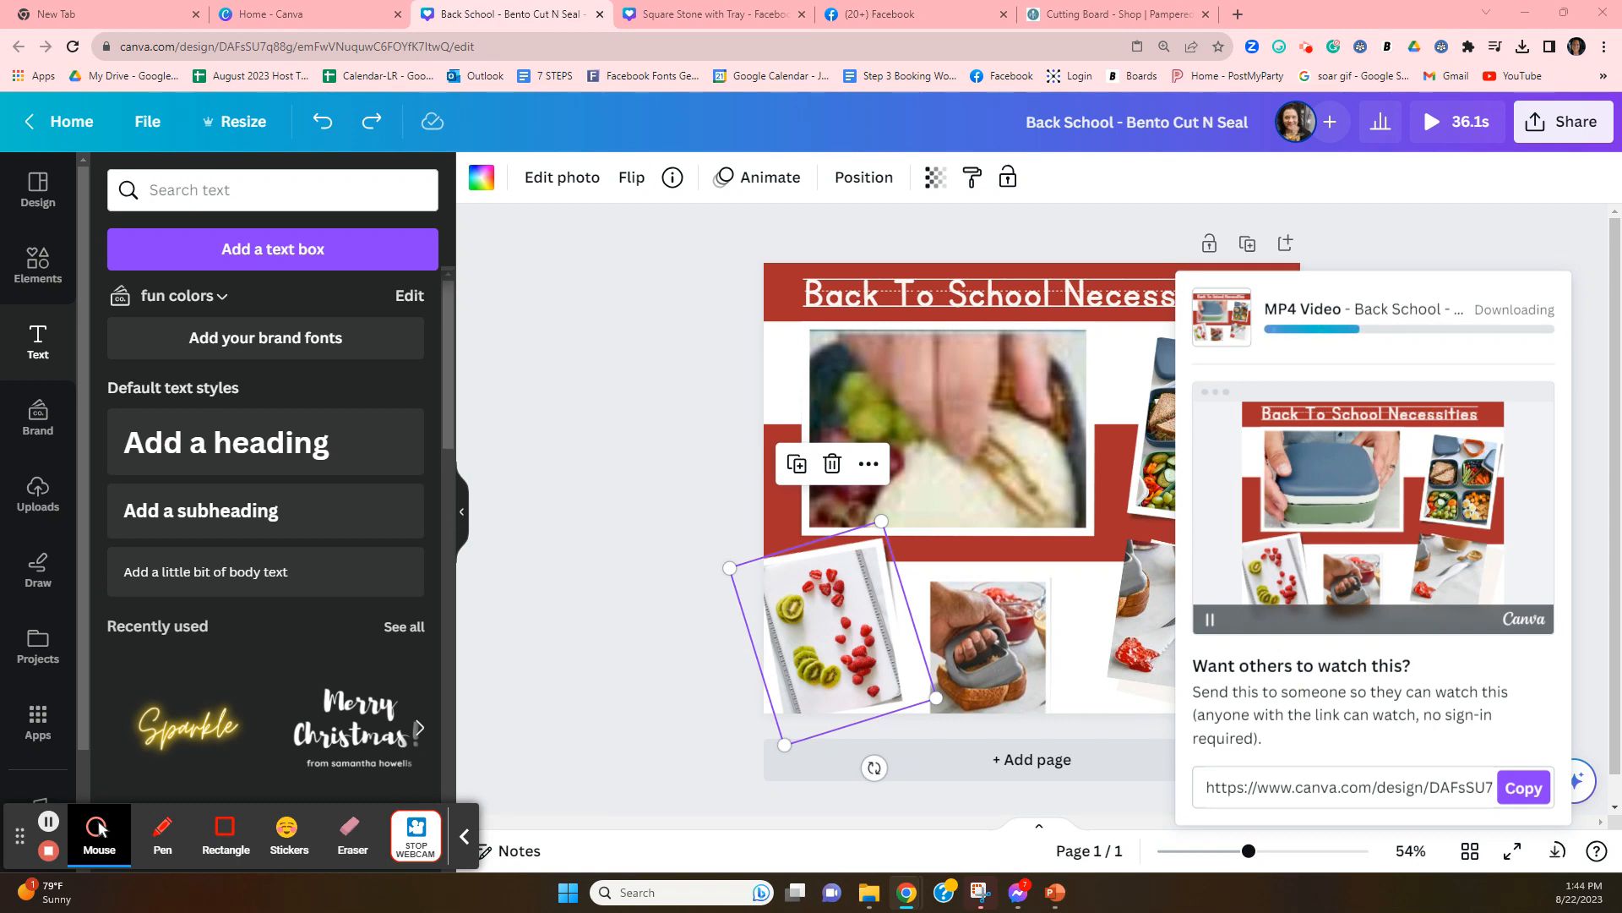
# Bring the Director Resources Links spreadsheet window over the design and search the sheet for "template"
pyautogui.moveTo(1531, 152); pyautogui.dragTo(347, 237)
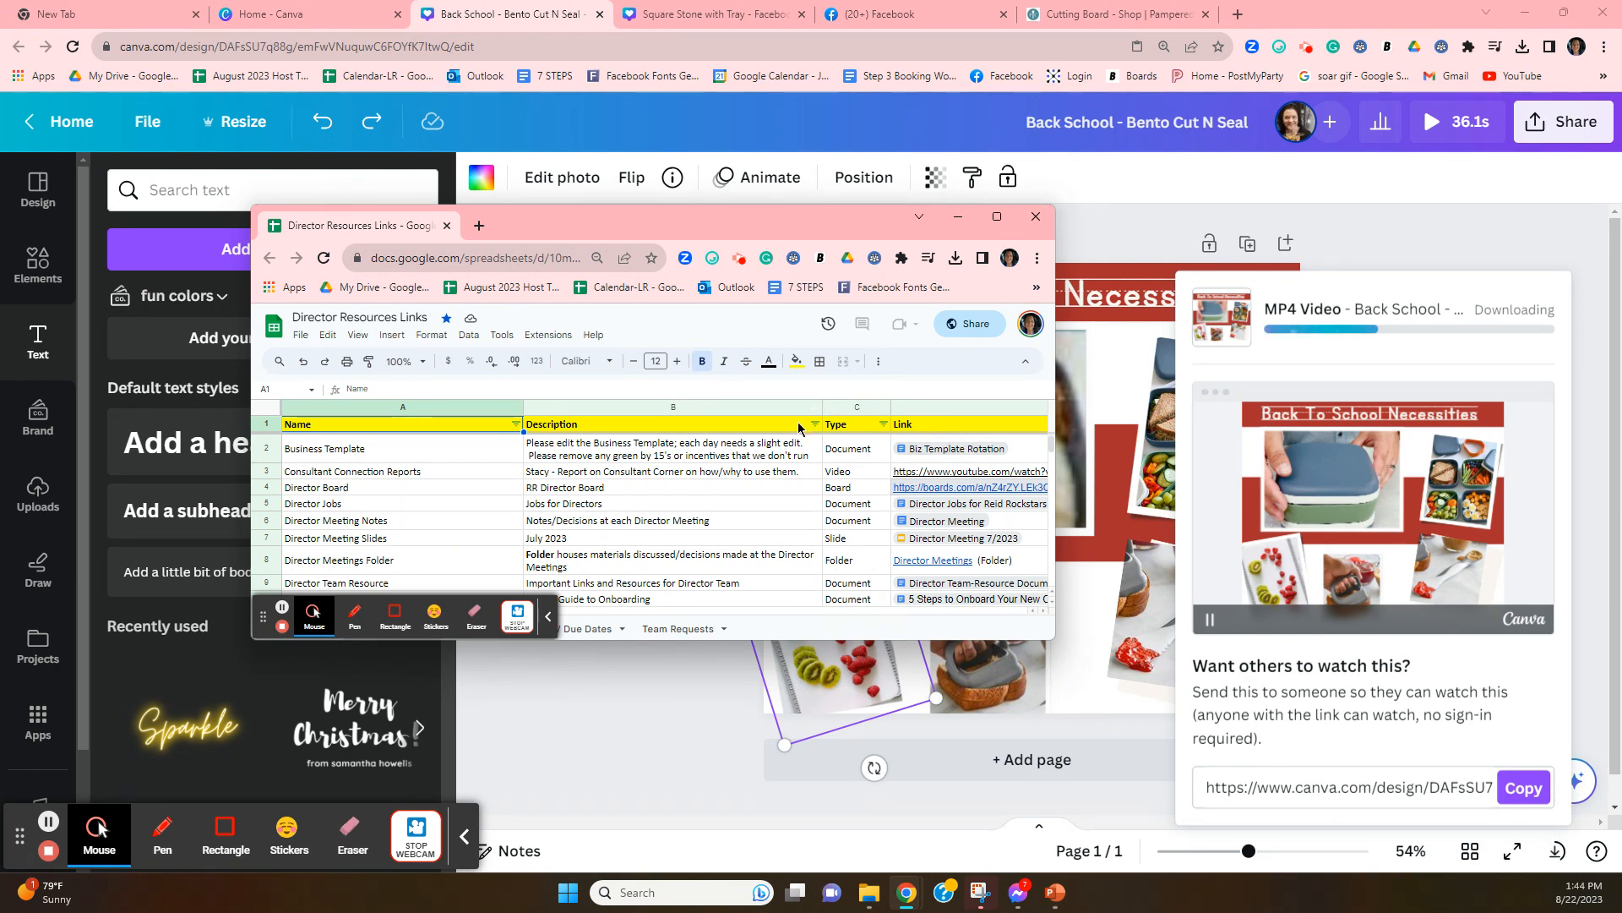
pyautogui.scroll(-2, 799, 426)
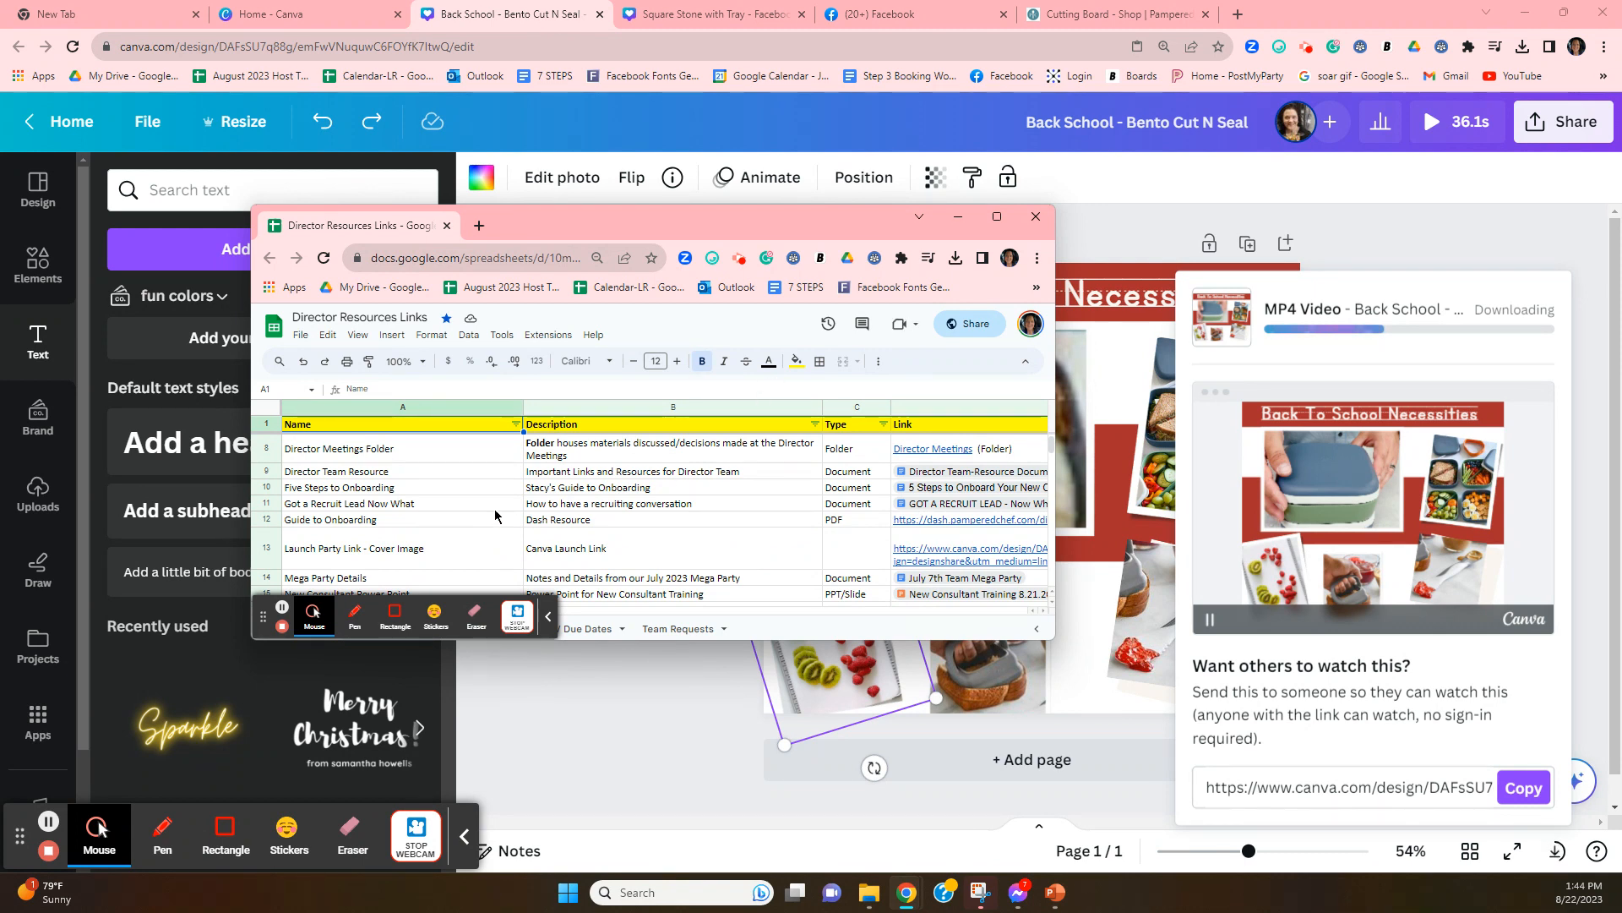
pyautogui.hotkey('ctrl', 'f')
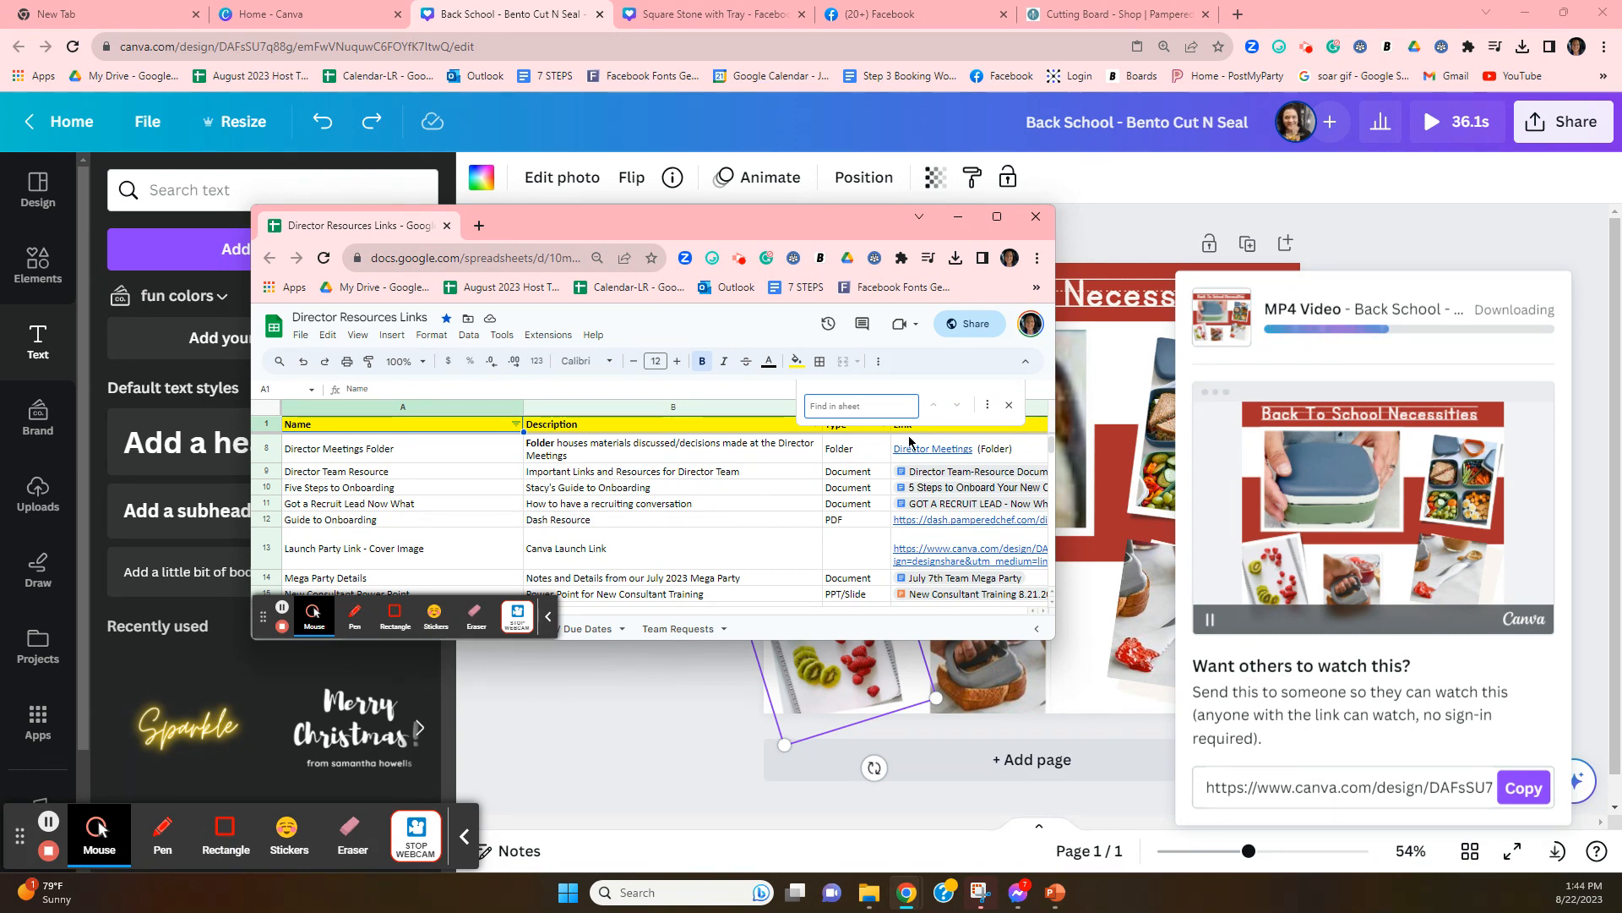
pyautogui.write('templ')
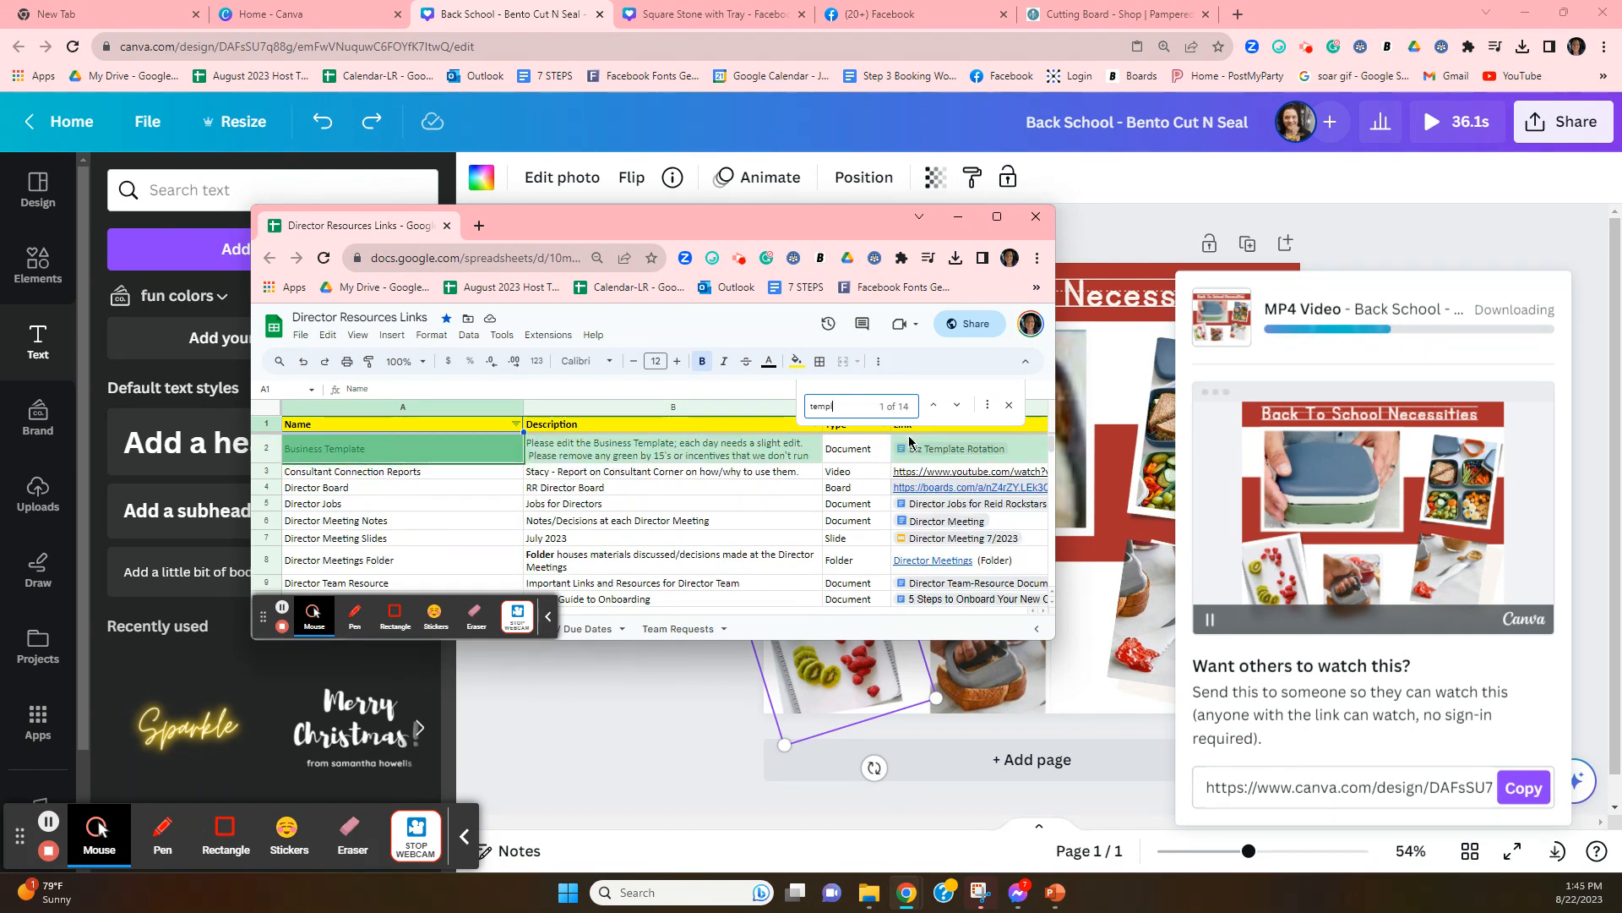
pyautogui.write('ate')
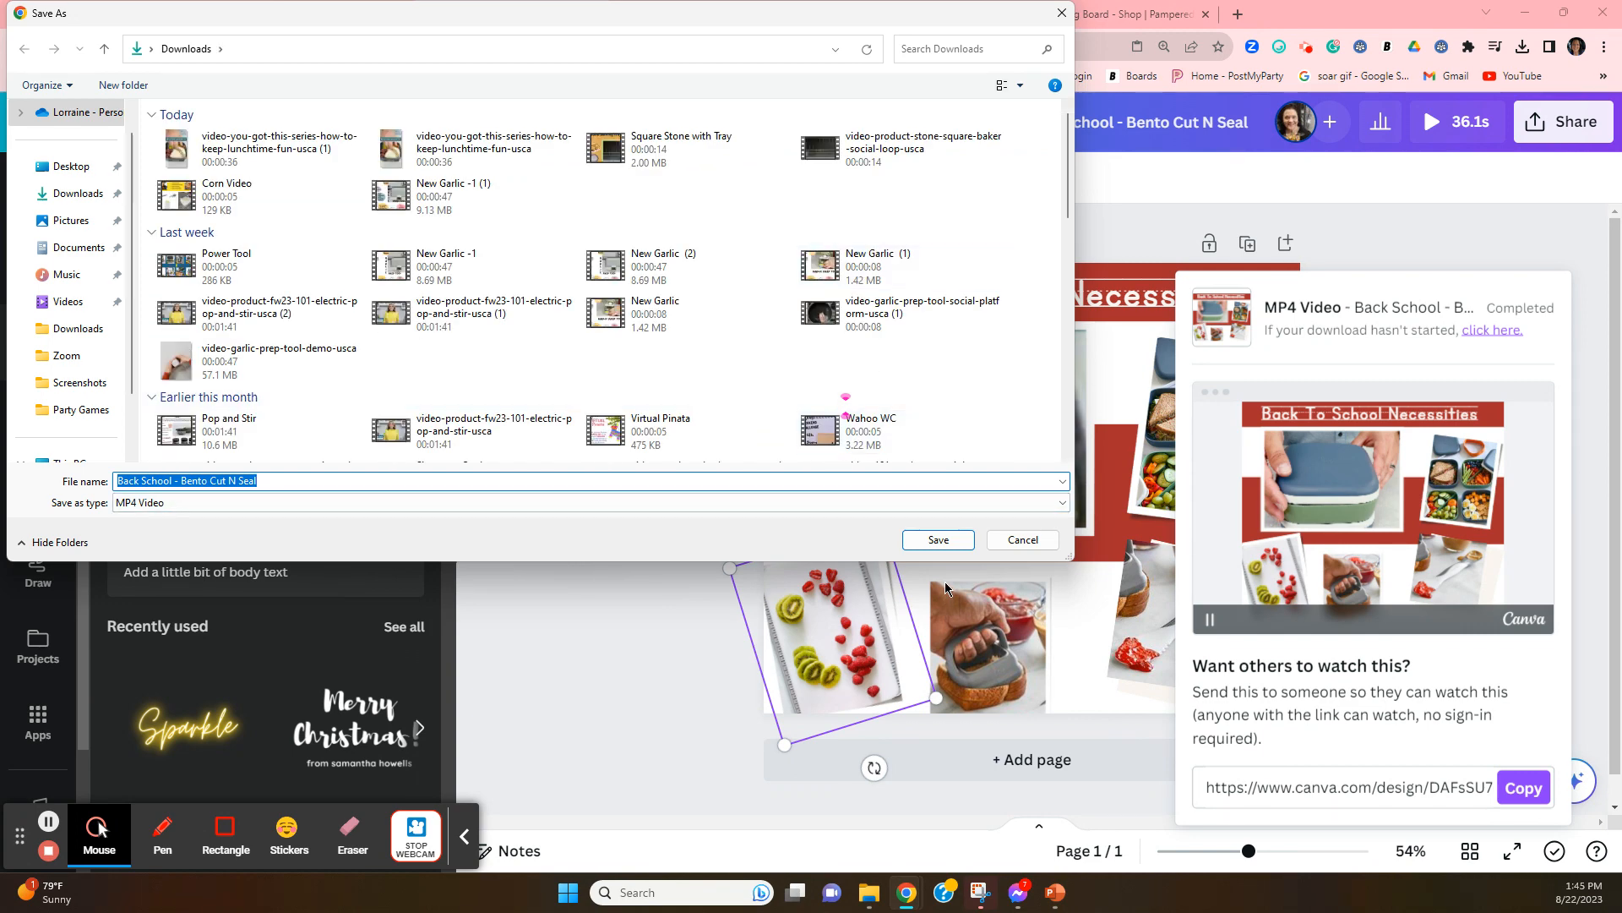
# Save the exported MP4 in the Downloads folder as Back School - Bento Cut N Seal
pyautogui.click(912, 547)
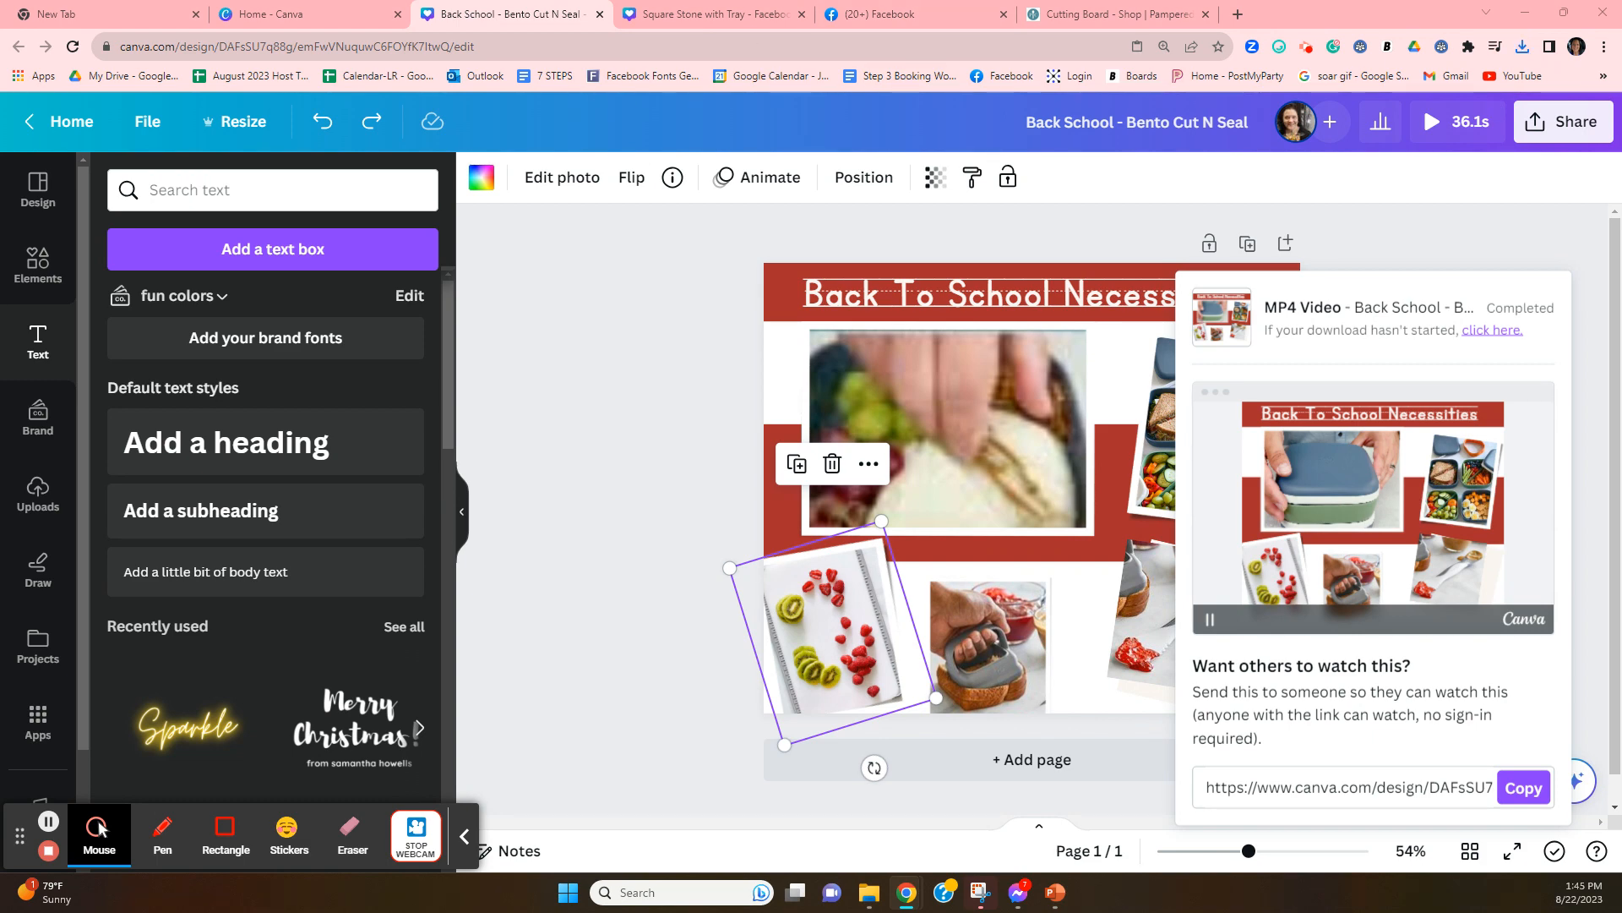
# Return to the Director Resources Links spreadsheet and repeat the search for "template"
pyautogui.moveTo(1621, 34); pyautogui.dragTo(331, 243)
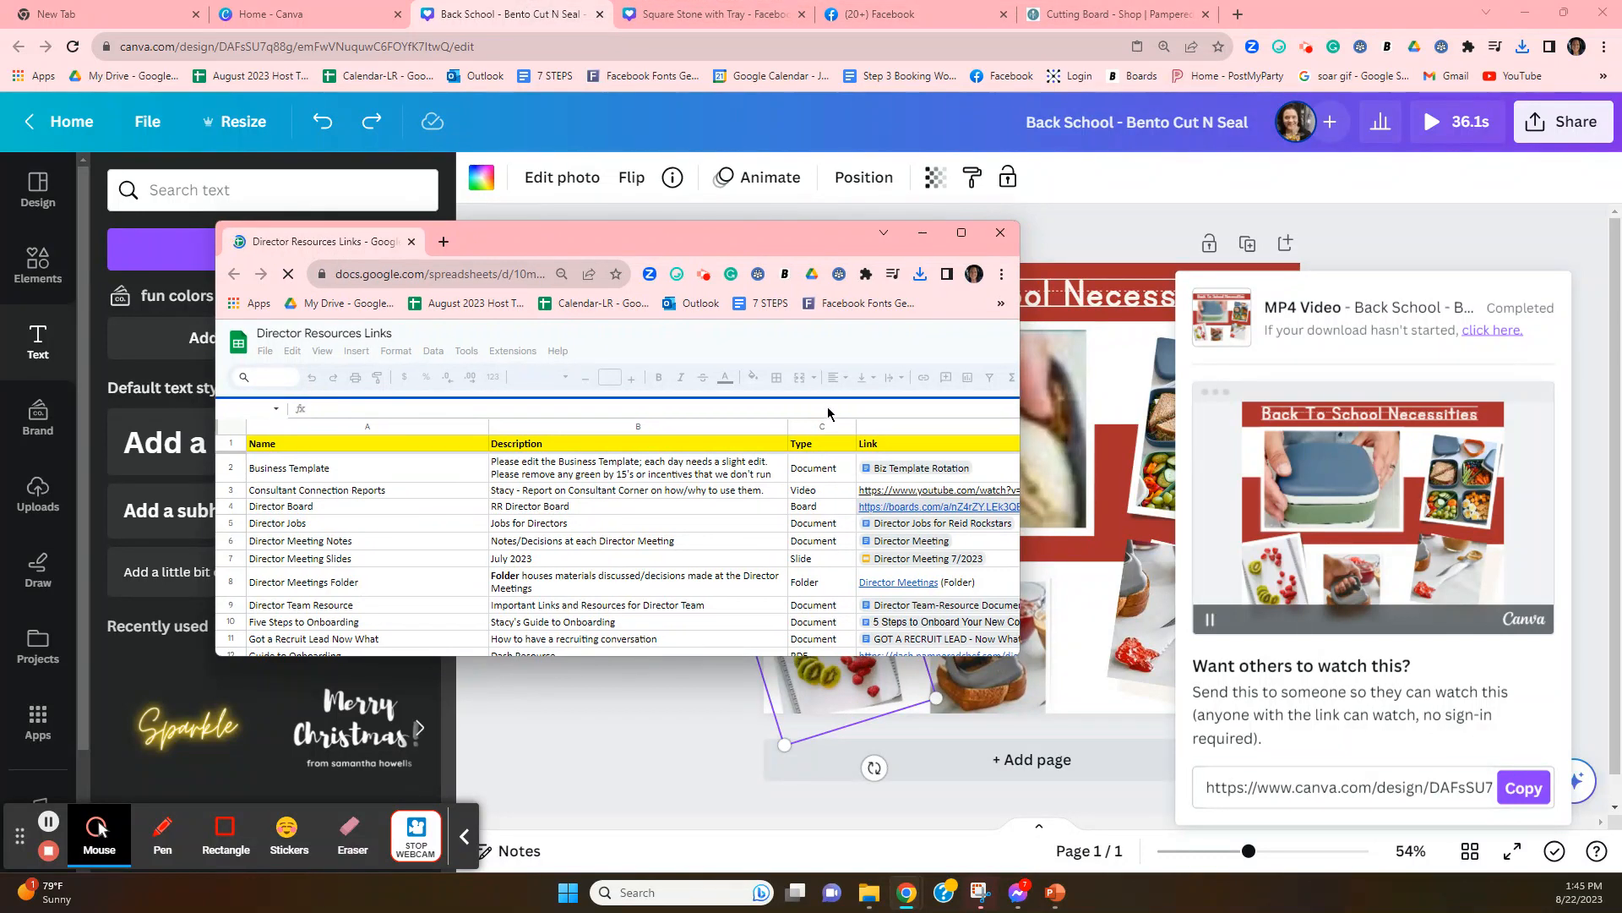
pyautogui.click(737, 471)
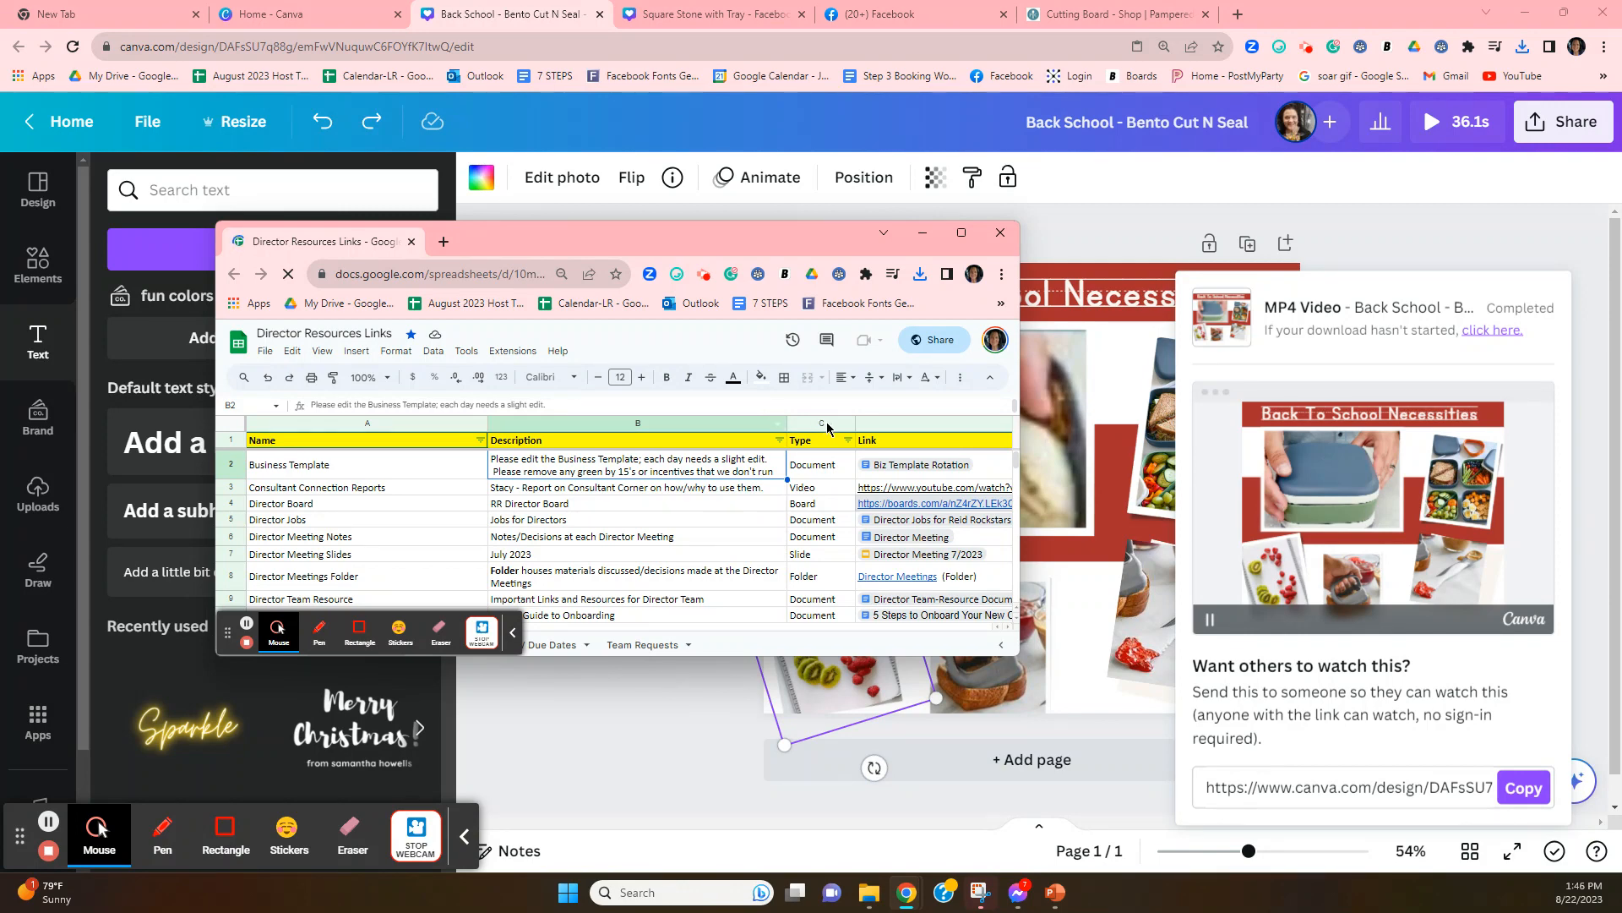
pyautogui.hotkey('ctrl', 'f')
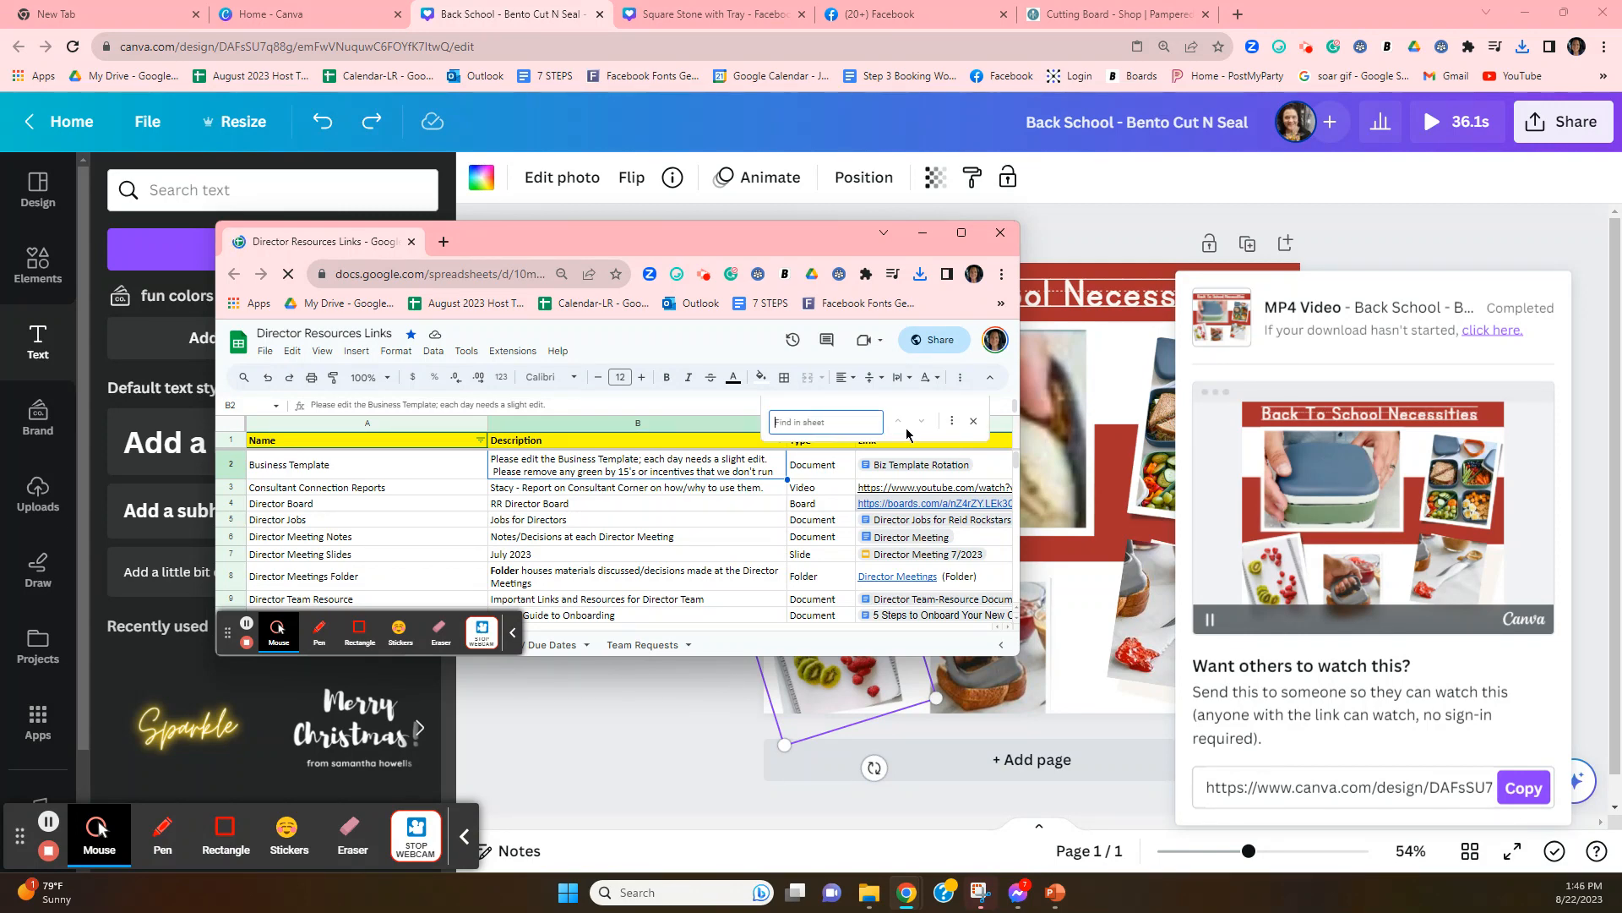
pyautogui.write('template')
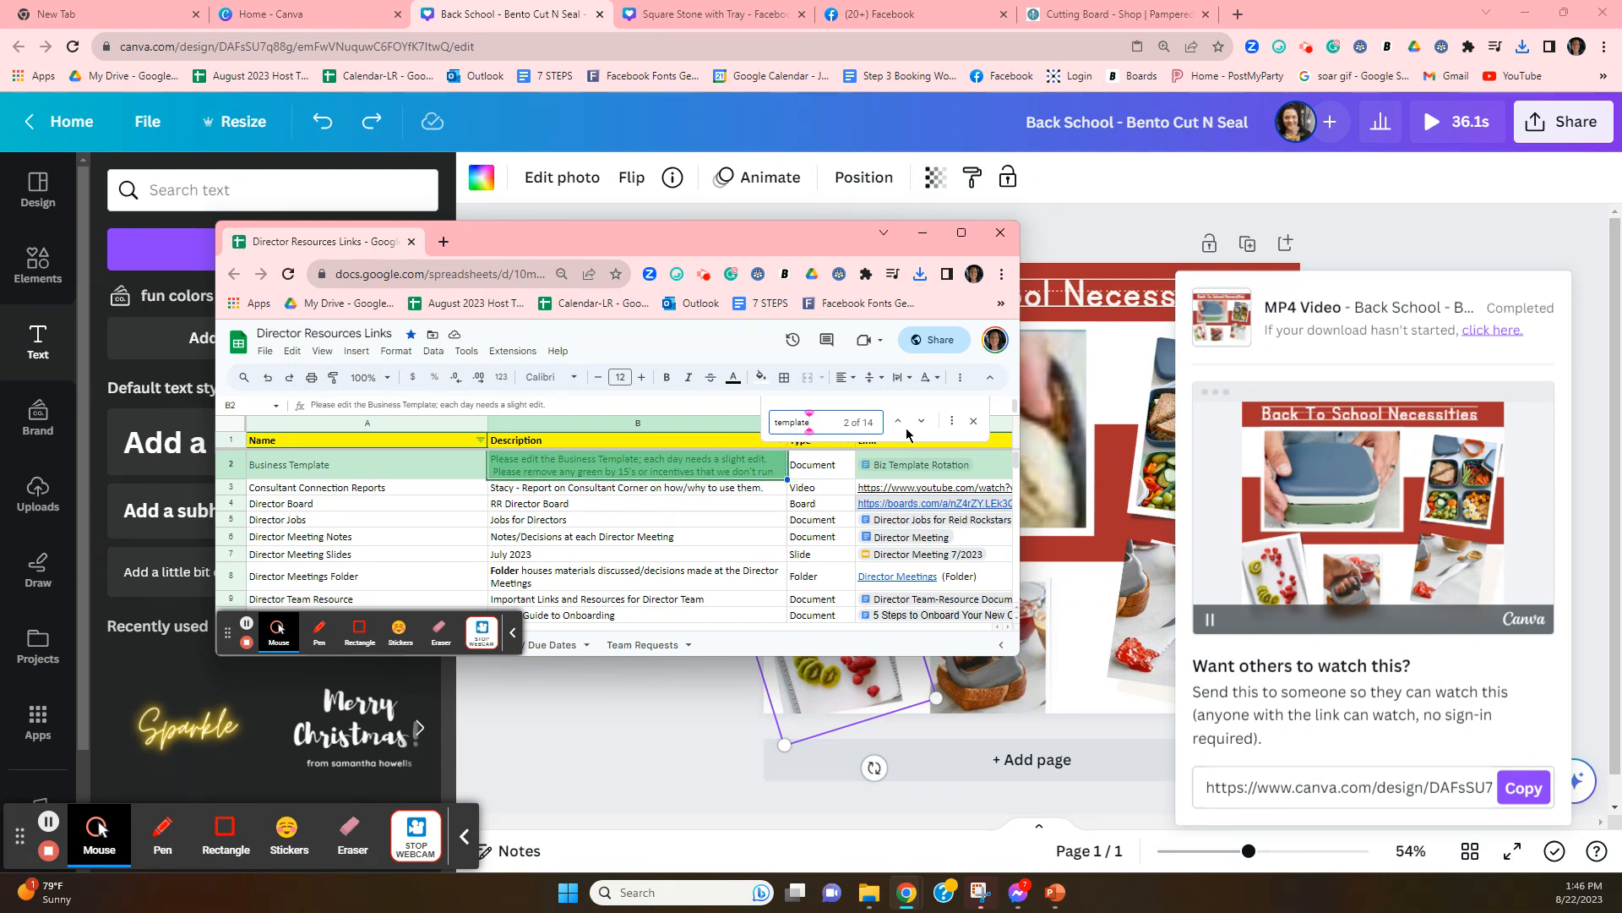
# Go through the "template" matches one by one as far as the Template Tips + Requests row
pyautogui.click(923, 429)
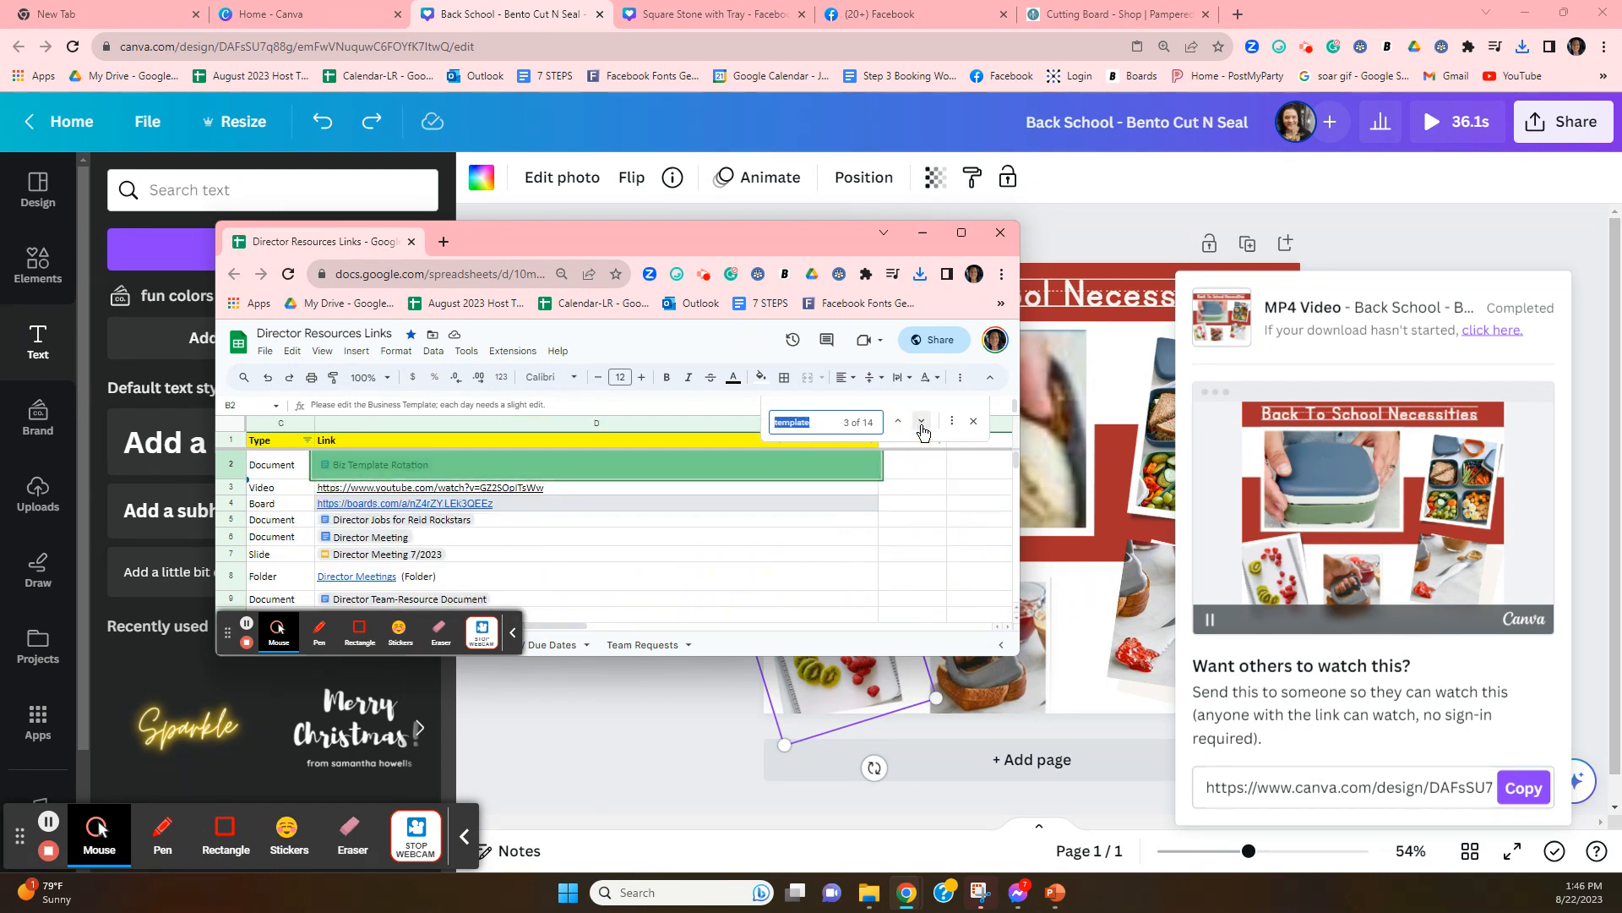
pyautogui.click(923, 430)
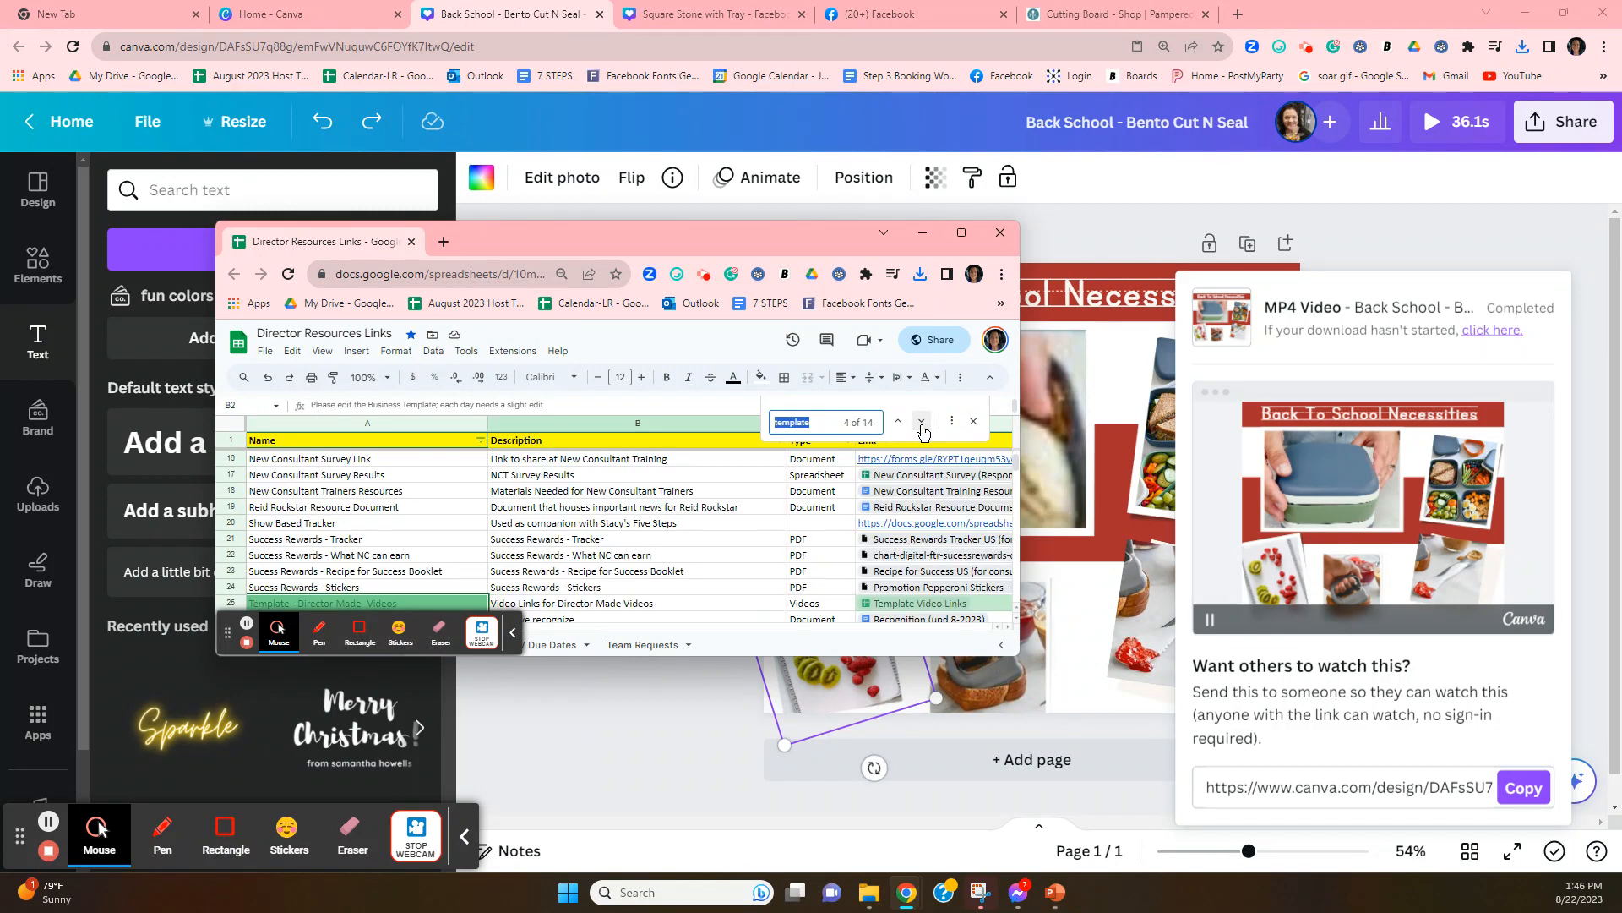
pyautogui.scroll(-1, 847, 480)
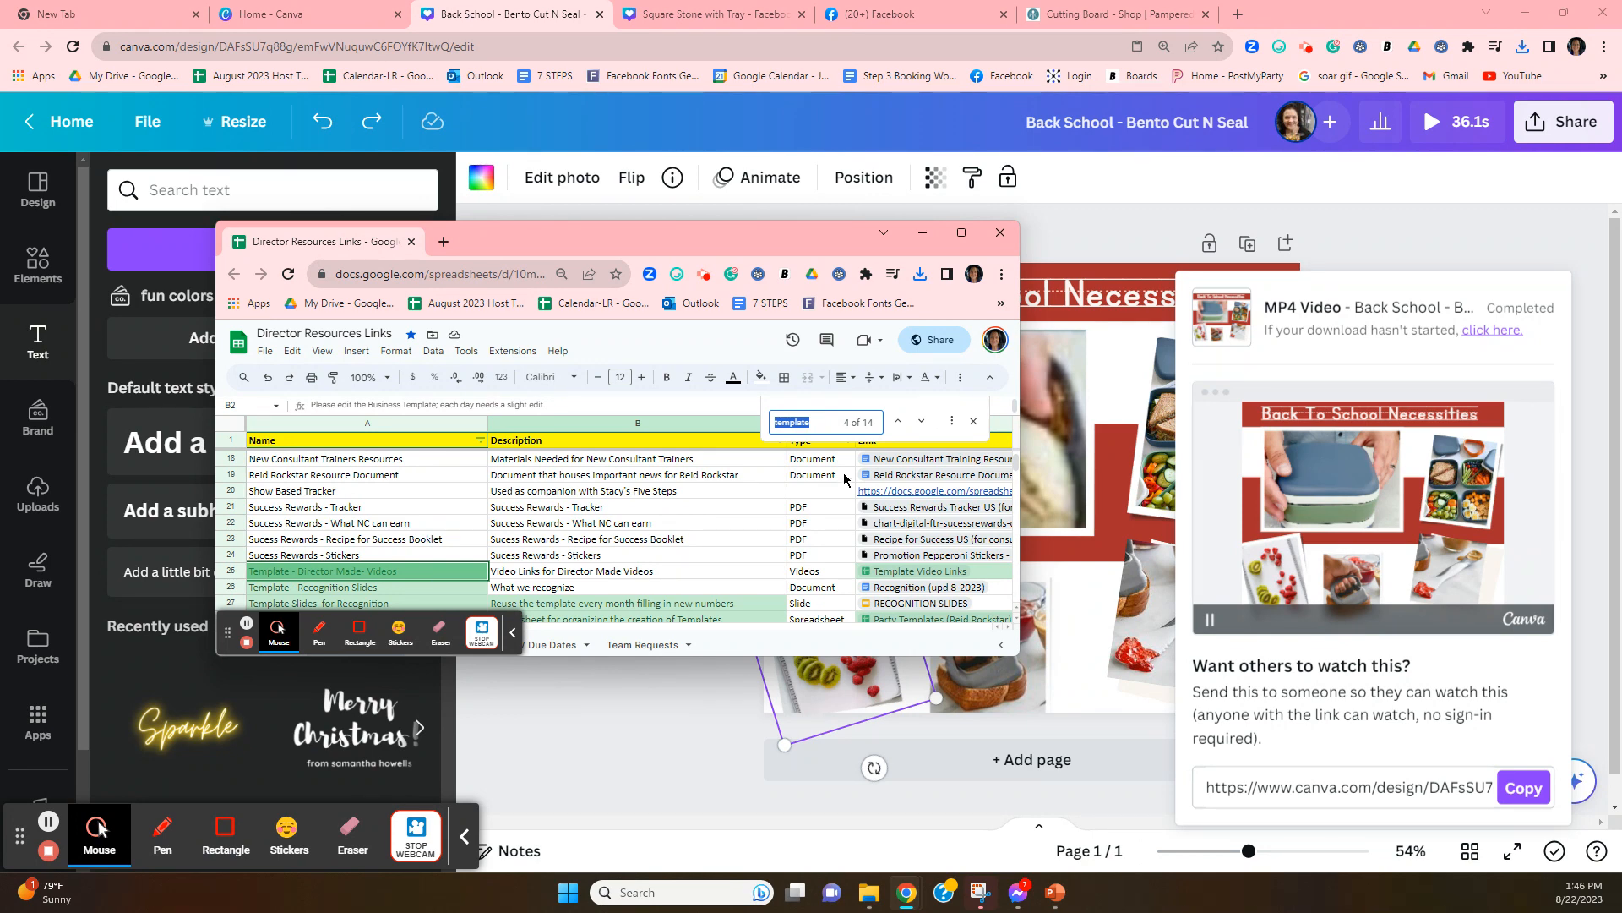
pyautogui.click(921, 422)
pyautogui.click(924, 425)
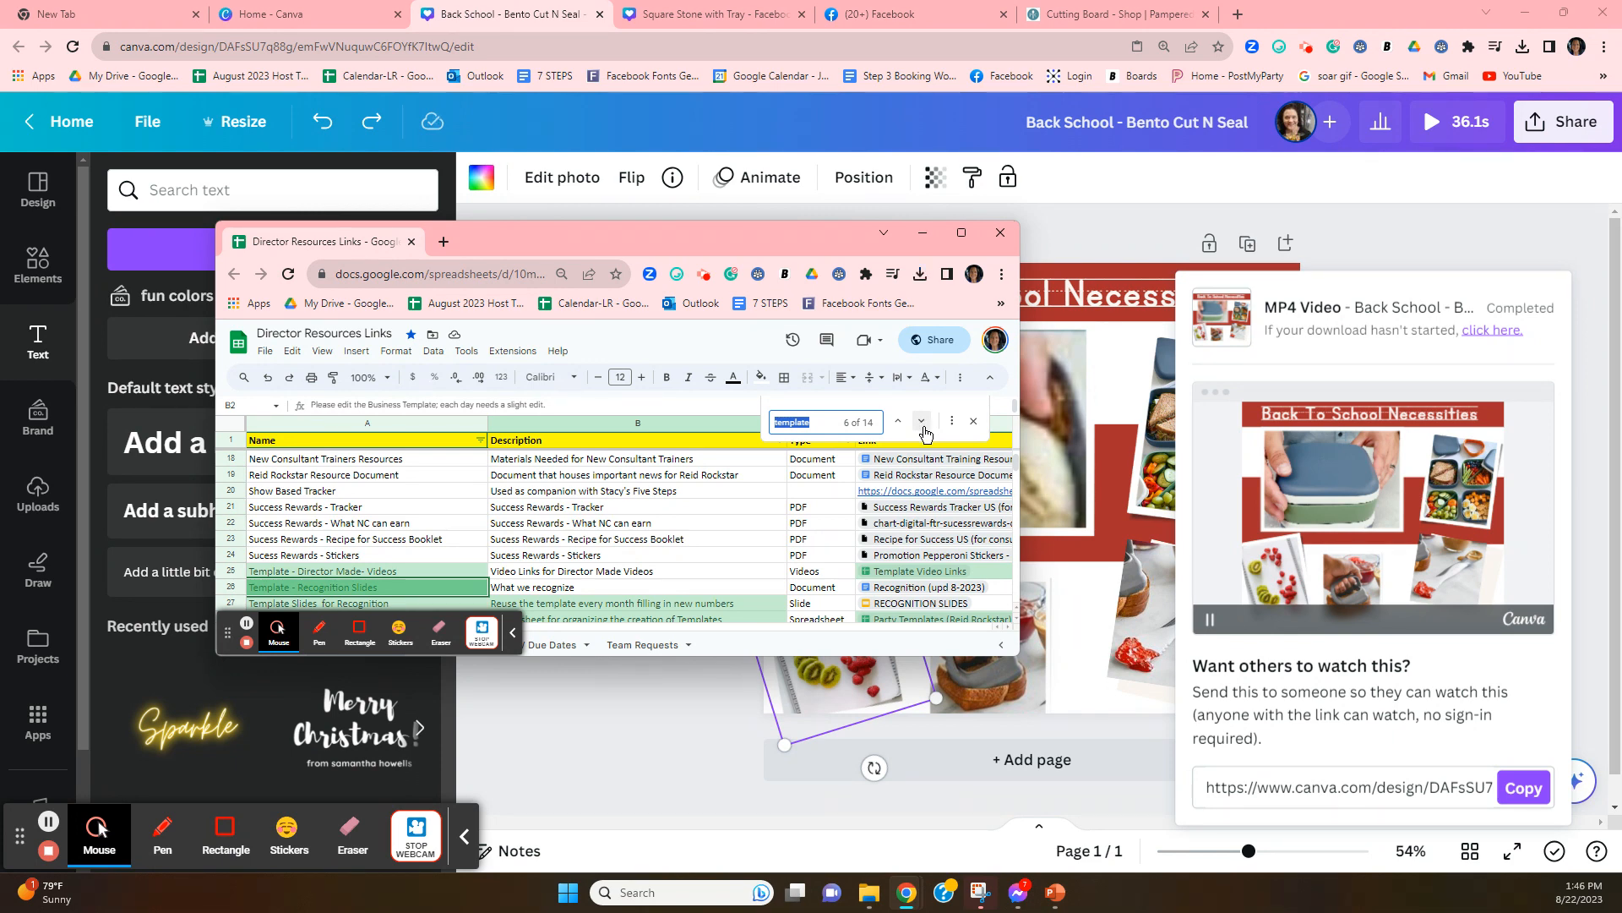
pyautogui.click(924, 425)
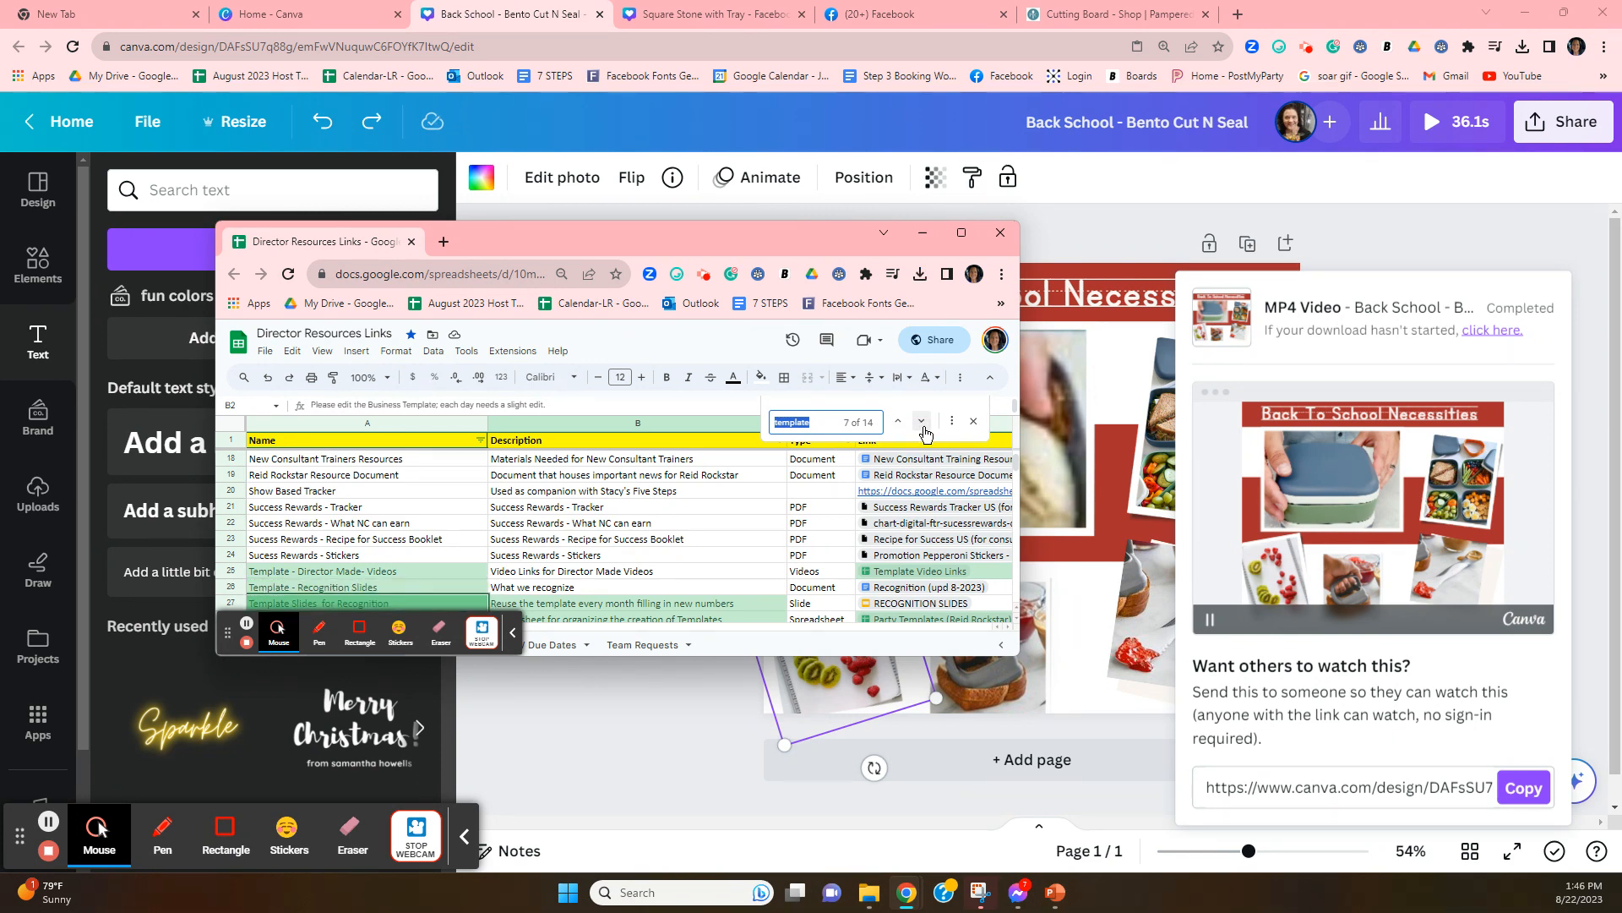
pyautogui.click(924, 427)
pyautogui.click(924, 426)
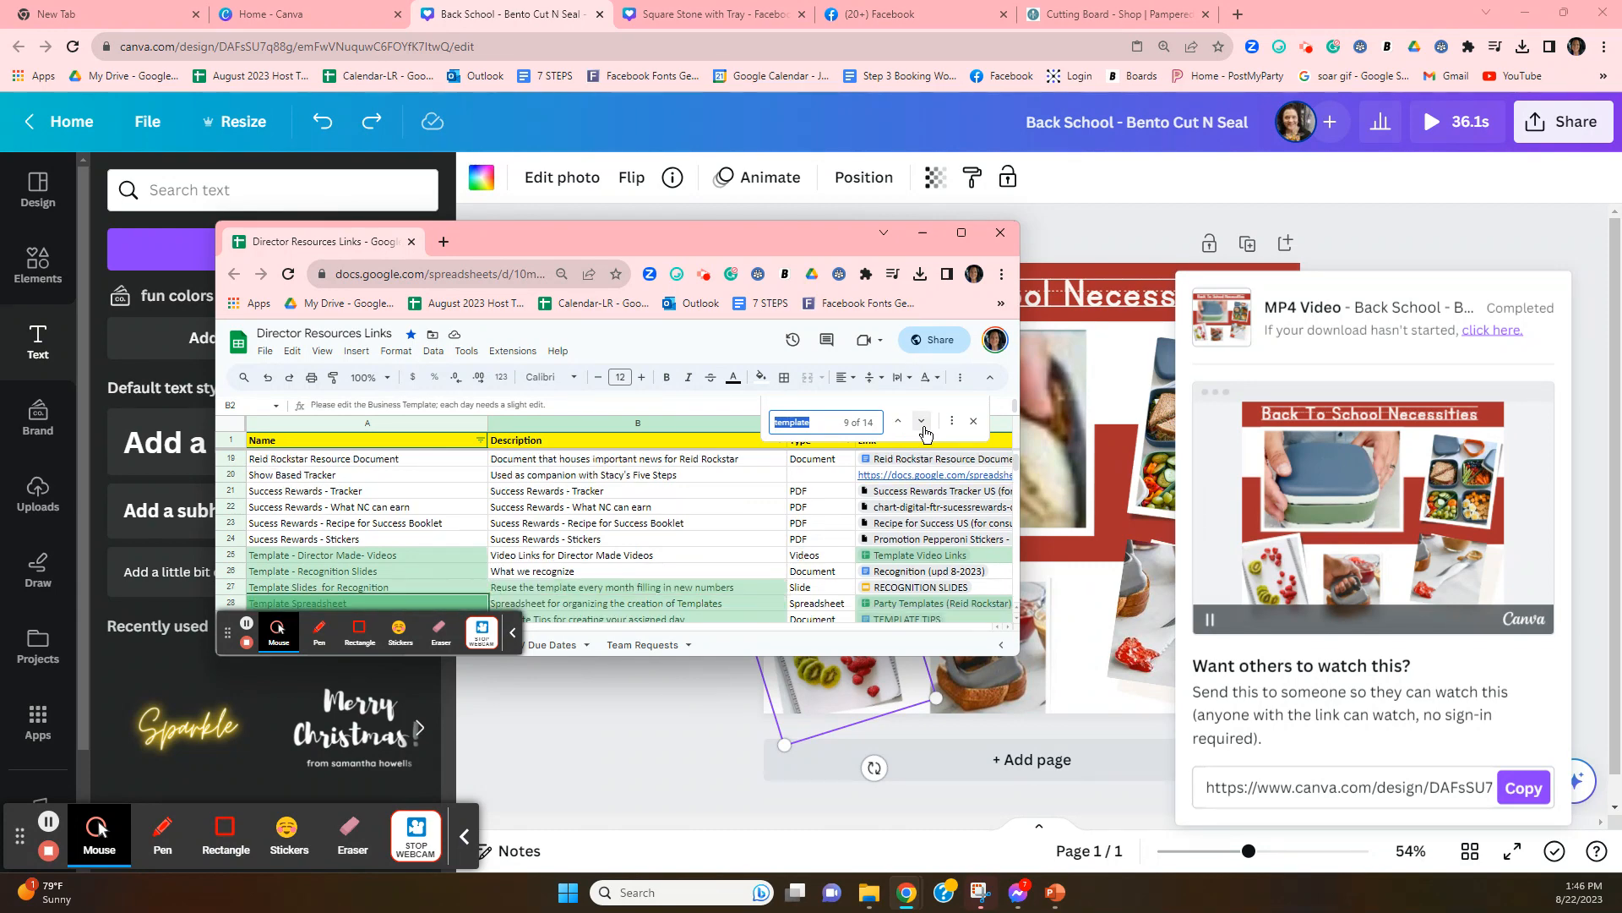
pyautogui.click(923, 422)
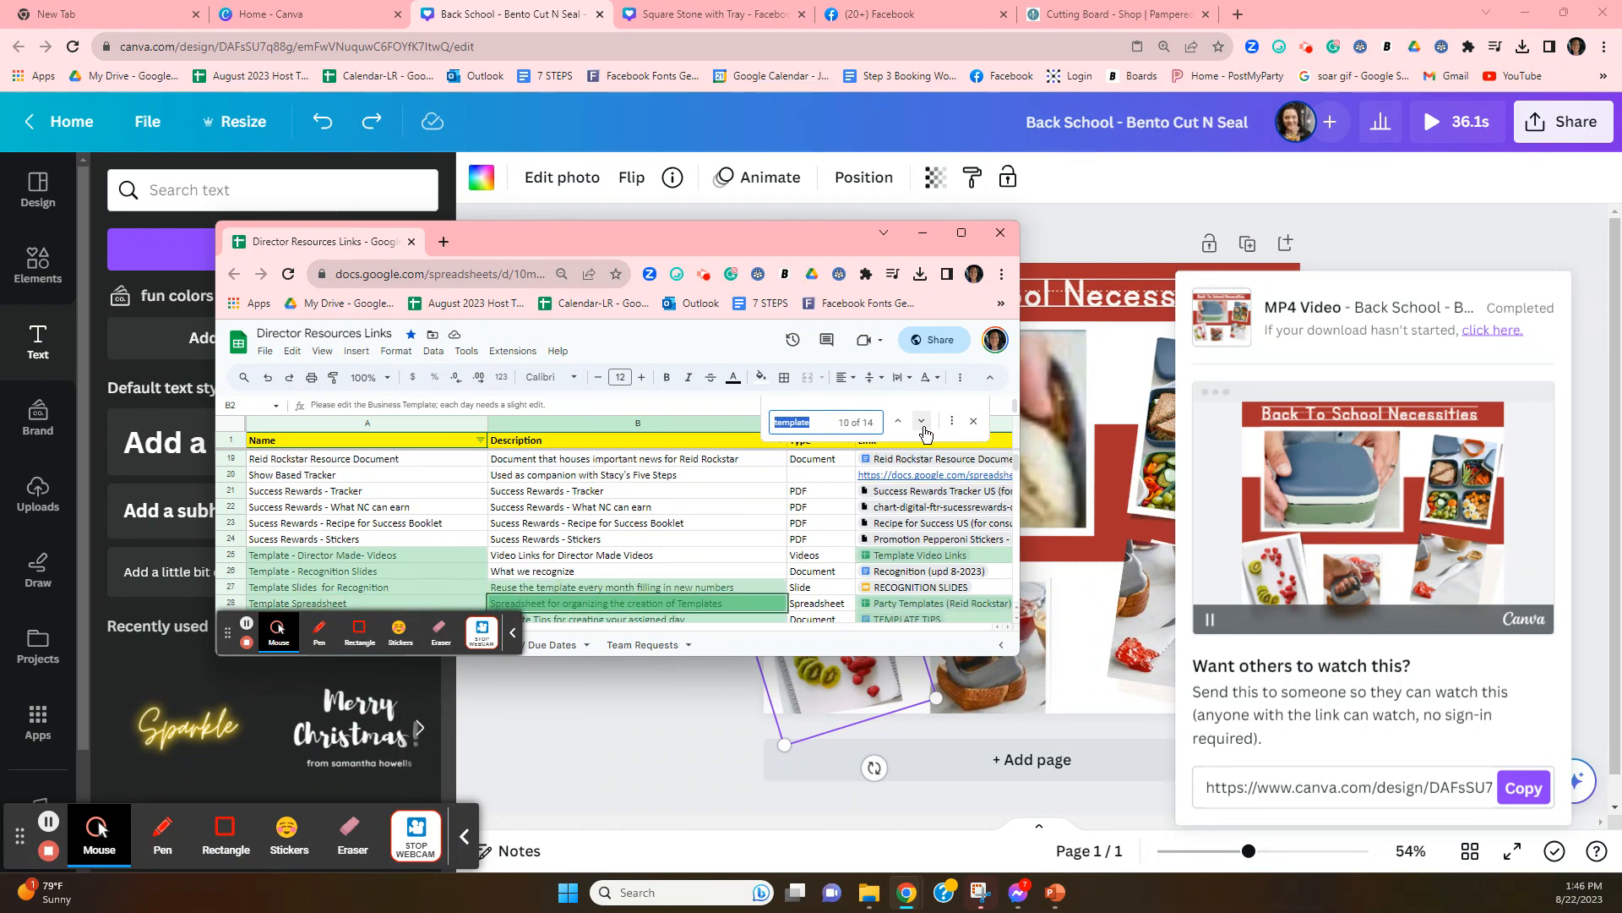
pyautogui.click(922, 423)
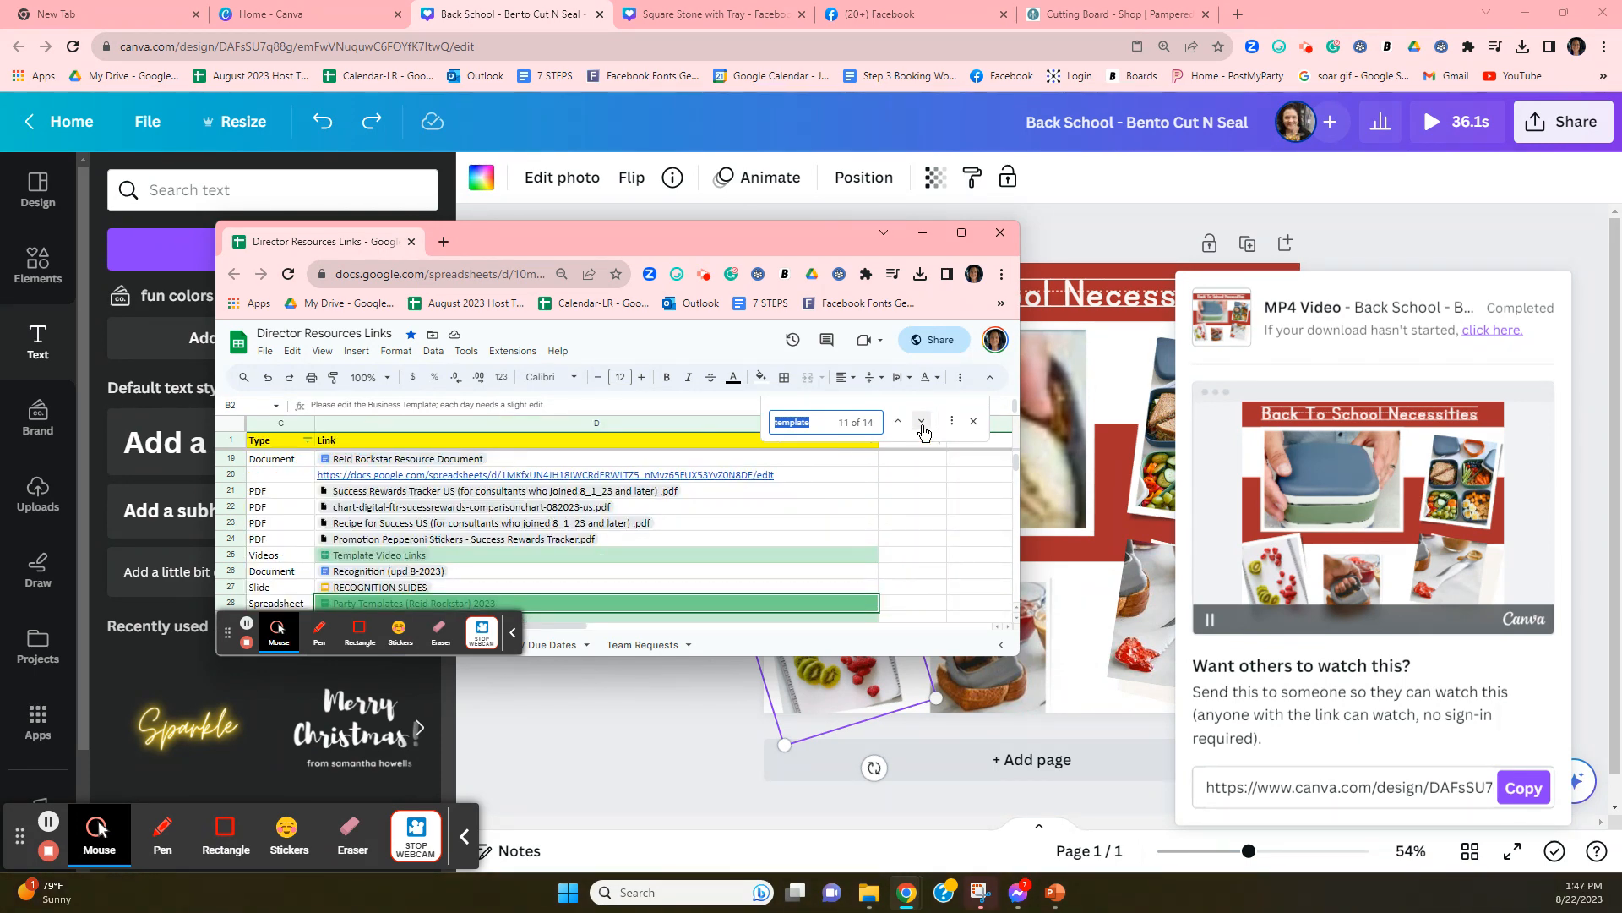
pyautogui.click(925, 431)
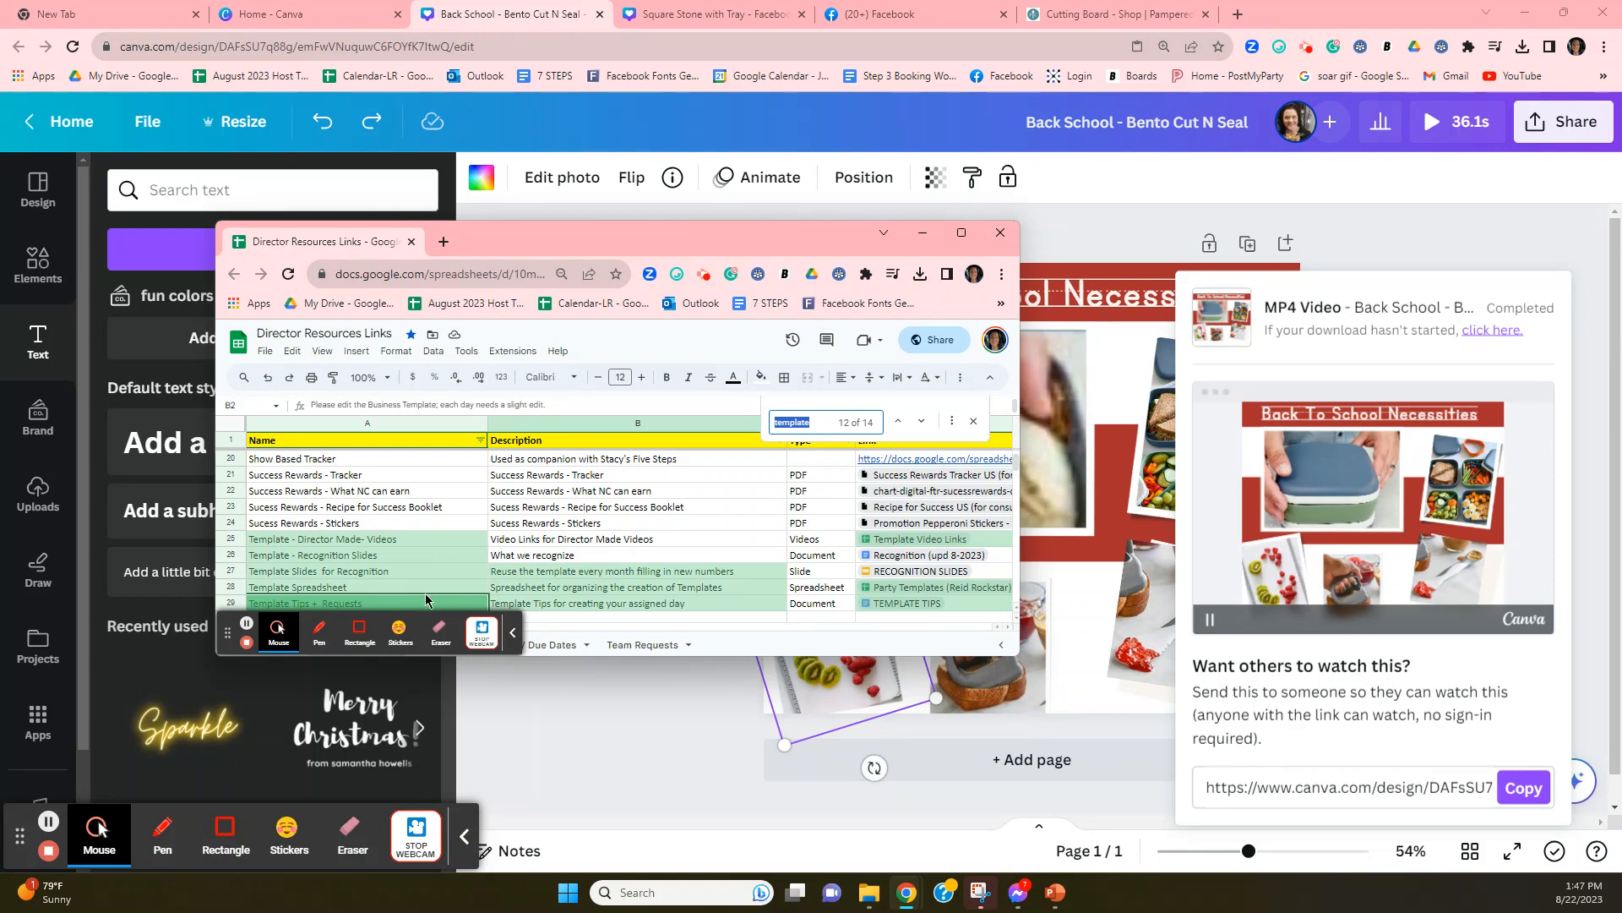
# Look through the resource list's earlier rows, then move the spreadsheet window away from the Canva design
pyautogui.moveTo(756, 264); pyautogui.dragTo(768, 188)
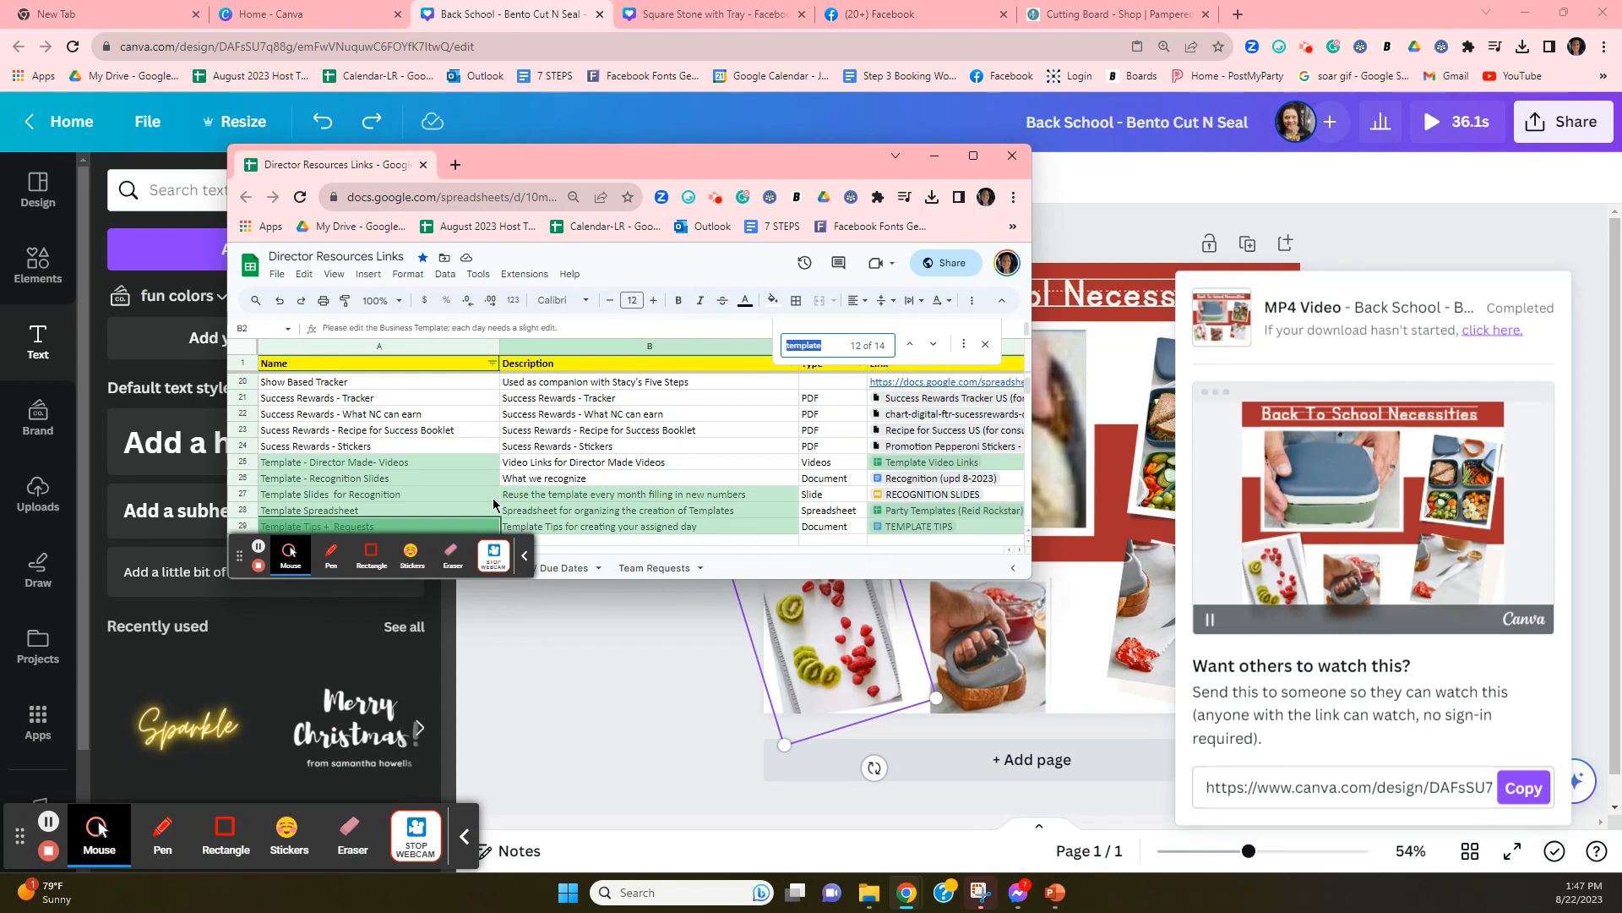
pyautogui.click(837, 343)
pyautogui.moveTo(832, 349); pyautogui.dragTo(799, 349)
pyautogui.scroll(5, 318, 464)
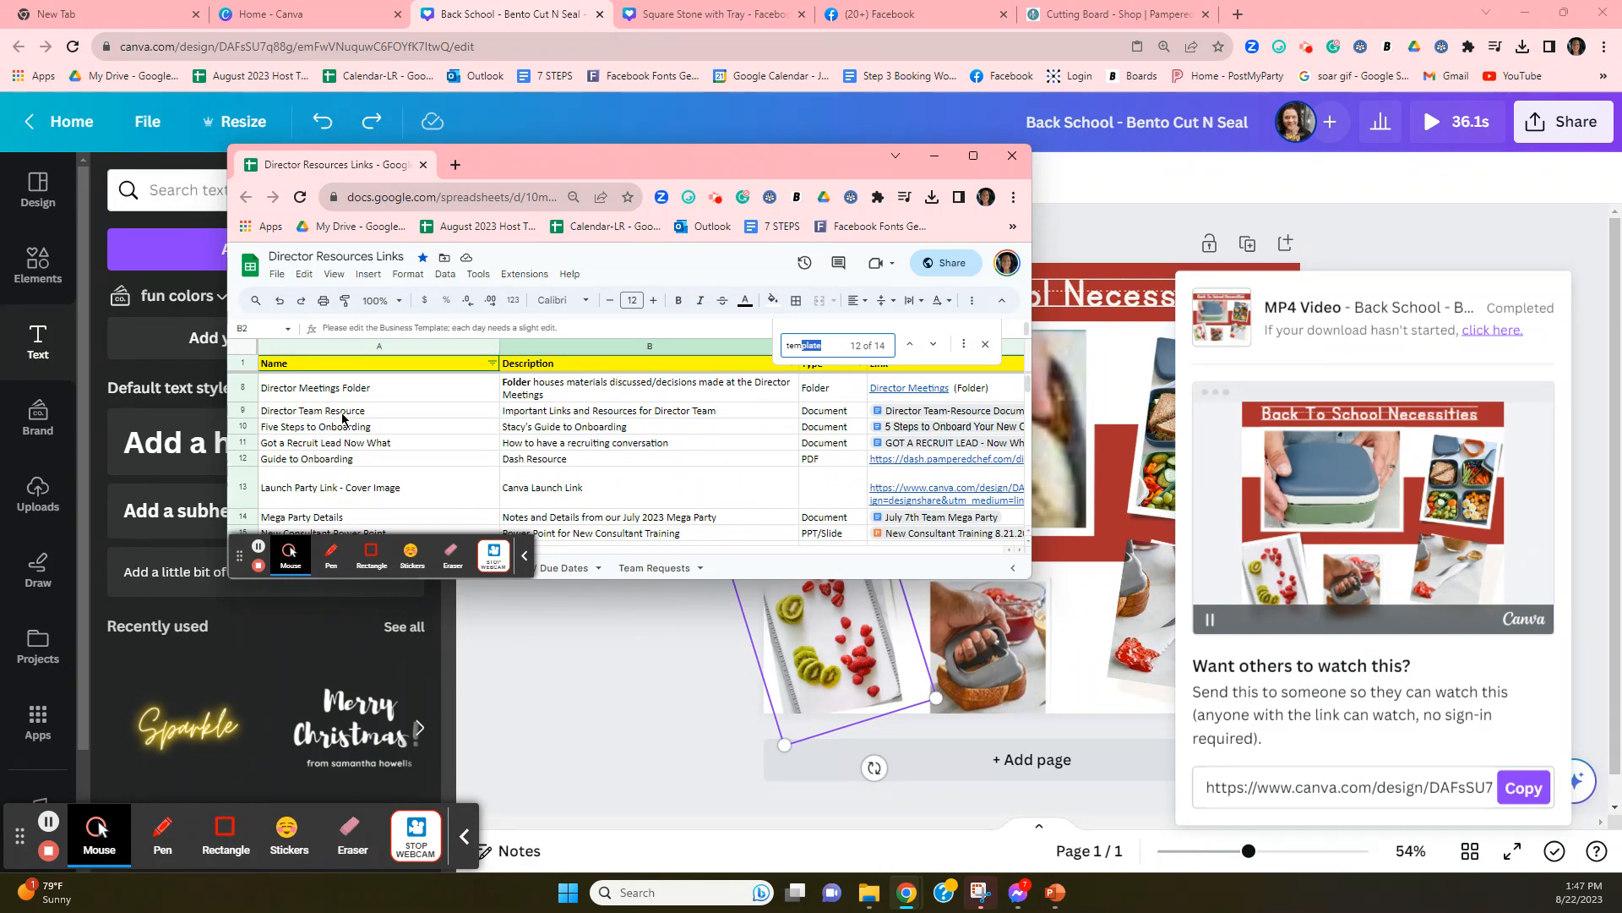
pyautogui.scroll(-1, 393, 424)
pyautogui.scroll(-1, 393, 425)
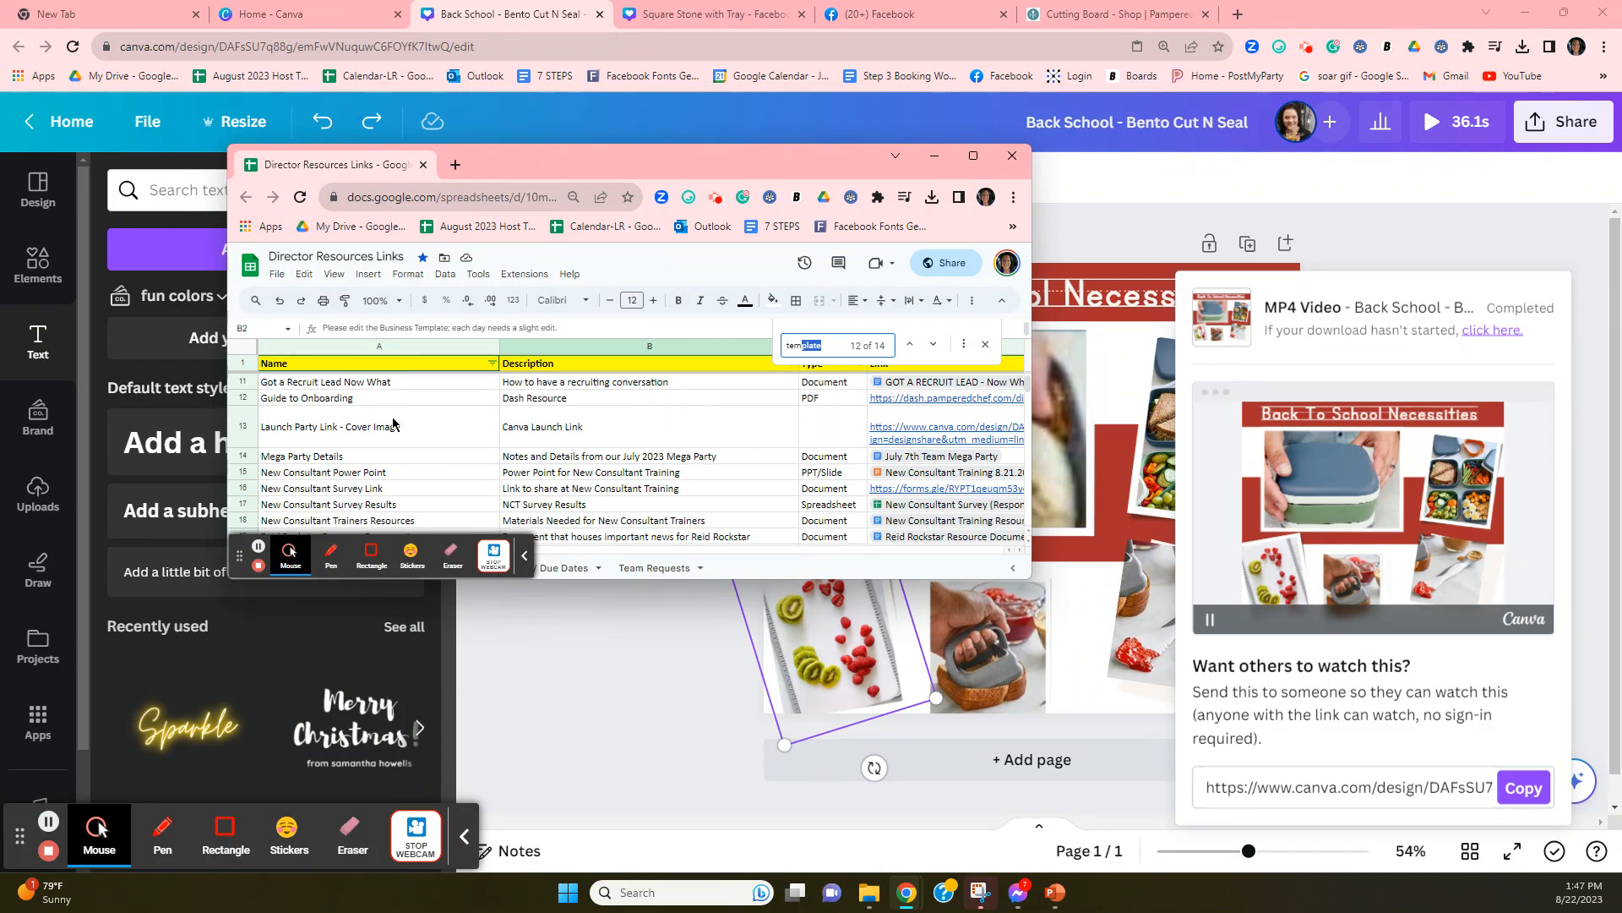
pyautogui.moveTo(493, 174); pyautogui.dragTo(1621, 110)
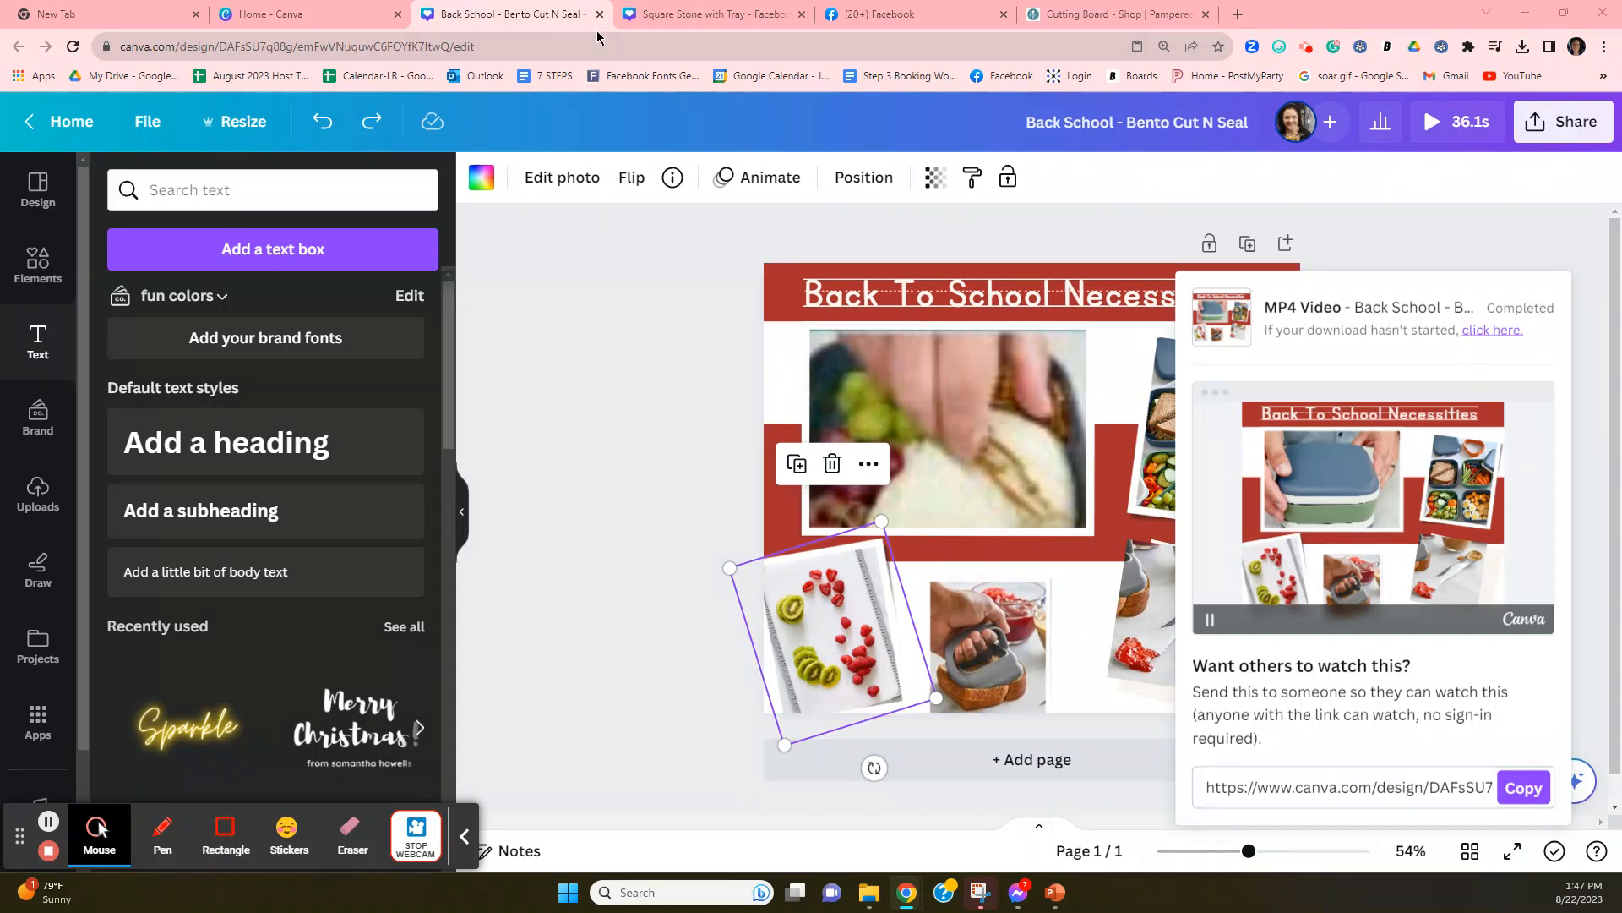
pyautogui.moveTo(1199, 328)
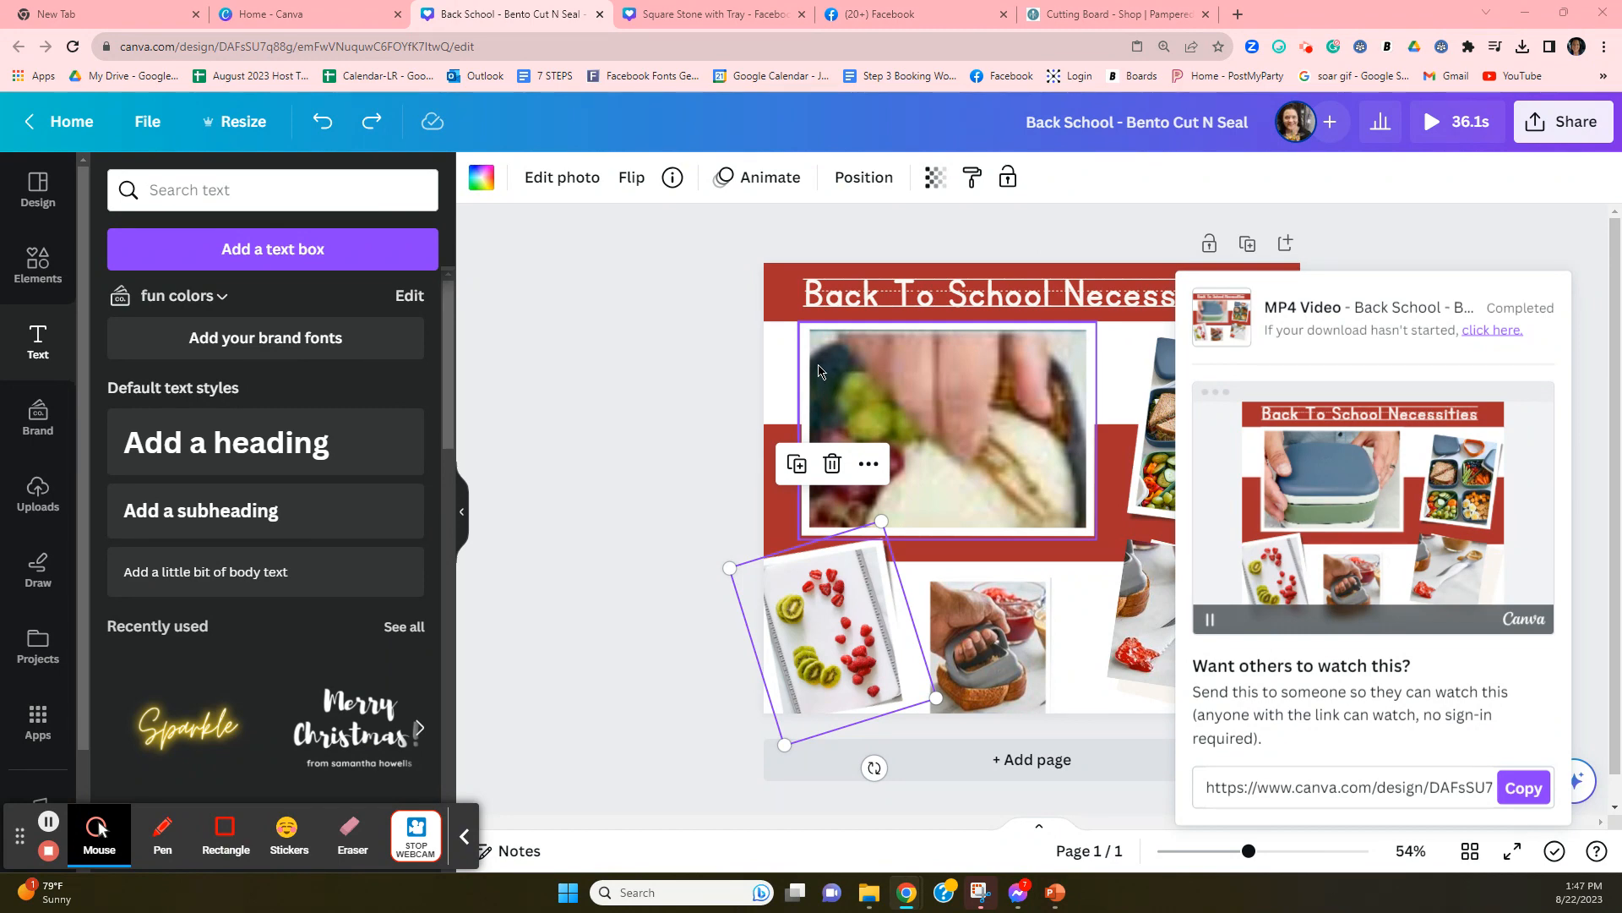
# Switch to Facebook, change to the Pampered Parties profile and open its Page
pyautogui.click(877, 28)
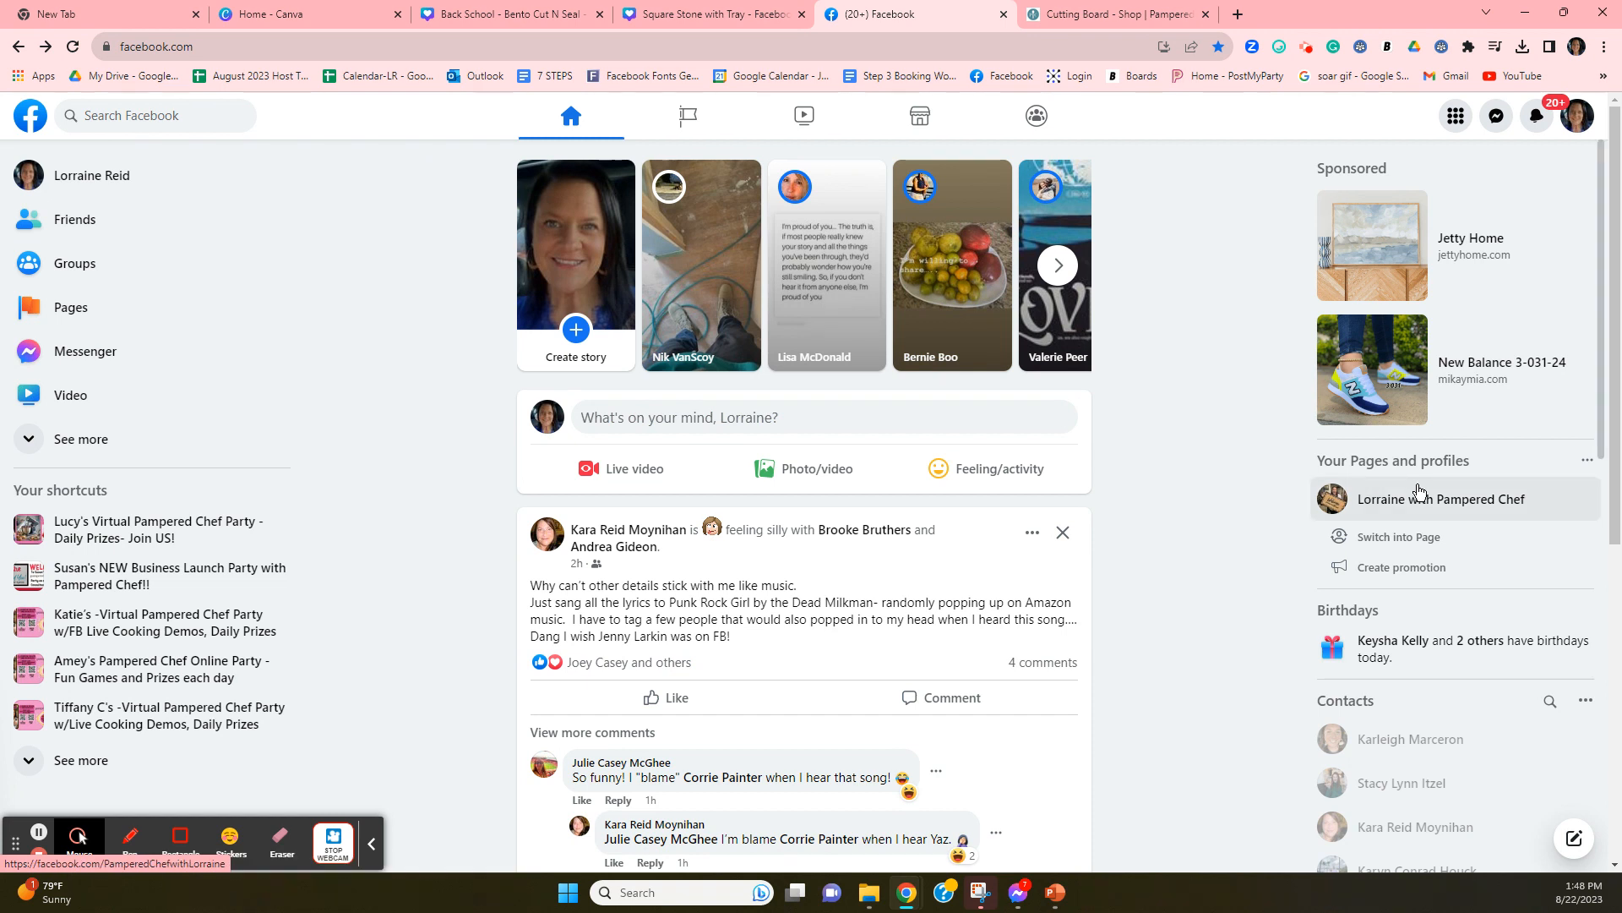
pyautogui.click(1574, 127)
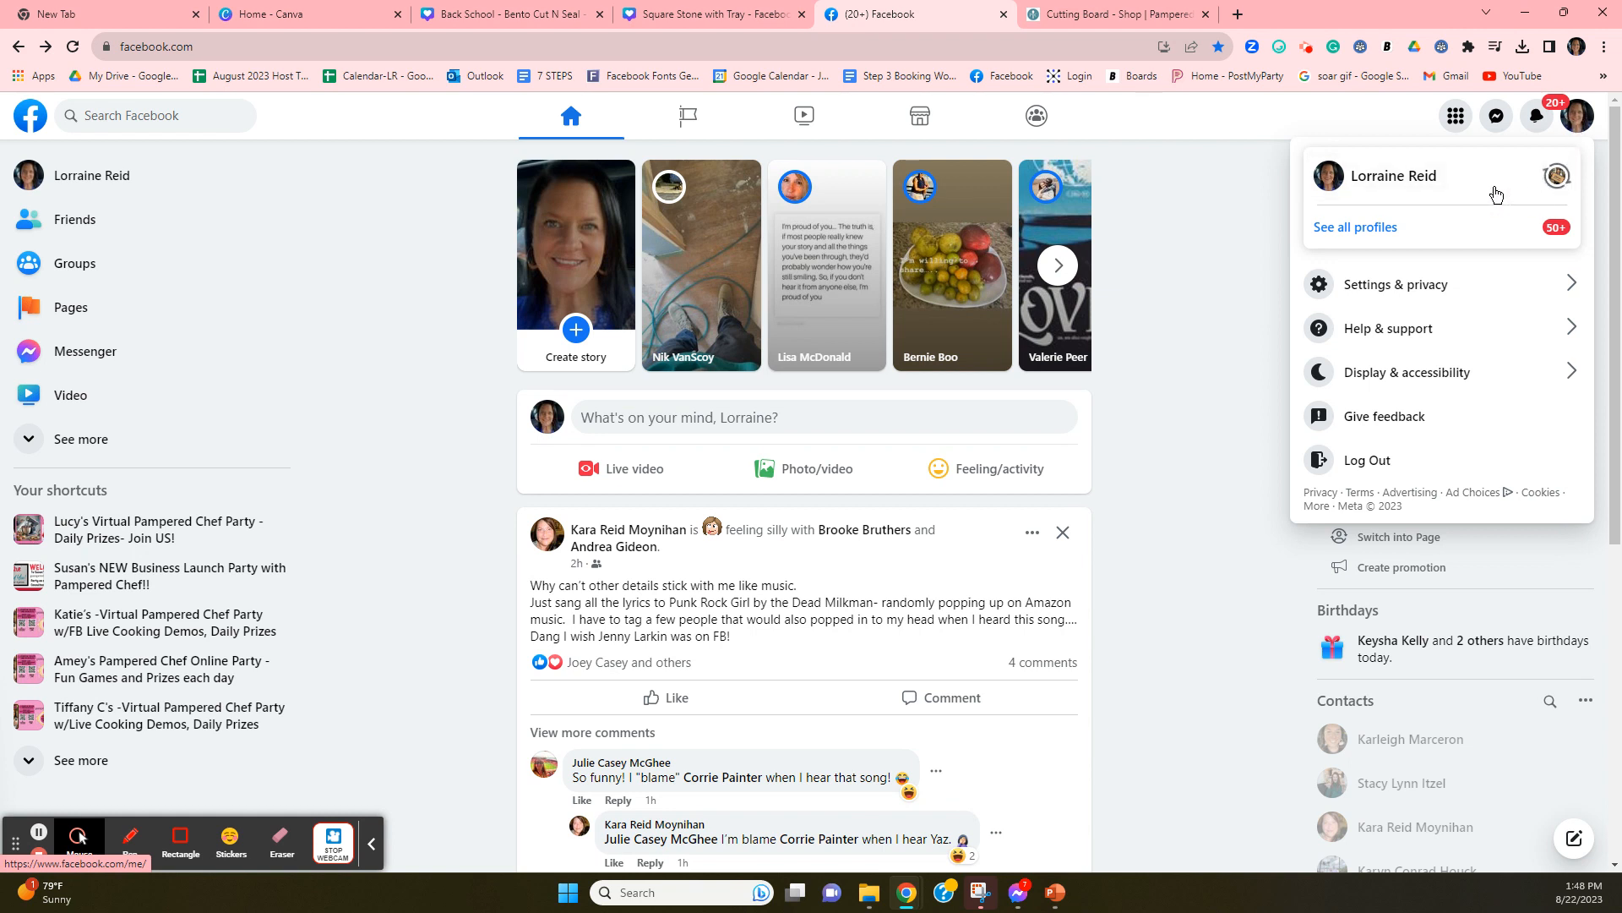
pyautogui.click(1361, 236)
pyautogui.click(1388, 310)
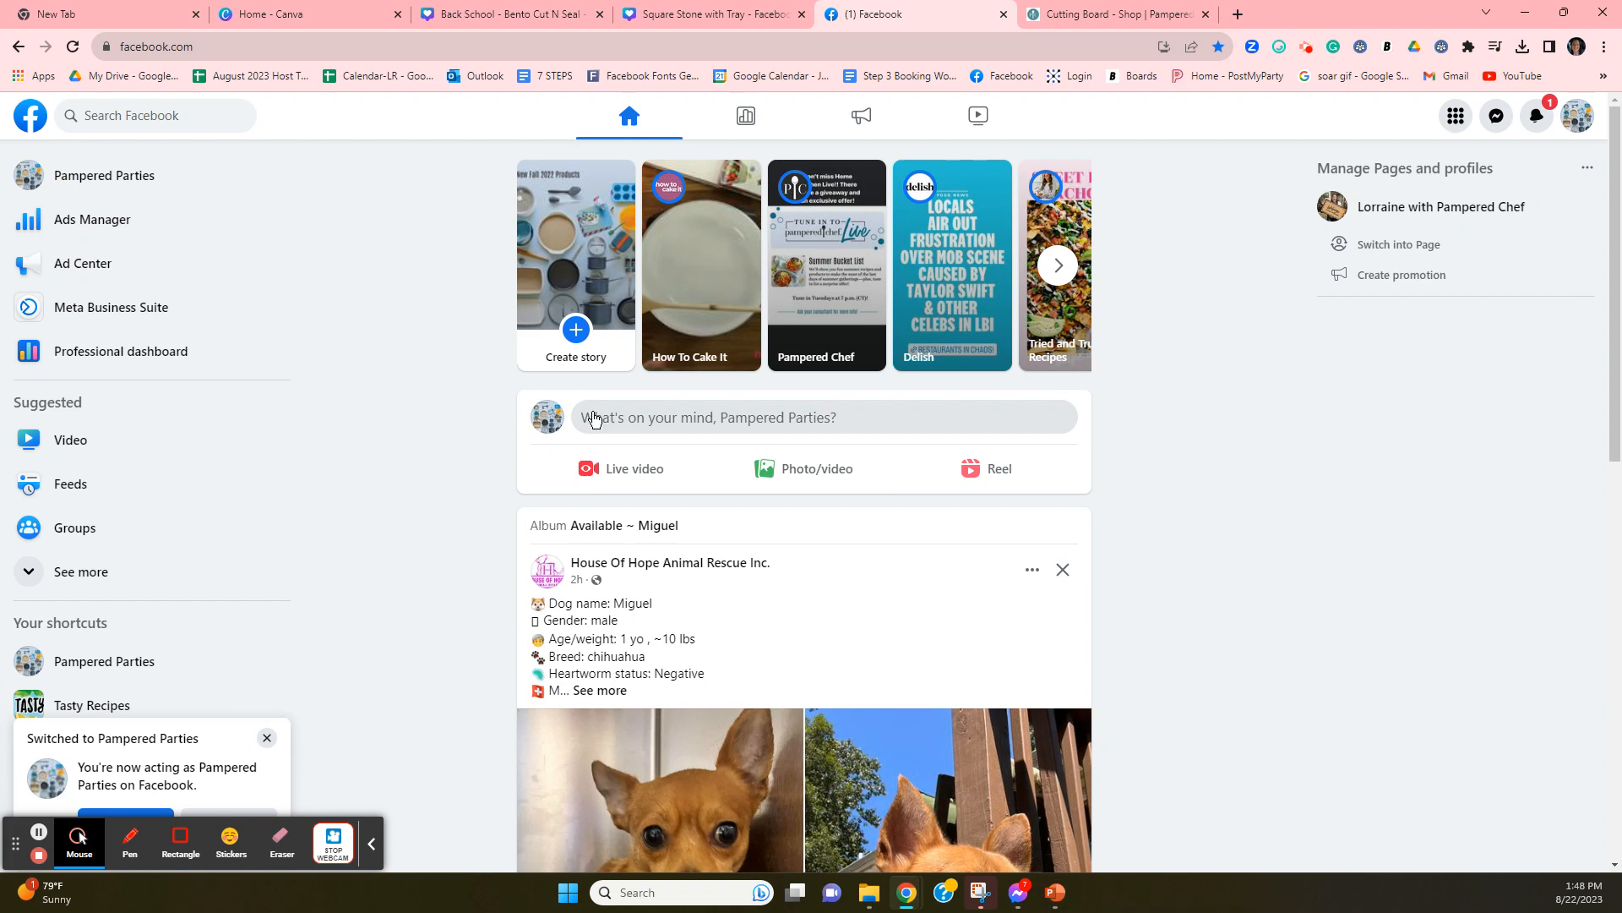
pyautogui.click(106, 175)
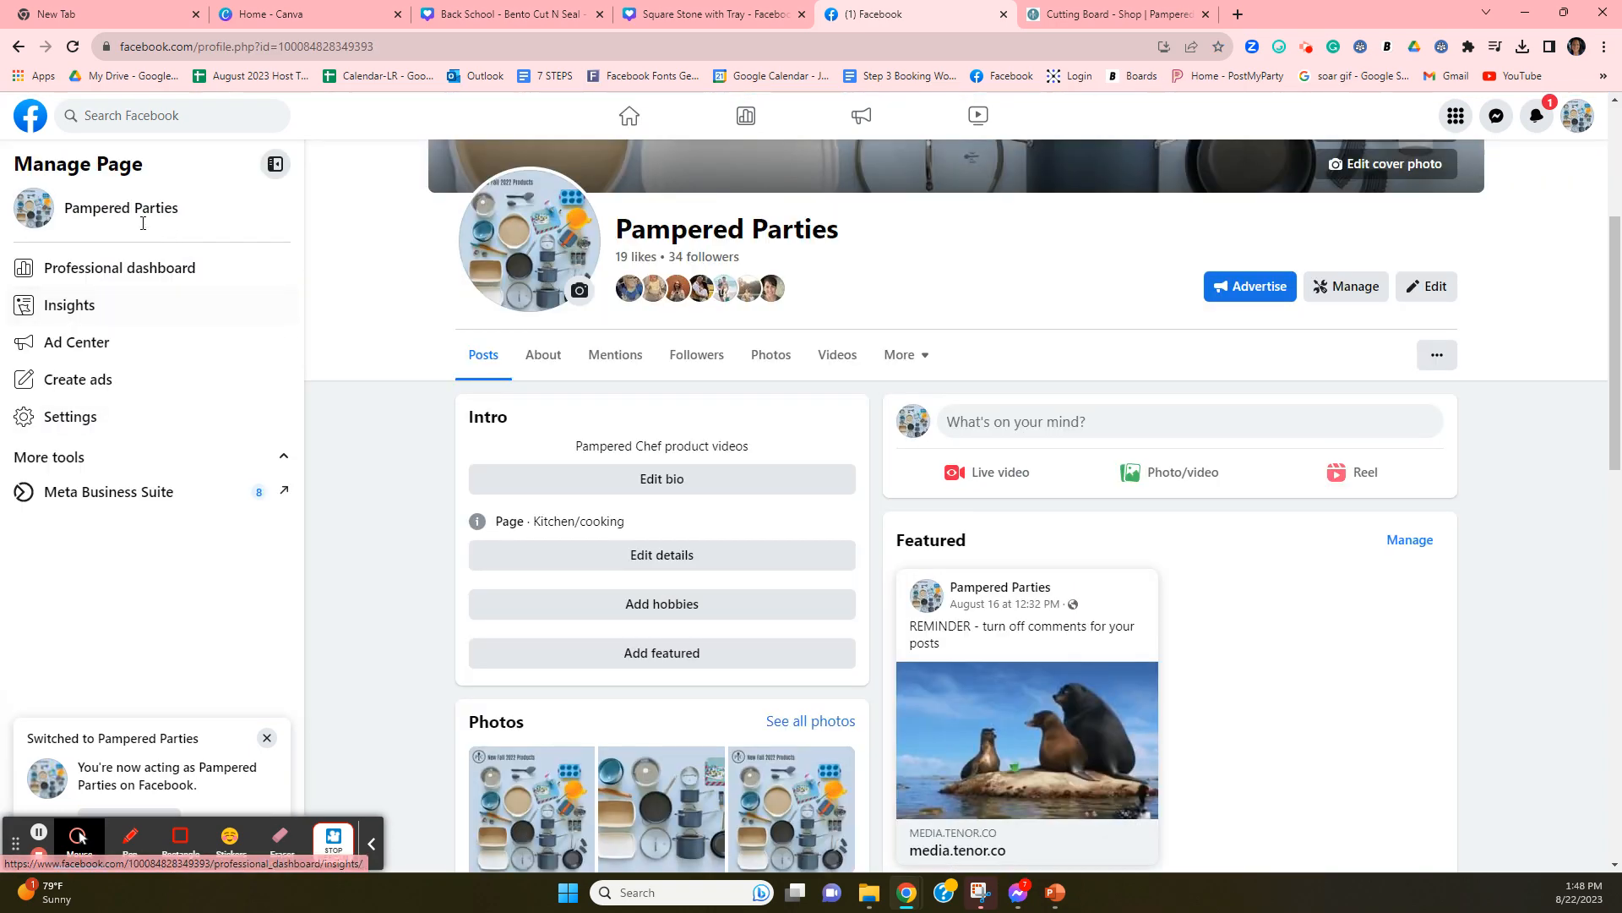
# Start a new post on the Page with the text "Bento Box and Cut N Seal"
pyautogui.click(1010, 431)
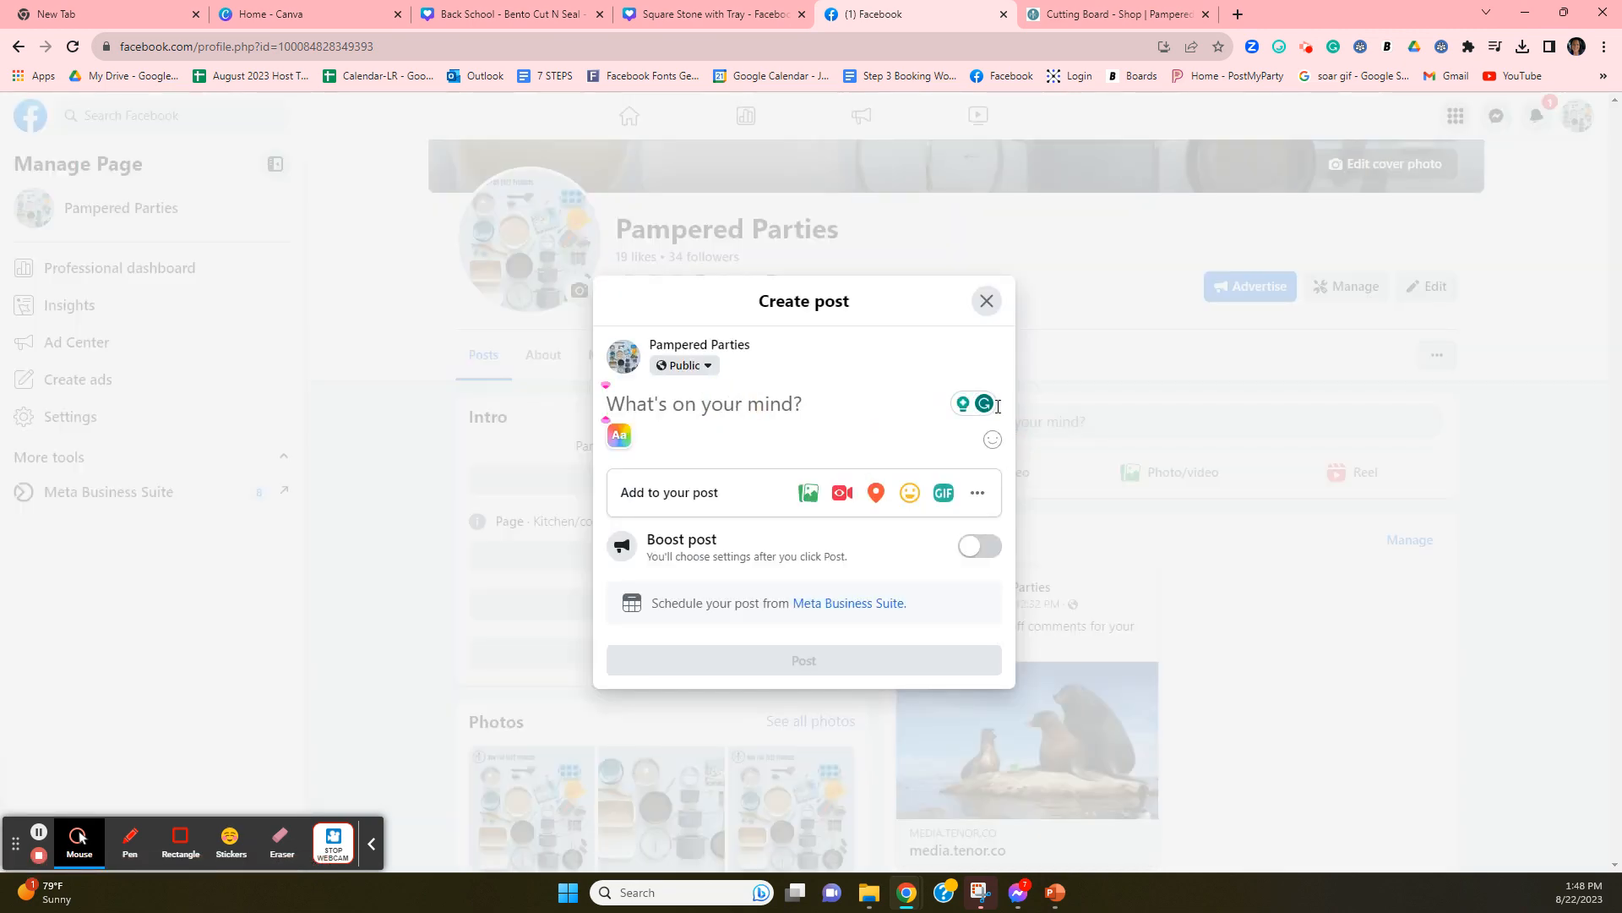
pyautogui.write('Bento ')
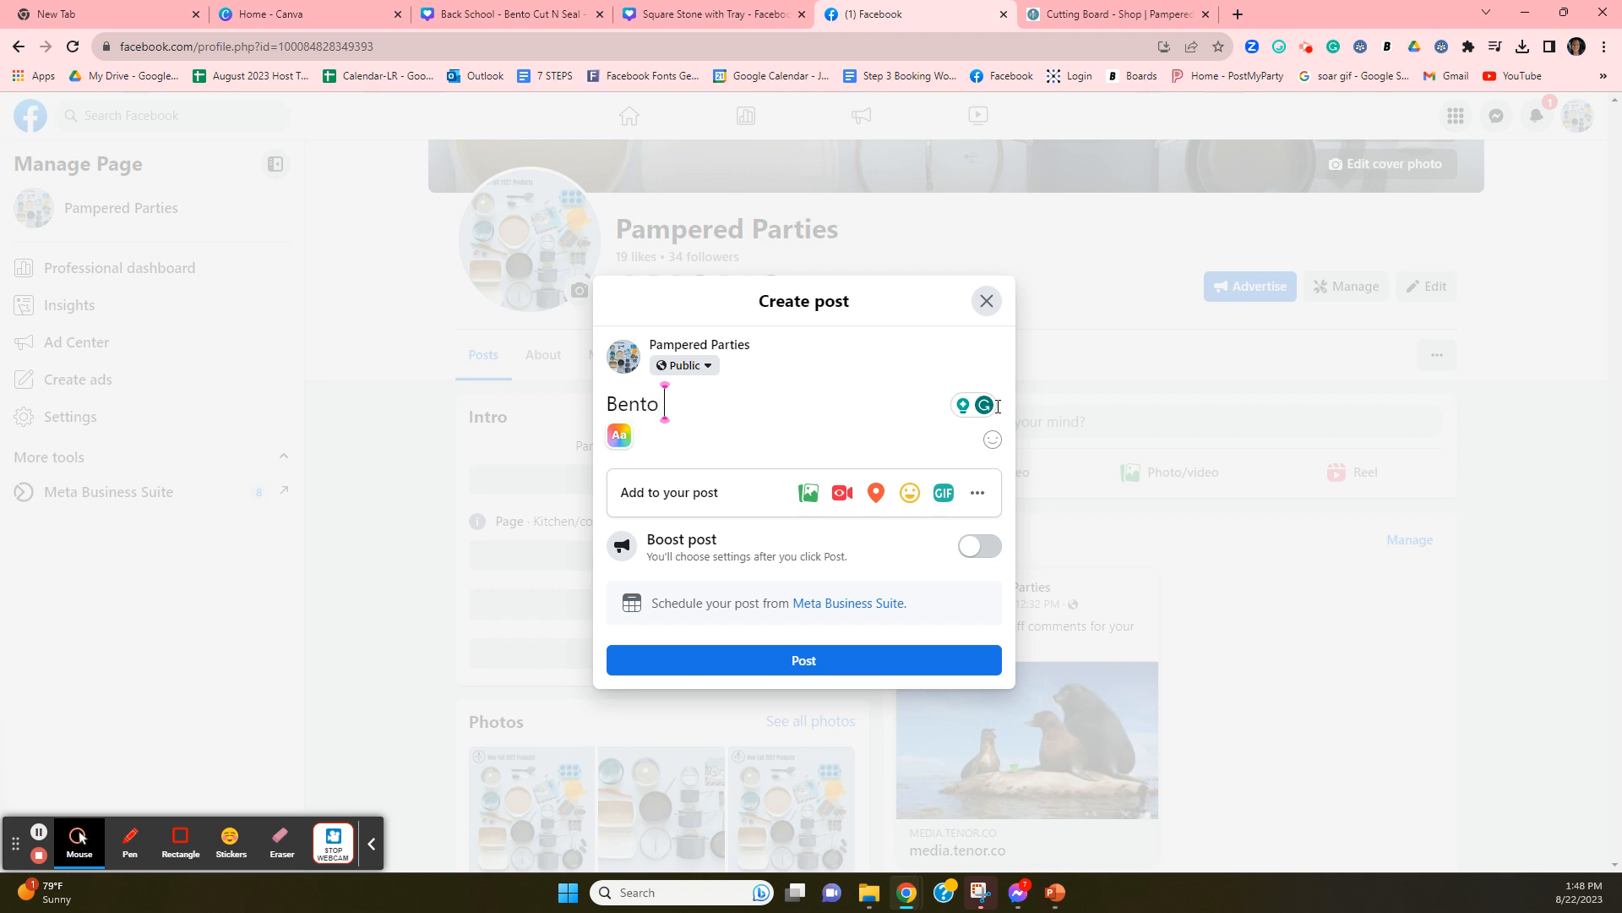
pyautogui.write('Box and Cut N Seal')
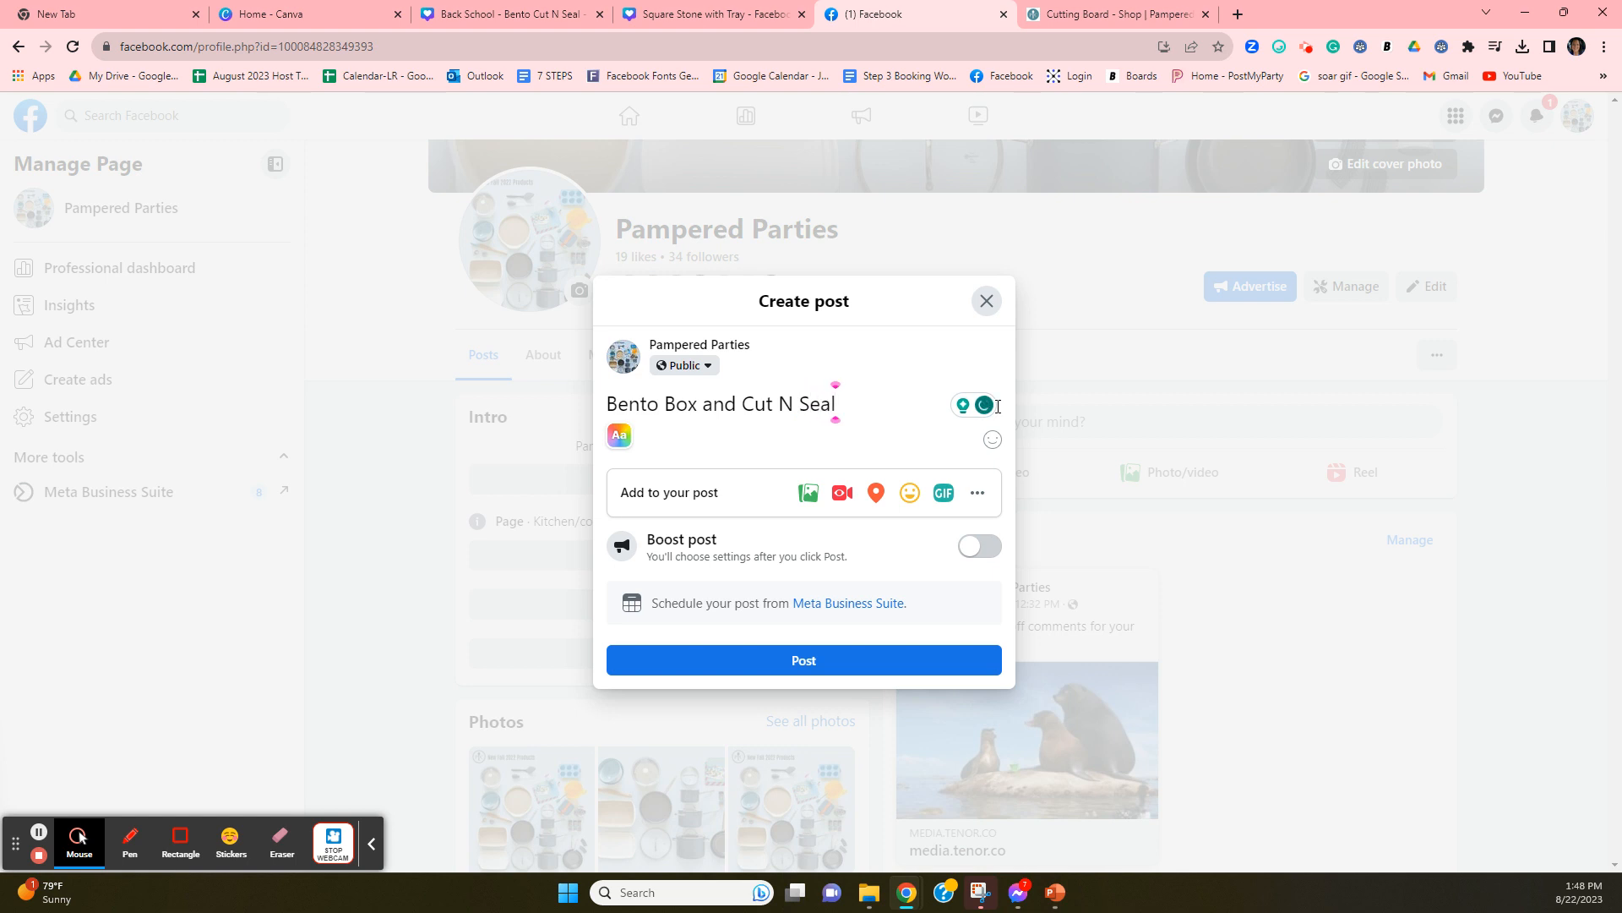
# Attach the Back School - Bento Cut N Seal video from Downloads to the post and publish it
pyautogui.click(810, 499)
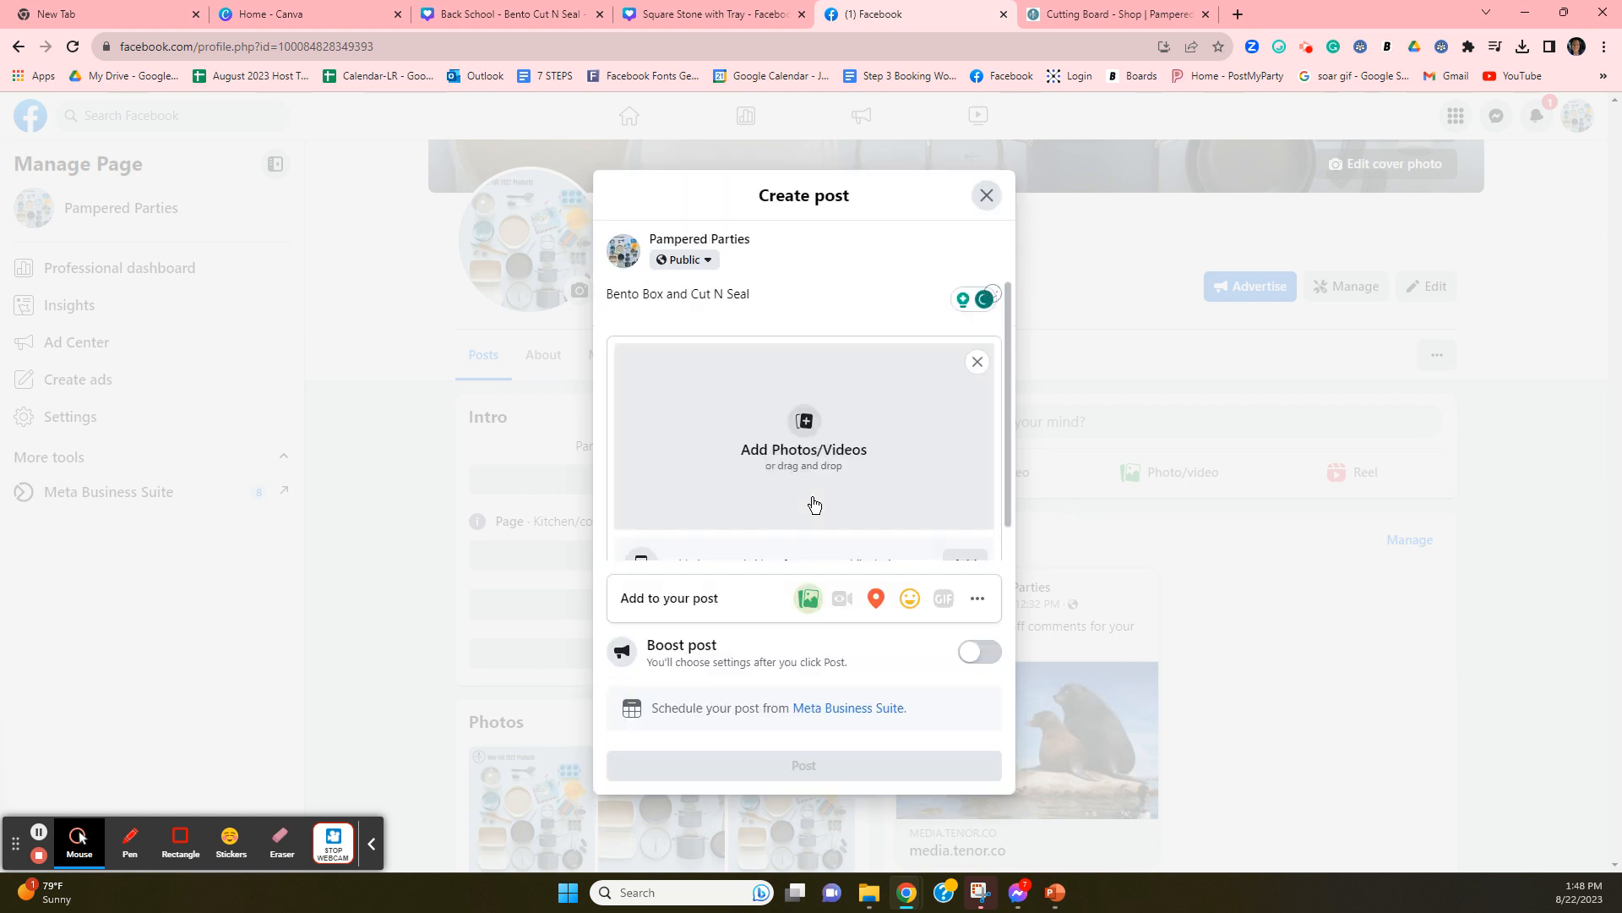
pyautogui.click(802, 430)
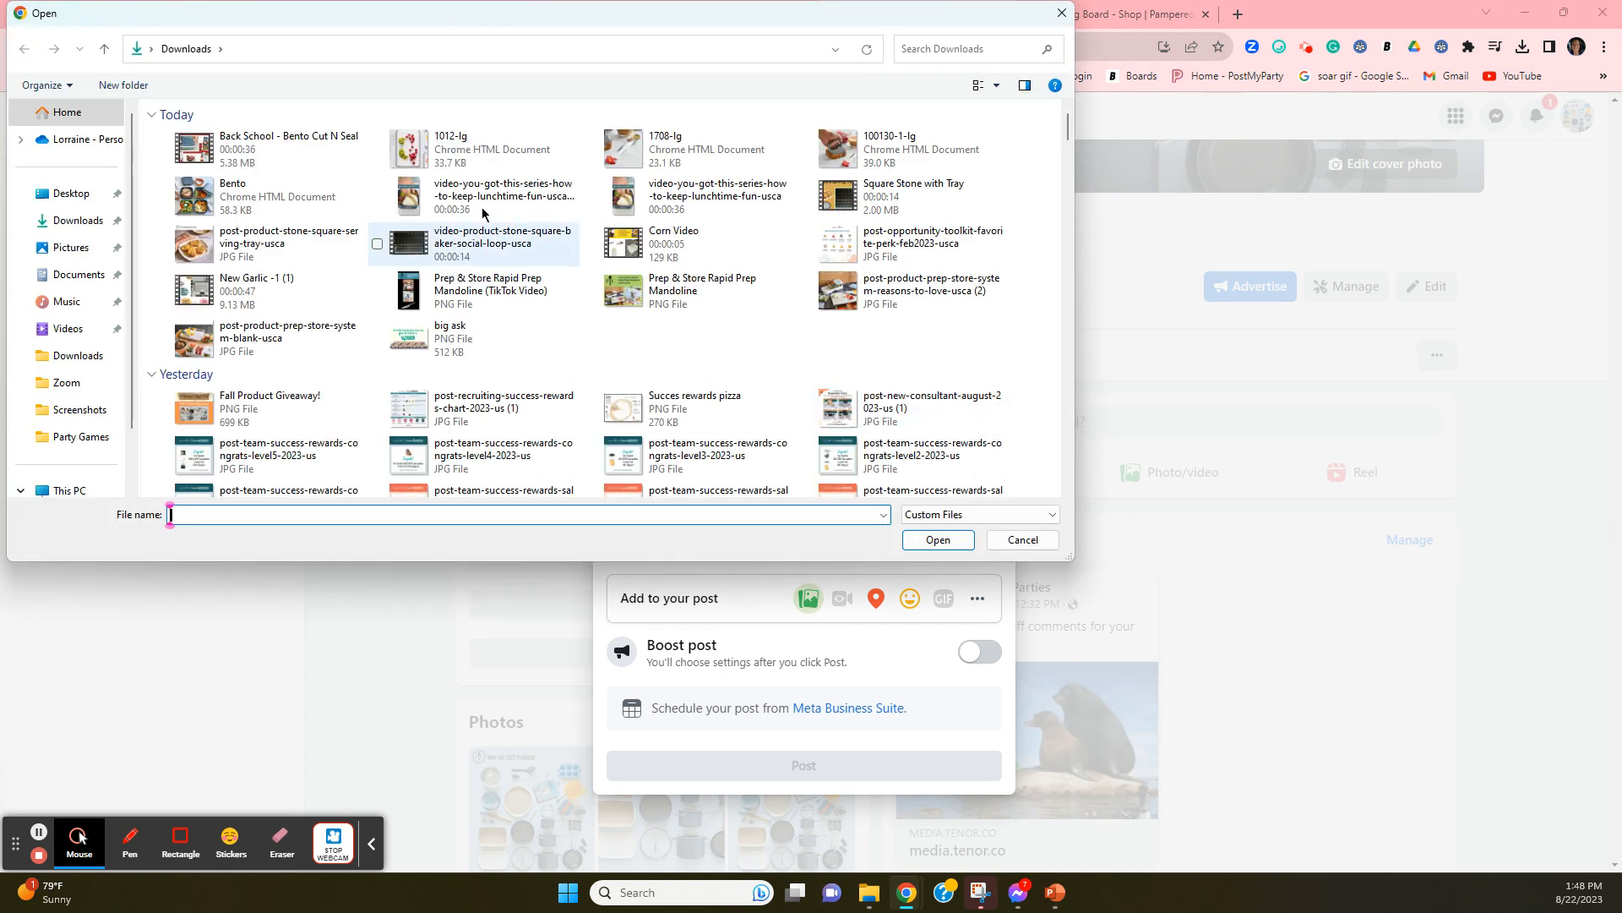
pyautogui.click(277, 156)
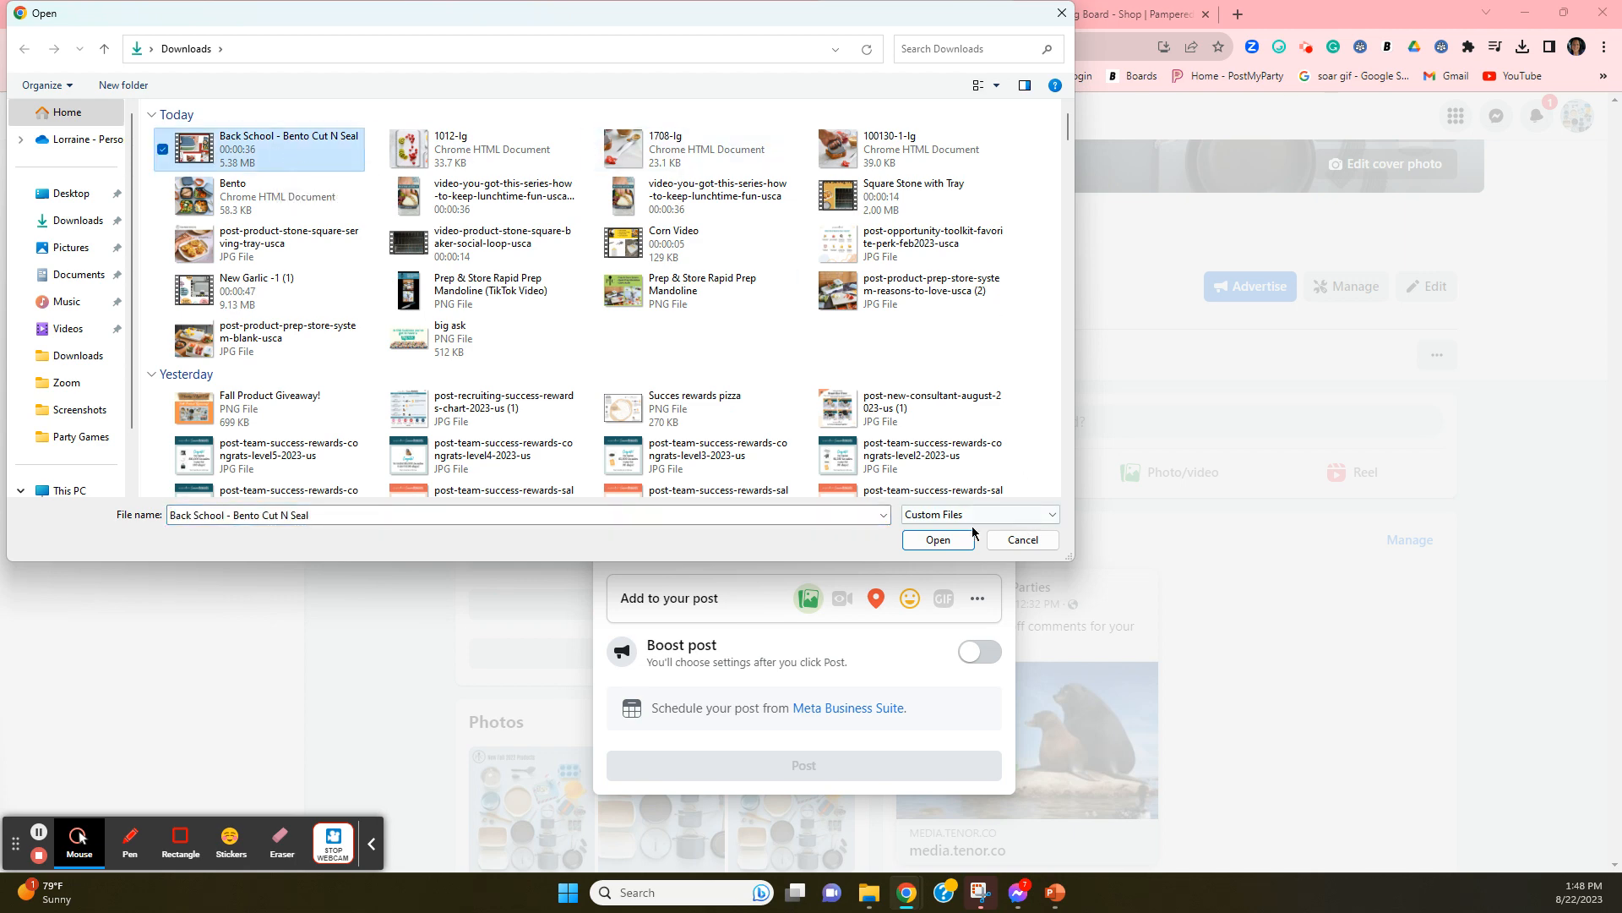
pyautogui.click(956, 545)
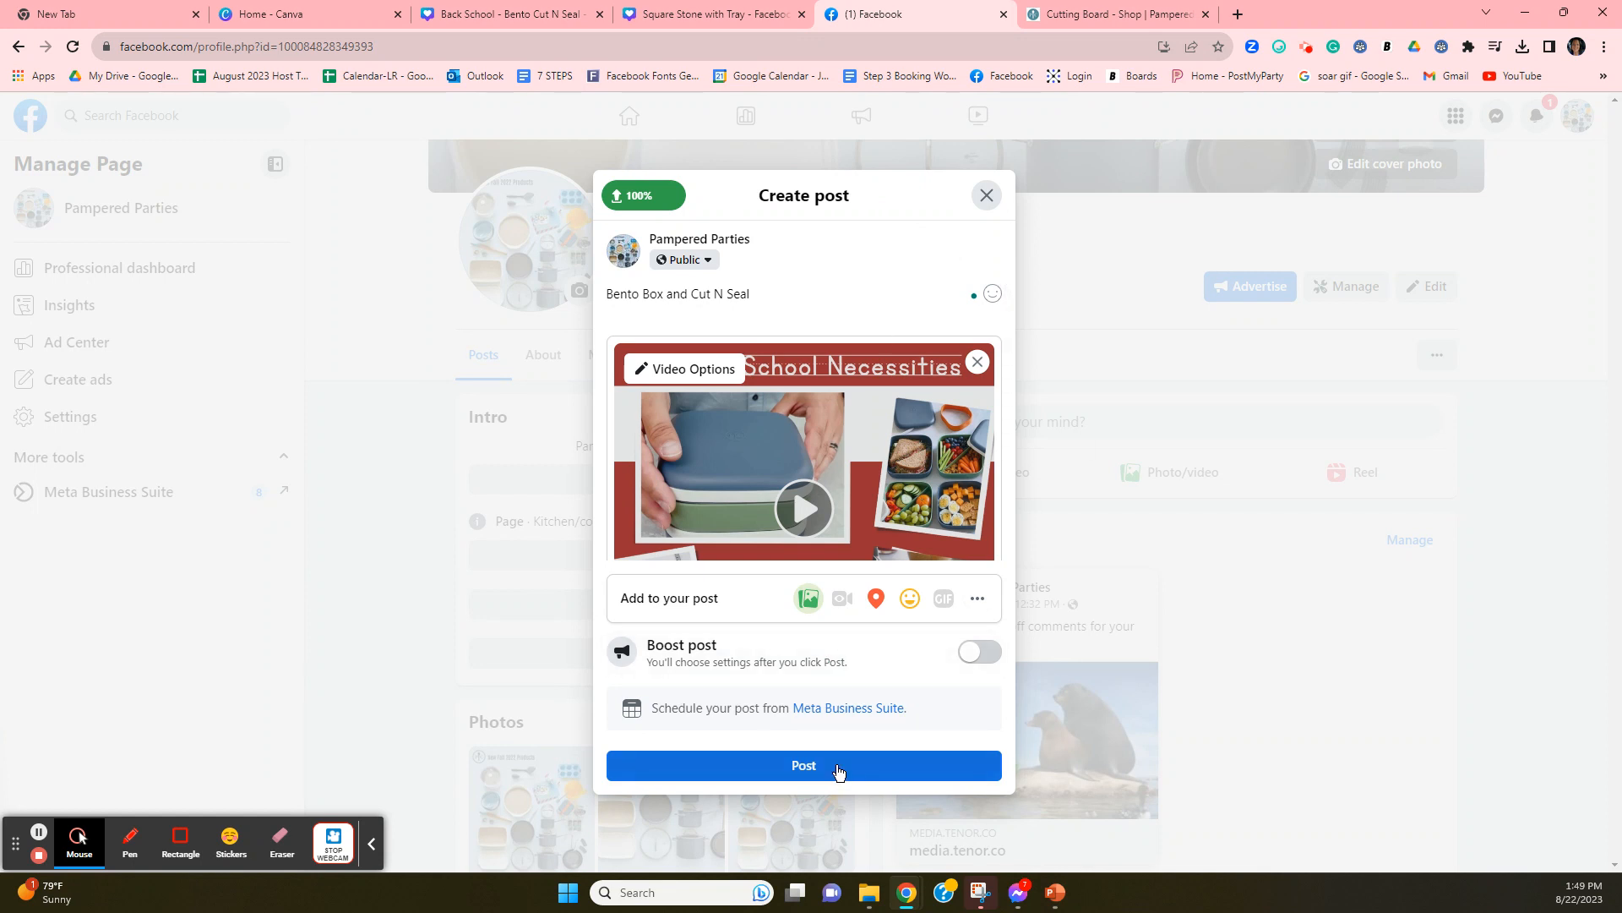
pyautogui.click(832, 766)
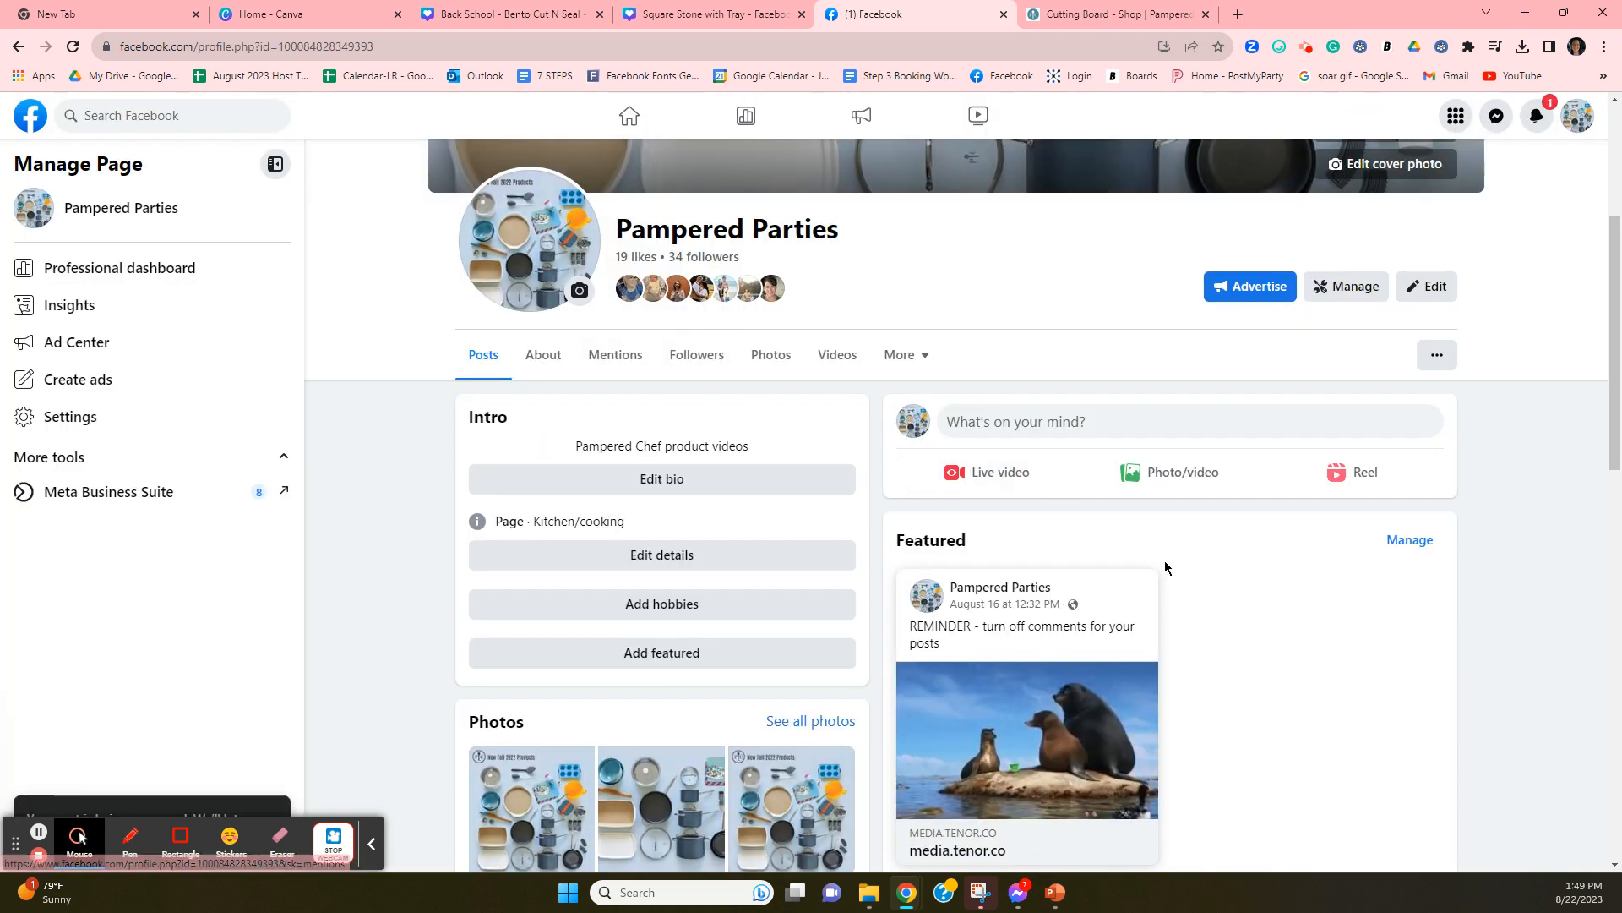
# Reload the Page, find the new Bento Box and Cut N Seal post and toggle its video's sound
pyautogui.click(75, 53)
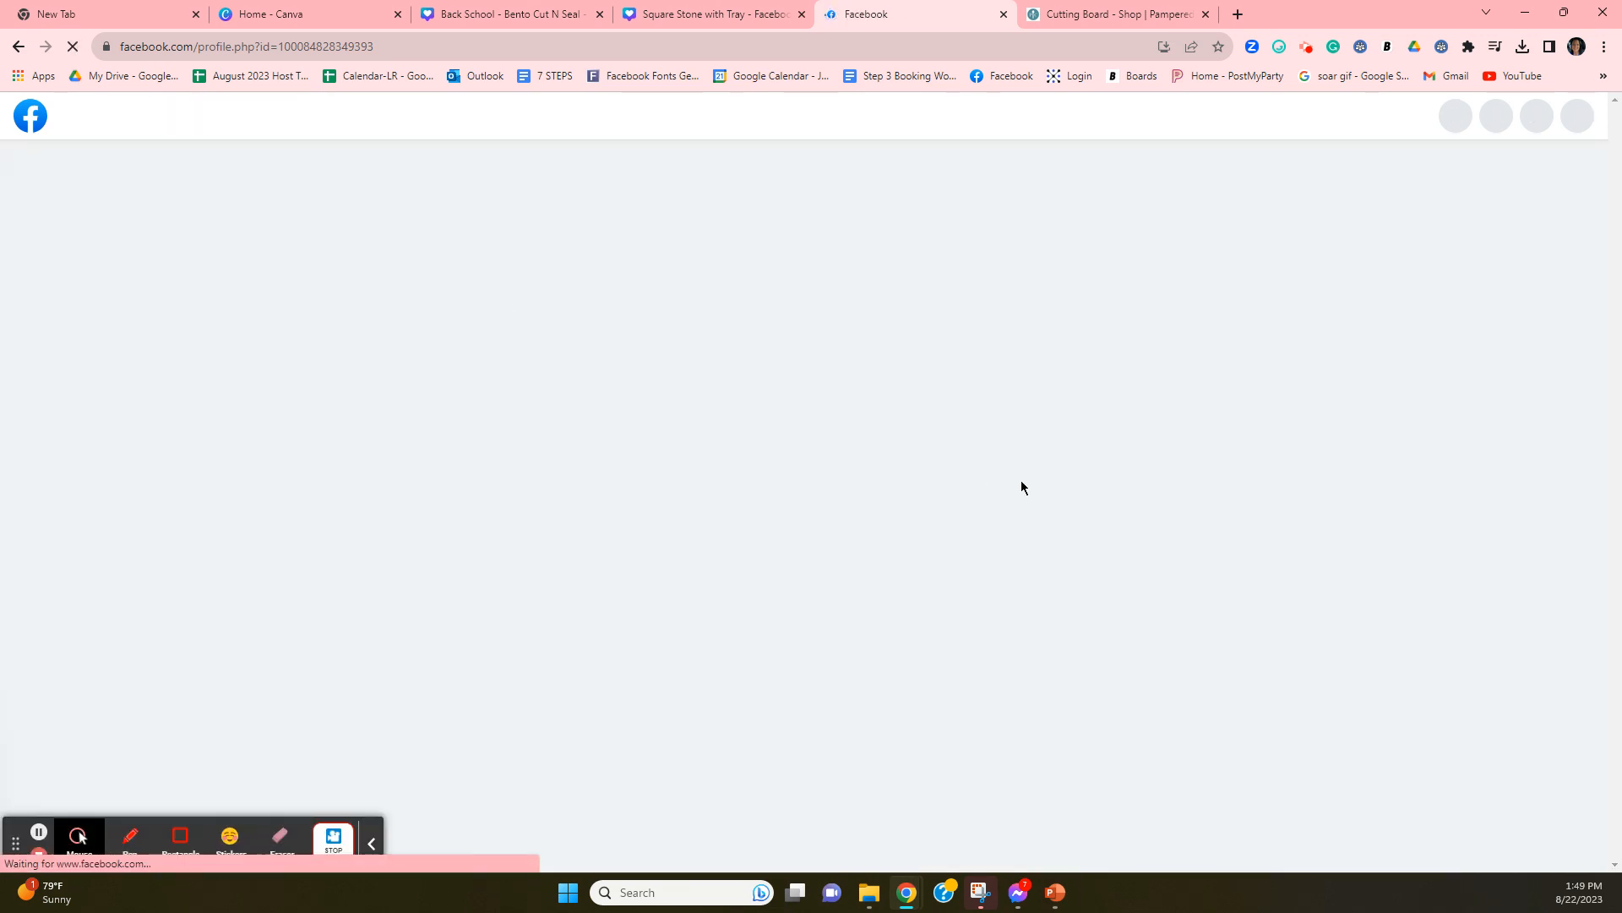
pyautogui.scroll(-8, 980, 592)
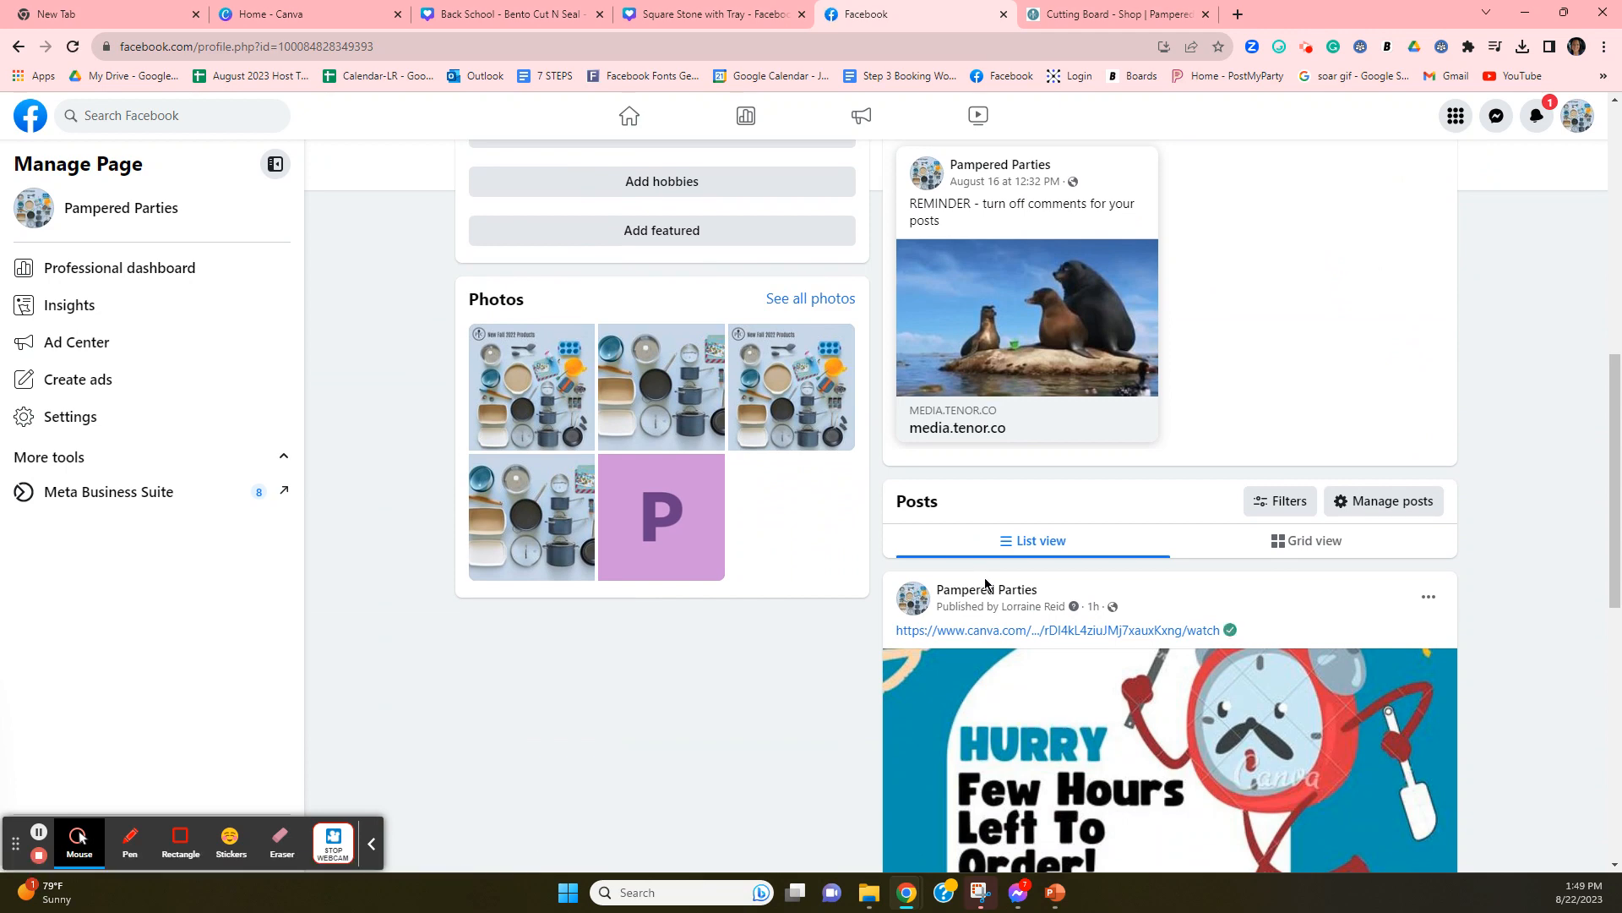
pyautogui.scroll(5, 985, 583)
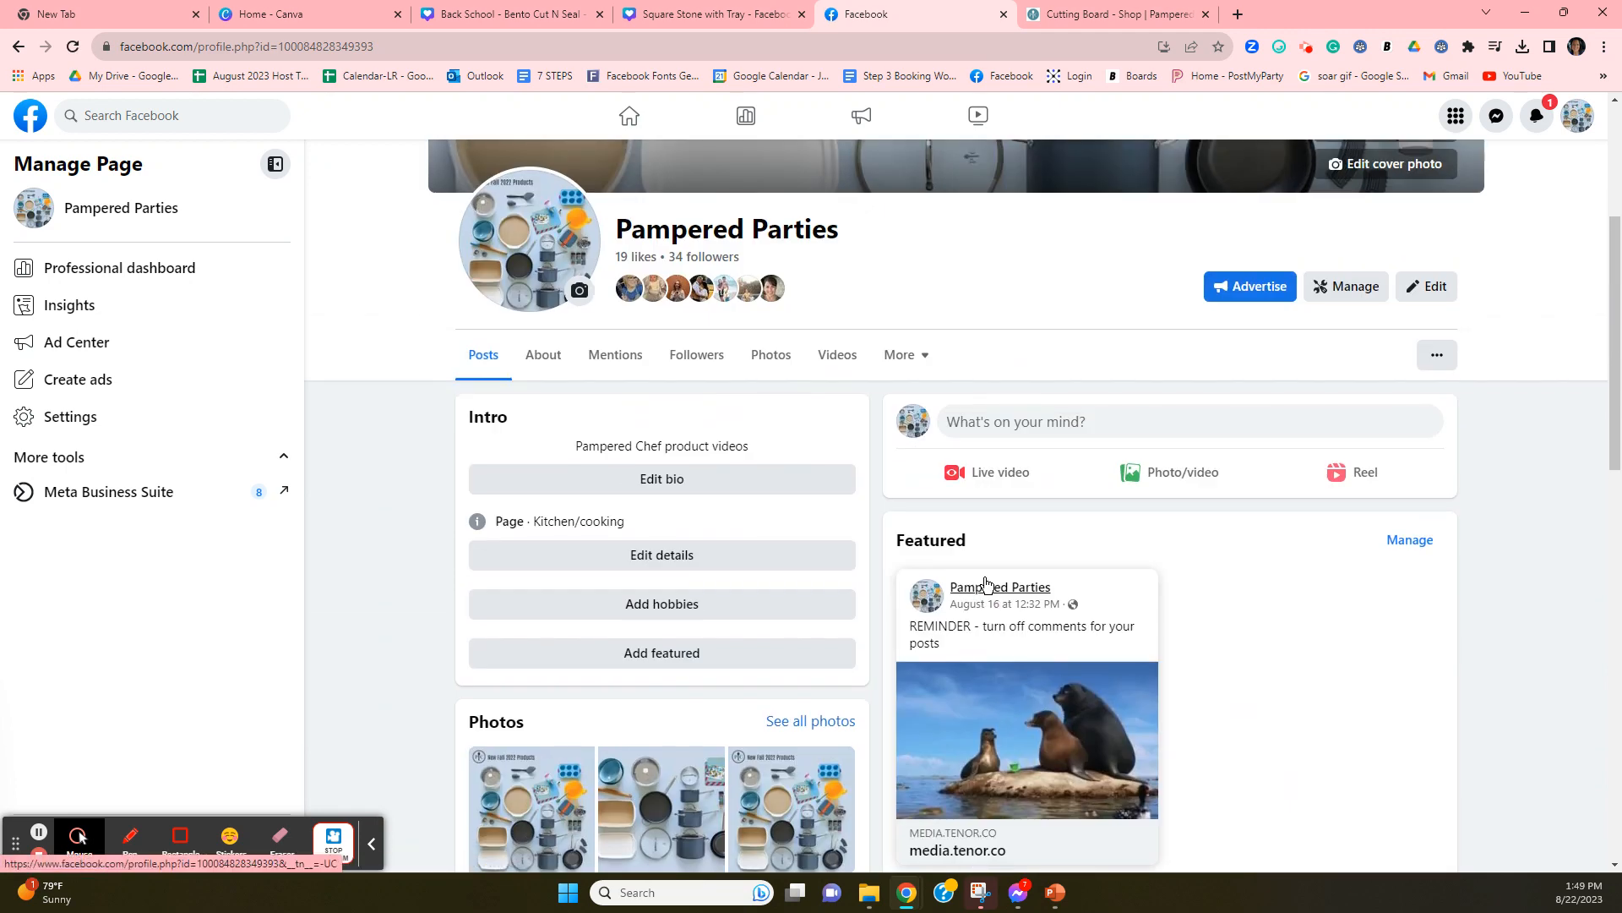
pyautogui.click(73, 46)
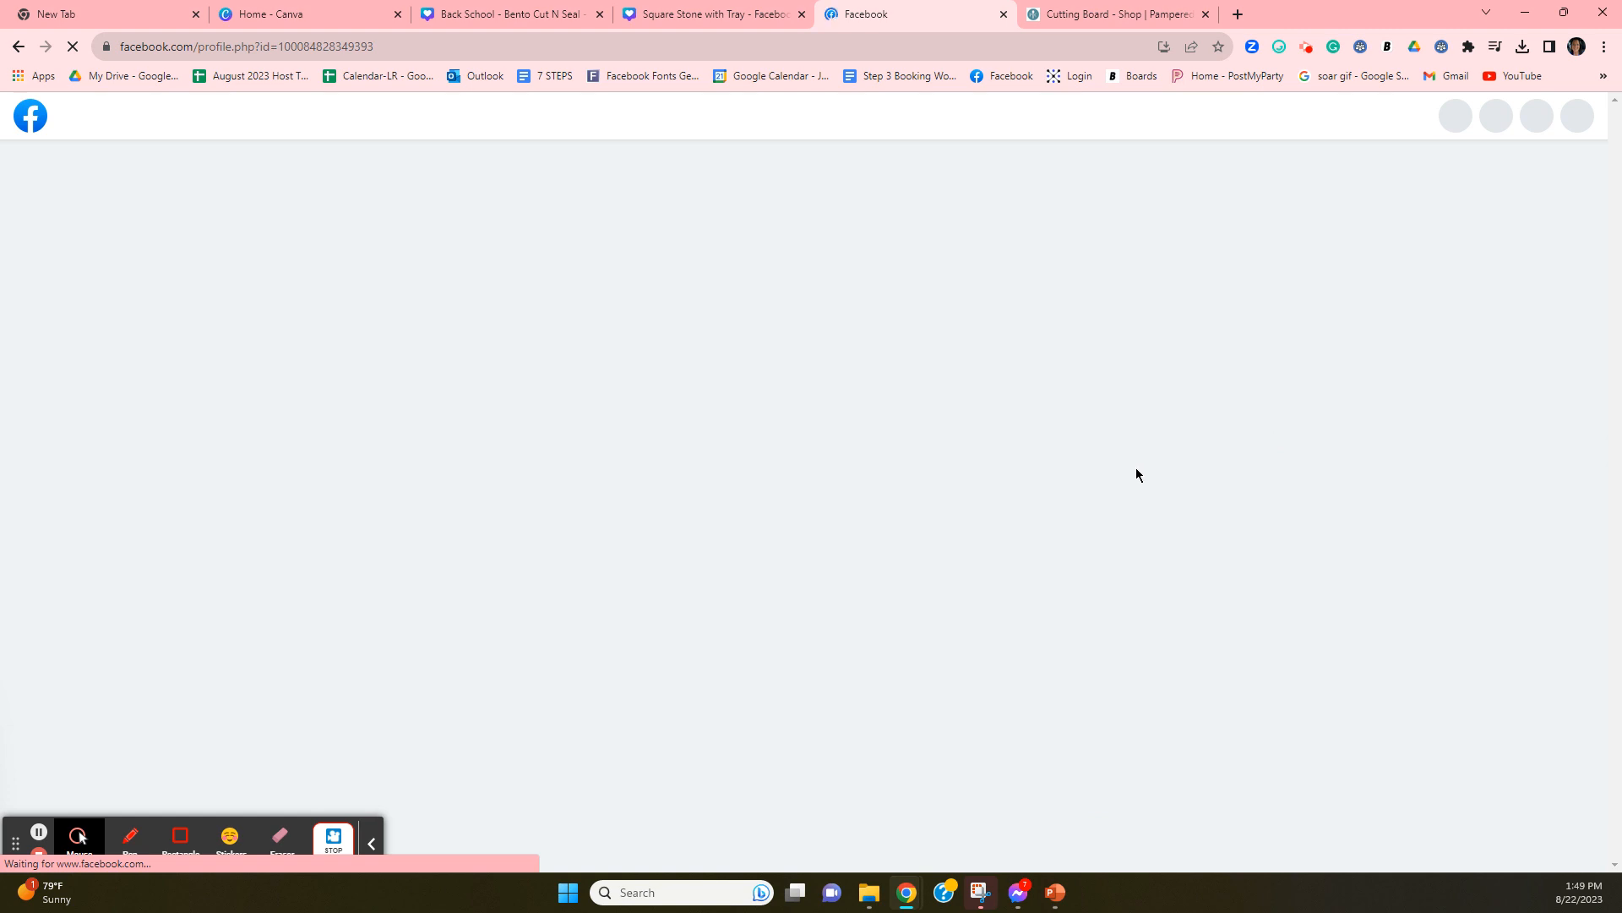
pyautogui.scroll(-6, 1109, 509)
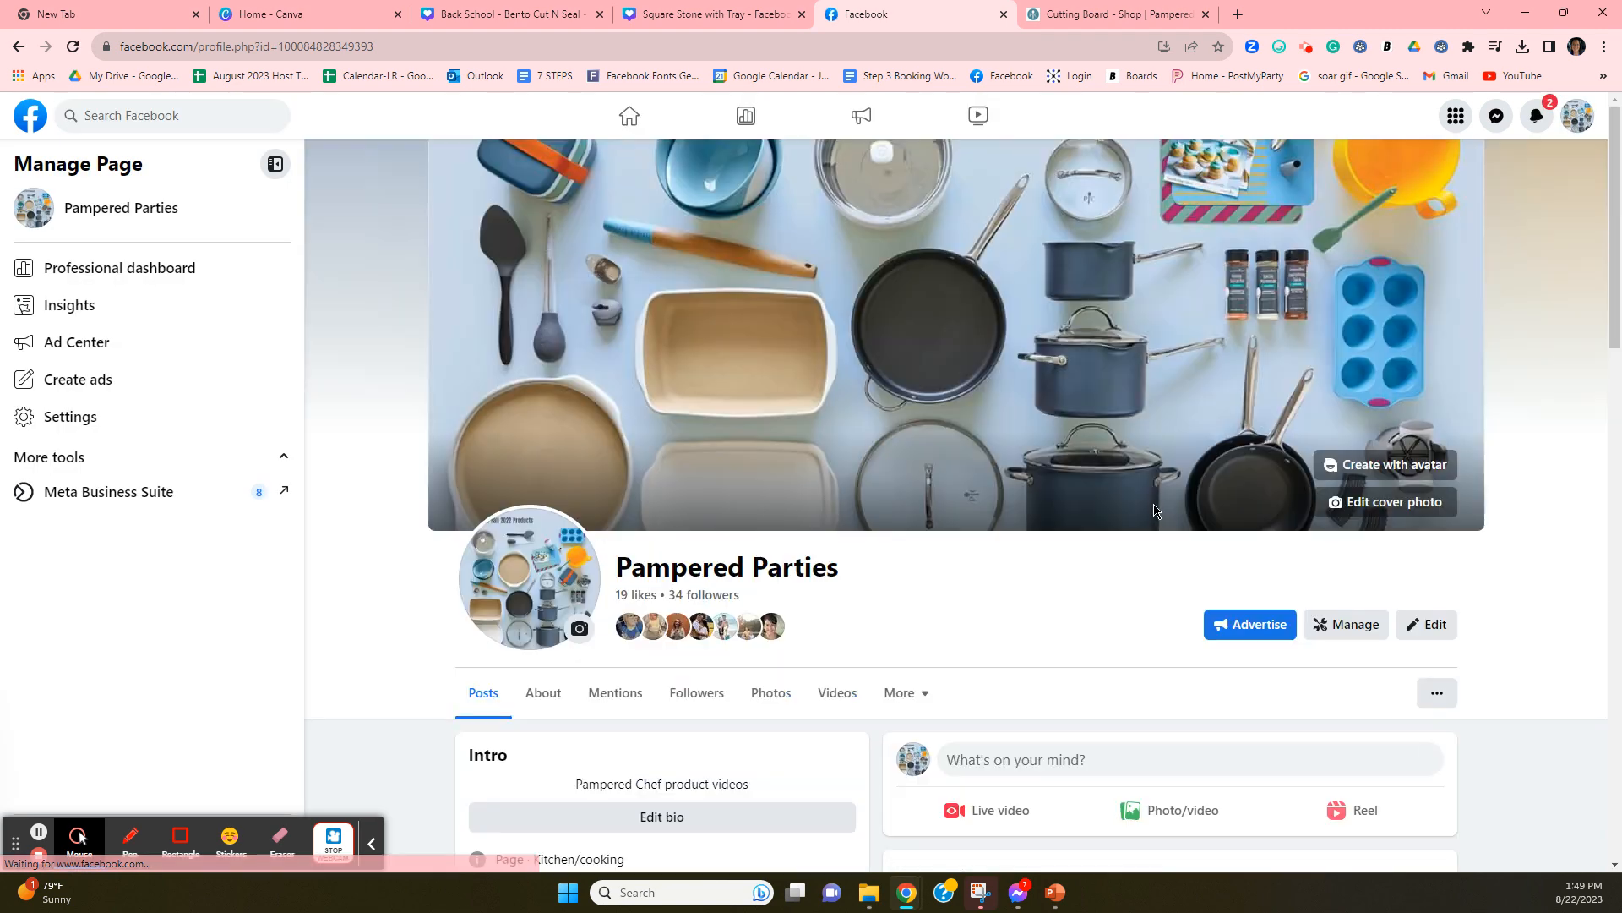
pyautogui.scroll(-4, 1157, 506)
pyautogui.scroll(-8, 1156, 498)
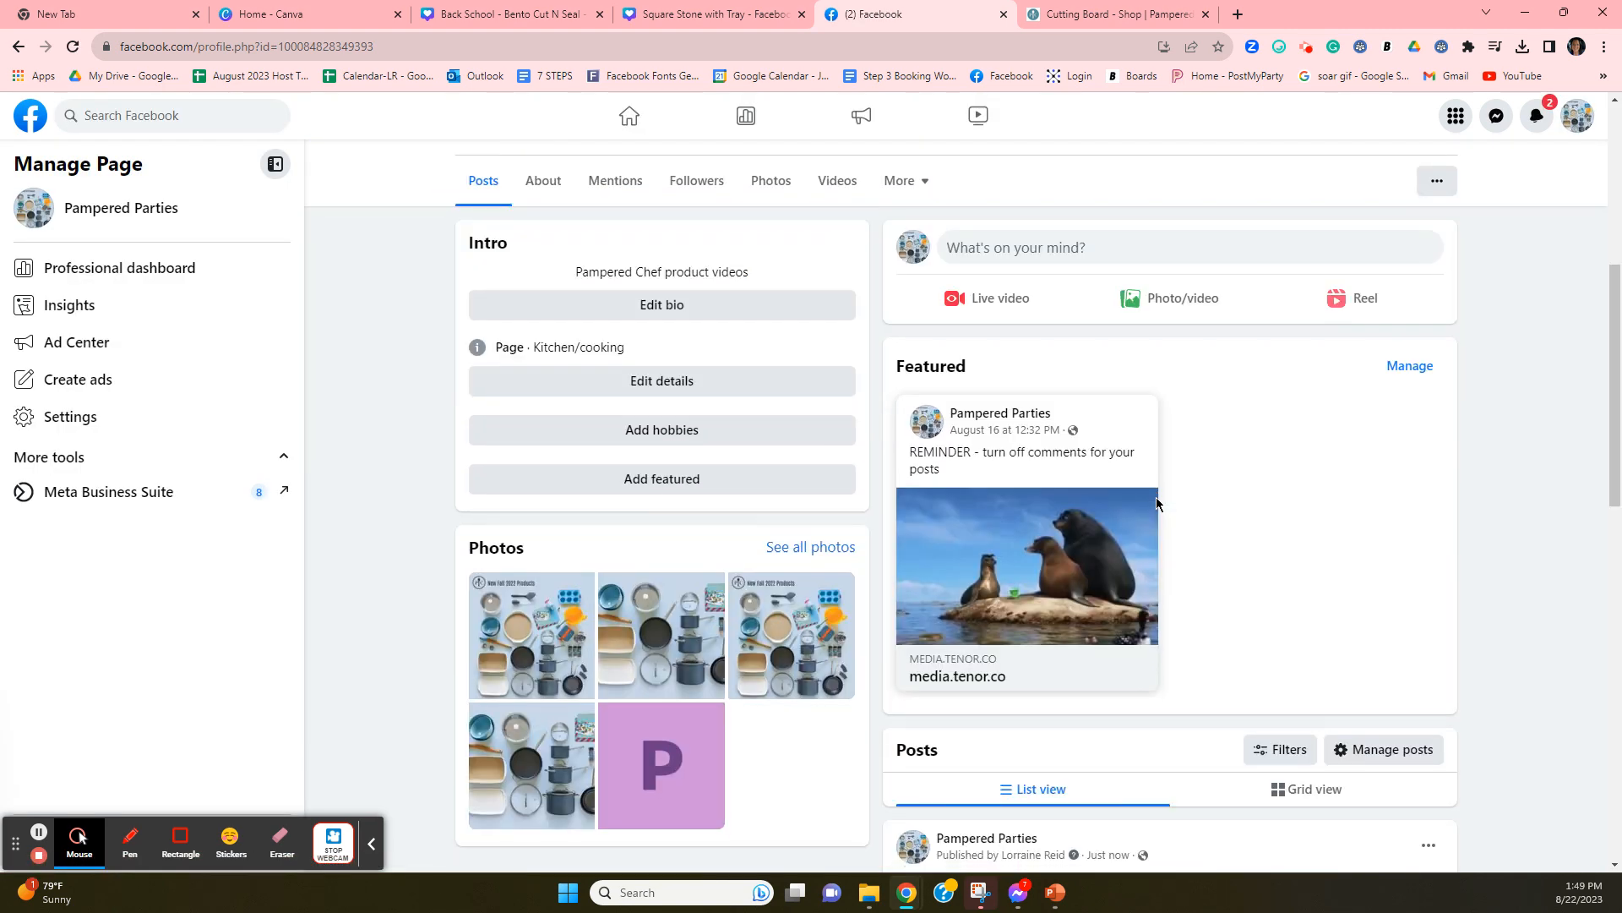
pyautogui.scroll(-4, 1156, 503)
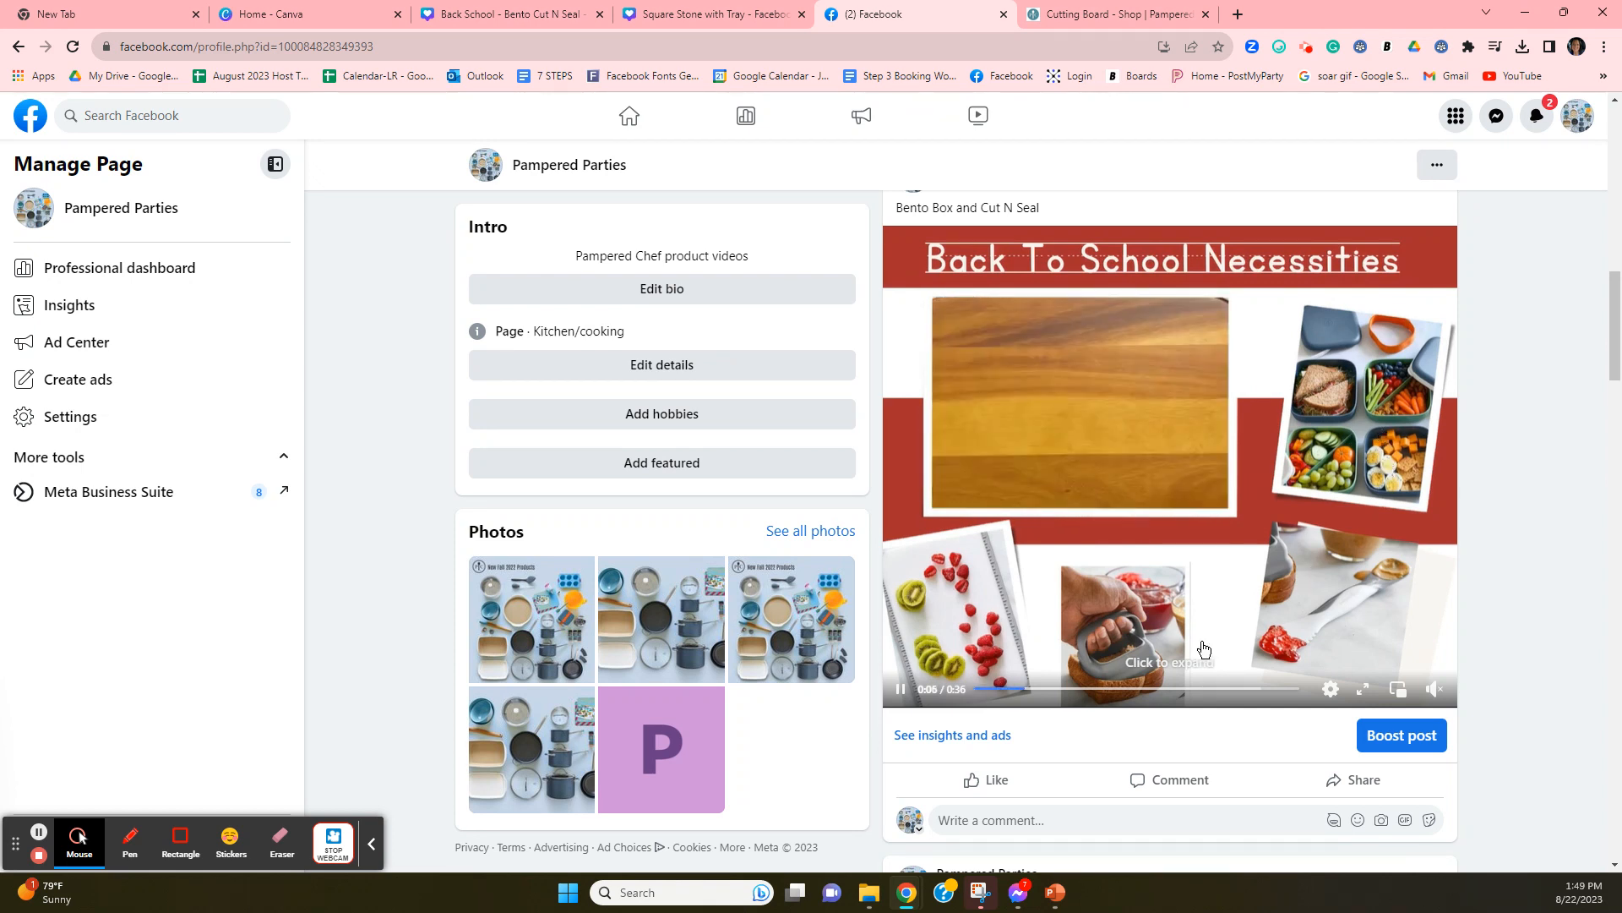
pyautogui.scroll(1, 1474, 583)
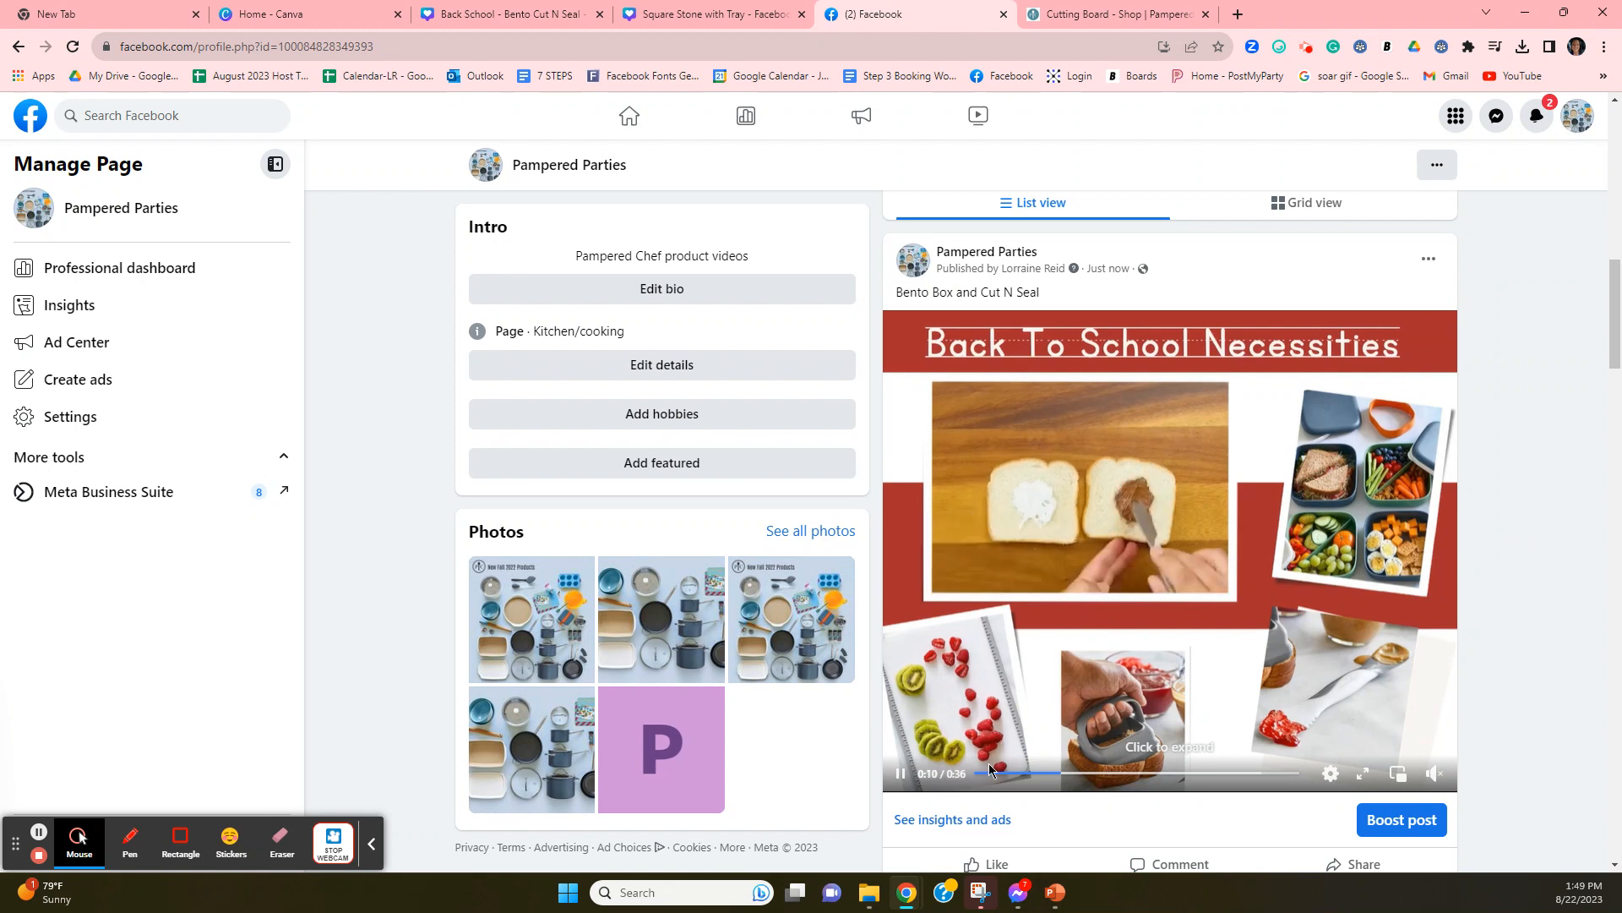
pyautogui.click(1435, 775)
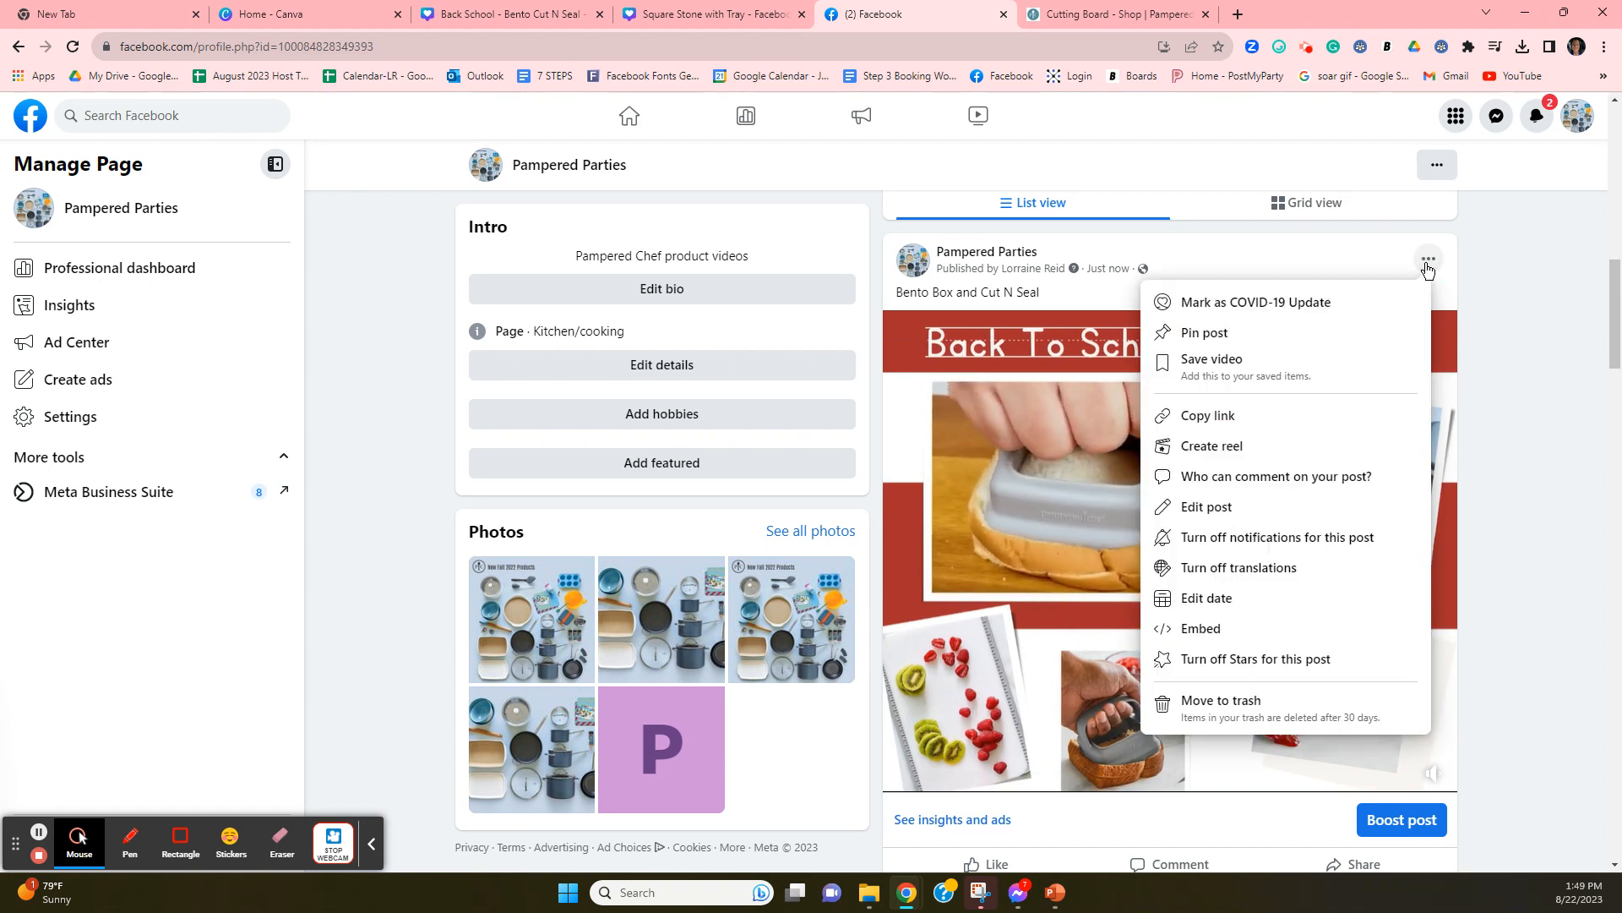
# Restrict commenting on the Bento Box and Cut N Seal post to Profiles and Pages you mention
pyautogui.click(1329, 478)
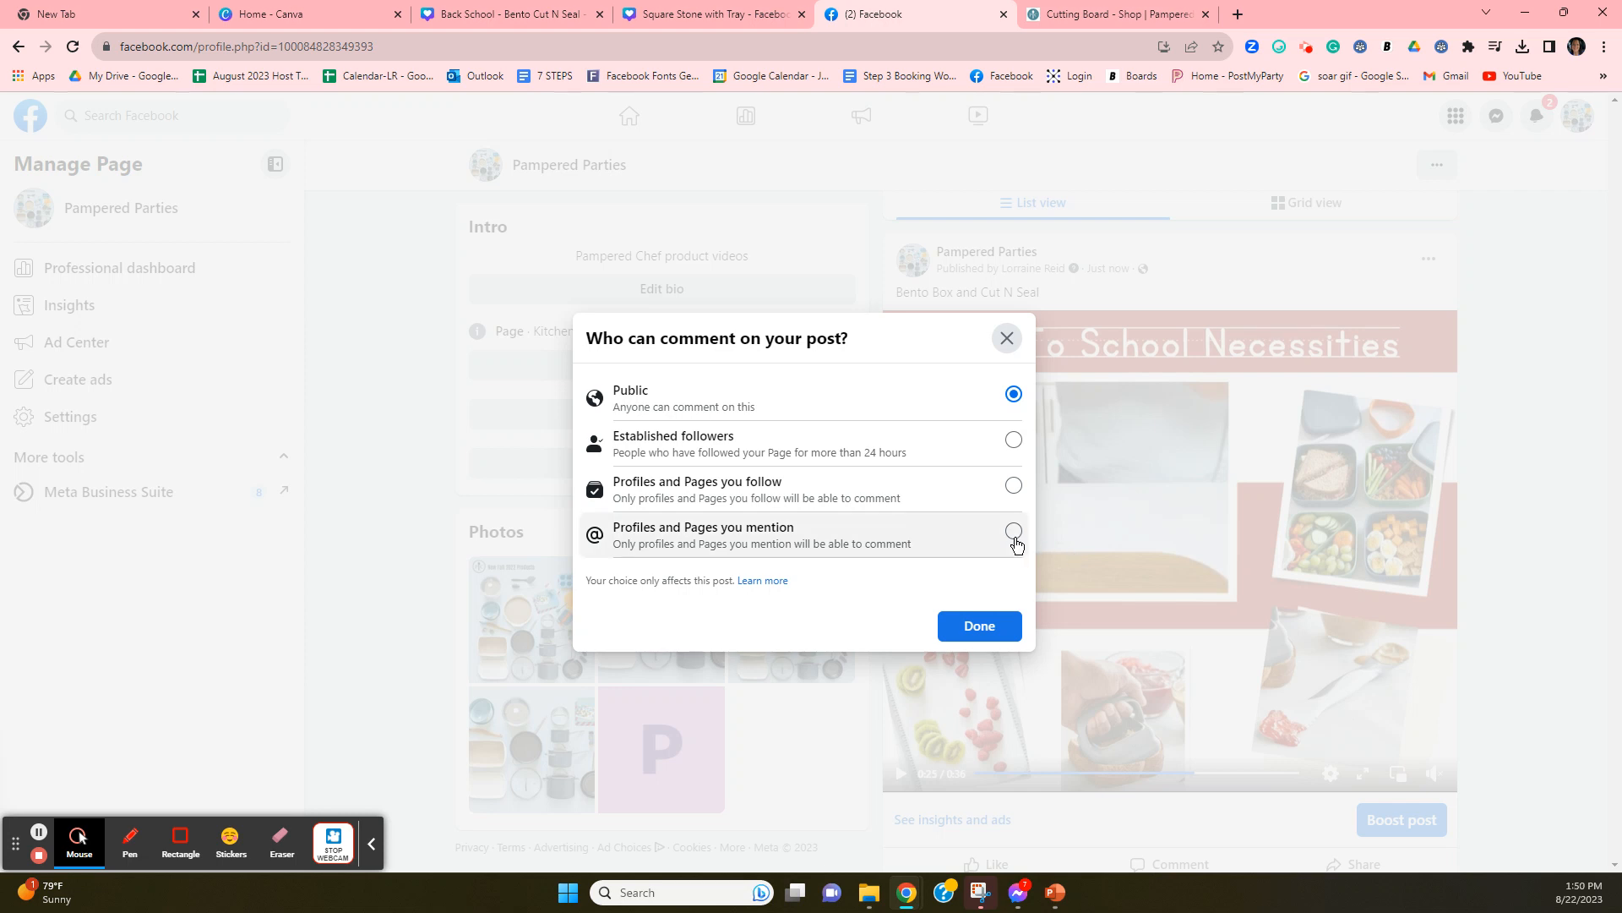
pyautogui.click(1014, 532)
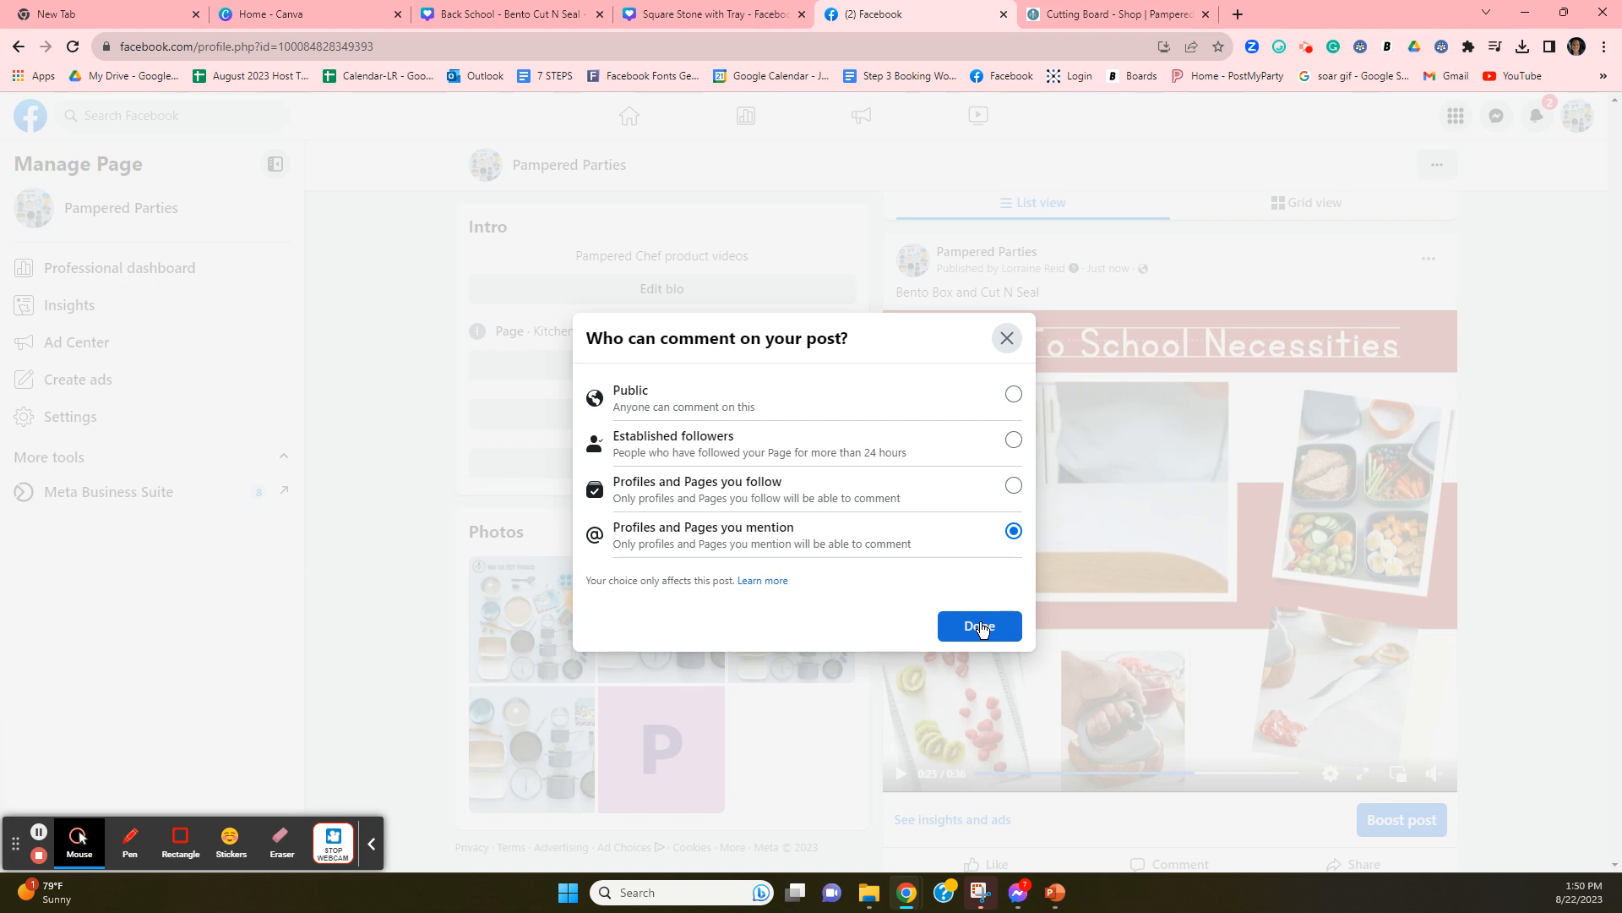
pyautogui.click(981, 627)
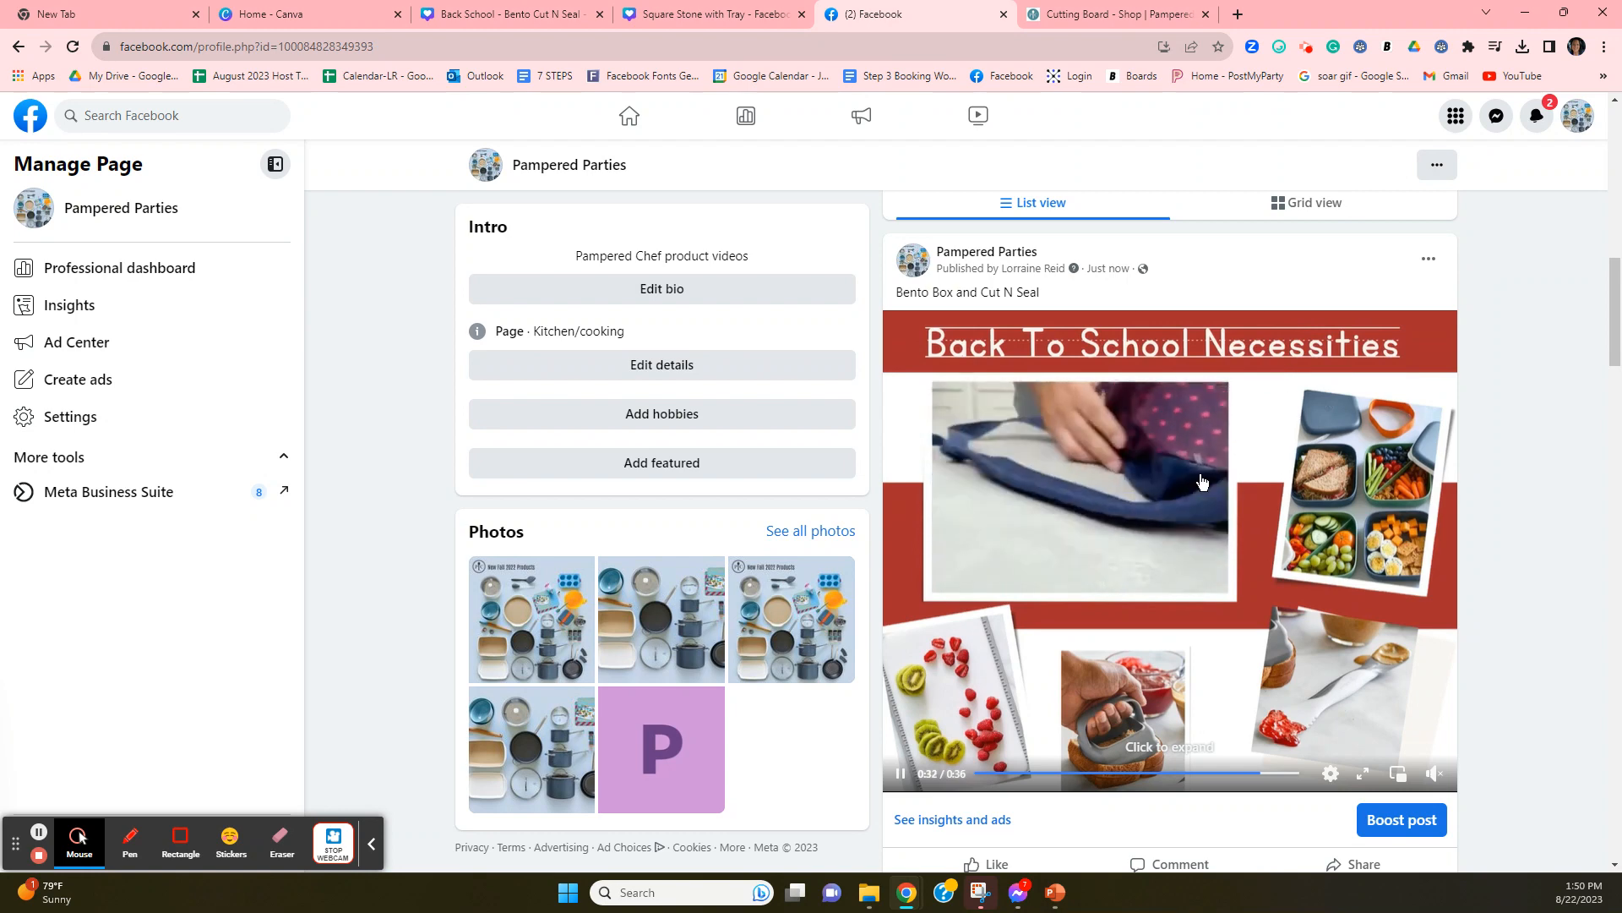
# Open the Bento Box and Cut N Seal video in its own view and copy its web address
pyautogui.click(1155, 500)
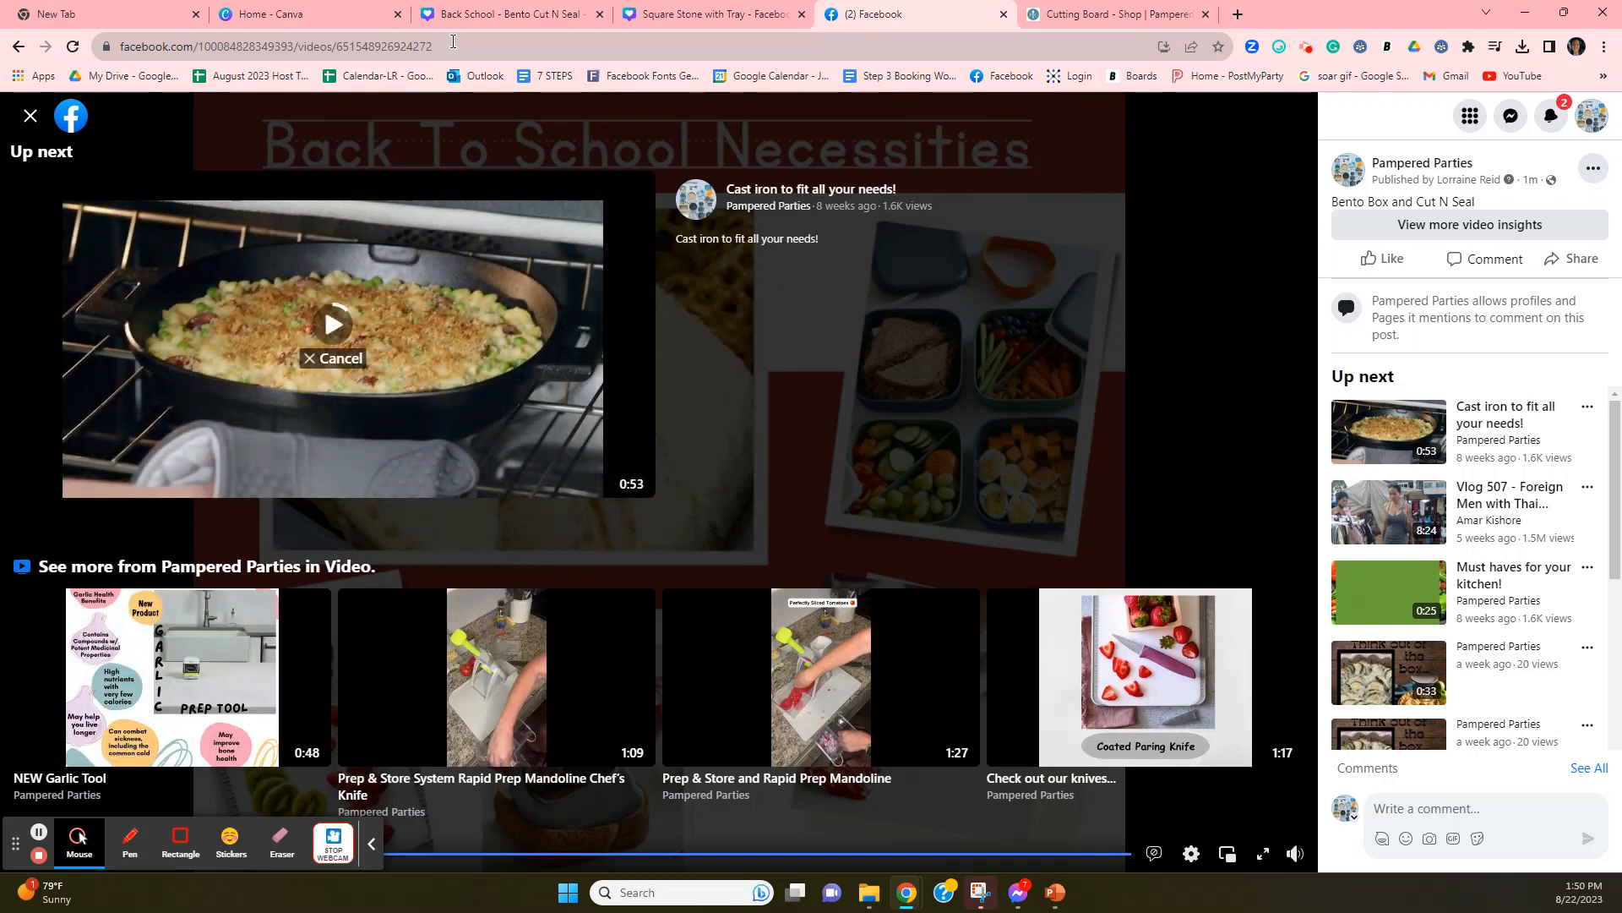
pyautogui.moveTo(453, 41); pyautogui.dragTo(114, 40)
pyautogui.rightClick(155, 52)
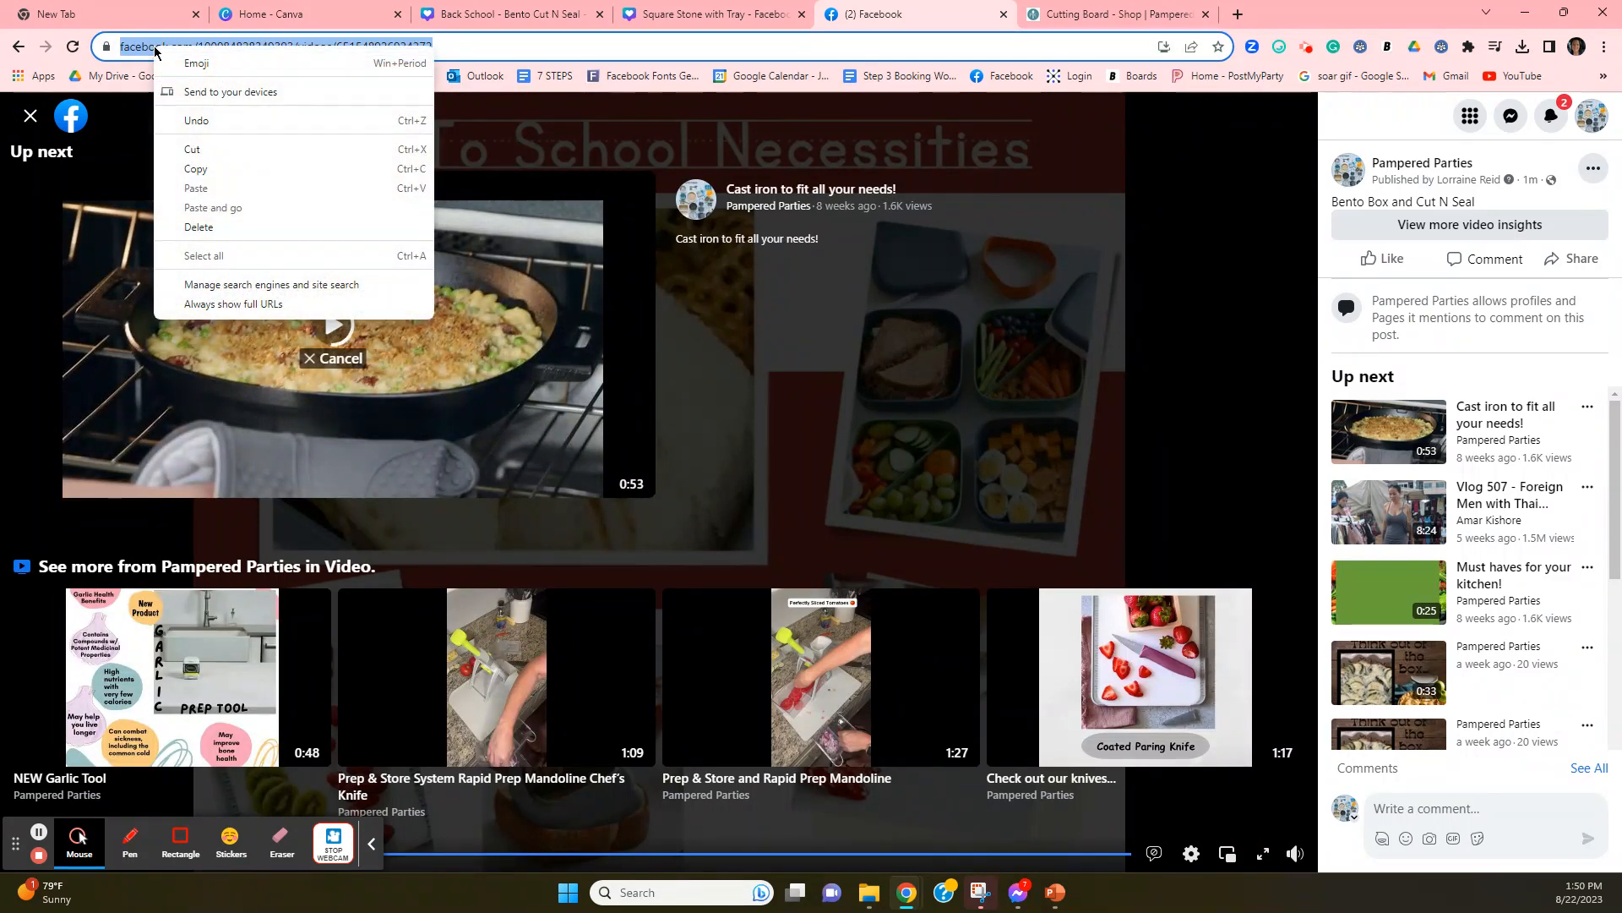
pyautogui.click(203, 169)
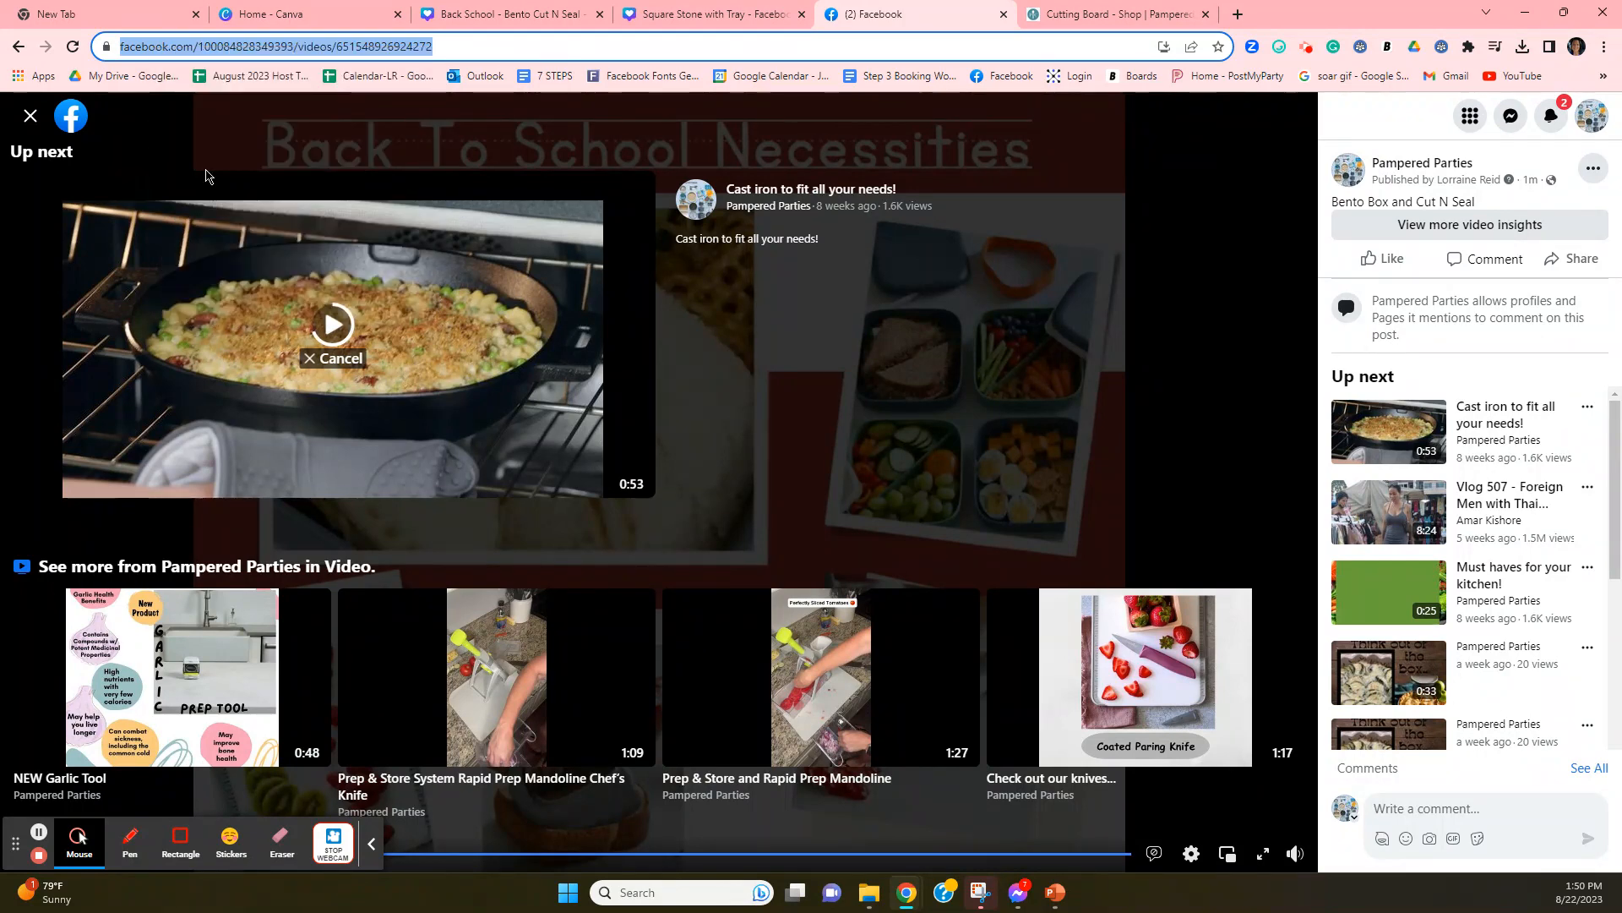
# Replace the current web address with the copied Bento Box video link and load it
pyautogui.click(486, 47)
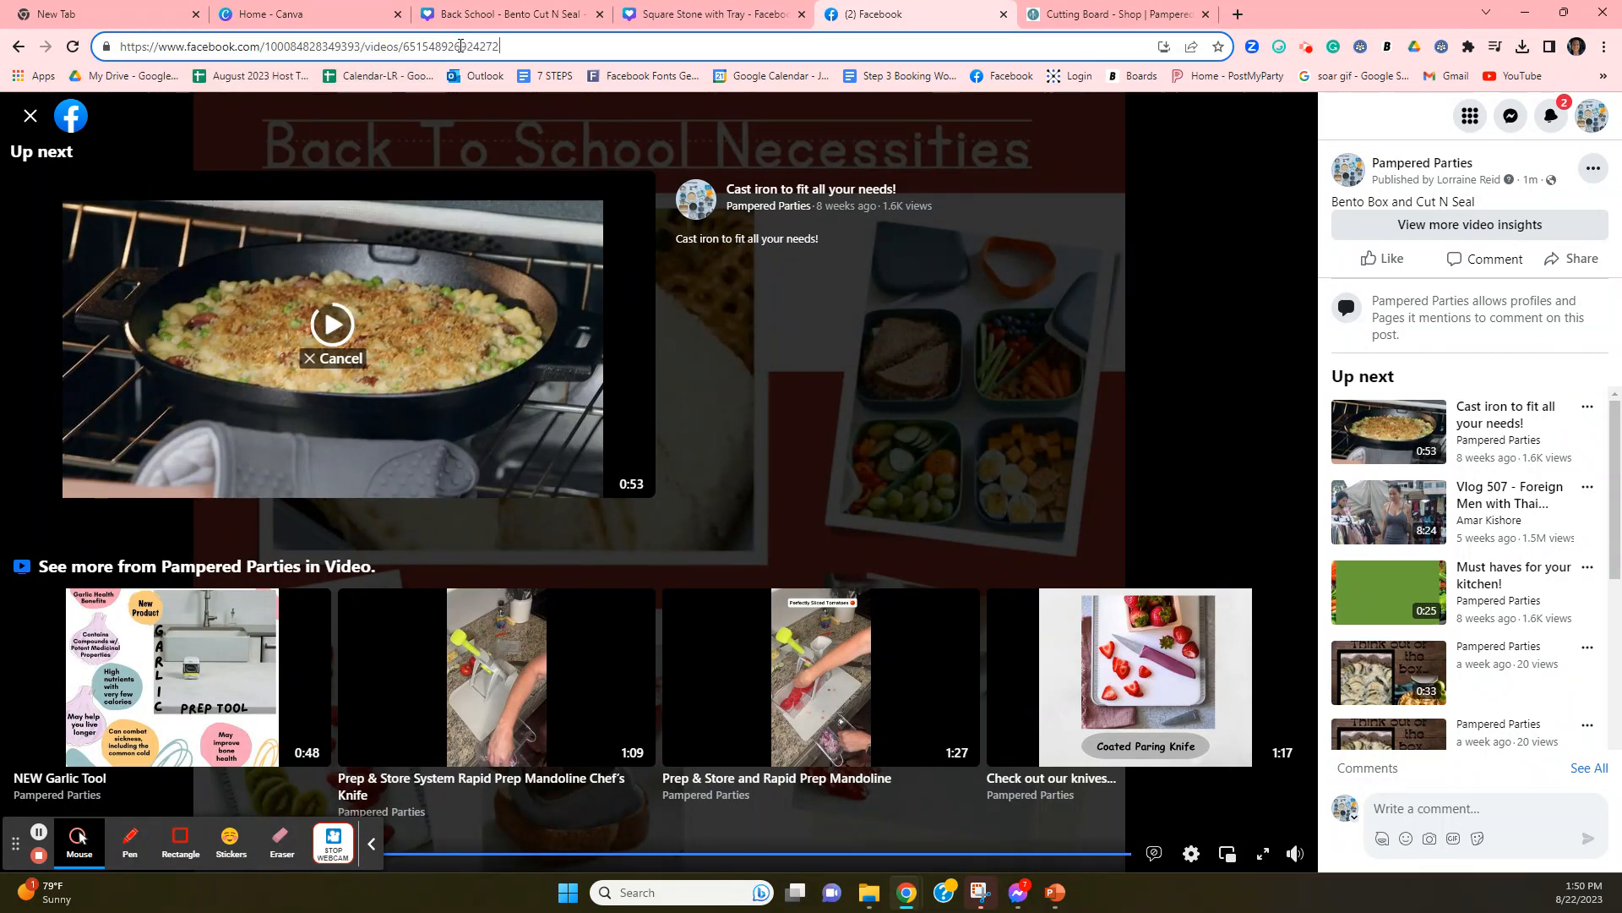
pyautogui.moveTo(501, 46); pyautogui.dragTo(16, 15)
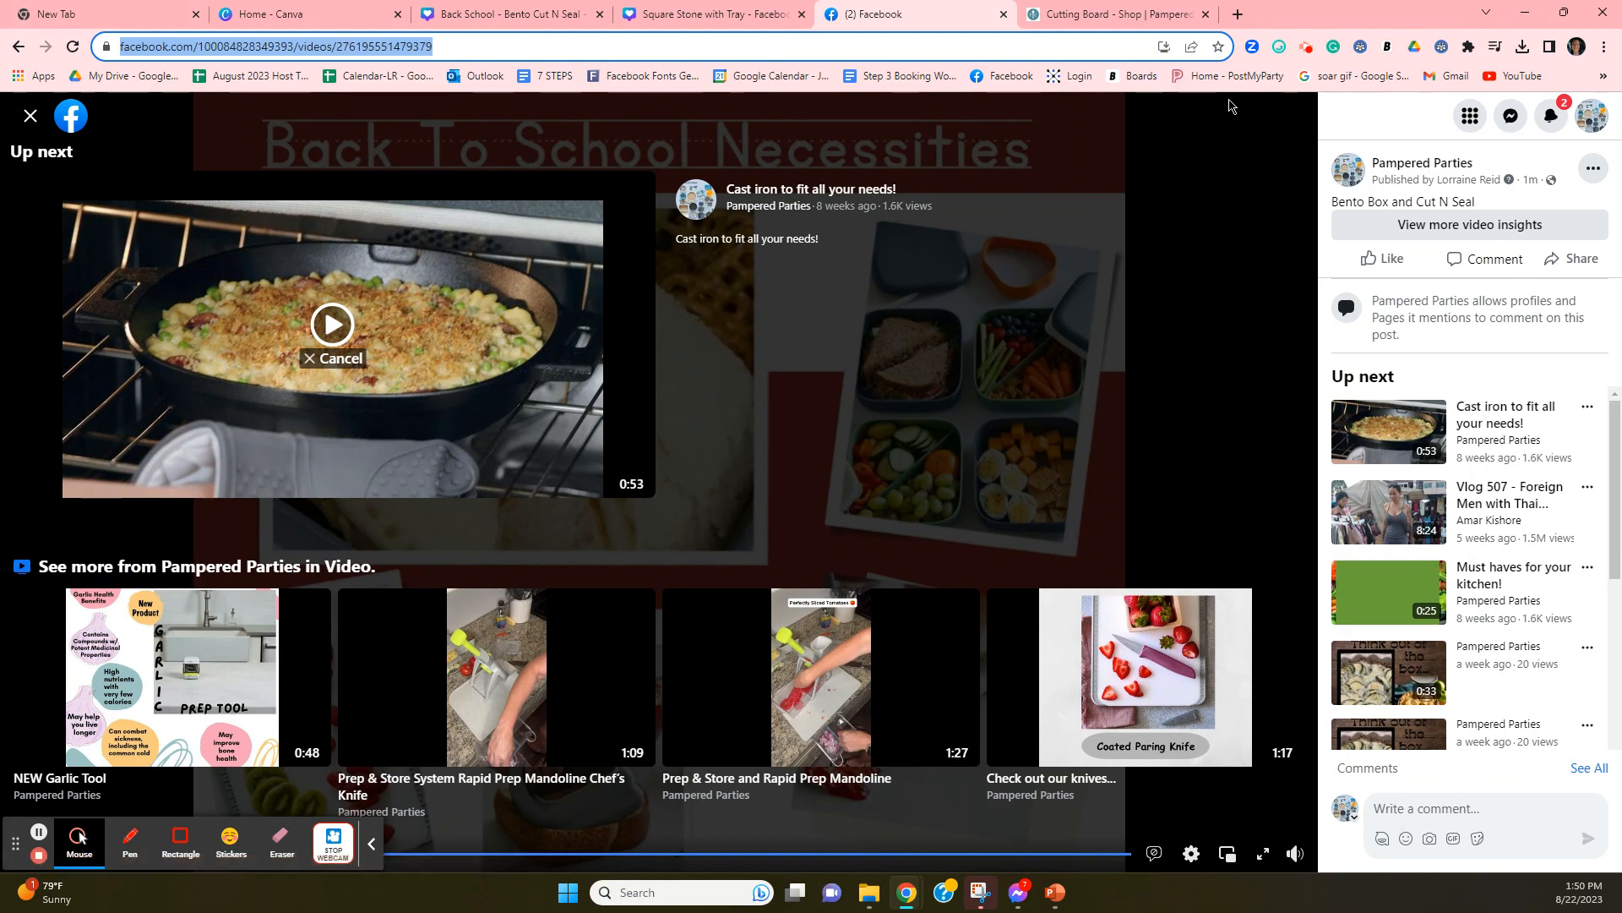
pyautogui.hotkey('ctrl', 'v')
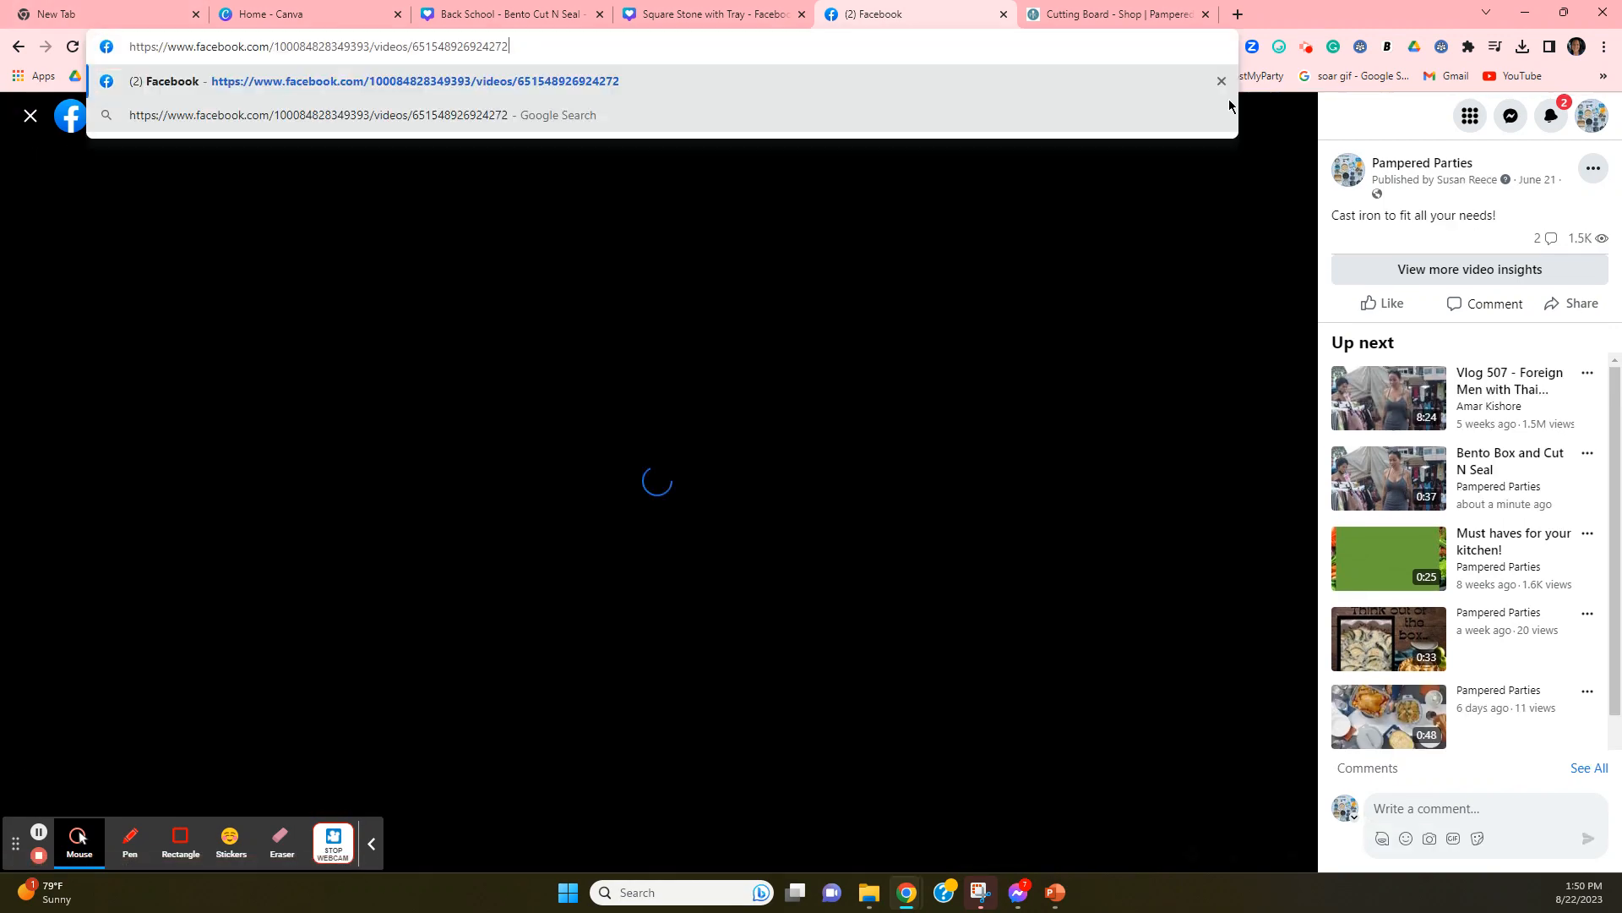
pyautogui.press('Return')
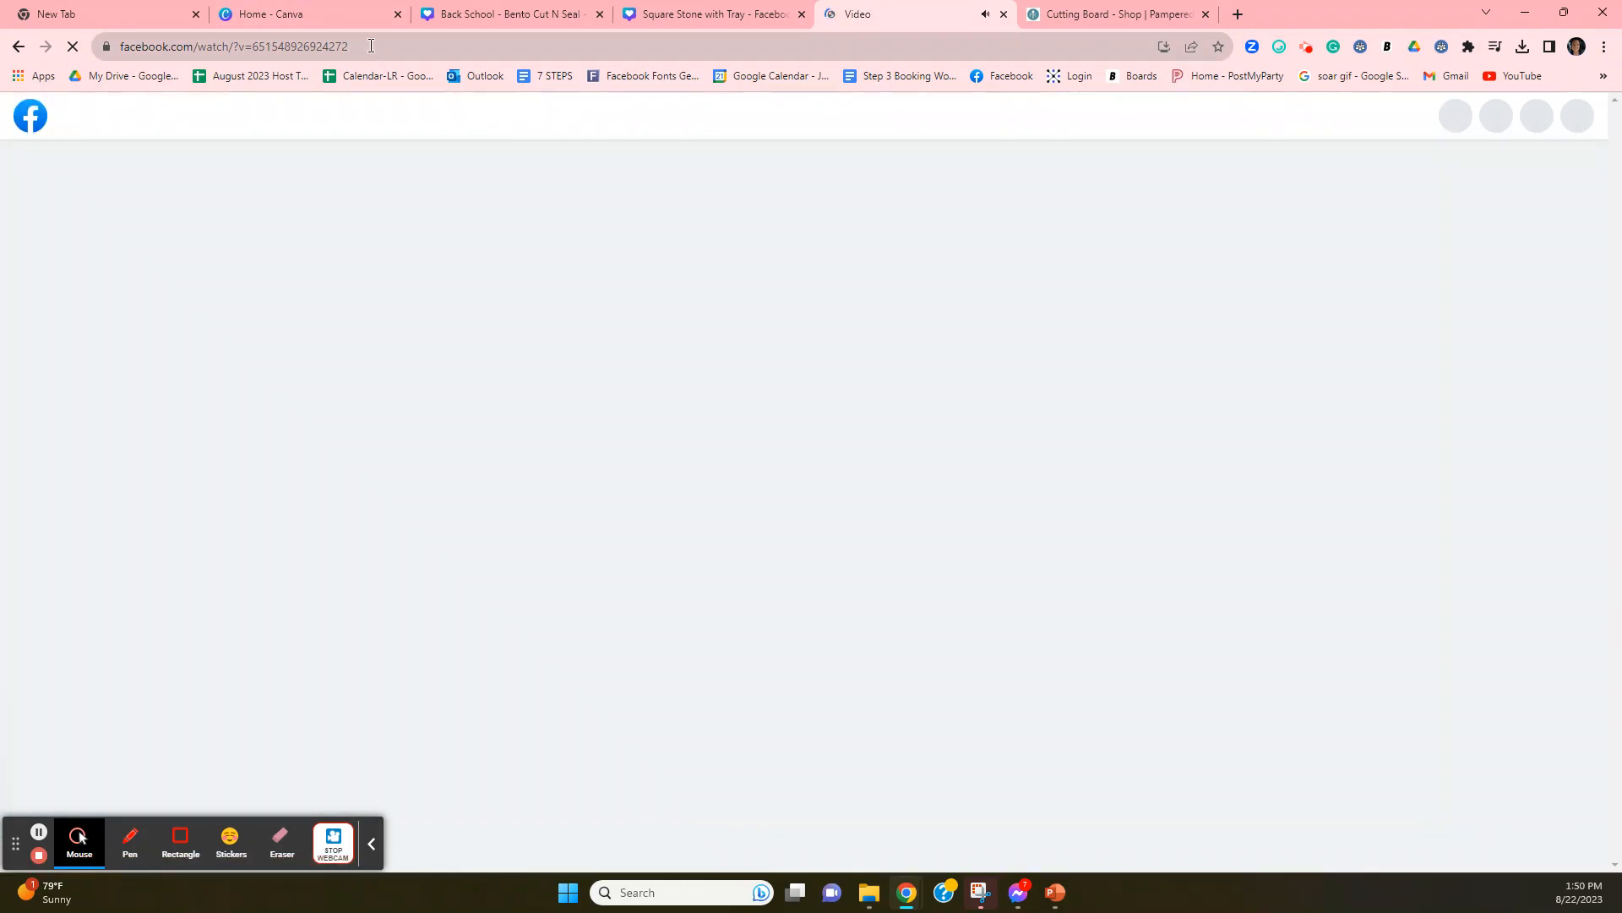
# Copy the Bento Box and Cut N Seal video's Facebook Watch web address
pyautogui.click(371, 45)
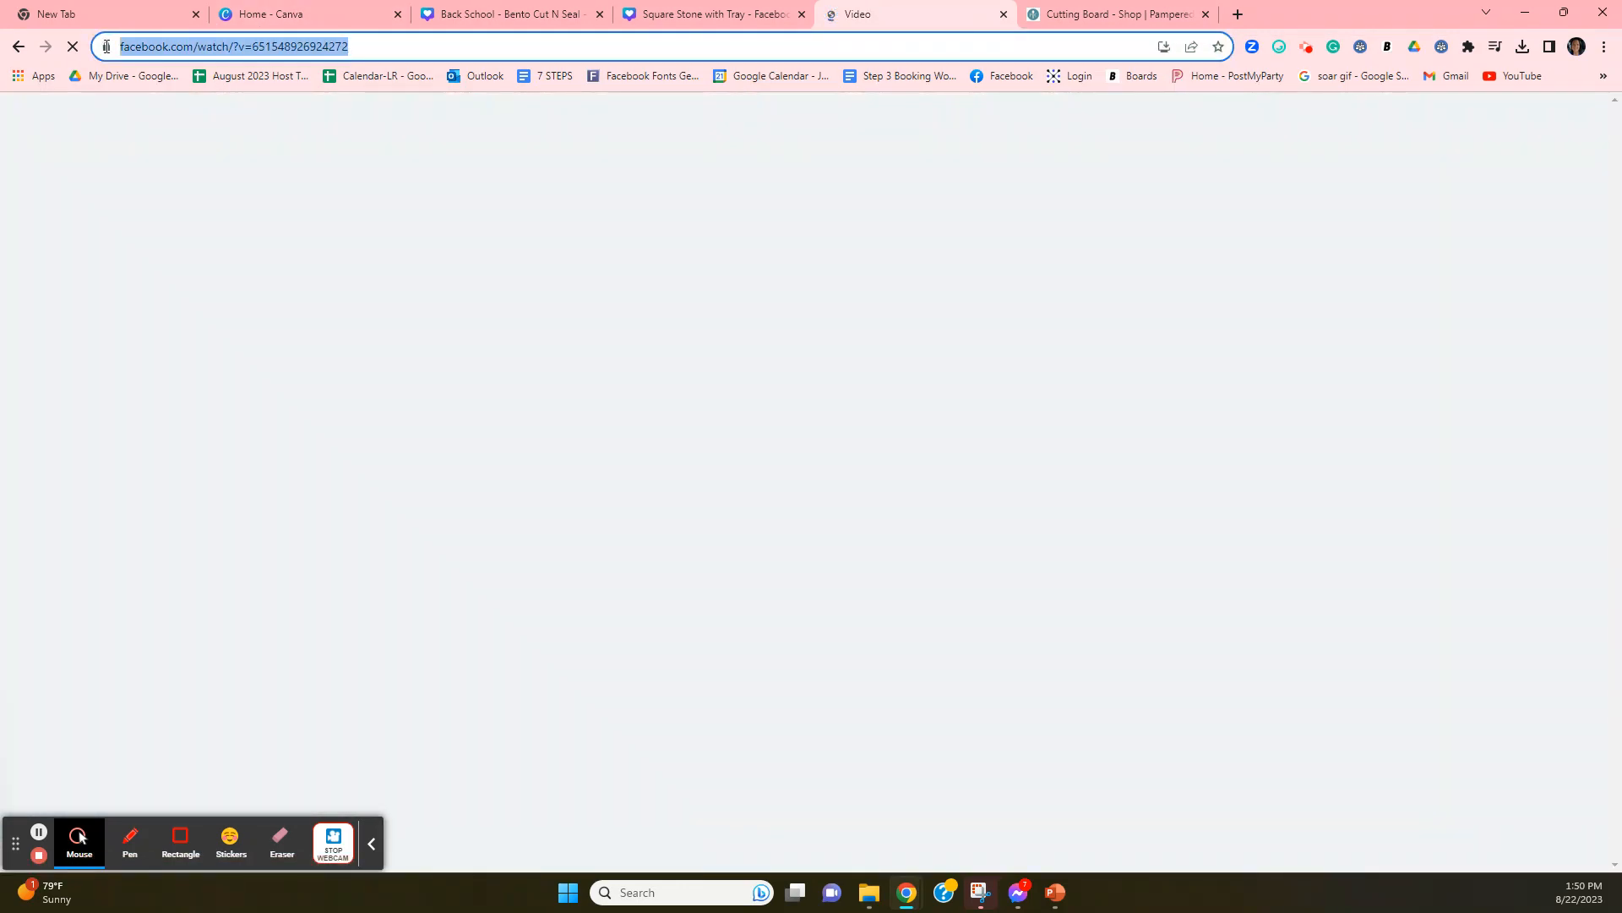
pyautogui.rightClick(234, 46)
pyautogui.click(292, 159)
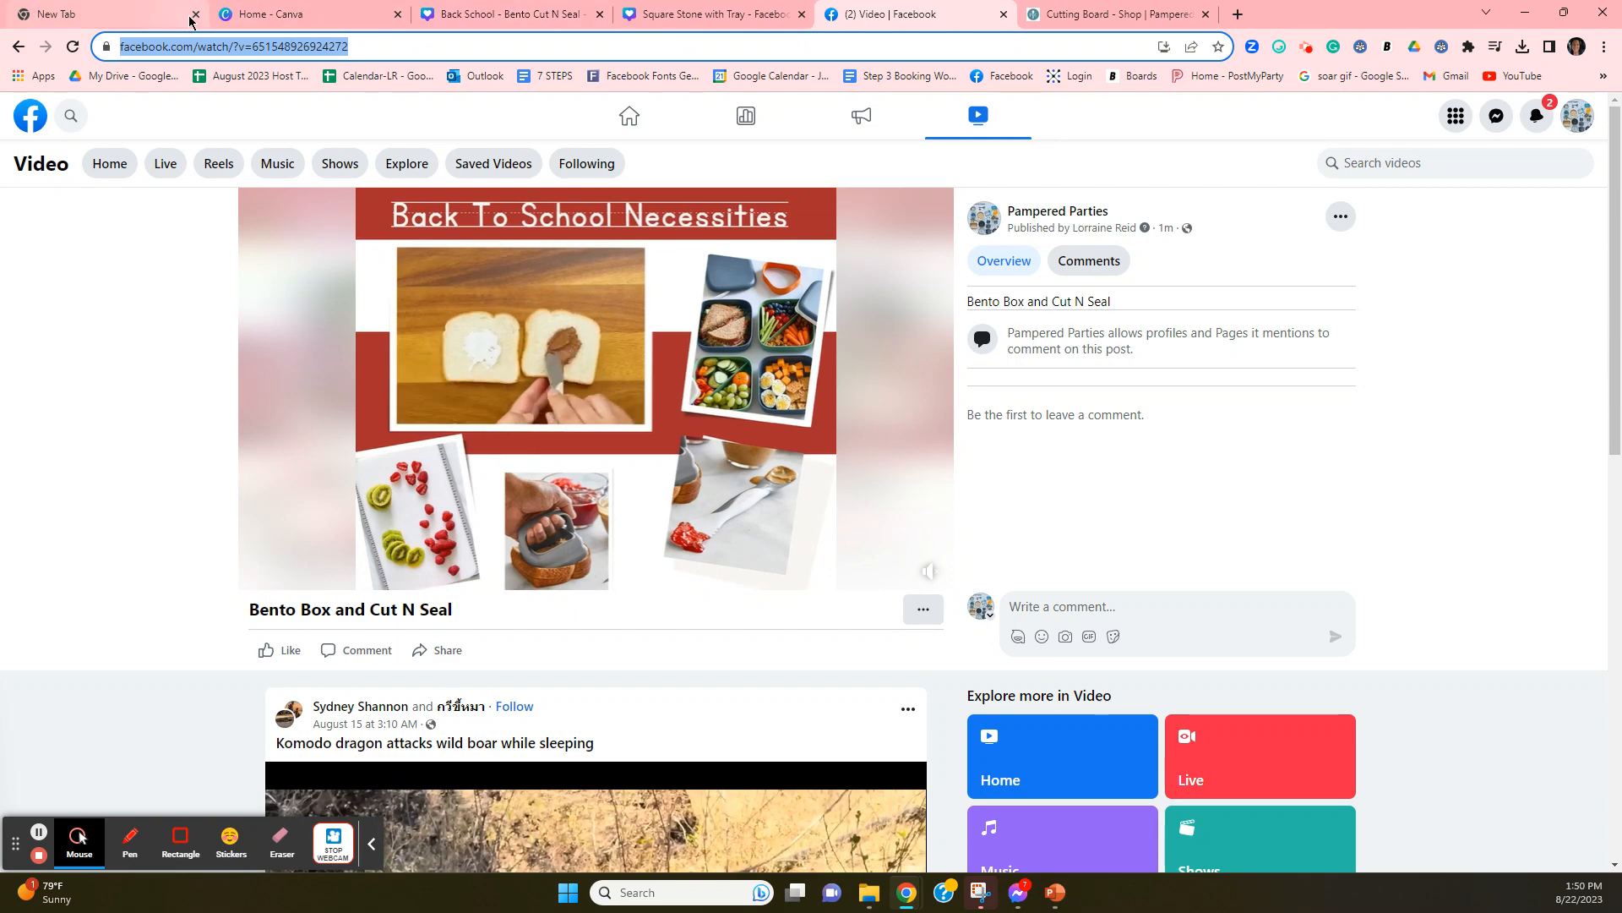
# Load postmyparty.com in place of the Square Stone with Tray design and sign in to reach the PostMyParty dashboard
pyautogui.click(678, 14)
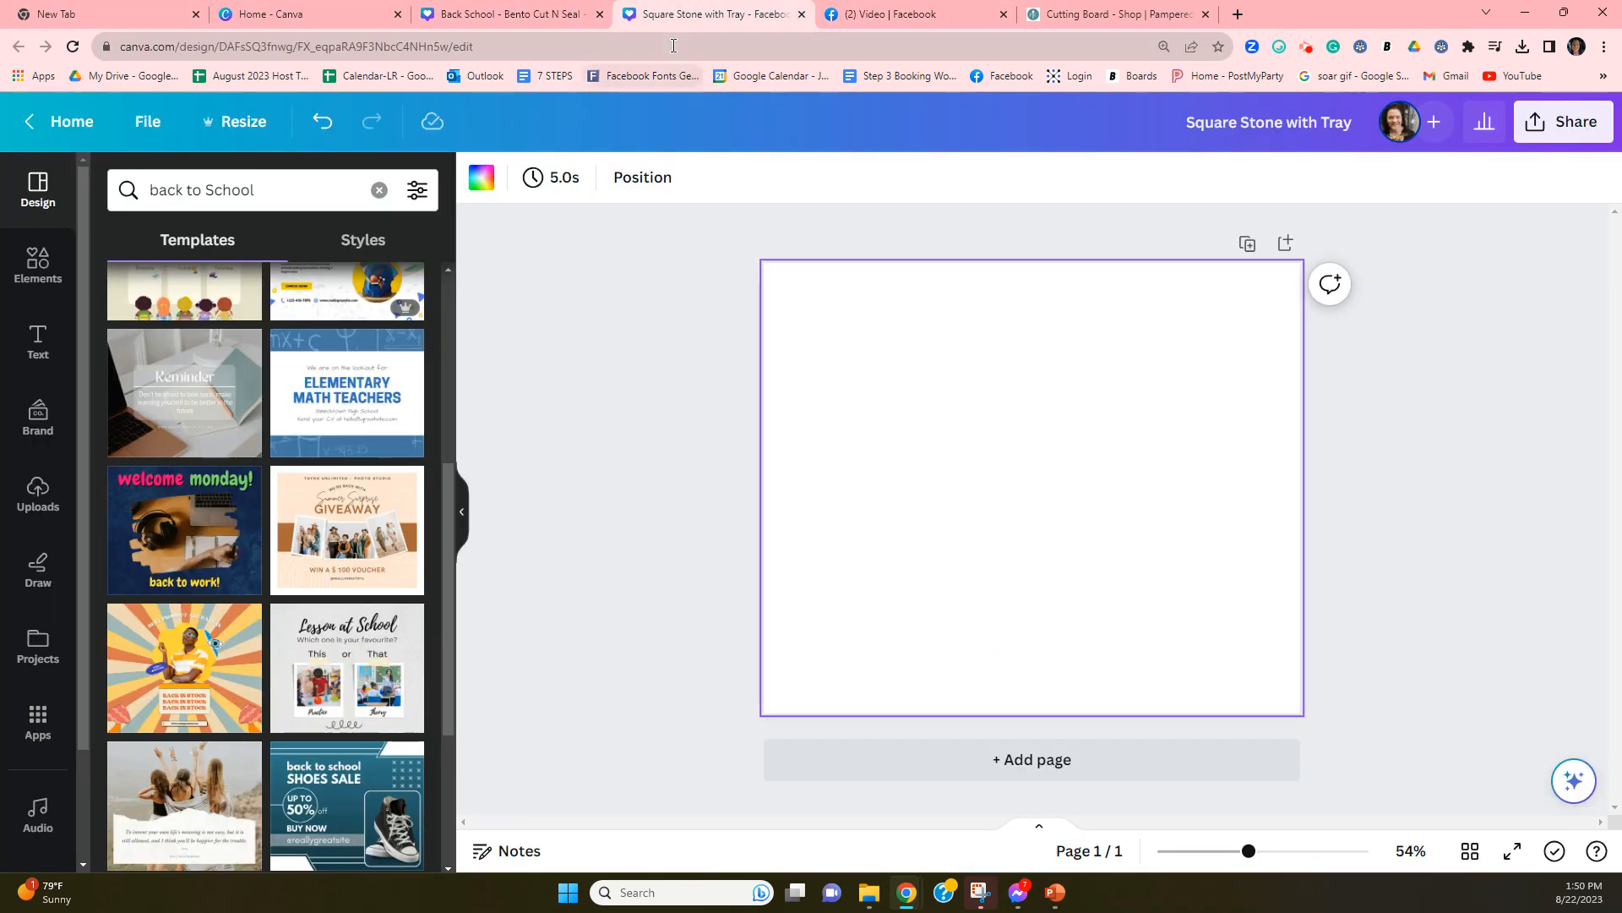
pyautogui.write('post')
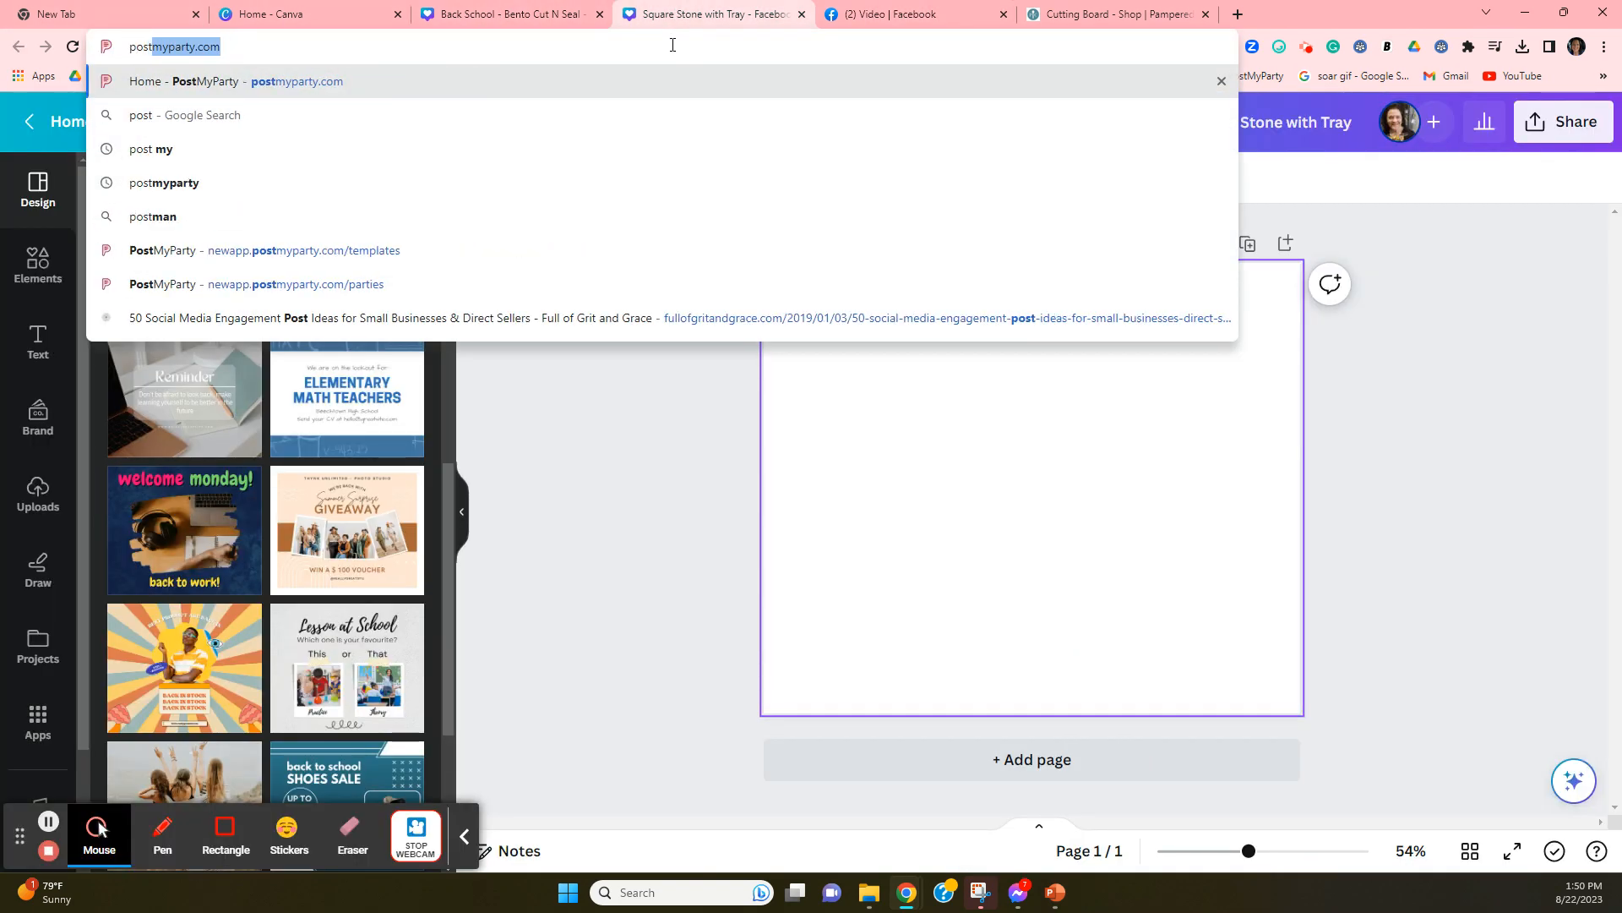
pyautogui.press('Return')
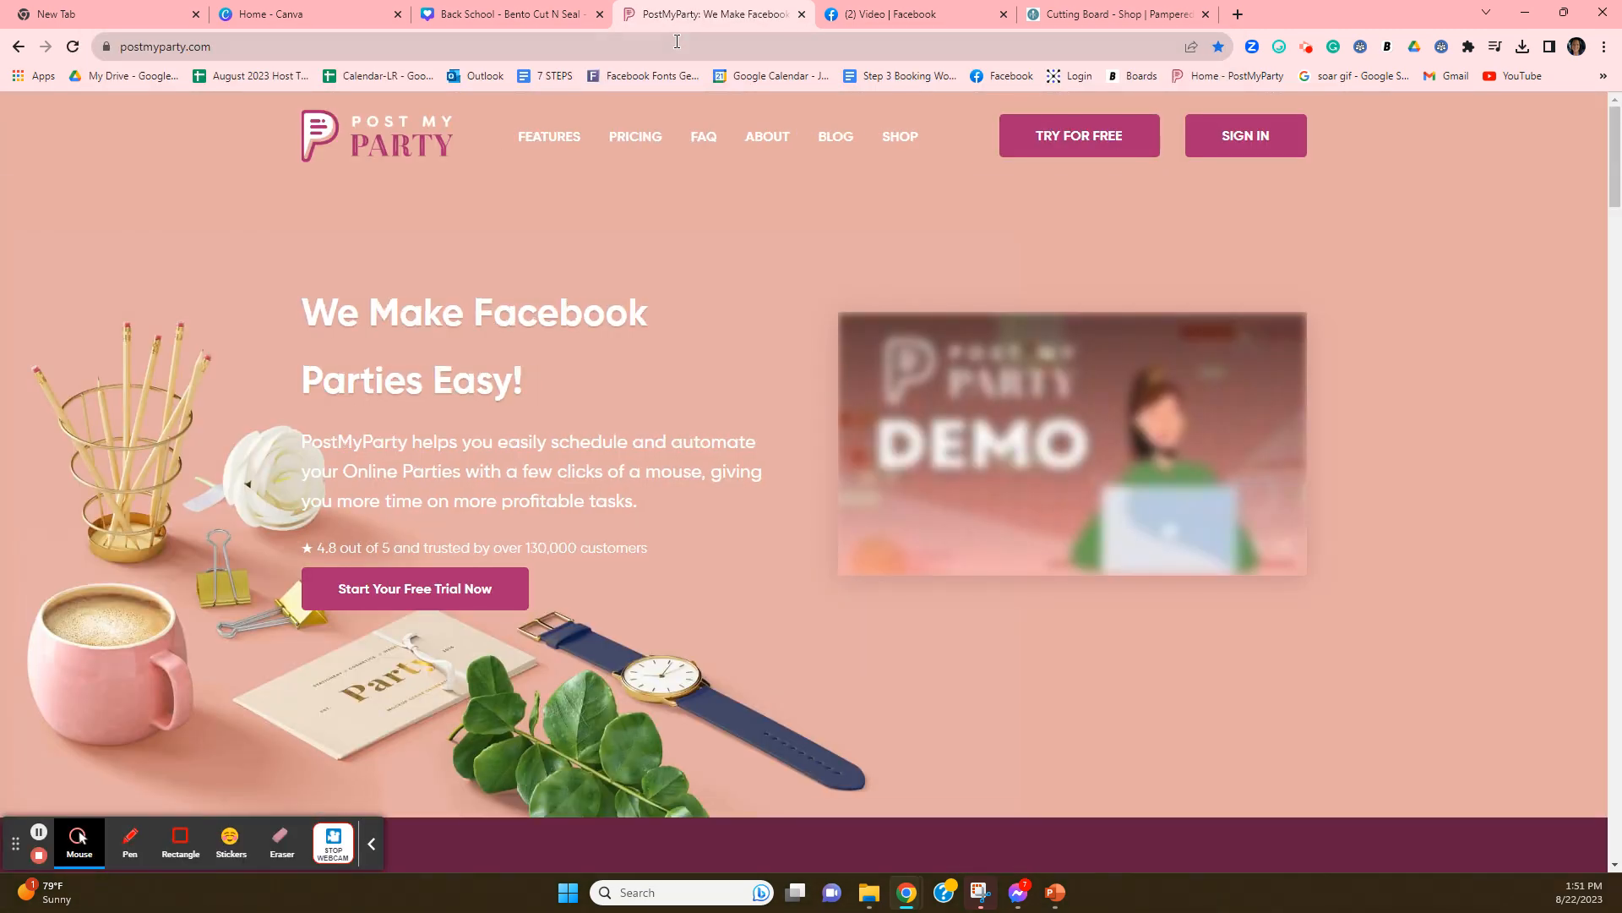
pyautogui.click(1226, 135)
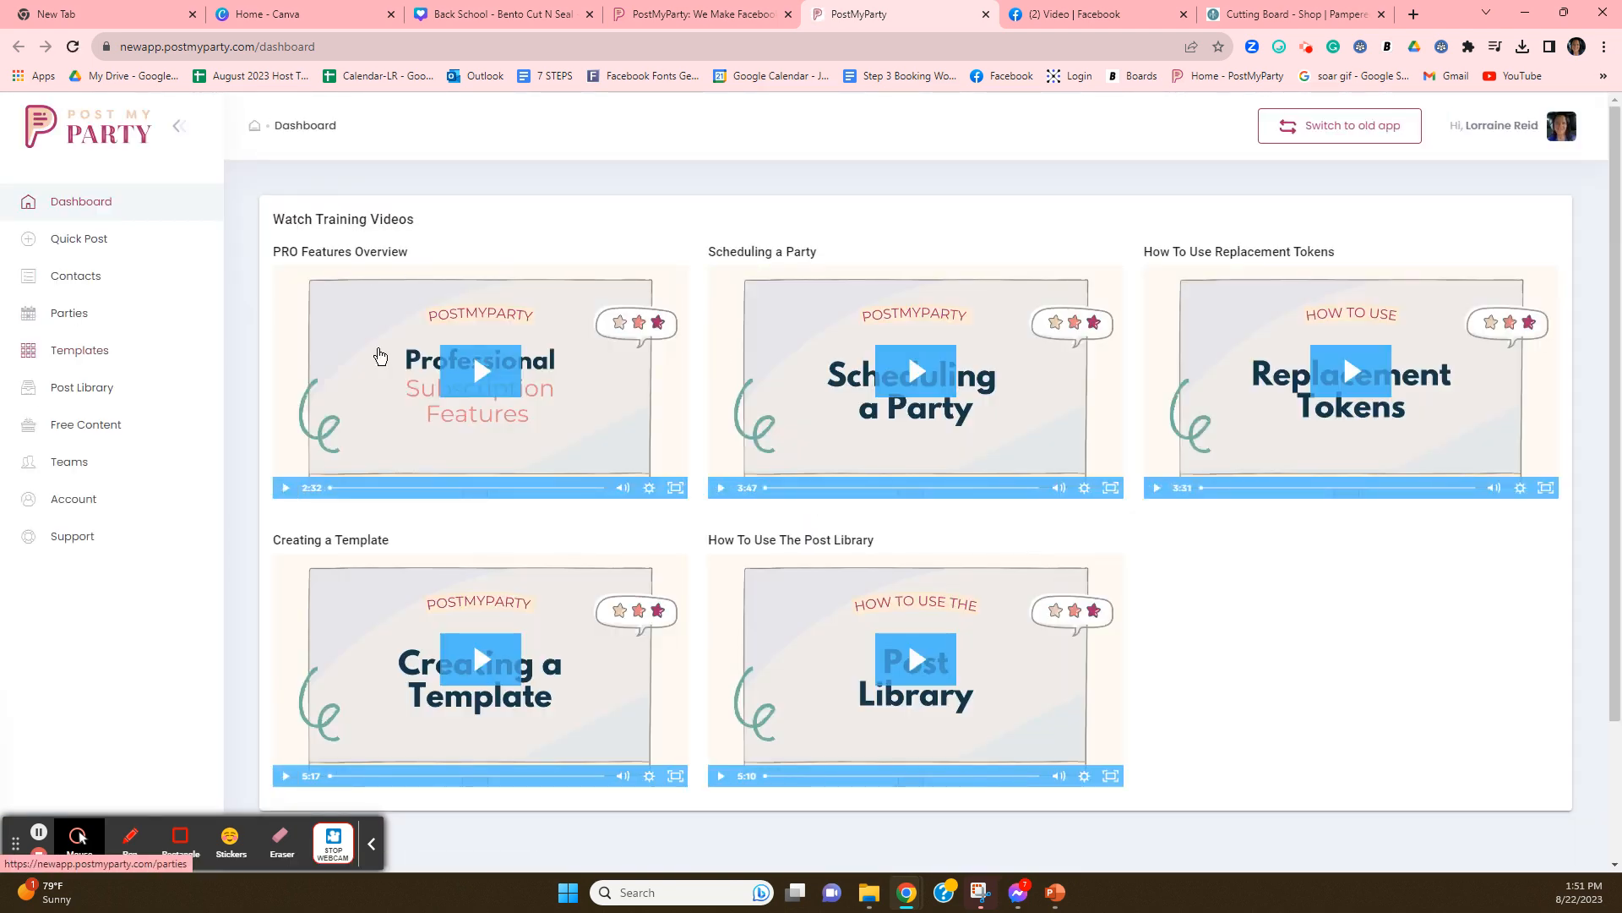
# Bring up the Director Resources Links spreadsheet, maximize its window, and search for "link" to locate the Template Video Links entry
pyautogui.moveTo(1621, 138); pyautogui.dragTo(693, 156)
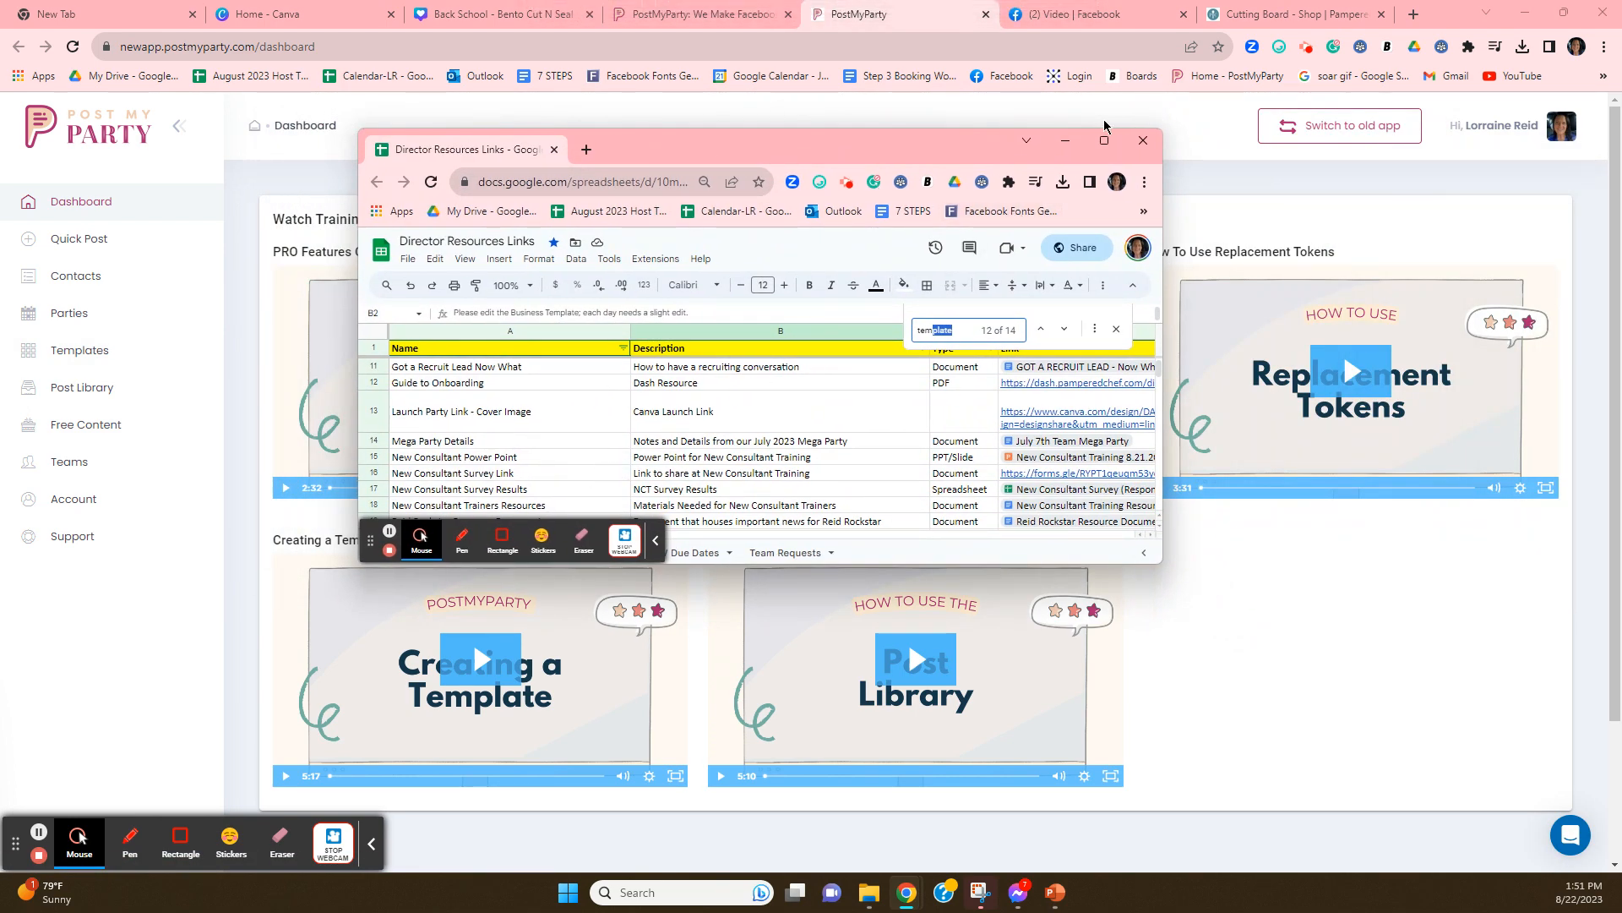
pyautogui.click(1104, 140)
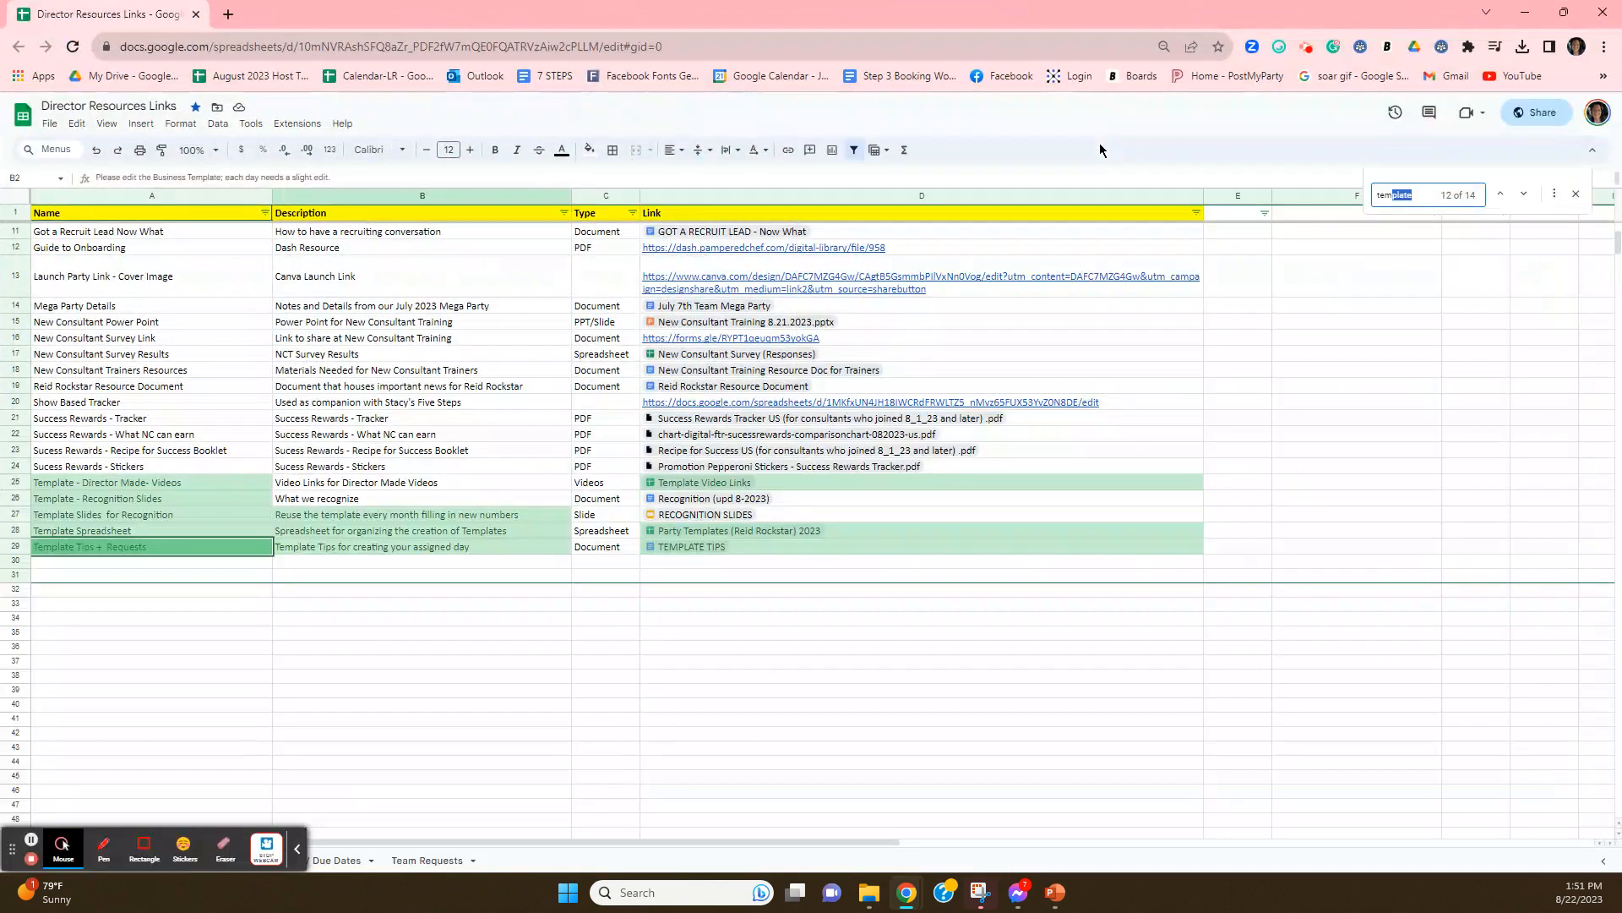
pyautogui.click(223, 387)
pyautogui.hotkey('ctrl', 'f')
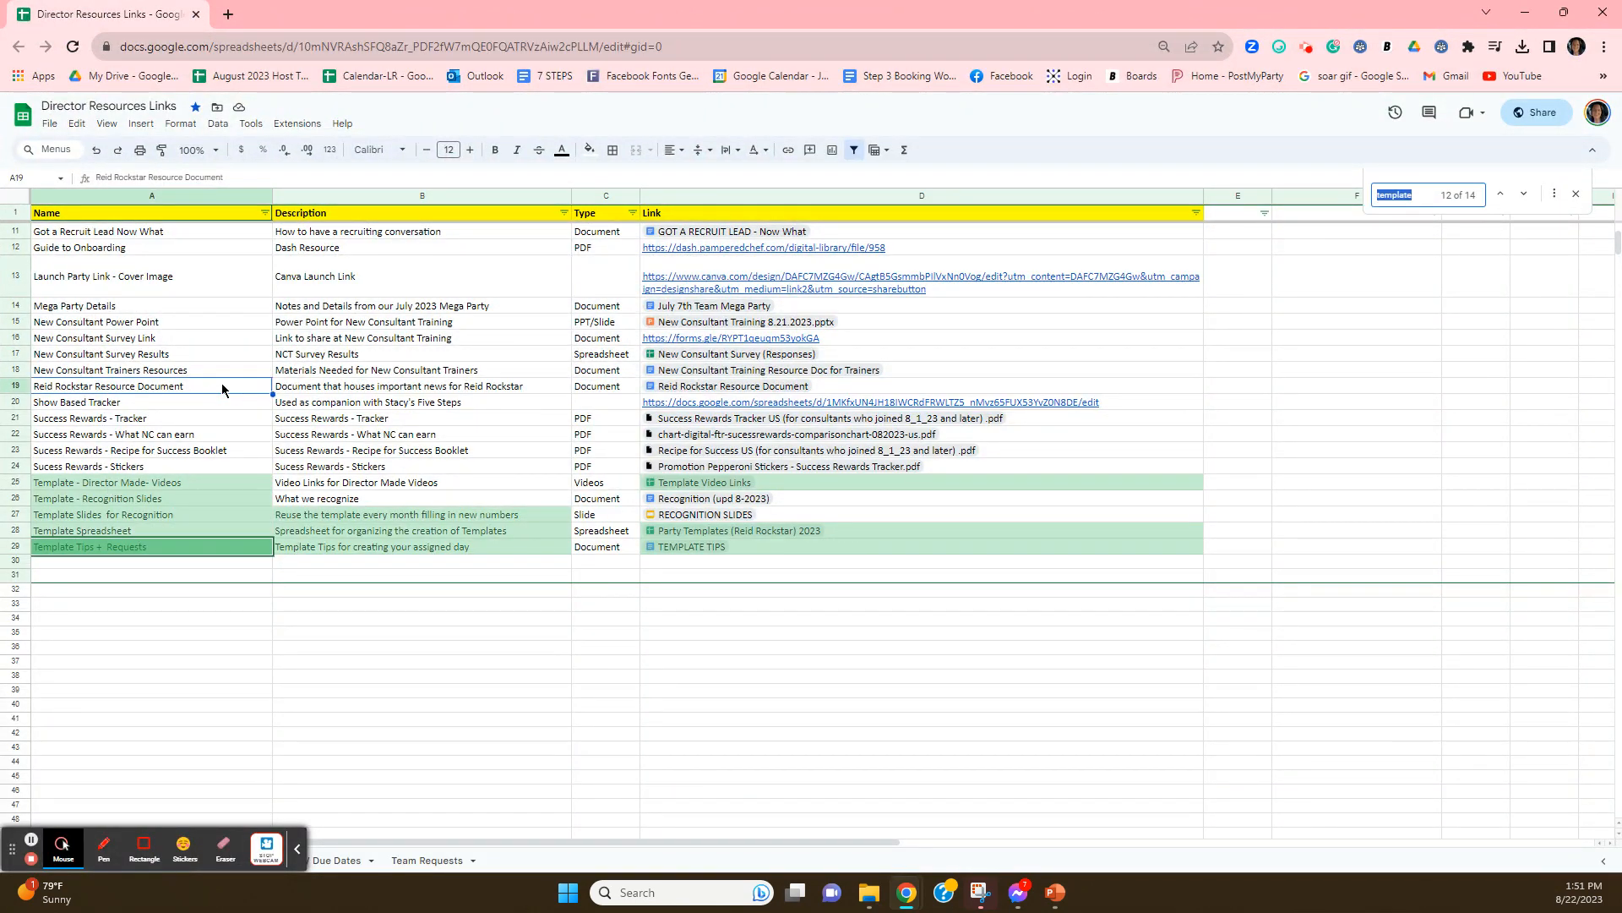
pyautogui.write('link')
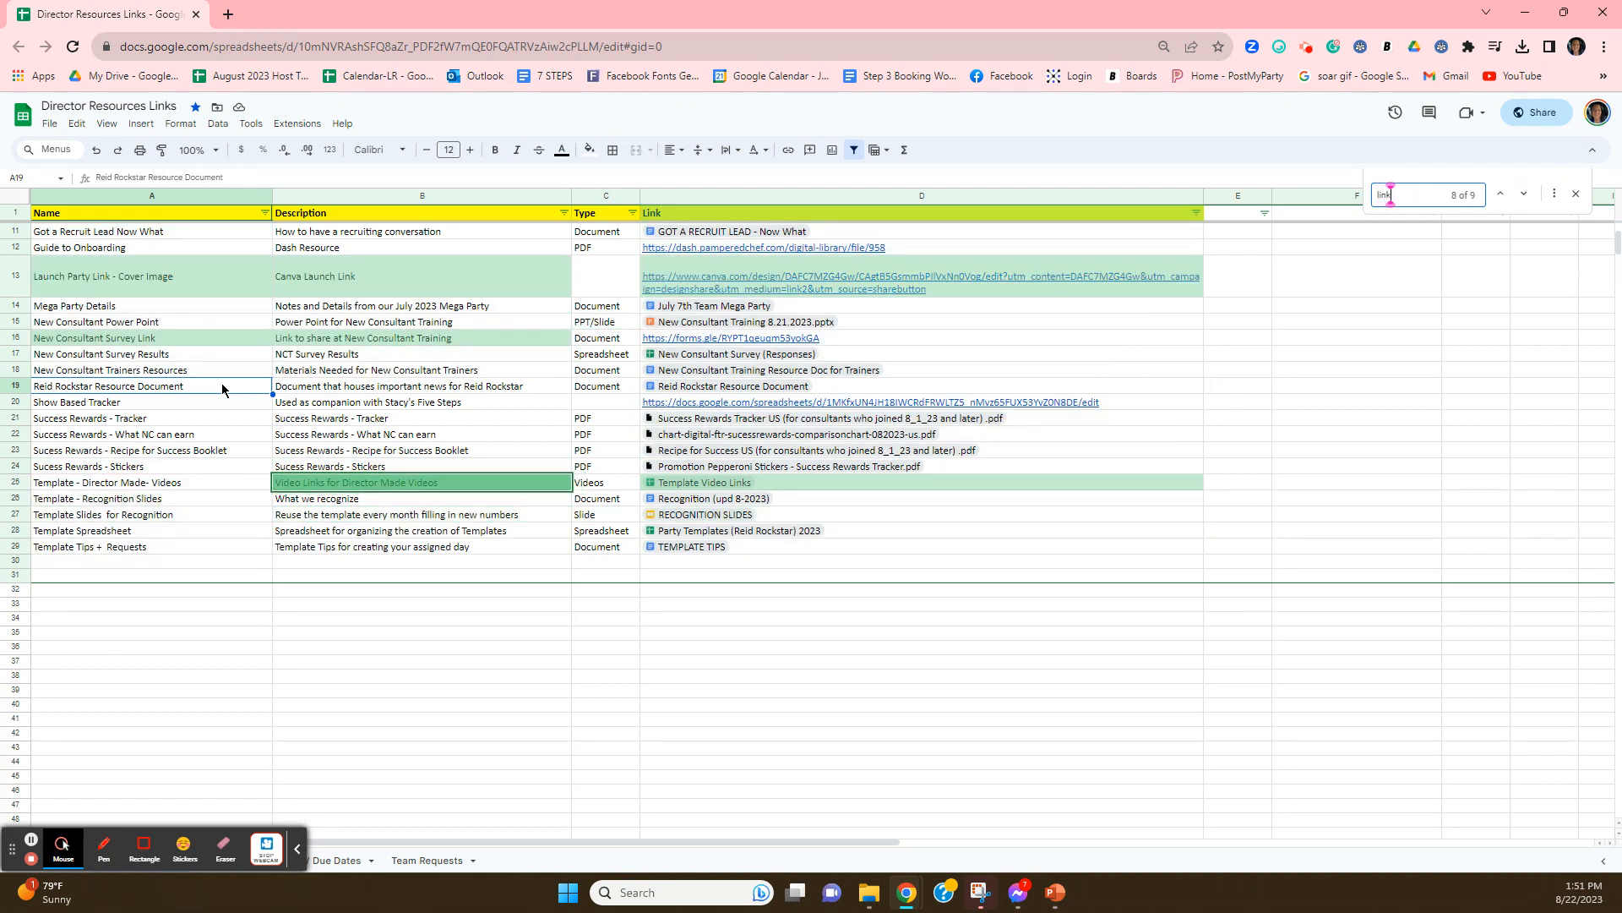
pyautogui.click(1525, 196)
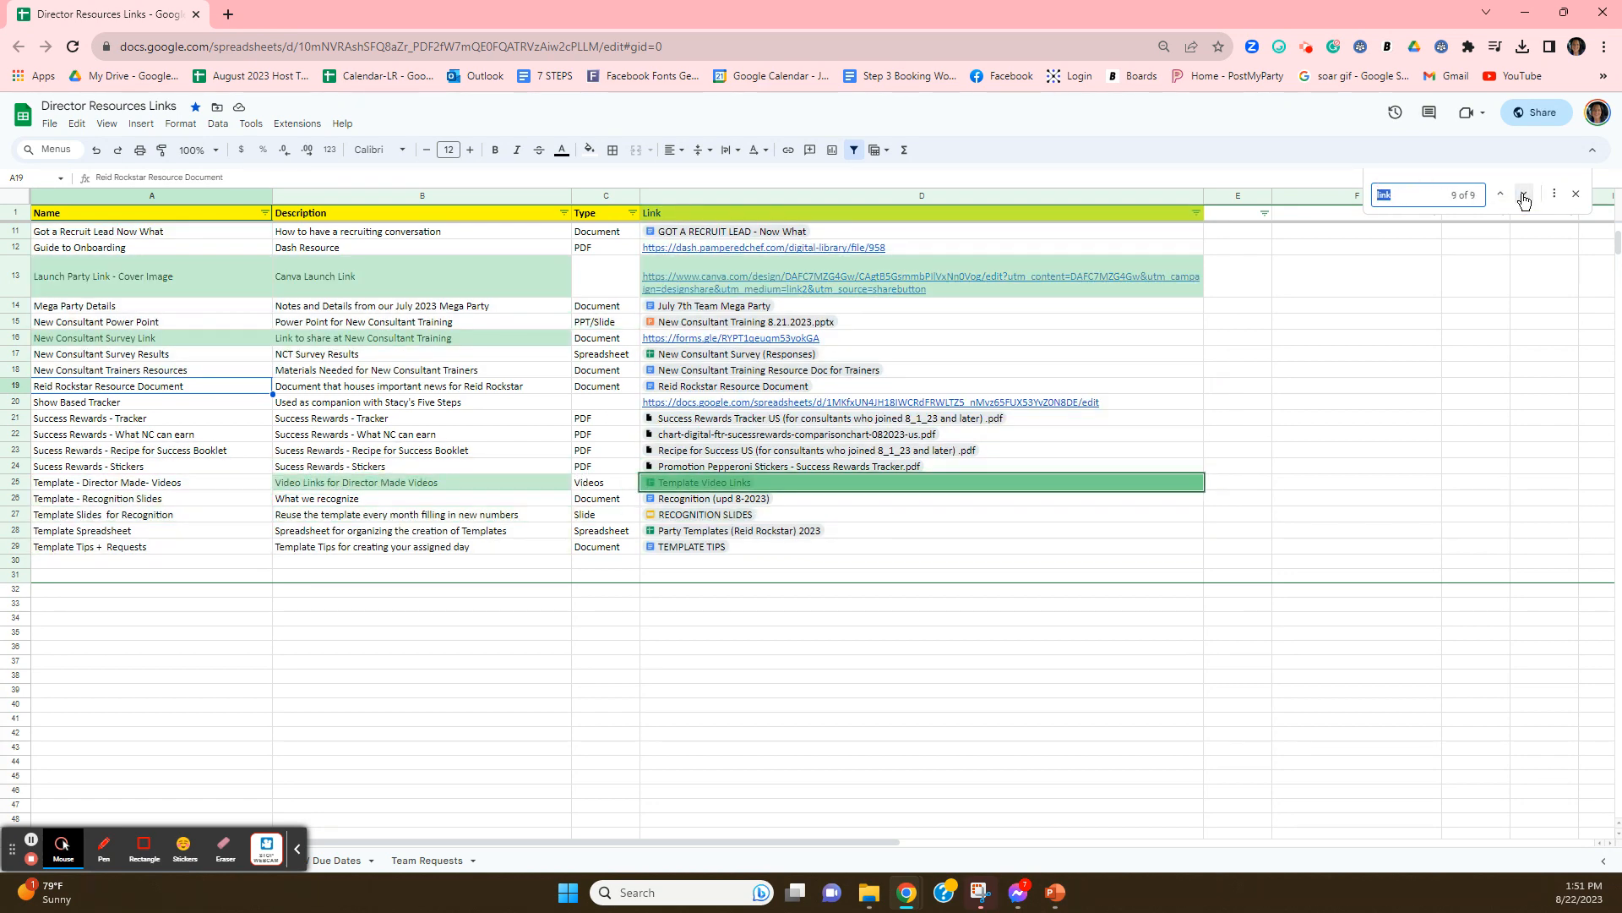
# Open the linked Template Video Links spreadsheet from the Template - Director Made- Videos row
pyautogui.click(725, 486)
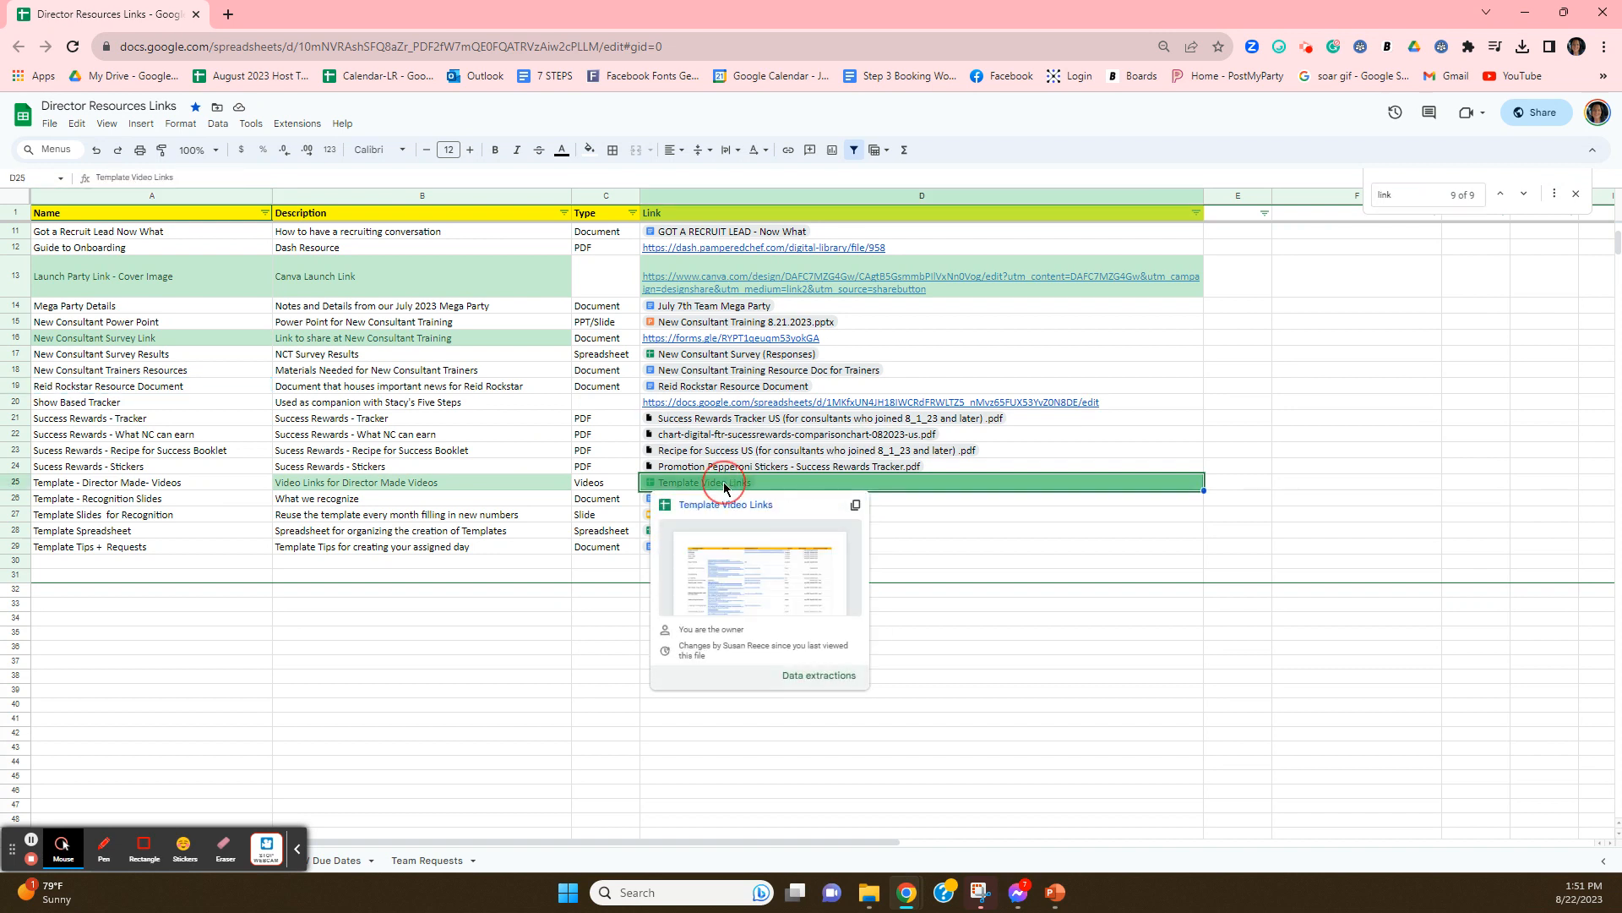
pyautogui.doubleClick(725, 487)
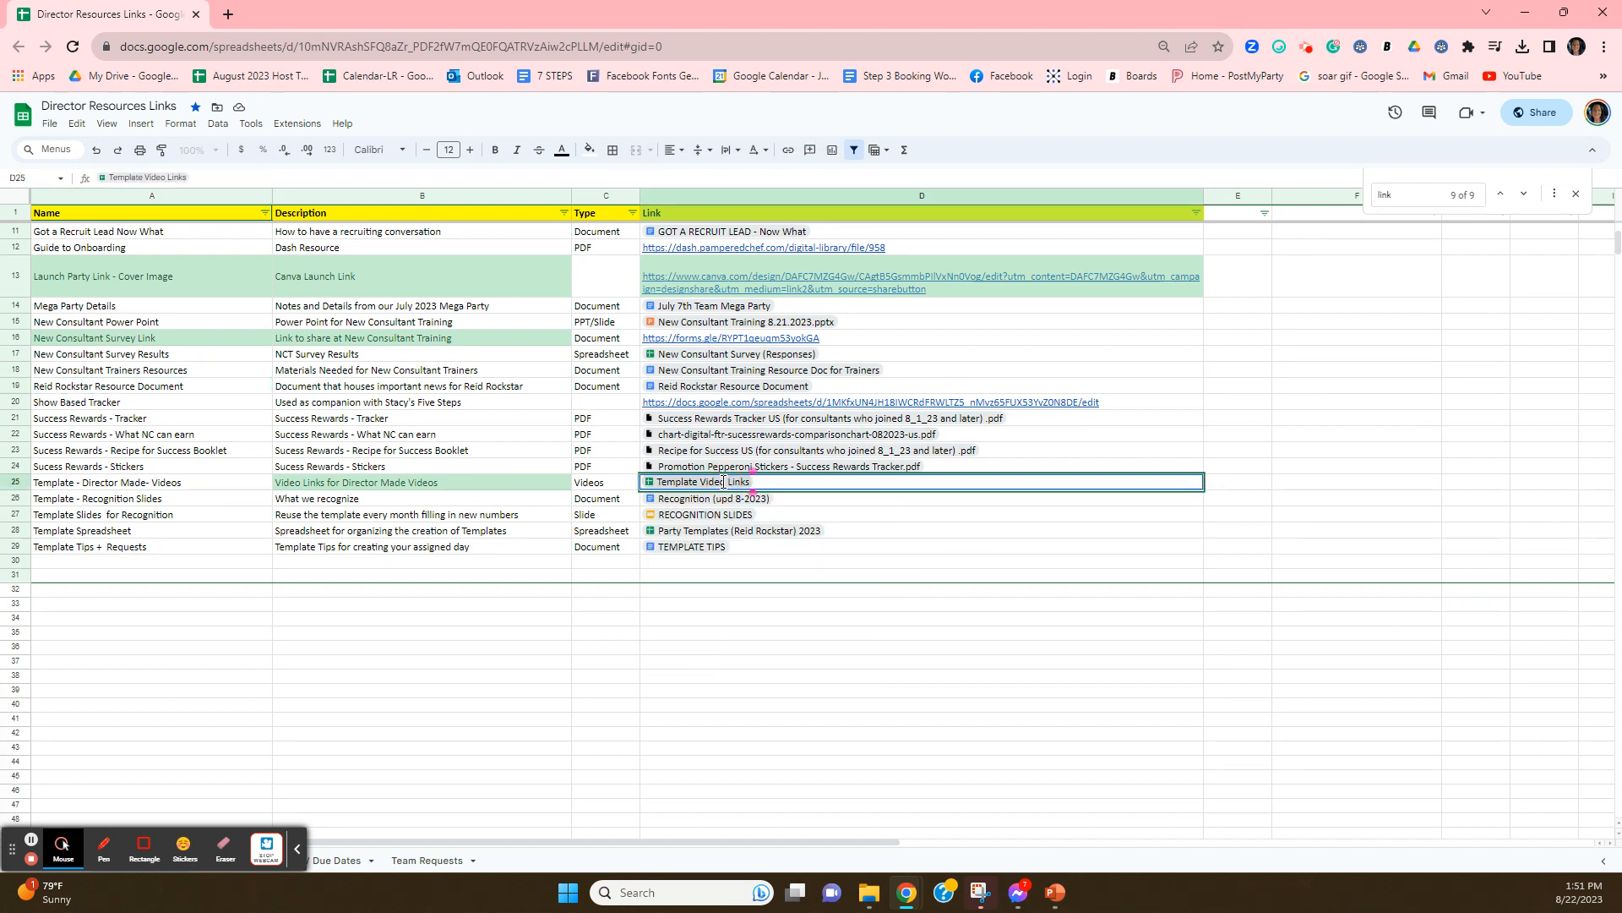
pyautogui.moveTo(723, 483)
pyautogui.click(740, 564)
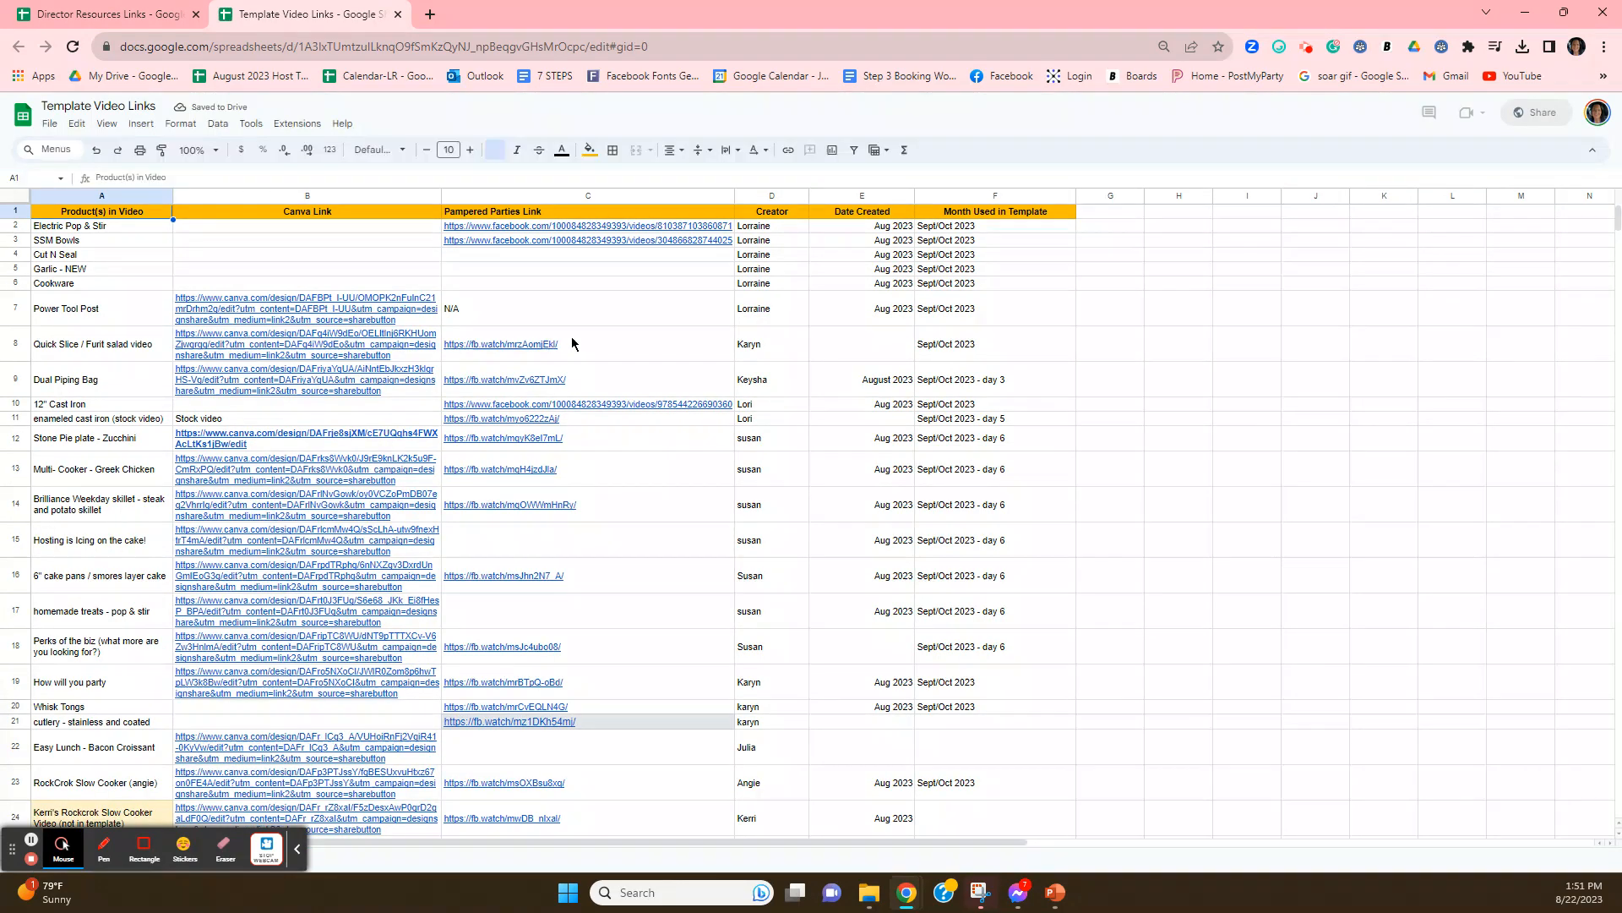
# Enter "Bento Box and Cut N Seal" as the product in the first empty row below the existing videos
pyautogui.scroll(-1, 349, 364)
pyautogui.scroll(-5, 350, 364)
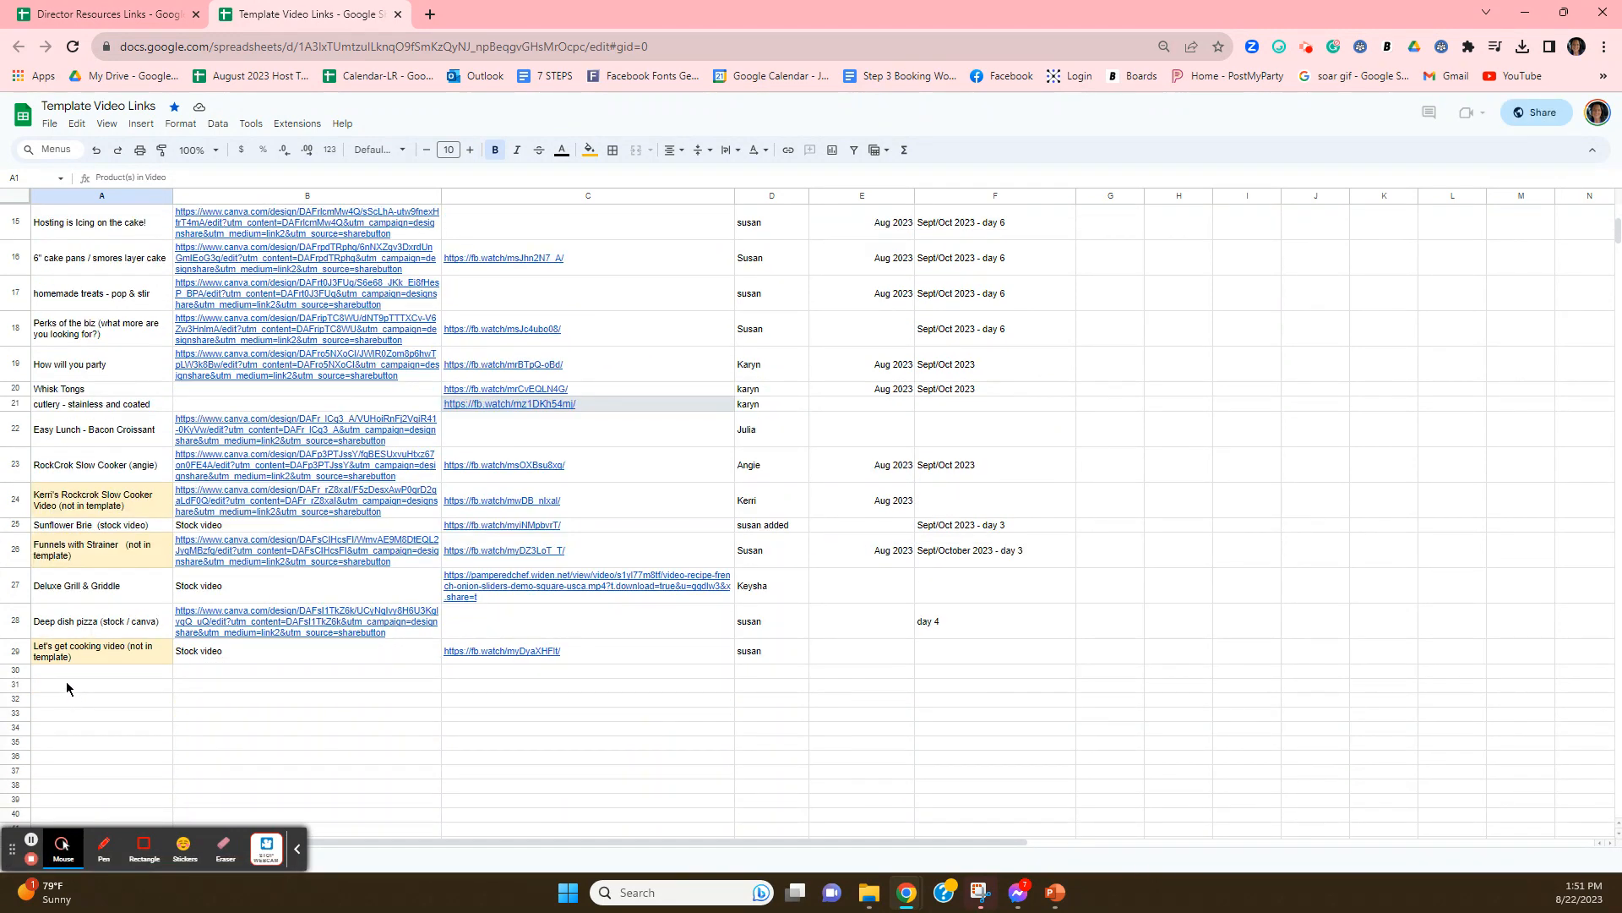
pyautogui.click(67, 689)
pyautogui.click(59, 670)
pyautogui.doubleClick(59, 667)
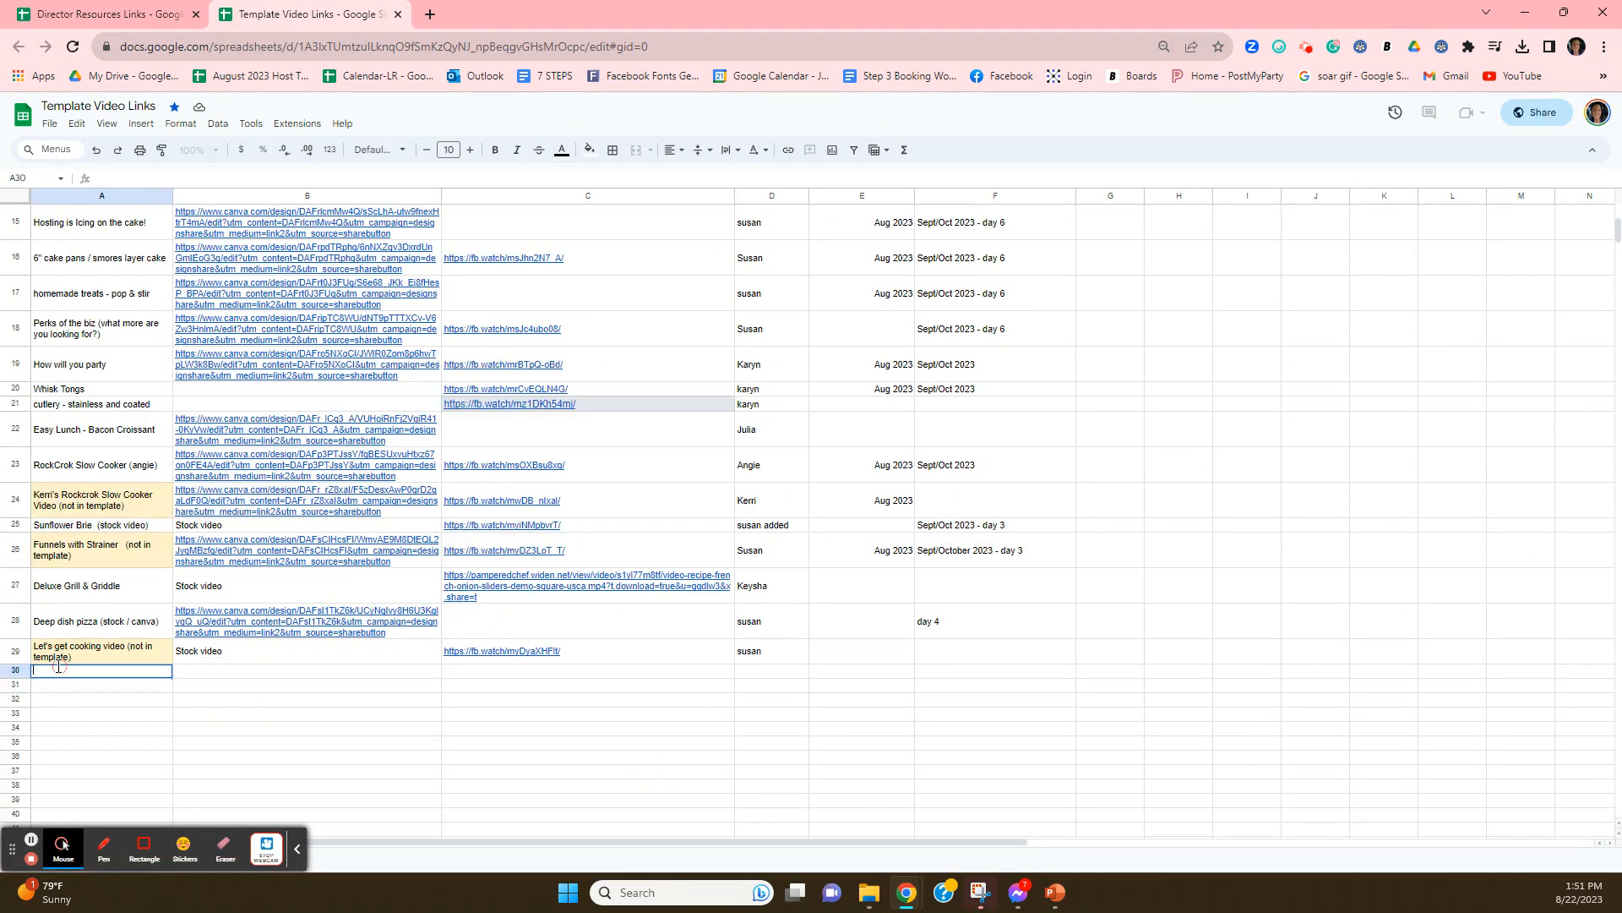
pyautogui.write('Bento Box and Cut N Seal')
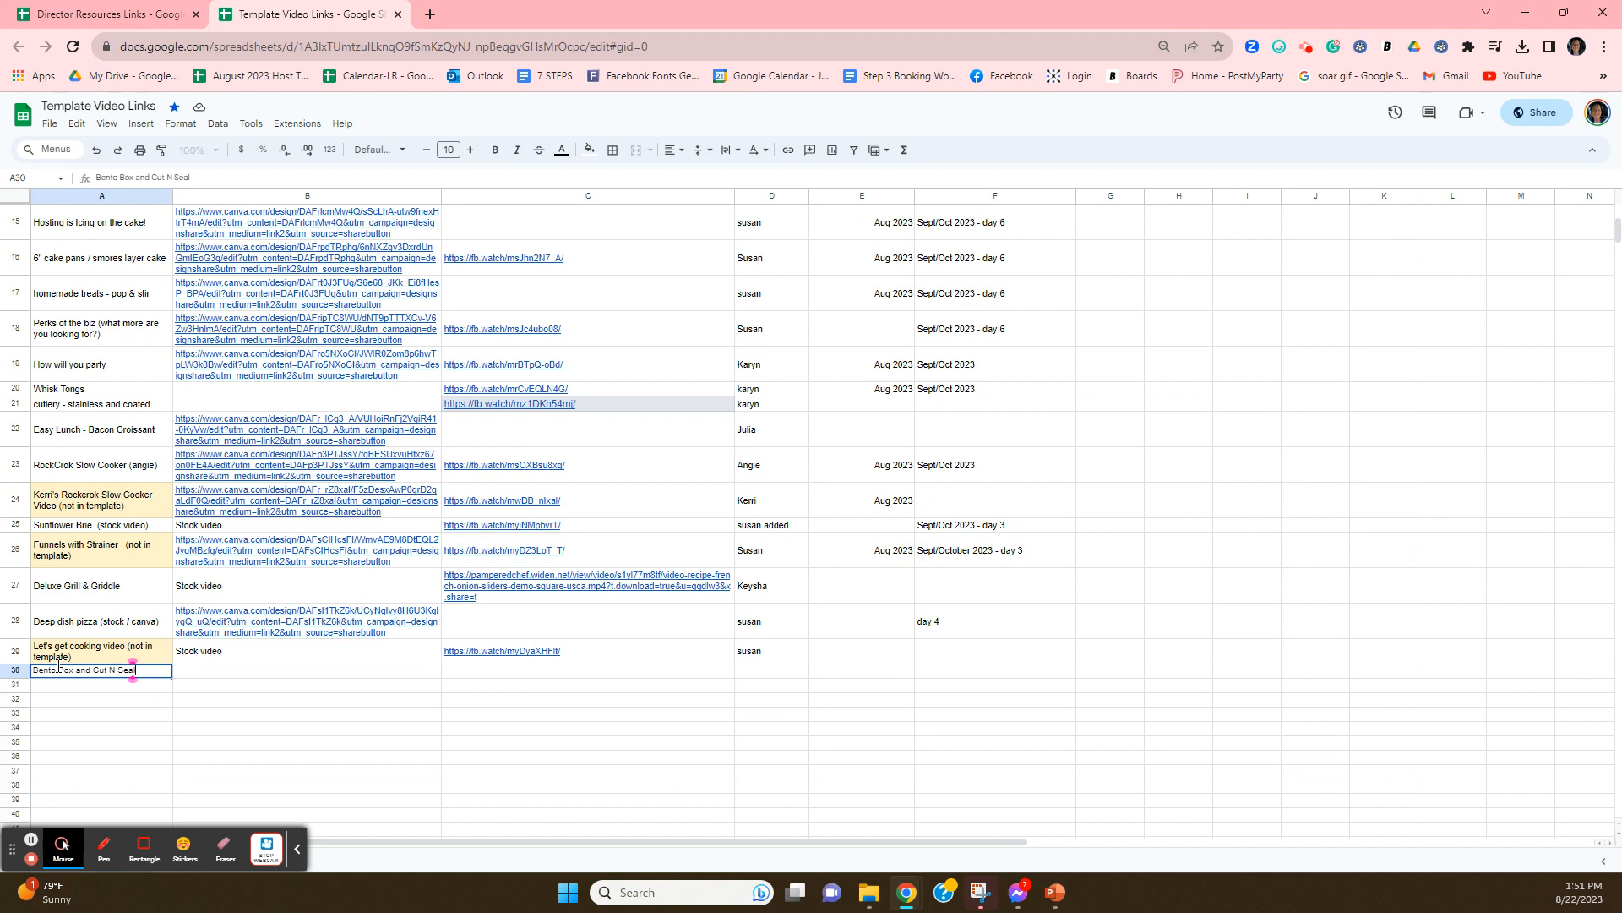
# Paste the copied Facebook Watch address as the Pampered Parties Link for Bento Box and Cut N Seal
pyautogui.press('Tab')
pyautogui.press('Tab')
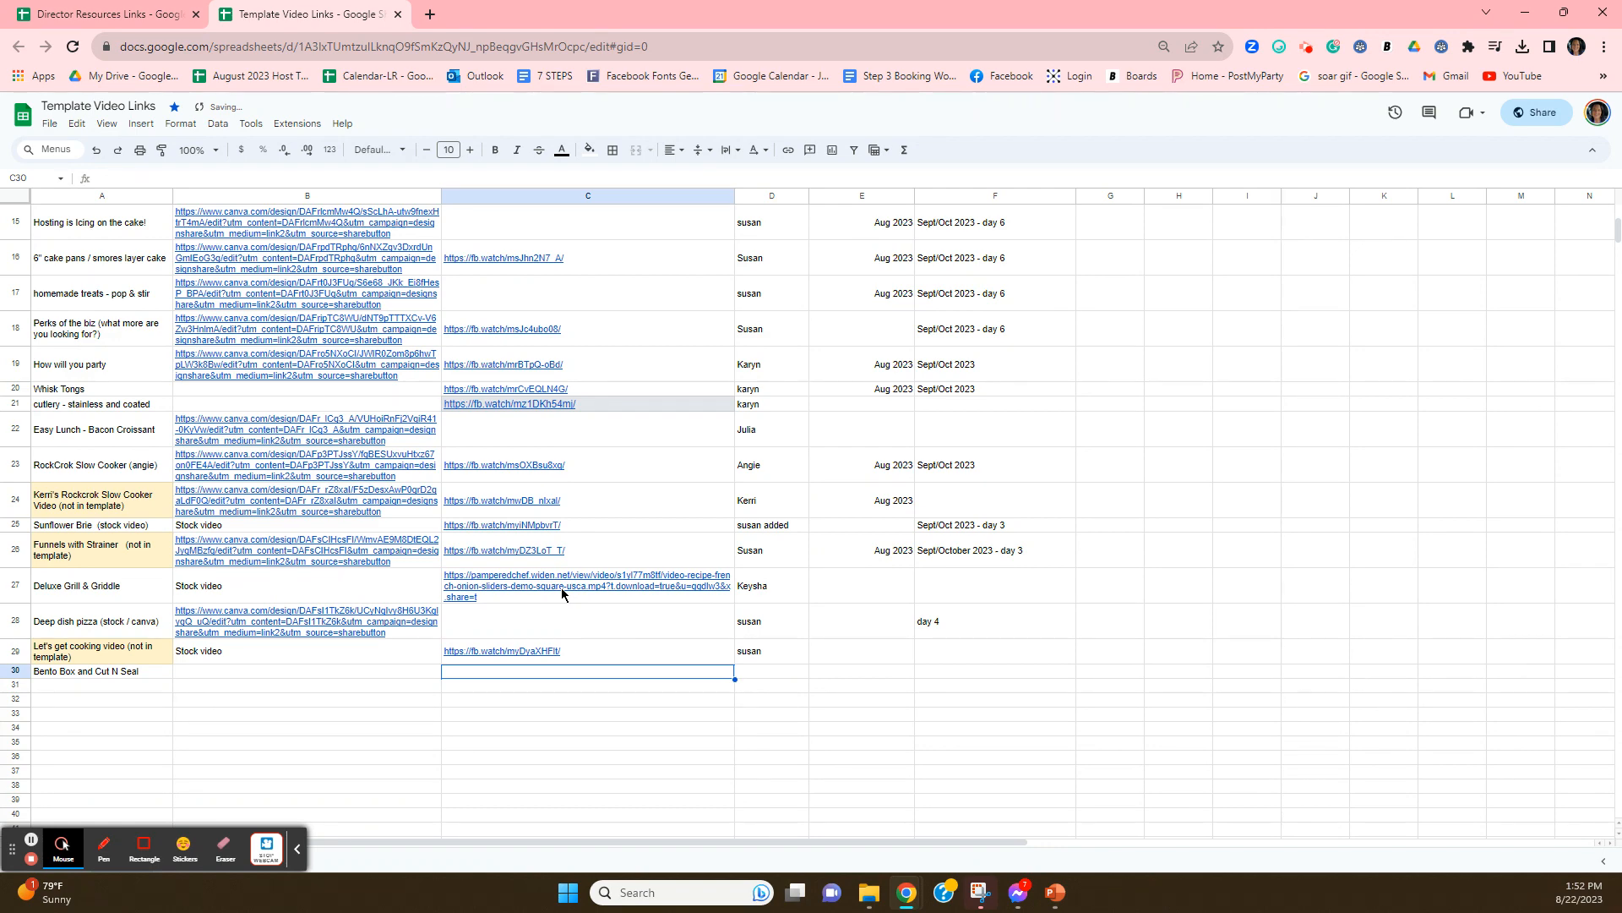
pyautogui.hotkey('ctrl', 'v')
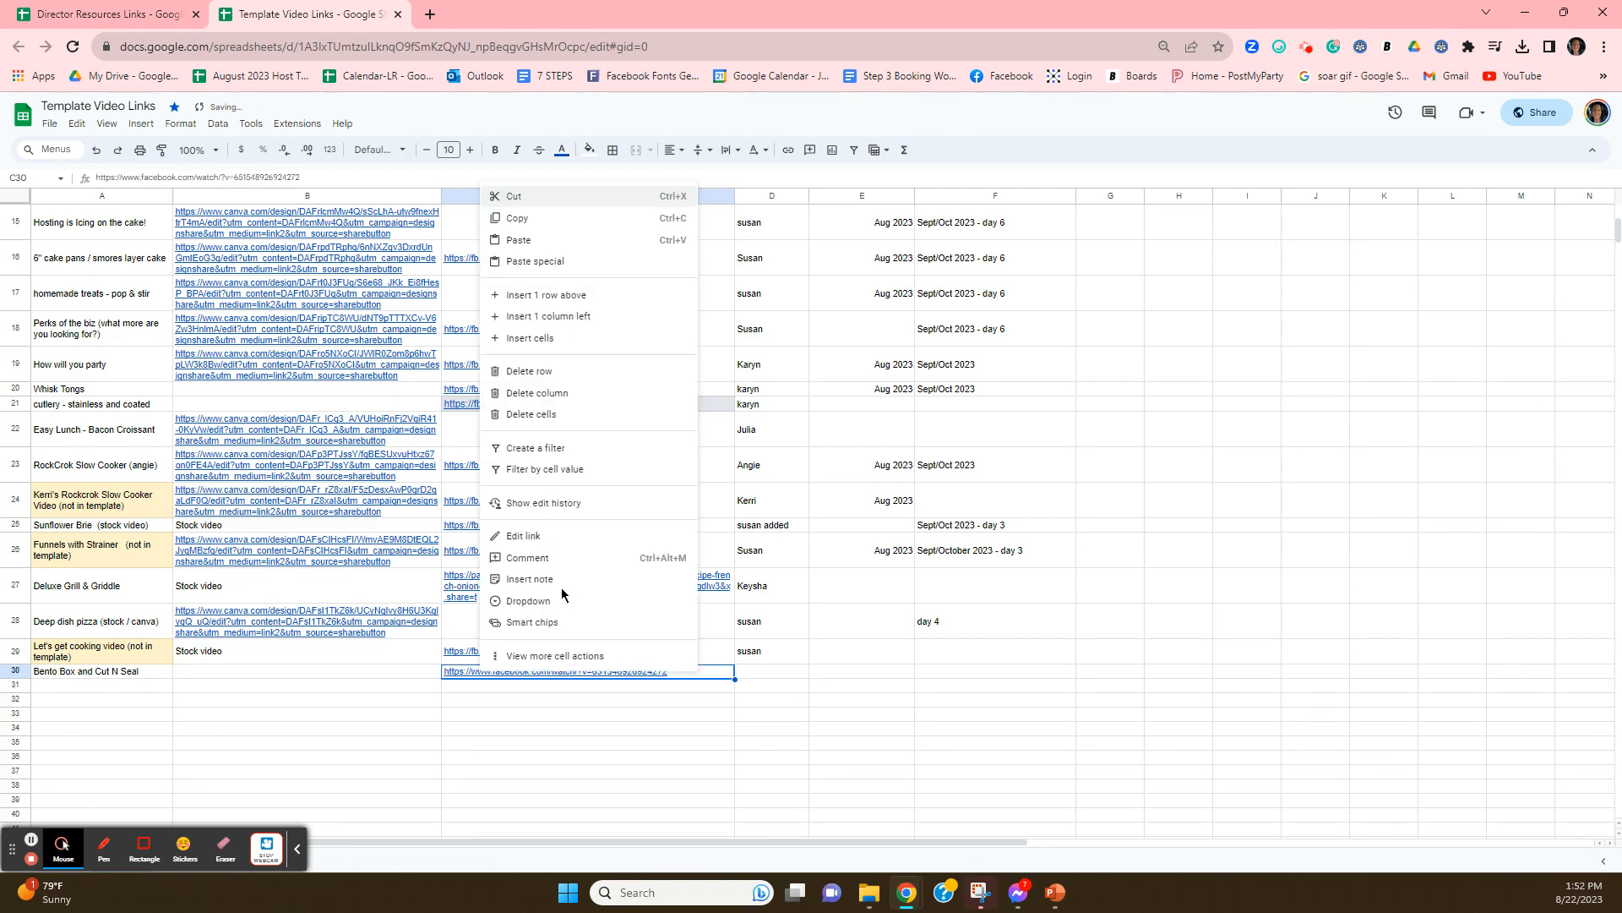
pyautogui.hotkey('shift', 'F10')
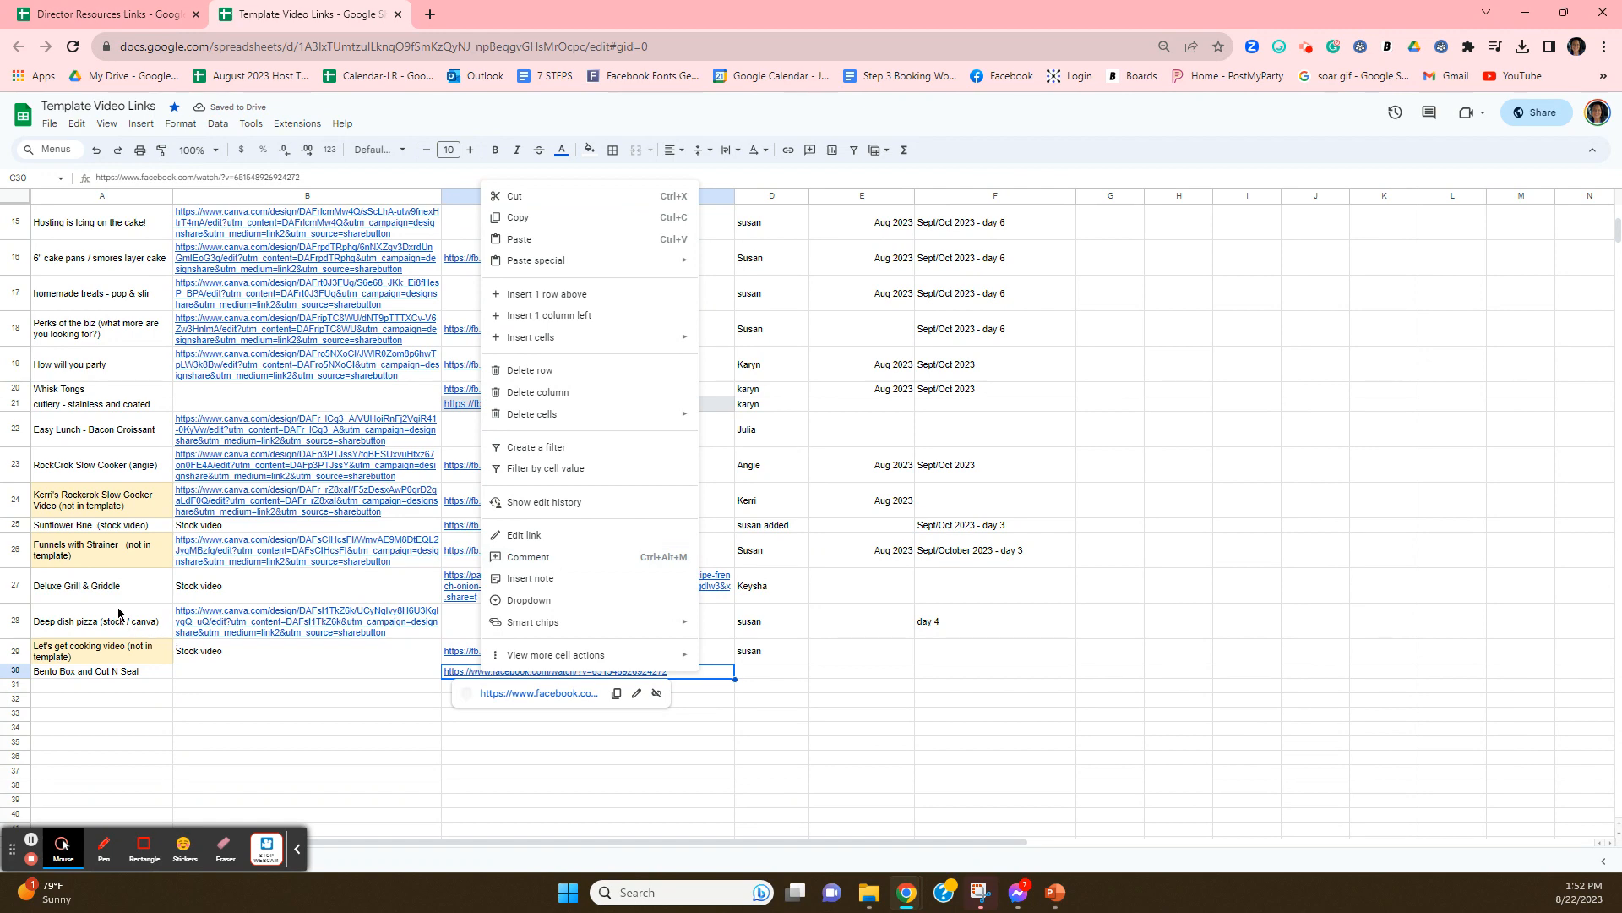
pyautogui.click(261, 688)
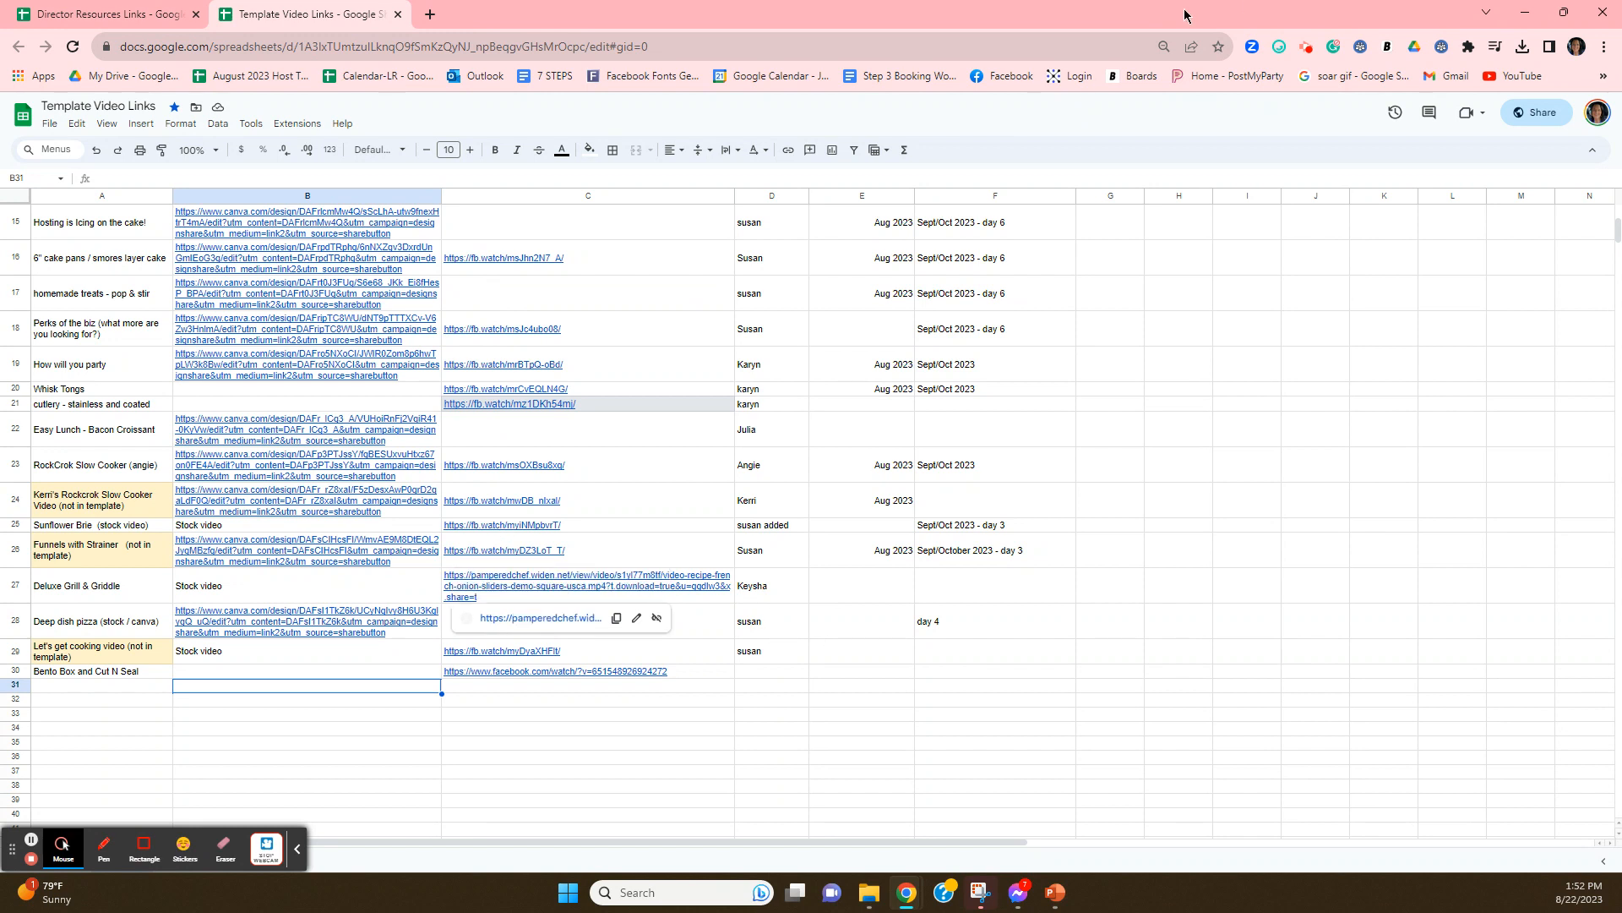
# Fill in the creator's first name and the creation date Aug 2023 for the Bento Box and Cut N Seal video
pyautogui.click(776, 674)
pyautogui.write('Lorraine')
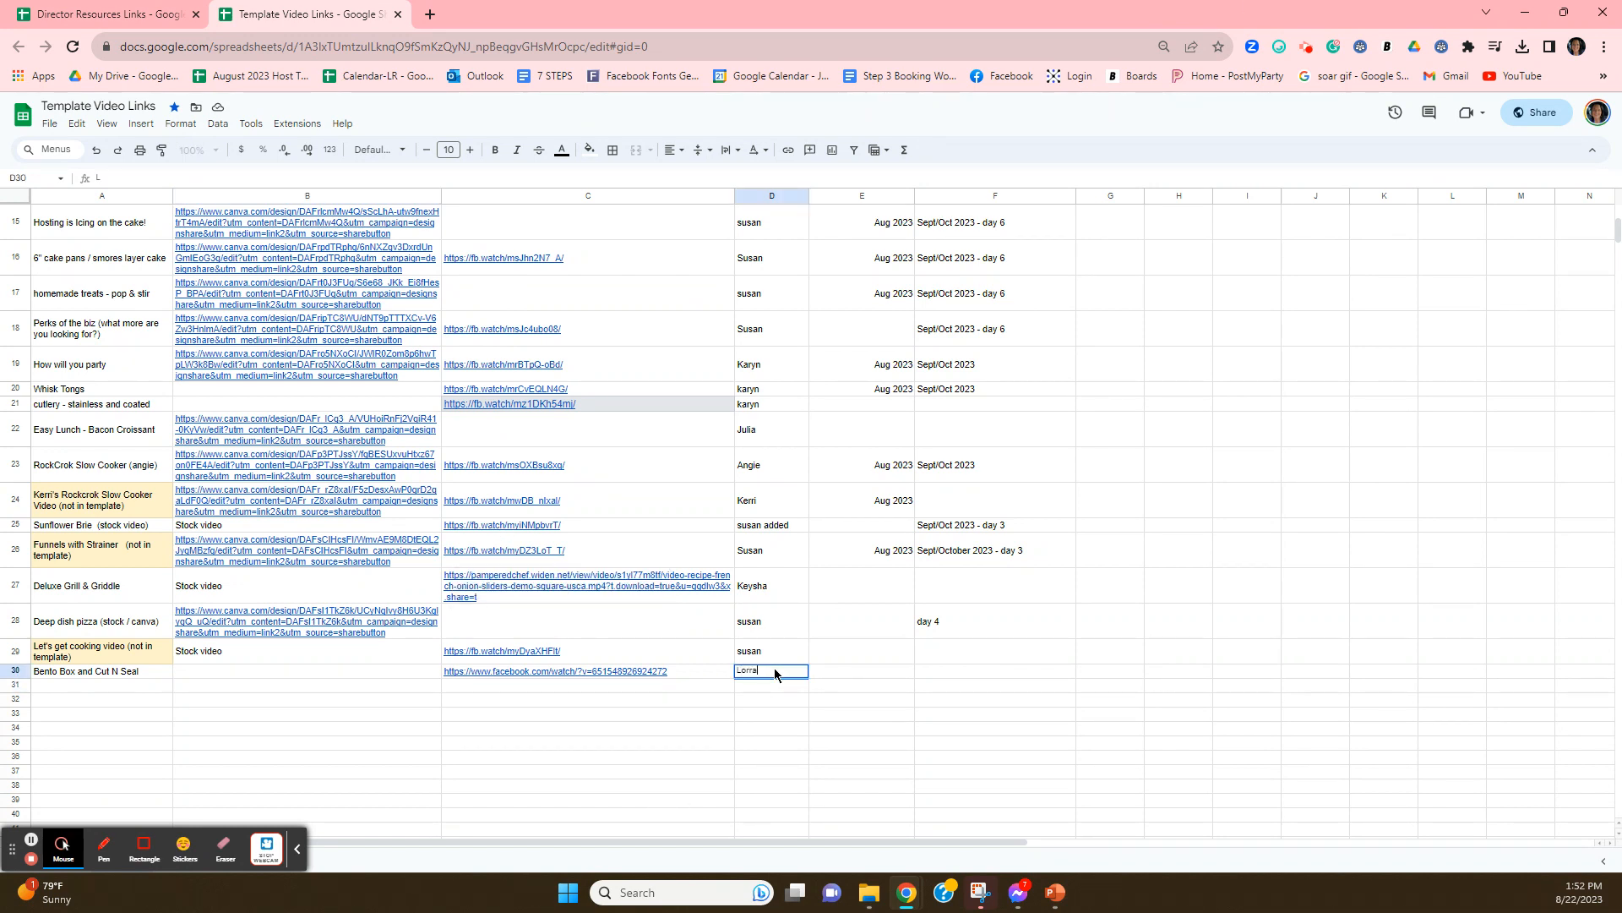
pyautogui.click(880, 668)
pyautogui.write('Aug 202')
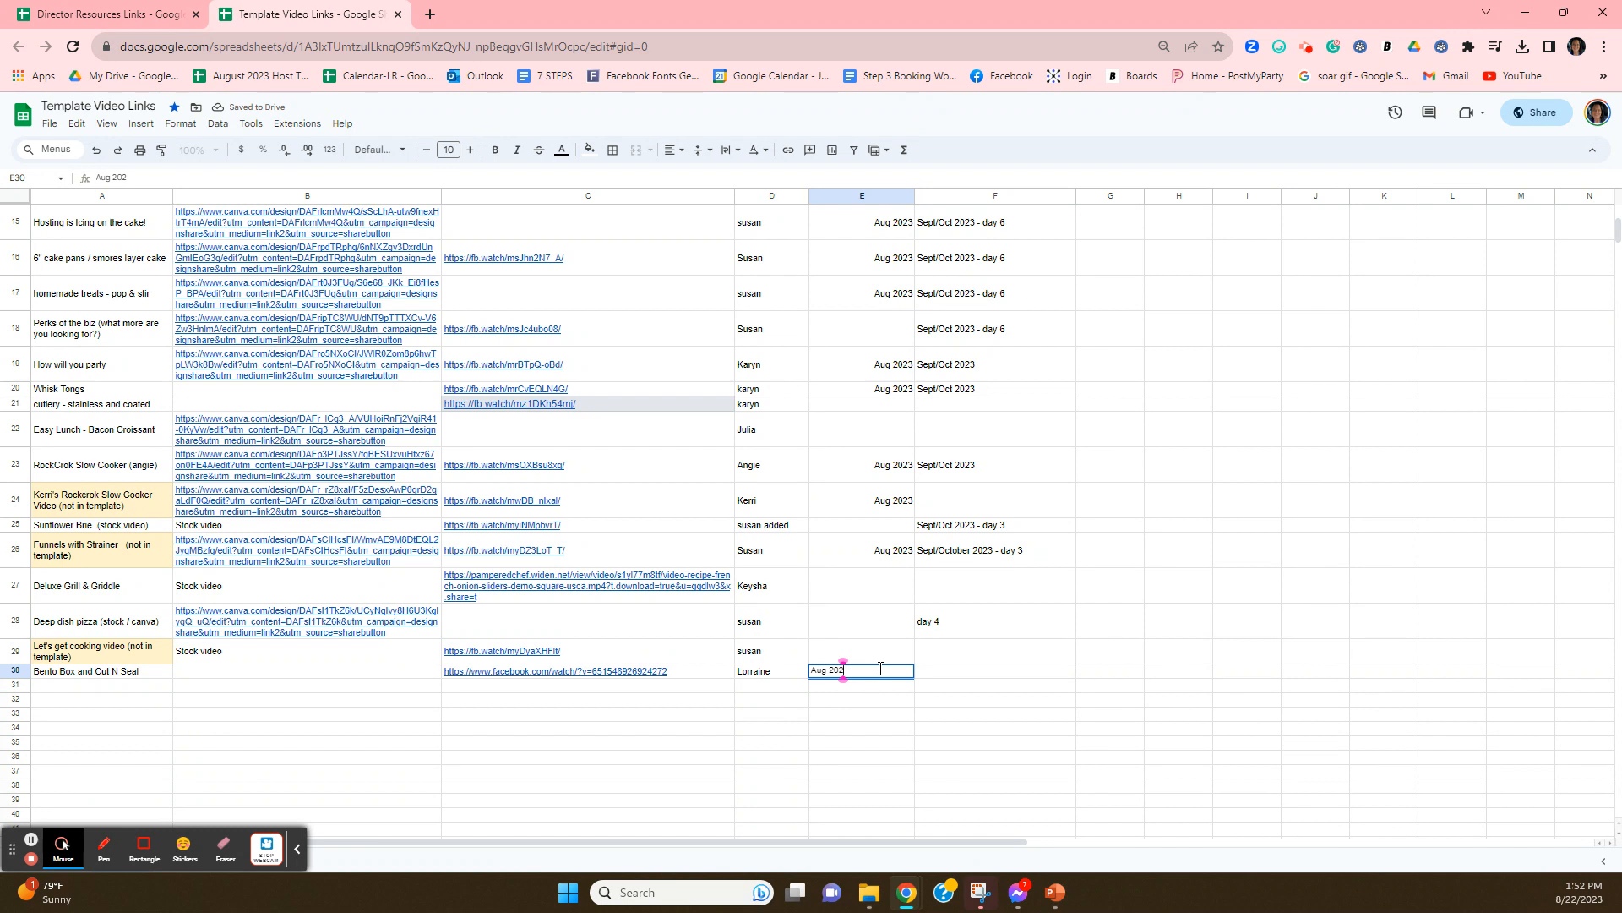
pyautogui.write('3')
pyautogui.press('Tab')
pyautogui.write('Oct')
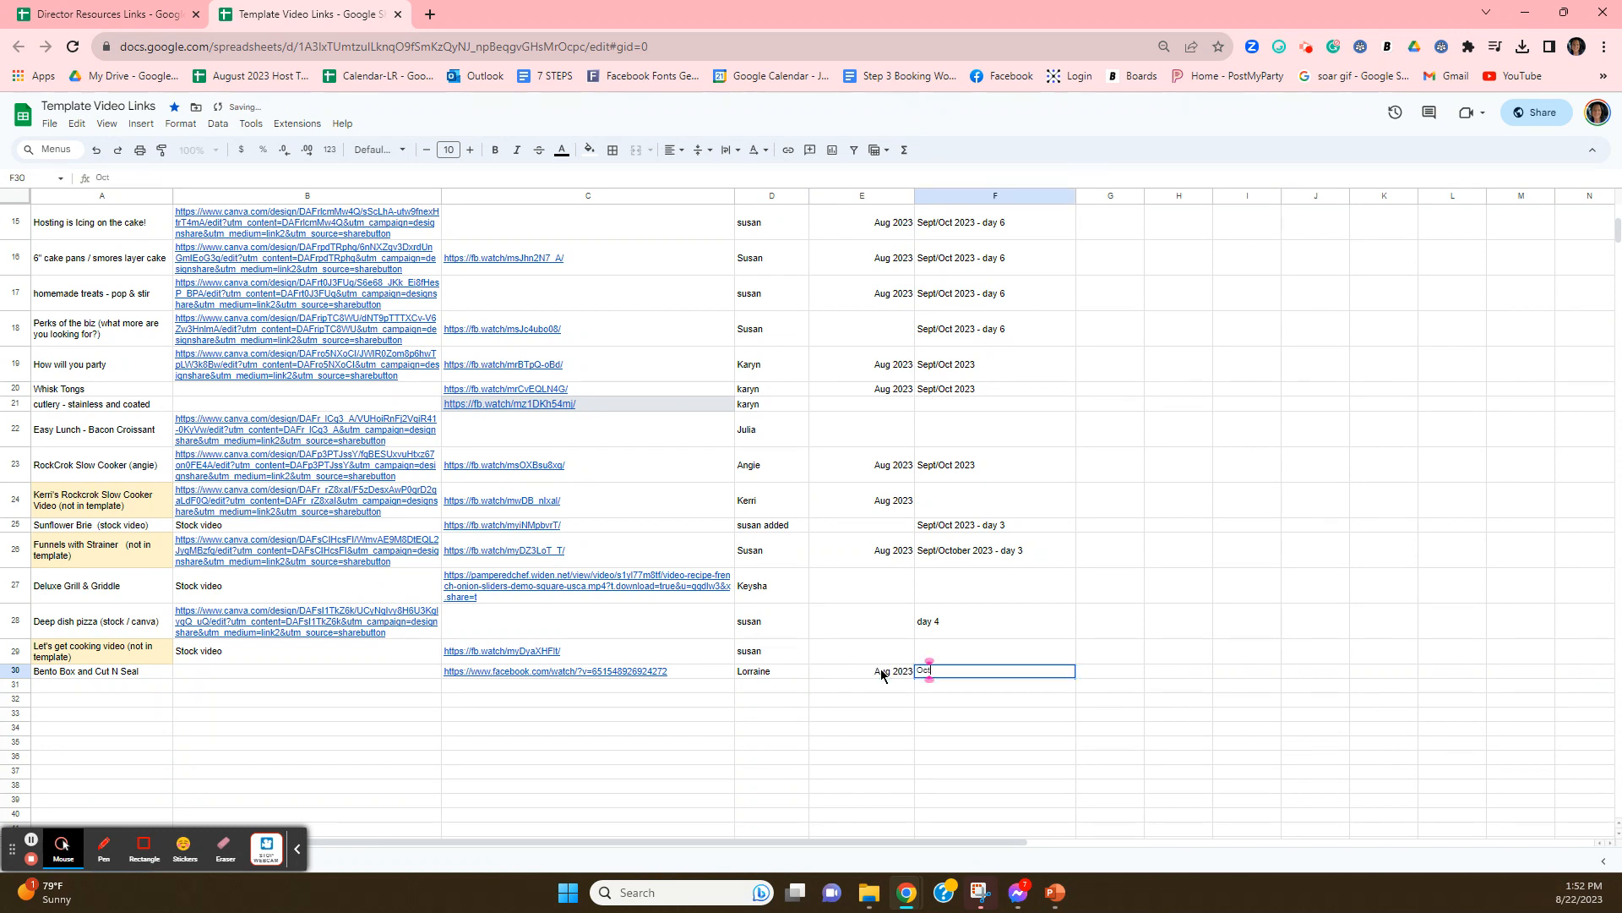
pyautogui.write('/')
pyautogui.press('BackSpace')
pyautogui.press('BackSpace')
pyautogui.press('BackSpace')
pyautogui.press('BackSpace')
# Enter "Sept Oct" as the month used in template for the Bento Box and Cut N Seal video
pyautogui.write('S')
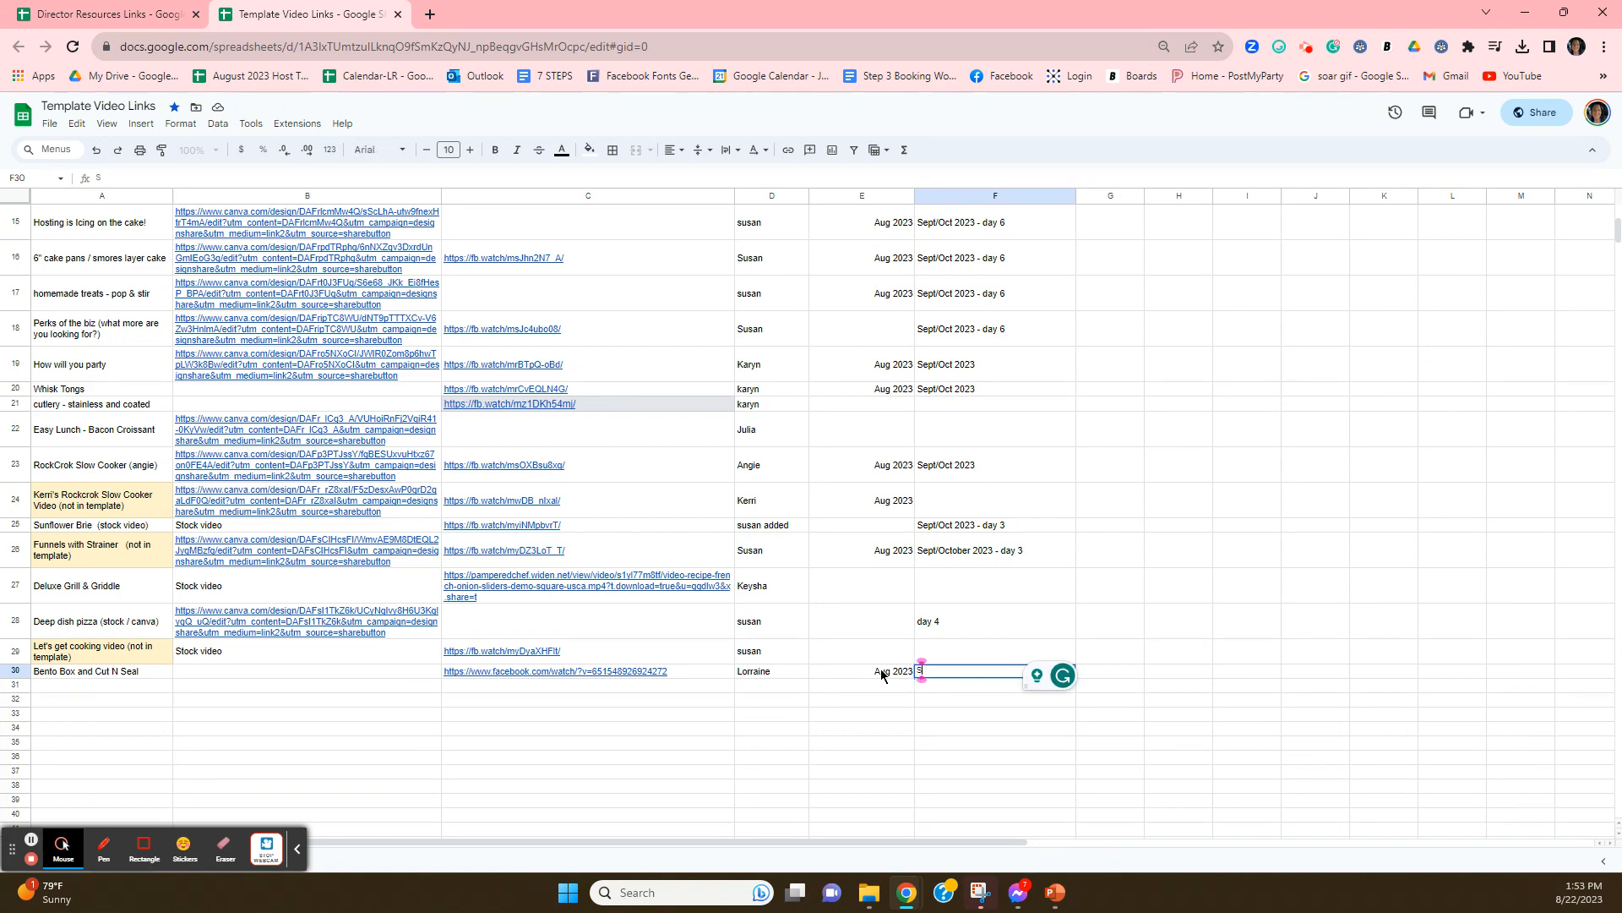
pyautogui.write('ept Oct')
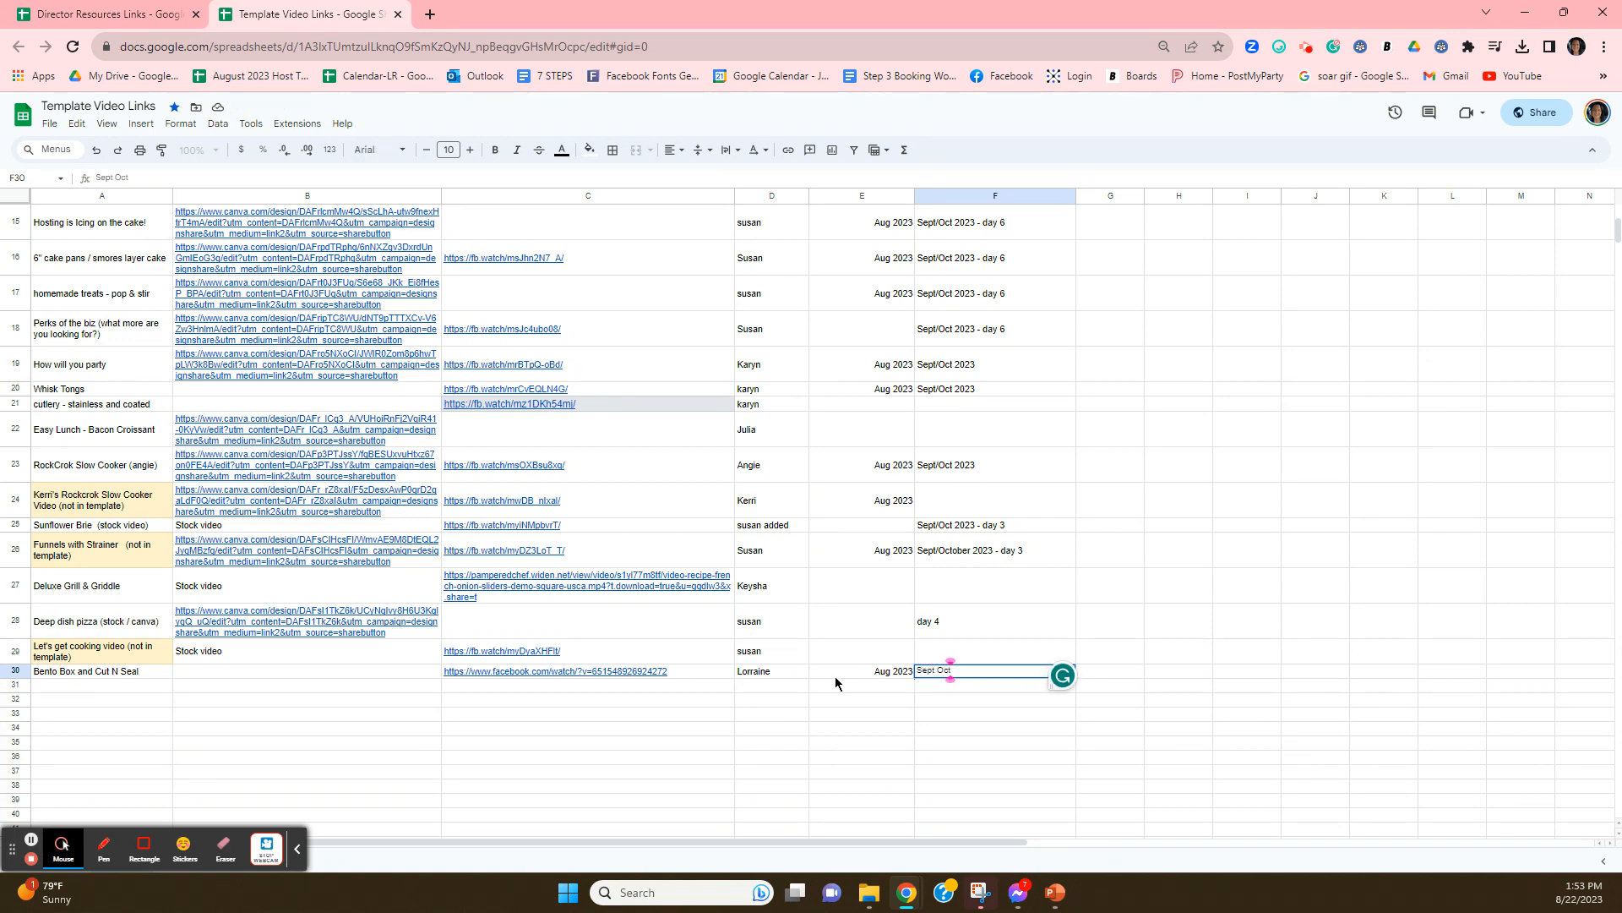
pyautogui.click(824, 700)
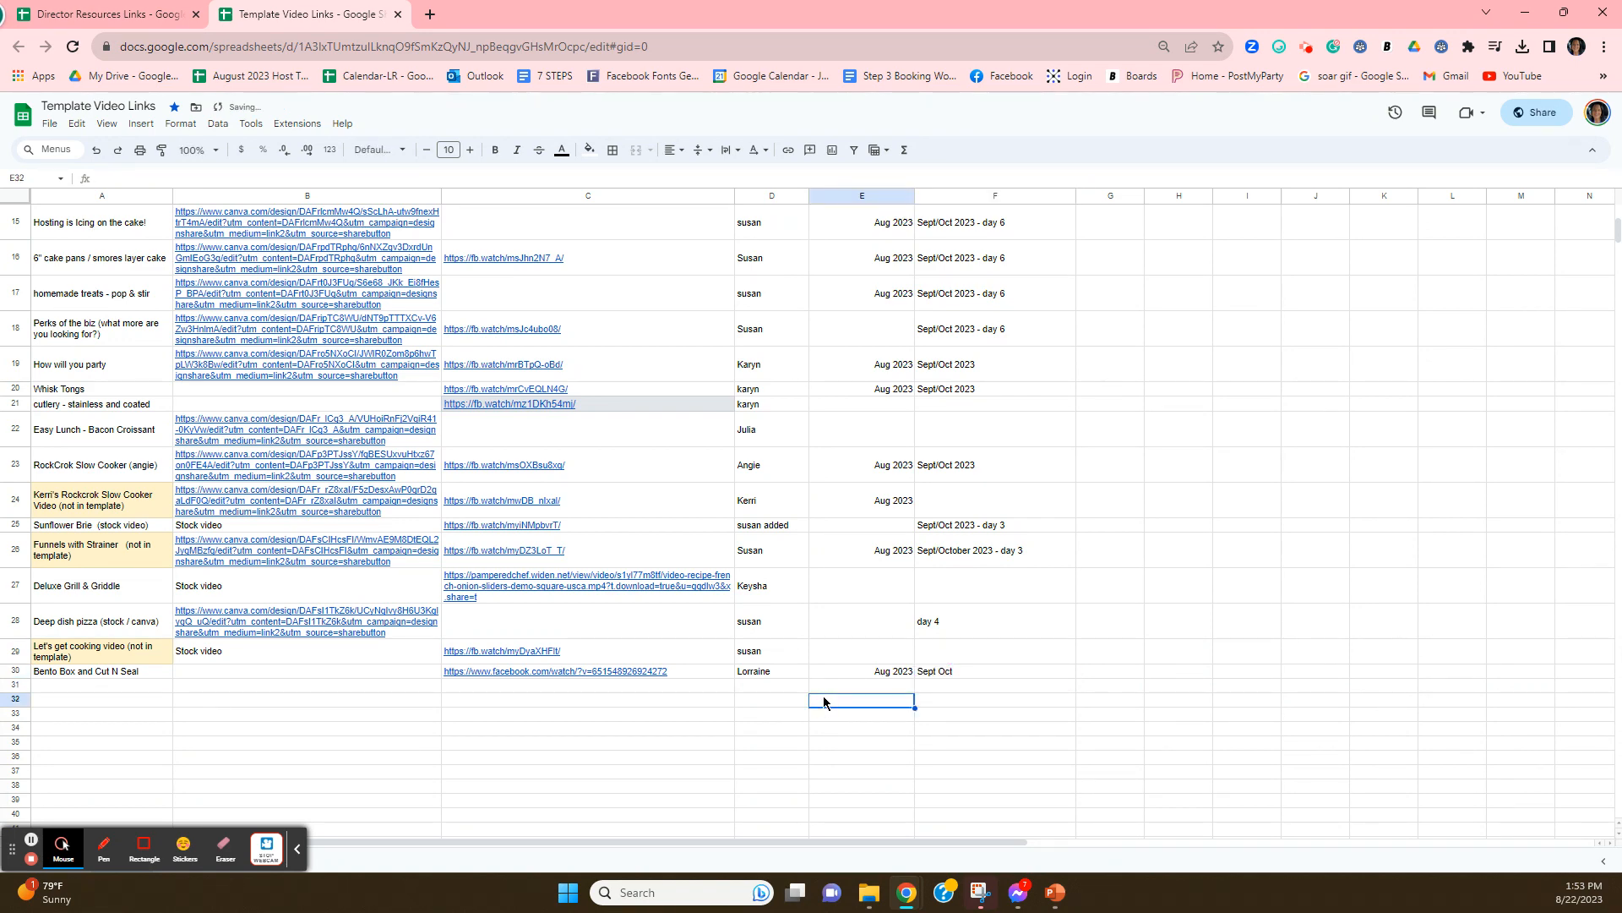
# Minimize the Template Video Links spreadsheet window to return to the PostMyParty dashboard
pyautogui.click(307, 671)
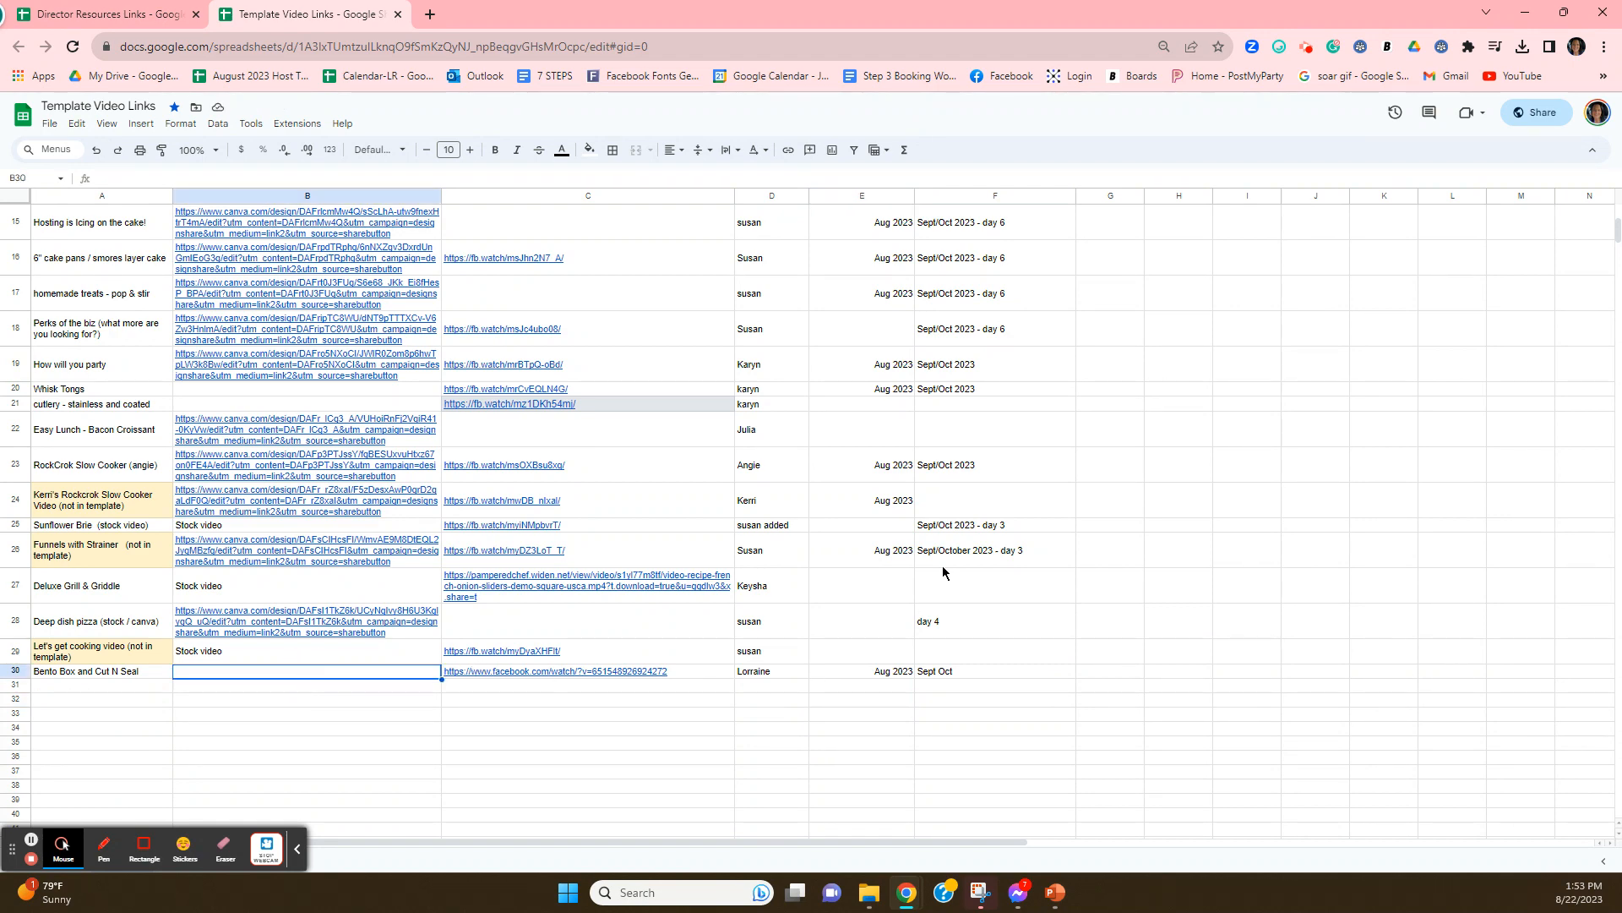
pyautogui.scroll(4, 1056, 519)
pyautogui.scroll(1, 1056, 519)
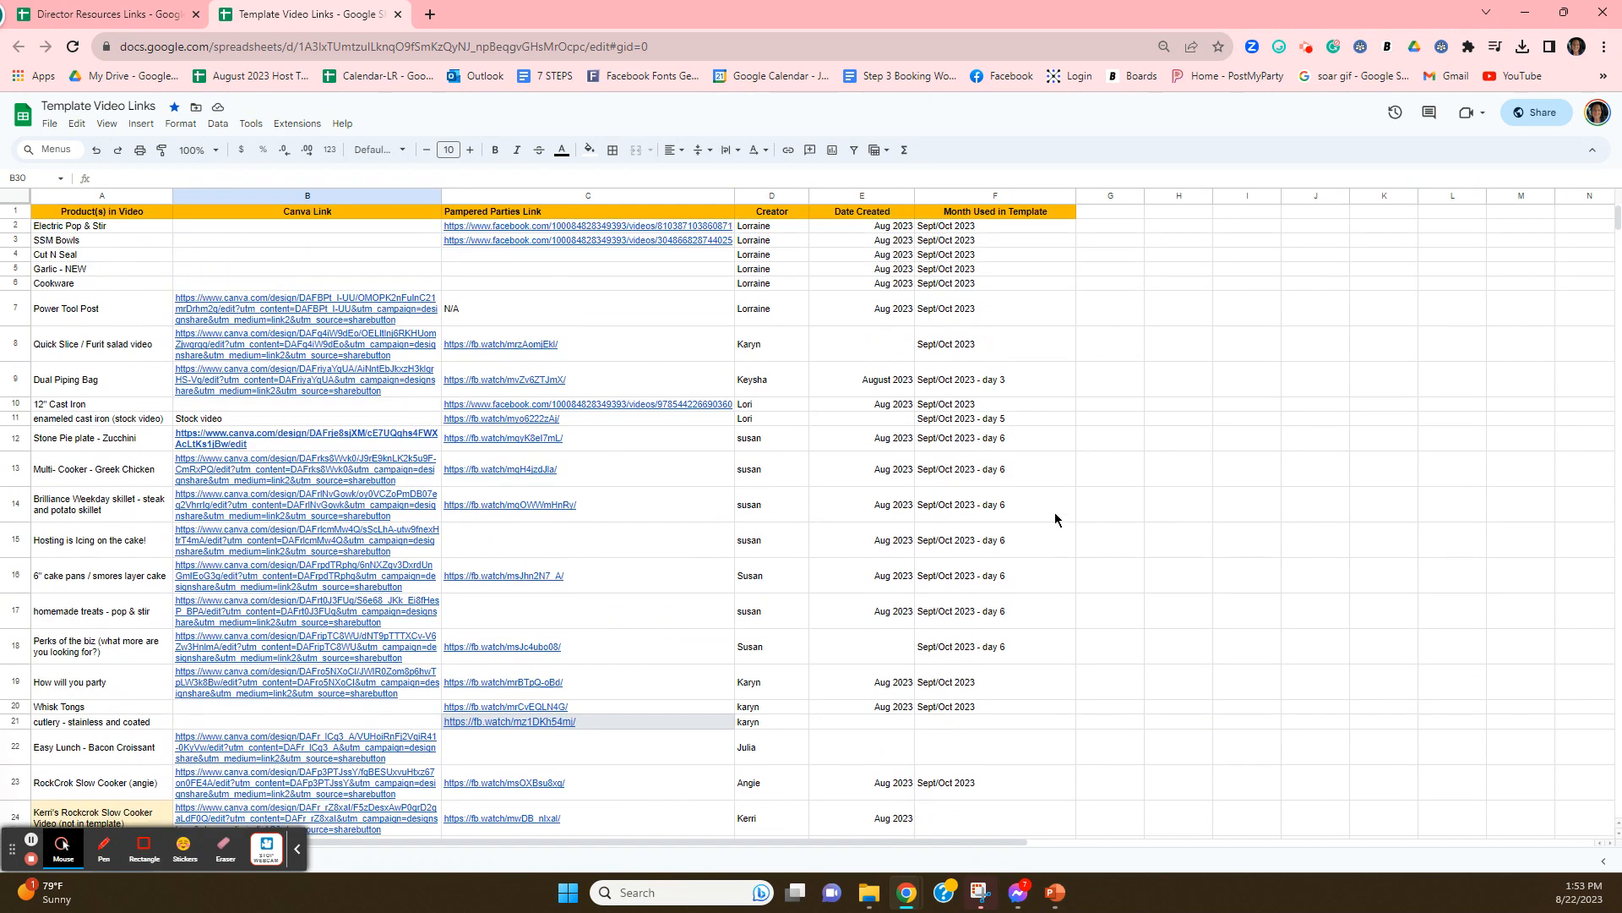
pyautogui.click(1521, 15)
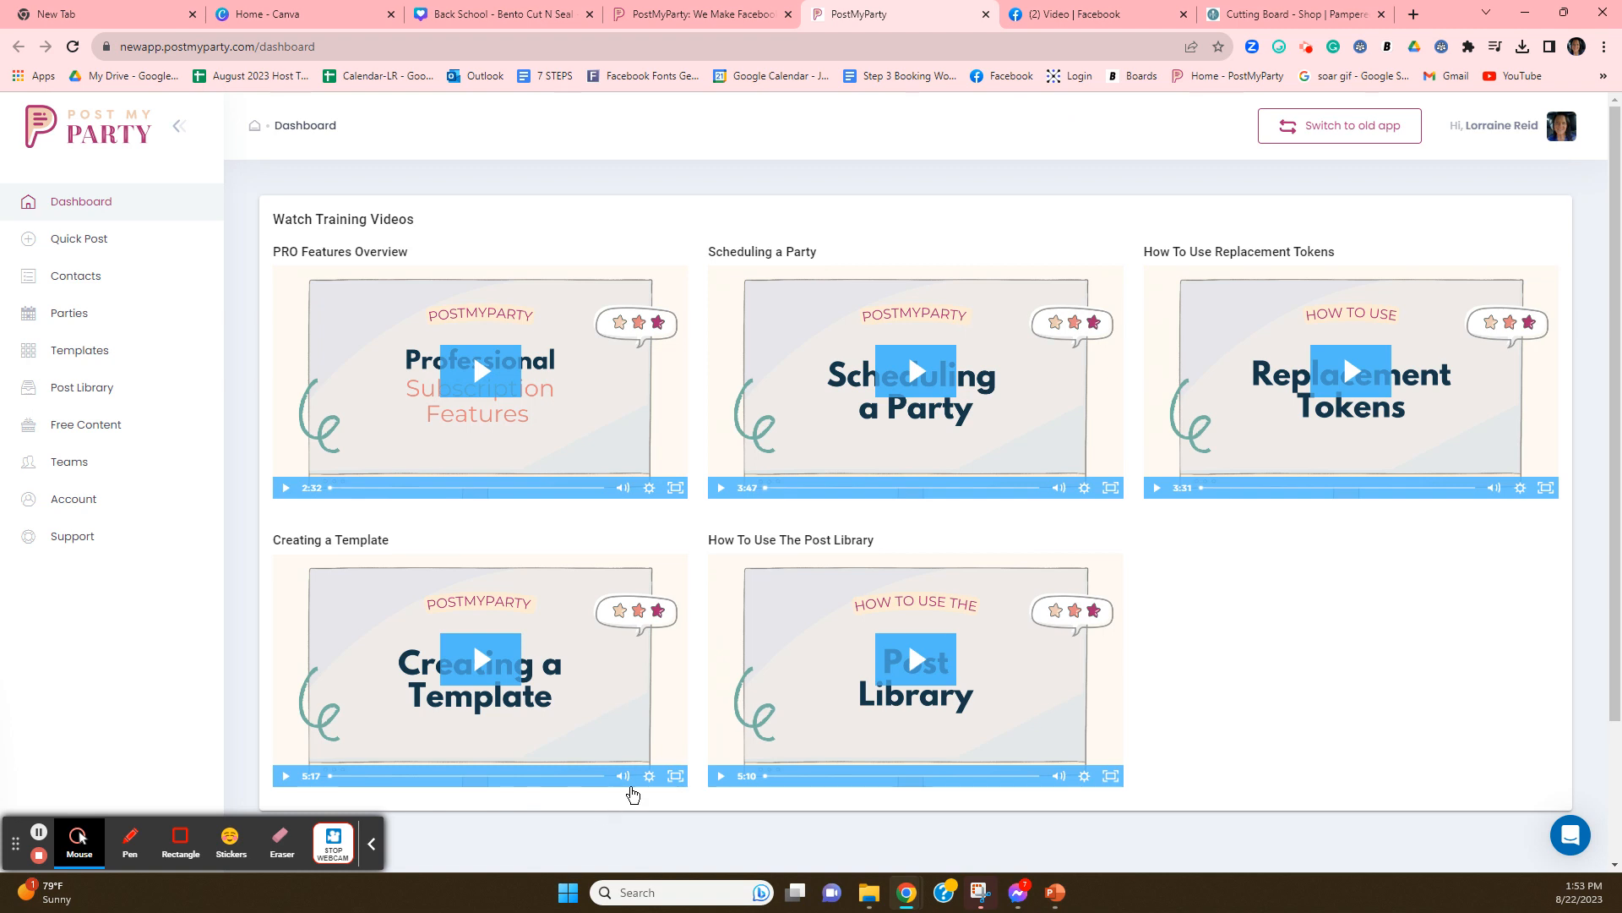
pyautogui.moveTo(632, 795)
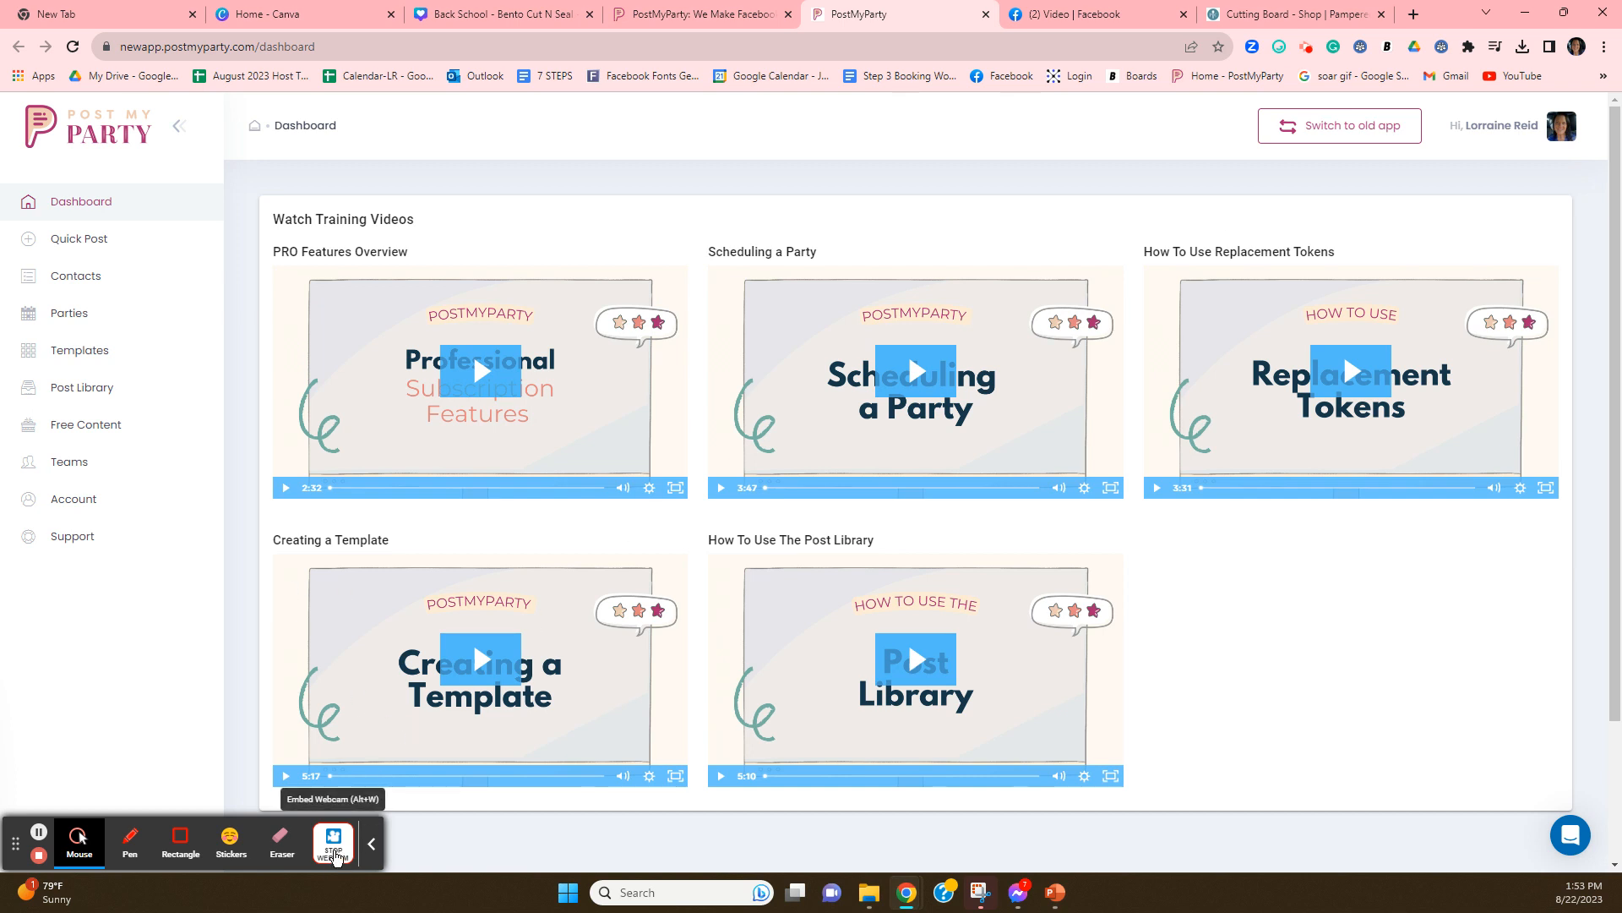
pyautogui.click(335, 845)
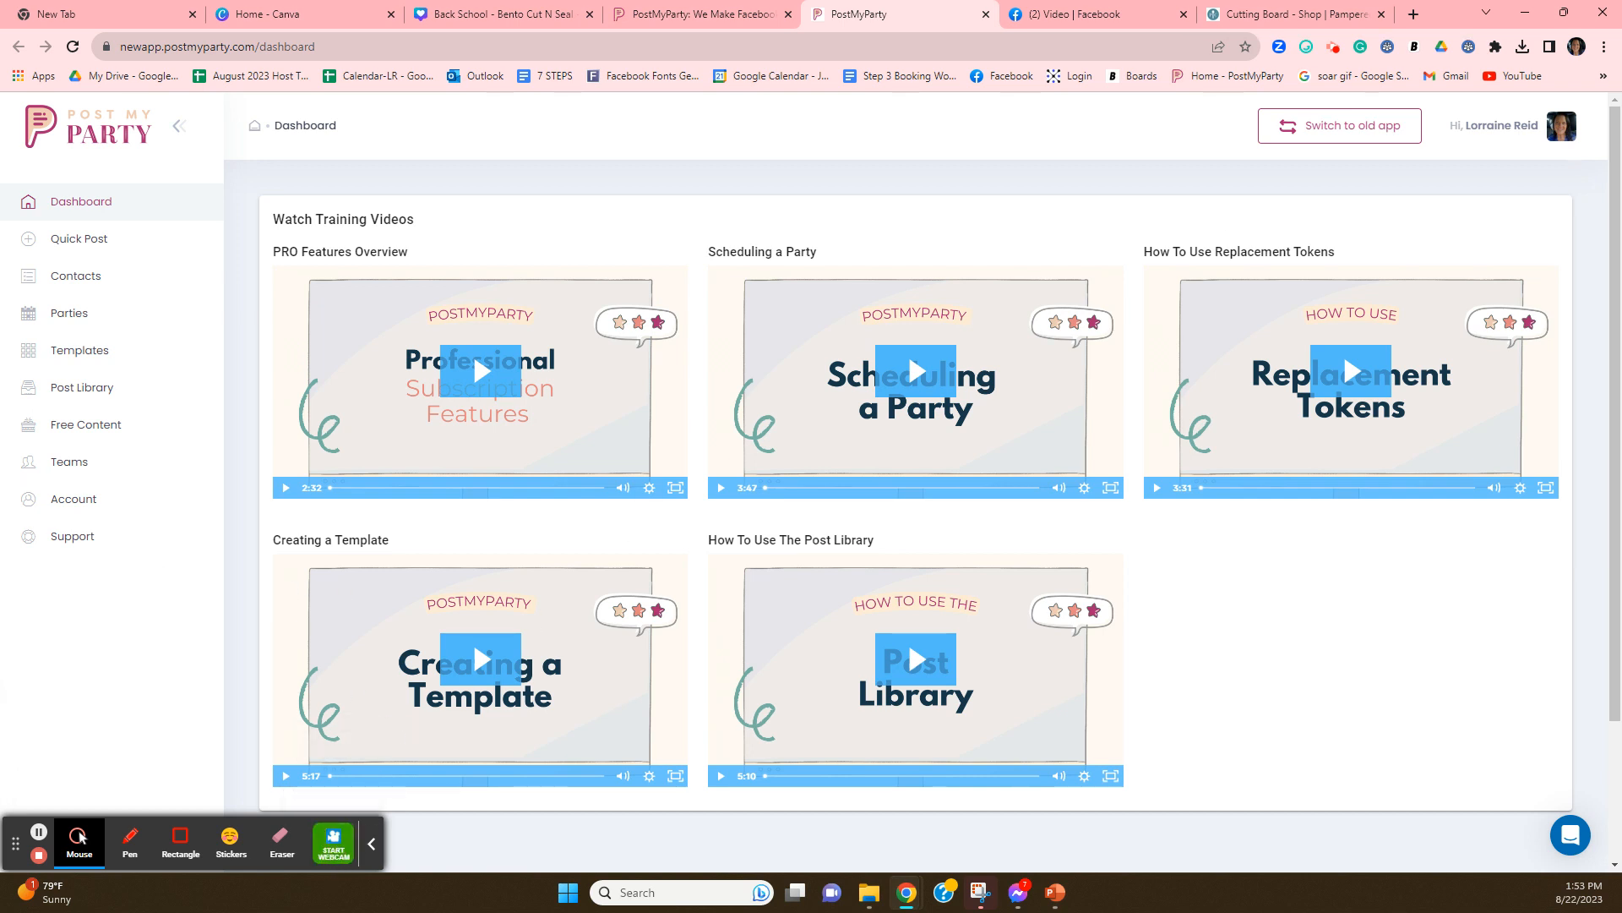